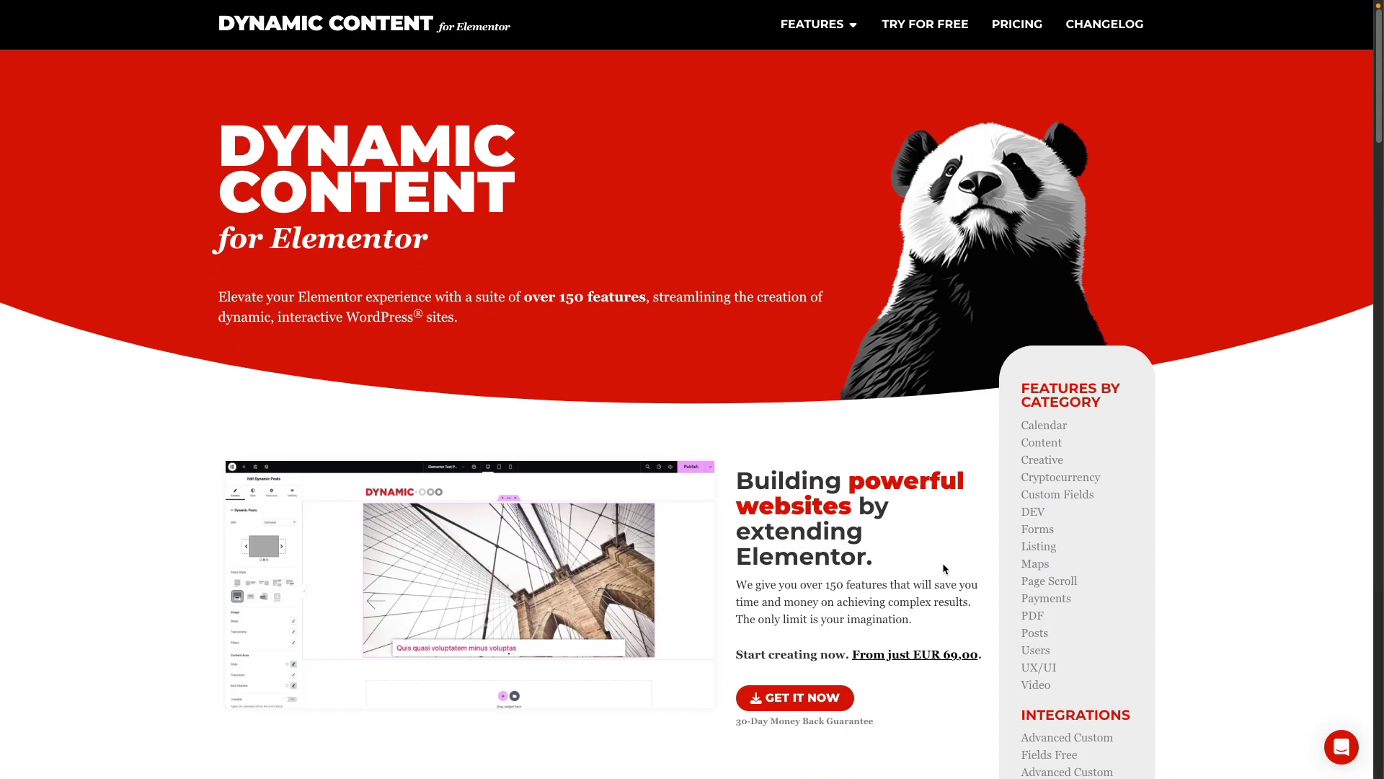
- Open the Dynamic Content for Elementor product page from the plugin overview and look over its introduction
{"action": "scroll", "coordinate": [941, 568], "scroll_direction": "down", "scroll_amount": 2}
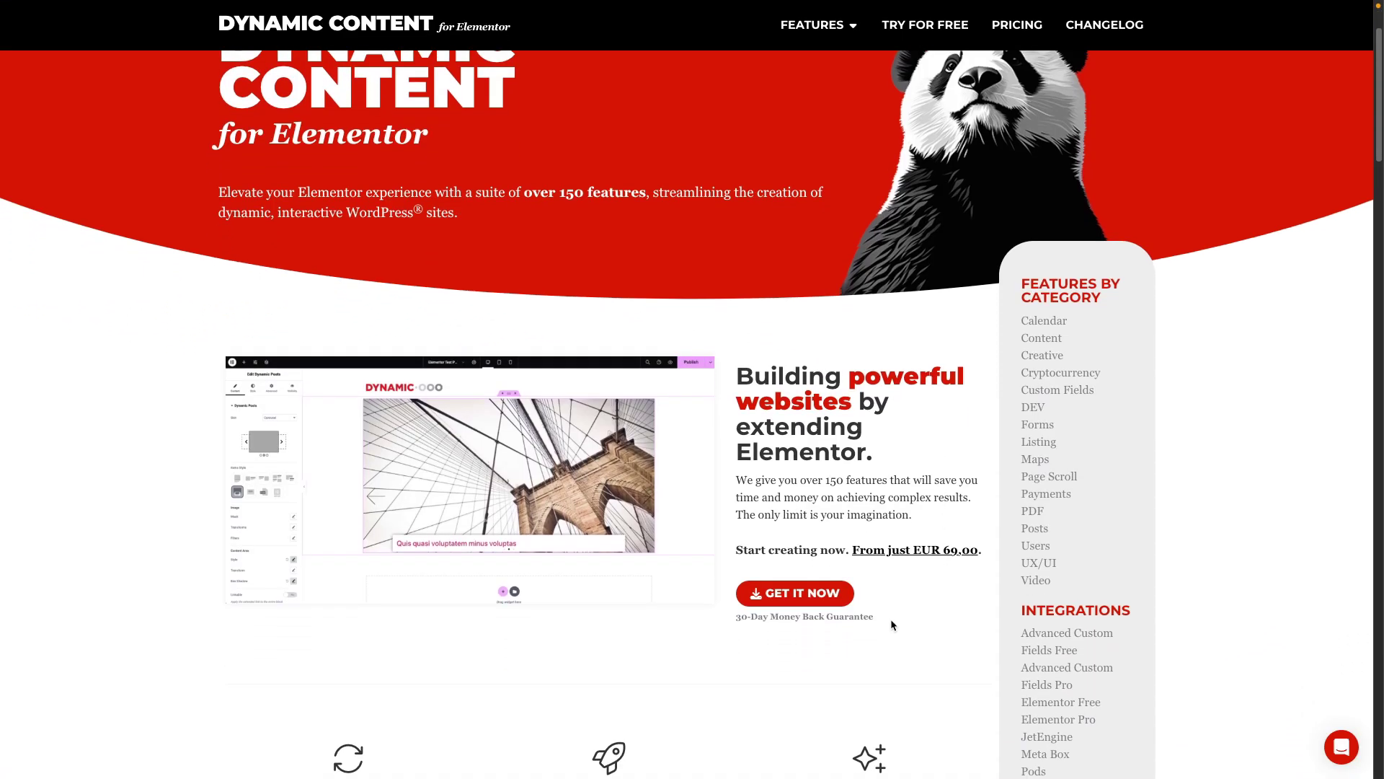
{"action": "left_click", "coordinate": [817, 598]}
{"action": "scroll", "coordinate": [114, 503], "scroll_direction": "down", "scroll_amount": 2}
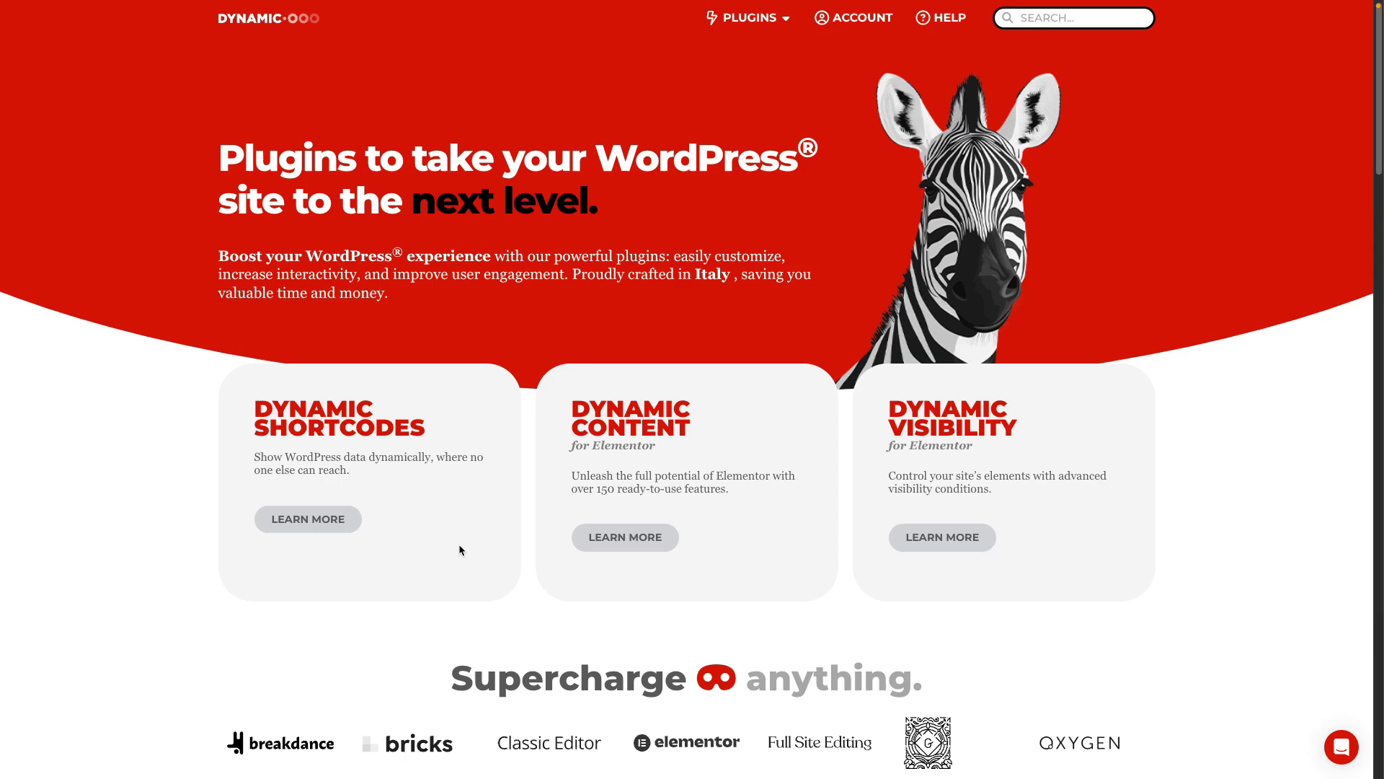
{"action": "left_click", "coordinate": [640, 543]}
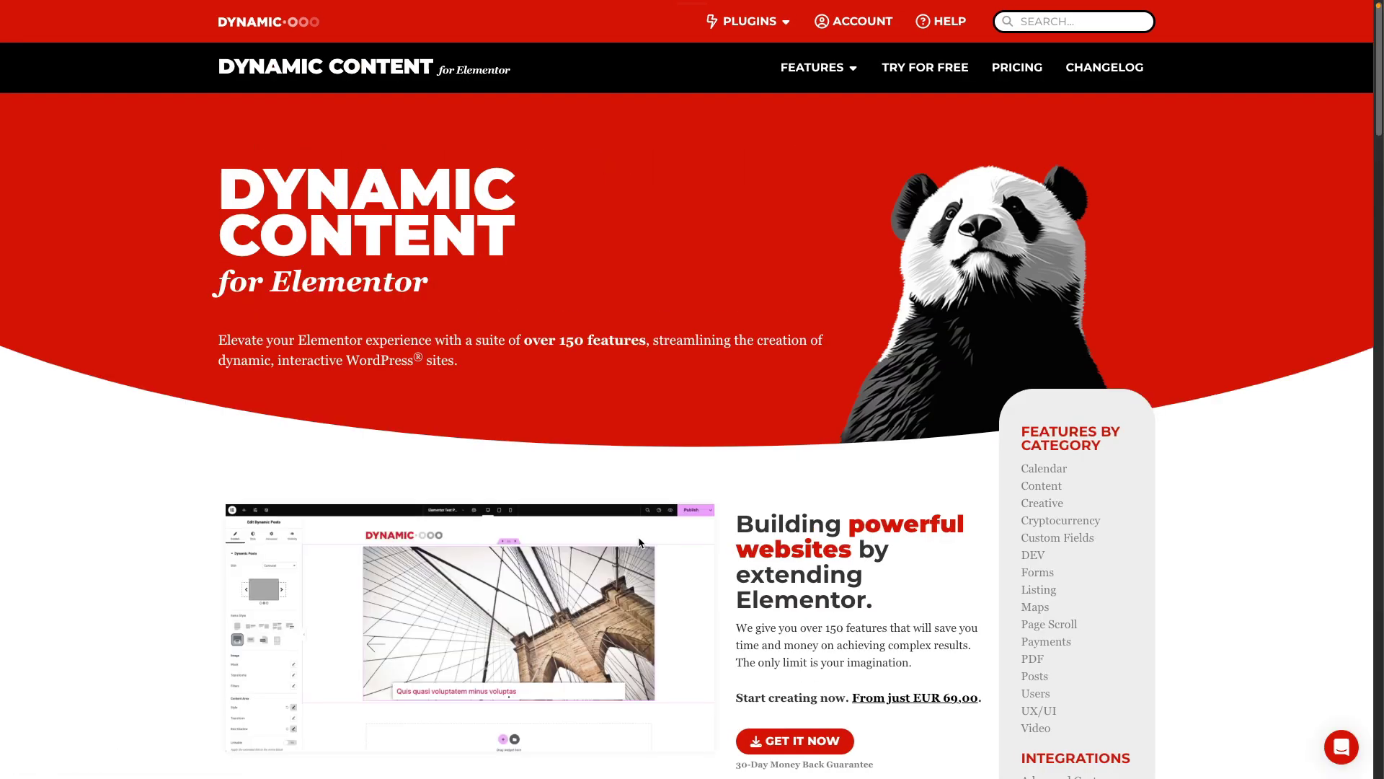
{"action": "scroll", "coordinate": [945, 569], "scroll_direction": "down", "scroll_amount": 2}
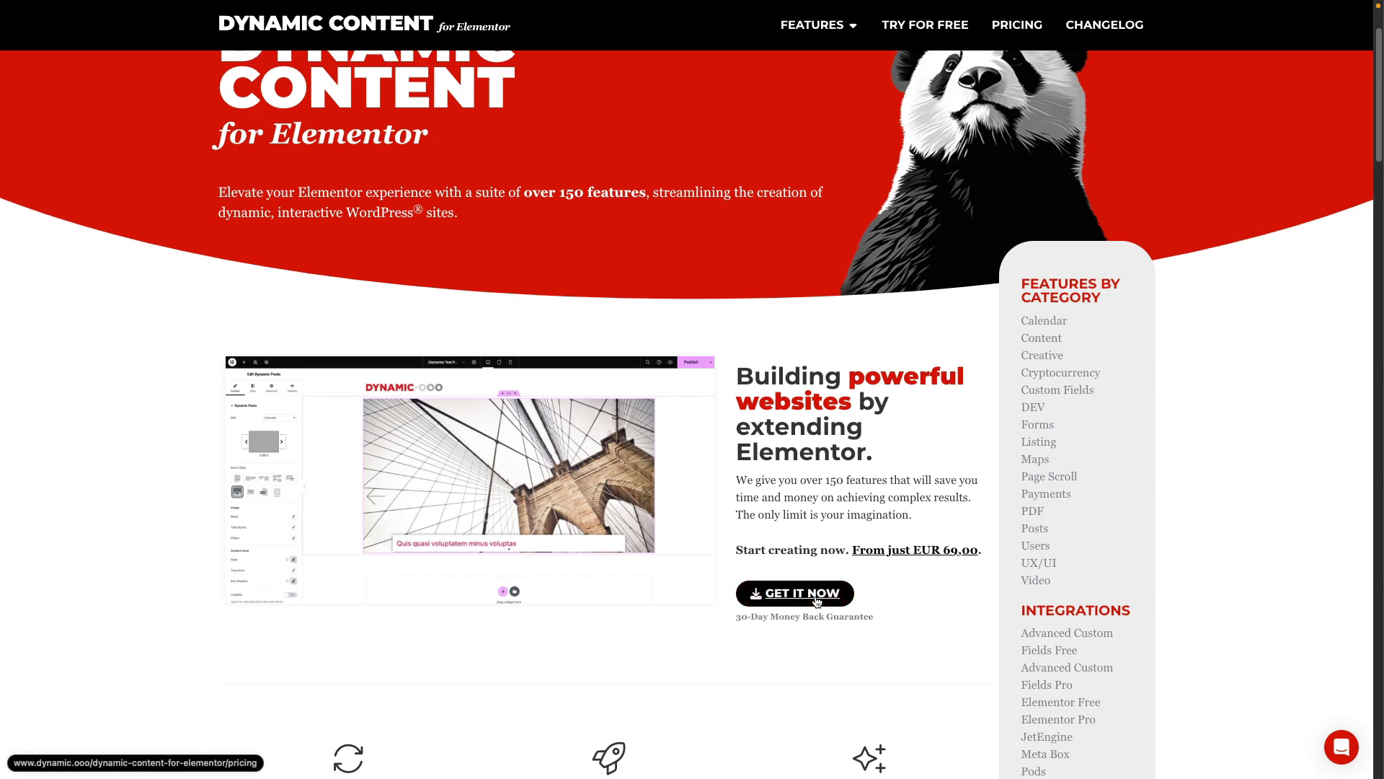
- Open the Dynamic Content for Elementor pricing and examine the site limits and yearly prices of the plans
{"action": "left_click", "coordinate": [817, 602]}
{"action": "scroll", "coordinate": [112, 507], "scroll_direction": "down", "scroll_amount": 2}
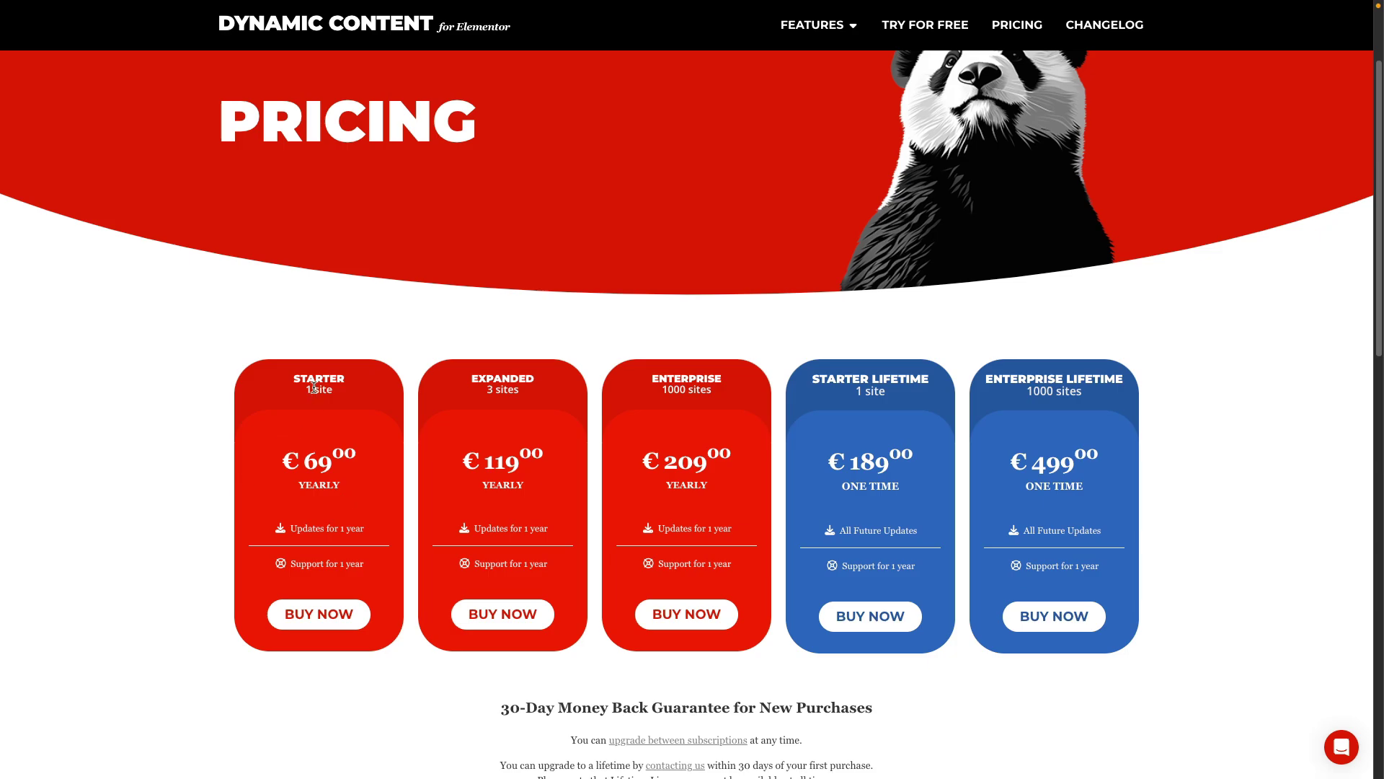
{"action": "left_click_drag", "start_coordinate": [304, 389], "coordinate": [364, 396]}
{"action": "left_click_drag", "start_coordinate": [667, 394], "coordinate": [711, 390]}
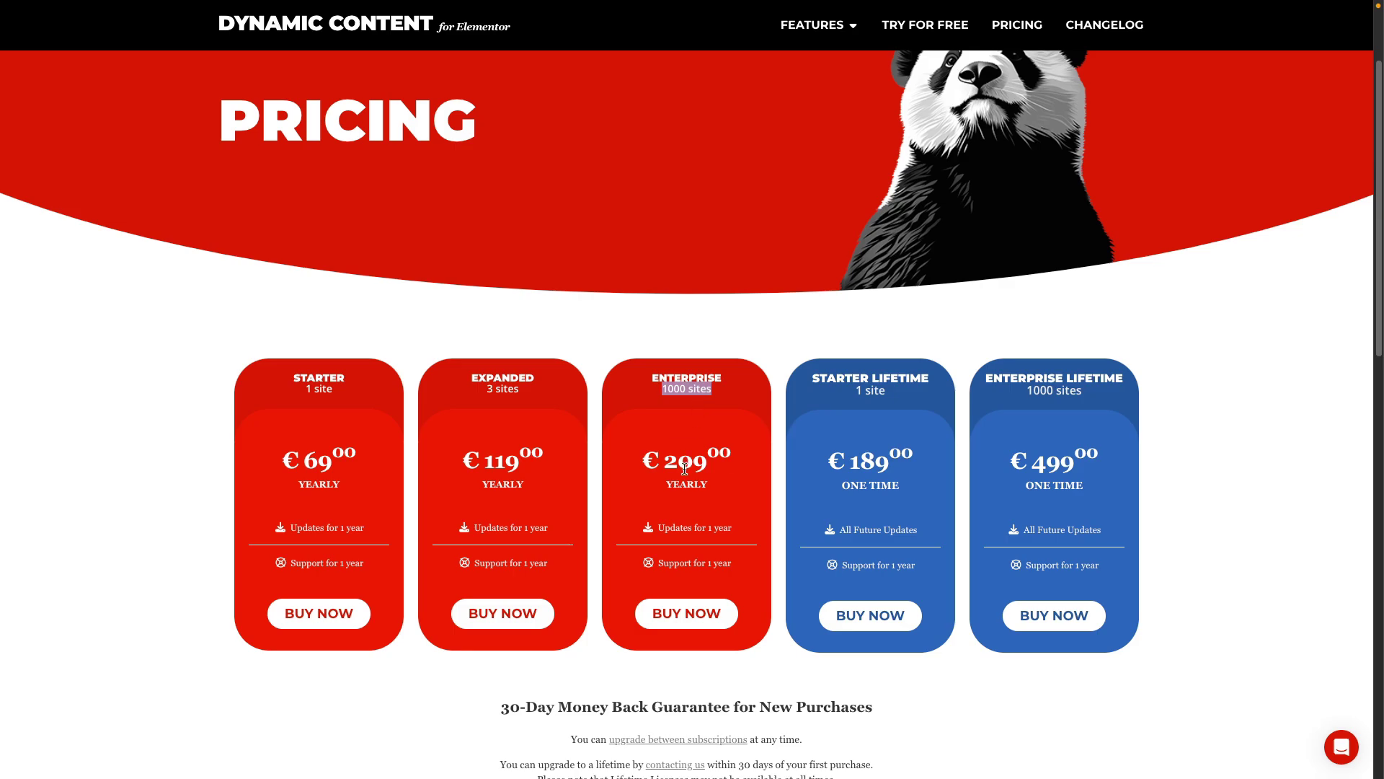
{"action": "left_click_drag", "start_coordinate": [663, 465], "coordinate": [718, 469]}
{"action": "left_click", "coordinate": [746, 490]}
{"action": "scroll", "coordinate": [746, 489], "scroll_direction": "up", "scroll_amount": 1}
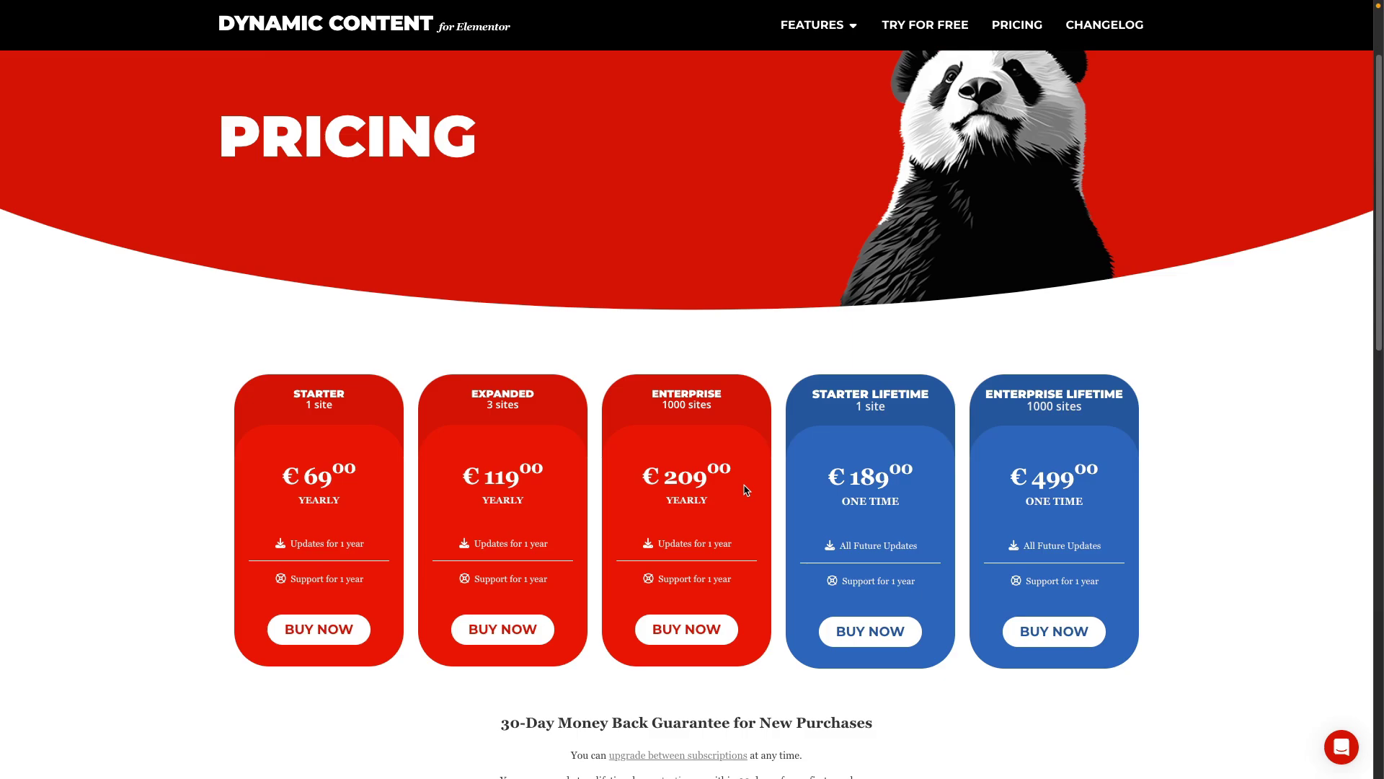
{"action": "scroll", "coordinate": [746, 490], "scroll_direction": "down", "scroll_amount": 2}
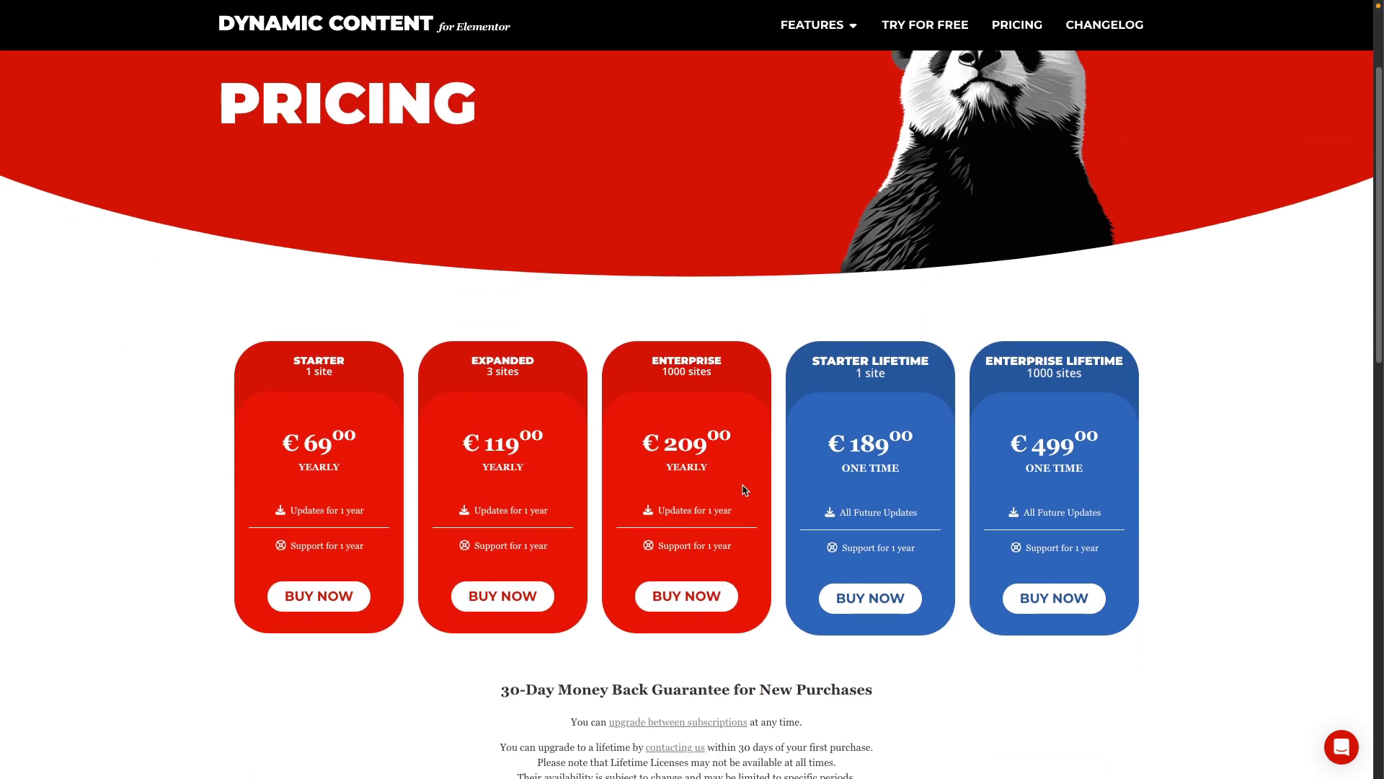
- Return to the Dynamic Content for Elementor product page and review its feature categories, integrations and feature descriptions
{"action": "mouse_move", "coordinate": [52, 20]}
{"action": "key", "text": "super+bracketleft"}
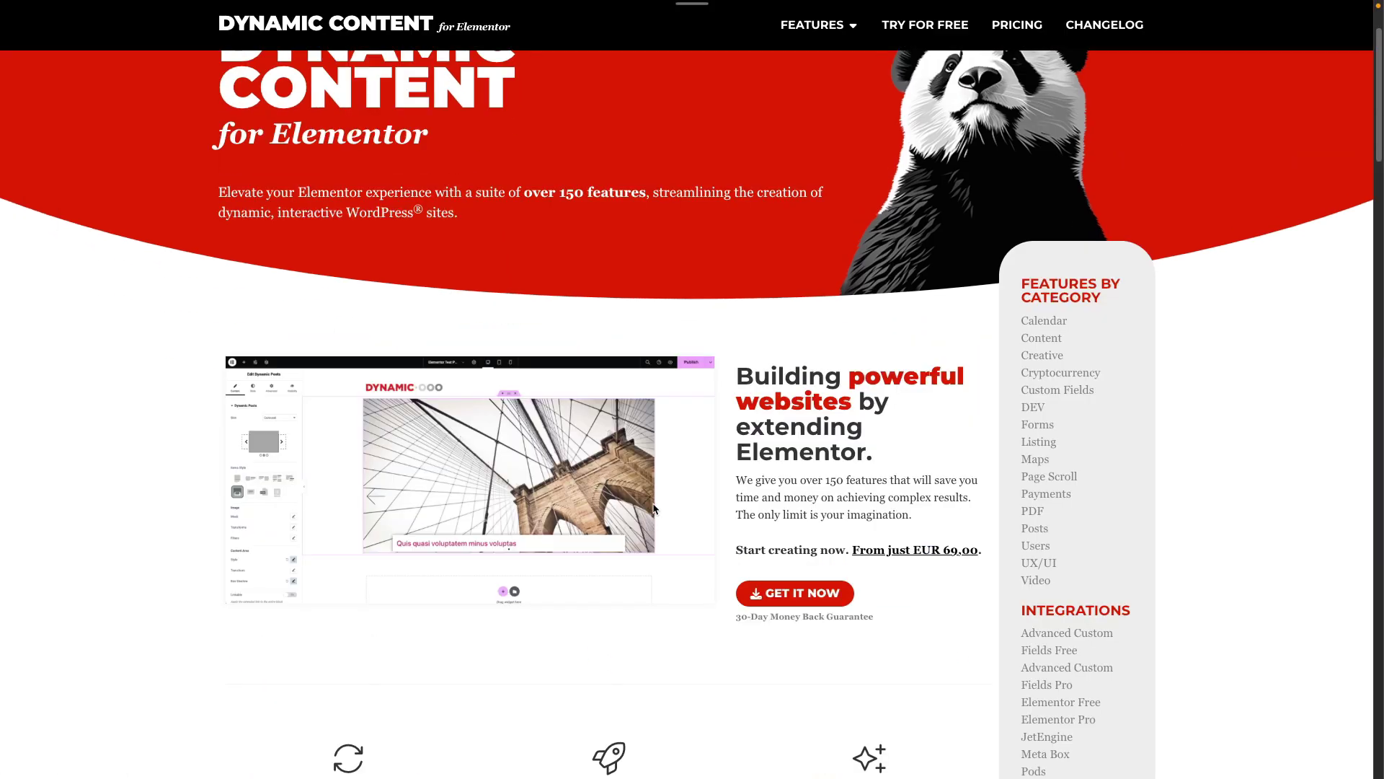
{"action": "scroll", "coordinate": [1082, 536], "scroll_direction": "down", "scroll_amount": 2}
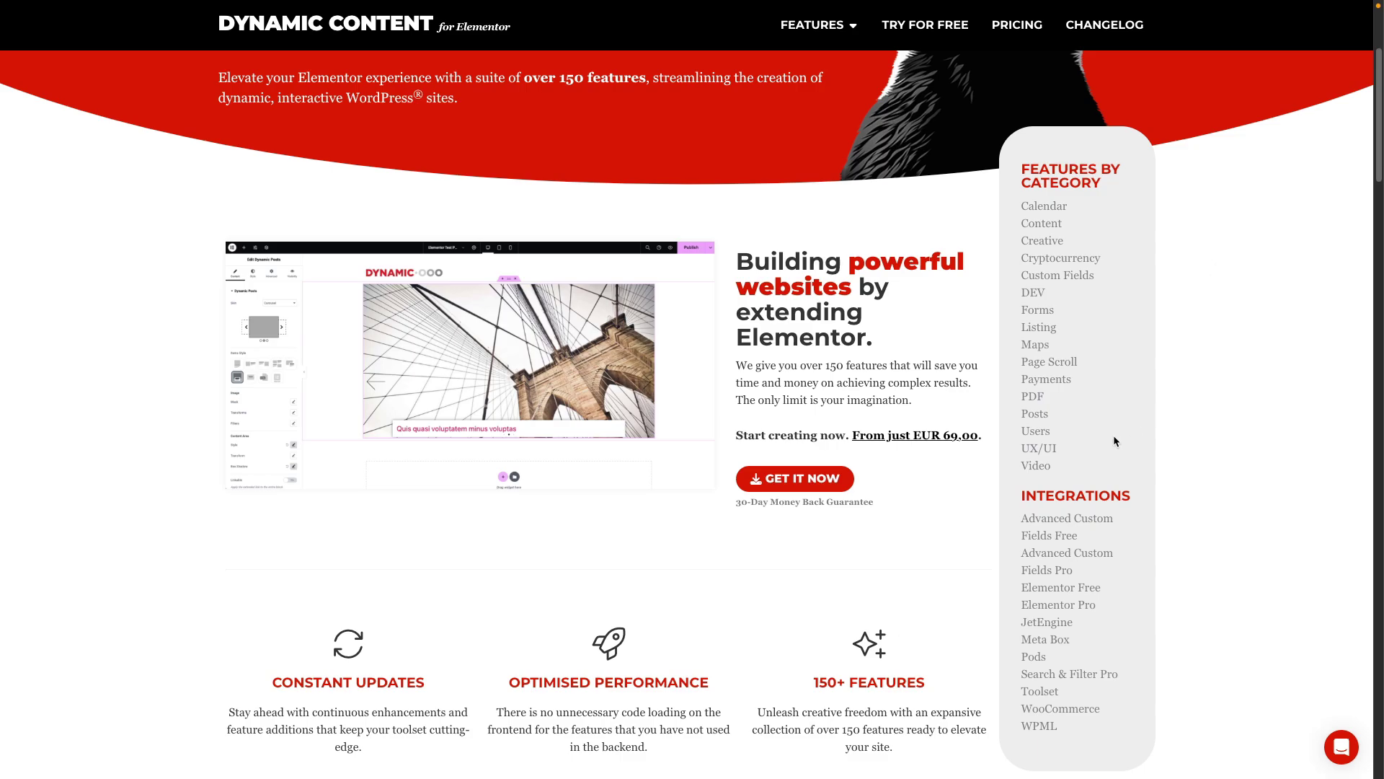
{"action": "scroll", "coordinate": [162, 590], "scroll_direction": "down", "scroll_amount": 5}
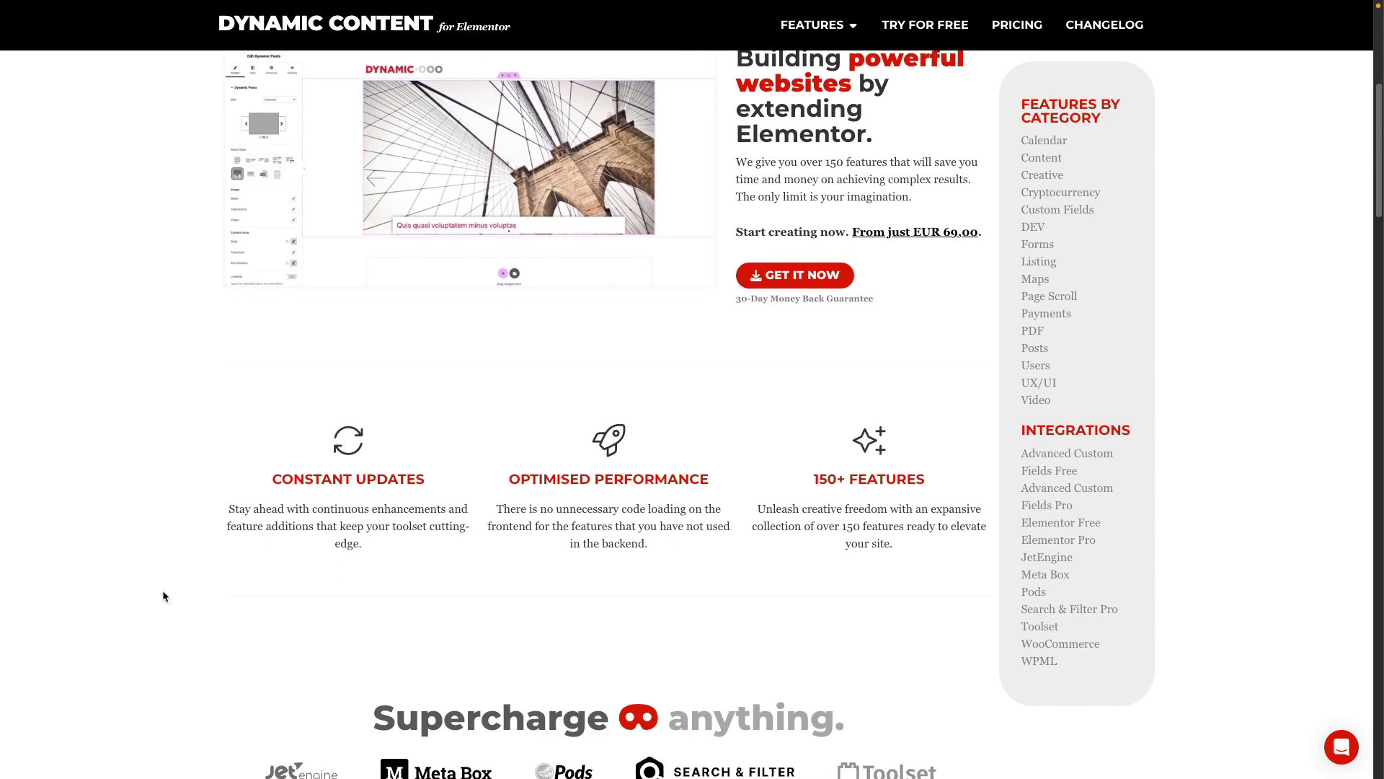
{"action": "scroll", "coordinate": [162, 589], "scroll_direction": "down", "scroll_amount": 3}
{"action": "scroll", "coordinate": [162, 589], "scroll_direction": "down", "scroll_amount": 4}
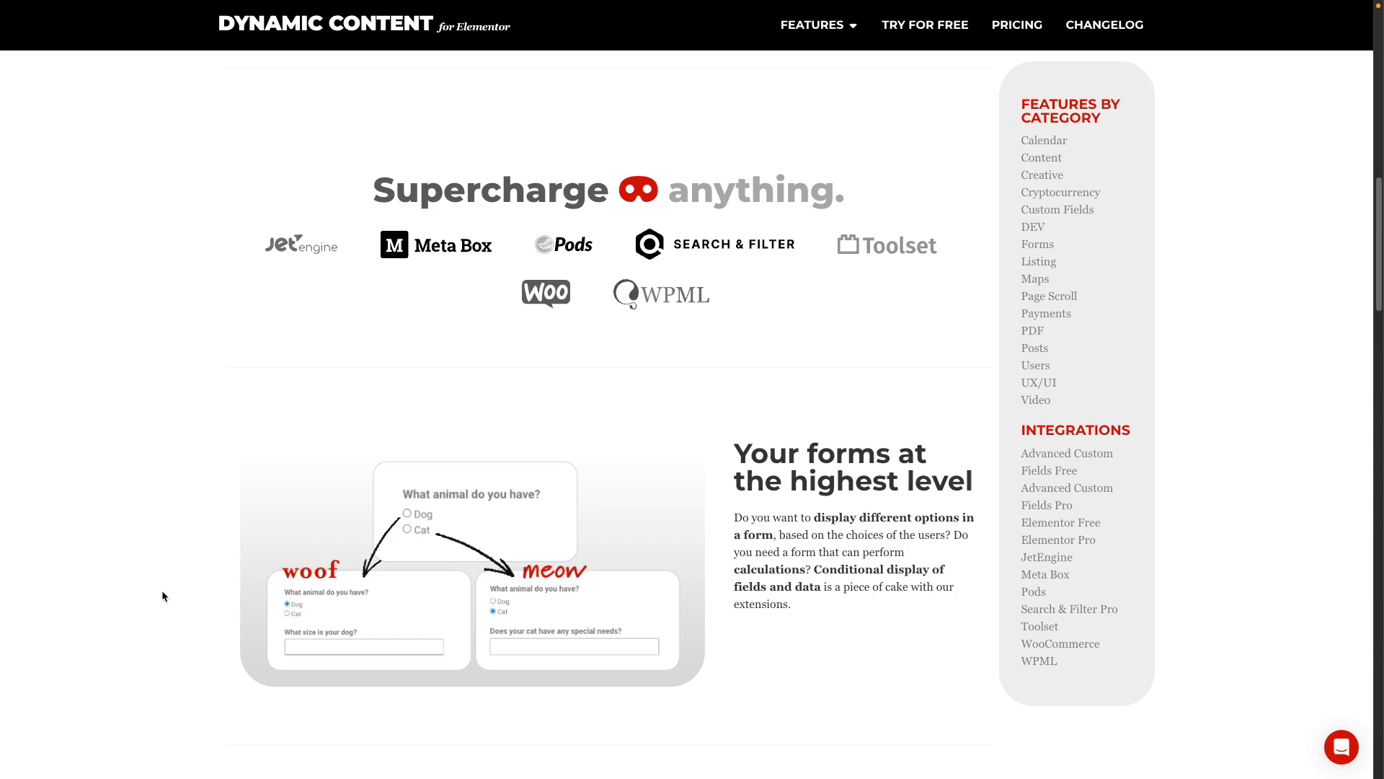
{"action": "scroll", "coordinate": [161, 590], "scroll_direction": "down", "scroll_amount": 4}
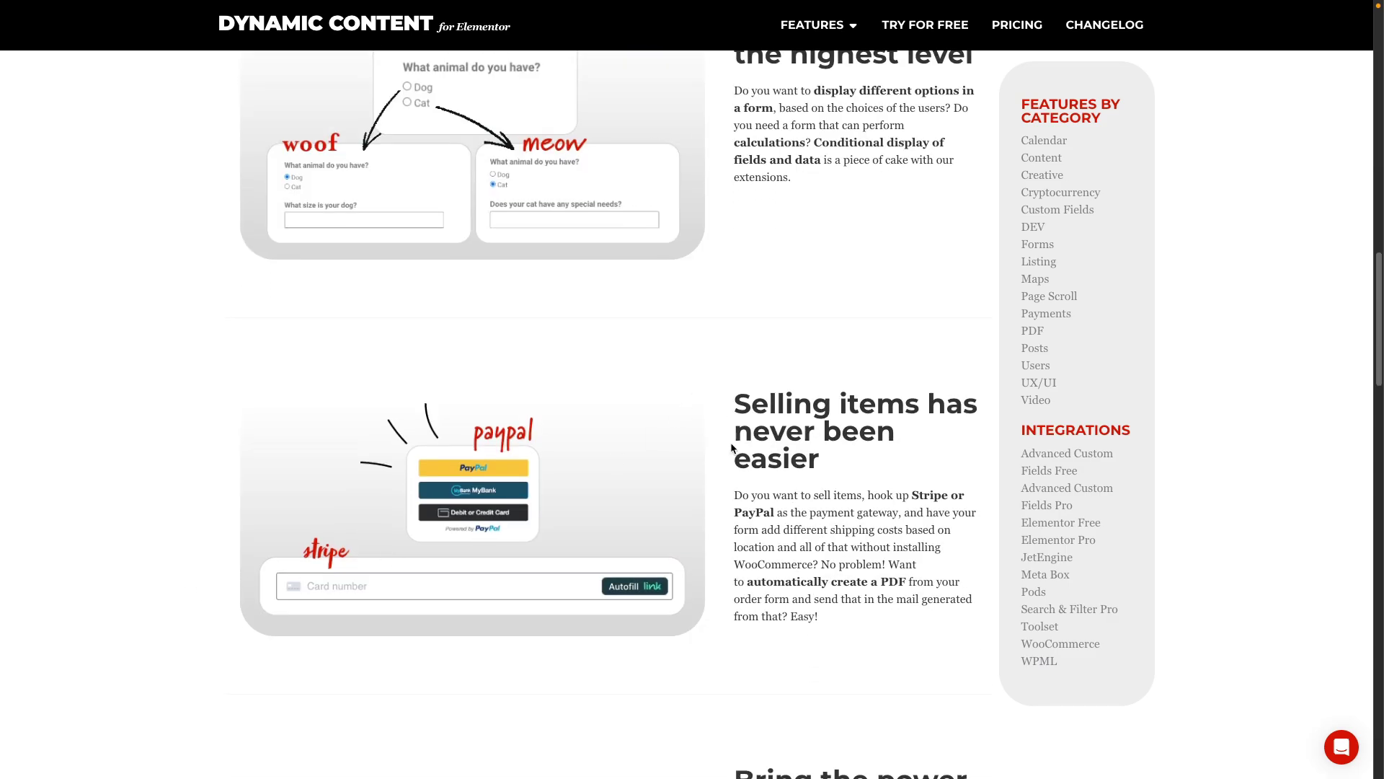
{"action": "scroll", "coordinate": [161, 589], "scroll_direction": "down", "scroll_amount": 2}
{"action": "scroll", "coordinate": [726, 515], "scroll_direction": "down", "scroll_amount": 3}
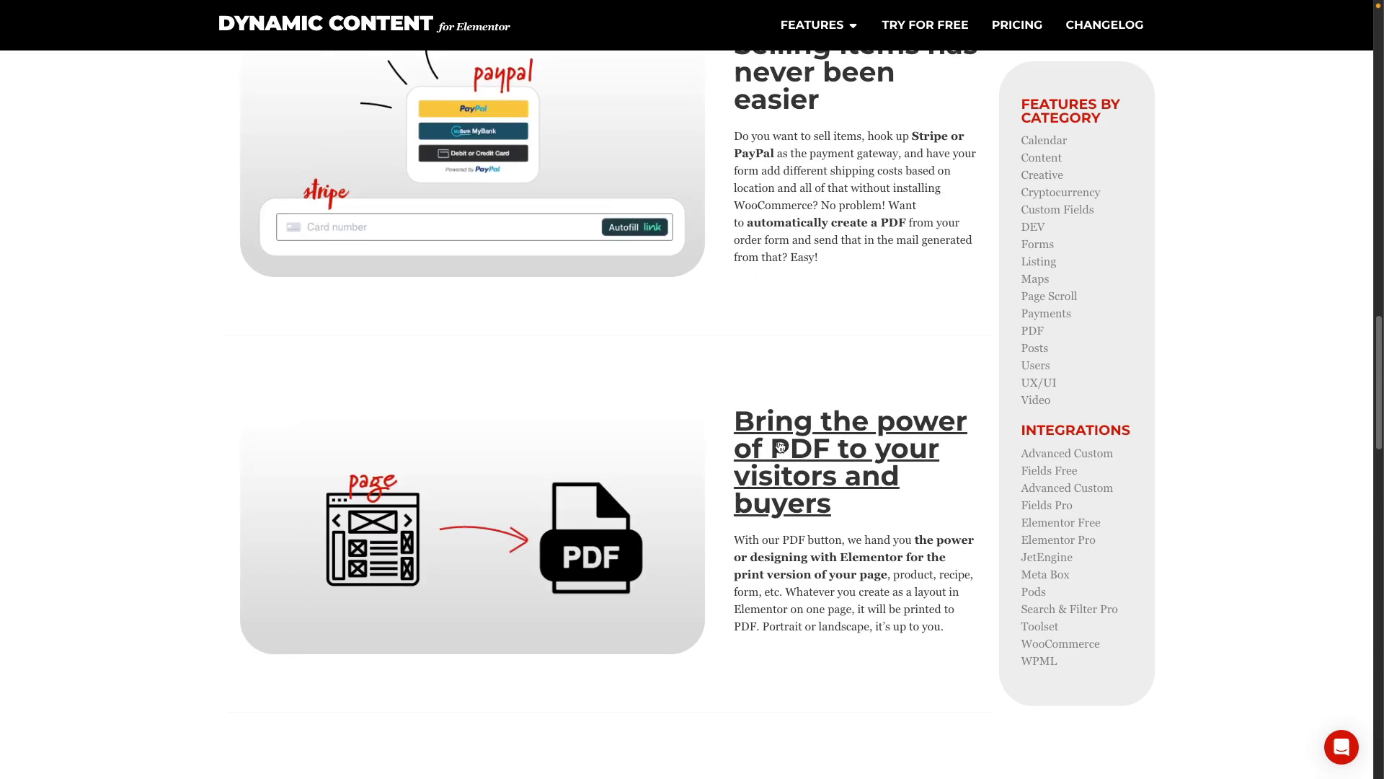
{"action": "scroll", "coordinate": [728, 527], "scroll_direction": "down", "scroll_amount": 3}
{"action": "scroll", "coordinate": [735, 566], "scroll_direction": "down", "scroll_amount": 12}
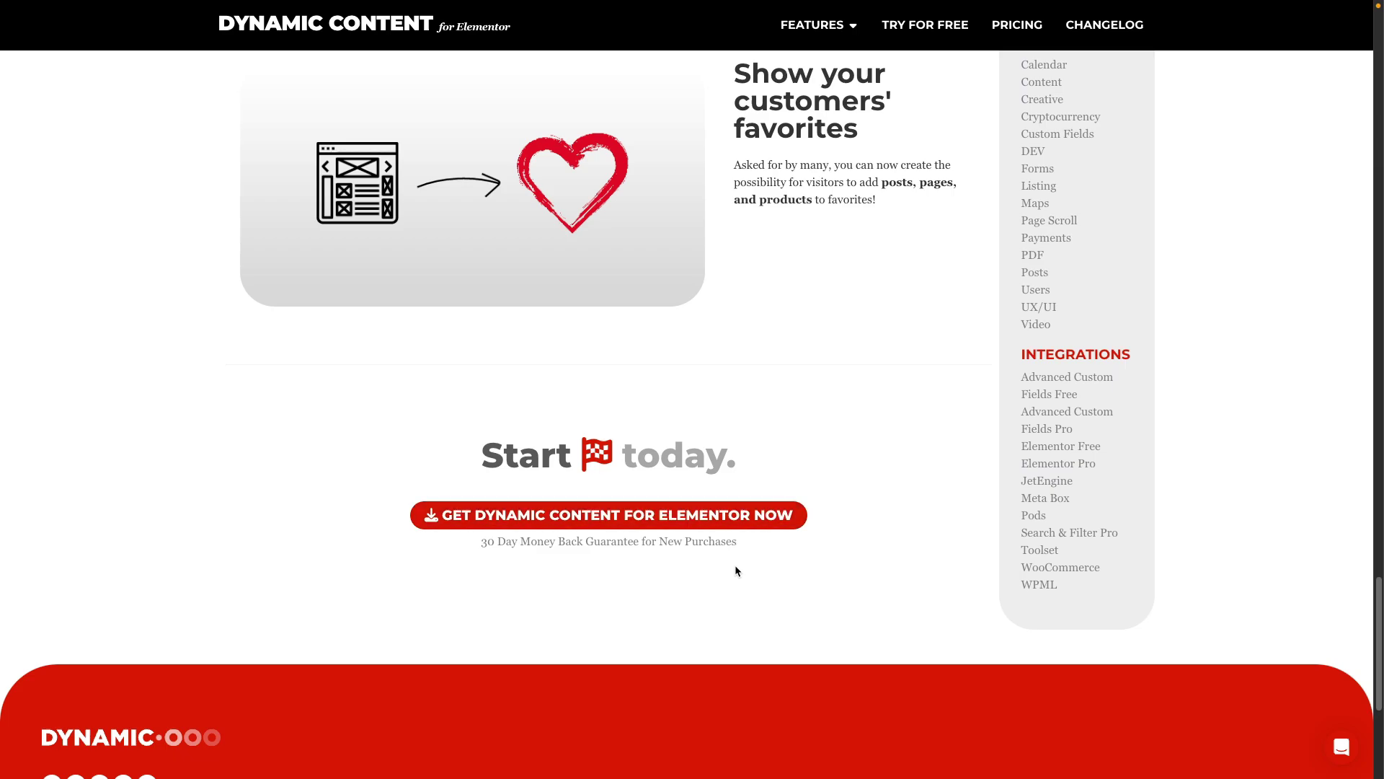
{"action": "scroll", "coordinate": [734, 565], "scroll_direction": "down", "scroll_amount": 1}
{"action": "scroll", "coordinate": [736, 565], "scroll_direction": "up", "scroll_amount": 8}
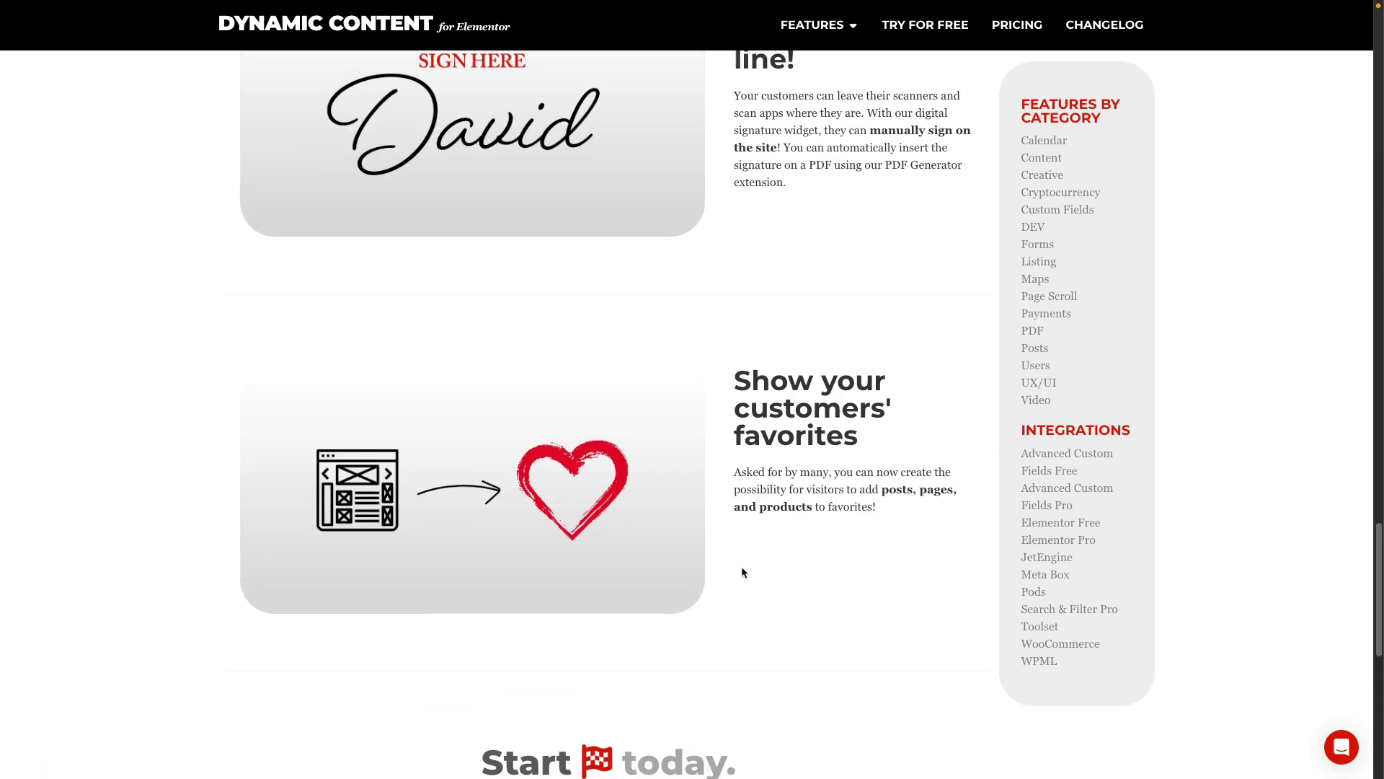
{"action": "scroll", "coordinate": [742, 569], "scroll_direction": "up", "scroll_amount": 10}
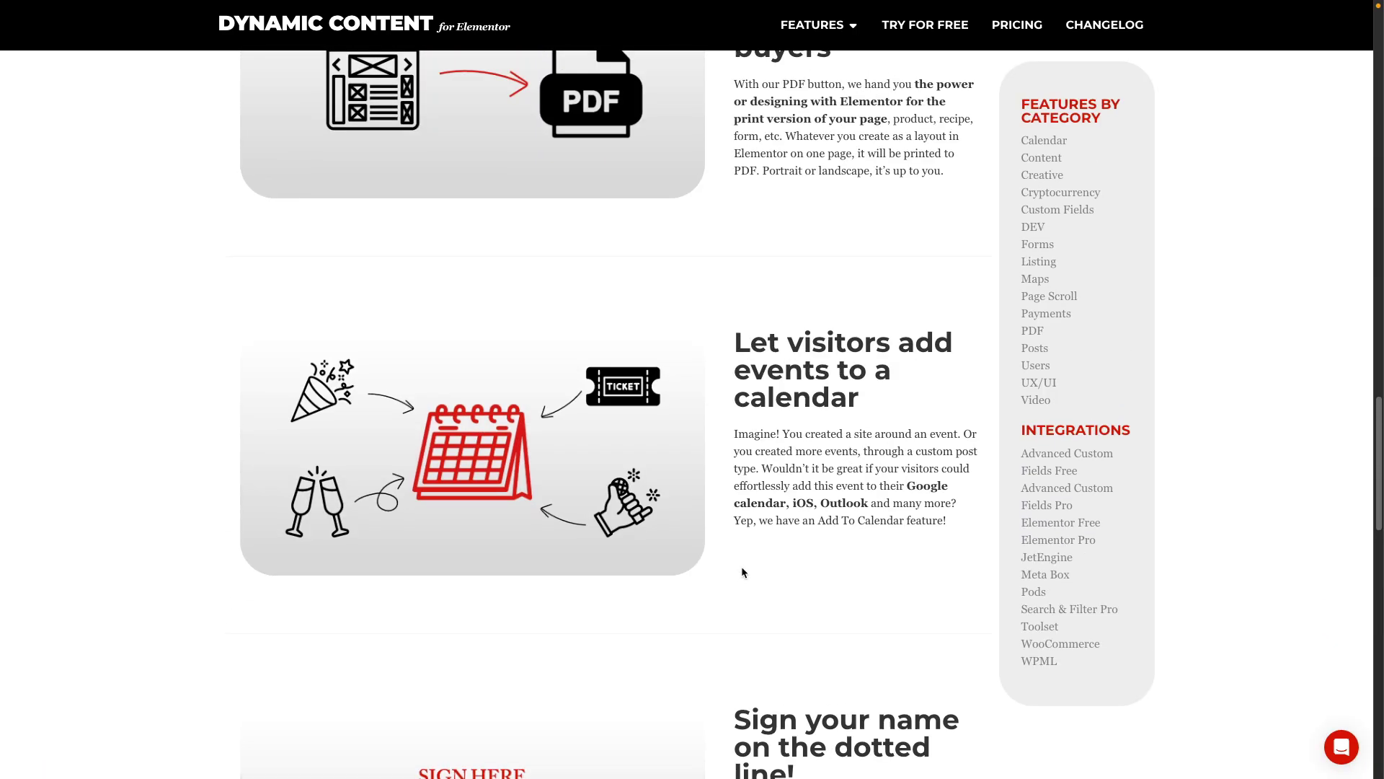
{"action": "scroll", "coordinate": [743, 572], "scroll_direction": "up", "scroll_amount": 12}
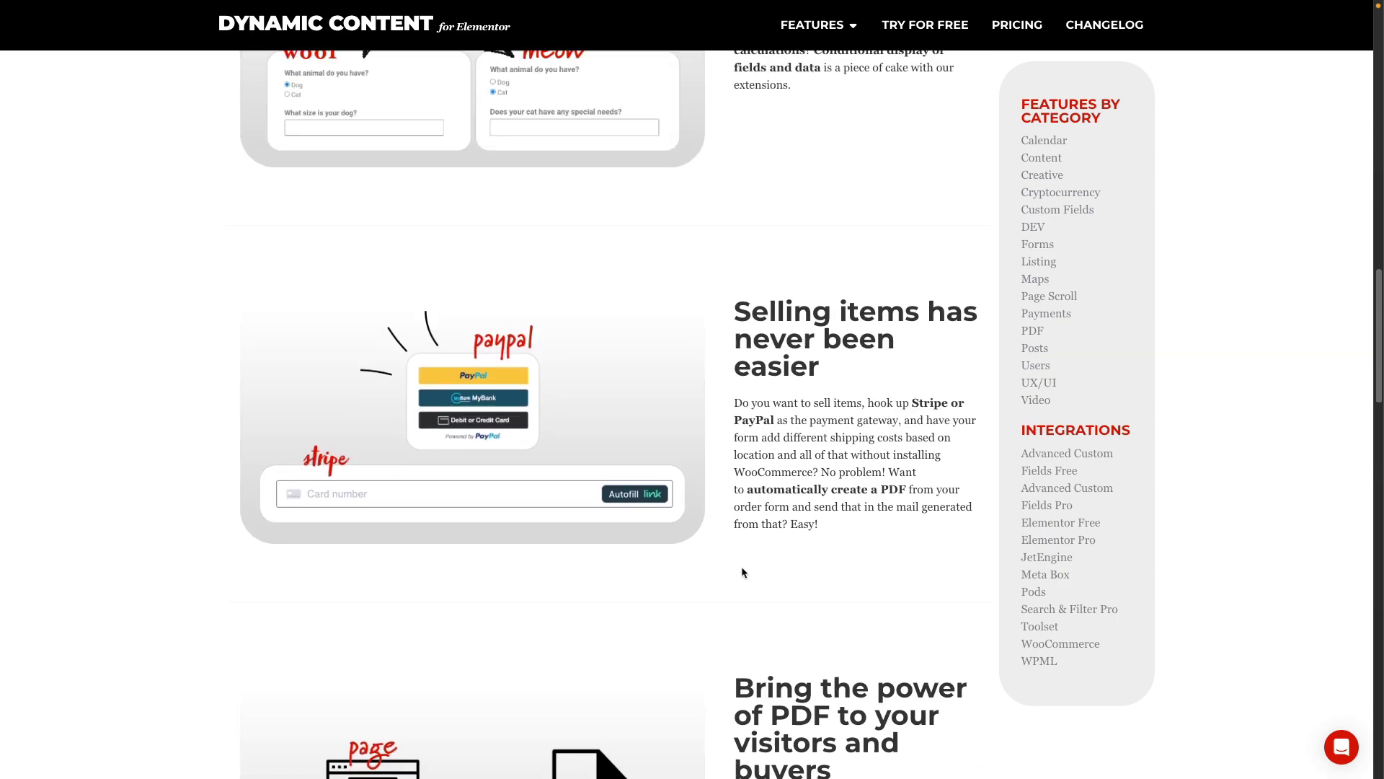
{"action": "scroll", "coordinate": [742, 573], "scroll_direction": "up", "scroll_amount": 15}
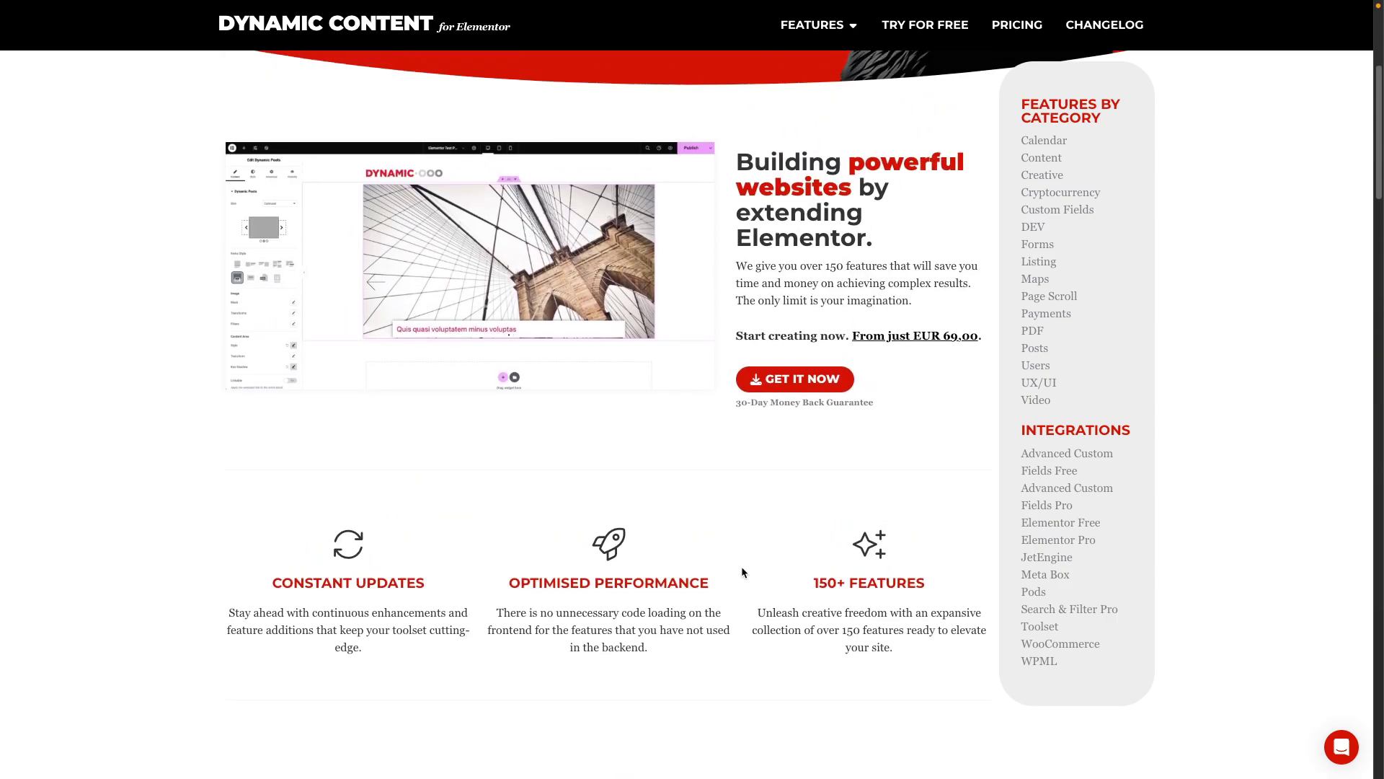
{"action": "scroll", "coordinate": [741, 565], "scroll_direction": "up", "scroll_amount": 1}
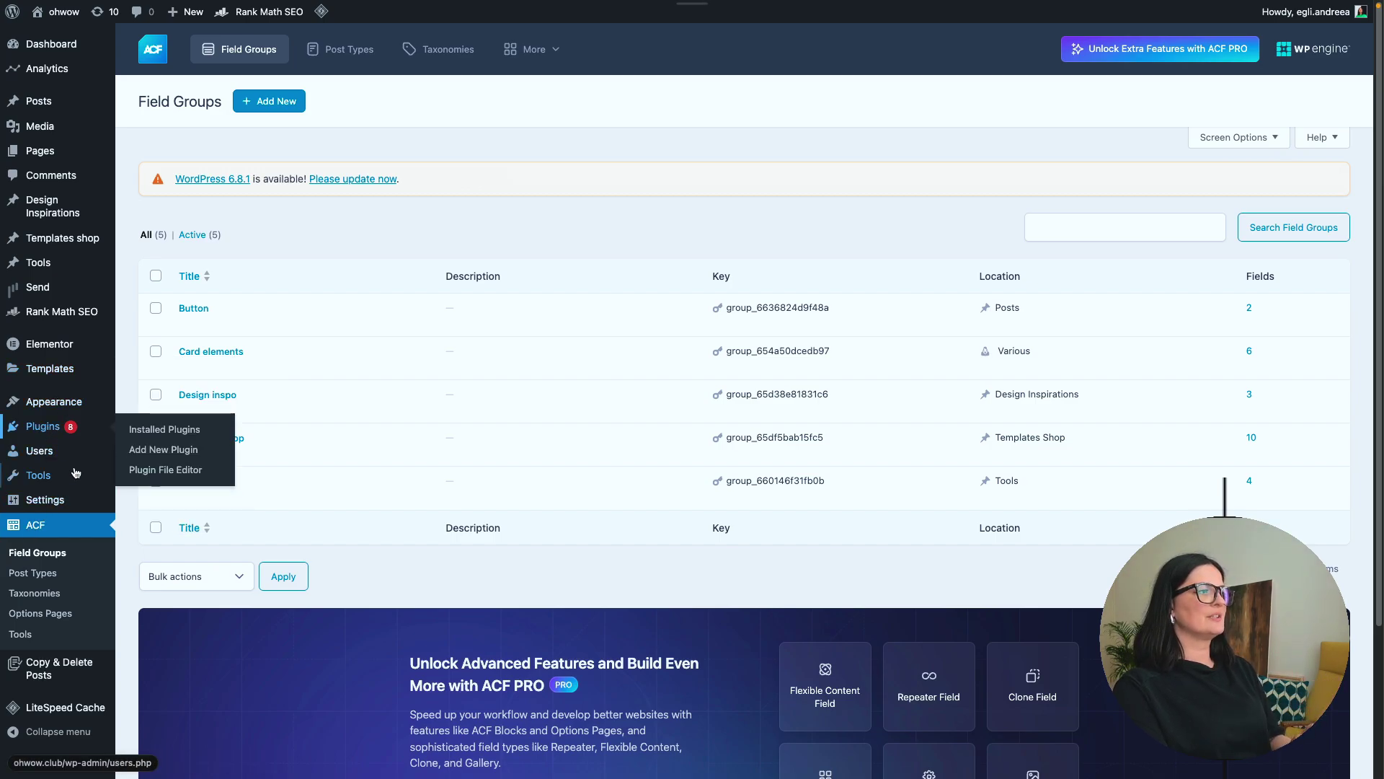
- Open the site's list of installed plugins and check it for Advanced Custom Fields
{"action": "left_click", "coordinate": [164, 429]}
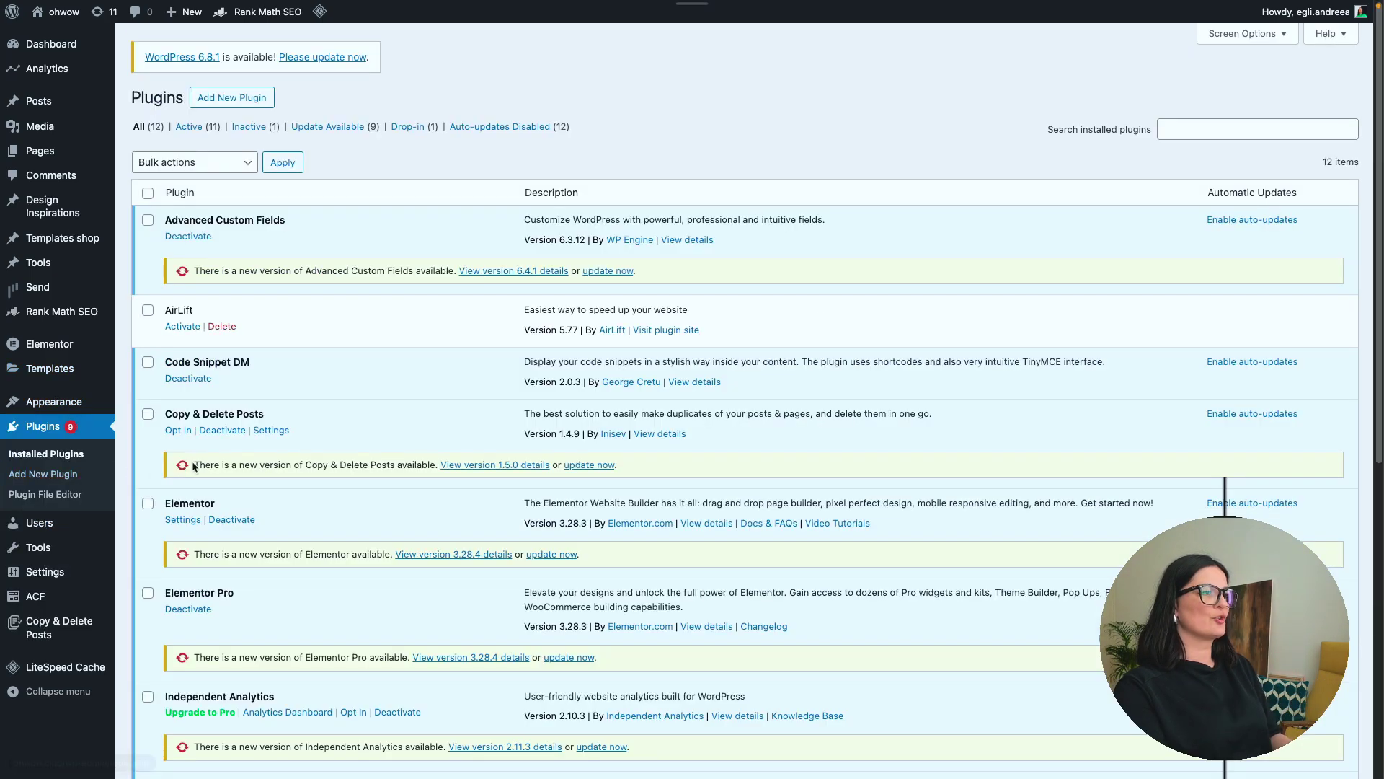
{"action": "scroll", "coordinate": [236, 487], "scroll_direction": "down", "scroll_amount": 10}
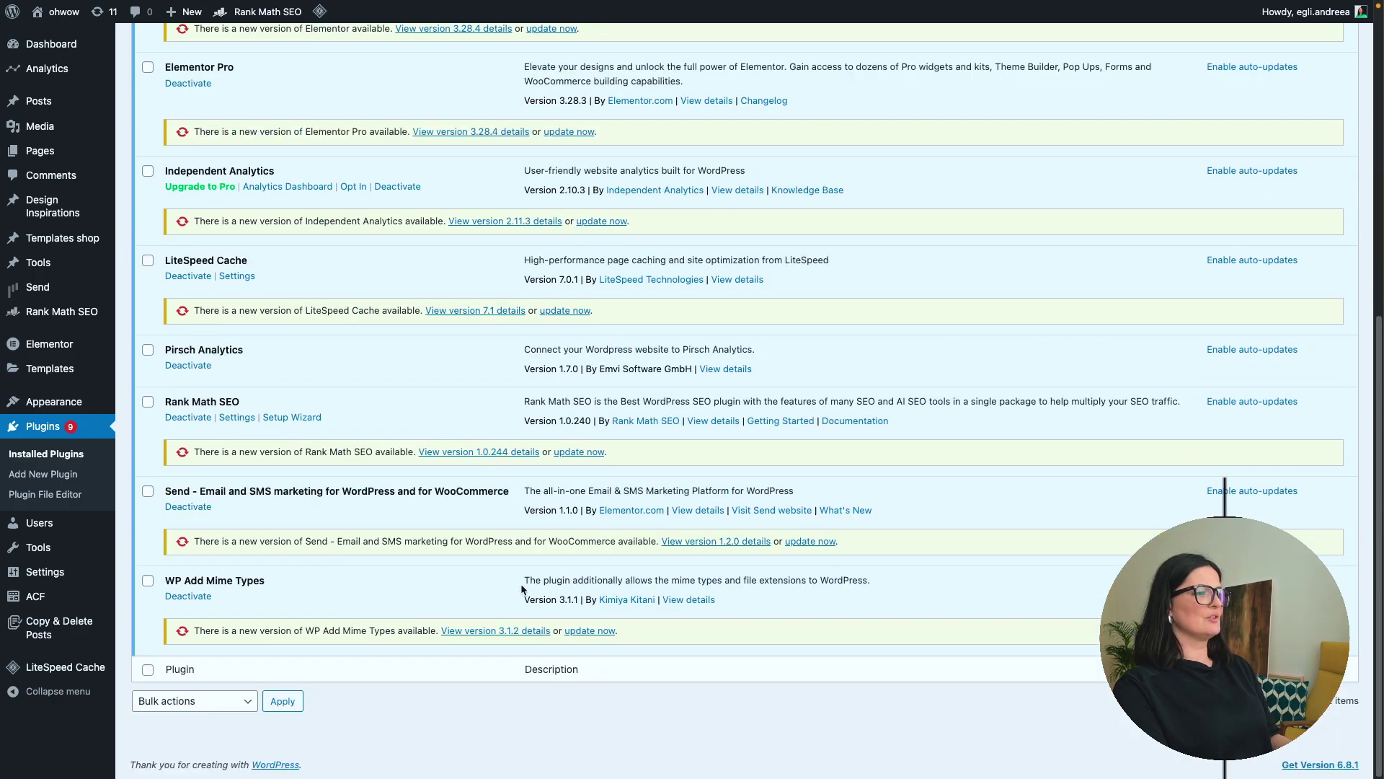
{"action": "scroll", "coordinate": [512, 581], "scroll_direction": "up", "scroll_amount": 8}
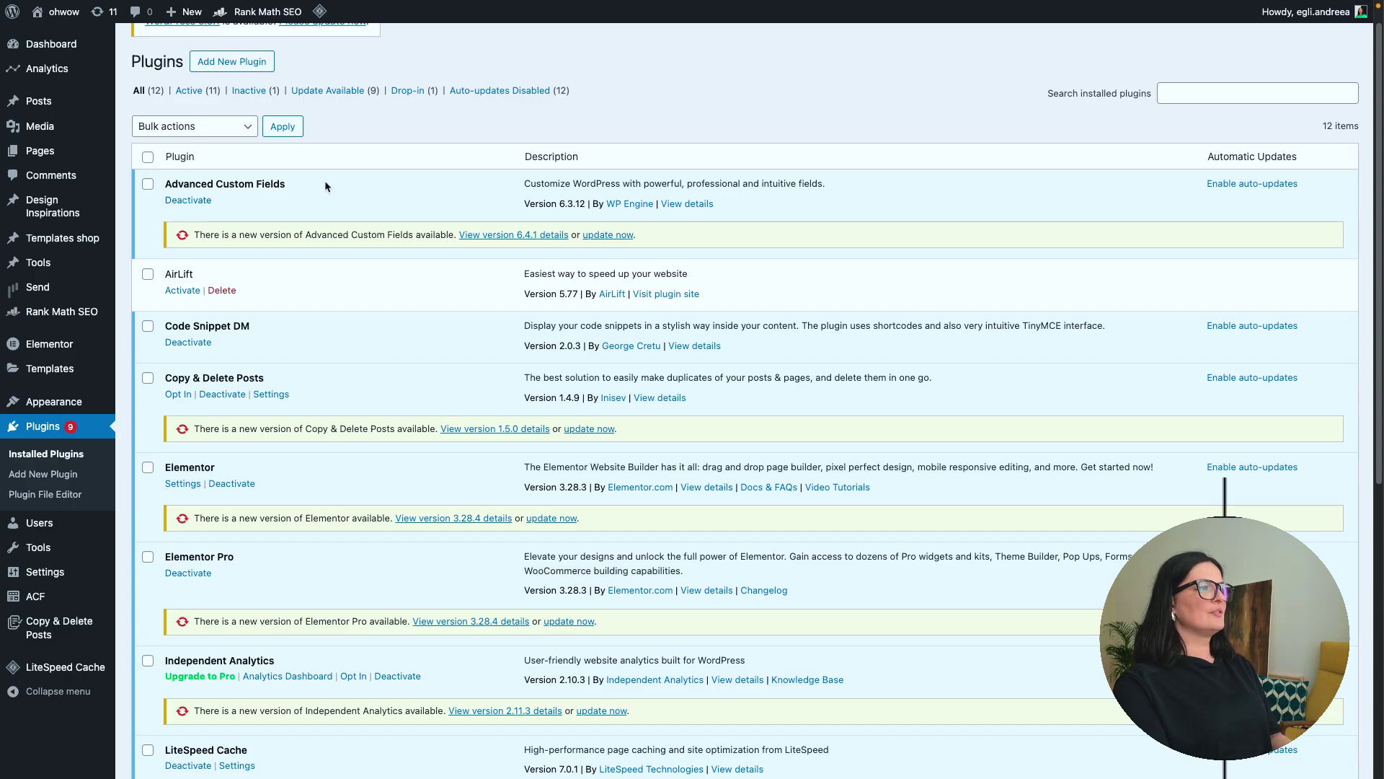
{"action": "left_click_drag", "start_coordinate": [285, 185], "coordinate": [164, 186]}
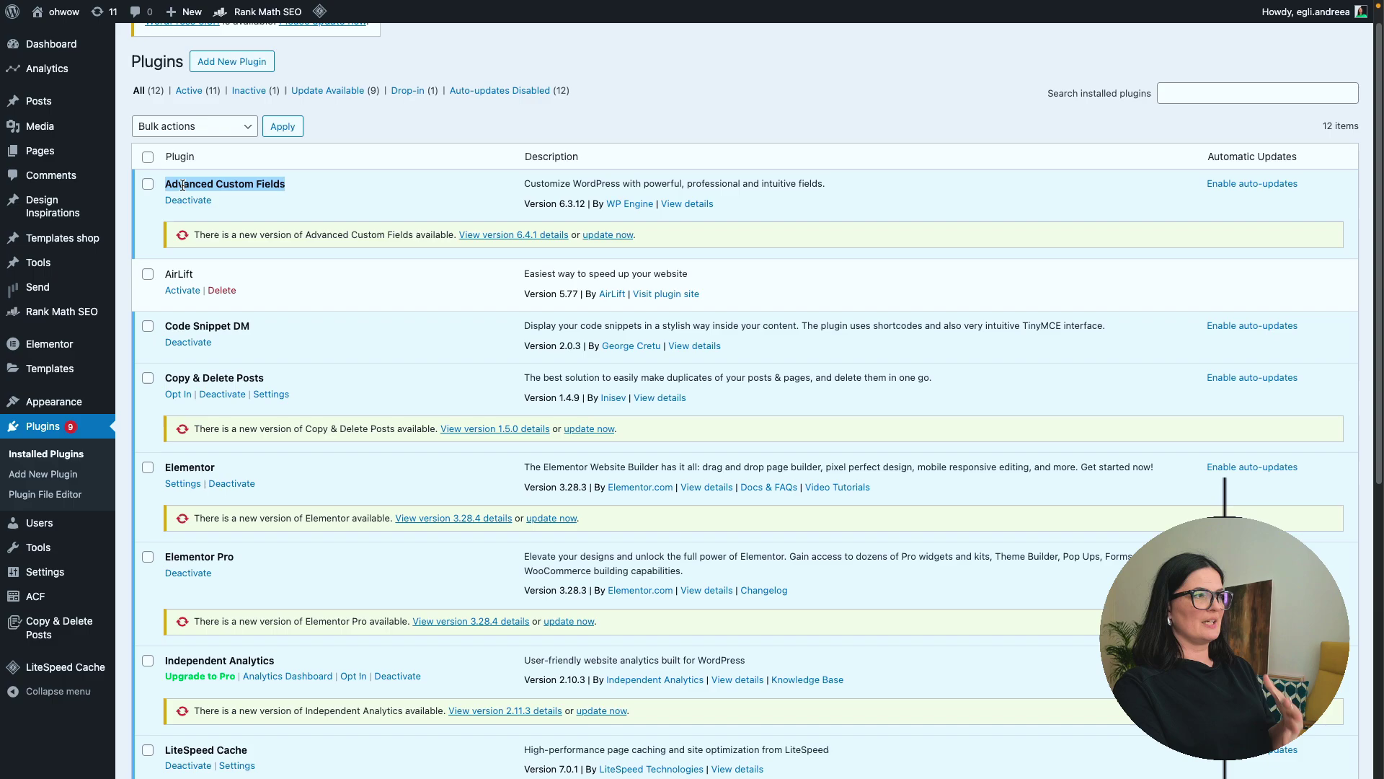
{"action": "left_click", "coordinate": [476, 127]}
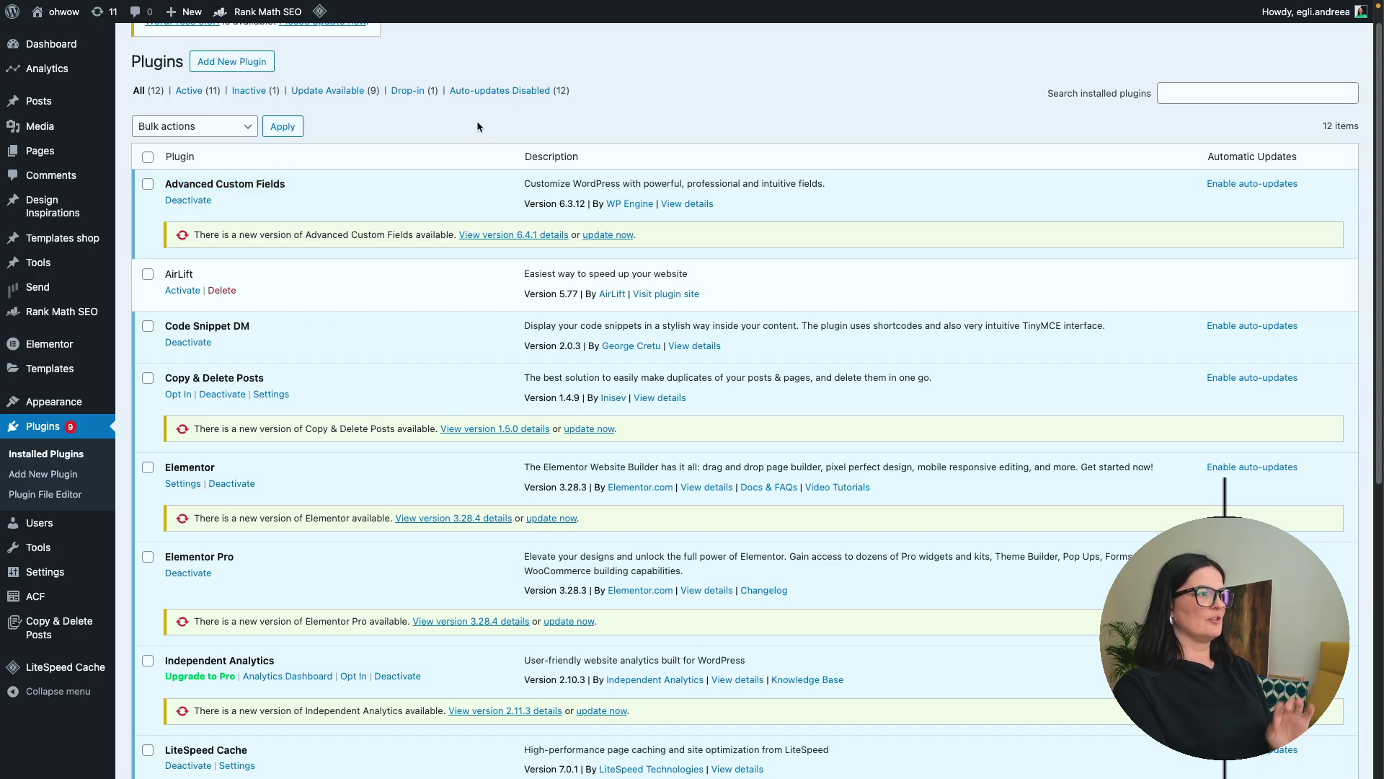
- Start a new ACF post type with the plural label "Events" and the singular label "Event"
{"action": "mouse_move", "coordinate": [39, 603]}
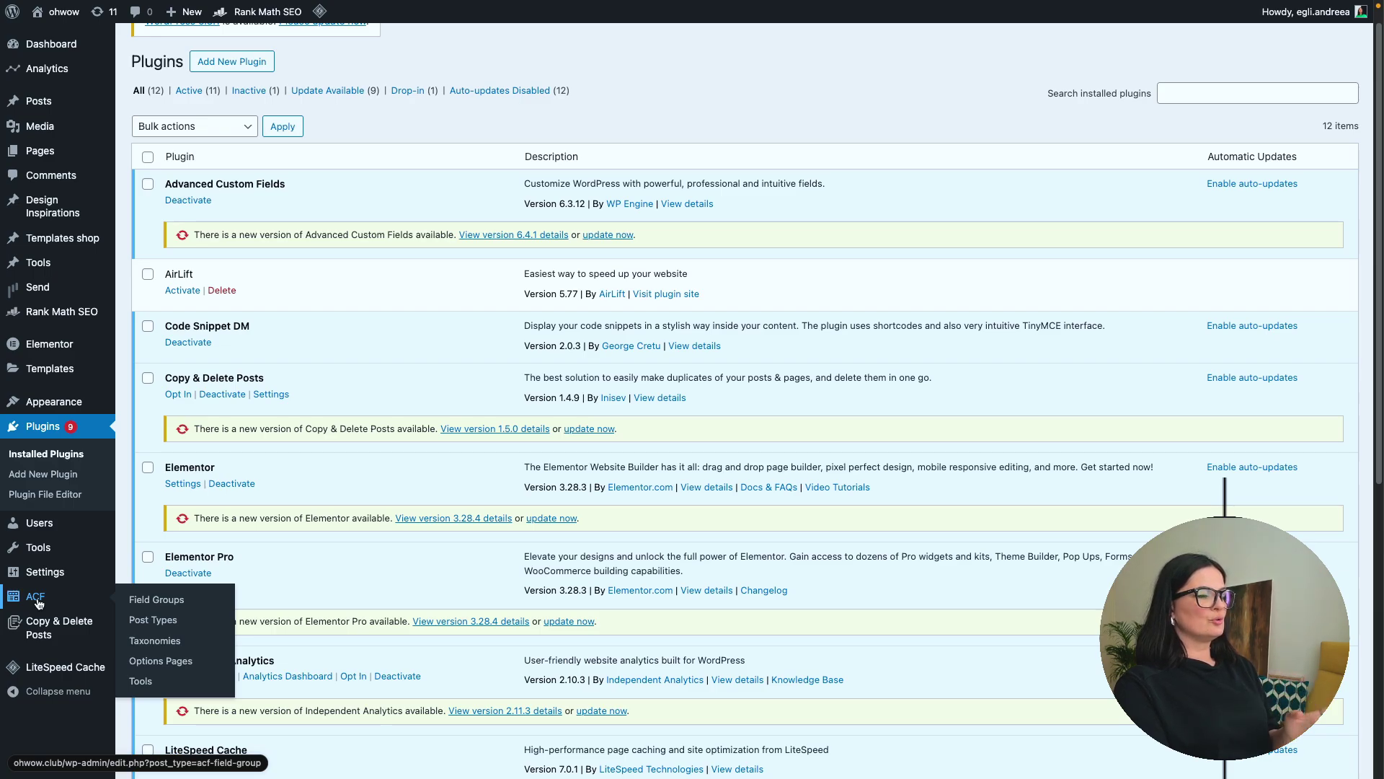
{"action": "left_click", "coordinate": [154, 620]}
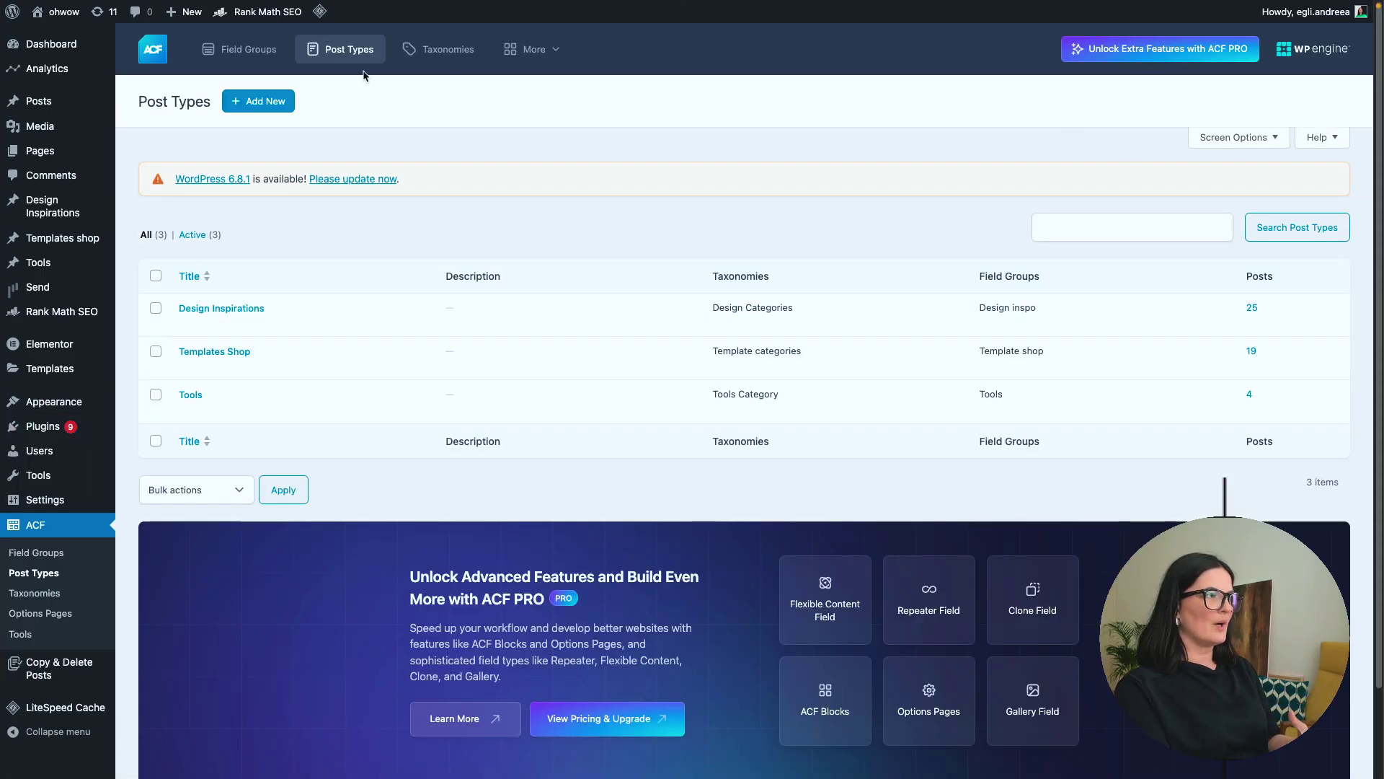
{"action": "left_click", "coordinate": [260, 102]}
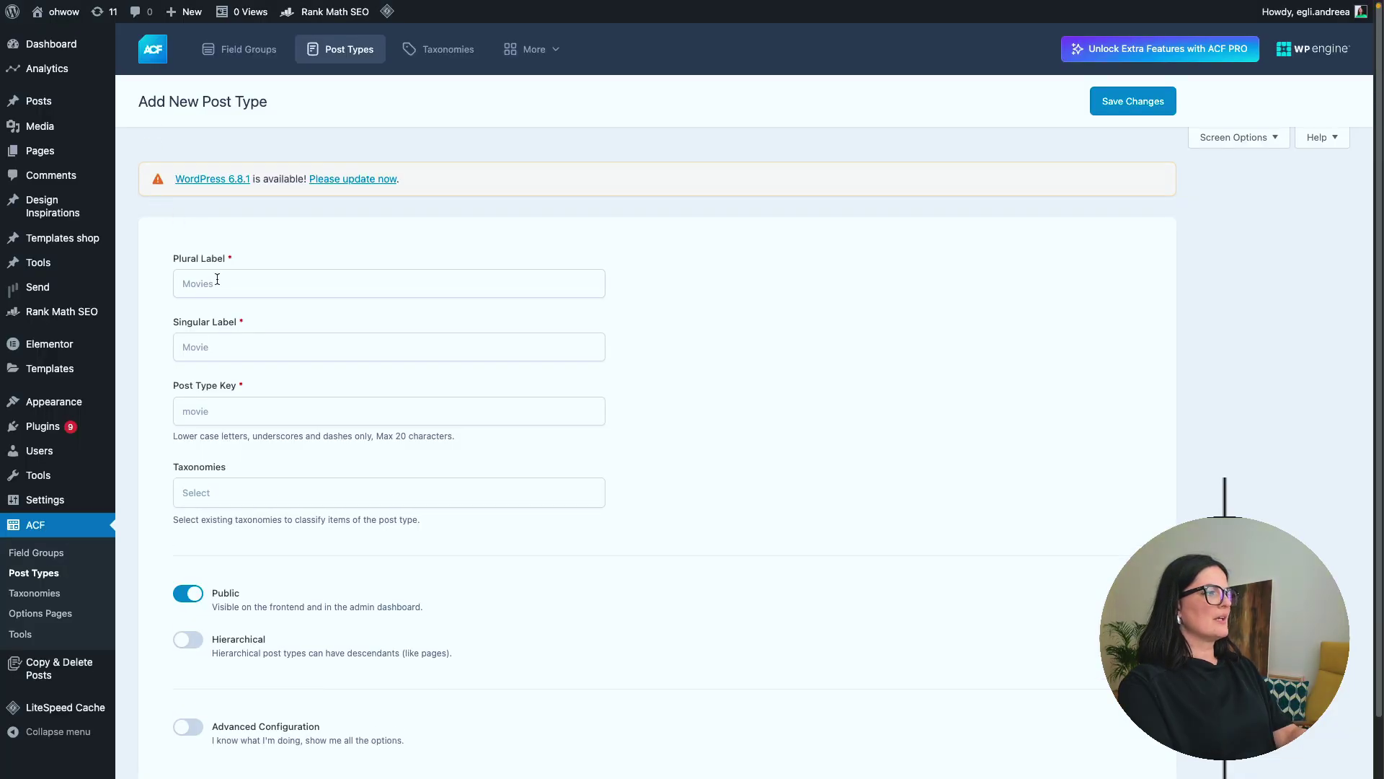
{"action": "left_click", "coordinate": [244, 283]}
{"action": "type", "text": "Events"}
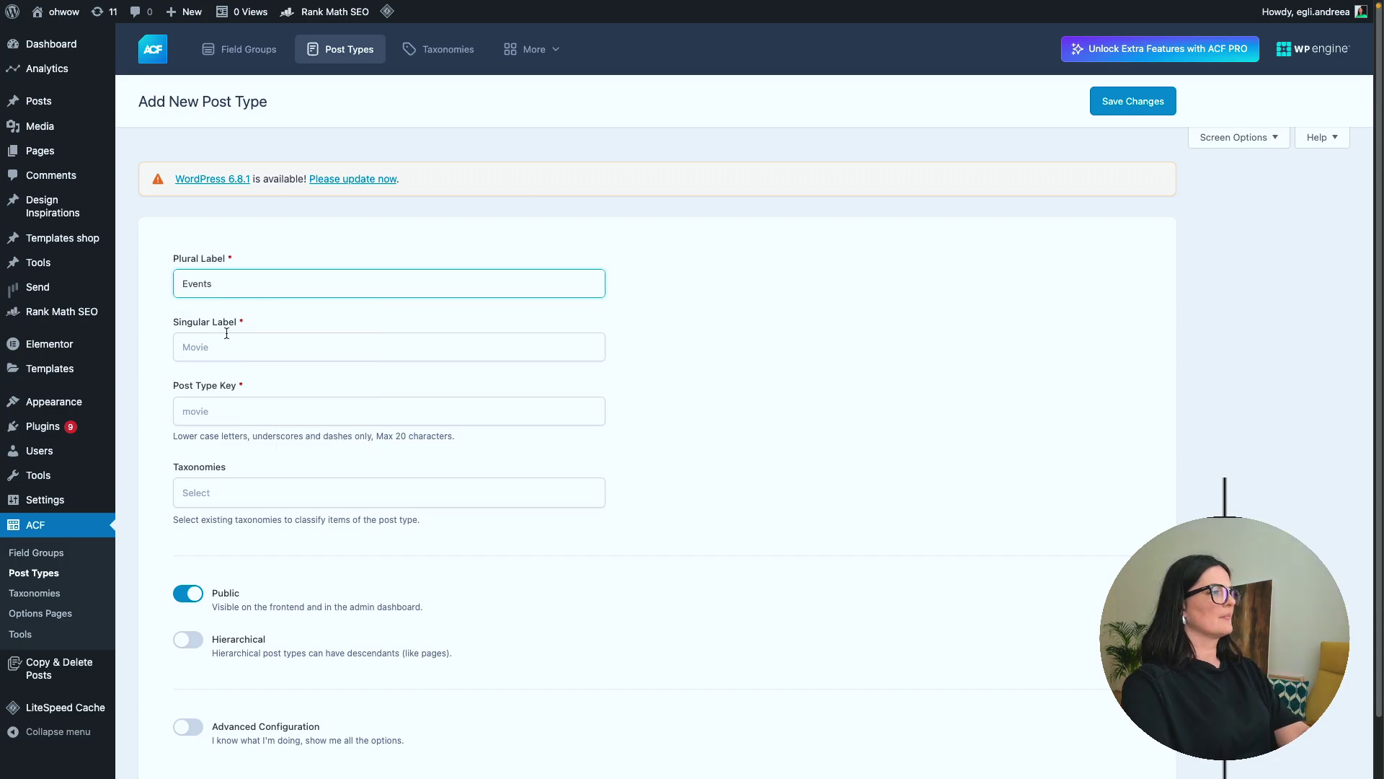
{"action": "left_click", "coordinate": [226, 335]}
{"action": "double_click", "coordinate": [222, 280]}
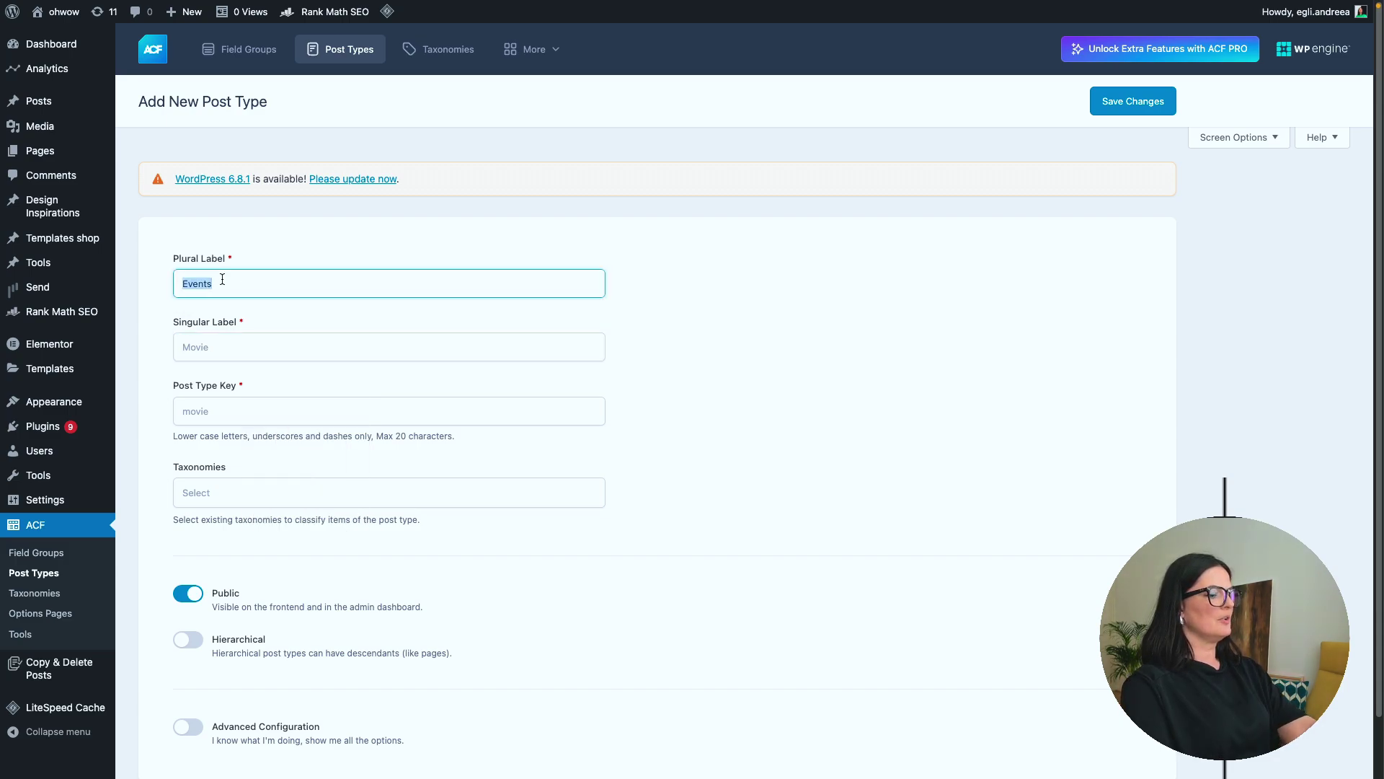
{"action": "left_click", "coordinate": [228, 339]}
{"action": "type", "text": "Event"}
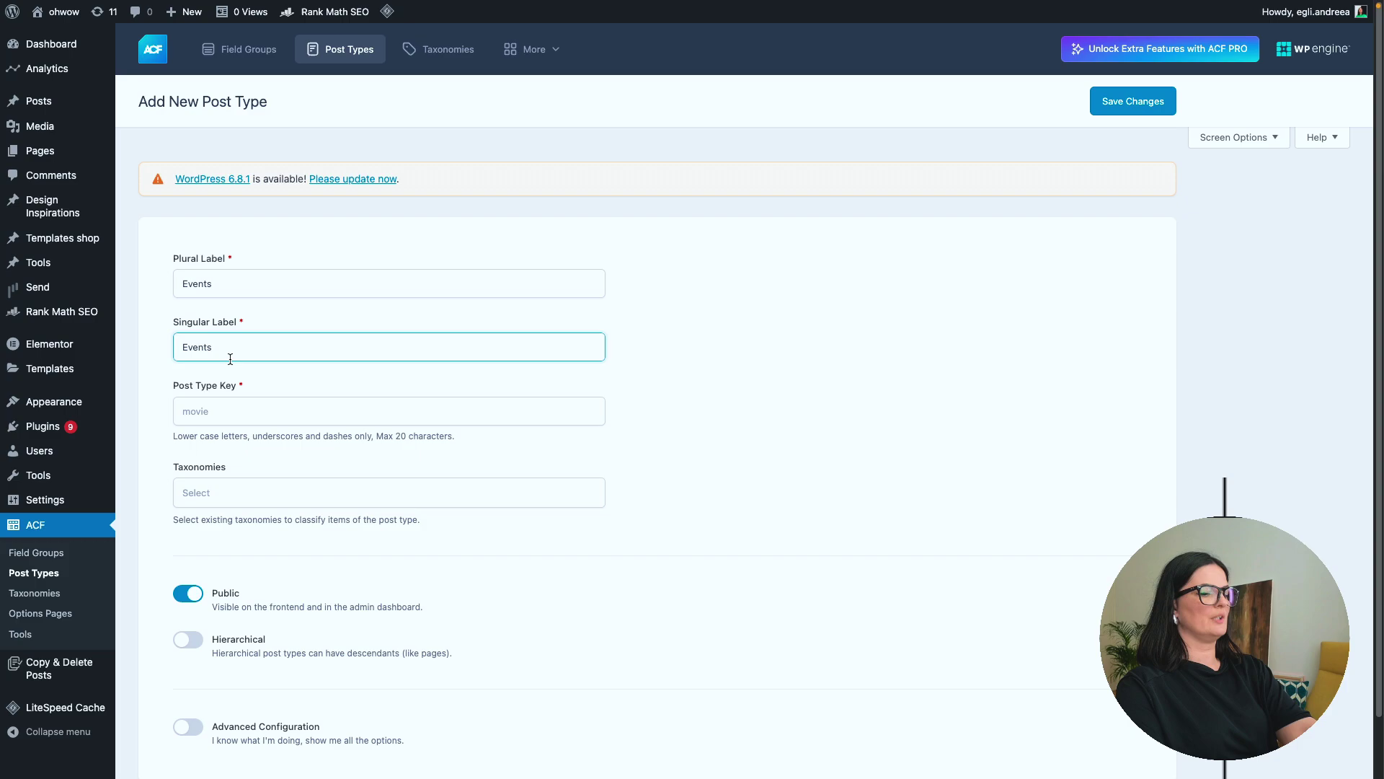
- Give the new post type the key "event", leave its taxonomies empty, and save it
{"action": "left_click", "coordinate": [235, 410]}
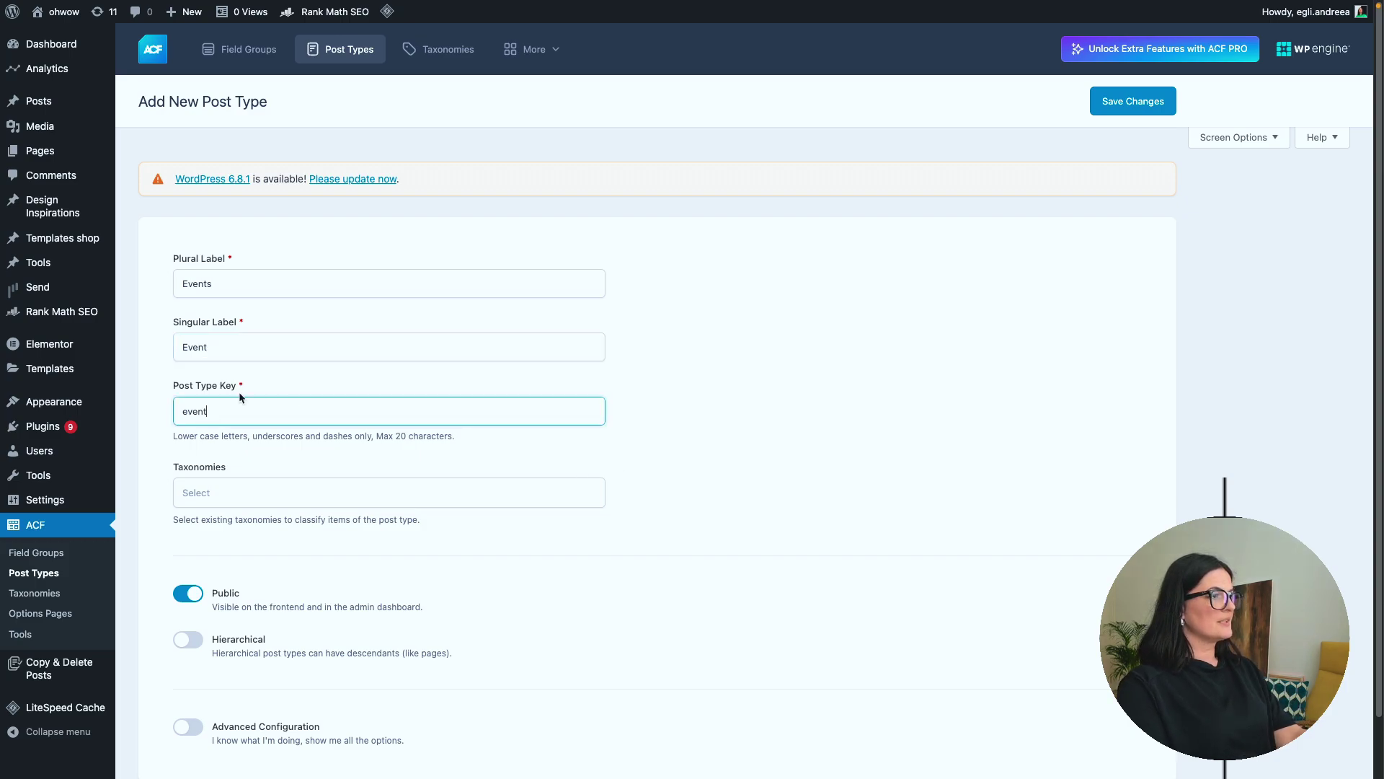
{"action": "left_click", "coordinate": [238, 493]}
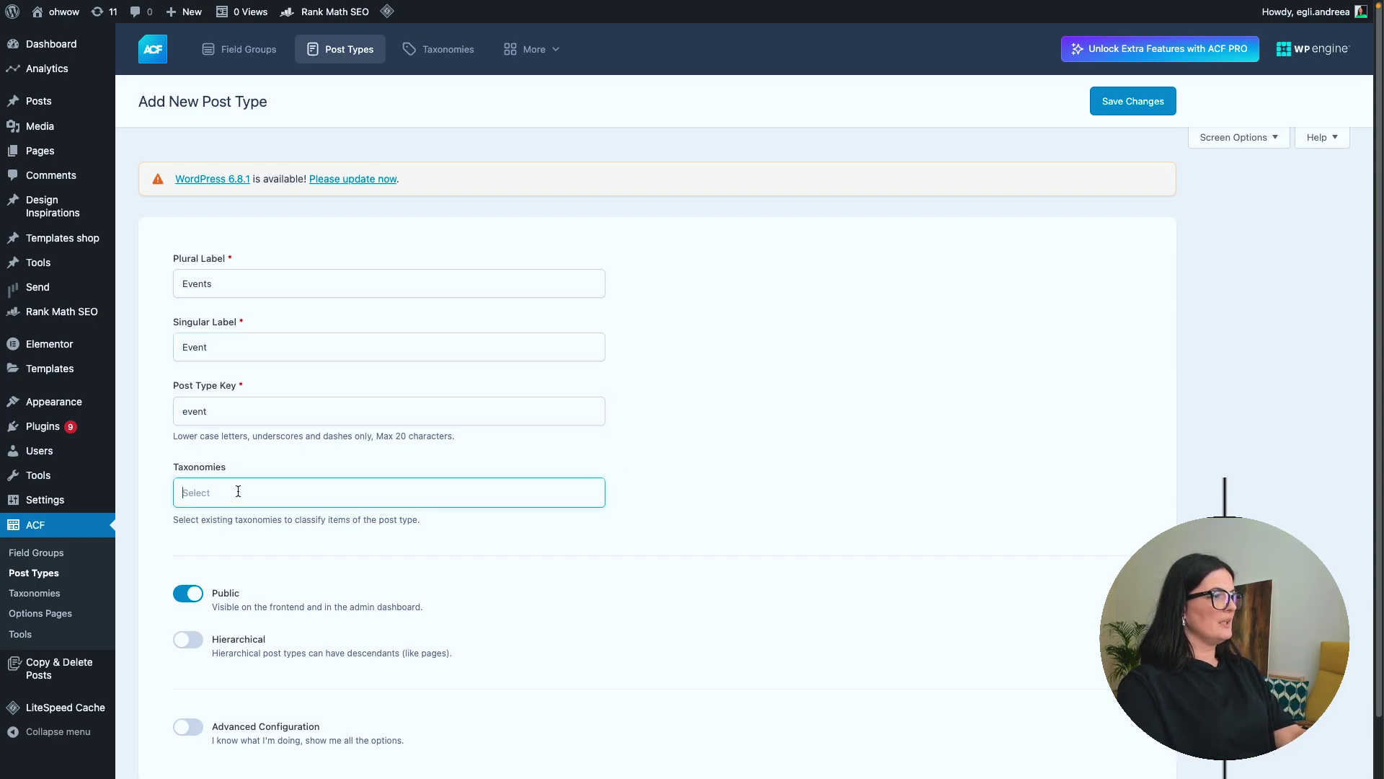
{"action": "left_click", "coordinate": [724, 494]}
{"action": "scroll", "coordinate": [723, 491], "scroll_direction": "down", "scroll_amount": 2}
{"action": "left_click", "coordinate": [1125, 51]}
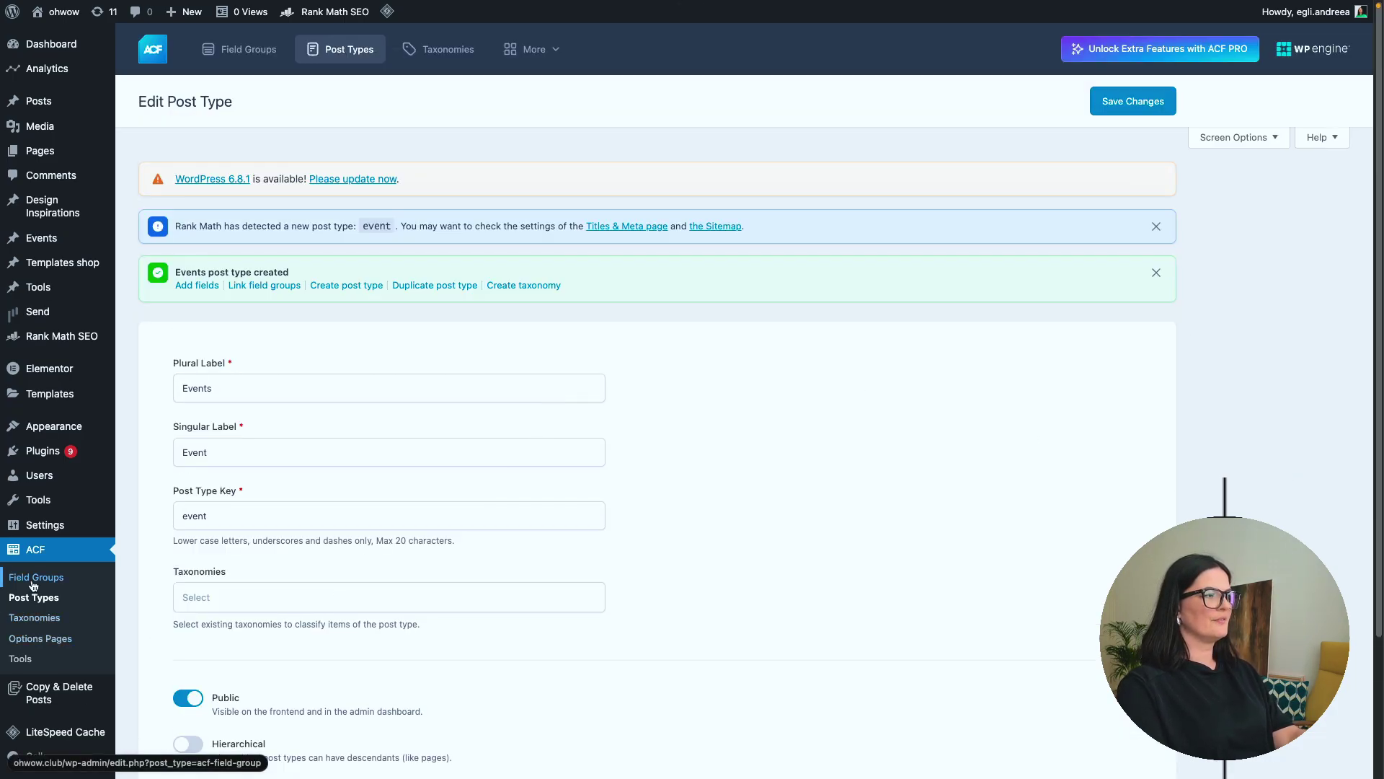
- Create a new ACF field group titled "Event fields" and save it
{"action": "left_click", "coordinate": [33, 578]}
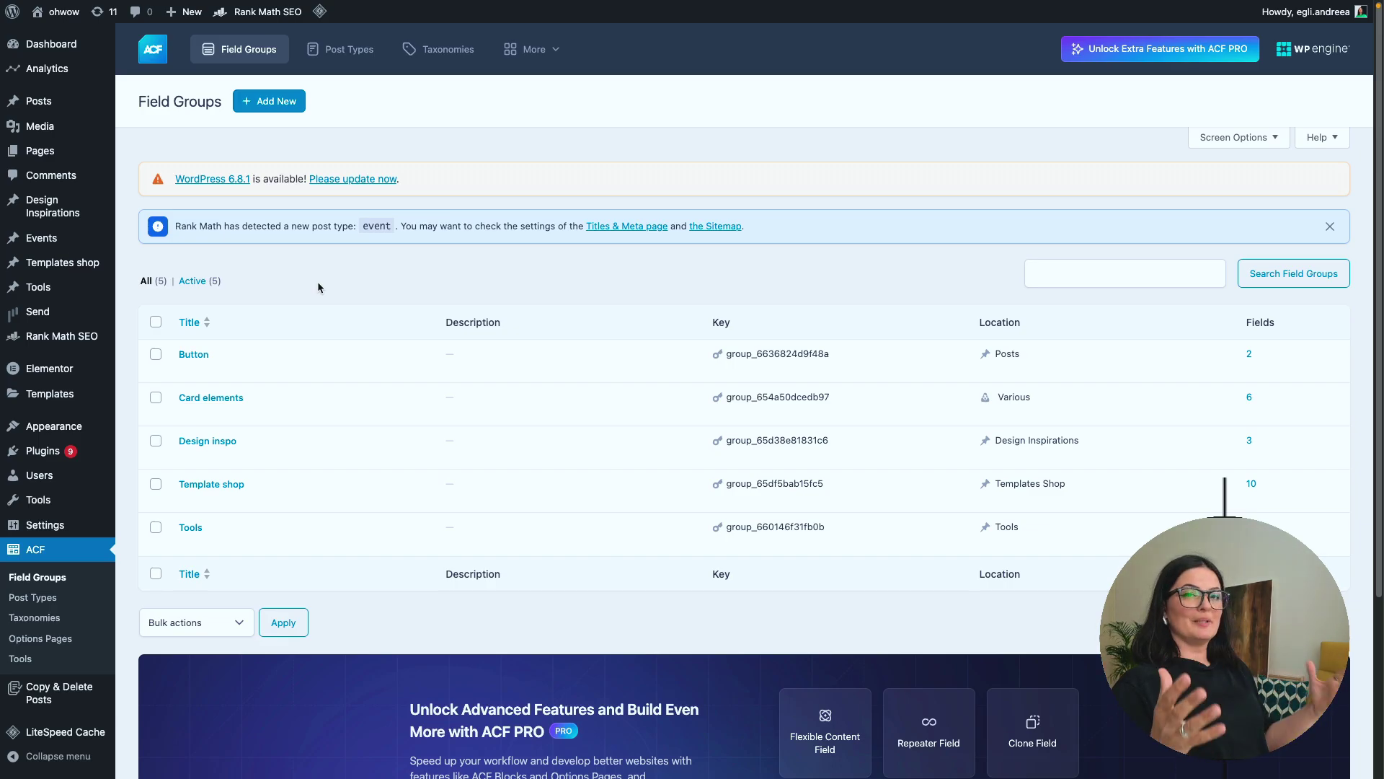
{"action": "left_click", "coordinate": [276, 112]}
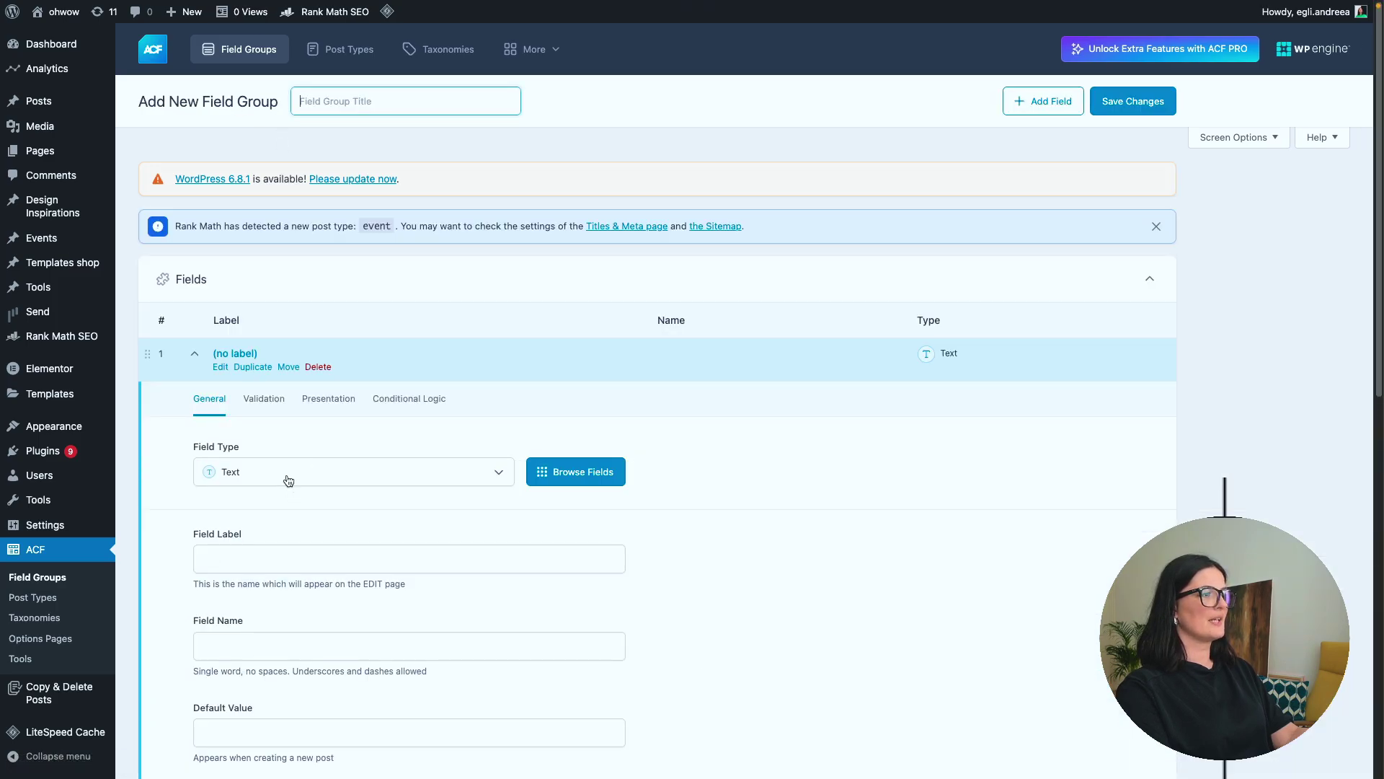
{"action": "type", "text": "Ee"}
{"action": "type", "text": "vent fields"}
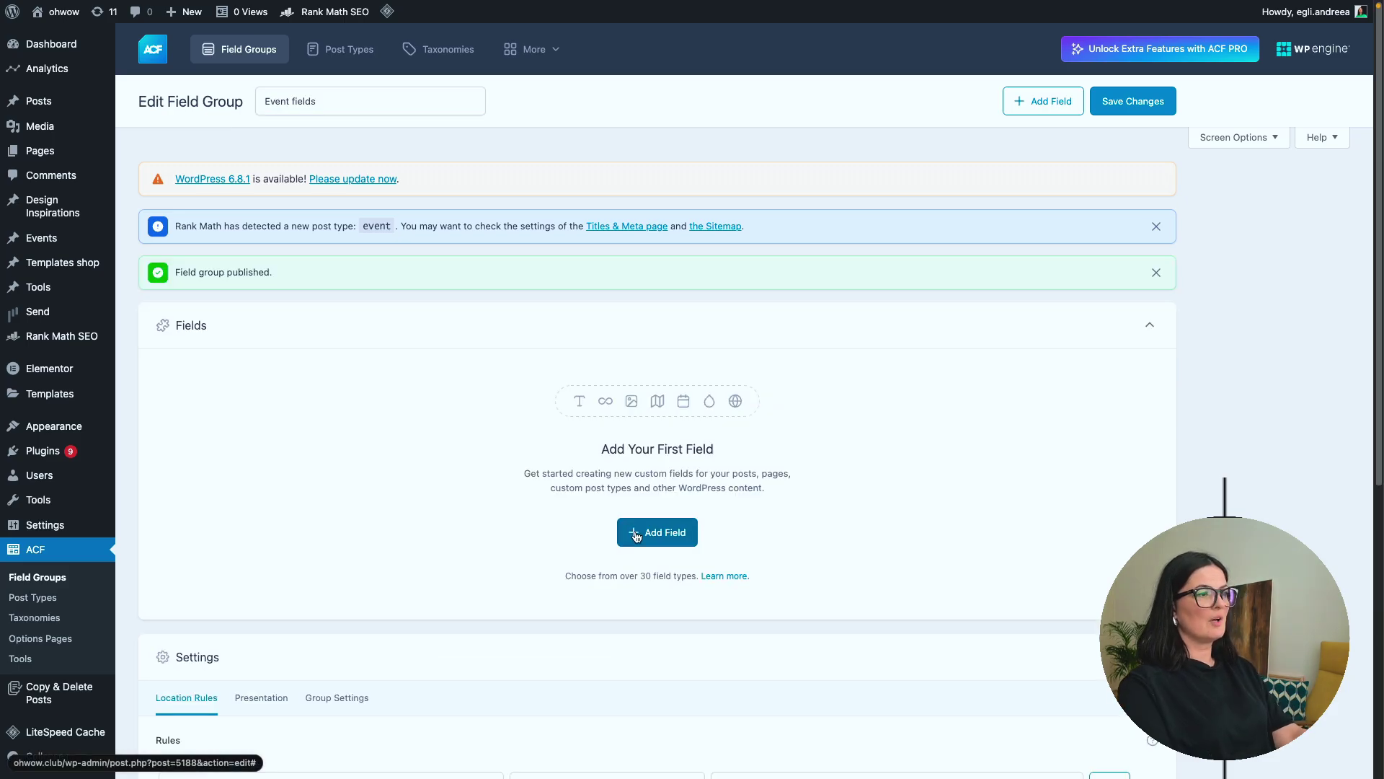
- Add a Text field labelled "Event Tilte" with the name "event_tilte" to the field group and collapse it
{"action": "left_click", "coordinate": [636, 536]}
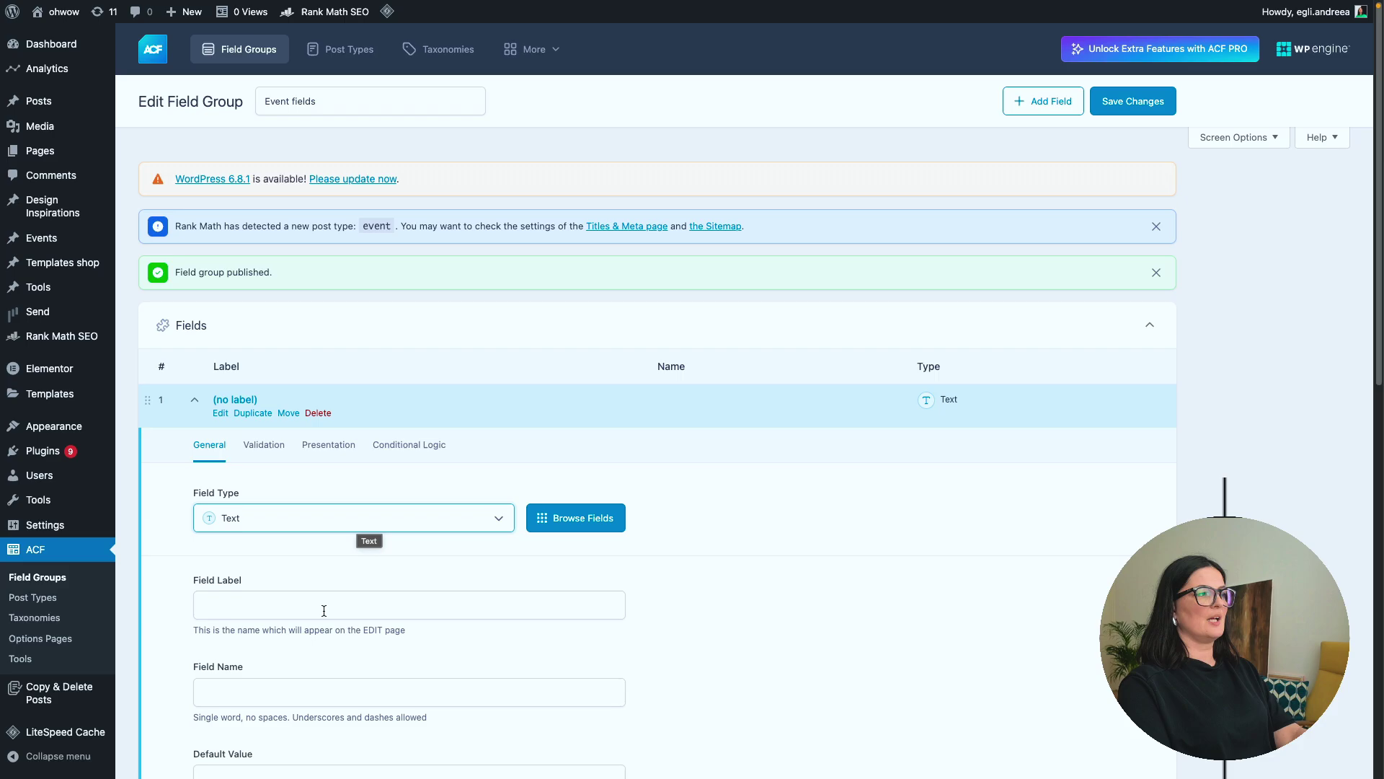
{"action": "left_click", "coordinate": [284, 608]}
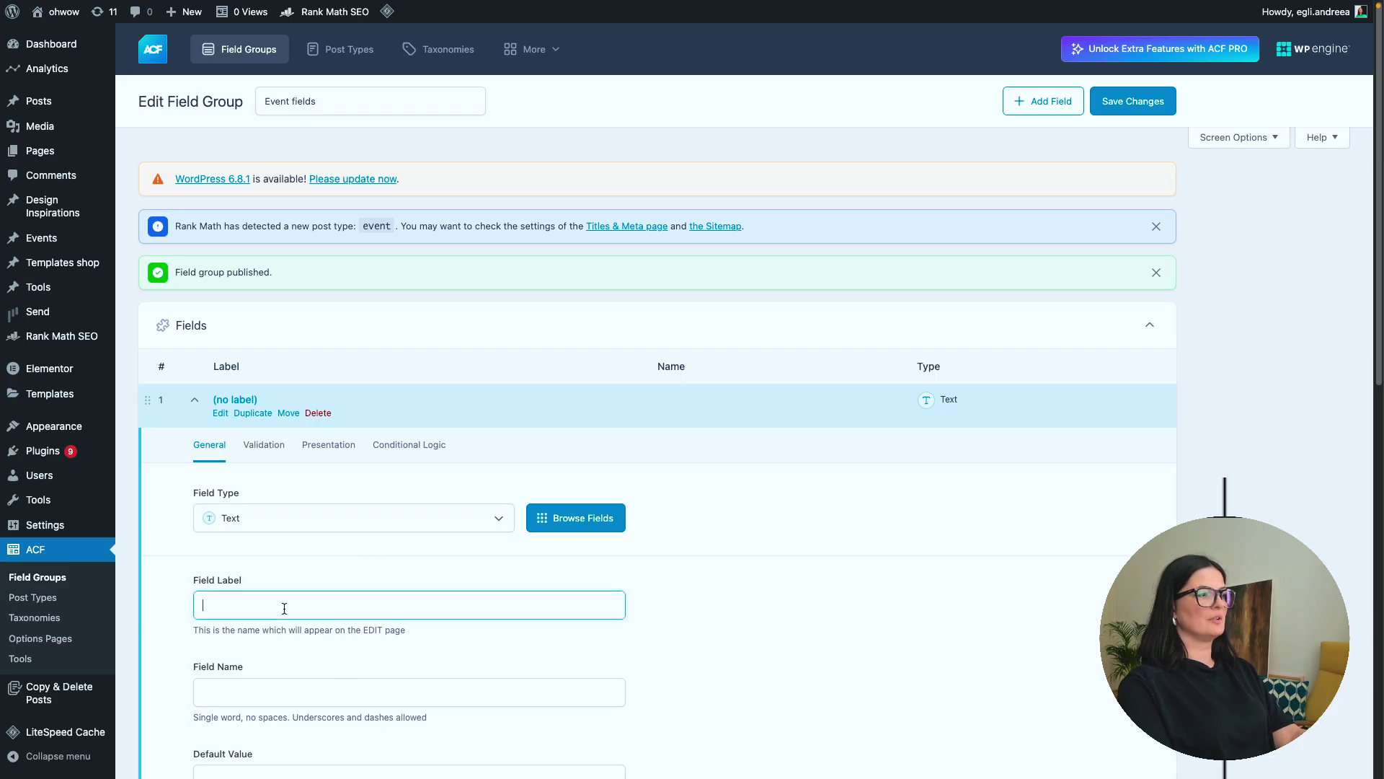
{"action": "type", "text": "Event Tilte"}
{"action": "left_click", "coordinate": [575, 679]}
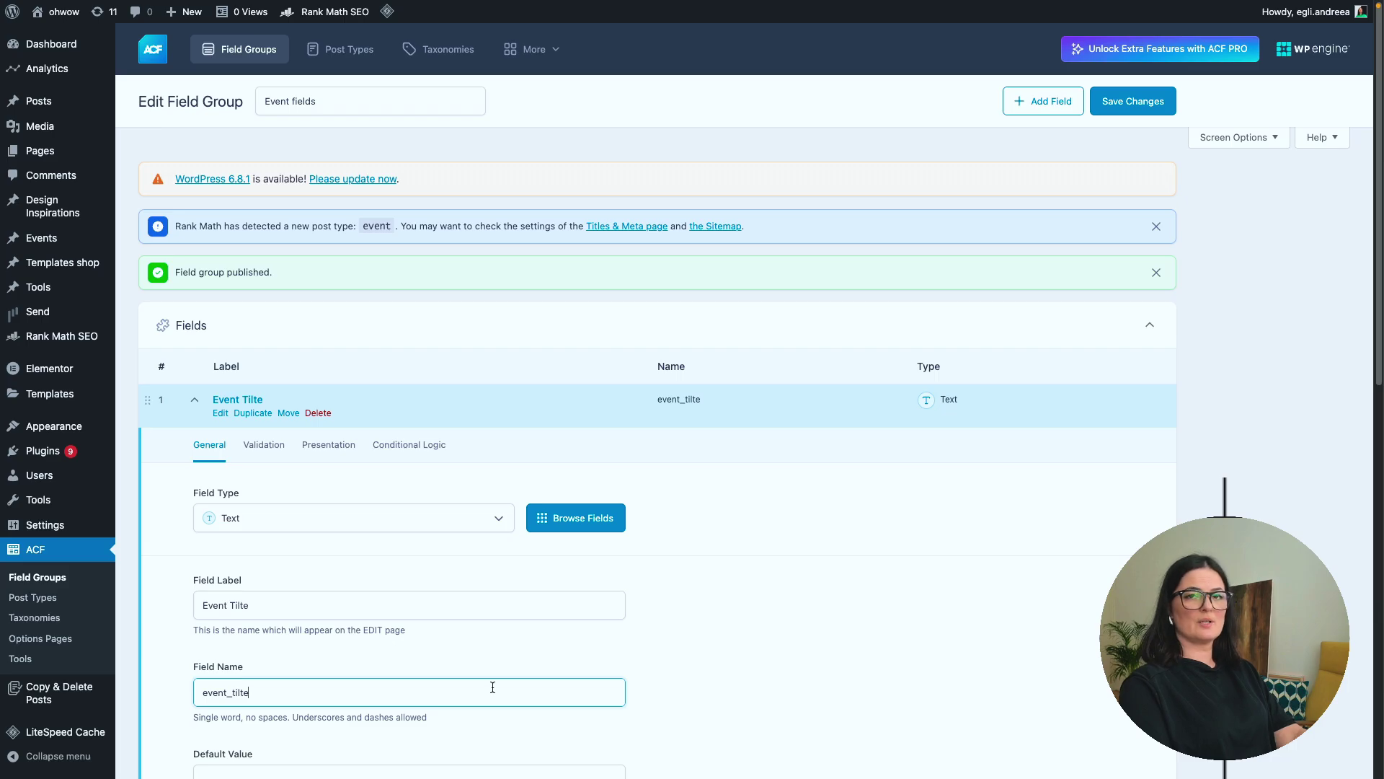
{"action": "scroll", "coordinate": [494, 687], "scroll_direction": "down", "scroll_amount": 2}
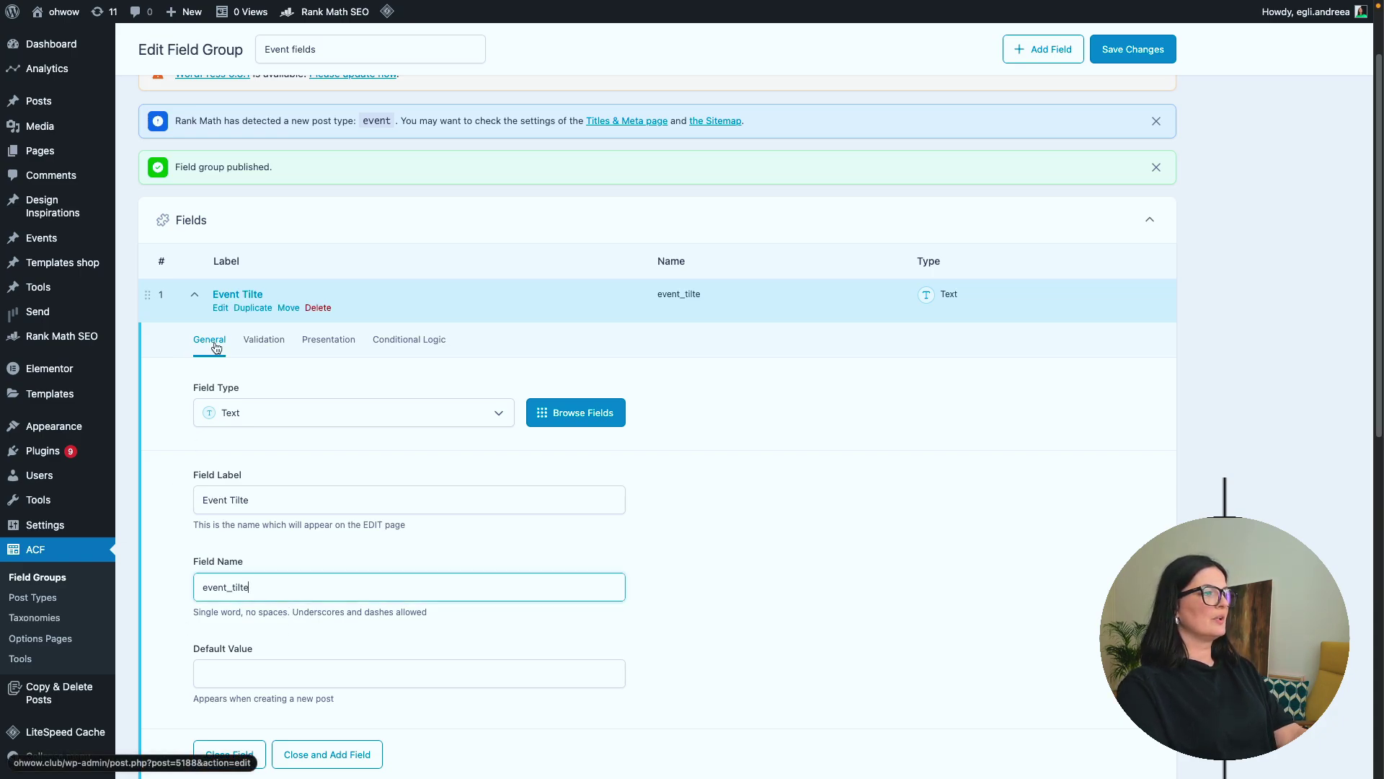
{"action": "left_click", "coordinate": [191, 296]}
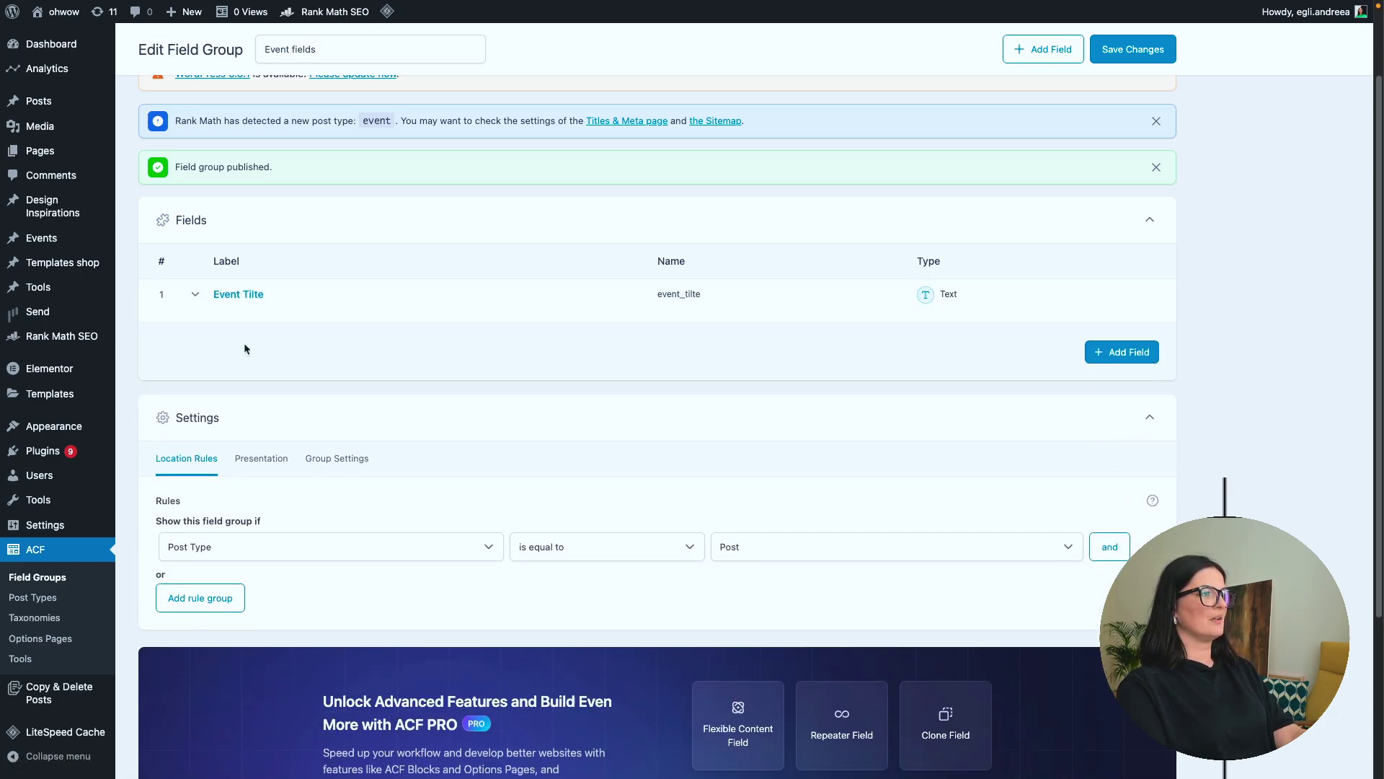
- Add a Date Picker field labelled "Event Date" with the name "event_date" and collapse it
{"action": "left_click", "coordinate": [1143, 361]}
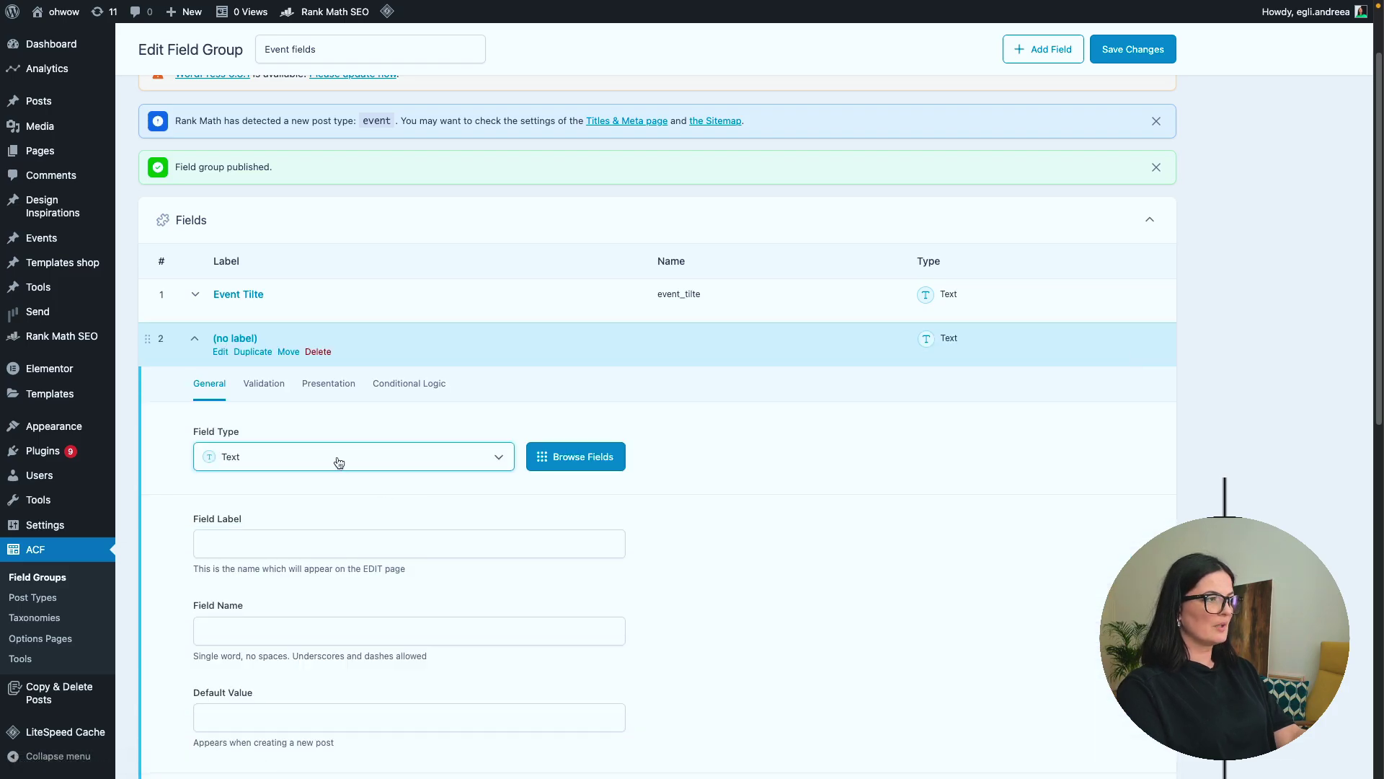
{"action": "left_click", "coordinate": [270, 469]}
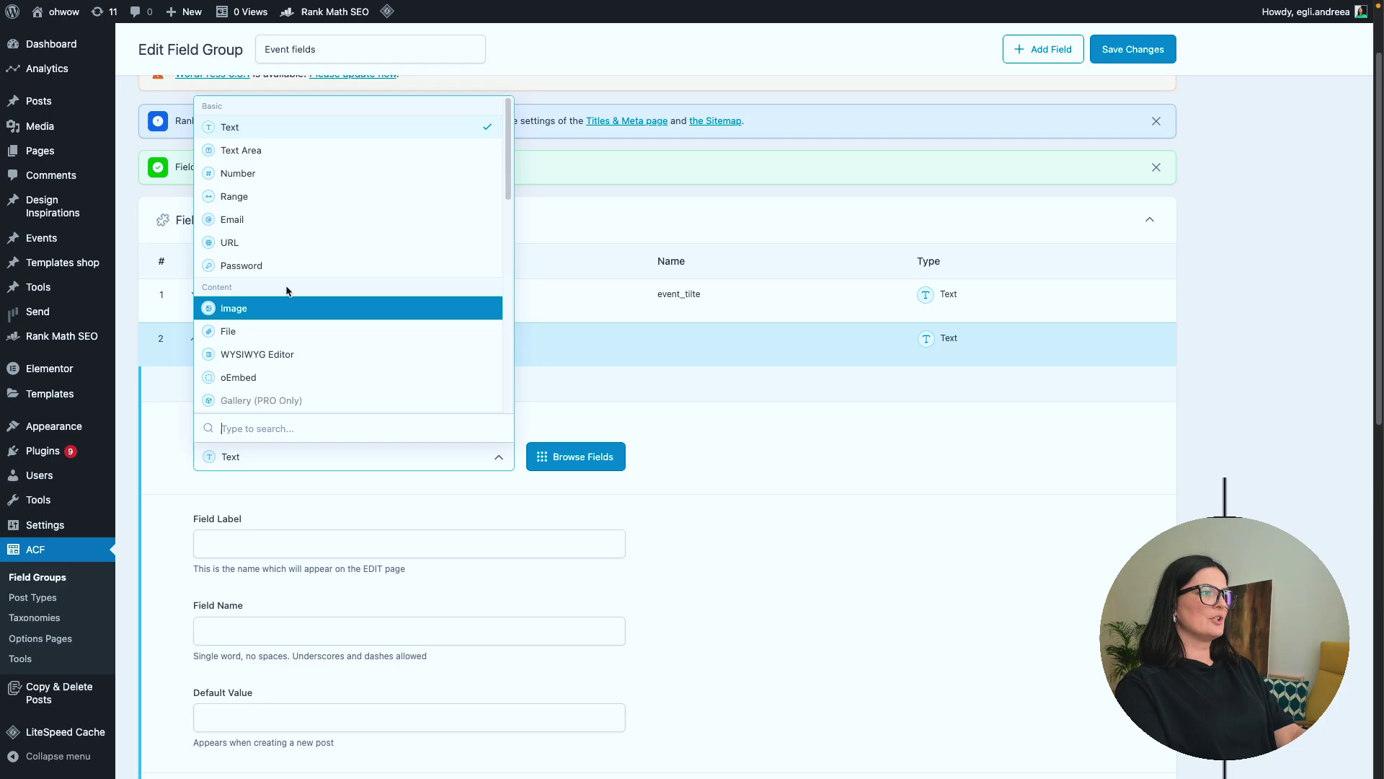
{"action": "type", "text": "date"}
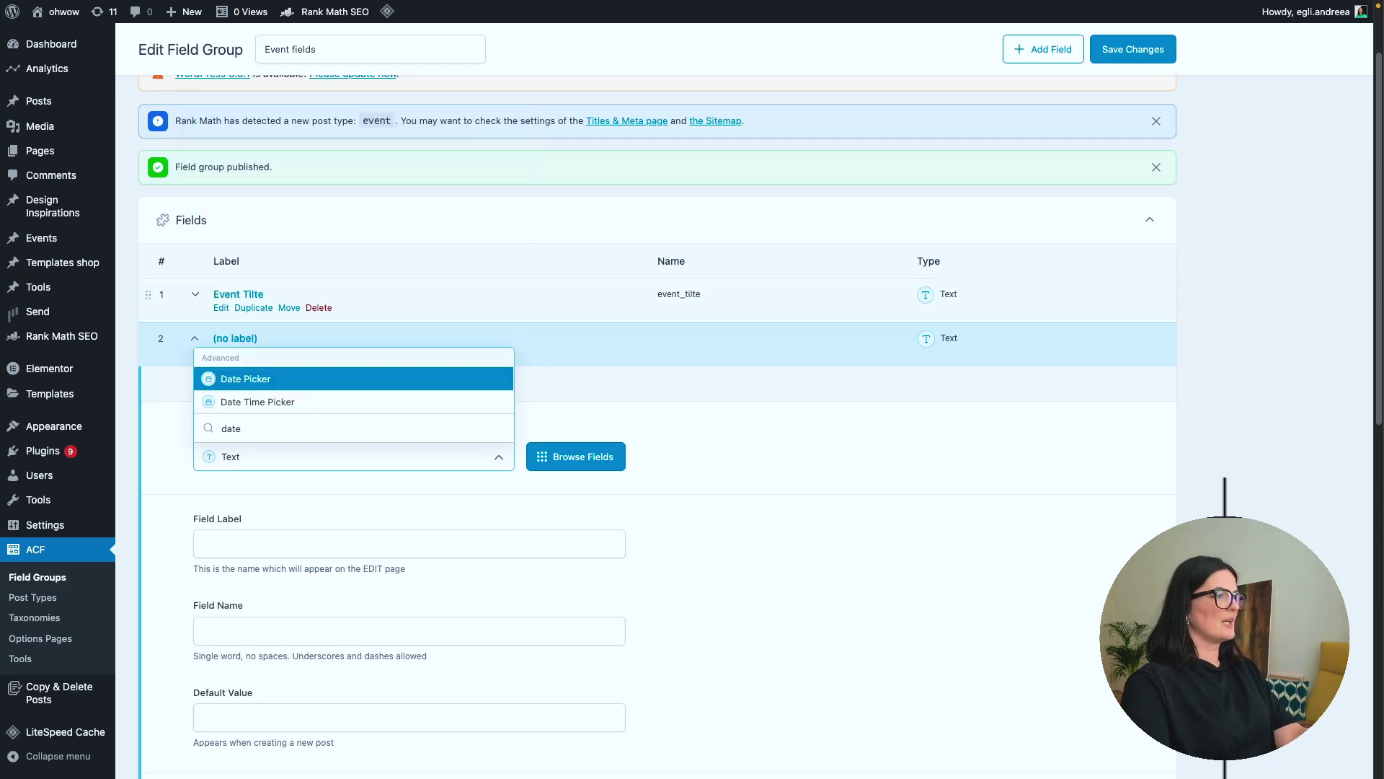
{"action": "left_click", "coordinate": [275, 380]}
{"action": "type", "text": "E"}
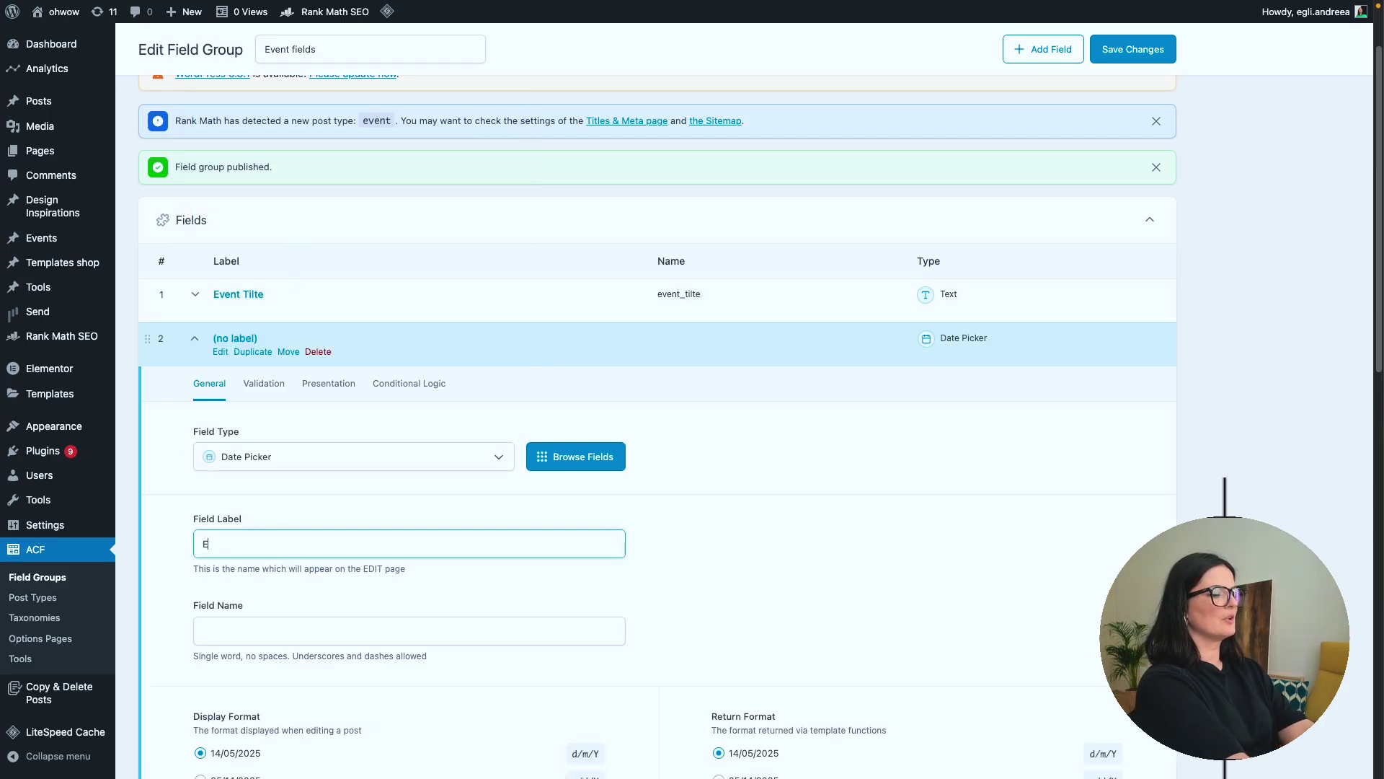
{"action": "type", "text": "vent Date"}
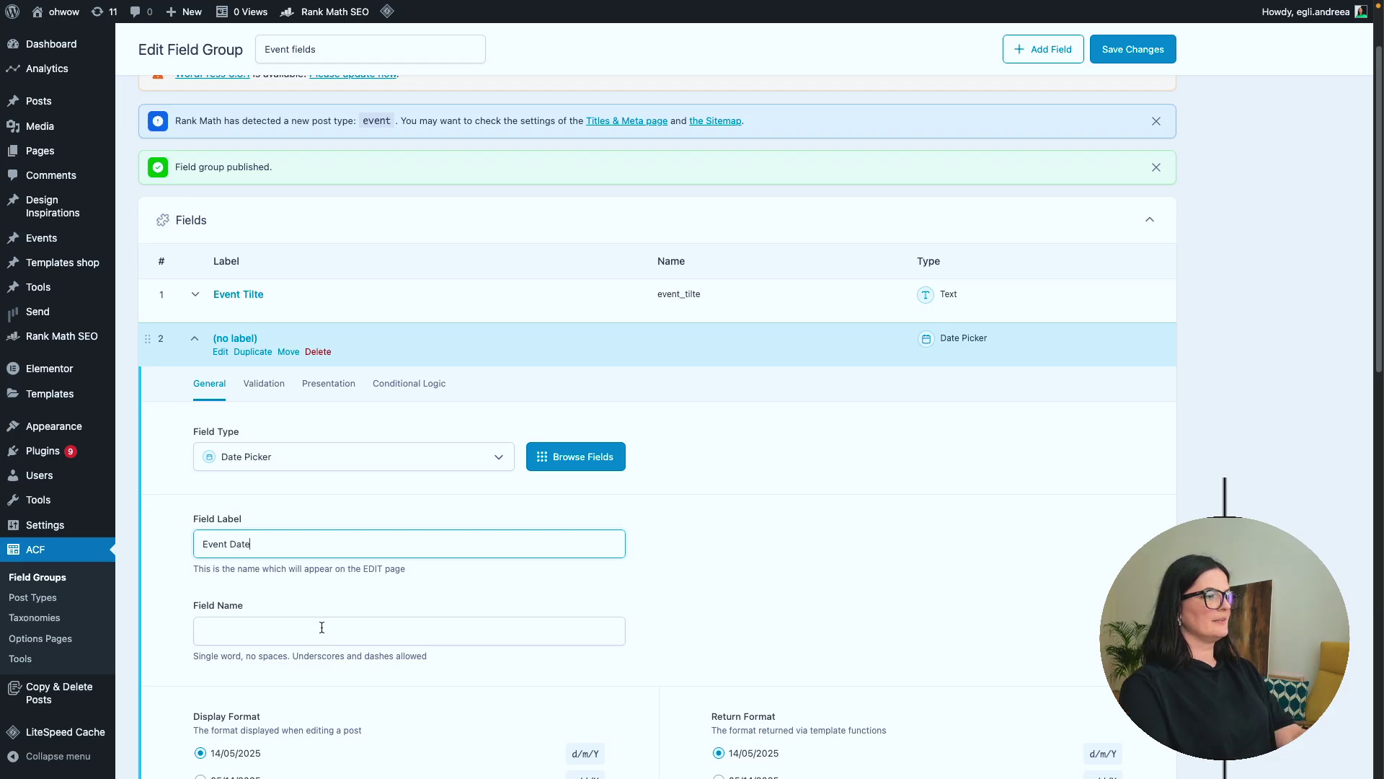
{"action": "left_click", "coordinate": [324, 630]}
{"action": "left_click", "coordinate": [195, 339]}
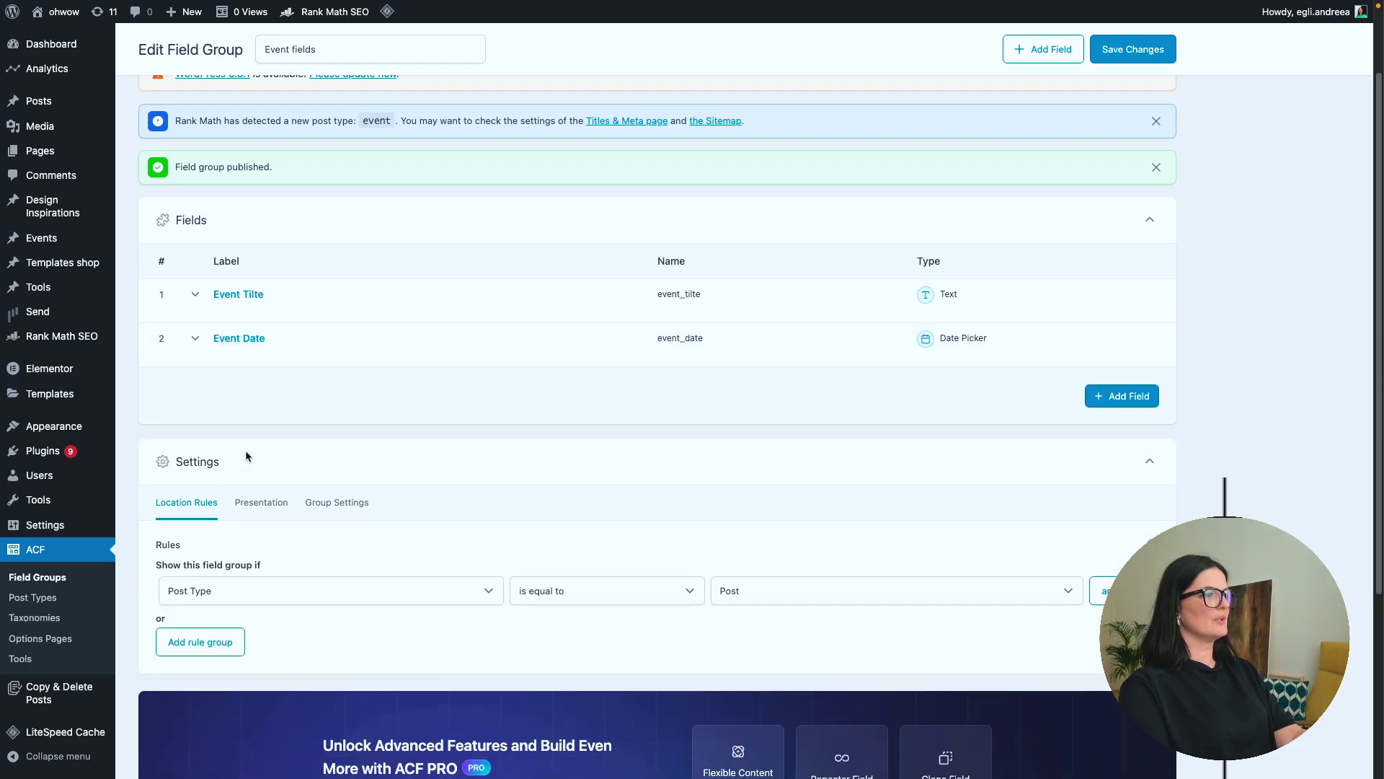
- Add a Text field labelled "Event Location" with the name "event_location" and collapse it
{"action": "left_click", "coordinate": [1119, 397]}
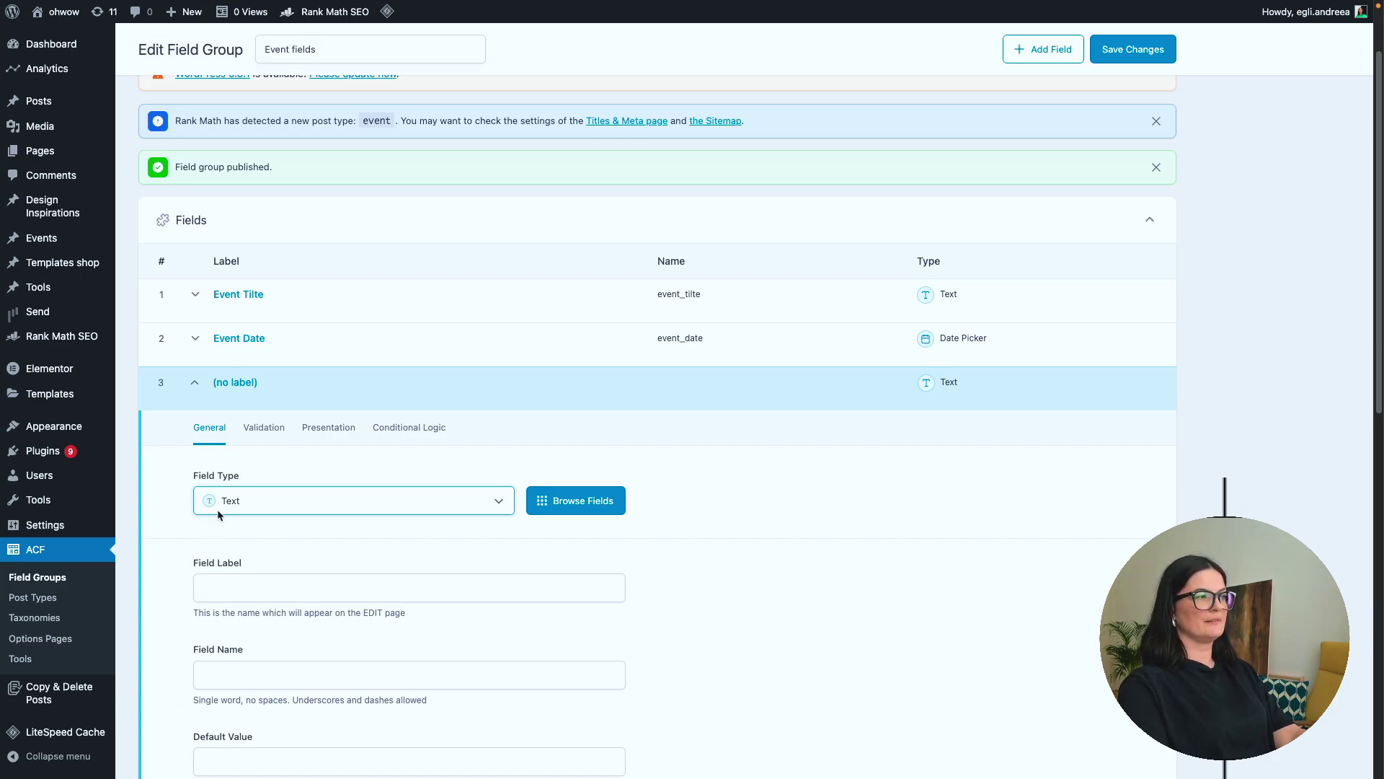
{"action": "left_click", "coordinate": [241, 587]}
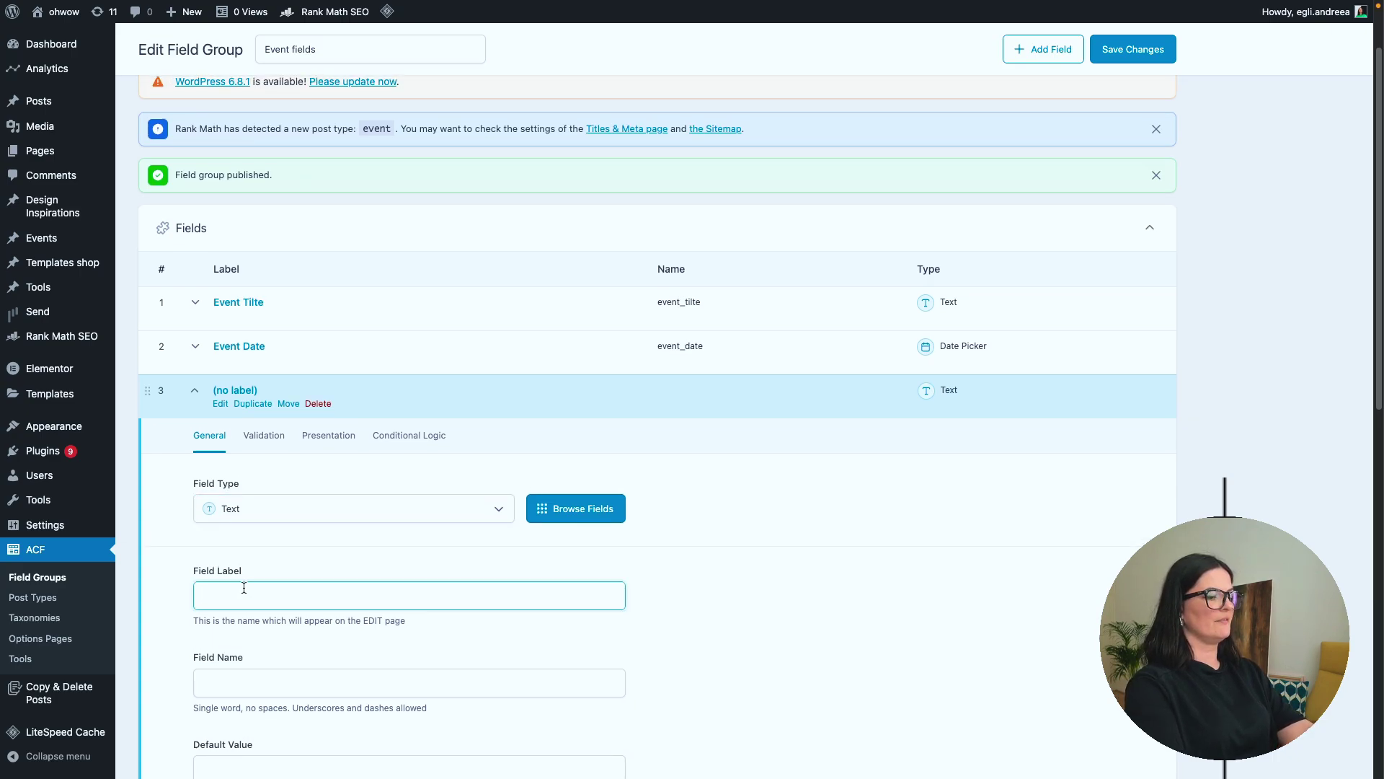
{"action": "type", "text": "Event Location"}
{"action": "left_click", "coordinate": [278, 674]}
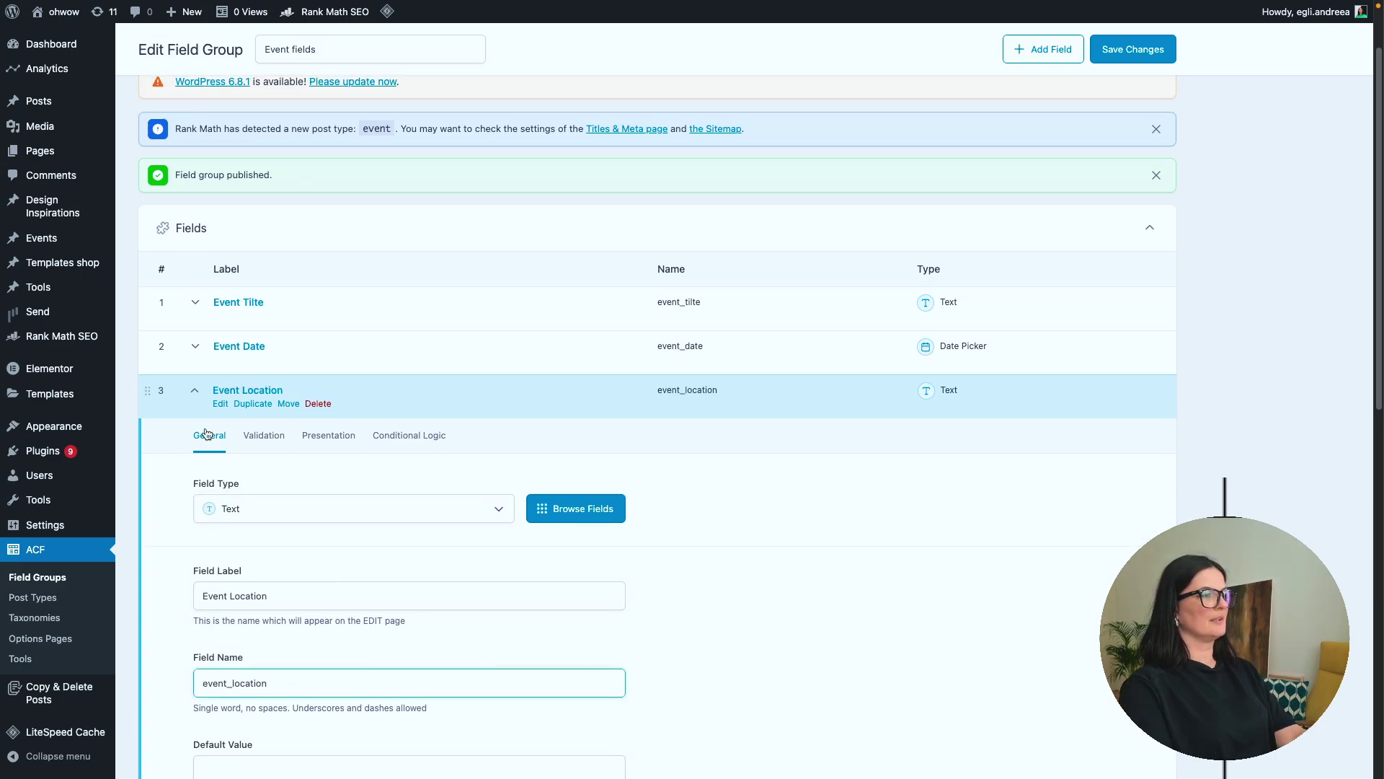
{"action": "left_click", "coordinate": [196, 393]}
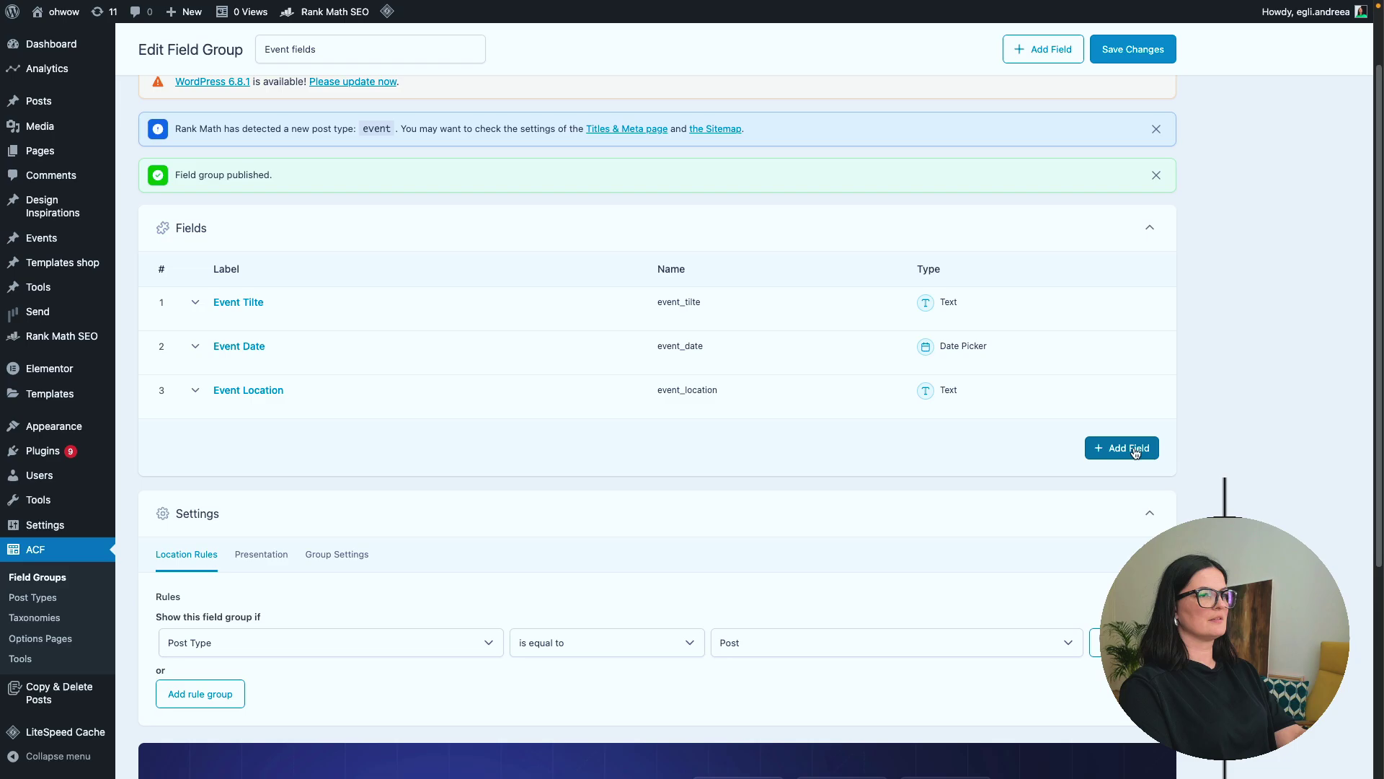
- Add a URL field labelled "Event Link" with the name "event_link" and collapse it
{"action": "left_click", "coordinate": [1129, 448]}
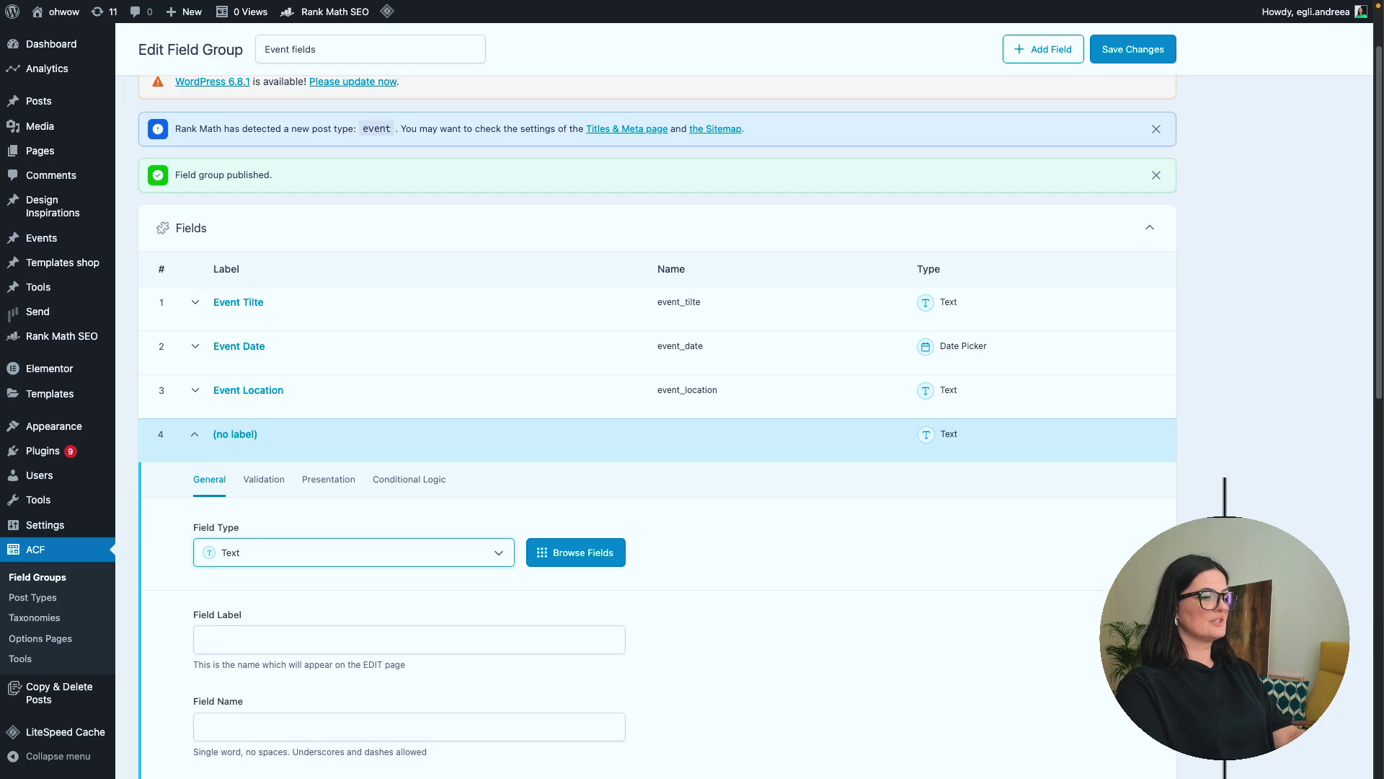
{"action": "left_click", "coordinate": [241, 638]}
{"action": "type", "text": "e"}
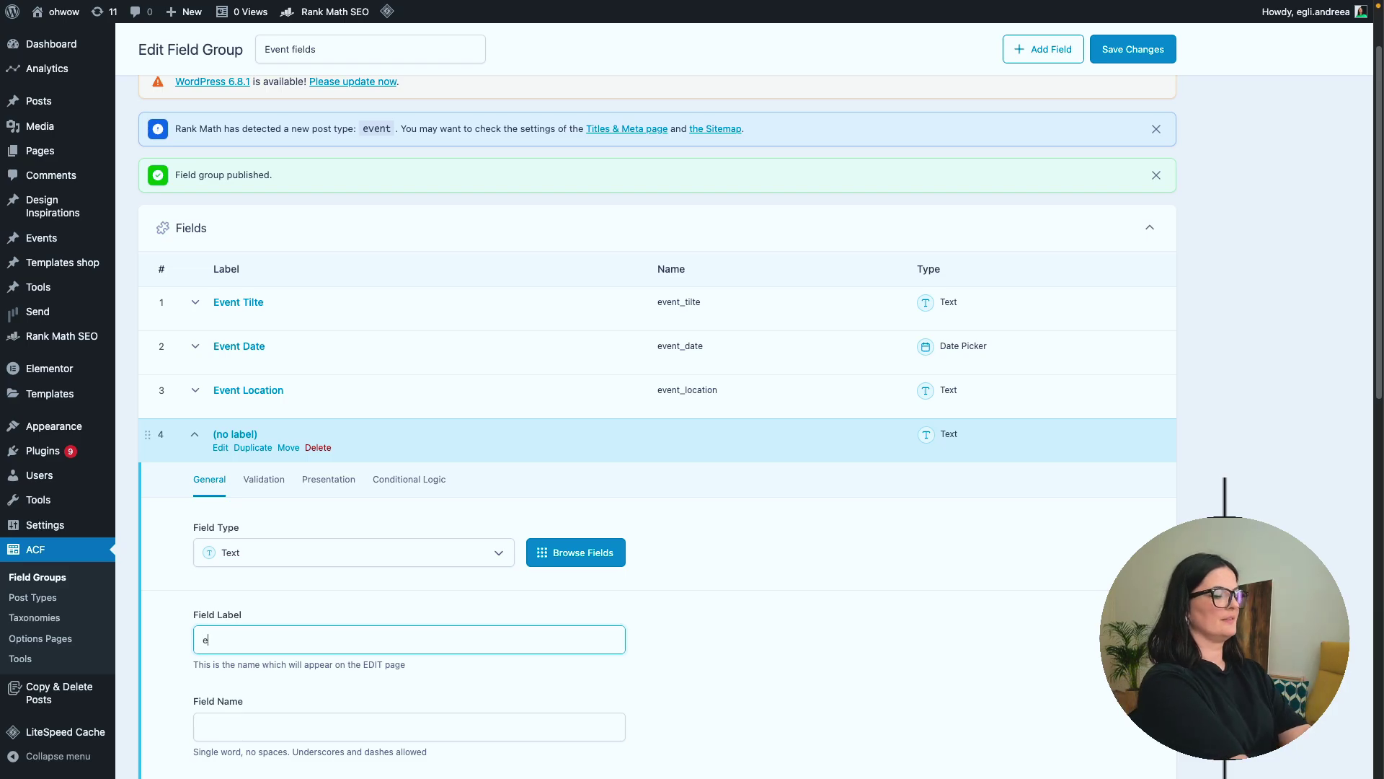
{"action": "type", "text": "ve"}
{"action": "key", "text": "BackSpace"}
{"action": "key", "text": "BackSpace"}
{"action": "key", "text": "BackSpace"}
{"action": "type", "text": "Eve"}
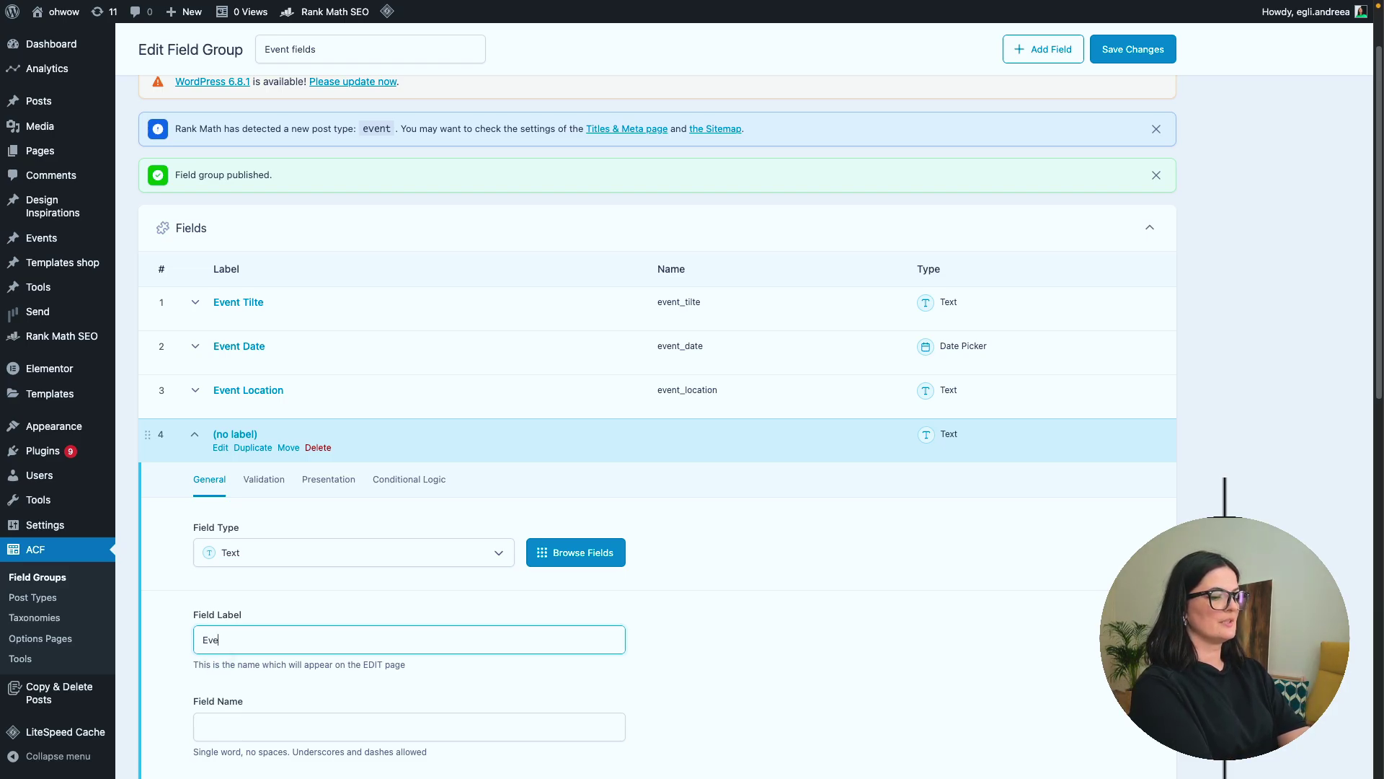
{"action": "type", "text": "nt"}
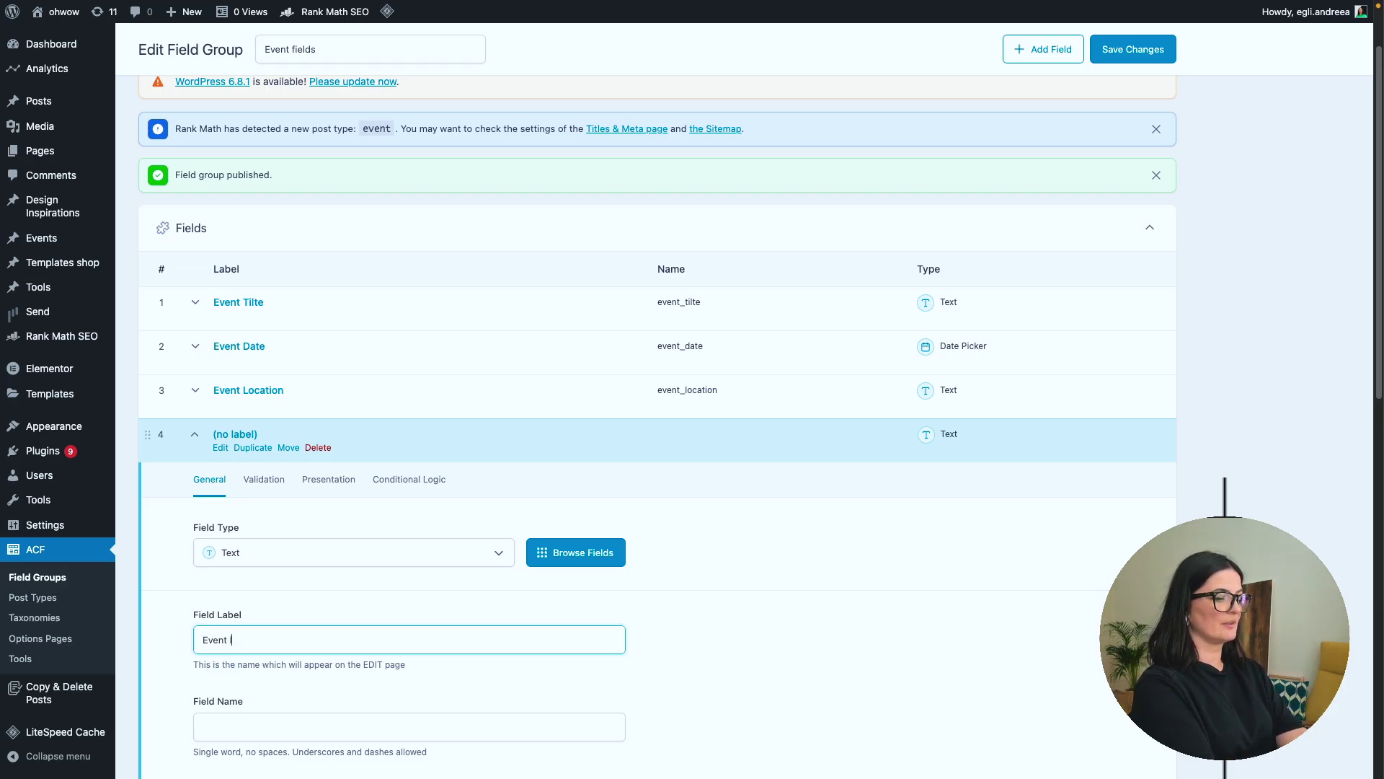
{"action": "type", "text": " Link"}
{"action": "left_click", "coordinate": [308, 552]}
{"action": "type", "text": "url"}
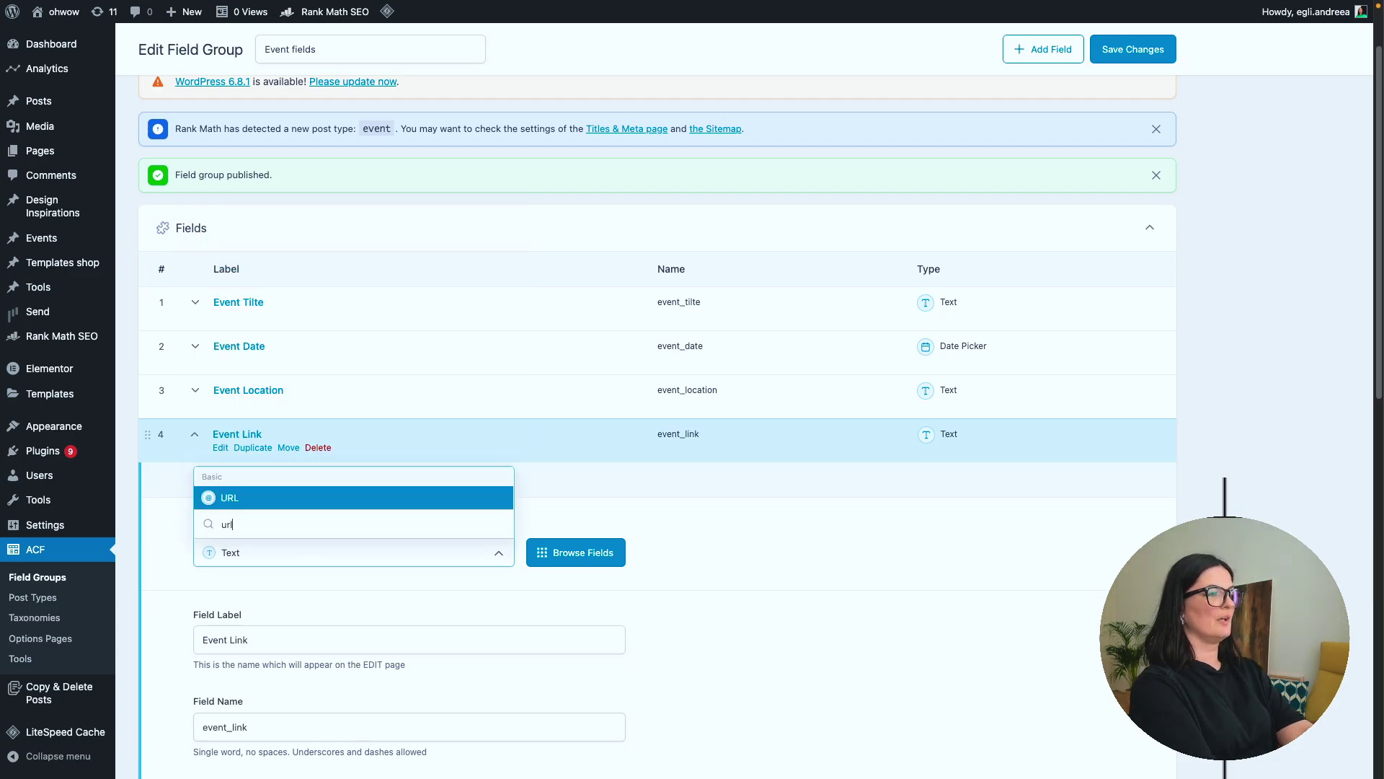
{"action": "left_click", "coordinate": [253, 497]}
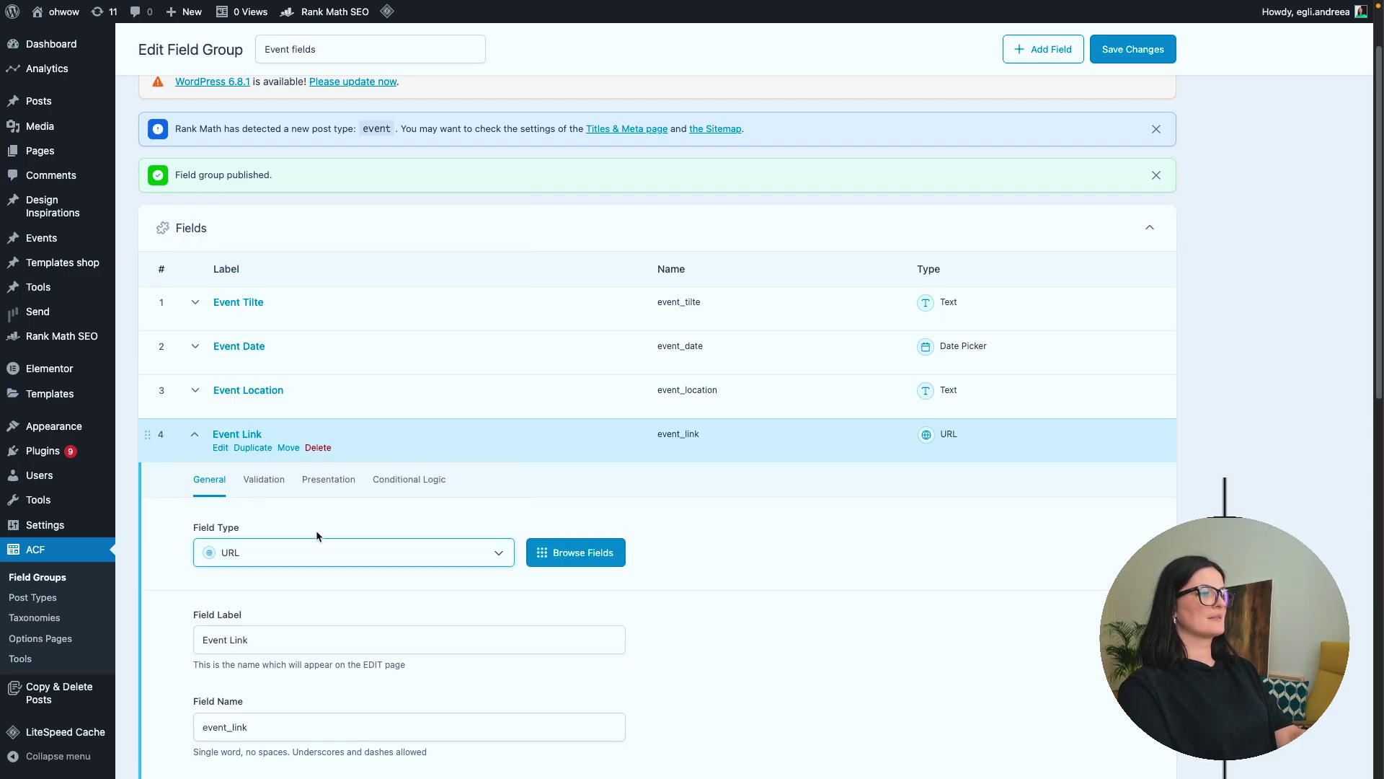
{"action": "scroll", "coordinate": [317, 537], "scroll_direction": "down", "scroll_amount": 1}
{"action": "left_click", "coordinate": [194, 414]}
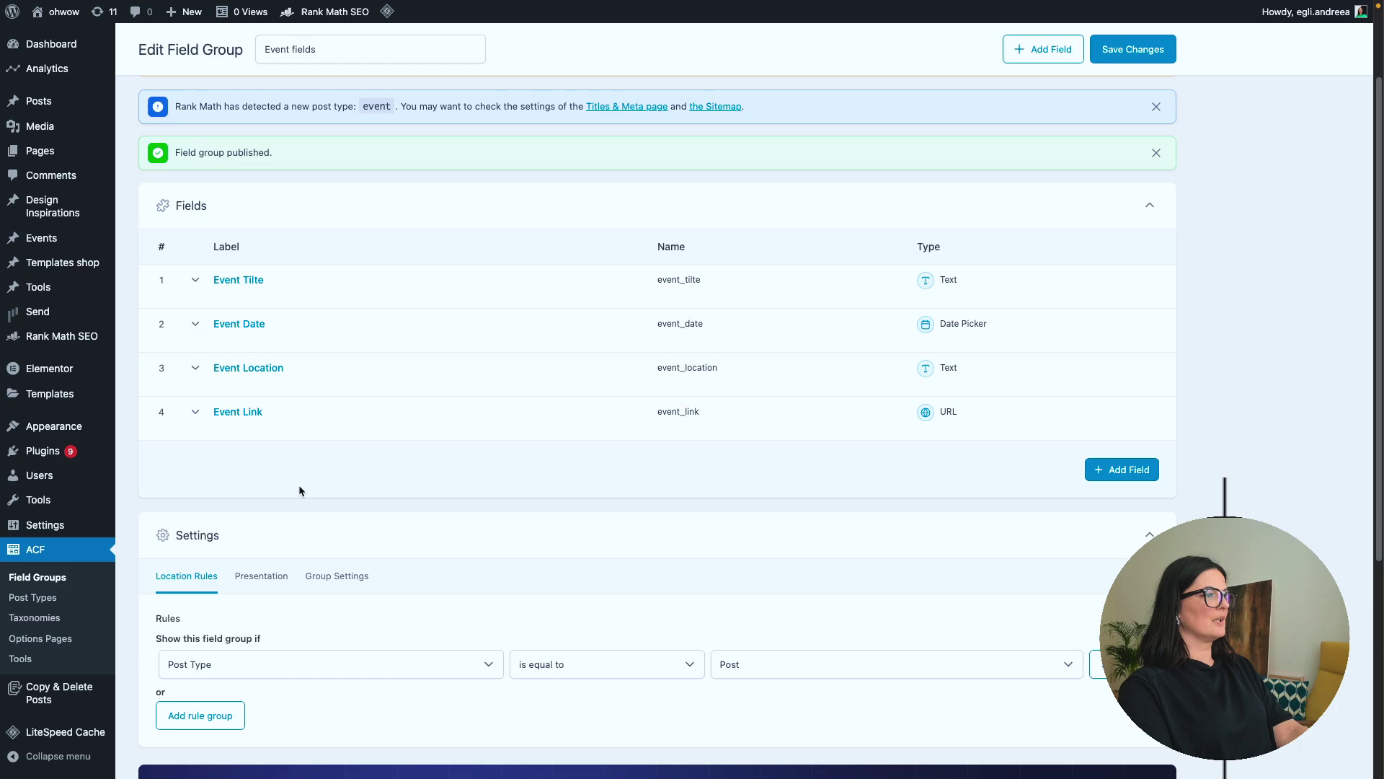
- Add a Number field labelled "Event Price" with the name "event_price"
{"action": "left_click", "coordinate": [1121, 469]}
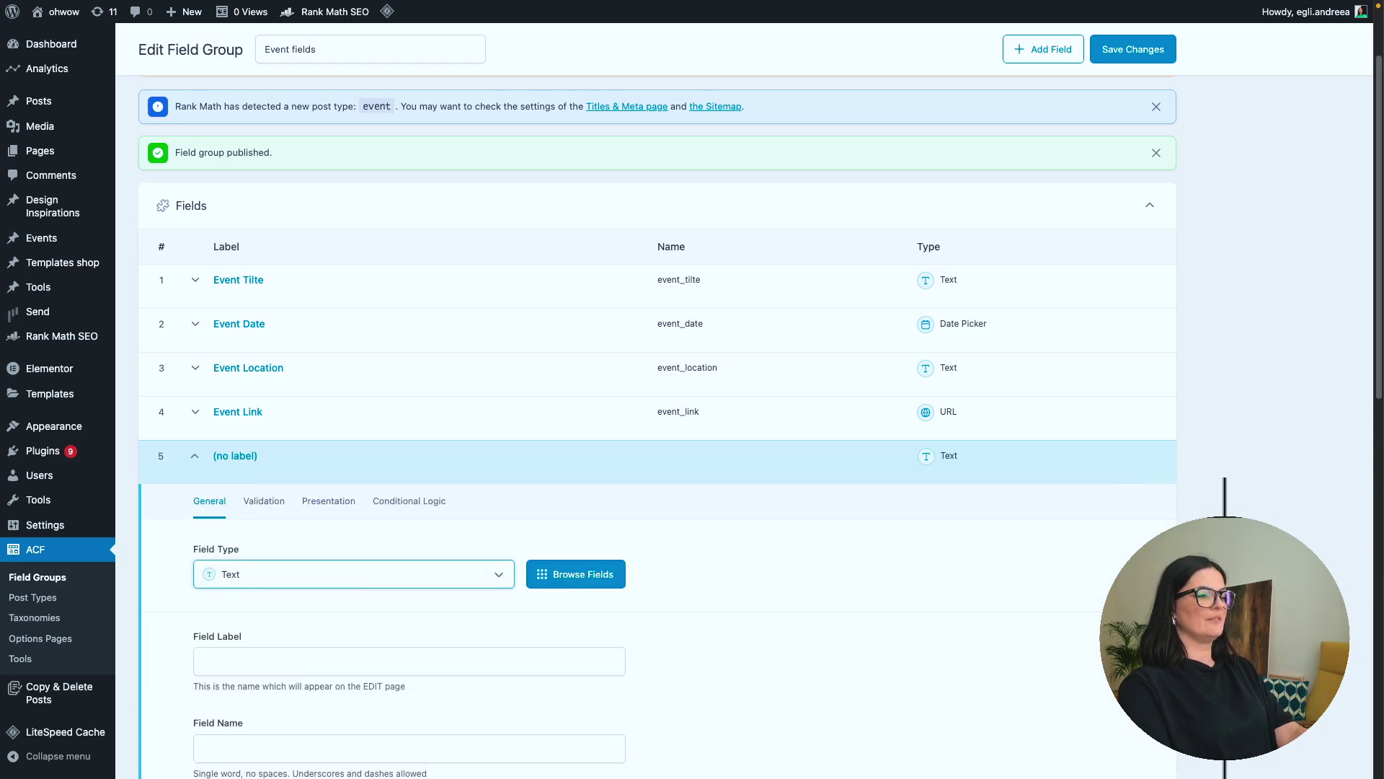
{"action": "left_click", "coordinate": [272, 575]}
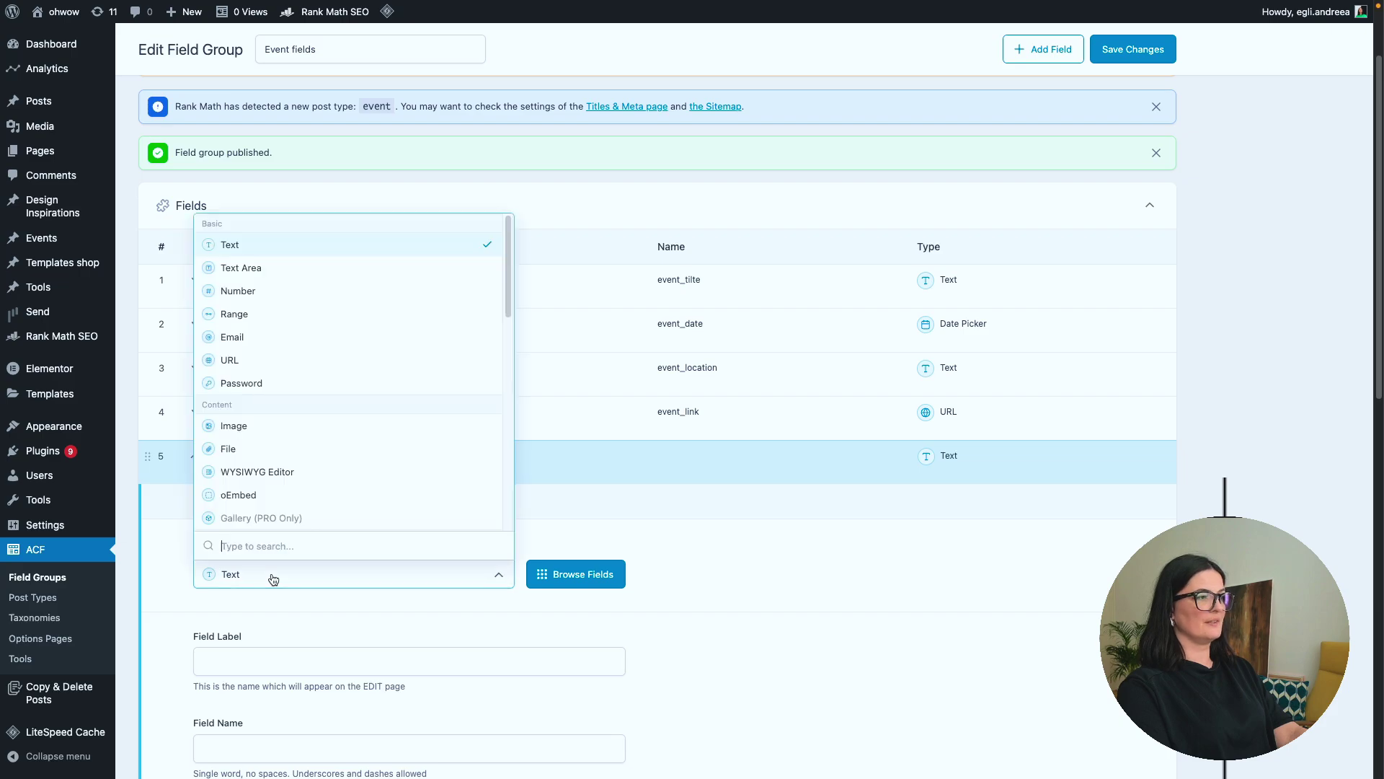
{"action": "type", "text": "num"}
{"action": "key", "text": "Return"}
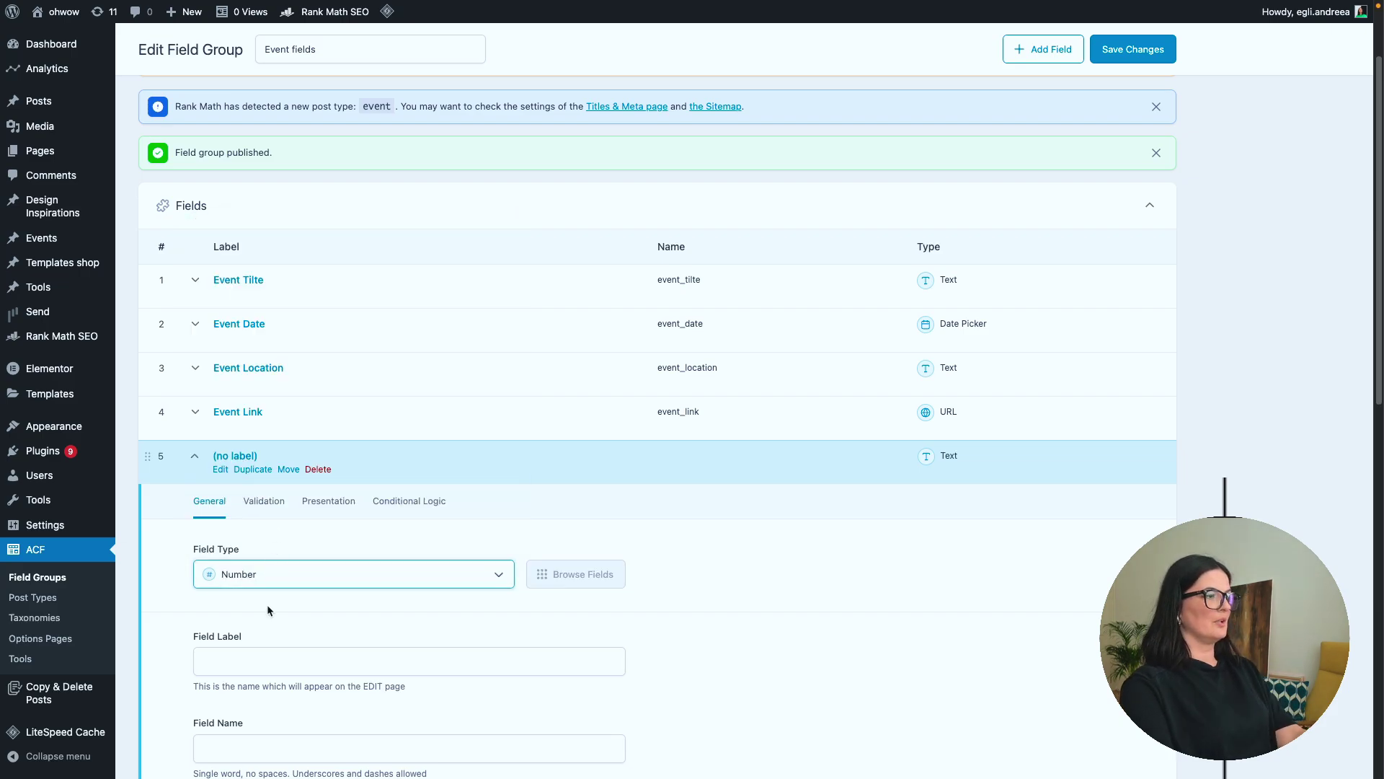
{"action": "left_click", "coordinate": [258, 658]}
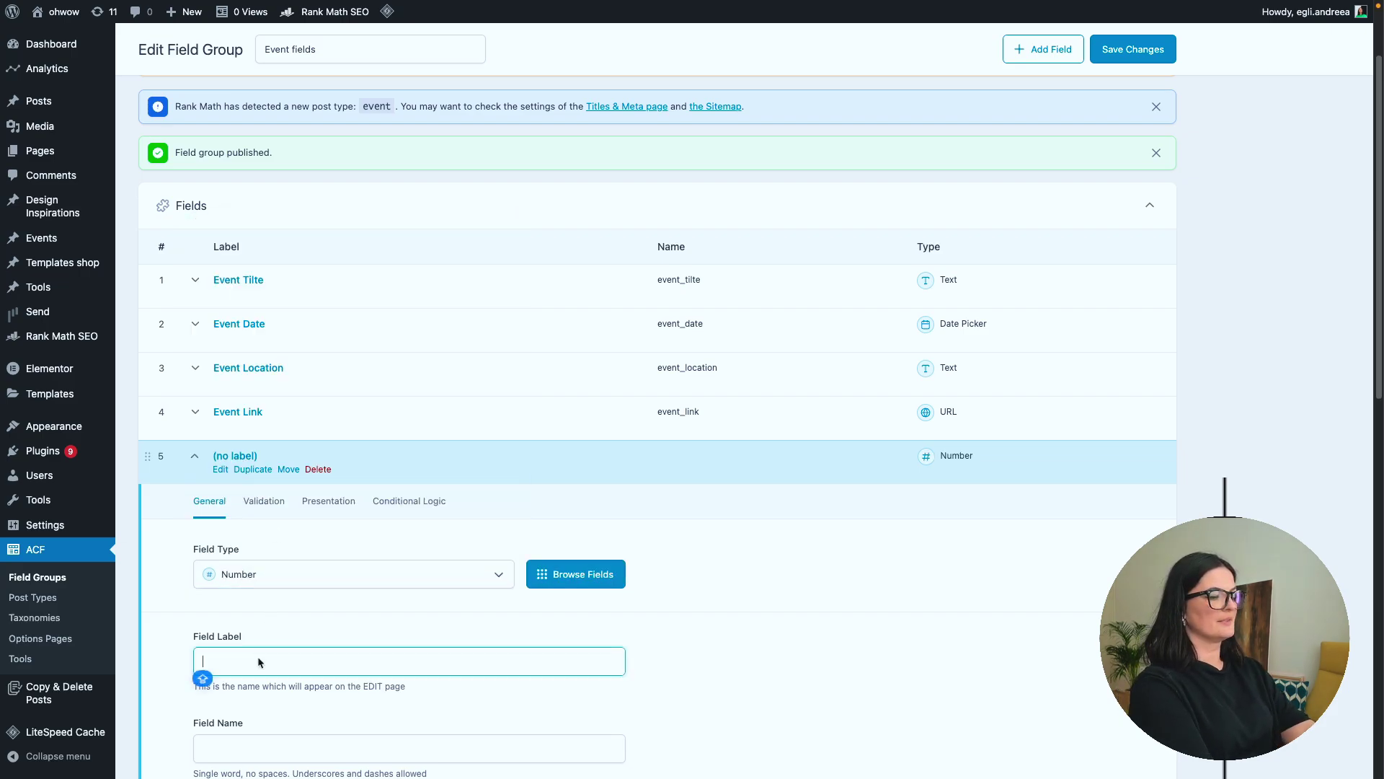
{"action": "type", "text": "Event Price"}
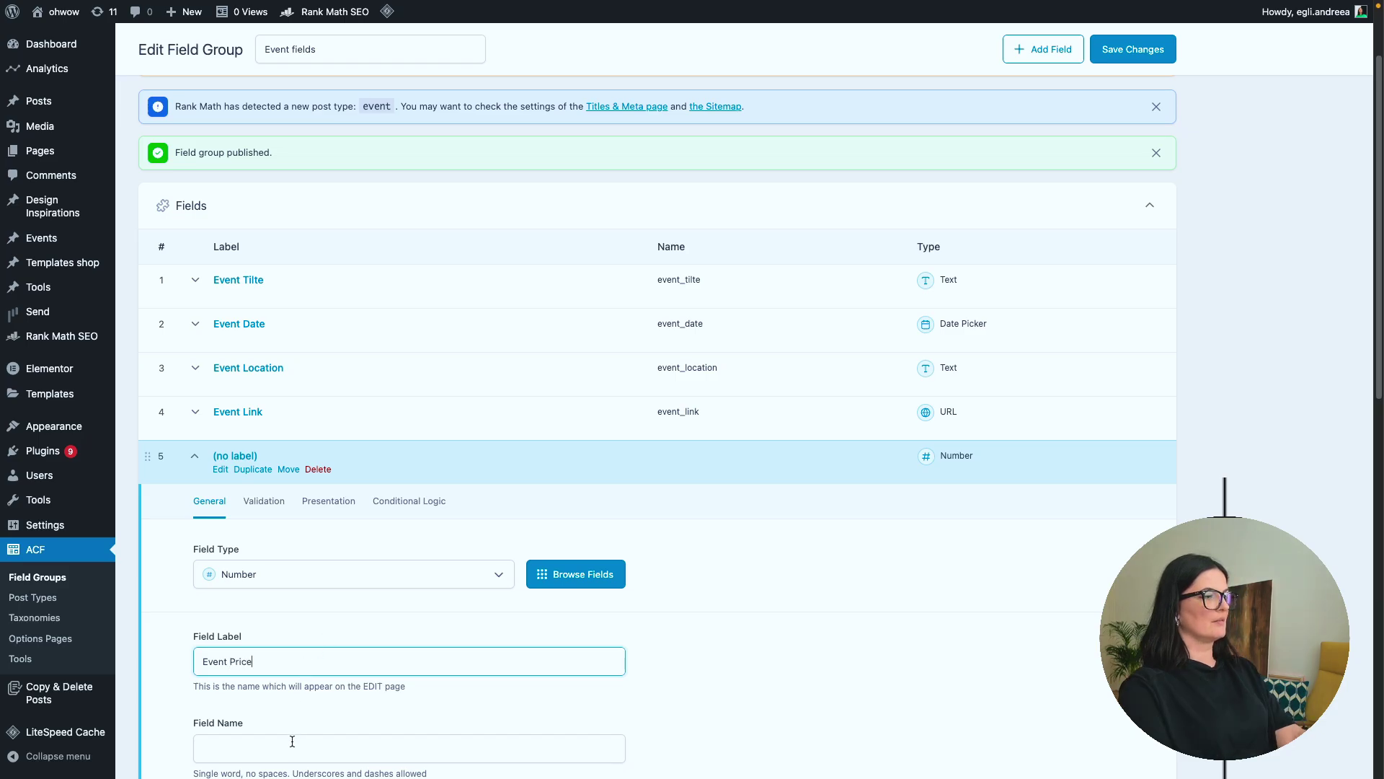
{"action": "key", "text": "Tab"}
- Add a True / False field labelled "Is Paid Event" to the field group and collapse it
{"action": "left_click", "coordinate": [1114, 515]}
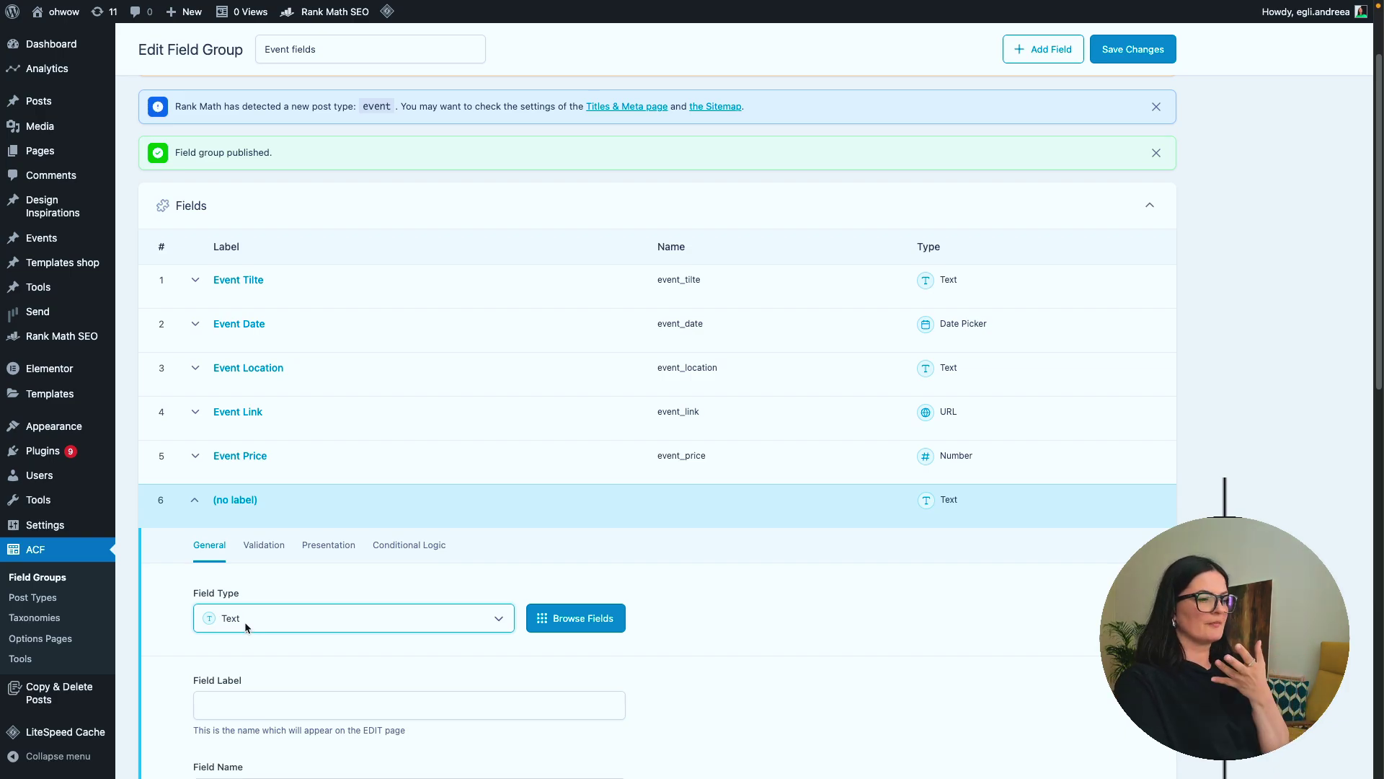
{"action": "left_click", "coordinate": [245, 624]}
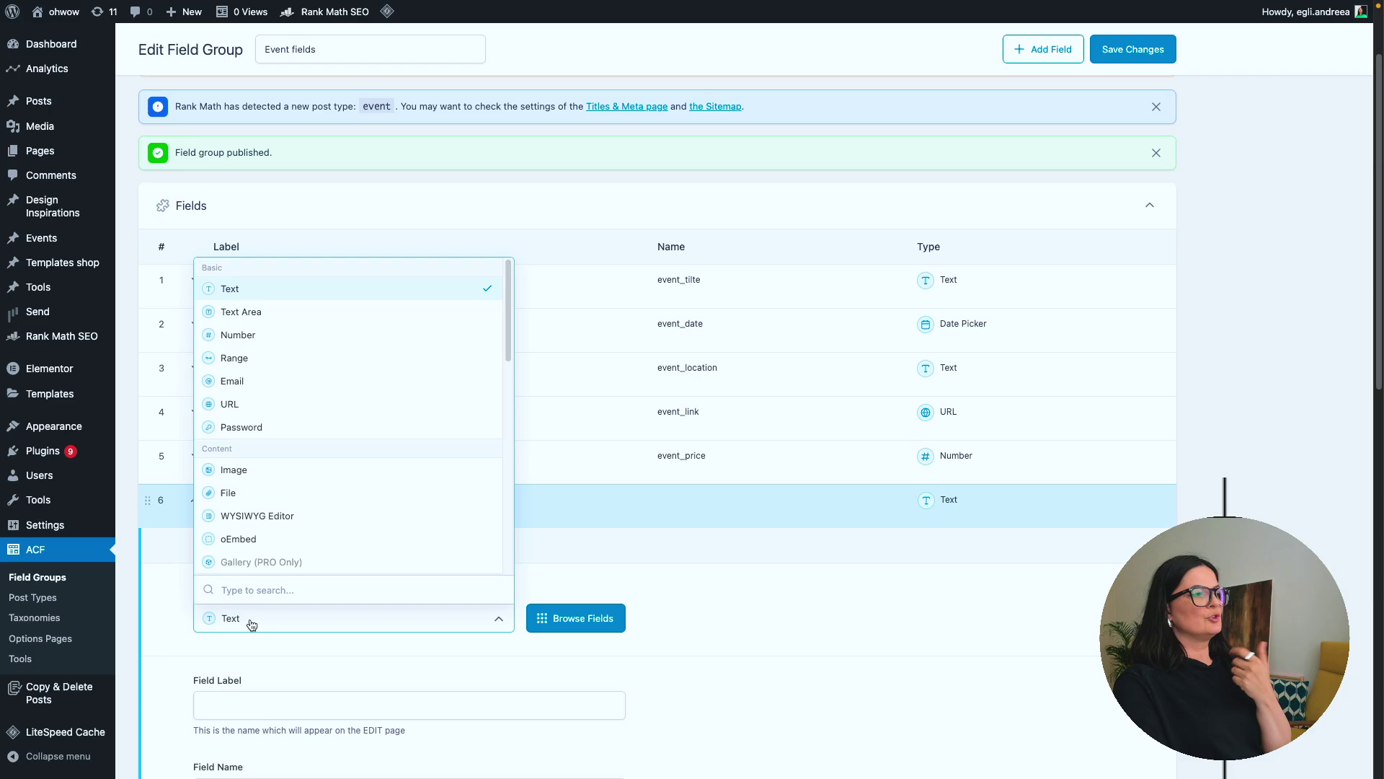
{"action": "type", "text": "tr"}
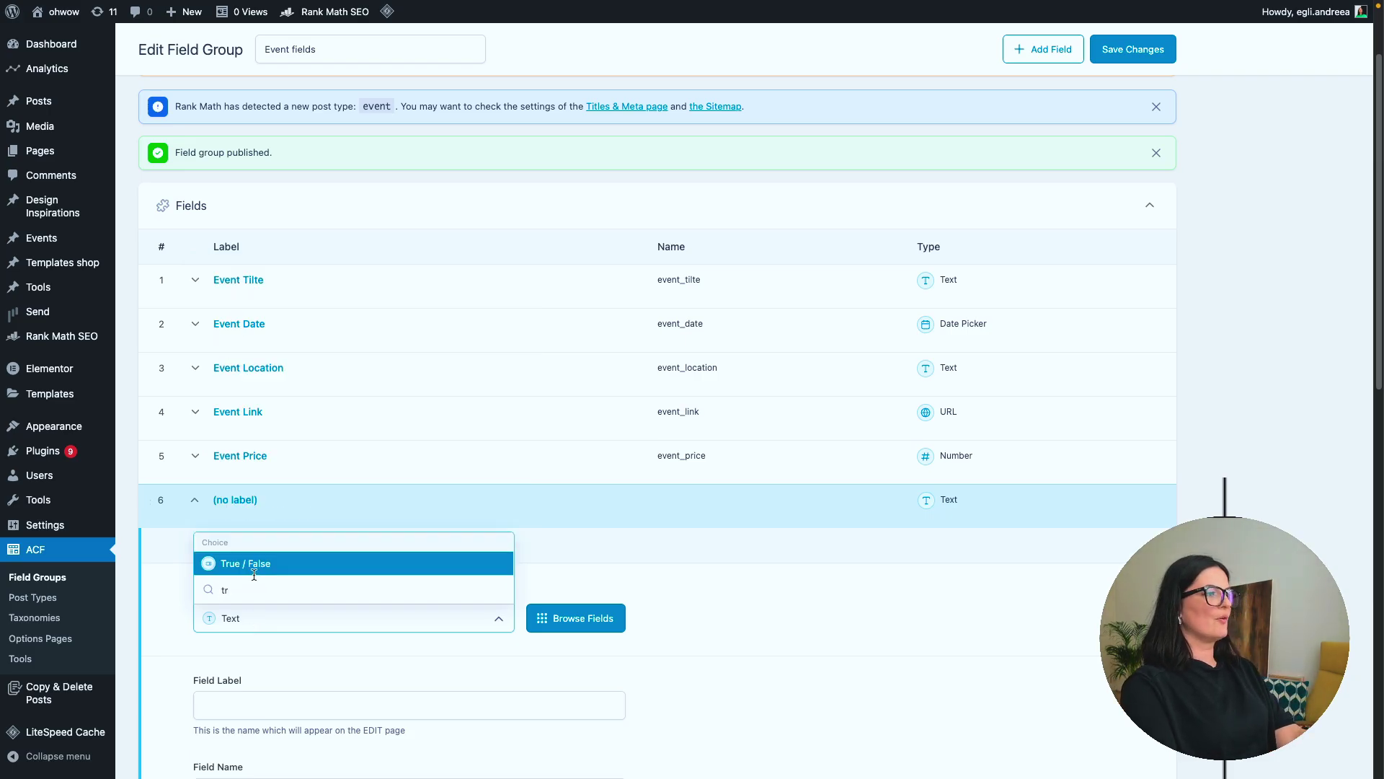
{"action": "left_click", "coordinate": [216, 566]}
{"action": "left_click", "coordinate": [243, 703]}
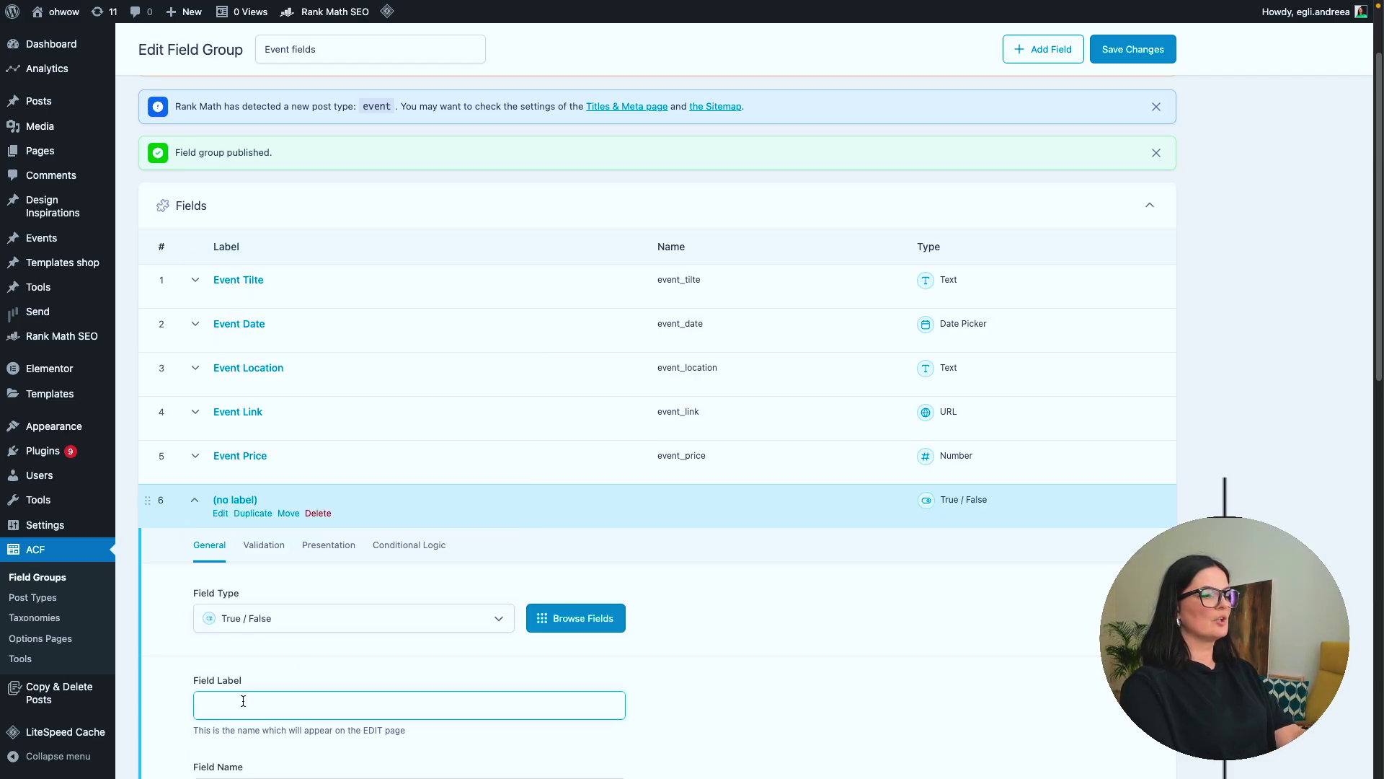
{"action": "type", "text": "Is Paid Event"}
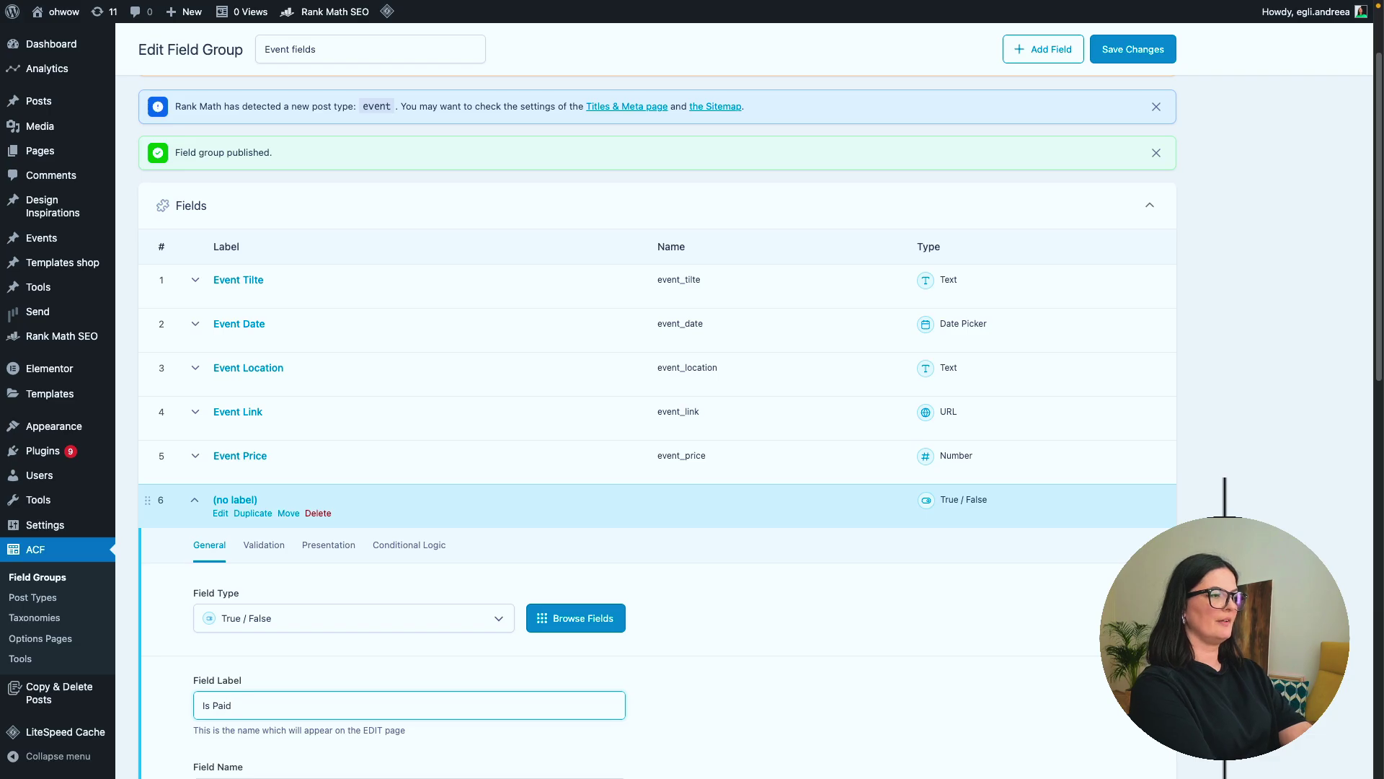
{"action": "left_click", "coordinate": [200, 522]}
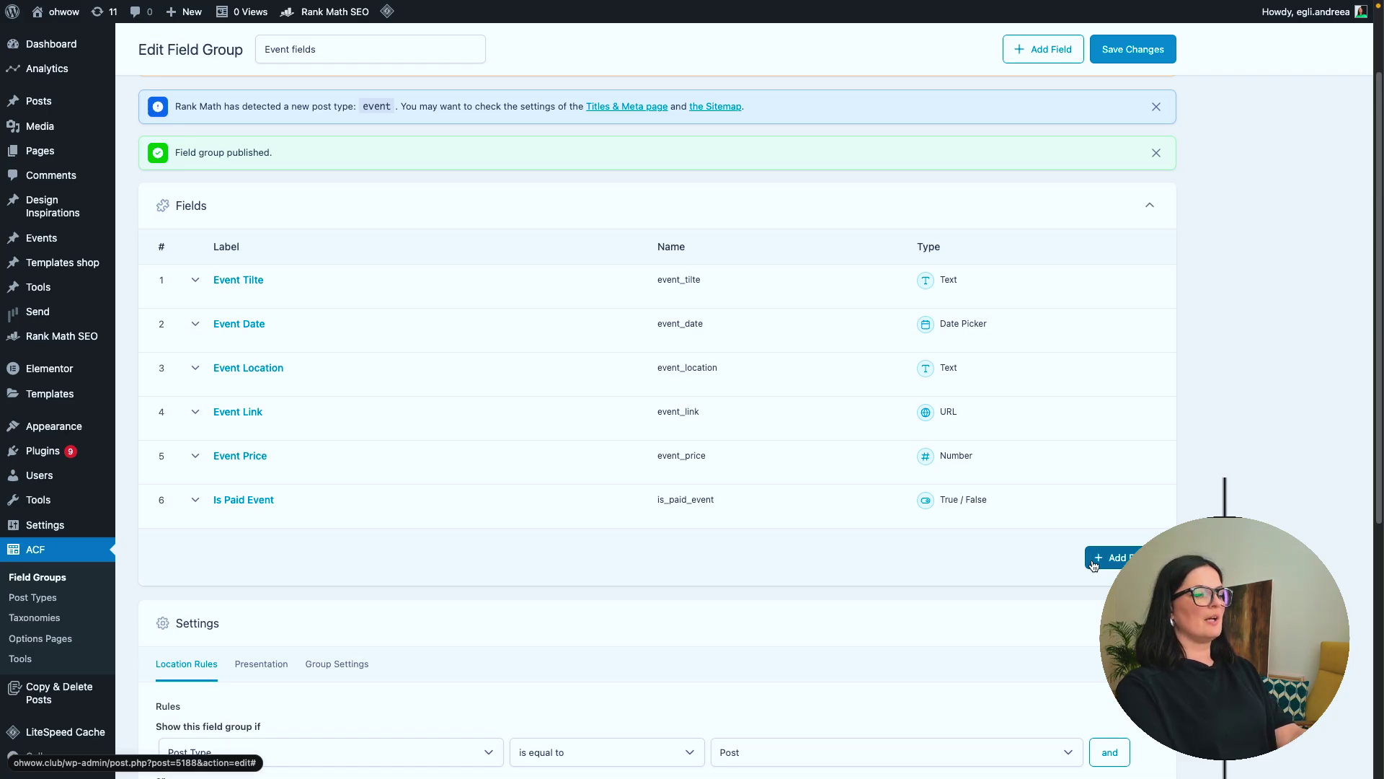
- Add a Google Map field labelled "Map Location", collapse it, and save the field group
{"action": "left_click", "coordinate": [1093, 562]}
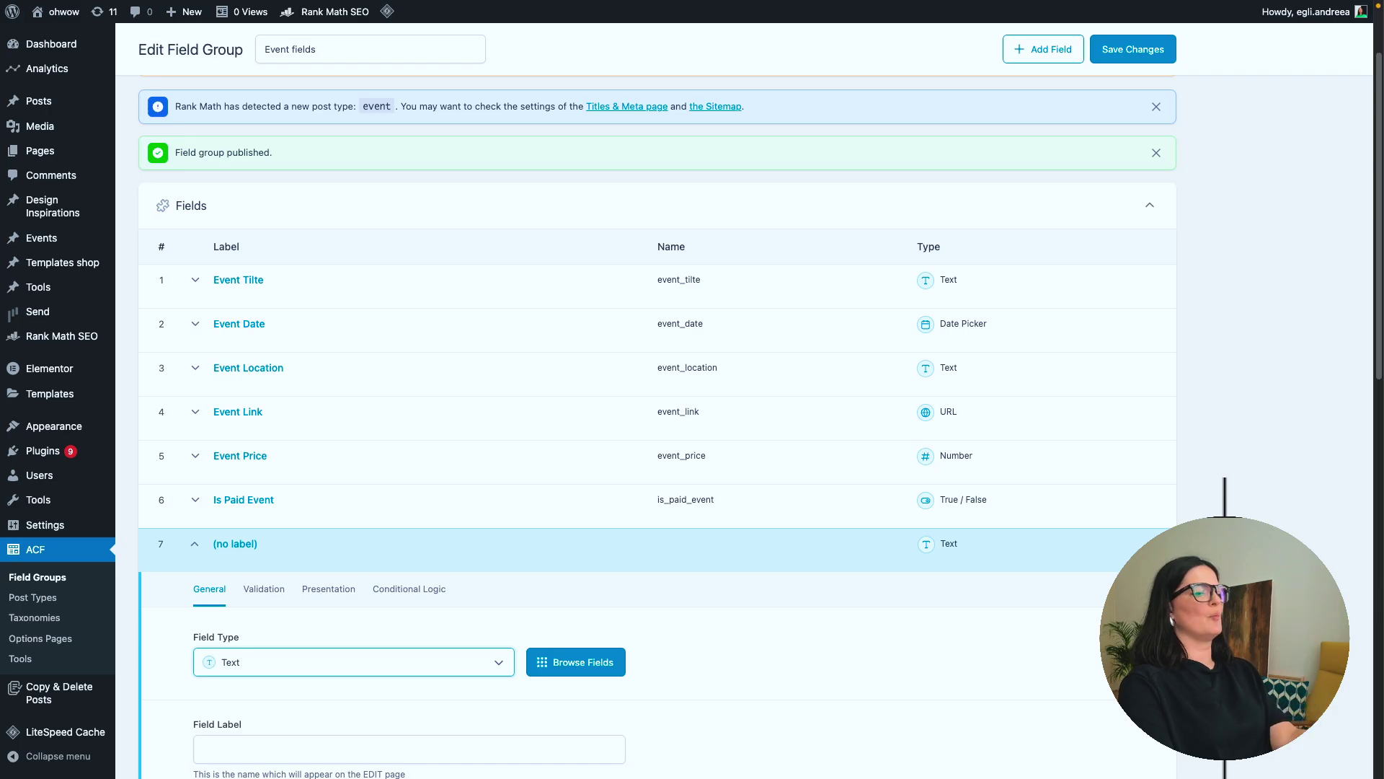
{"action": "left_click", "coordinate": [243, 665]}
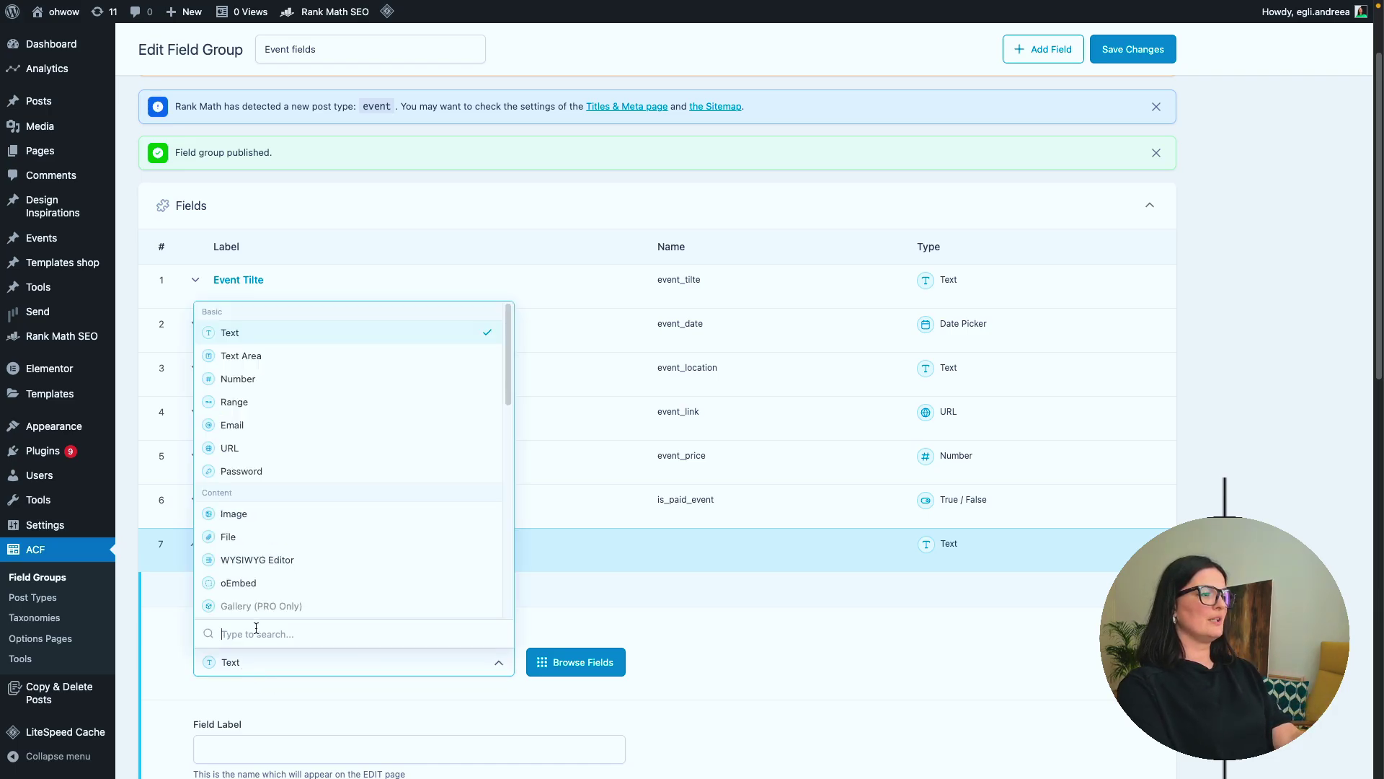
{"action": "type", "text": "goo"}
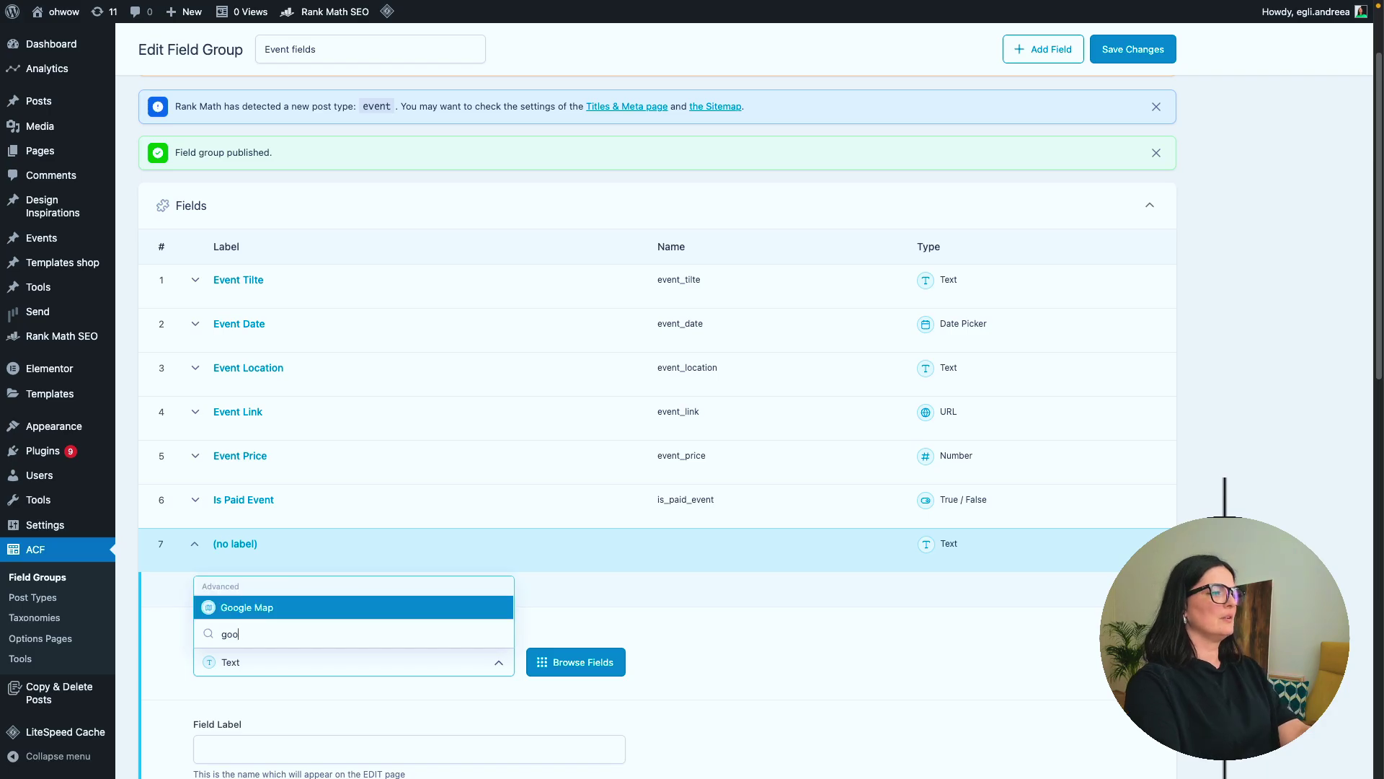
{"action": "key", "text": "Return"}
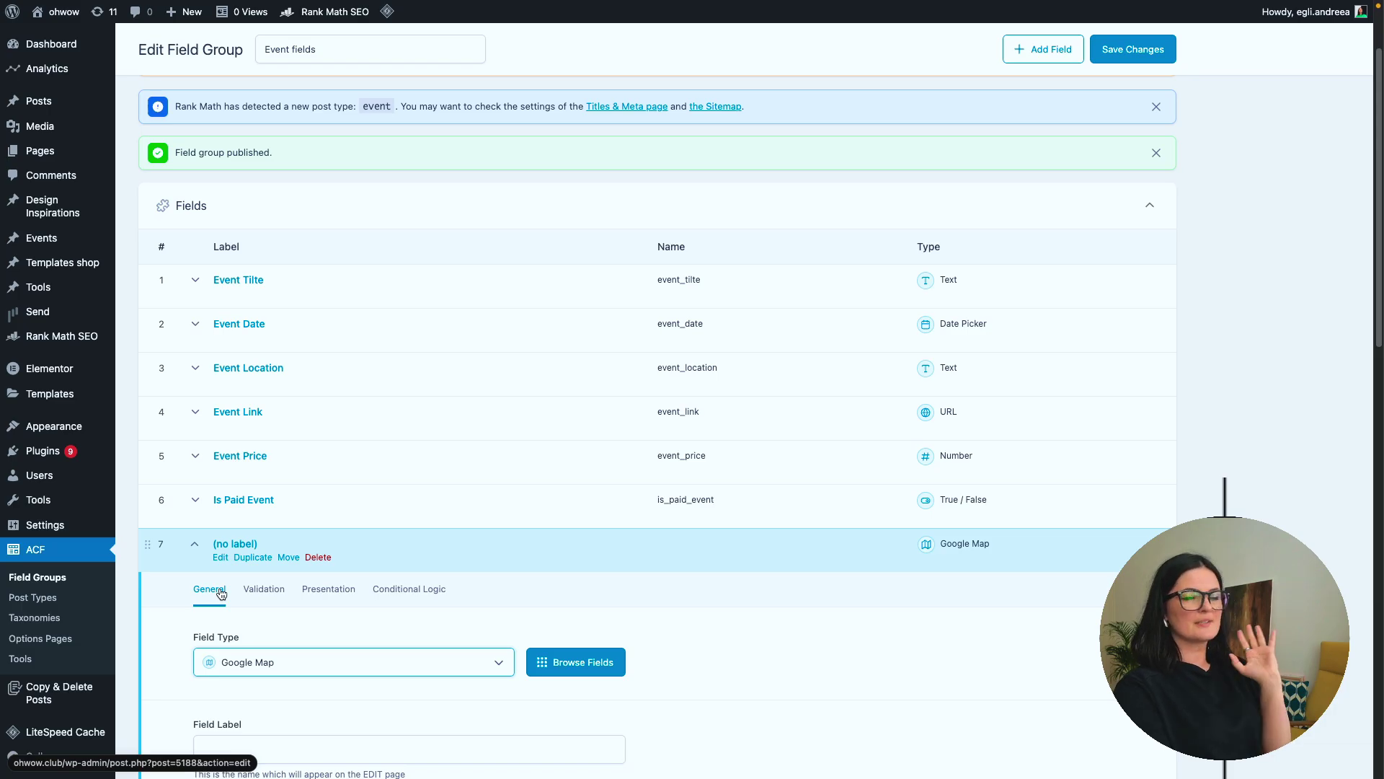
{"action": "scroll", "coordinate": [288, 623], "scroll_direction": "down", "scroll_amount": 2}
{"action": "left_click", "coordinate": [257, 653]}
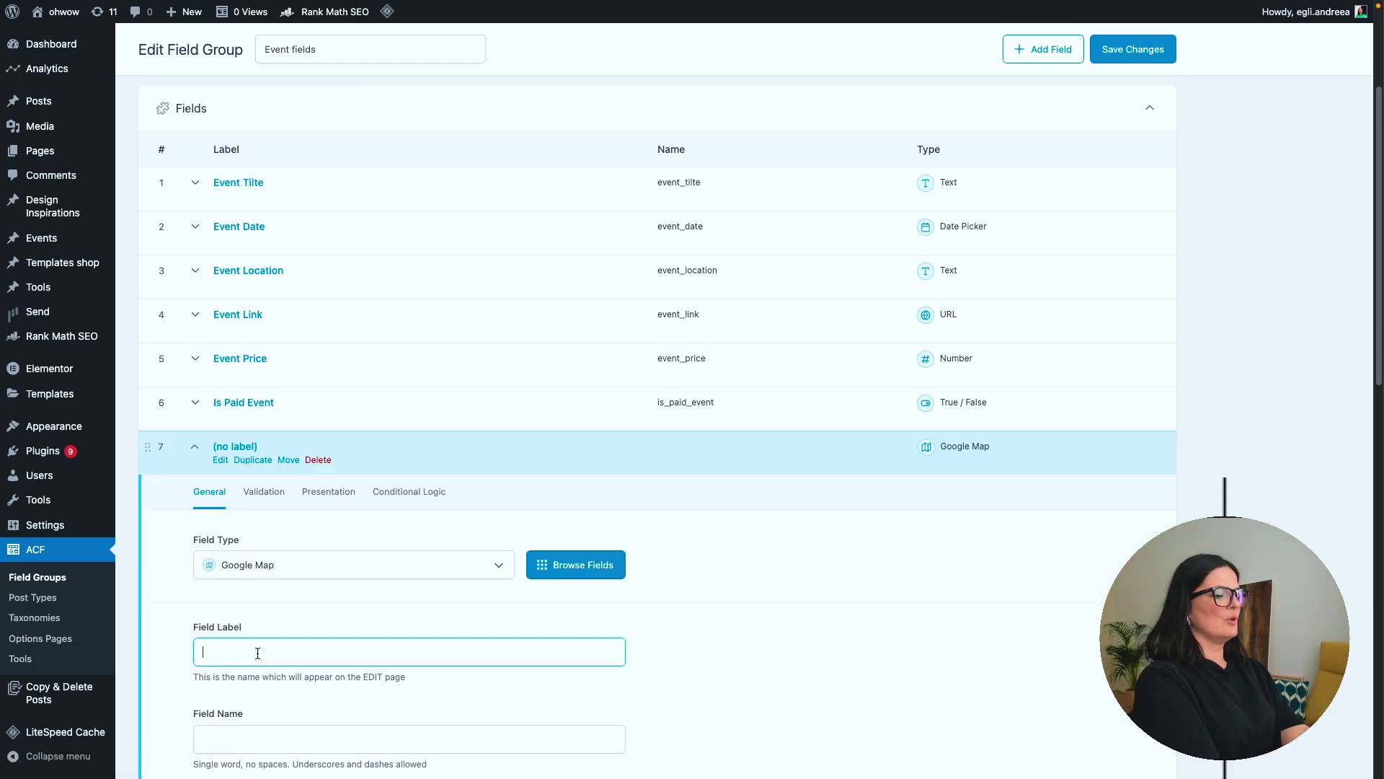
{"action": "type", "text": "Map Location"}
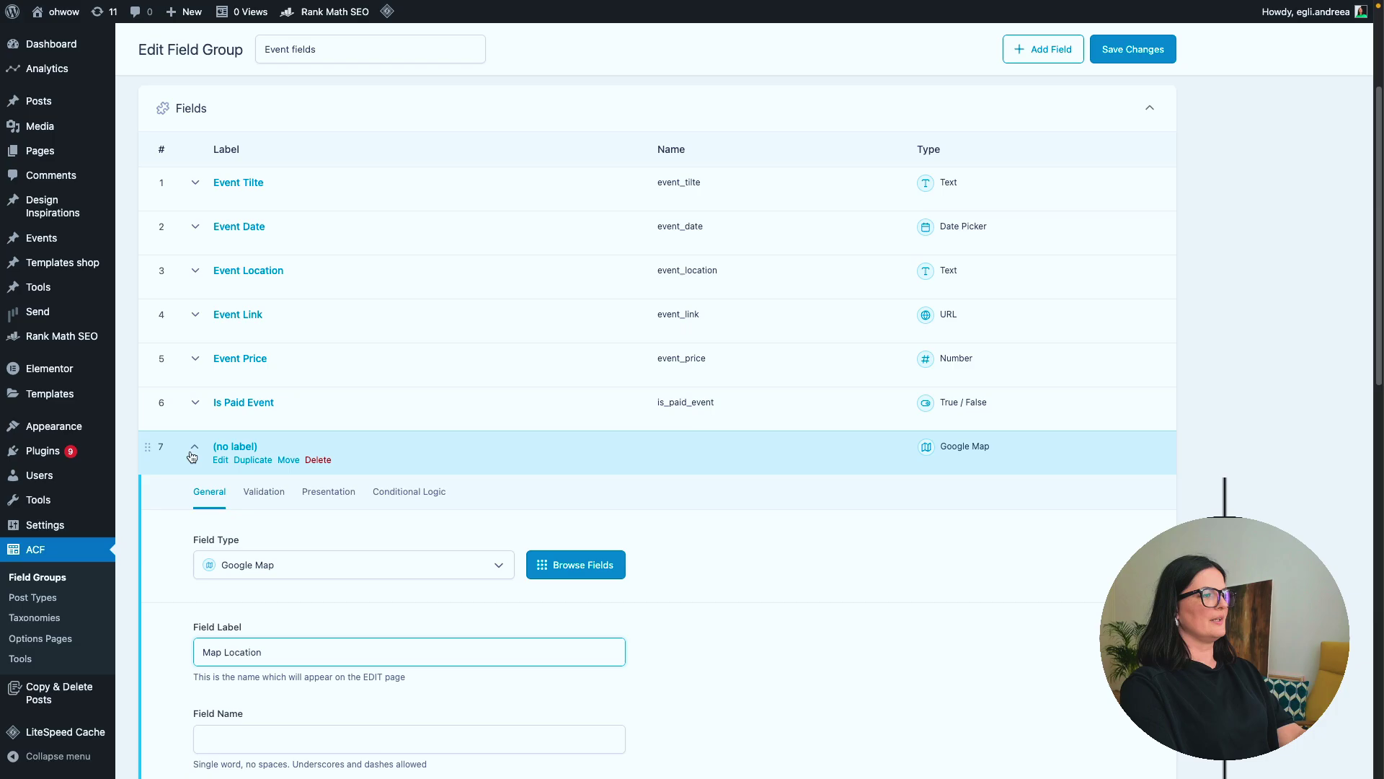
{"action": "left_click", "coordinate": [194, 448]}
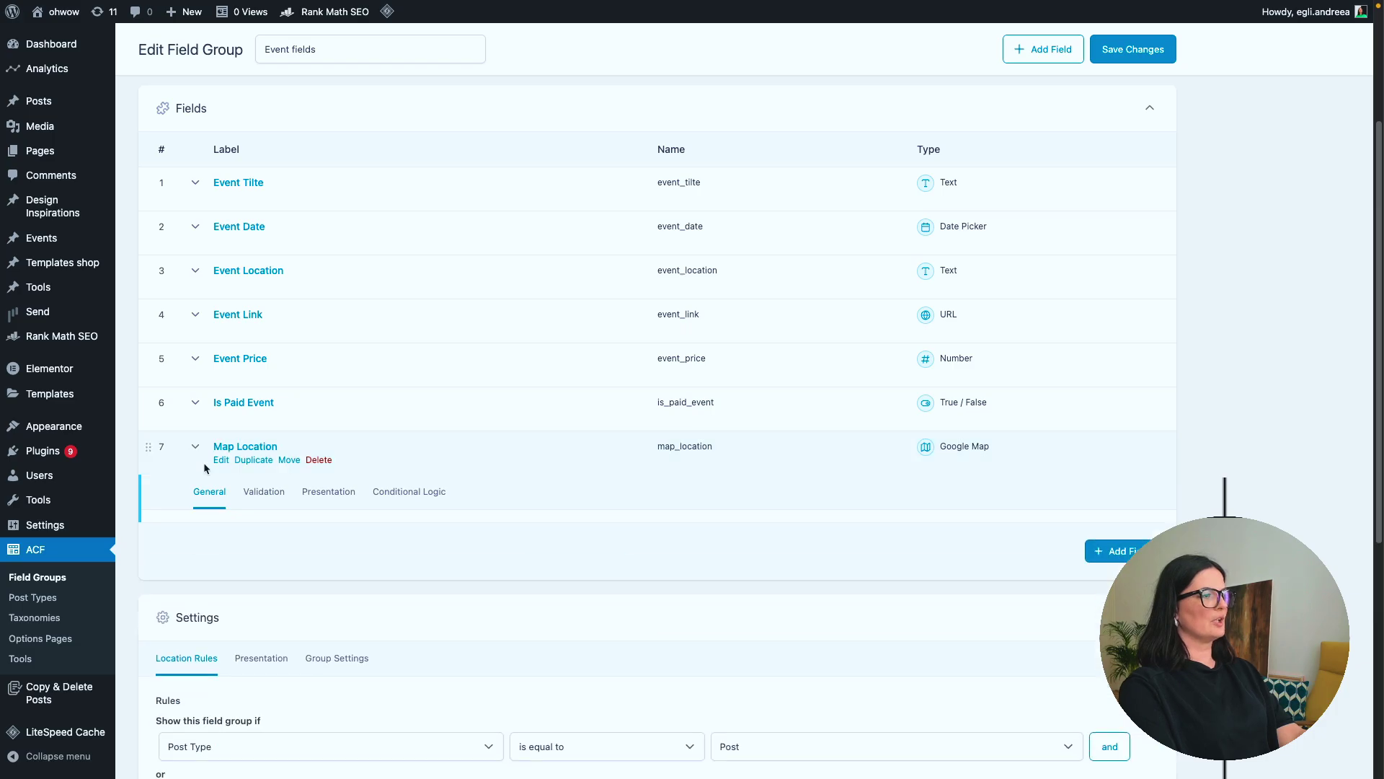
{"action": "left_click", "coordinate": [1149, 49]}
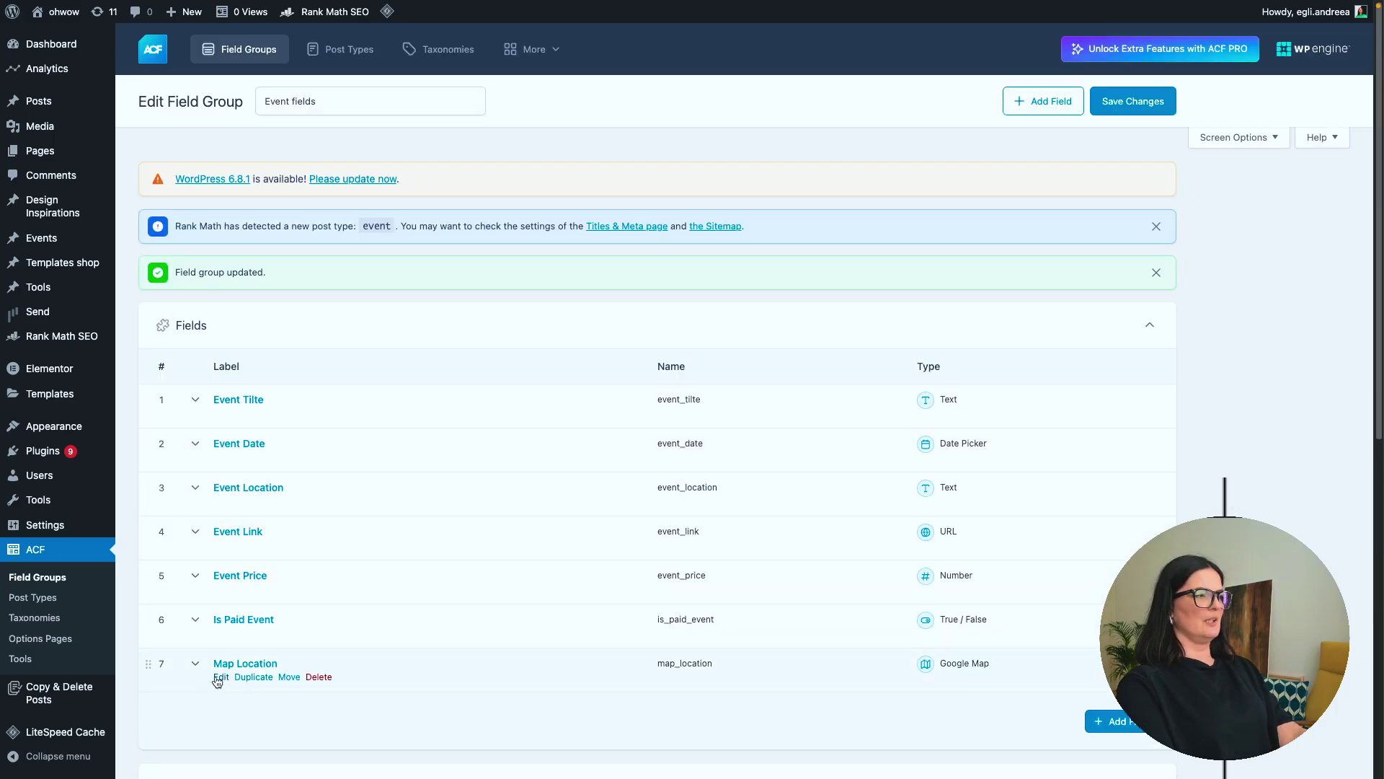
- Set the location rule to show the field group when Post Type is equal to Event, and save the changes
{"action": "left_click", "coordinate": [223, 664]}
{"action": "scroll", "coordinate": [413, 694], "scroll_direction": "down", "scroll_amount": 3}
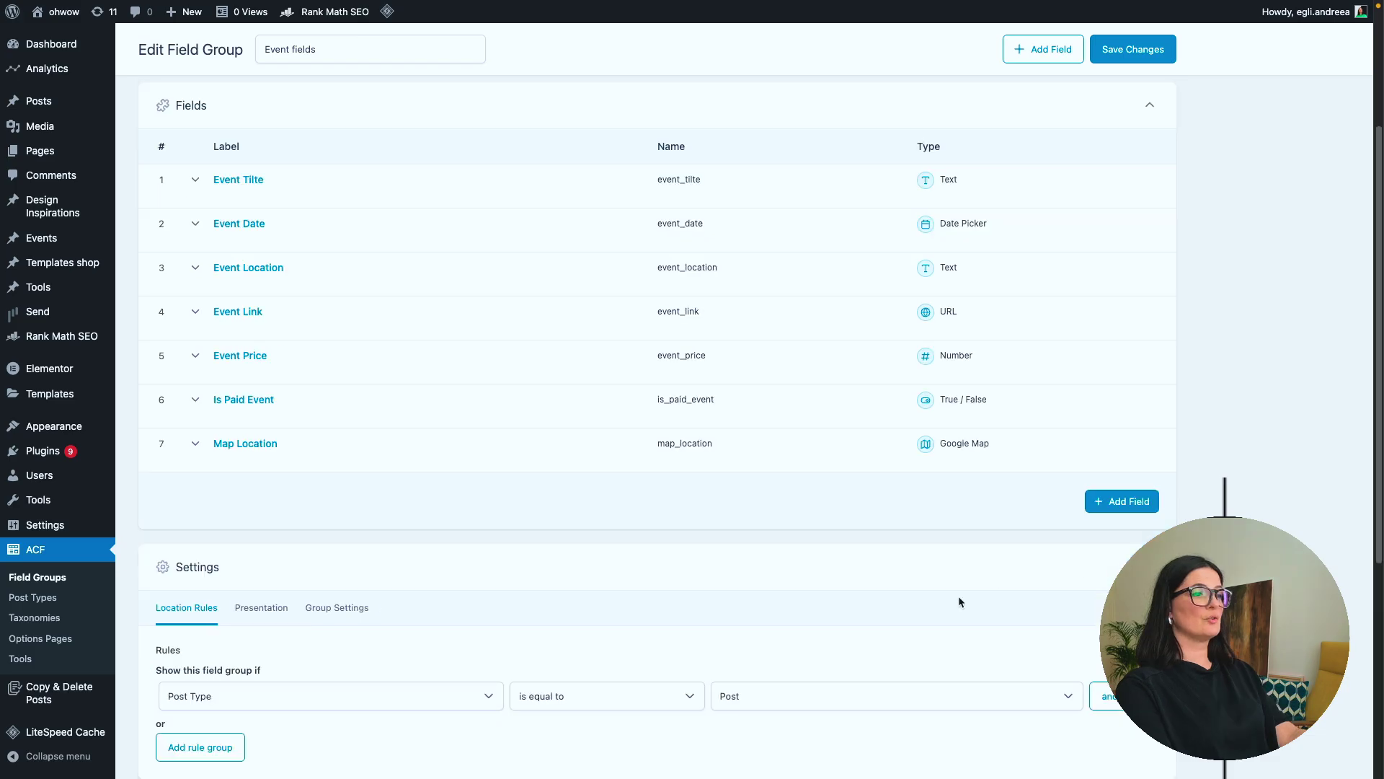
{"action": "scroll", "coordinate": [945, 587], "scroll_direction": "down", "scroll_amount": 2}
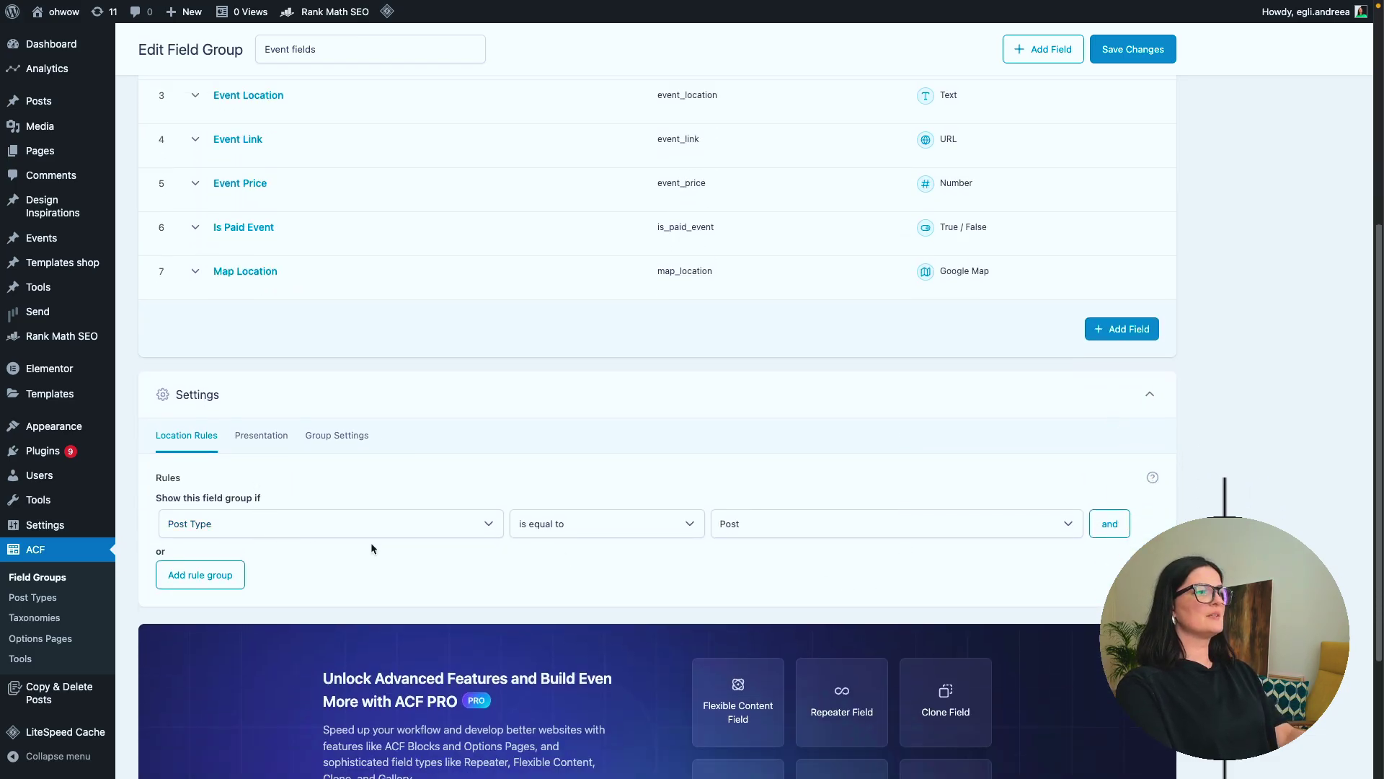
{"action": "left_click", "coordinate": [845, 531]}
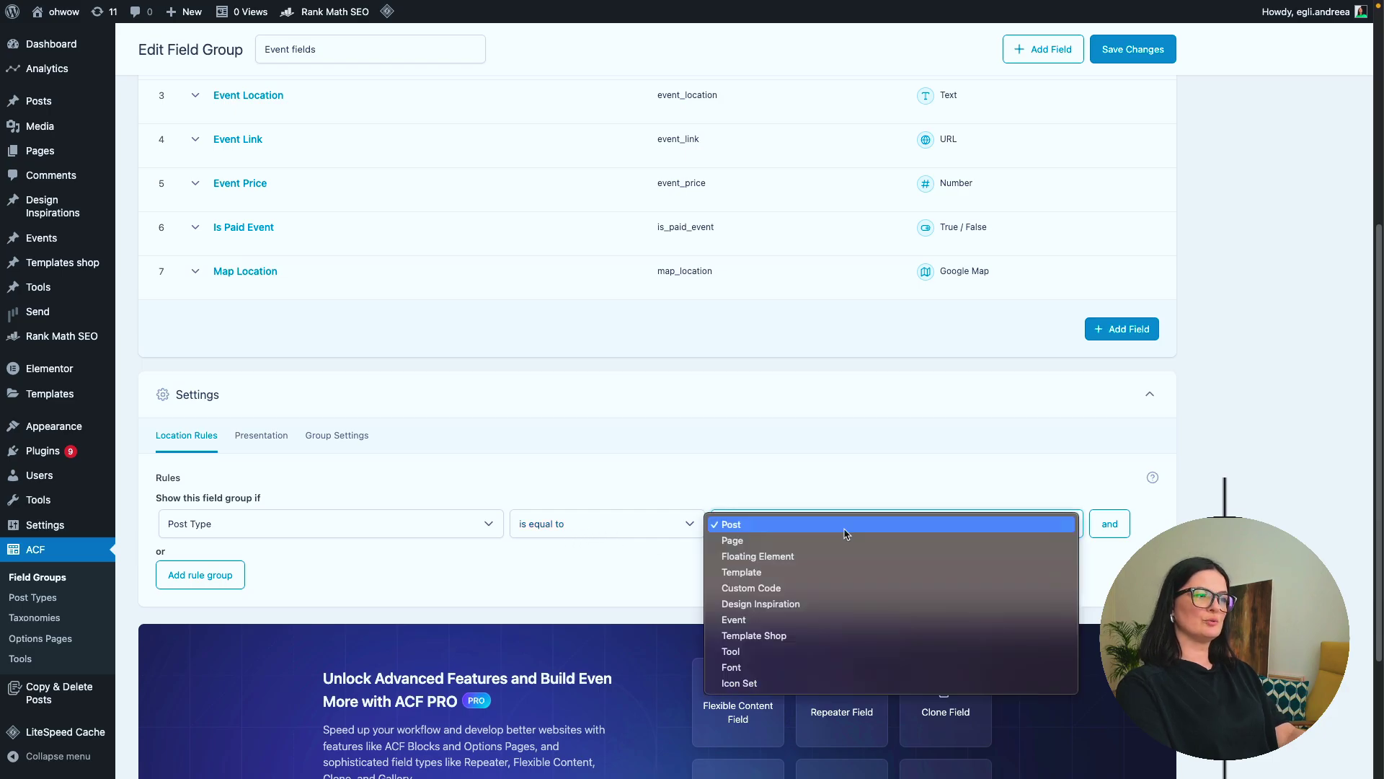
{"action": "left_click", "coordinate": [738, 620]}
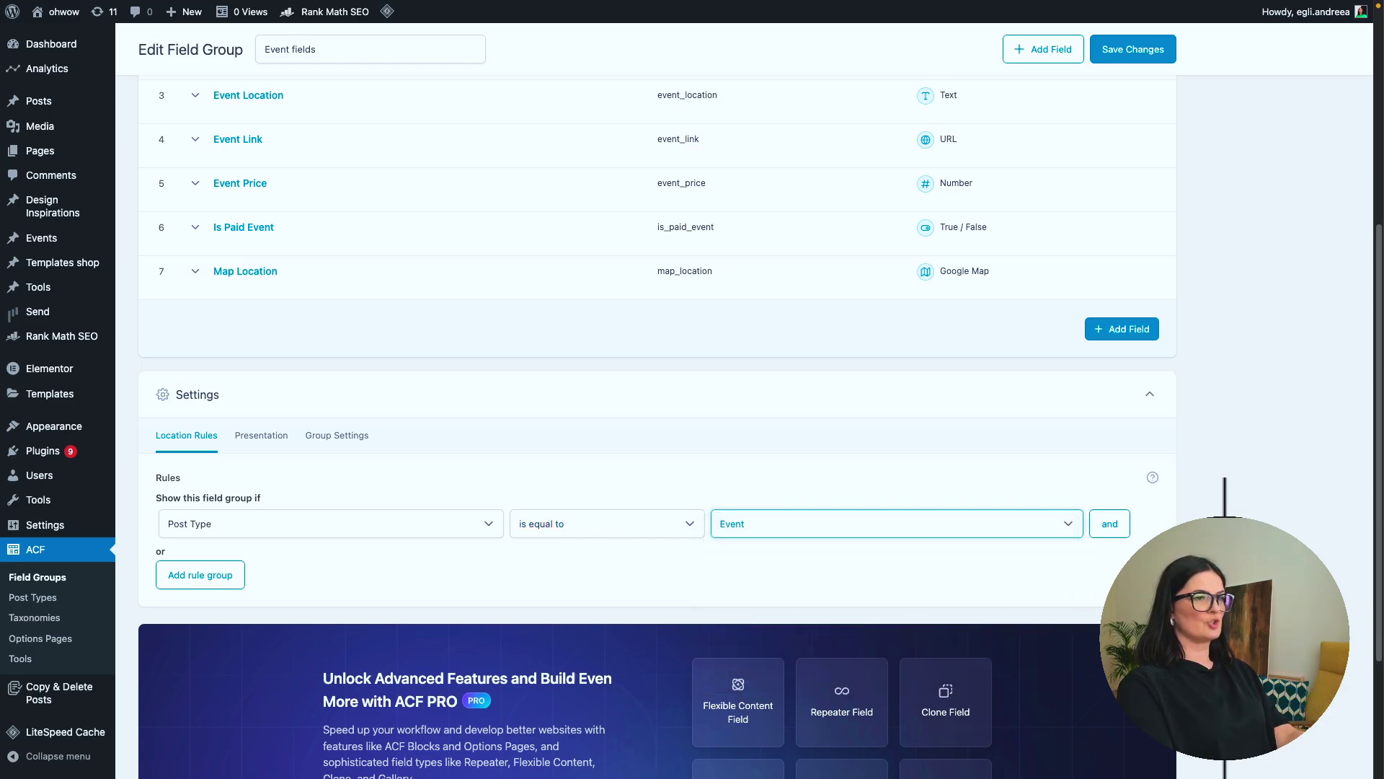
{"action": "left_click", "coordinate": [1147, 50]}
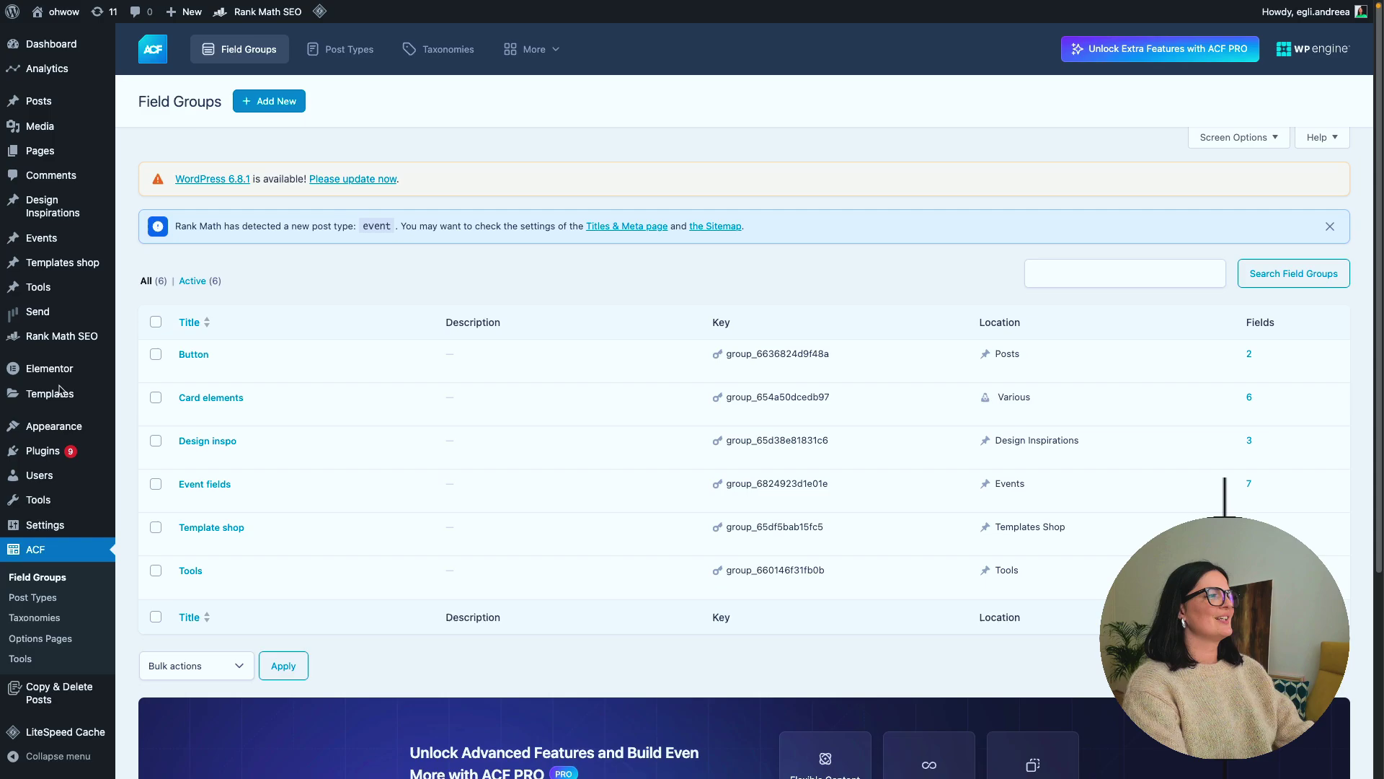
- Upload the downloaded Dynamic Content for Elementor zip as a new plugin, then install and activate it
{"action": "left_click", "coordinate": [52, 457]}
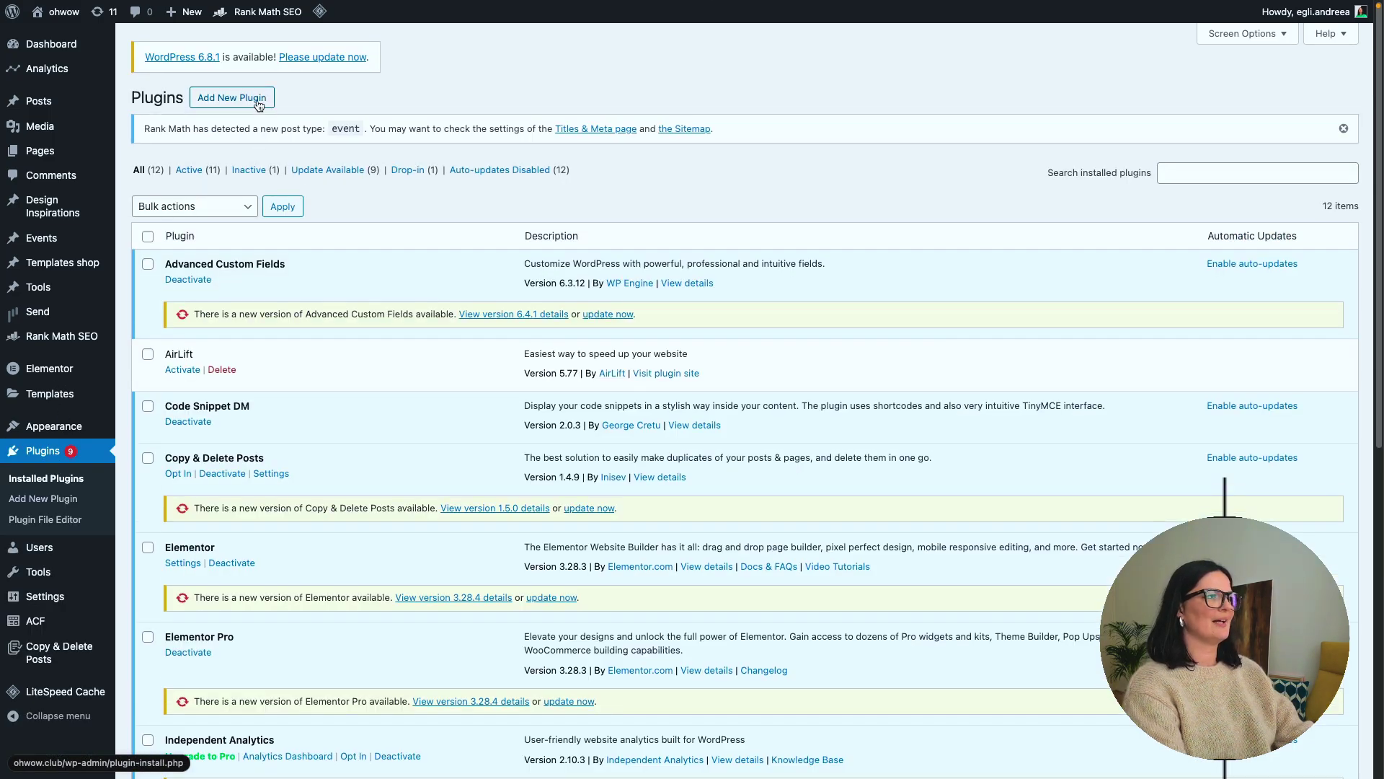
{"action": "left_click", "coordinate": [255, 102]}
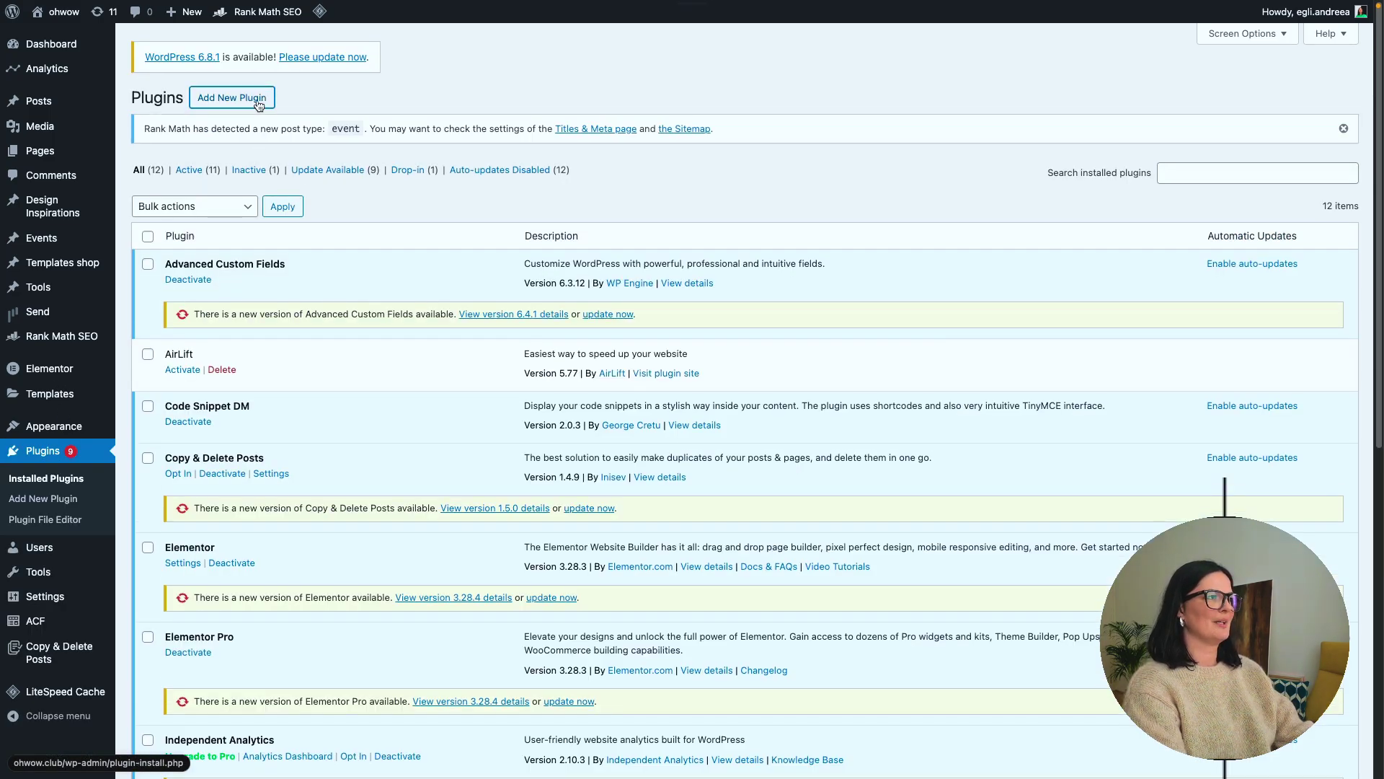
{"action": "left_click", "coordinate": [260, 101]}
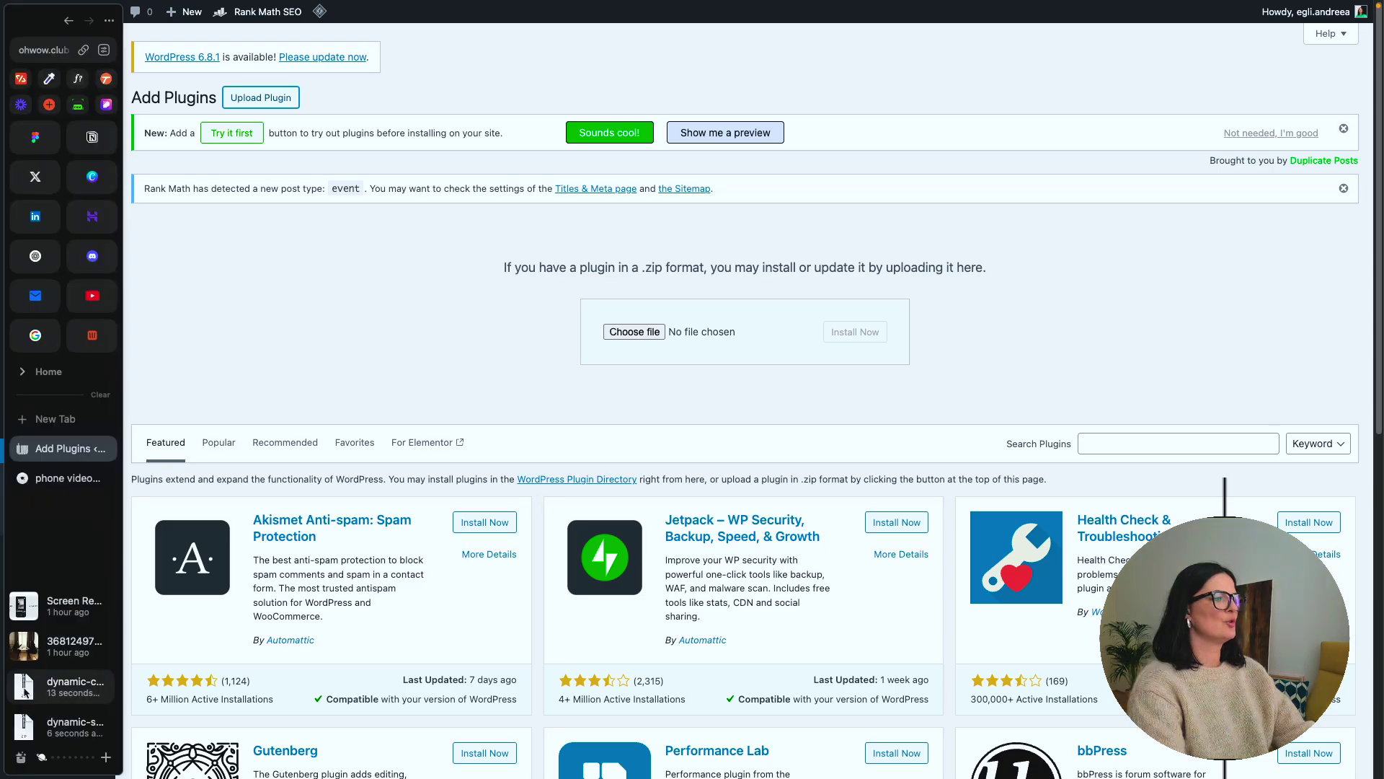
{"action": "left_click_drag", "start_coordinate": [43, 685], "coordinate": [627, 333]}
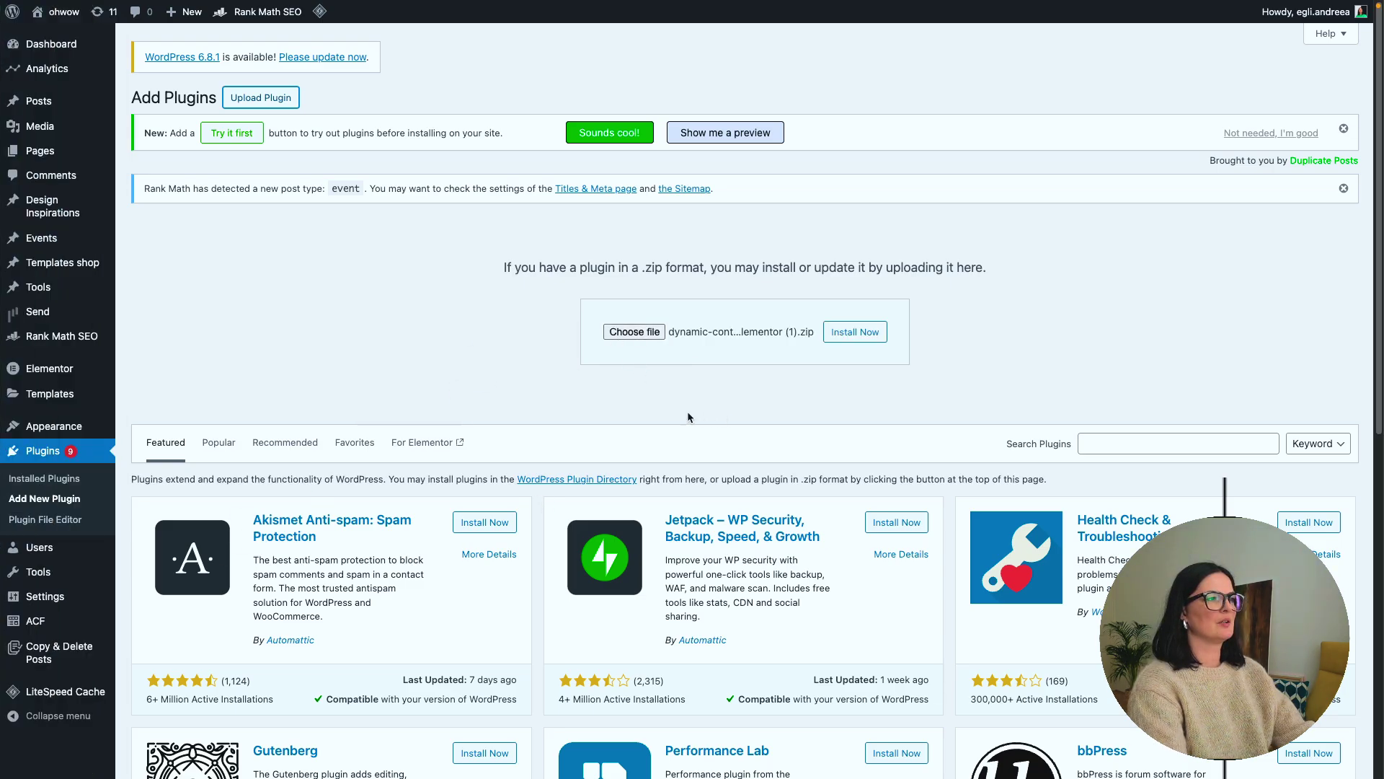
{"action": "left_click", "coordinate": [865, 337]}
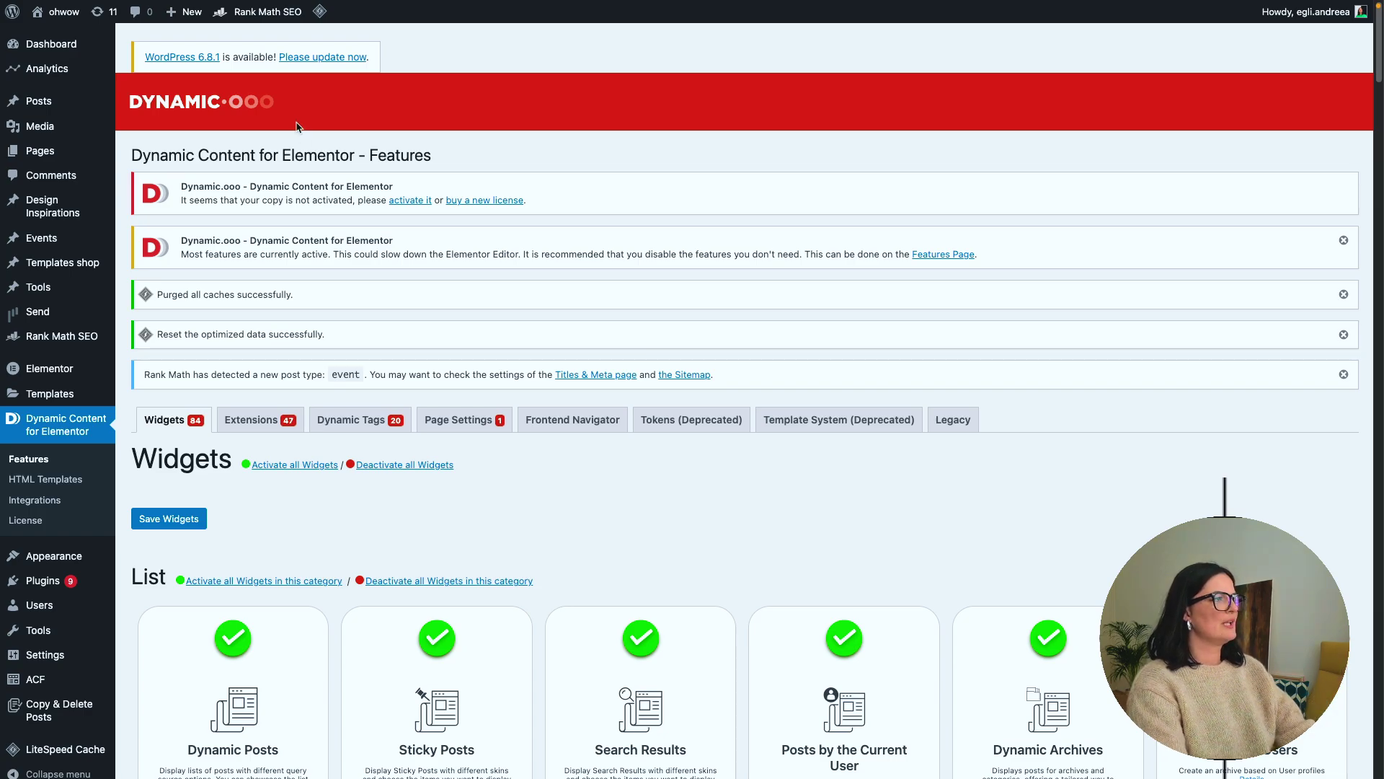
- Upload the downloaded "dynamic-shortcodes (1).zip" file as another new plugin, install it, and activate it
{"action": "left_click", "coordinate": [51, 587]}
{"action": "left_click", "coordinate": [44, 536]}
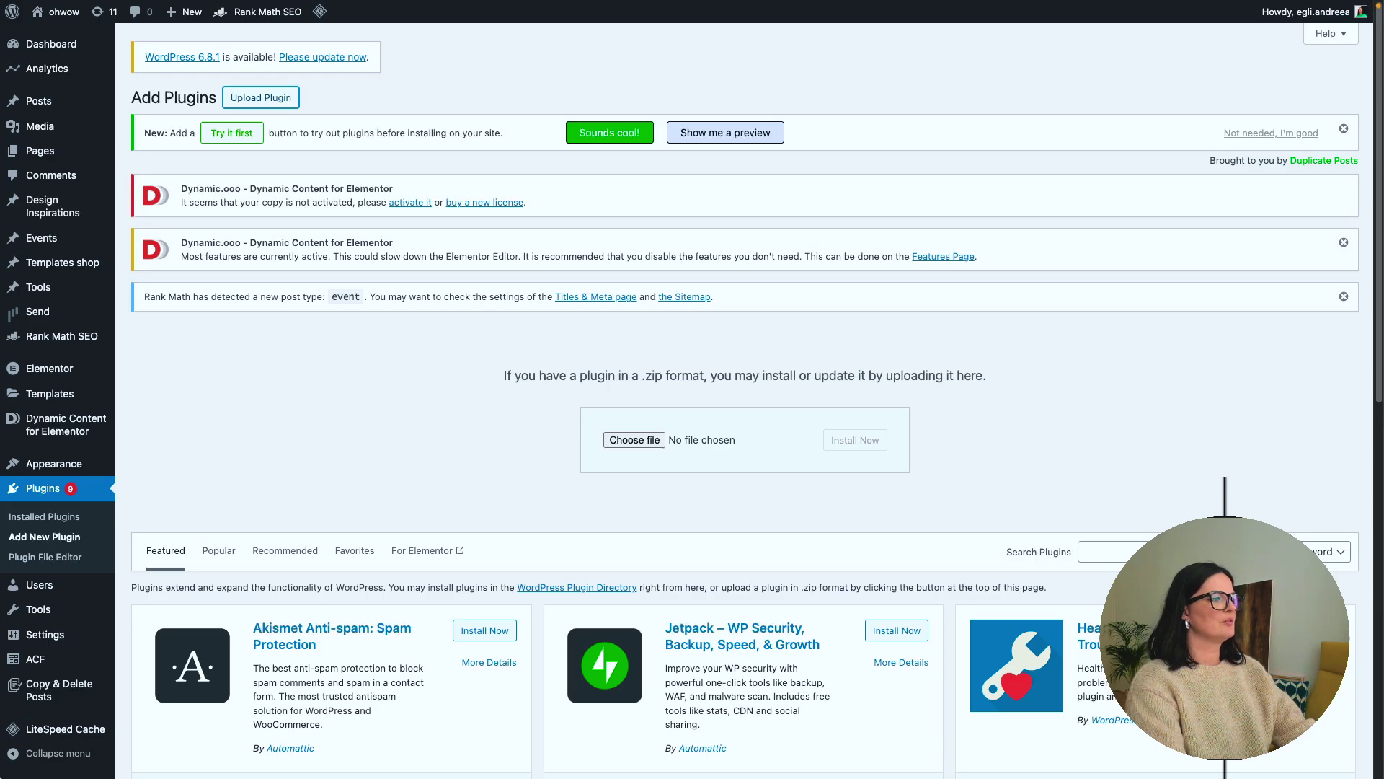
{"action": "mouse_move", "coordinate": [5, 765]}
{"action": "left_click_drag", "start_coordinate": [65, 727], "coordinate": [624, 438]}
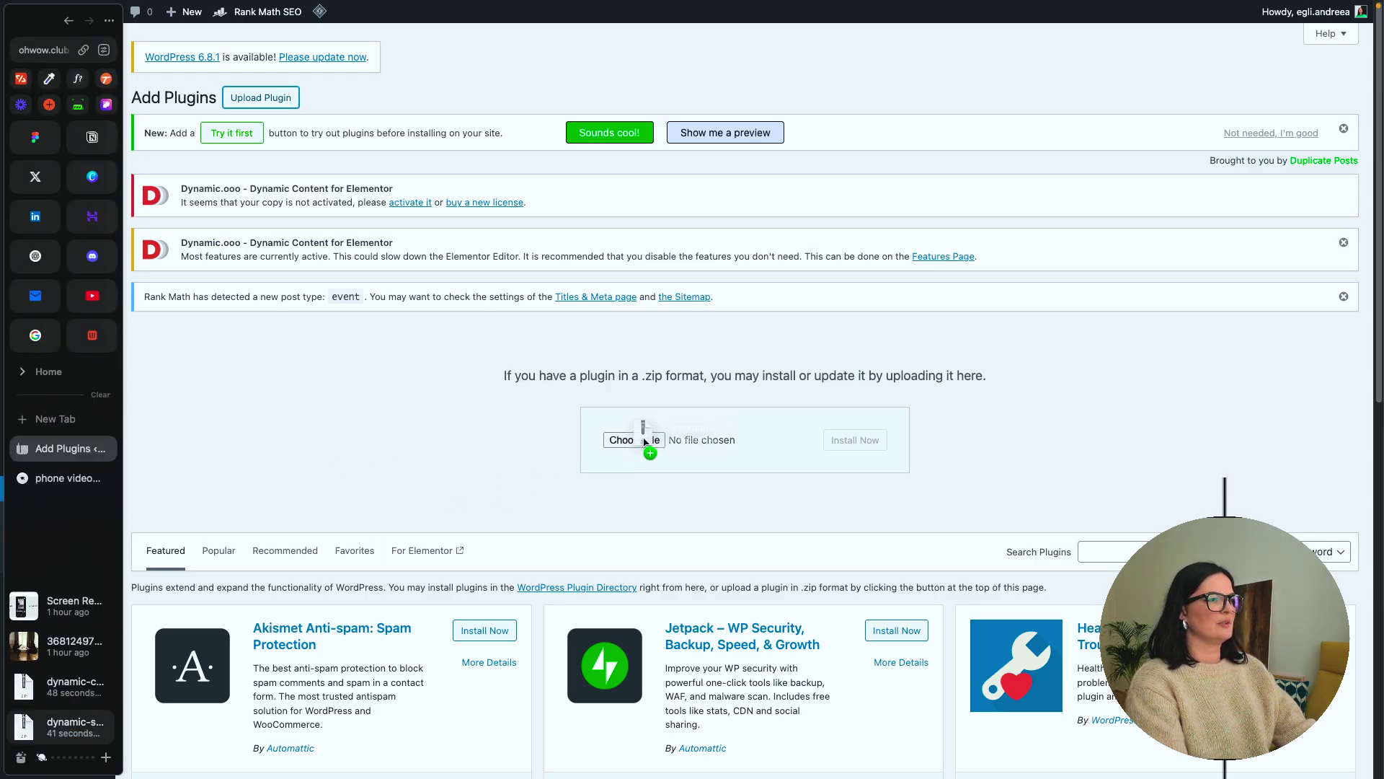
{"action": "left_click", "coordinate": [854, 440]}
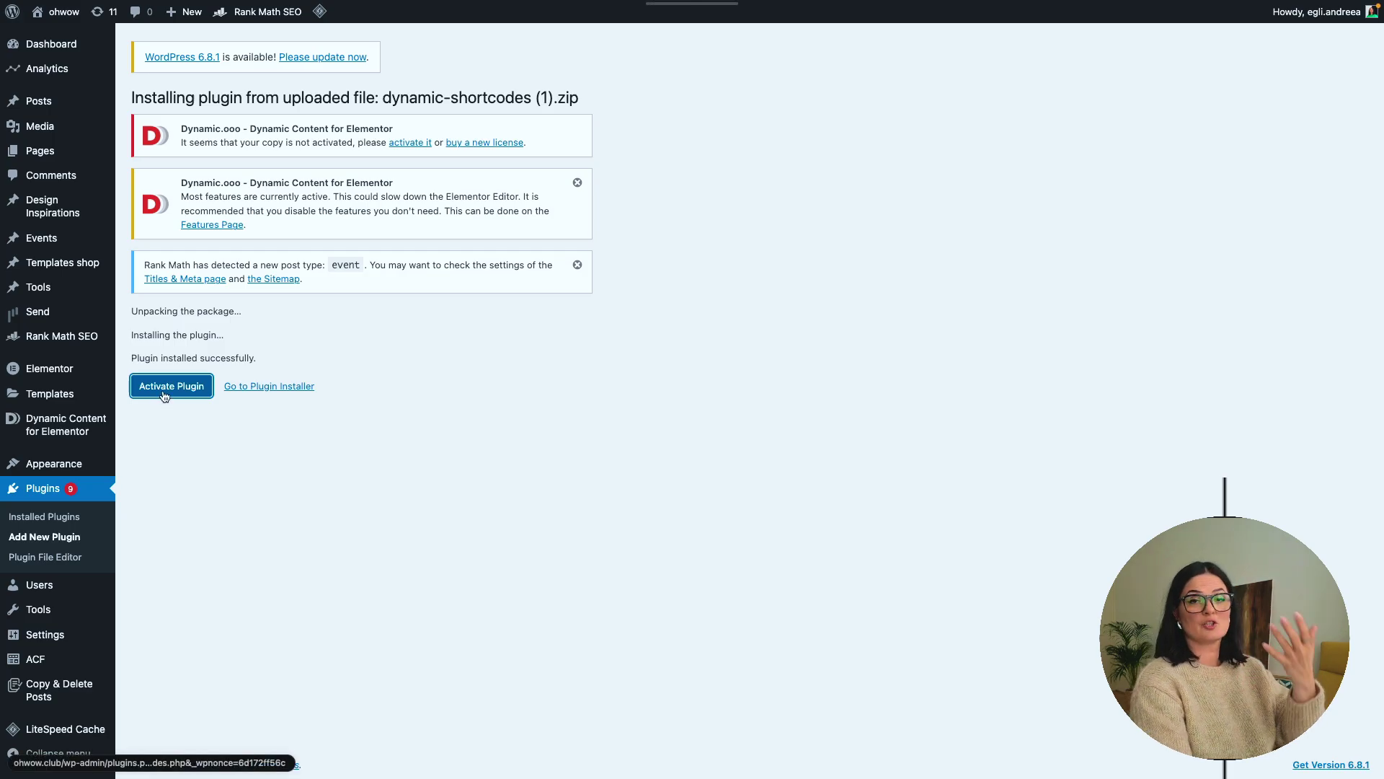
{"action": "left_click", "coordinate": [164, 386]}
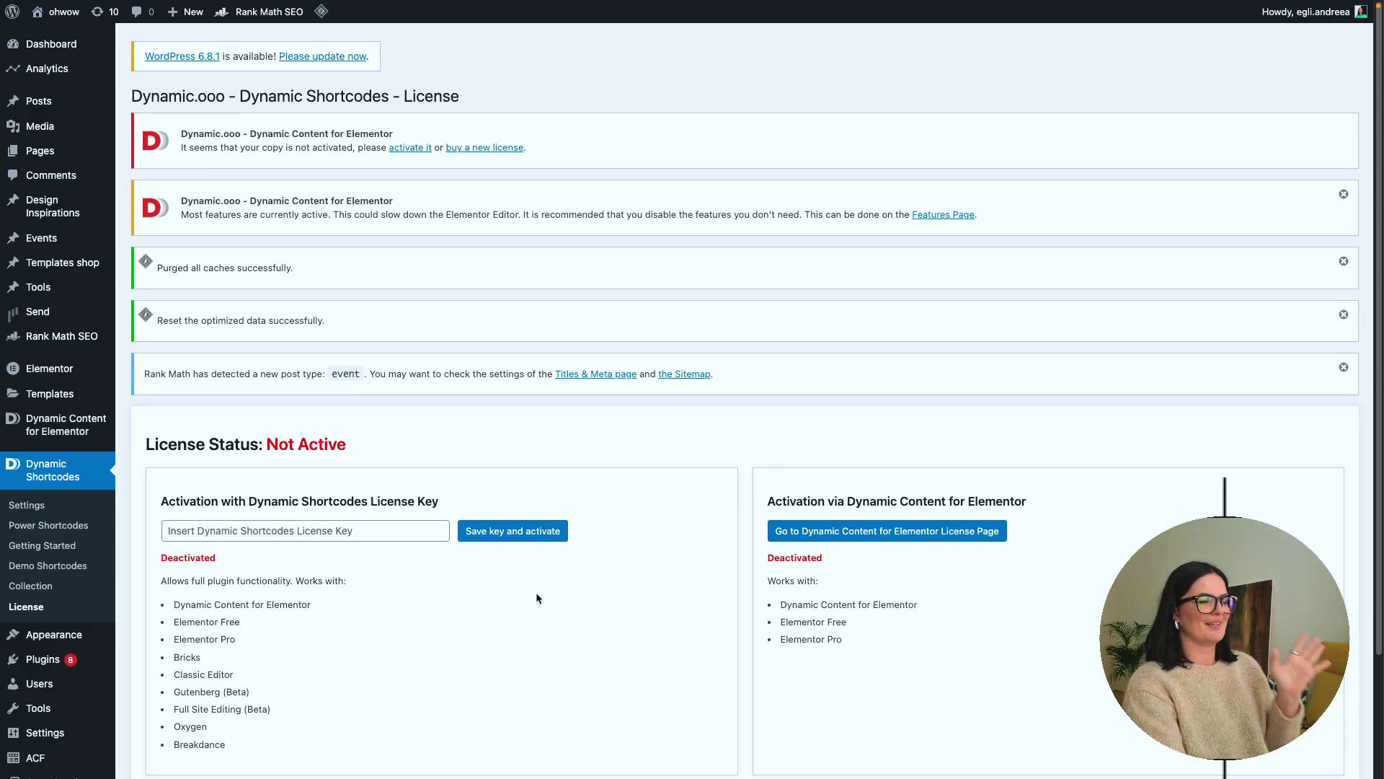
- Paste the Dynamic Shortcodes license key, save and activate it, and decline storing it as a browser password
{"action": "key", "text": "super+v"}
{"action": "left_click", "coordinate": [505, 530]}
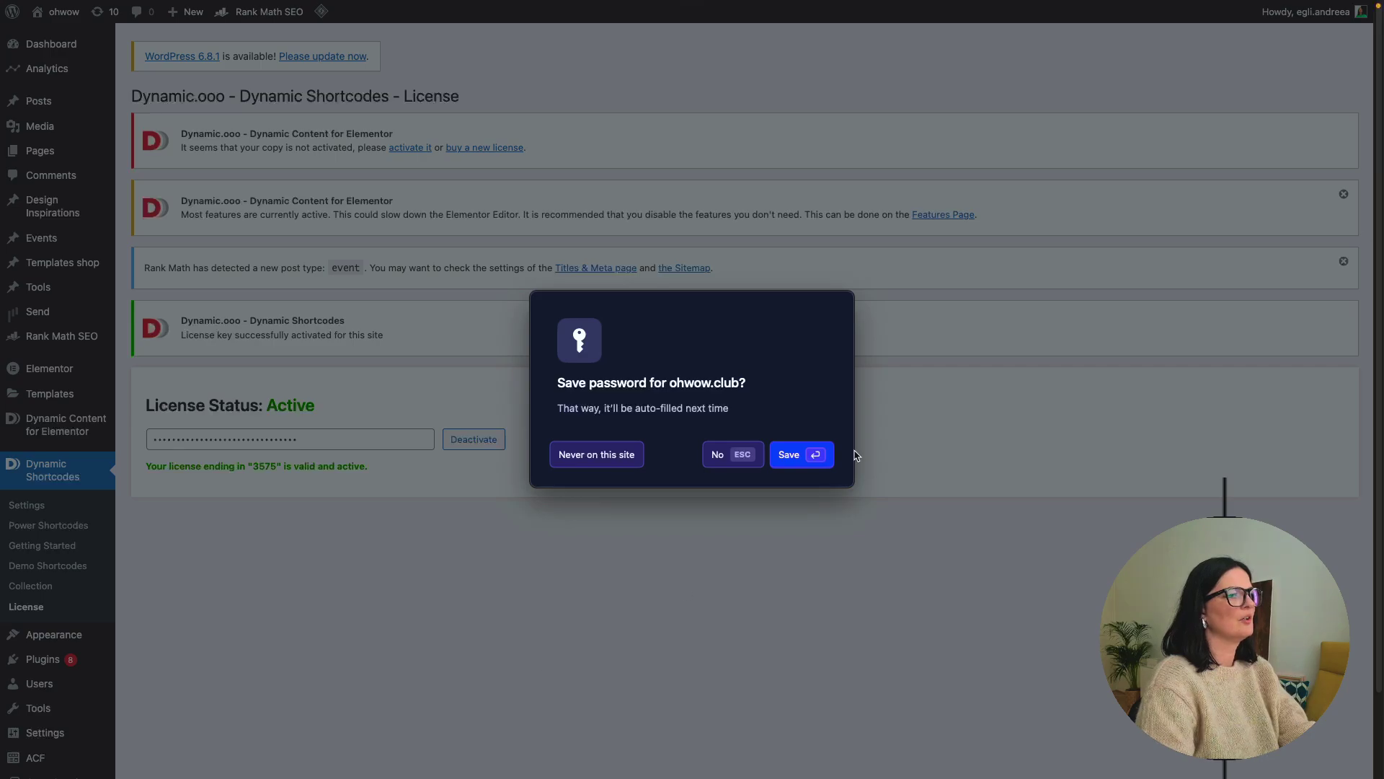
{"action": "left_click", "coordinate": [718, 456]}
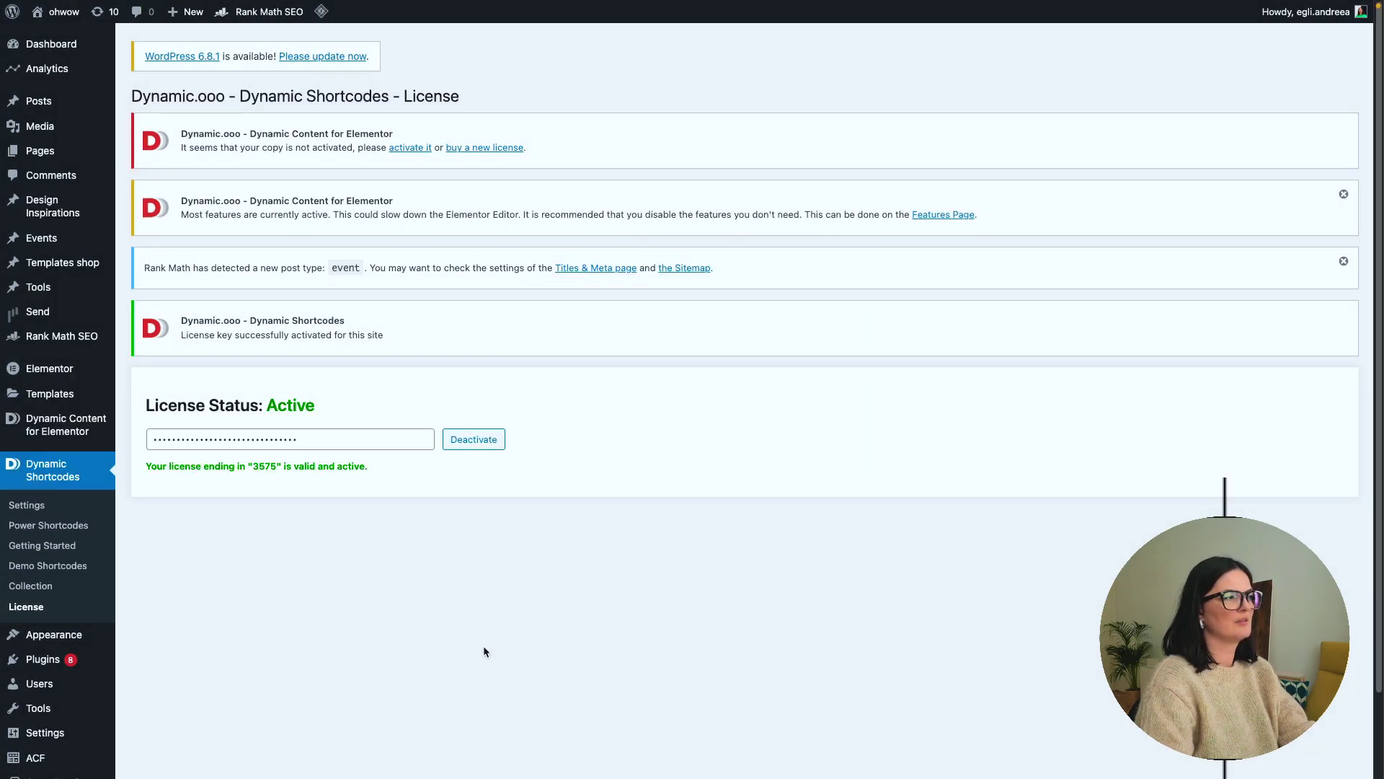
- Enter and activate the Dynamic Content for Elementor license key, then open that plugin's Features page
{"action": "mouse_move", "coordinate": [65, 425]}
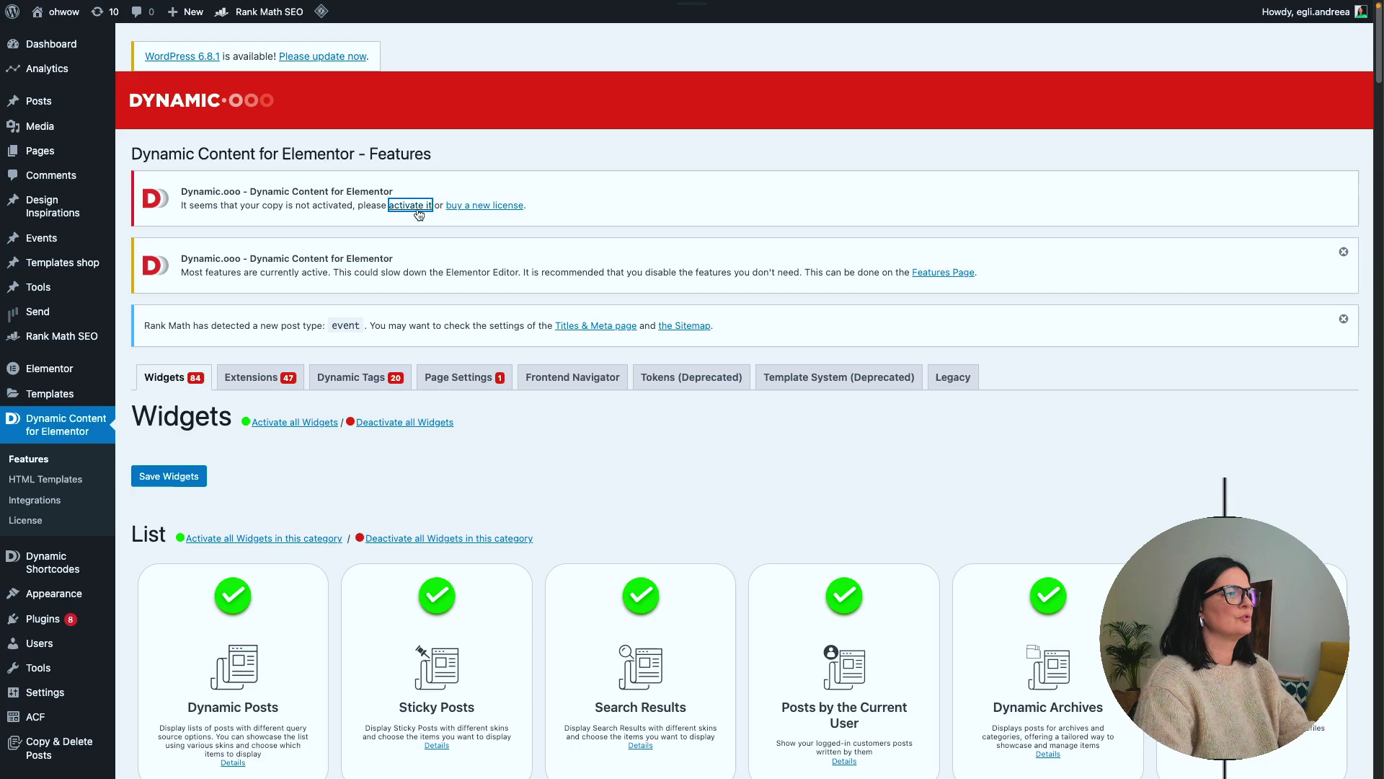
{"action": "left_click", "coordinate": [415, 208]}
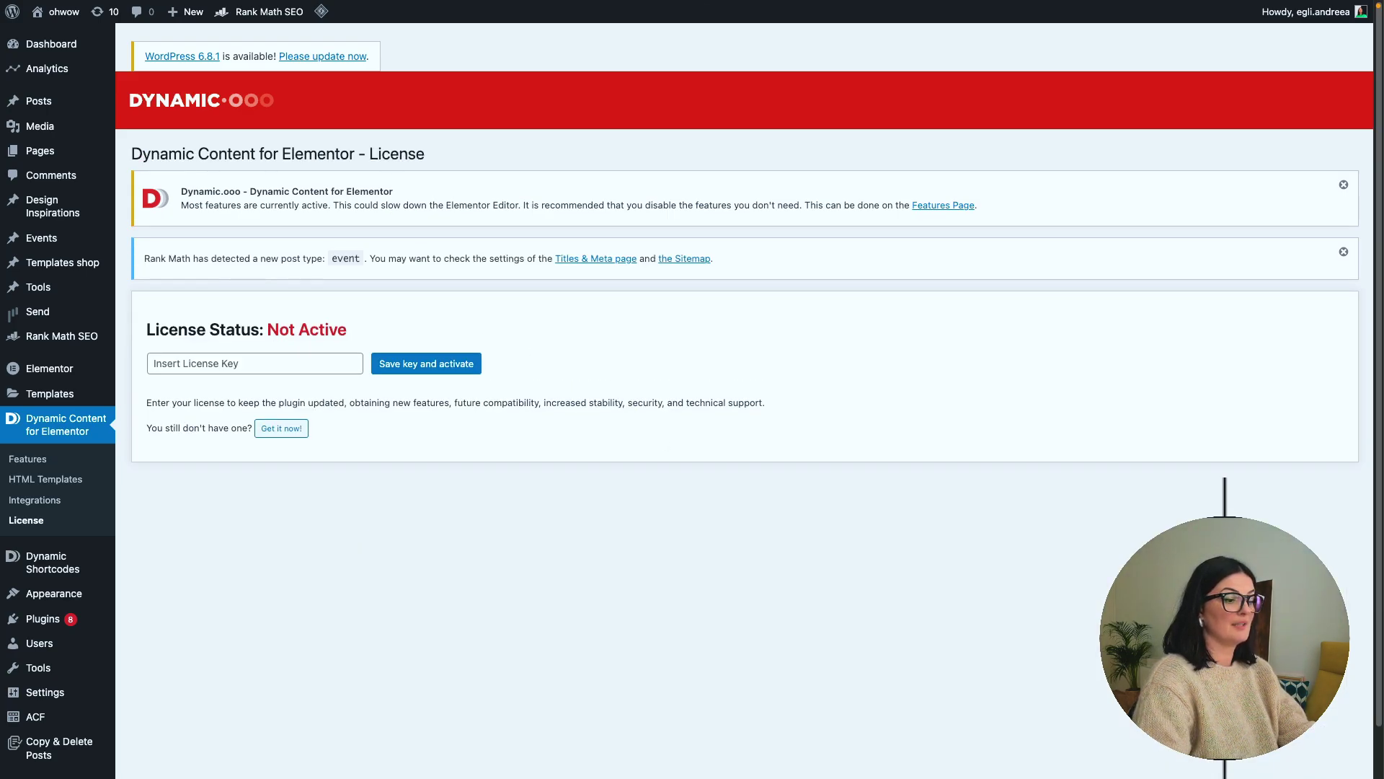
{"action": "left_click", "coordinate": [252, 363]}
{"action": "left_click", "coordinate": [288, 399]}
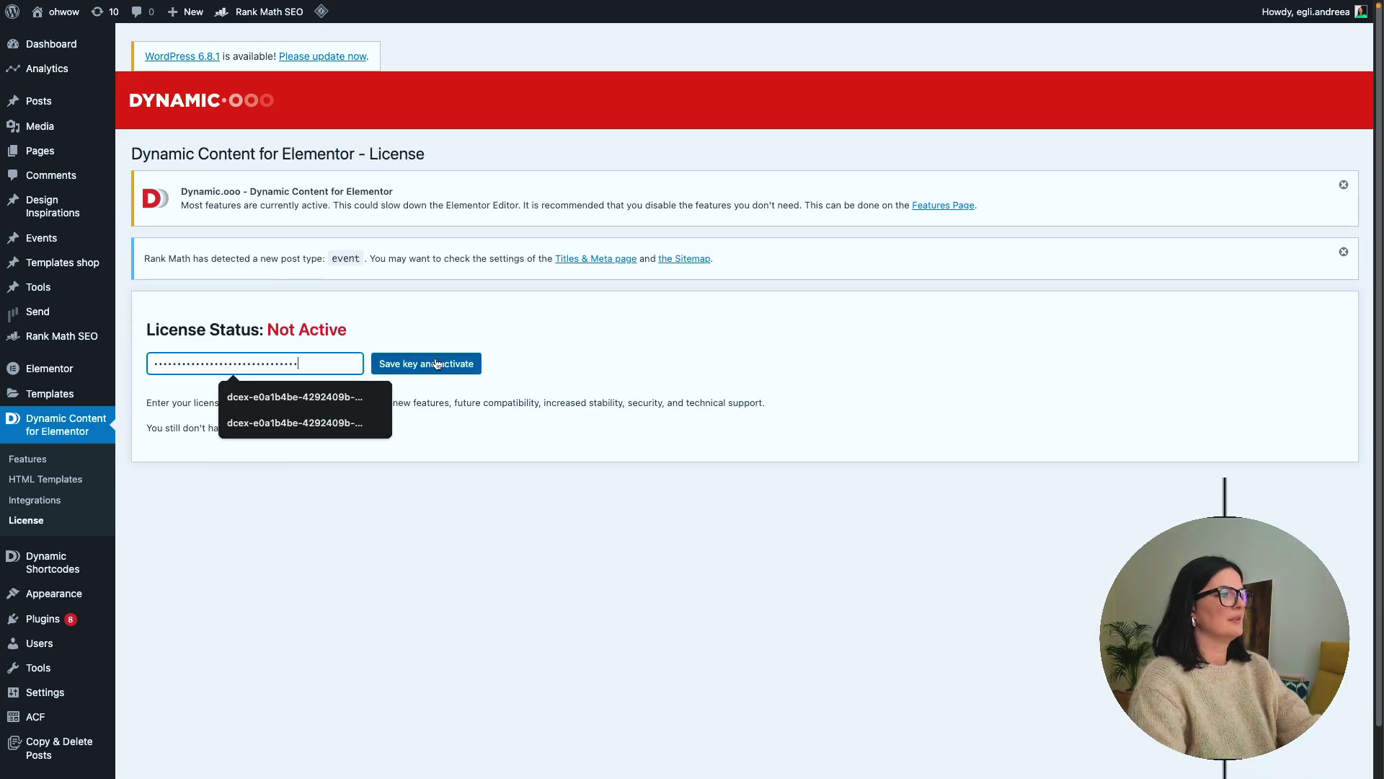
{"action": "left_click", "coordinate": [426, 363]}
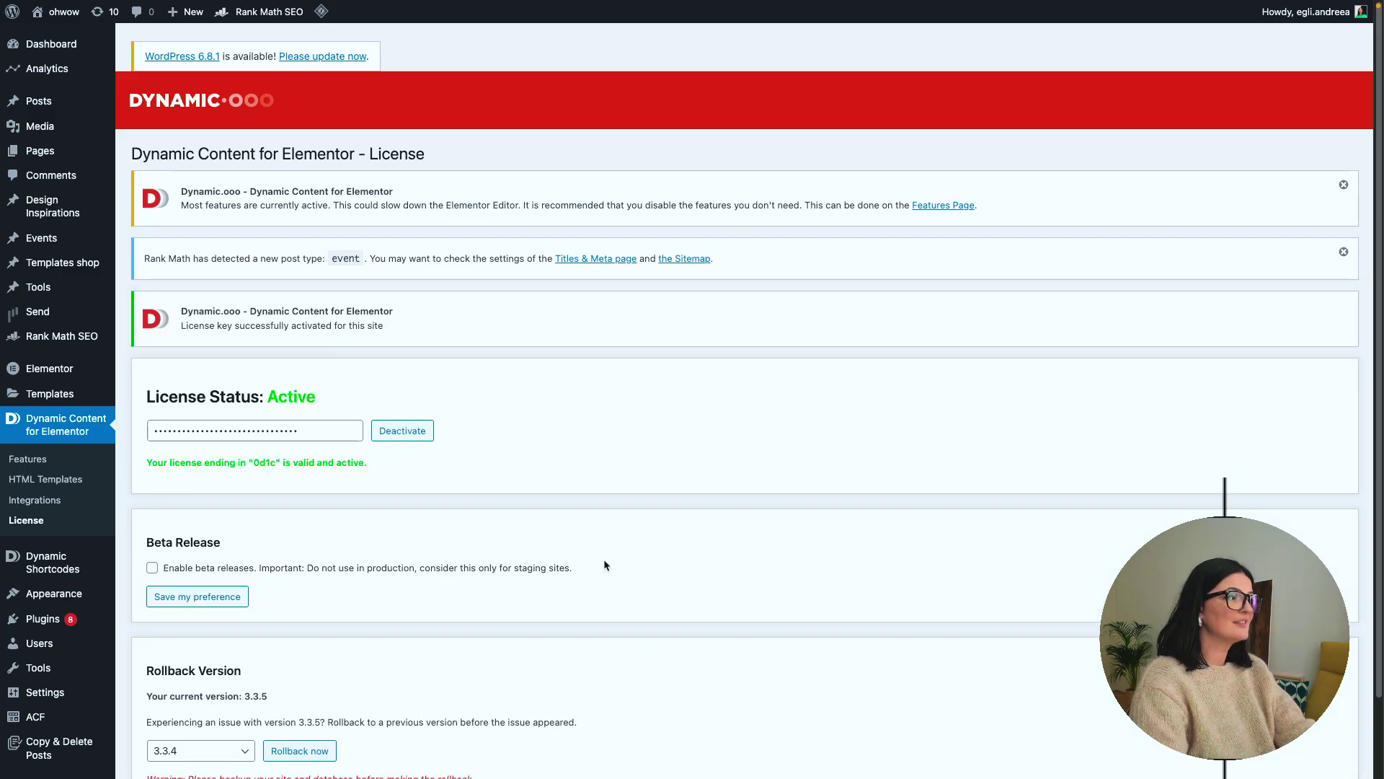
{"action": "left_click", "coordinate": [34, 463]}
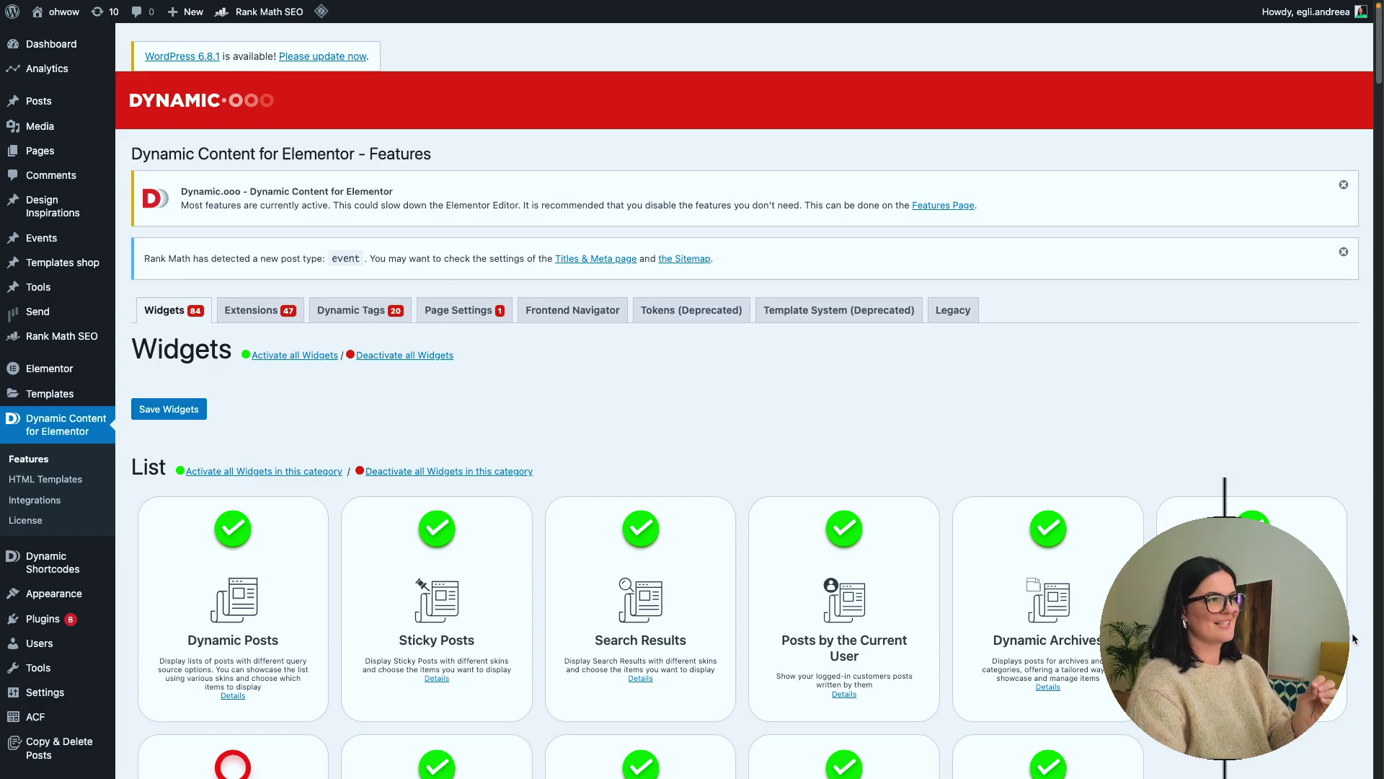
- Review the available Dynamic Content for Elementor widgets and extensions on the Features page
{"action": "scroll", "coordinate": [1362, 647], "scroll_direction": "down", "scroll_amount": 20}
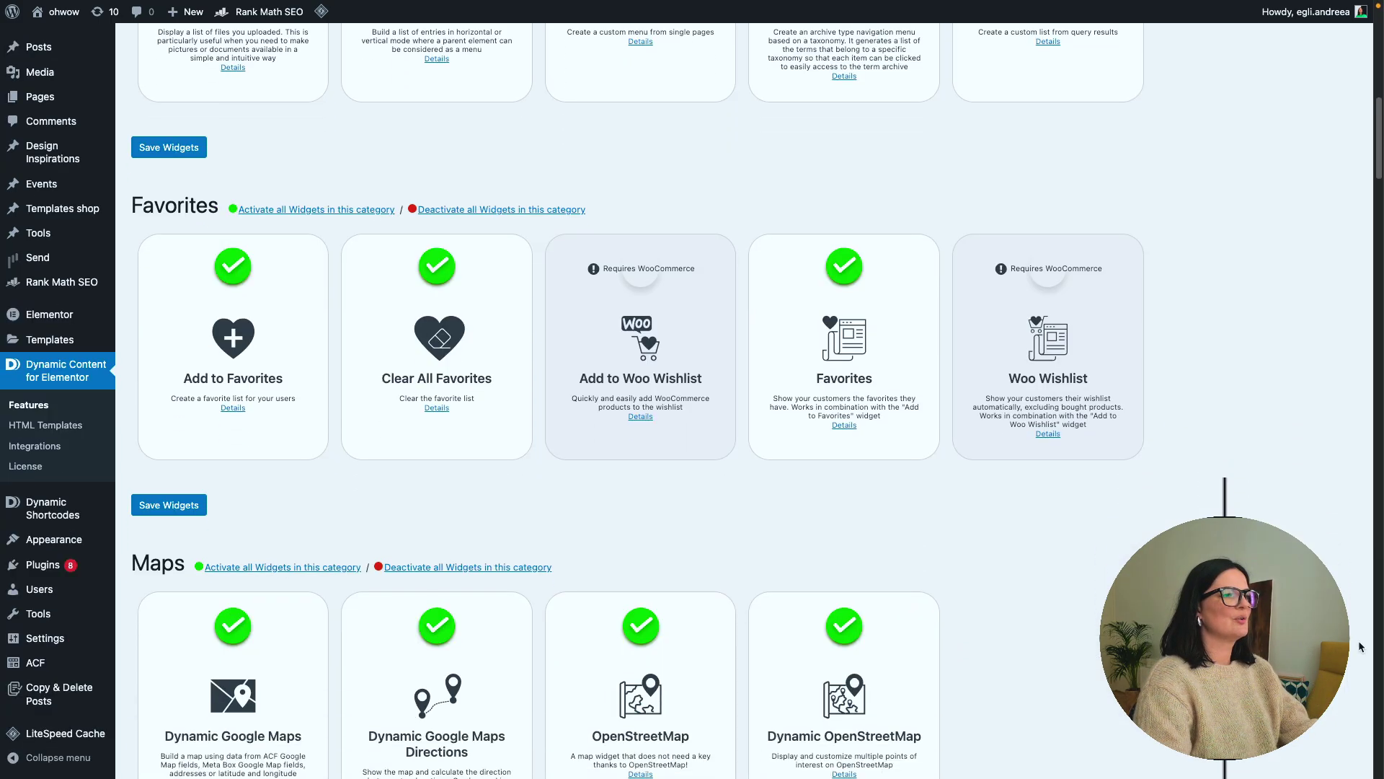
{"action": "scroll", "coordinate": [1361, 646], "scroll_direction": "up", "scroll_amount": 14}
{"action": "scroll", "coordinate": [1361, 646], "scroll_direction": "up", "scroll_amount": 8}
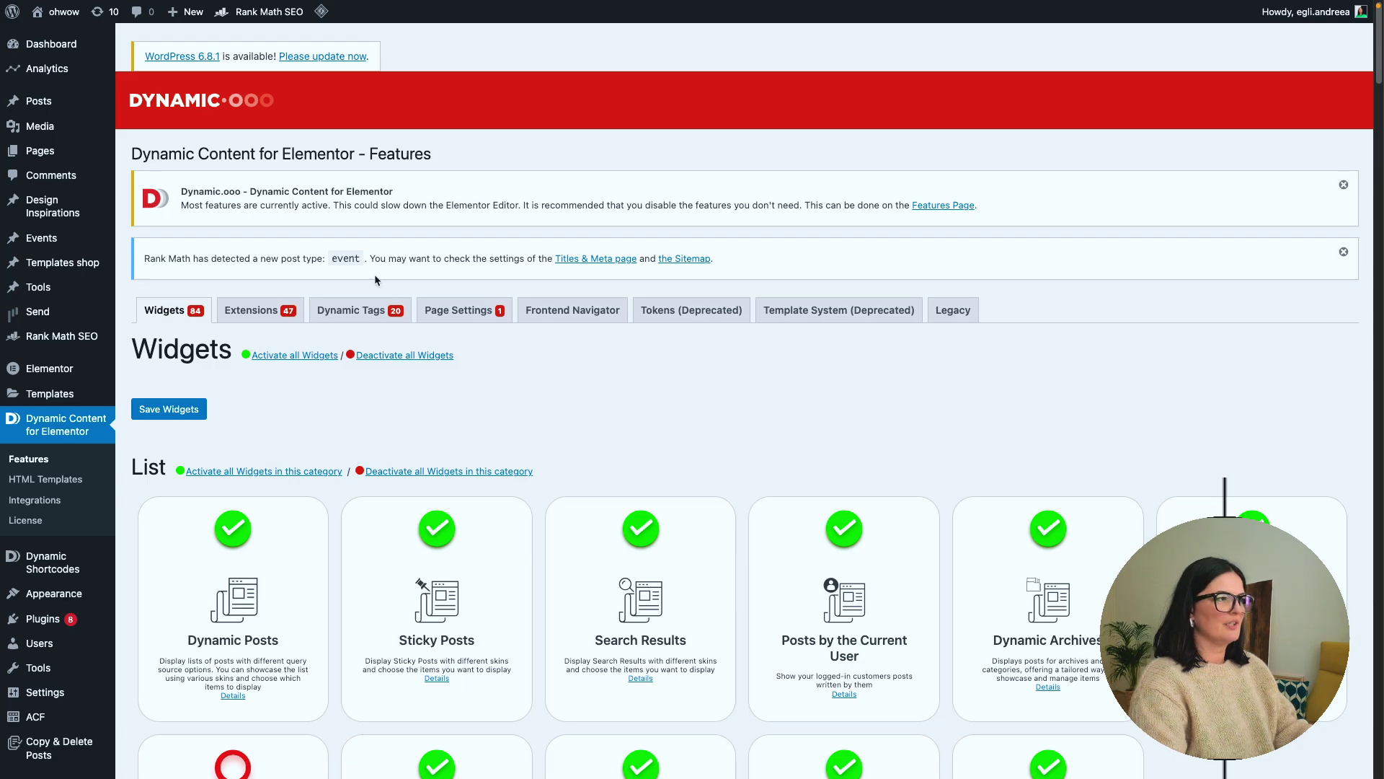
{"action": "left_click", "coordinate": [272, 311]}
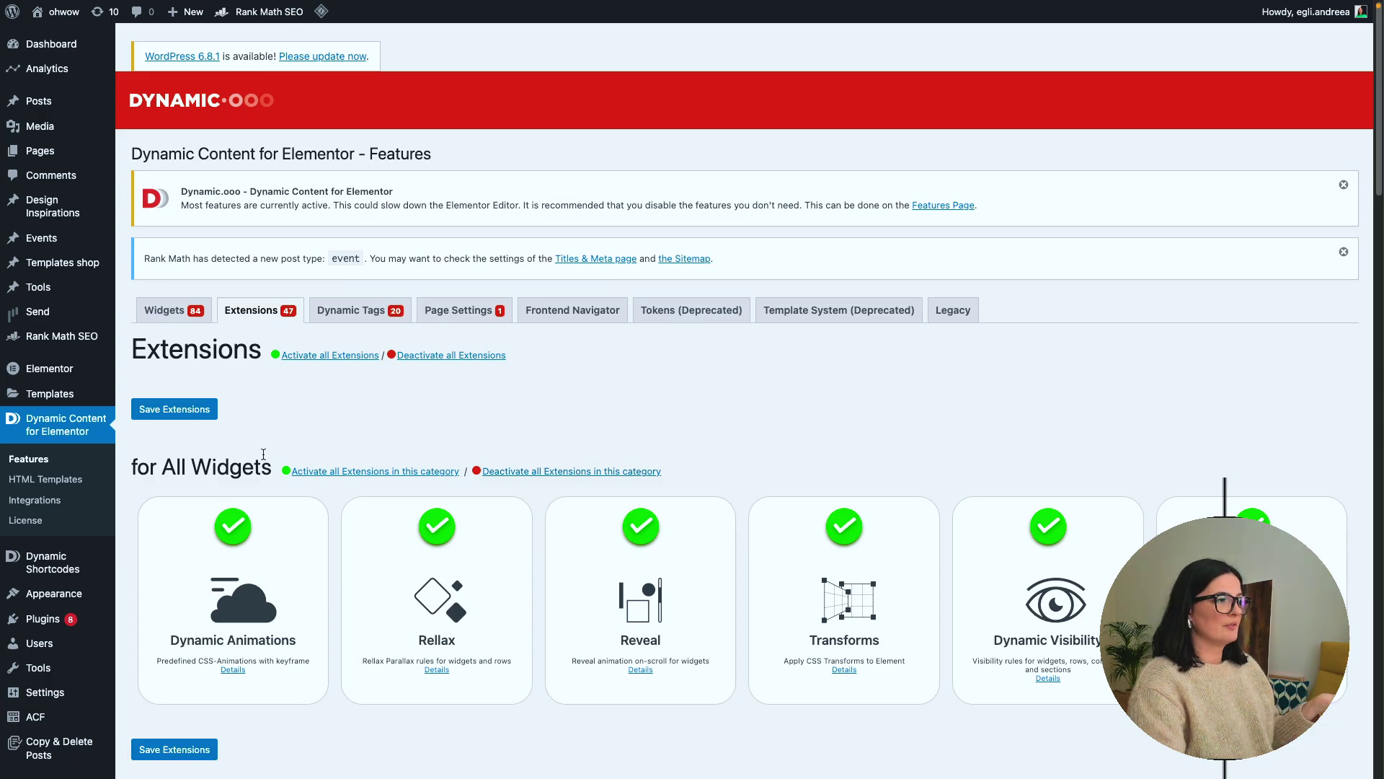
{"action": "left_click", "coordinate": [180, 312]}
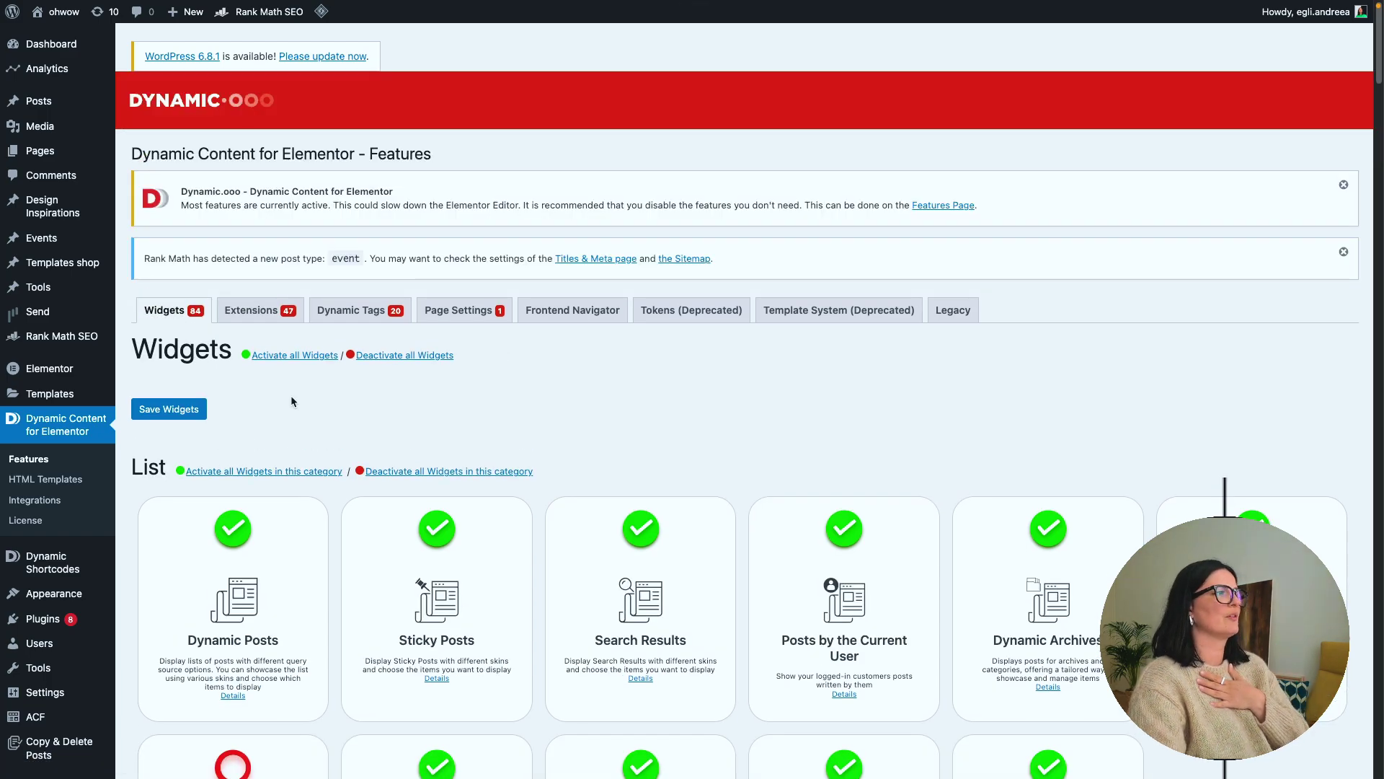
- Enable Dynamic Shortcodes for Post Title, Post Content and Post Excerpt as well, and save the settings
{"action": "left_click", "coordinate": [50, 562]}
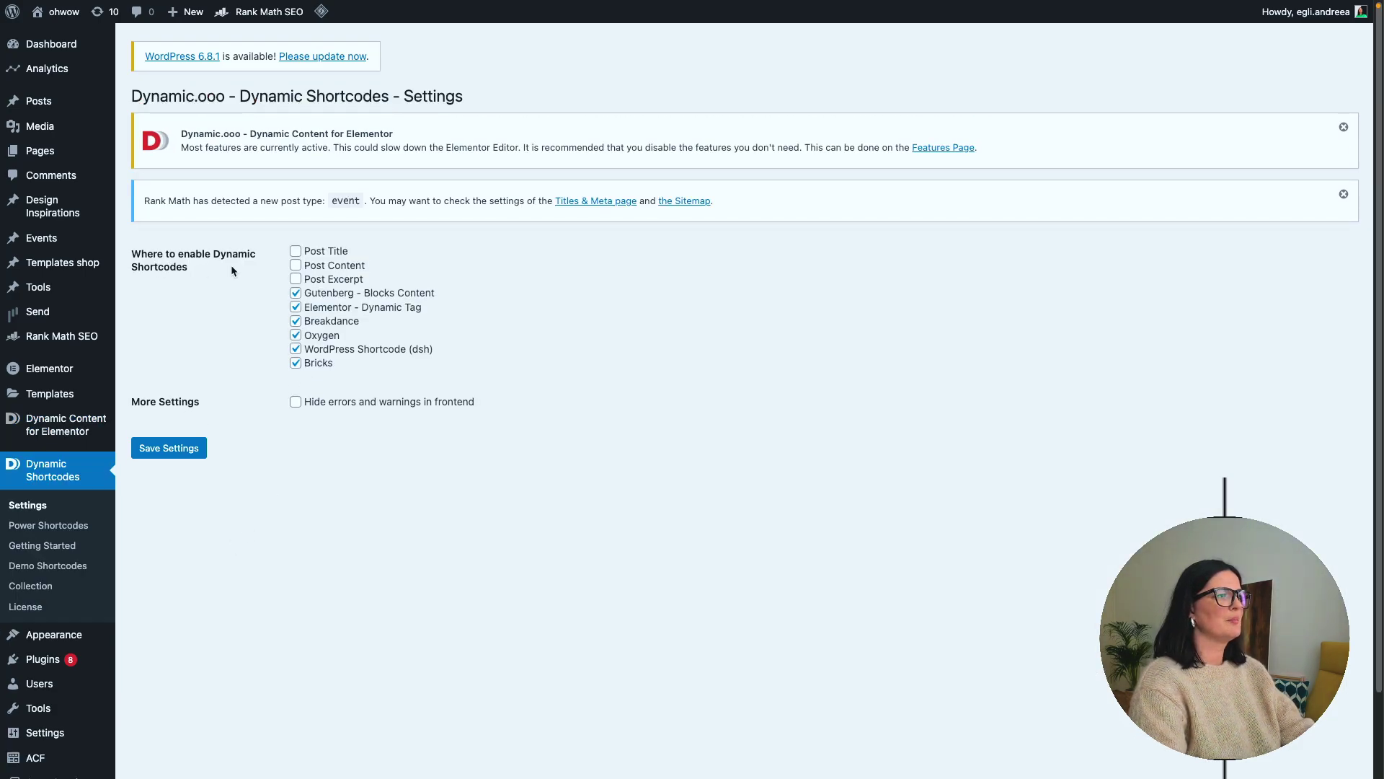
{"action": "left_click", "coordinate": [296, 252]}
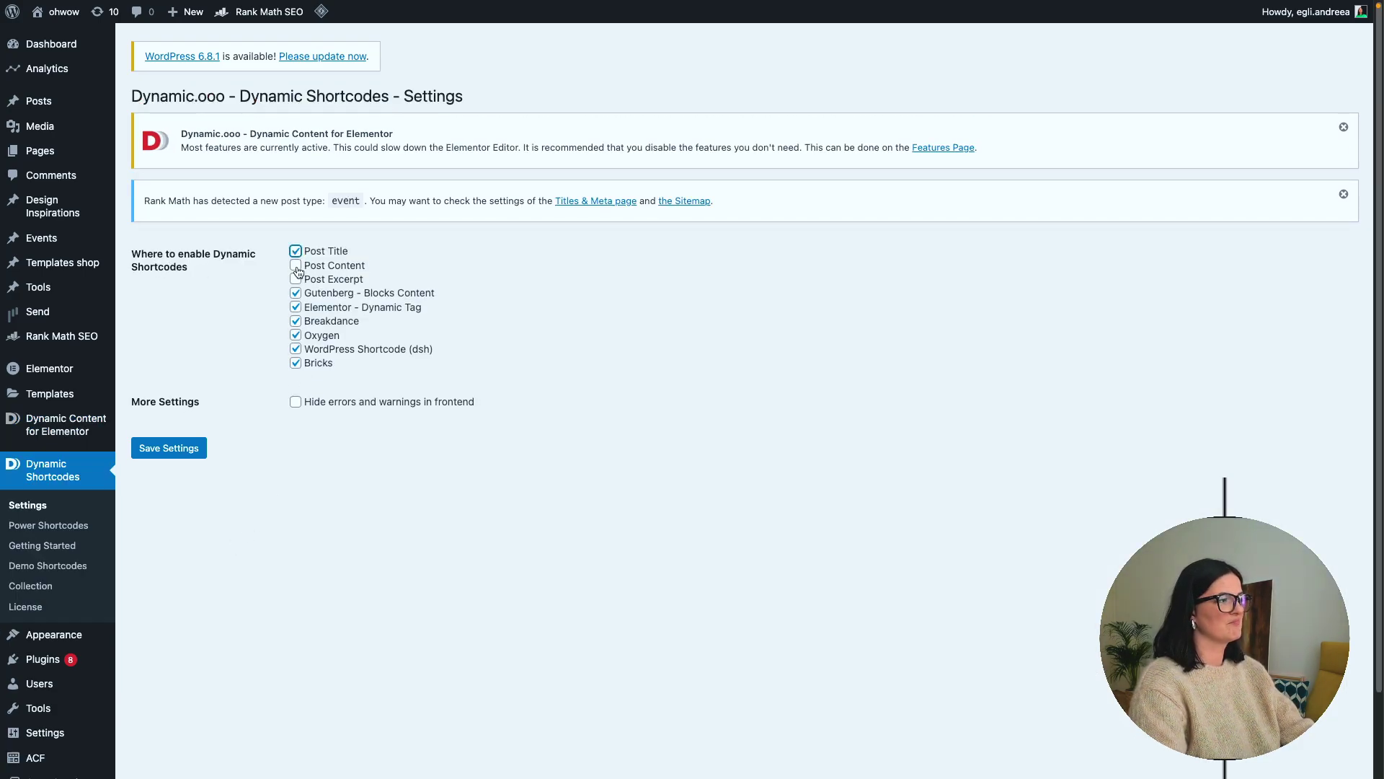
{"action": "left_click", "coordinate": [296, 266]}
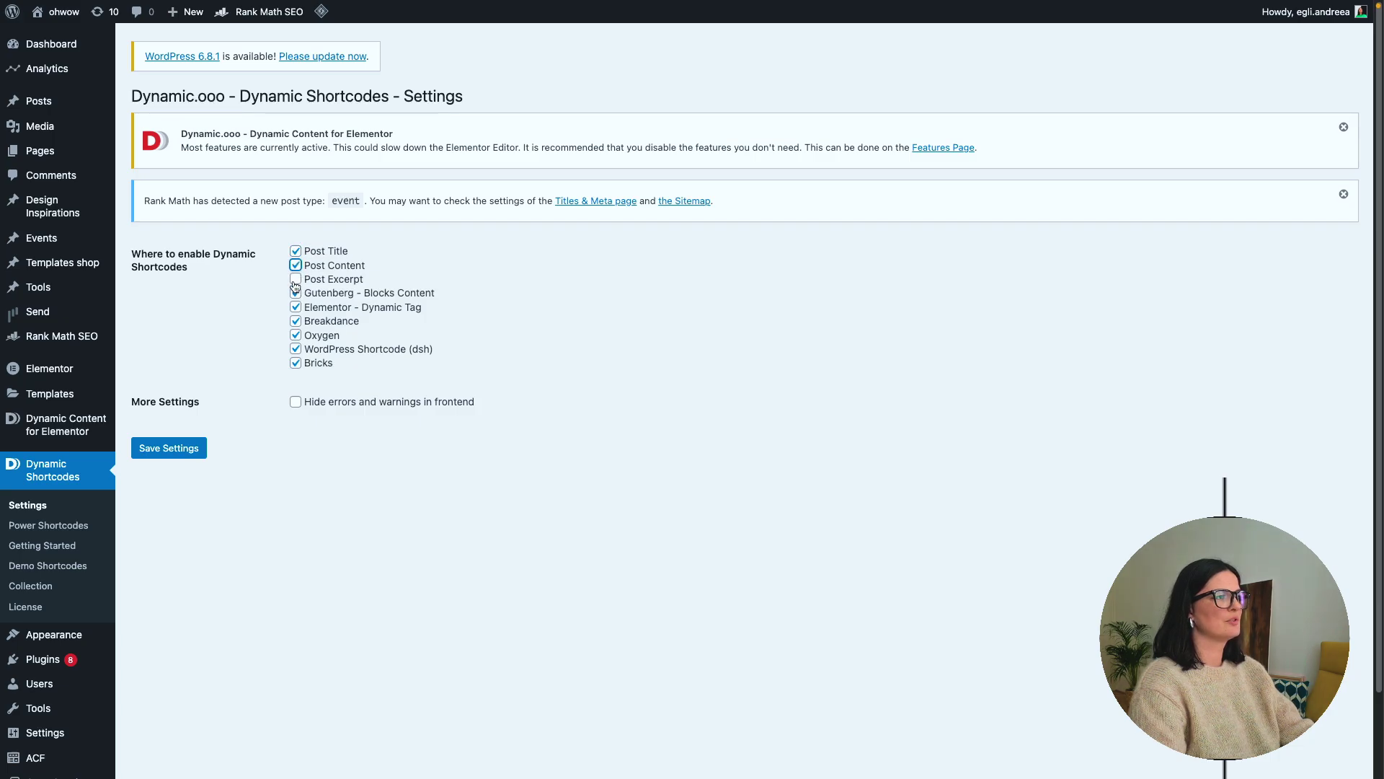
{"action": "left_click", "coordinate": [296, 279]}
{"action": "left_click", "coordinate": [169, 448]}
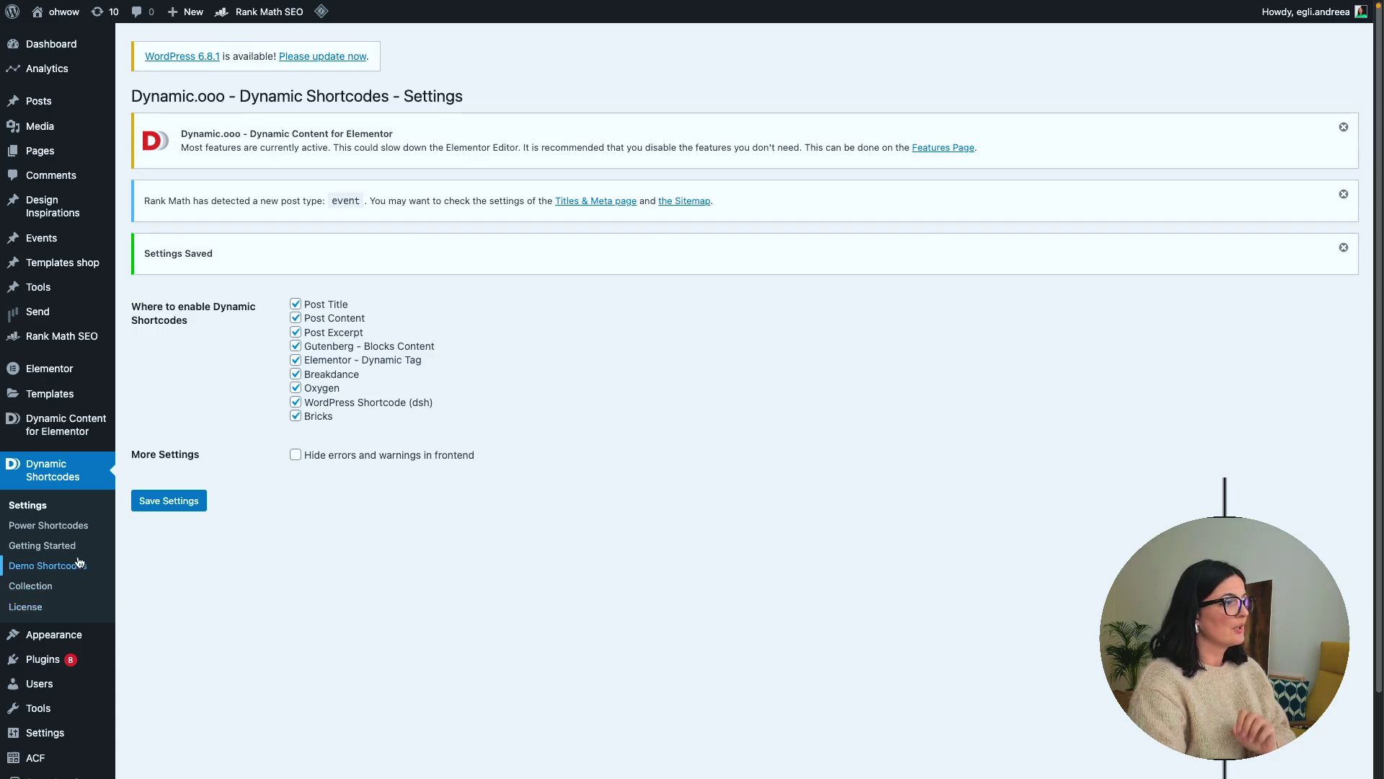
- View the Dynamic Shortcodes Getting Started guide, then go to the Integrations page of Dynamic Content for Elementor
{"action": "left_click", "coordinate": [58, 546]}
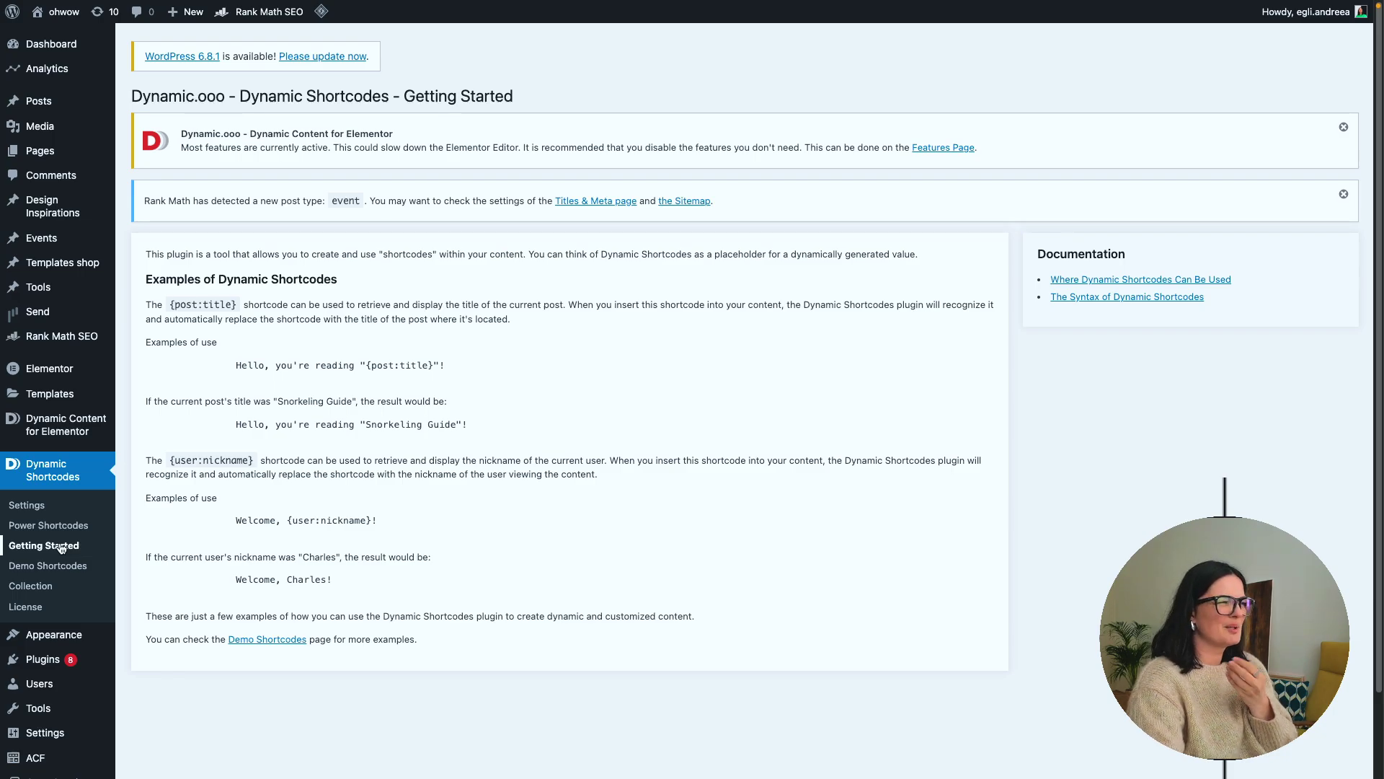
{"action": "mouse_move", "coordinate": [59, 428]}
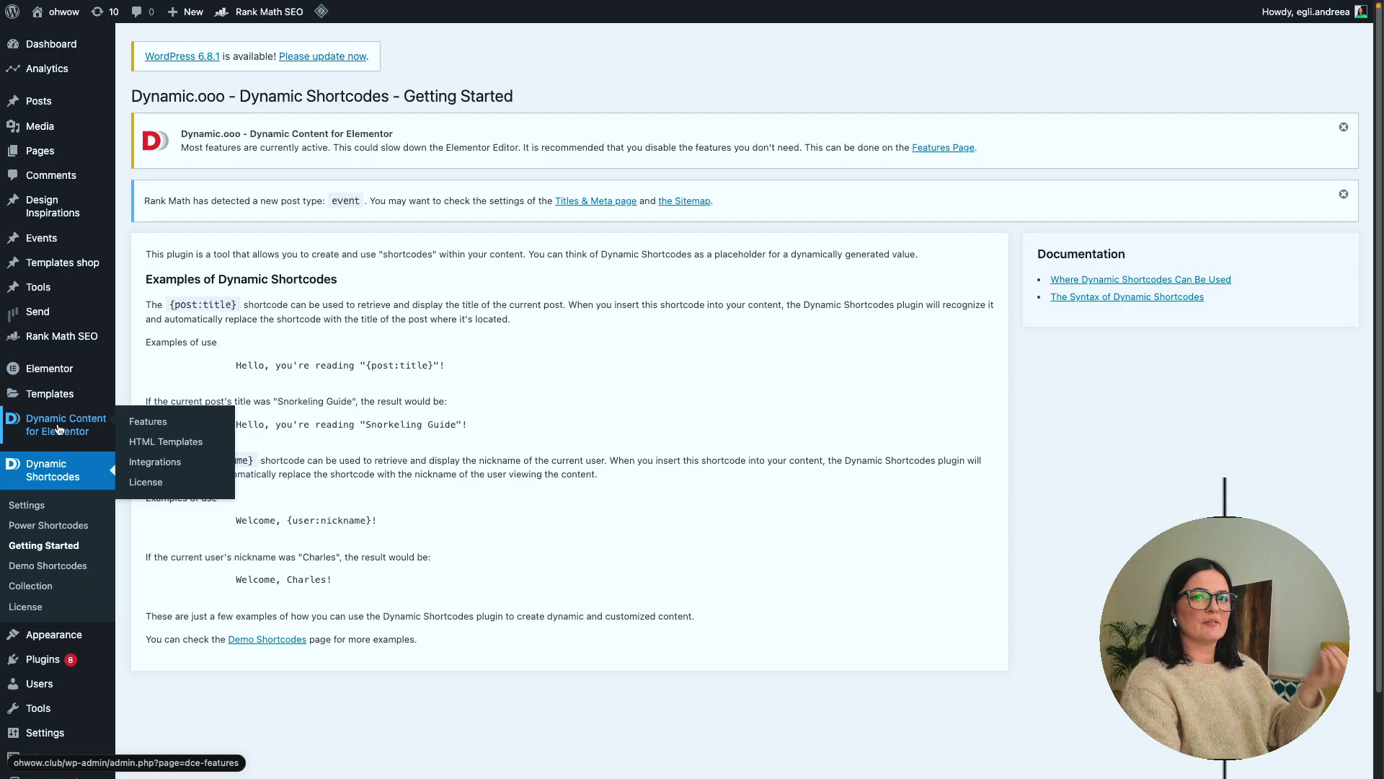
{"action": "left_click", "coordinate": [59, 429]}
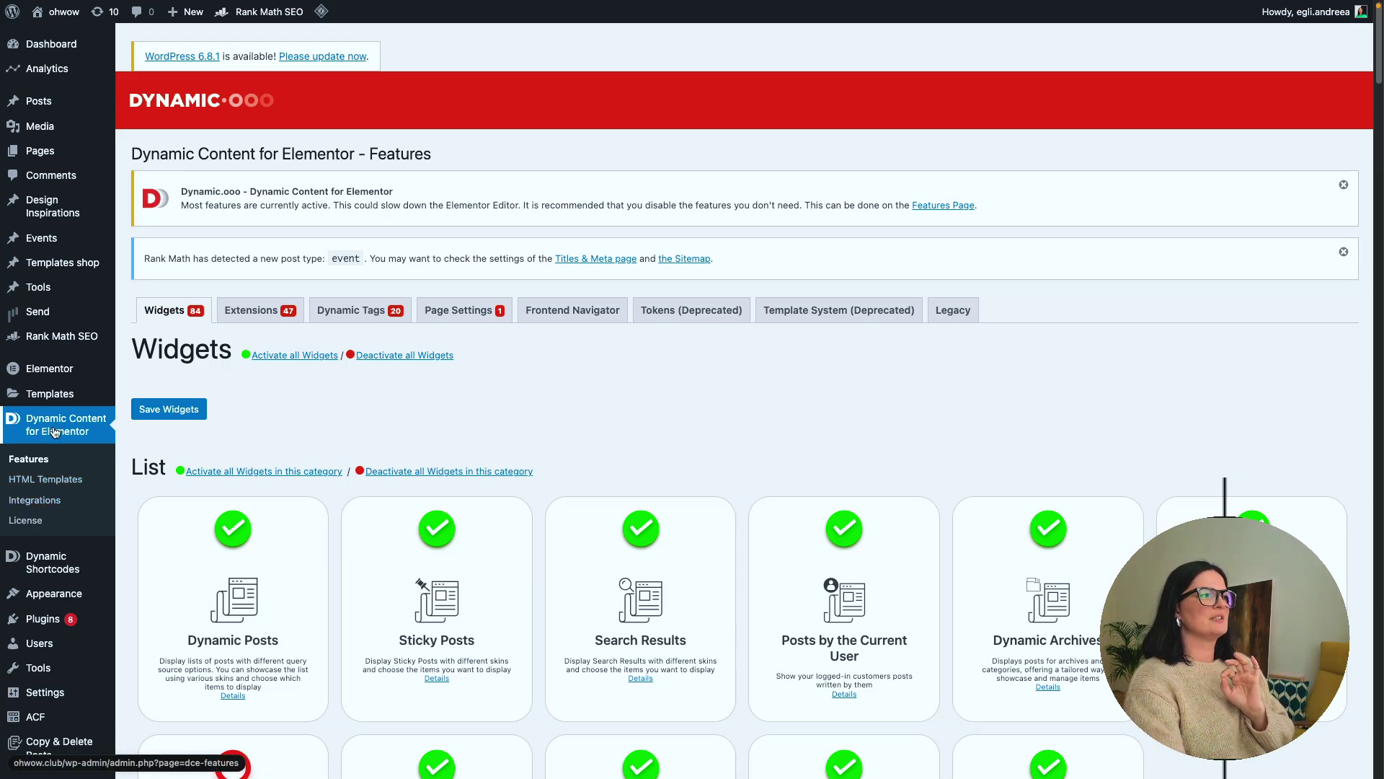
{"action": "left_click", "coordinate": [46, 504]}
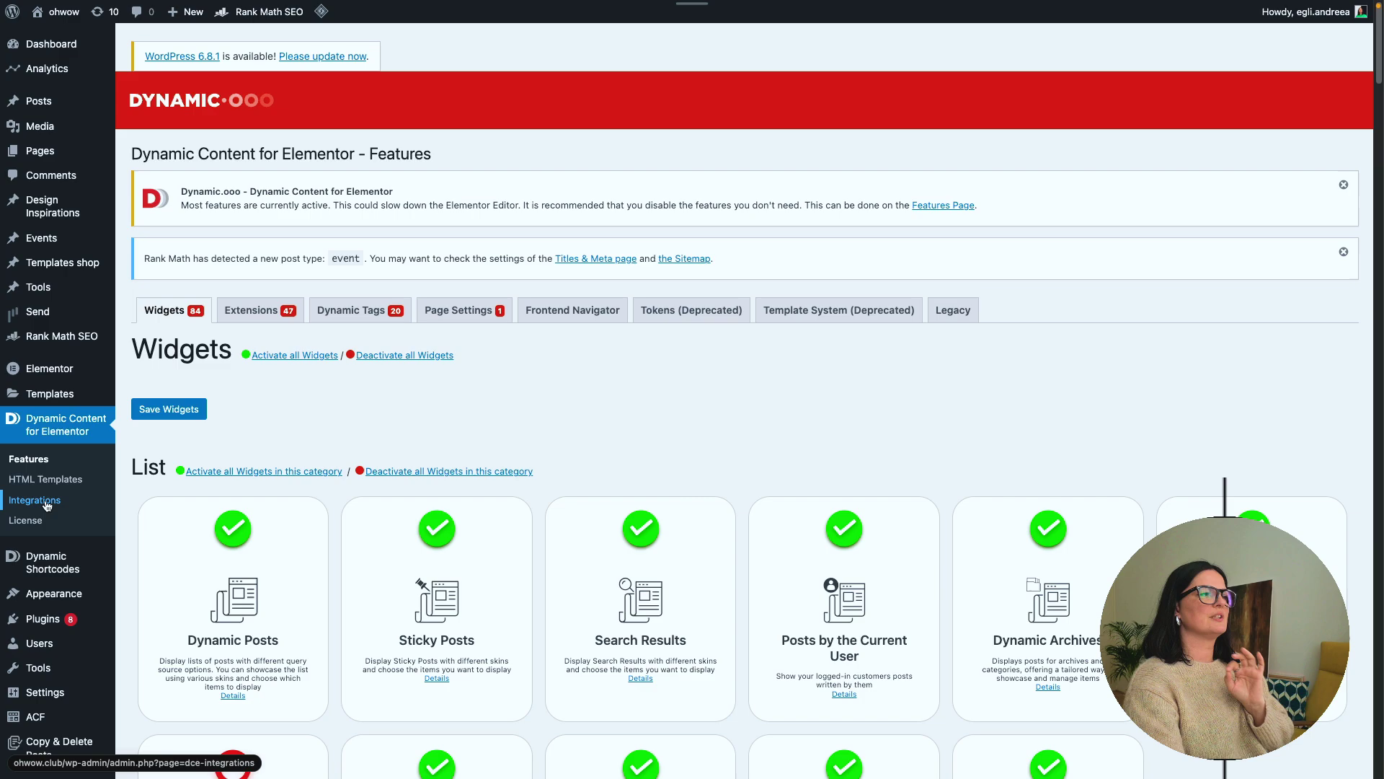
- Look up how to get a Google Maps API key on Google and expand the AI overview
{"action": "left_click", "coordinate": [316, 373]}
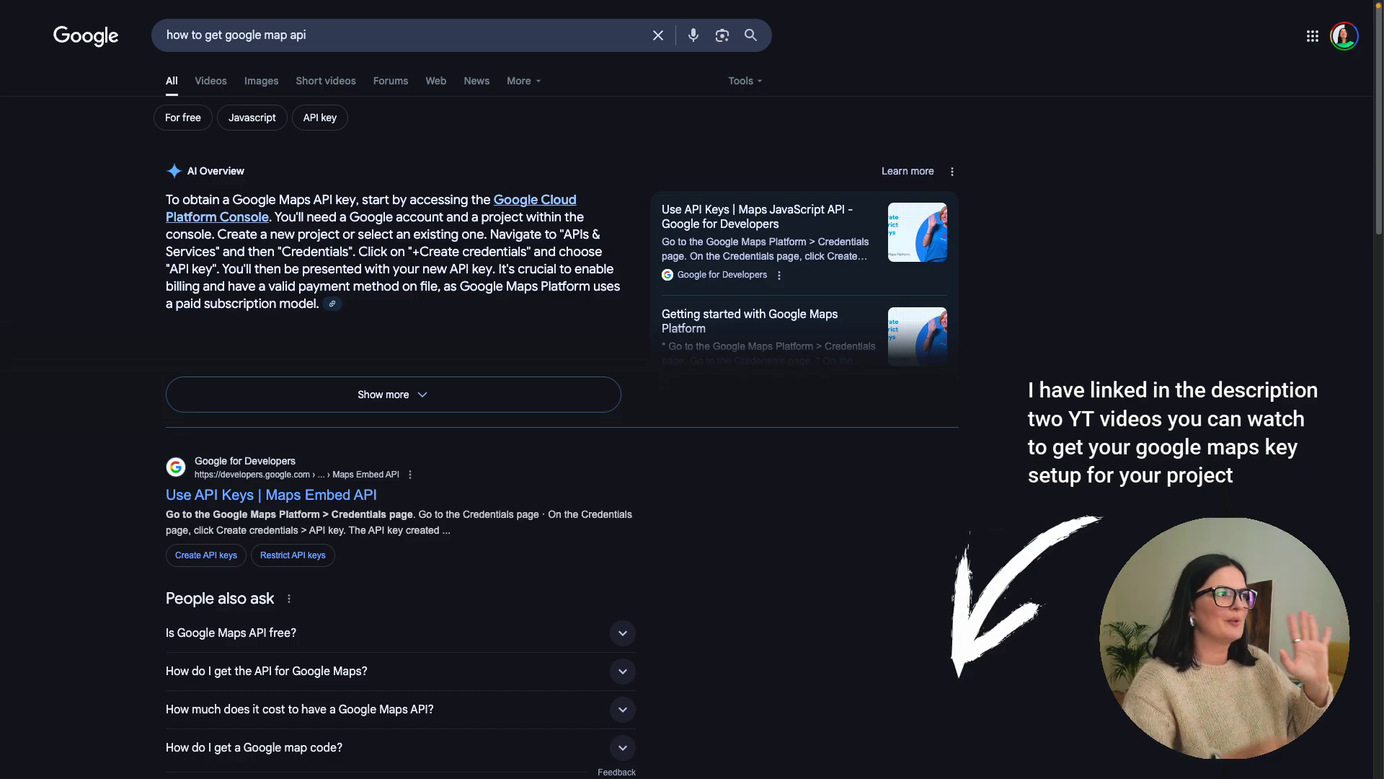
{"action": "left_click", "coordinate": [408, 398]}
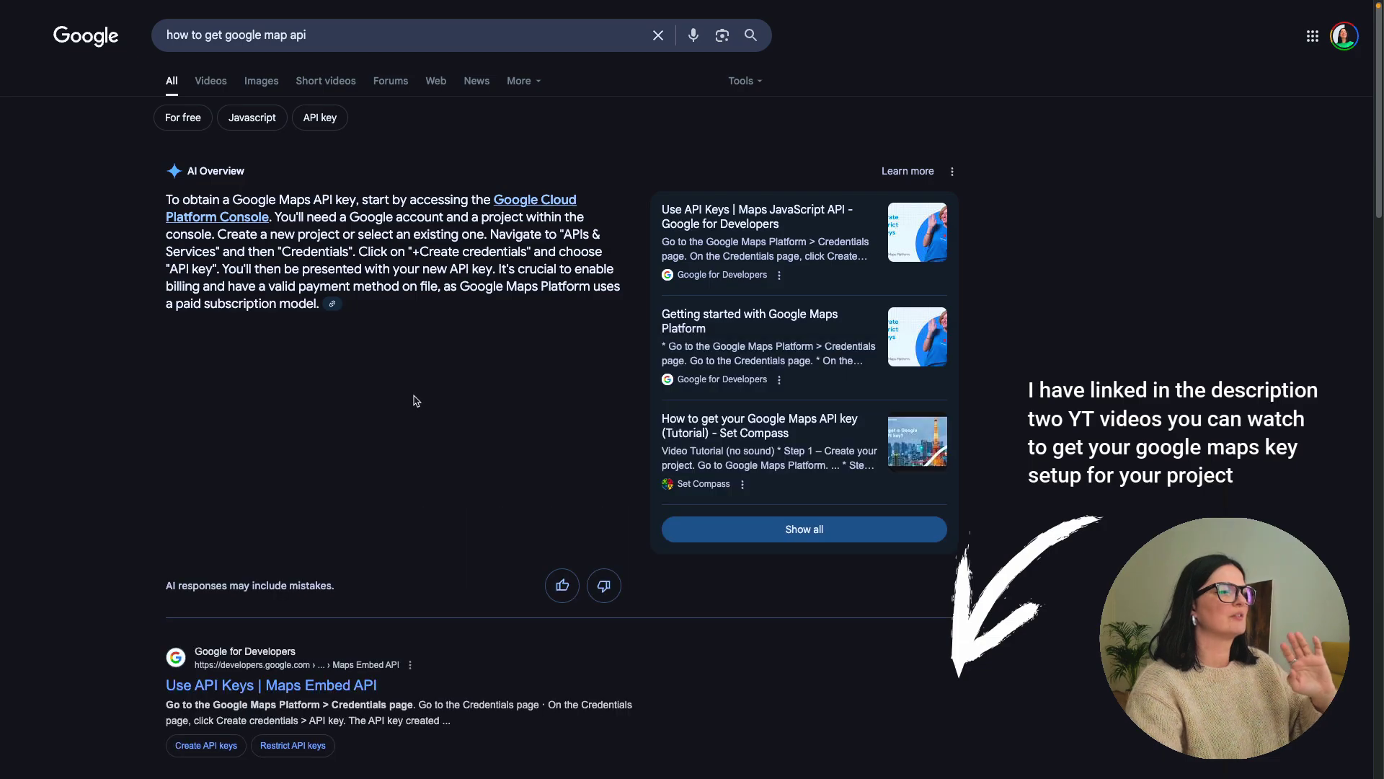
{"action": "triple_click", "coordinate": [261, 35]}
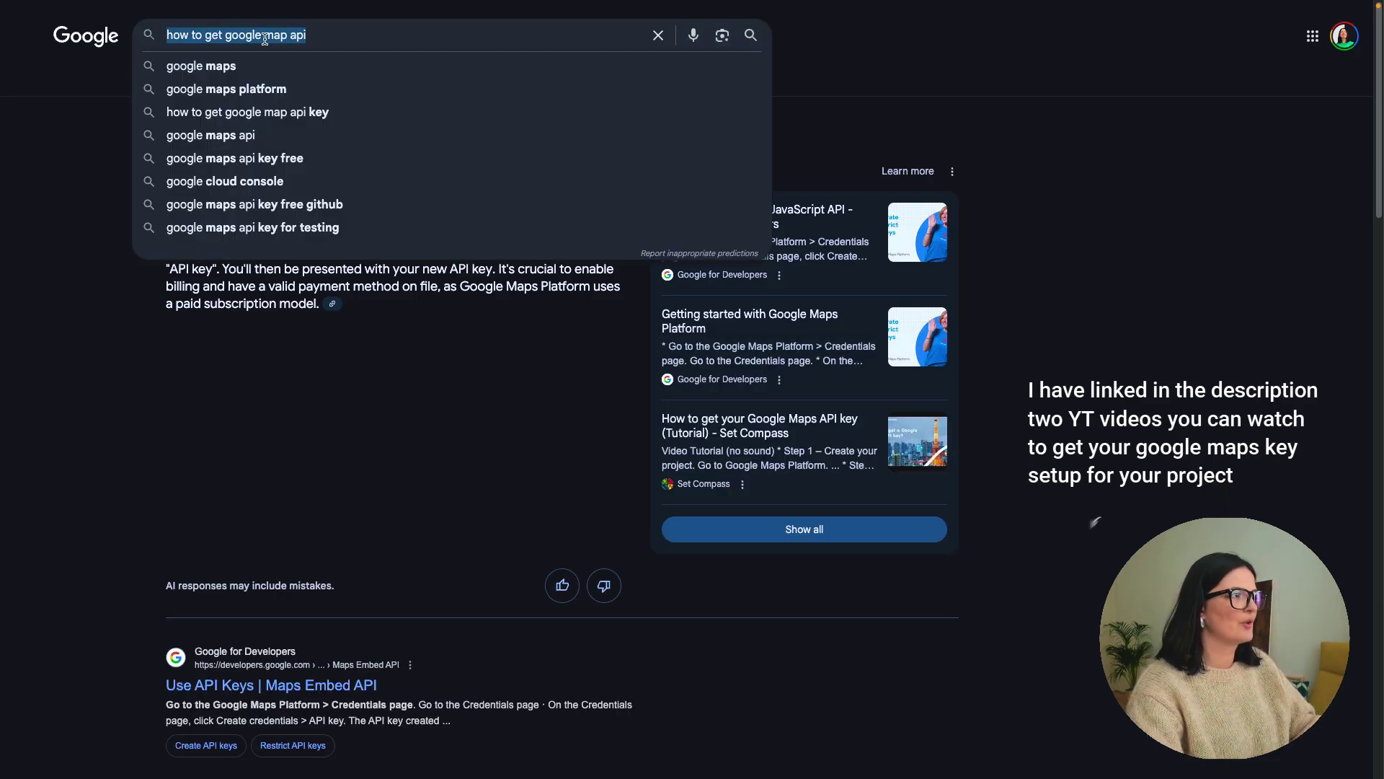
{"action": "left_click", "coordinate": [109, 341]}
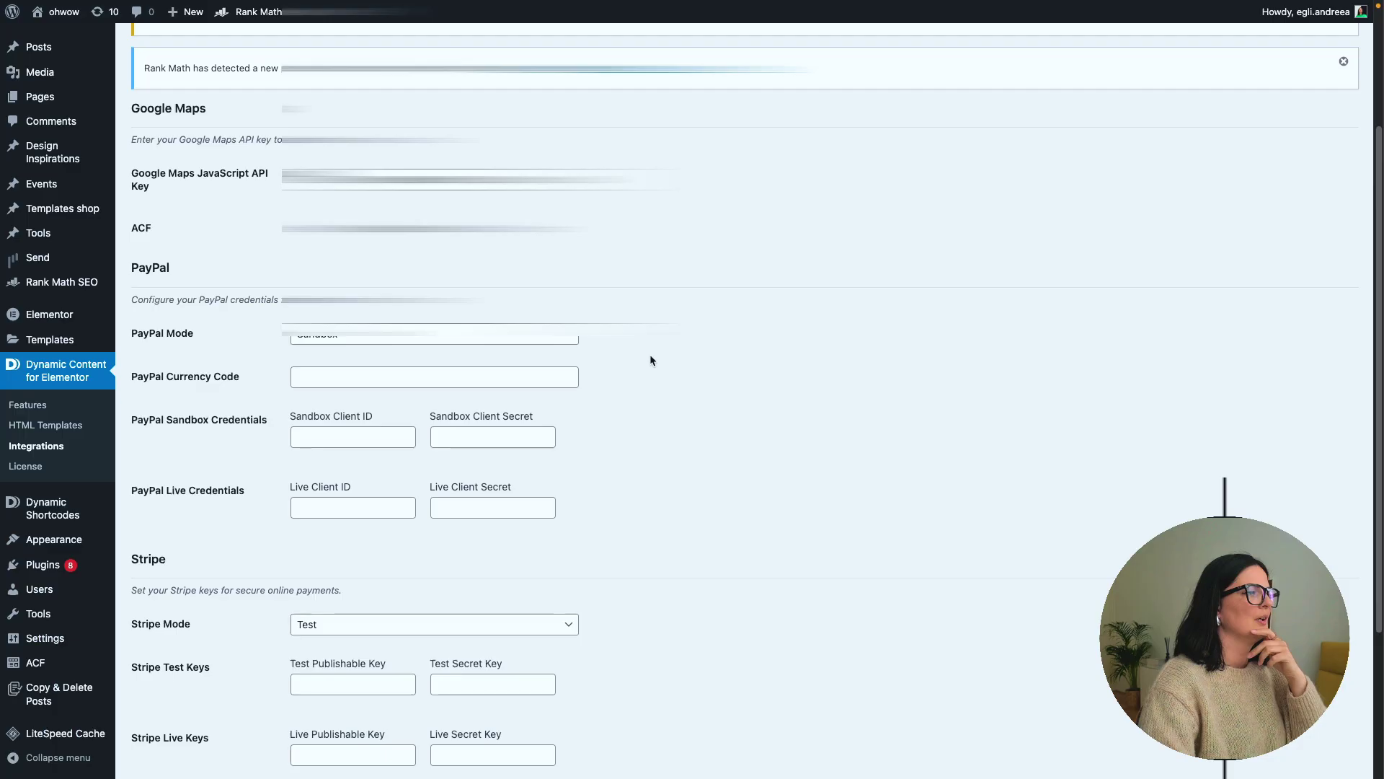
- Save the integrations with the Google Maps API key and enable setting this API also in the ACF configuration
{"action": "scroll", "coordinate": [705, 430], "scroll_direction": "down", "scroll_amount": 3}
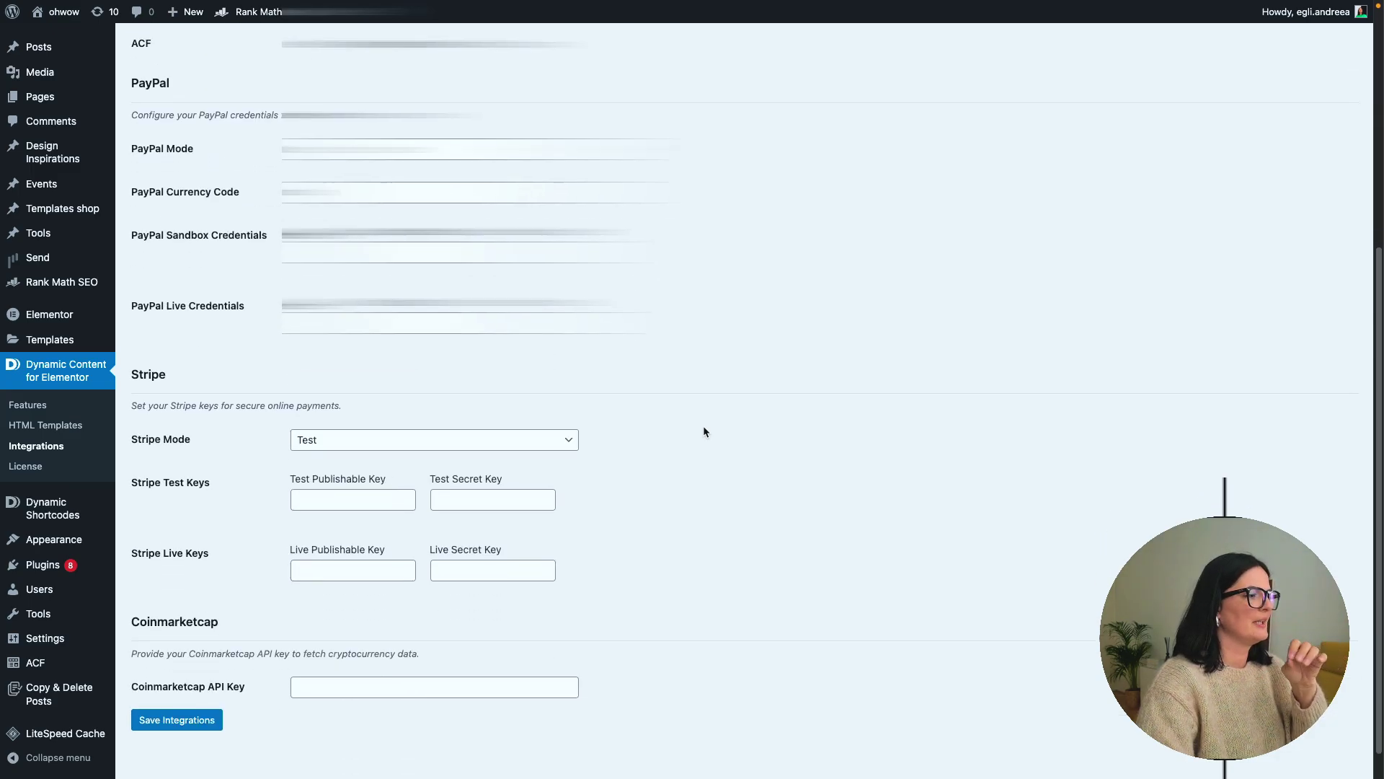
{"action": "left_click", "coordinate": [221, 688]}
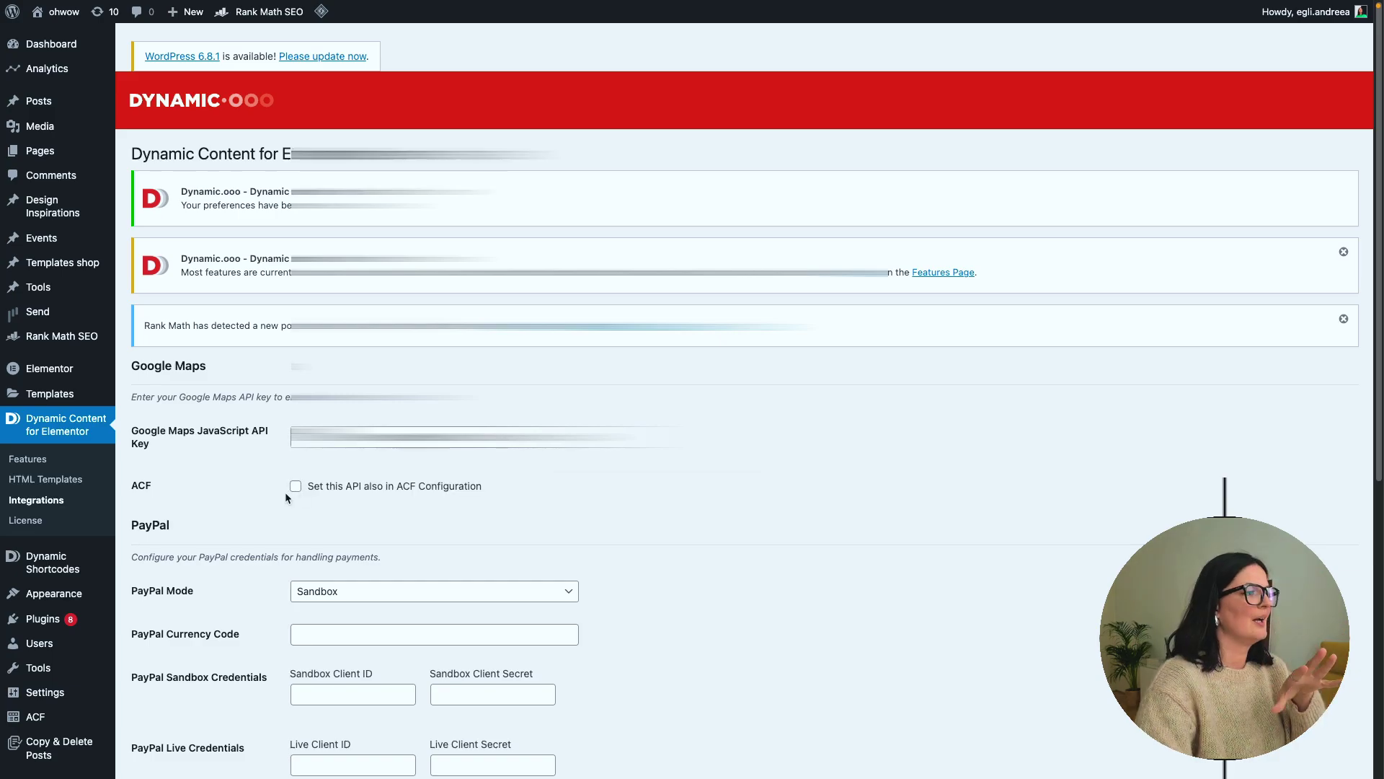
{"action": "left_click", "coordinate": [296, 486]}
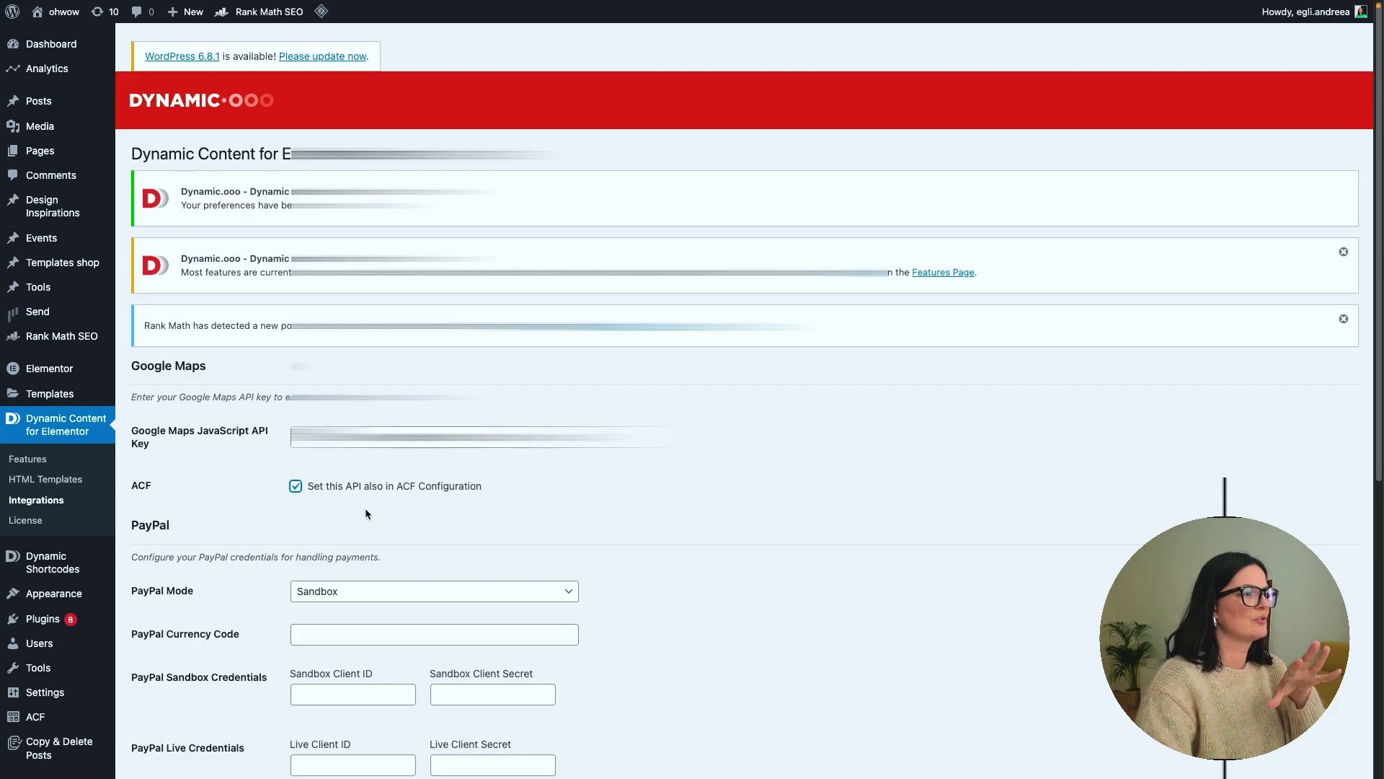
{"action": "scroll", "coordinate": [385, 516], "scroll_direction": "down", "scroll_amount": 1}
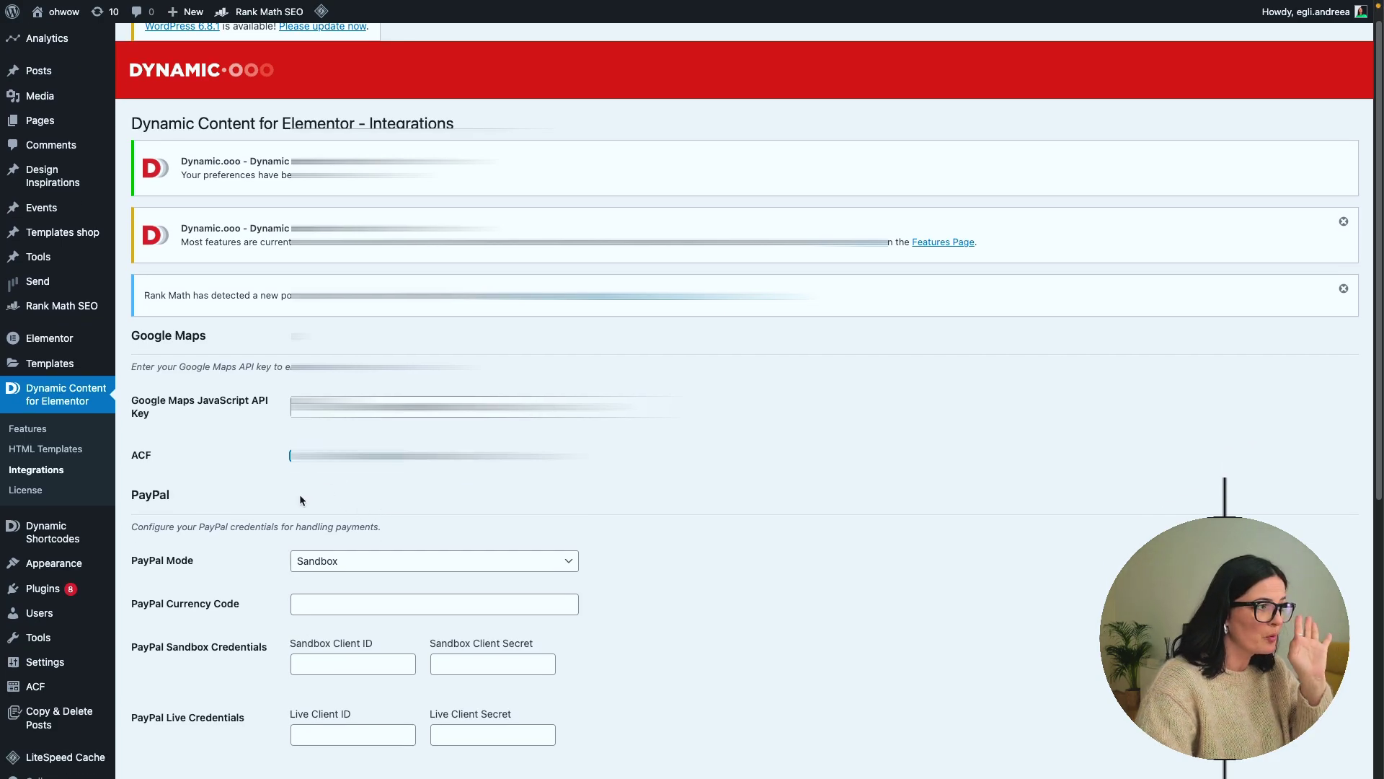
{"action": "scroll", "coordinate": [300, 495], "scroll_direction": "down", "scroll_amount": 6}
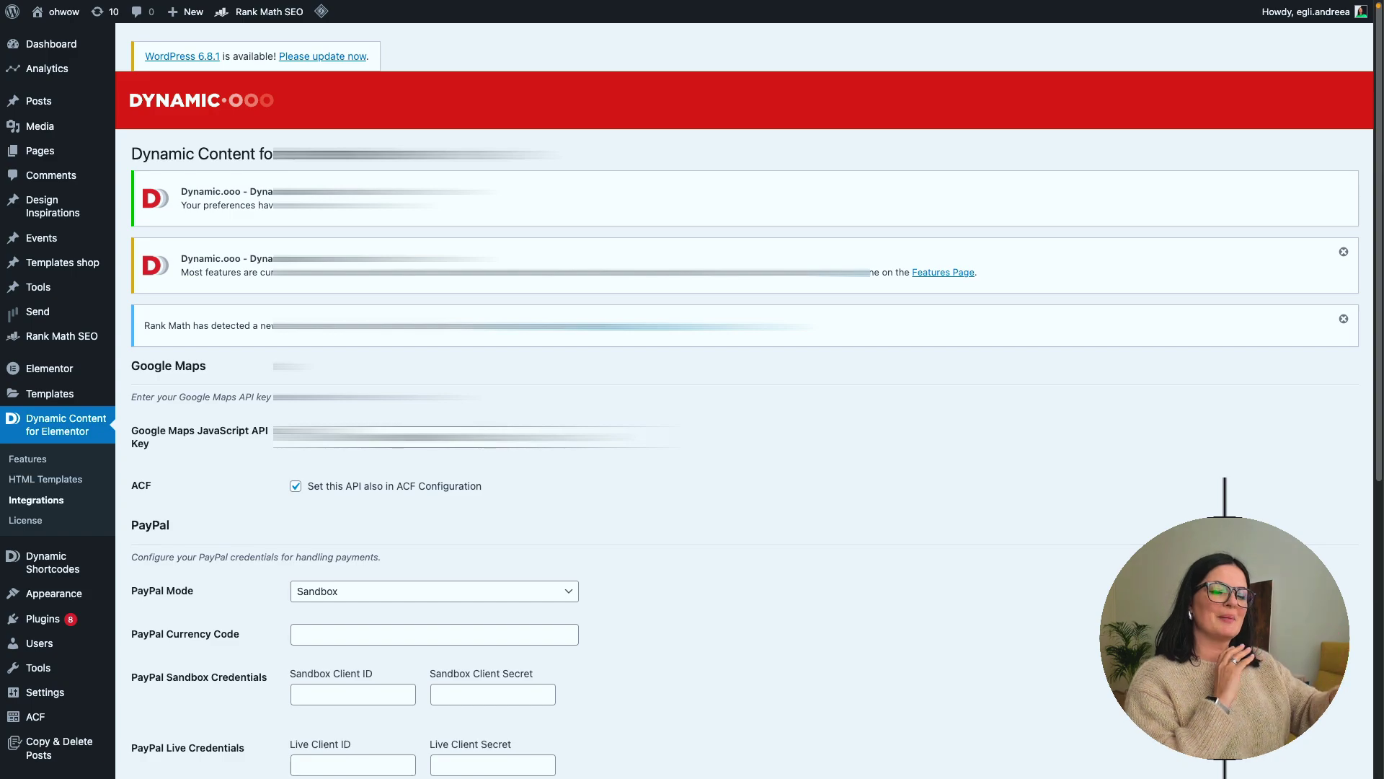
- Create a new Single Post template in the Theme Builder and dismiss the block library
{"action": "mouse_move", "coordinate": [72, 394]}
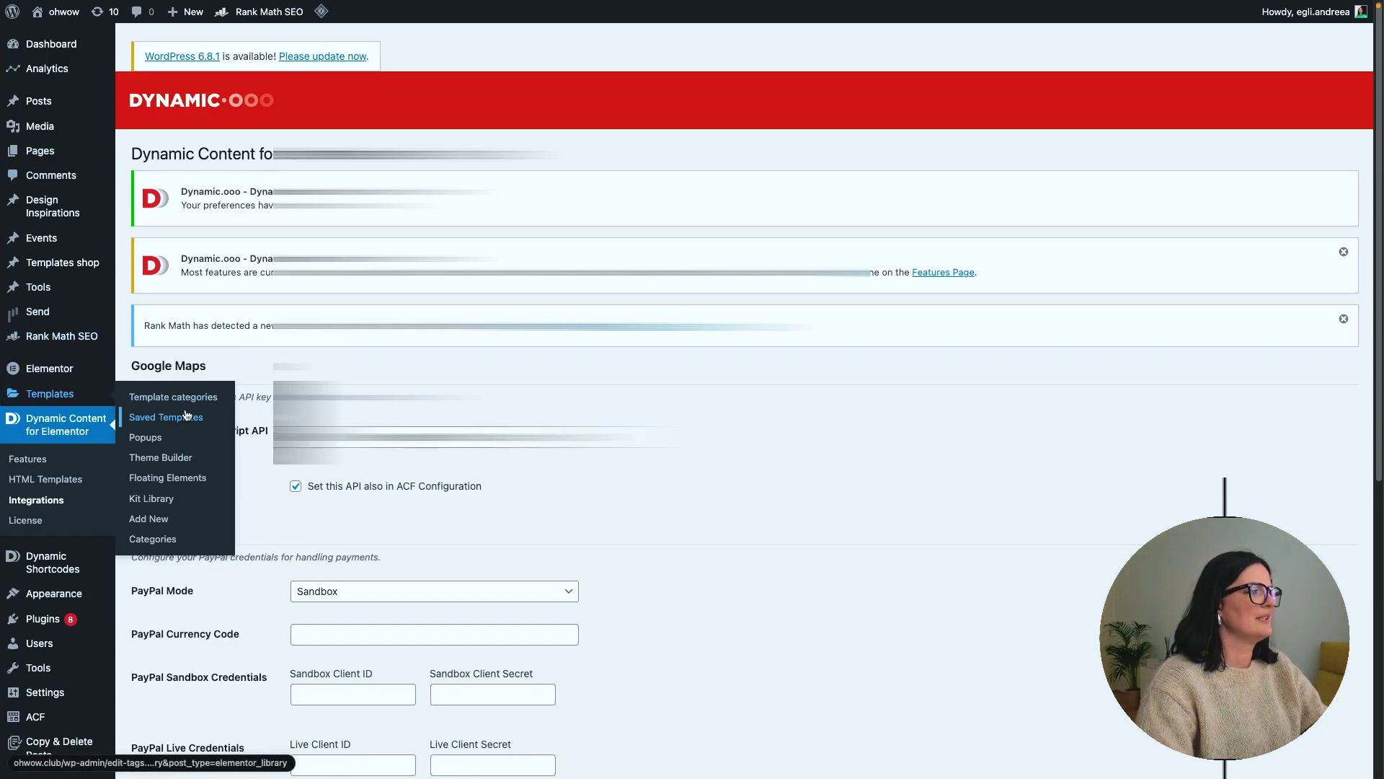
{"action": "left_click", "coordinate": [161, 459]}
{"action": "left_click", "coordinate": [71, 228]}
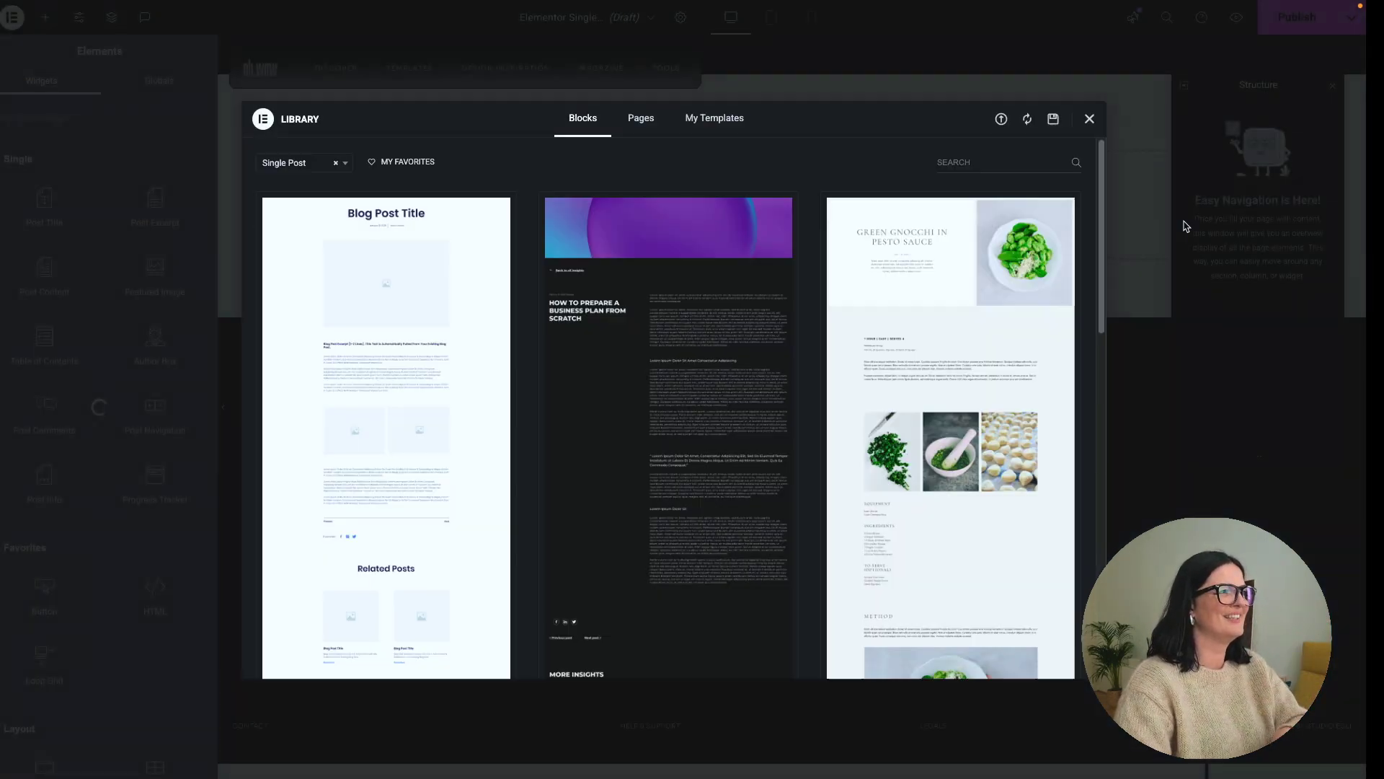
{"action": "left_click", "coordinate": [1089, 118]}
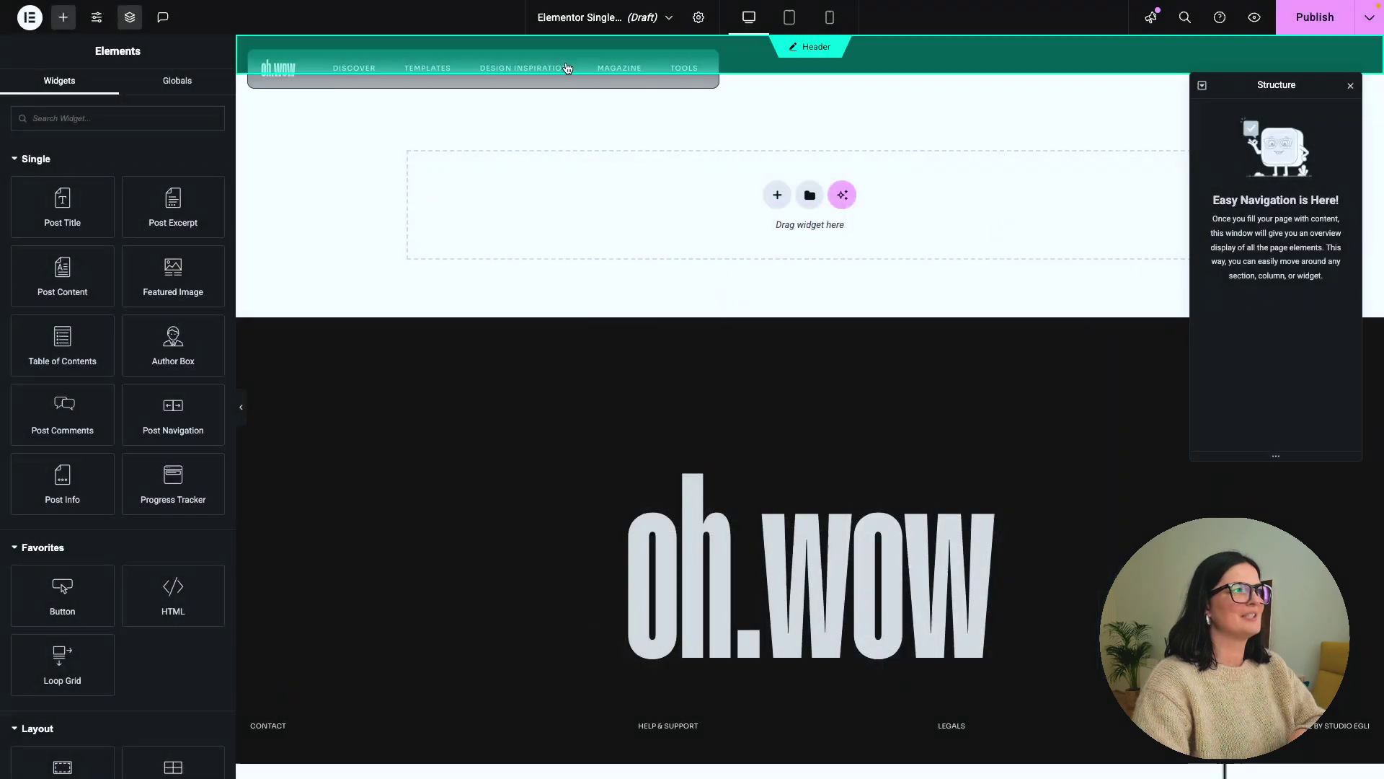
- Set the template's title to "events single post" in its settings
{"action": "left_click", "coordinate": [698, 17]}
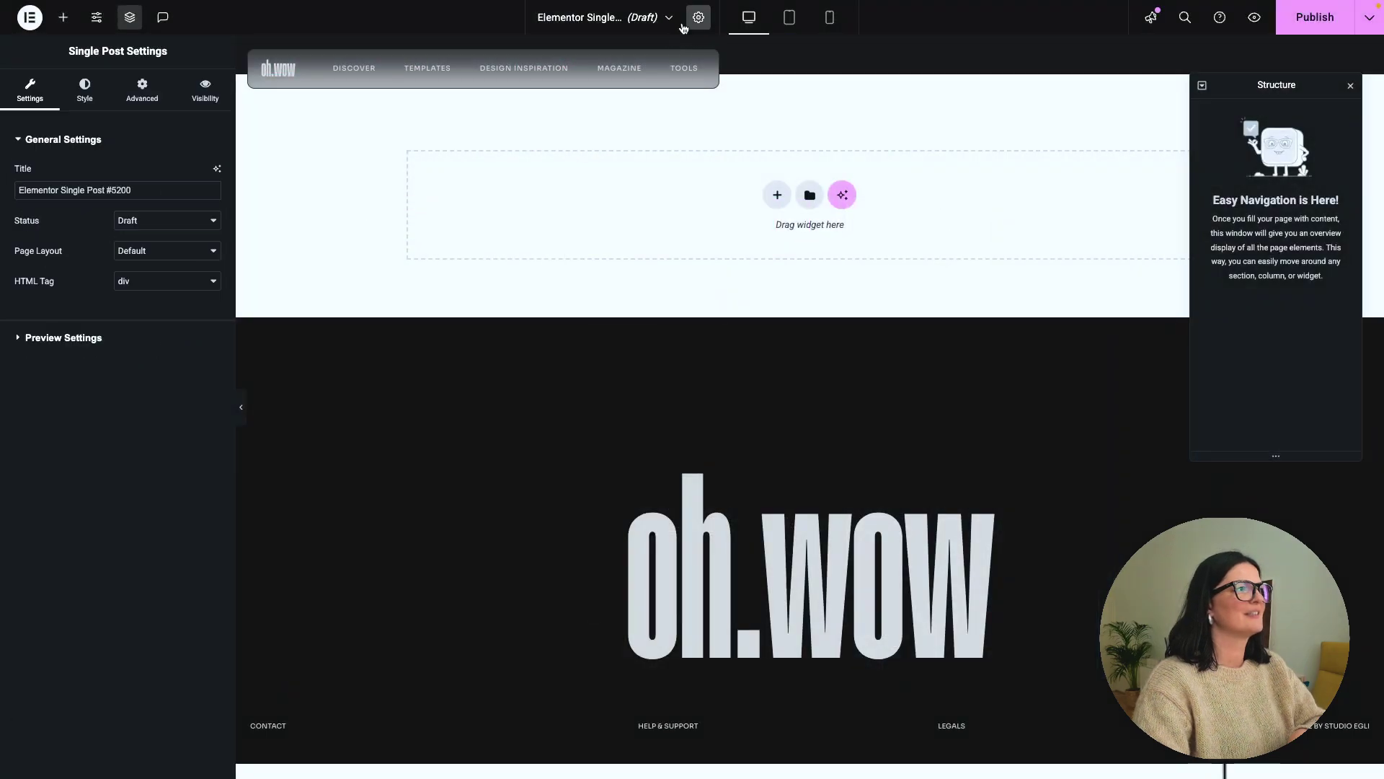
{"action": "triple_click", "coordinate": [140, 189]}
{"action": "type", "text": "ev"}
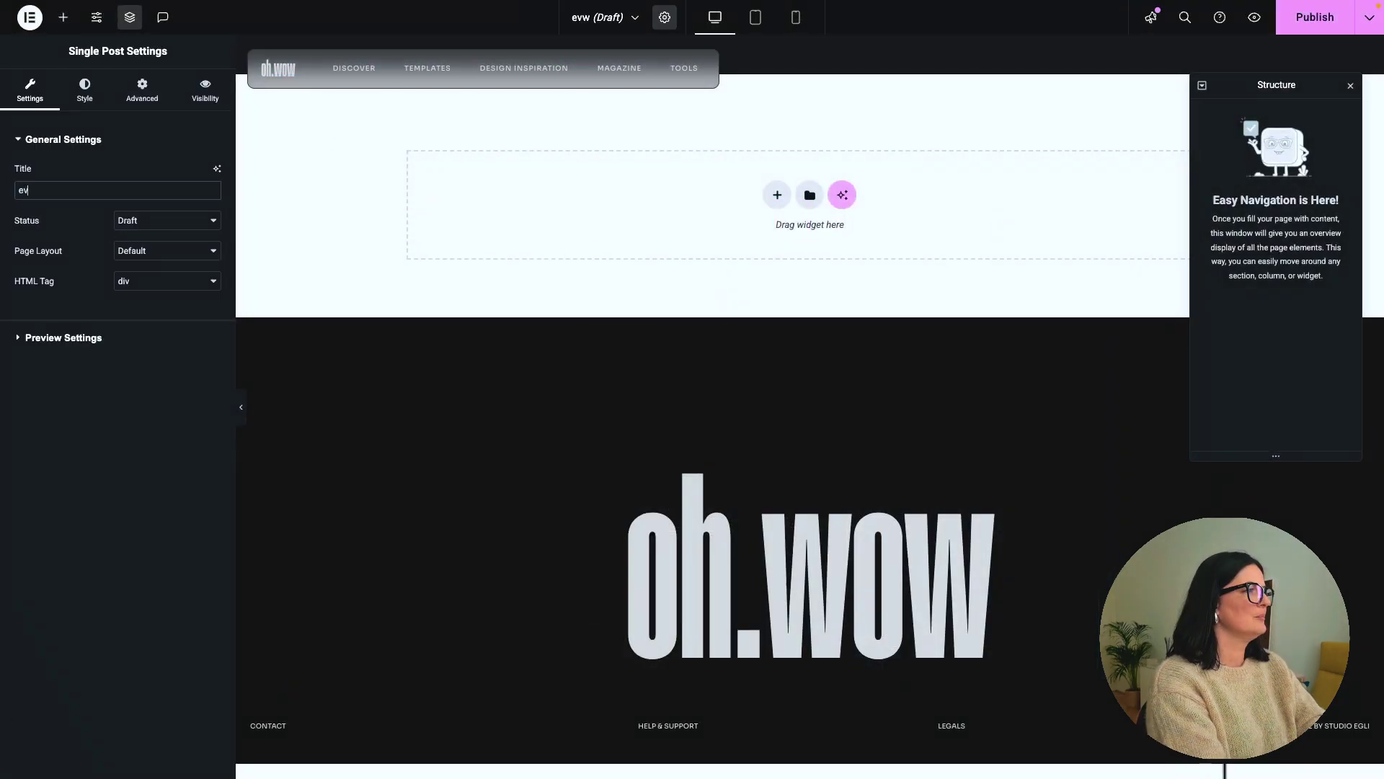
{"action": "type", "text": "ents singl"}
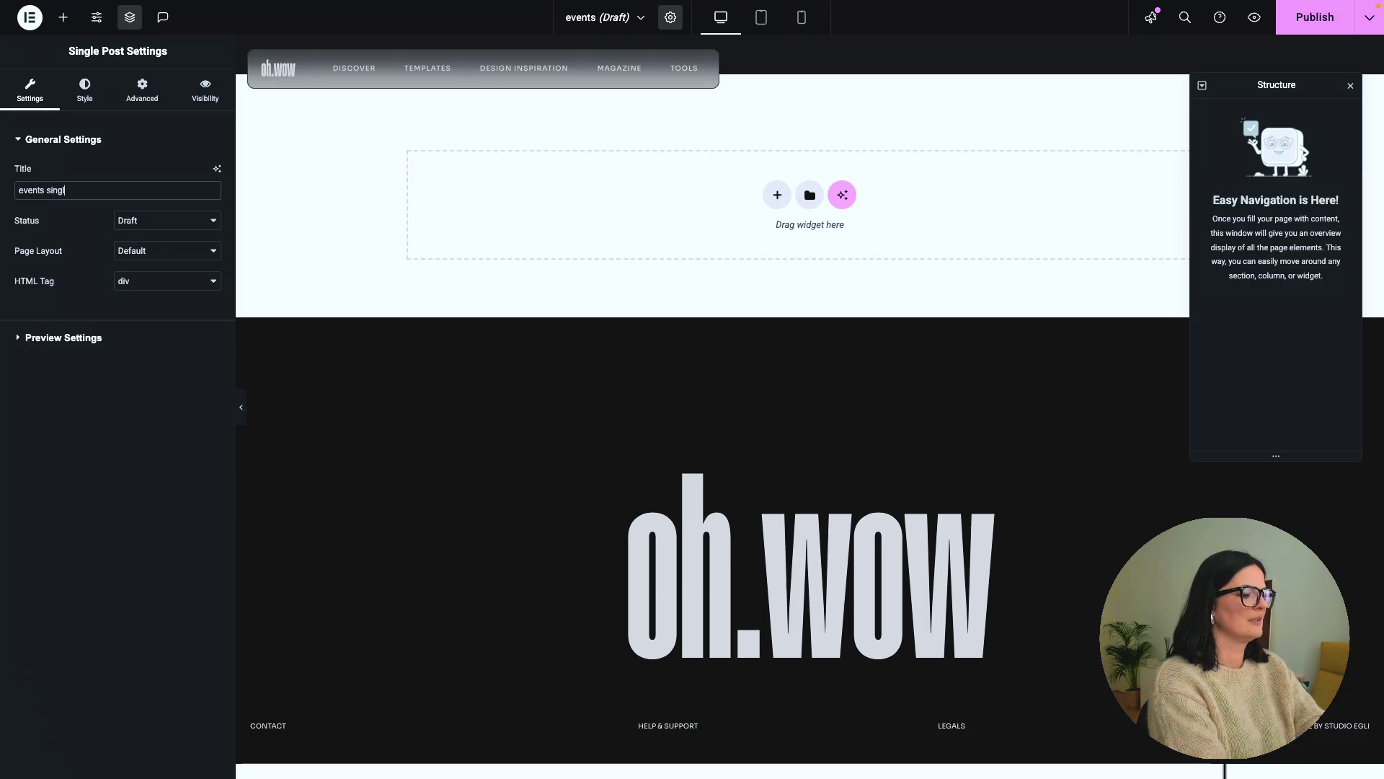
{"action": "type", "text": "e post"}
- Publish the template with a display condition that includes all Events
{"action": "left_click", "coordinate": [1309, 23]}
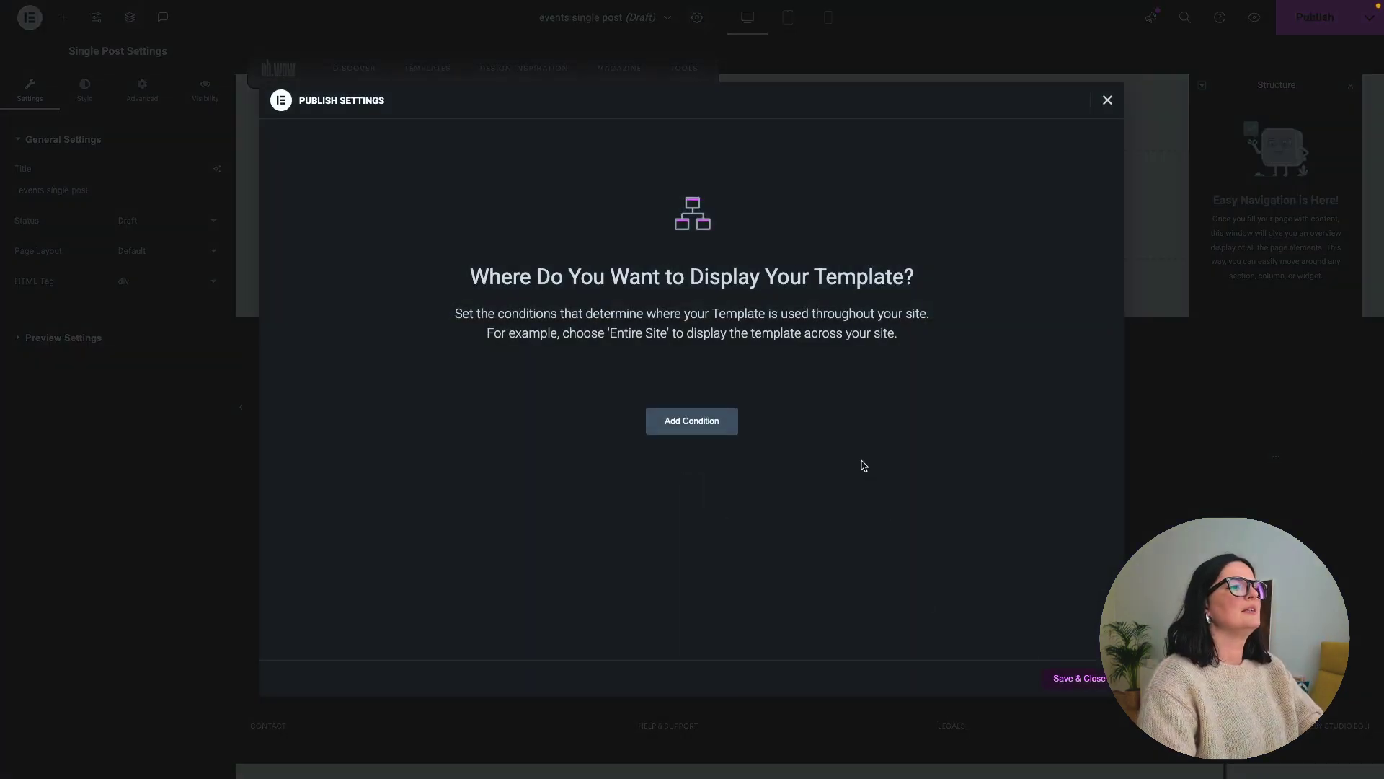
{"action": "left_click", "coordinate": [712, 425]}
{"action": "left_click", "coordinate": [653, 398]}
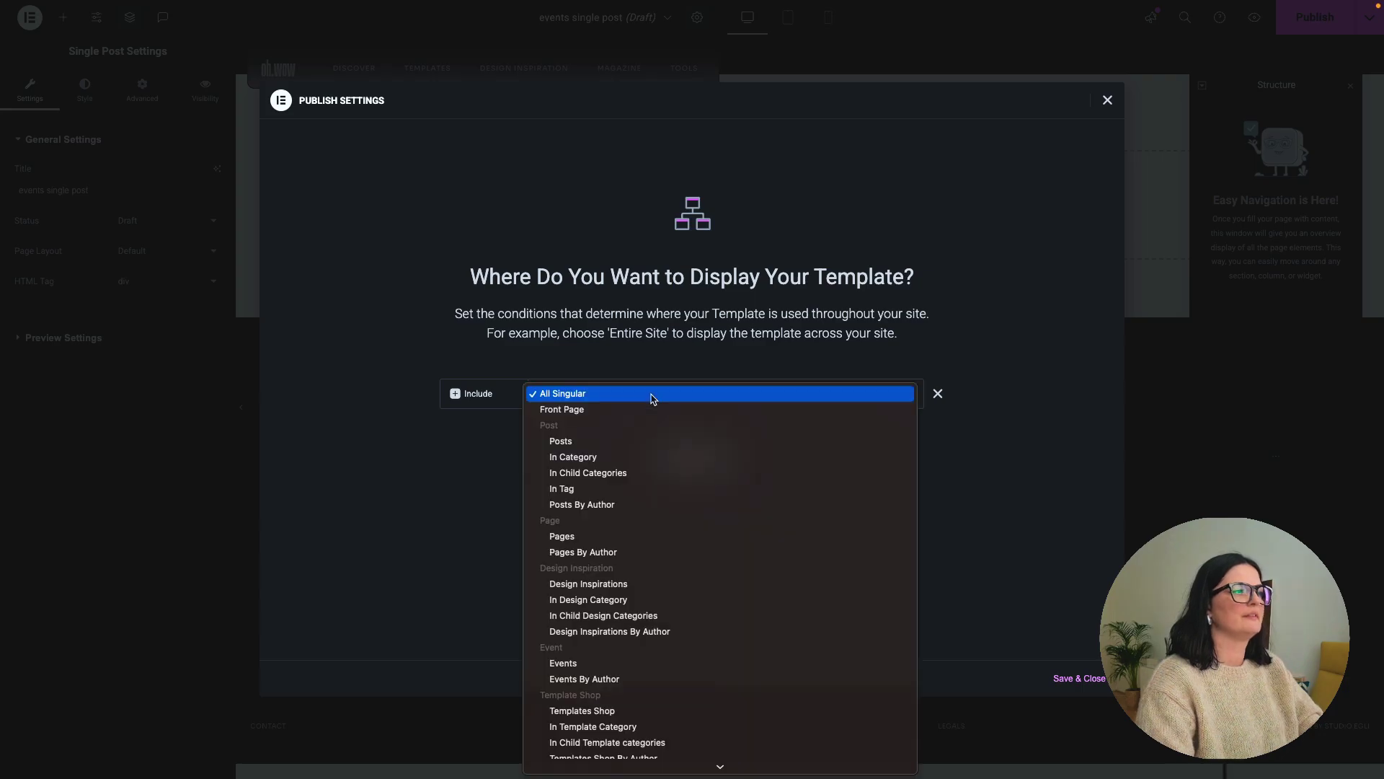
{"action": "scroll", "coordinate": [661, 633], "scroll_direction": "down", "scroll_amount": 5}
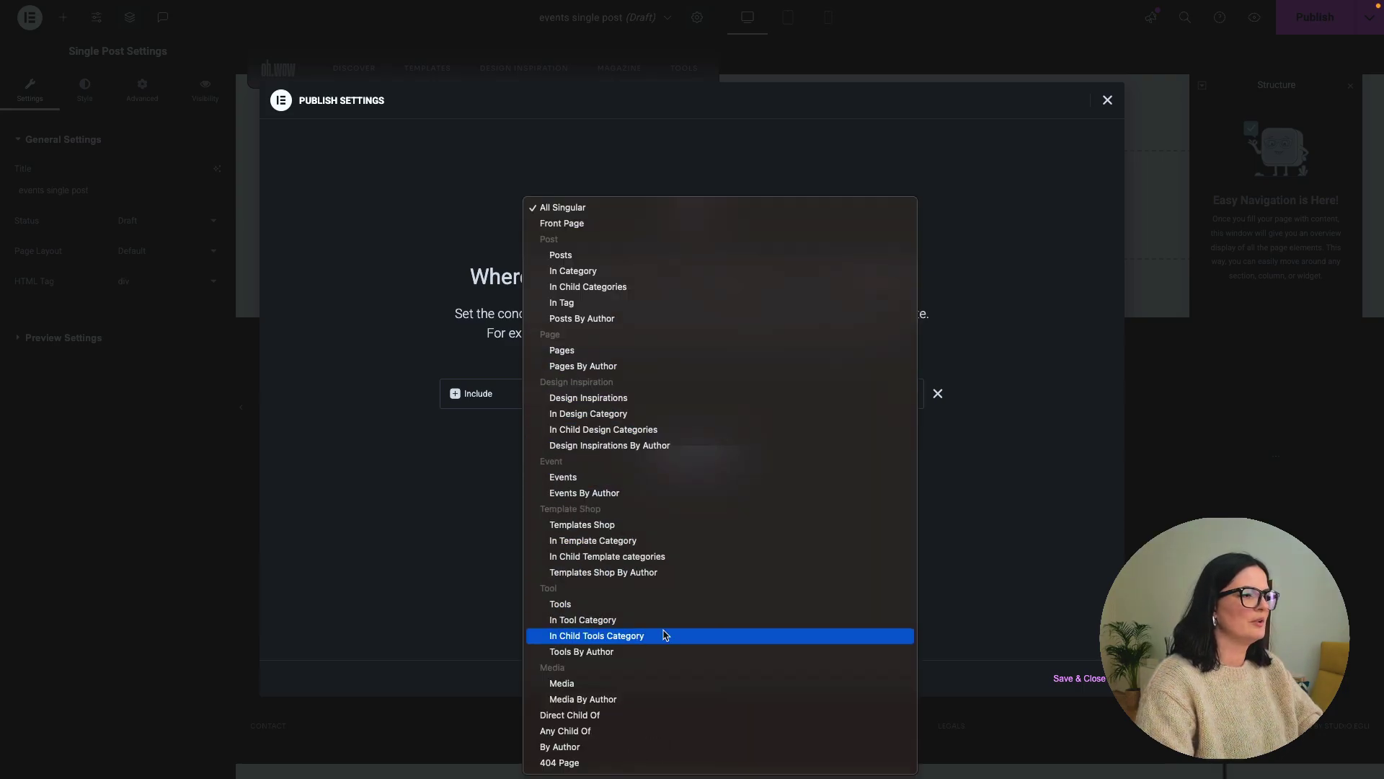
{"action": "left_click", "coordinate": [563, 476]}
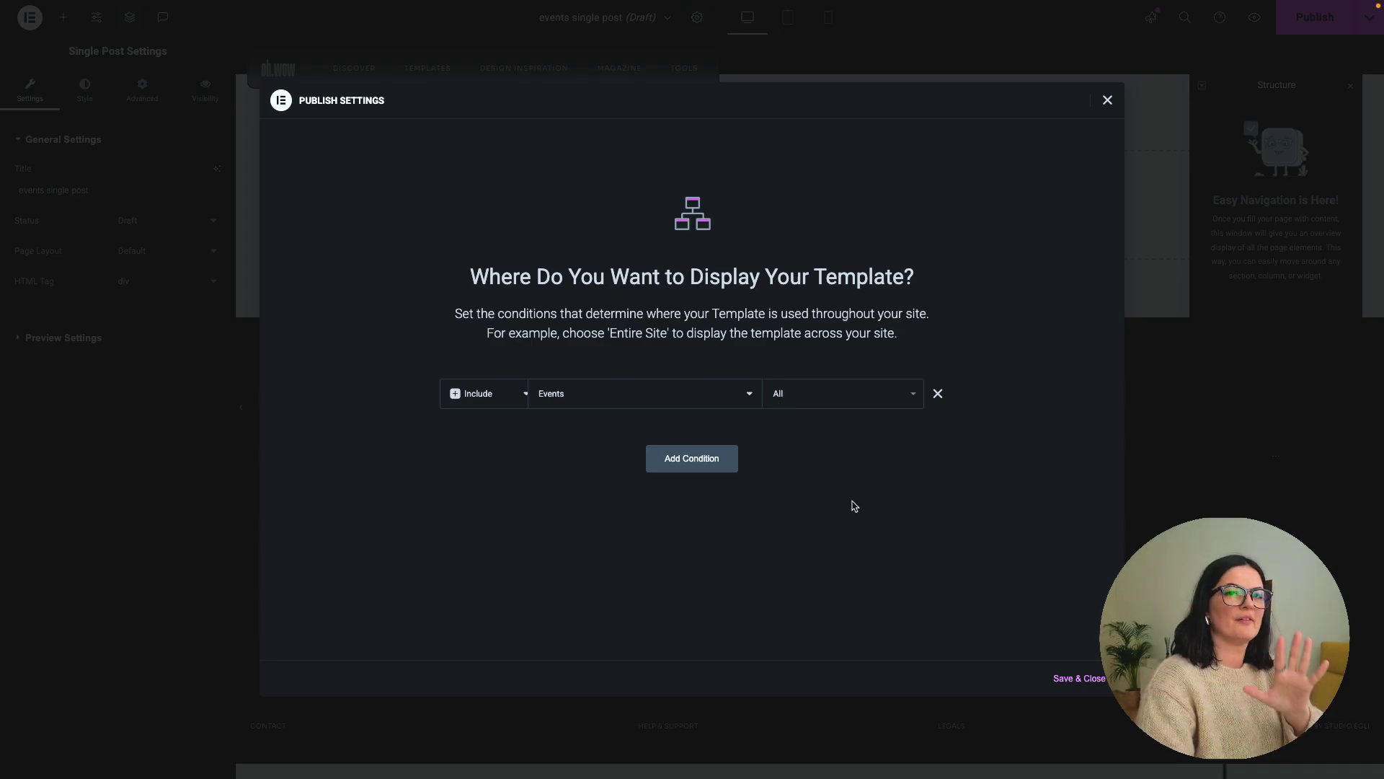
{"action": "left_click", "coordinate": [1074, 679]}
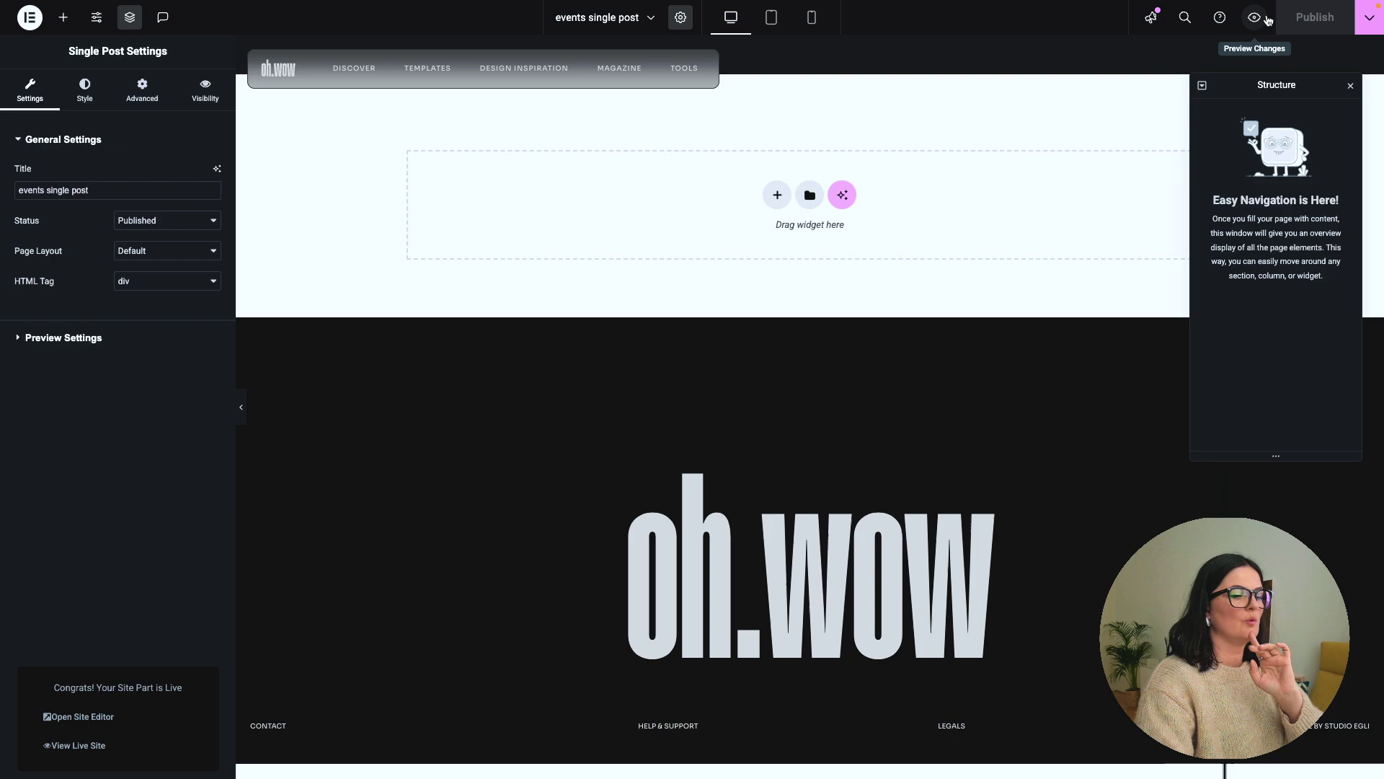
- Give the template body a classic background in the global color "black"
{"action": "left_click", "coordinate": [85, 94]}
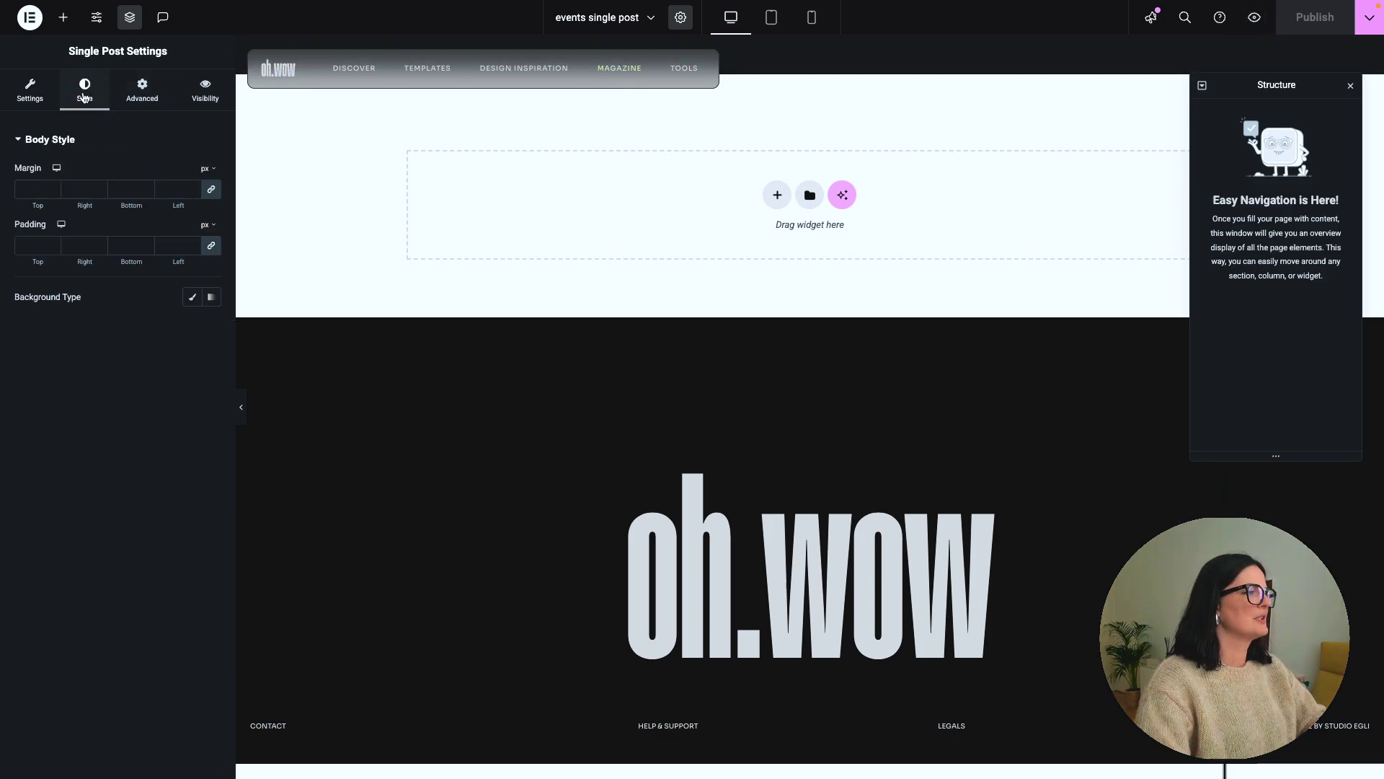
{"action": "left_click", "coordinate": [191, 298]}
{"action": "left_click", "coordinate": [192, 327]}
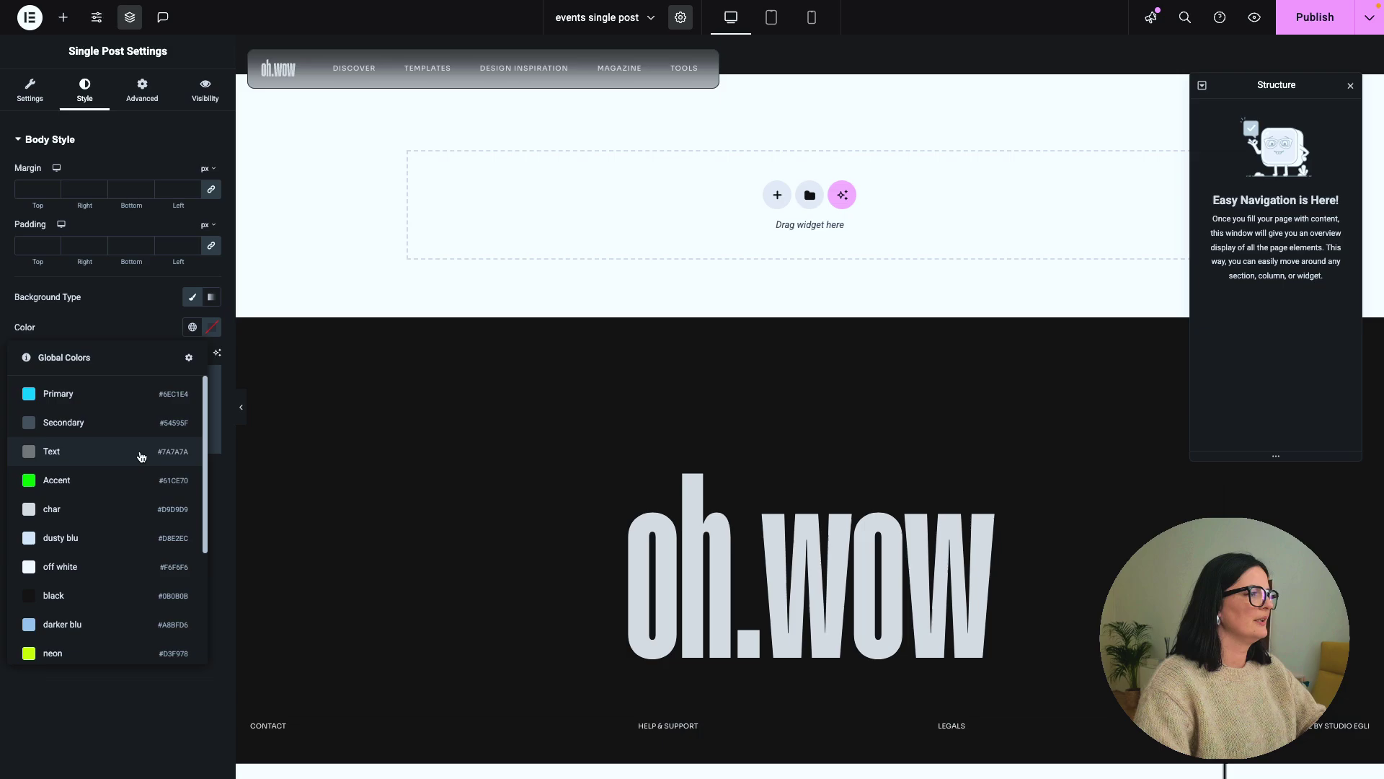
{"action": "left_click", "coordinate": [58, 596]}
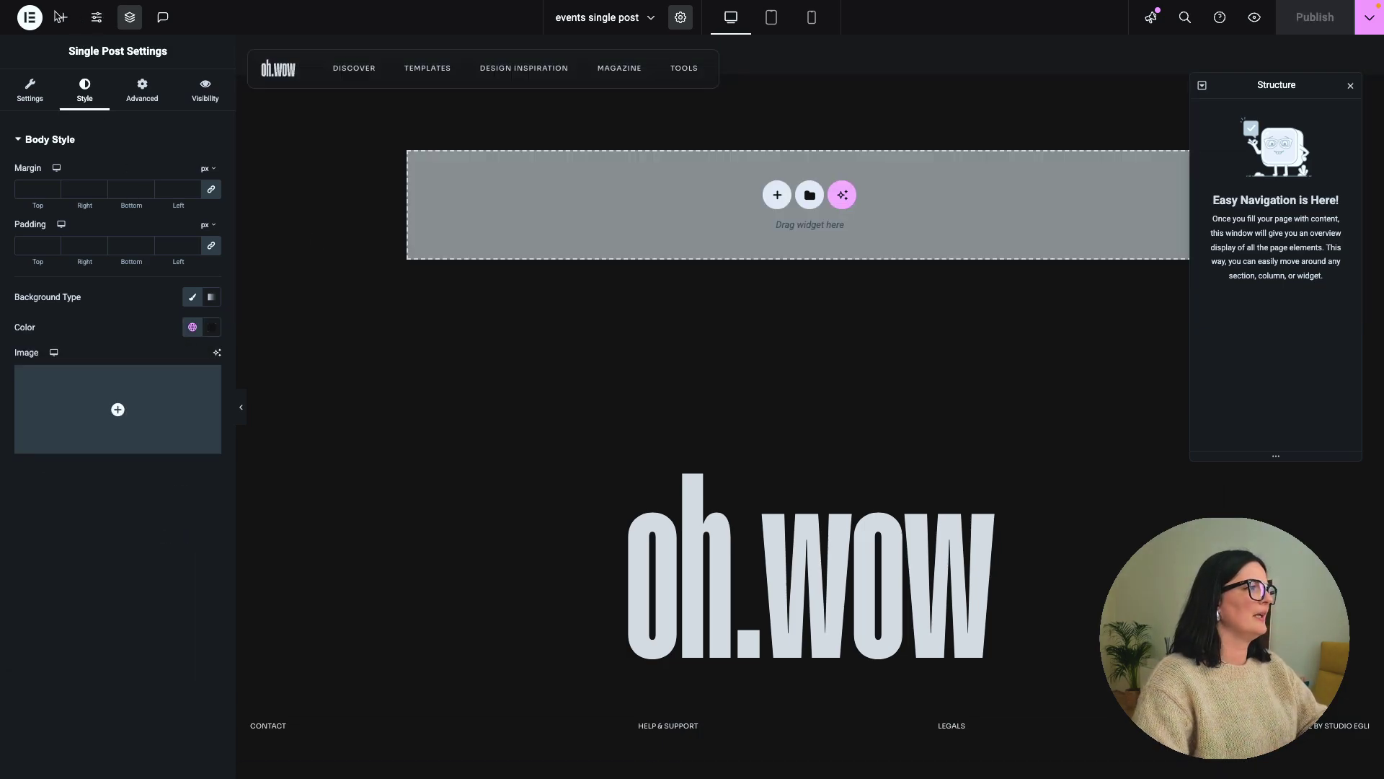
- Add a container to the template and center its content with Justify Content
{"action": "left_click", "coordinate": [62, 21]}
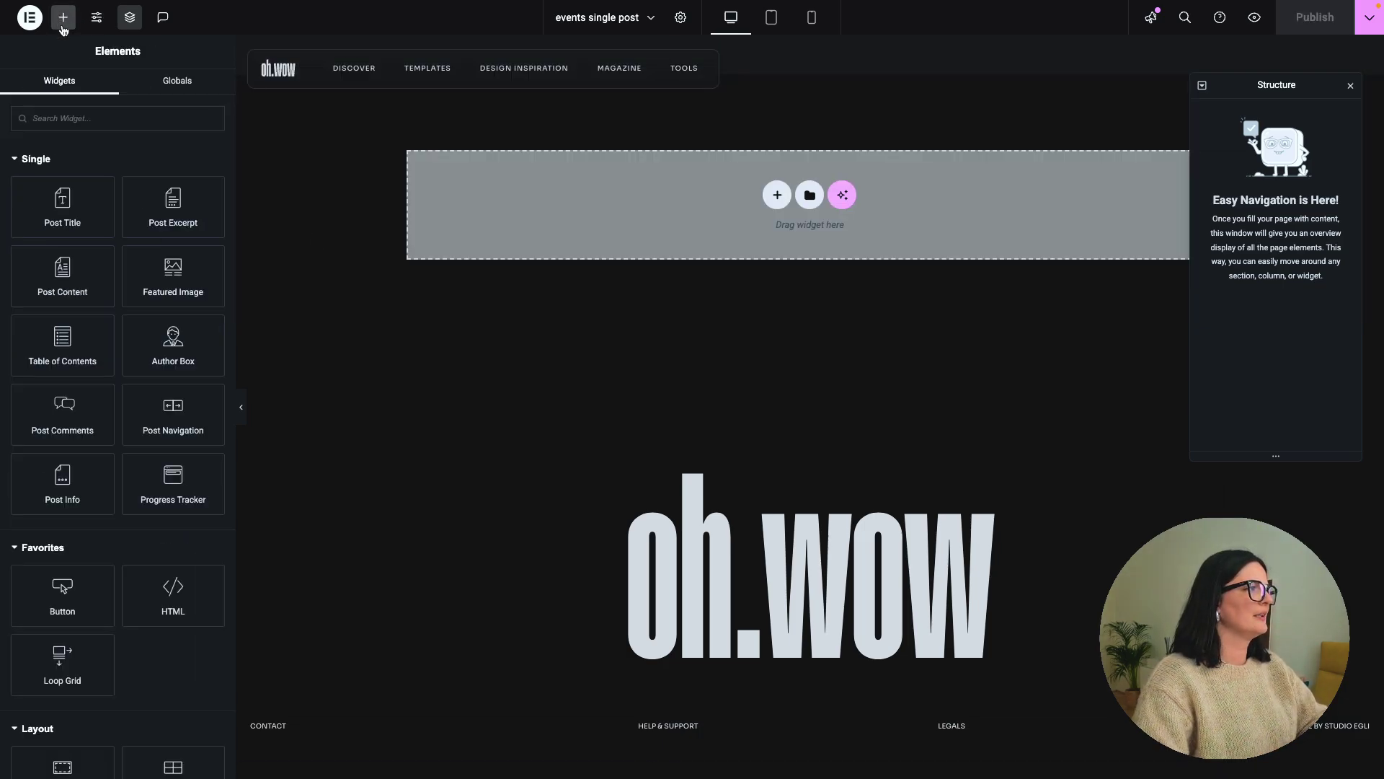
{"action": "left_click", "coordinate": [96, 117]}
{"action": "type", "text": "don"}
{"action": "left_click", "coordinate": [62, 170]}
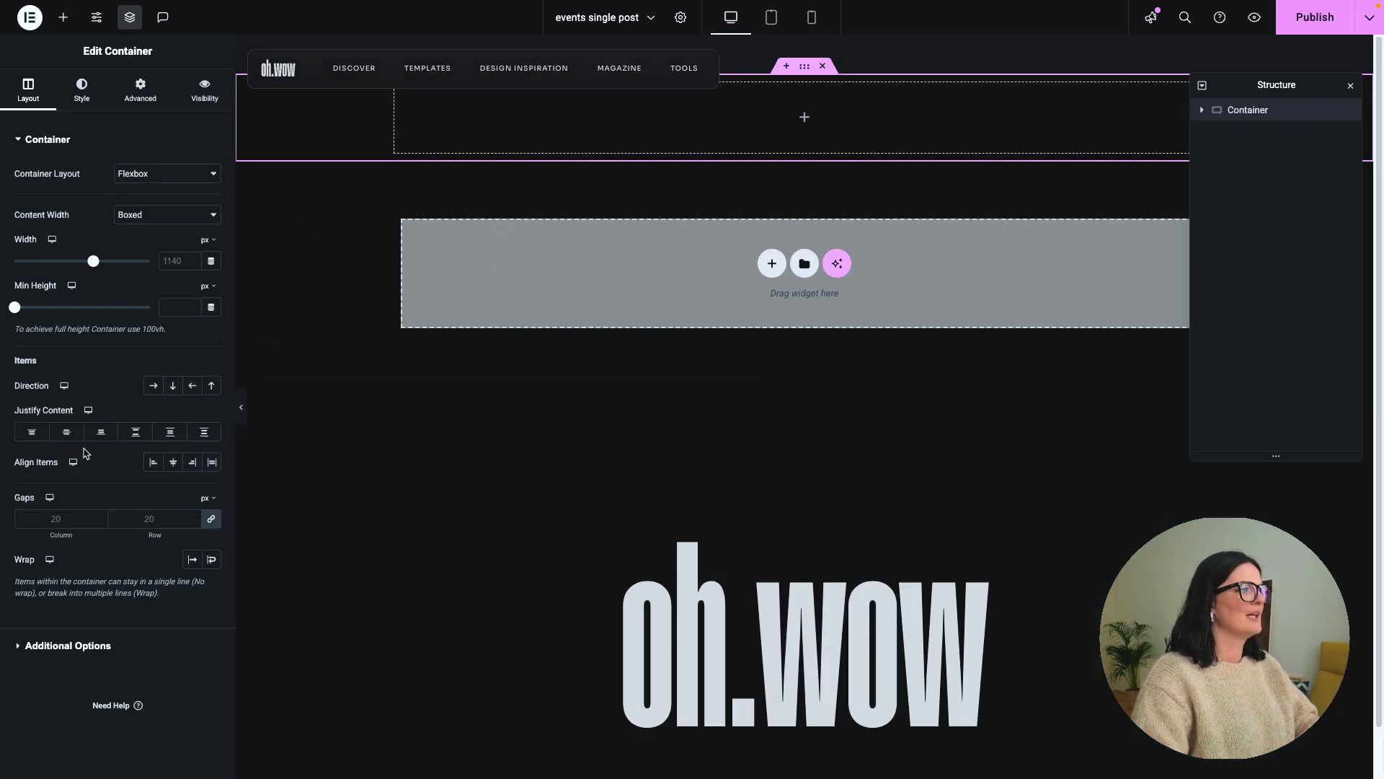
{"action": "left_click", "coordinate": [65, 434]}
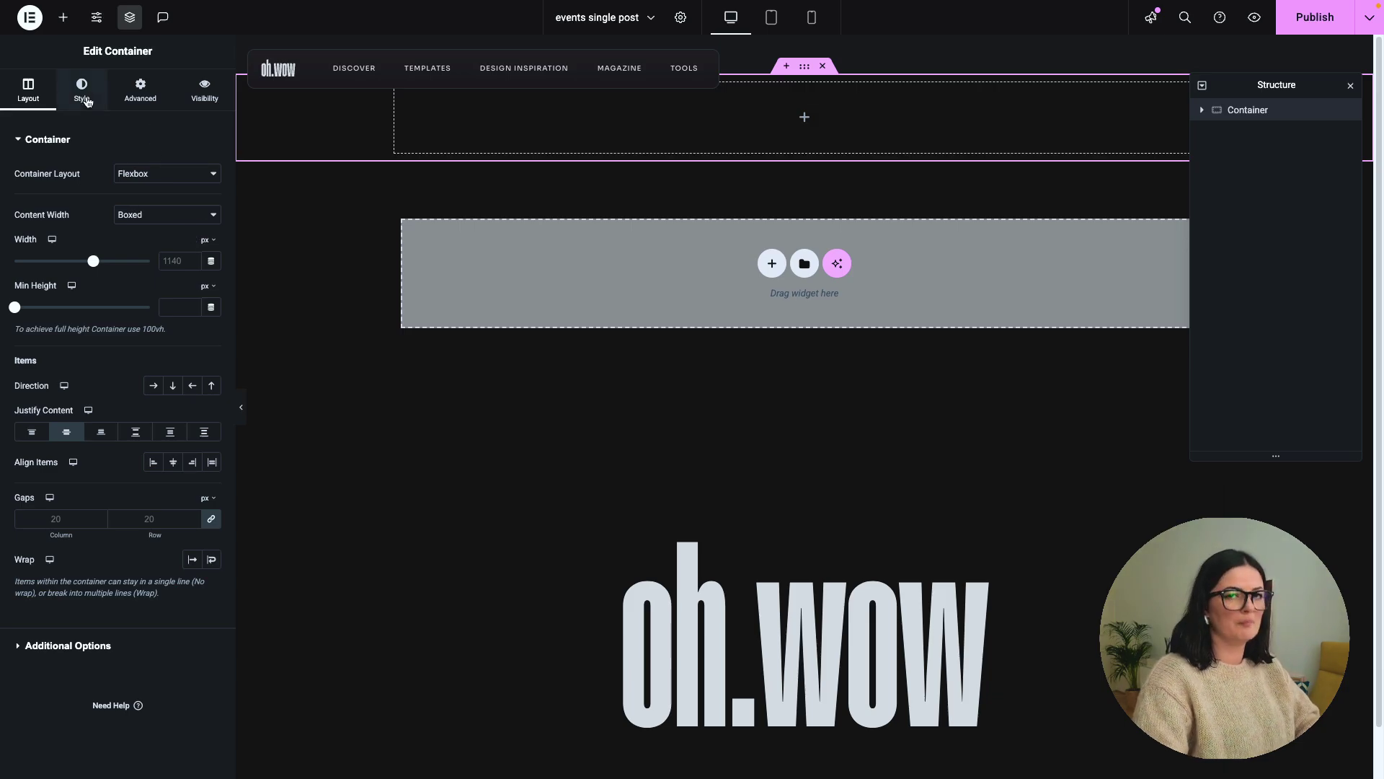
- Add Elementor's standard Featured Image widget to the container
{"action": "left_click", "coordinate": [63, 16]}
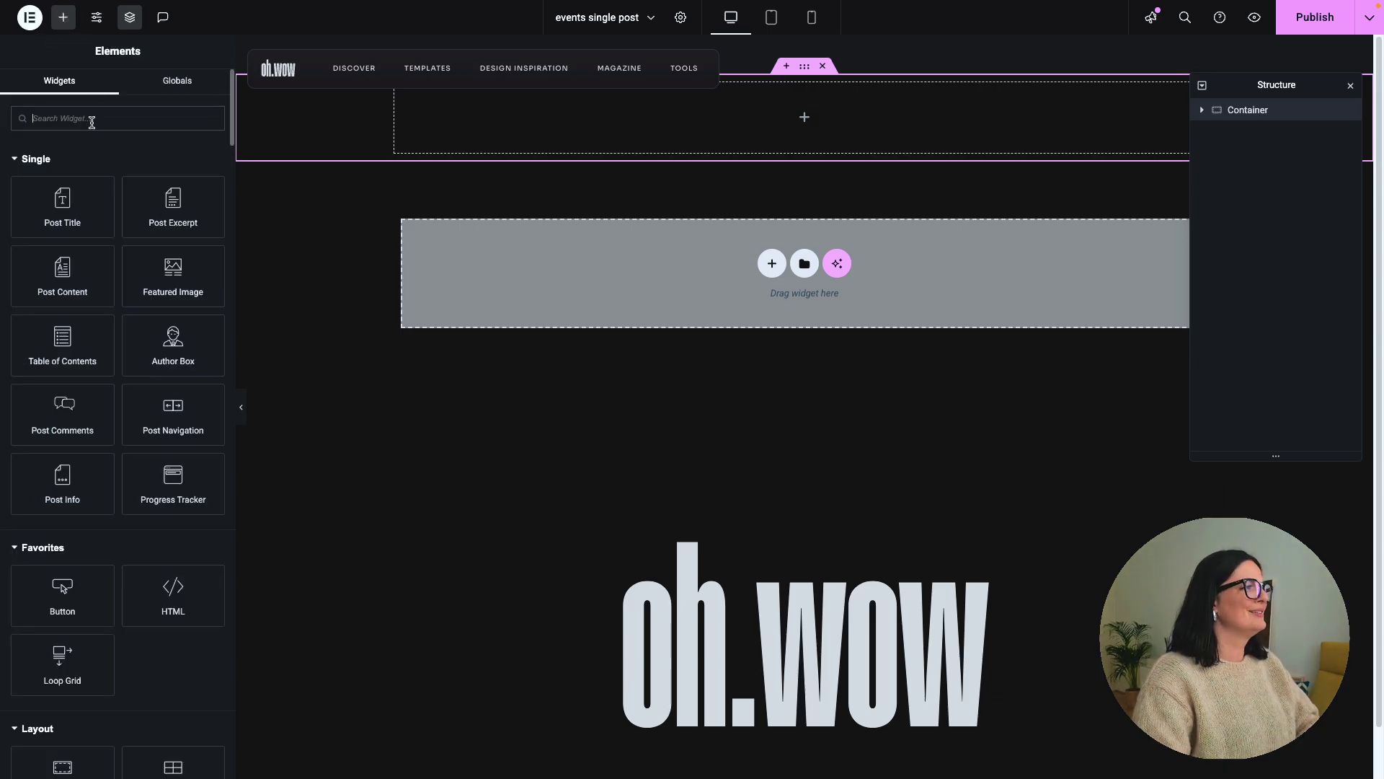
{"action": "type", "text": "featu"}
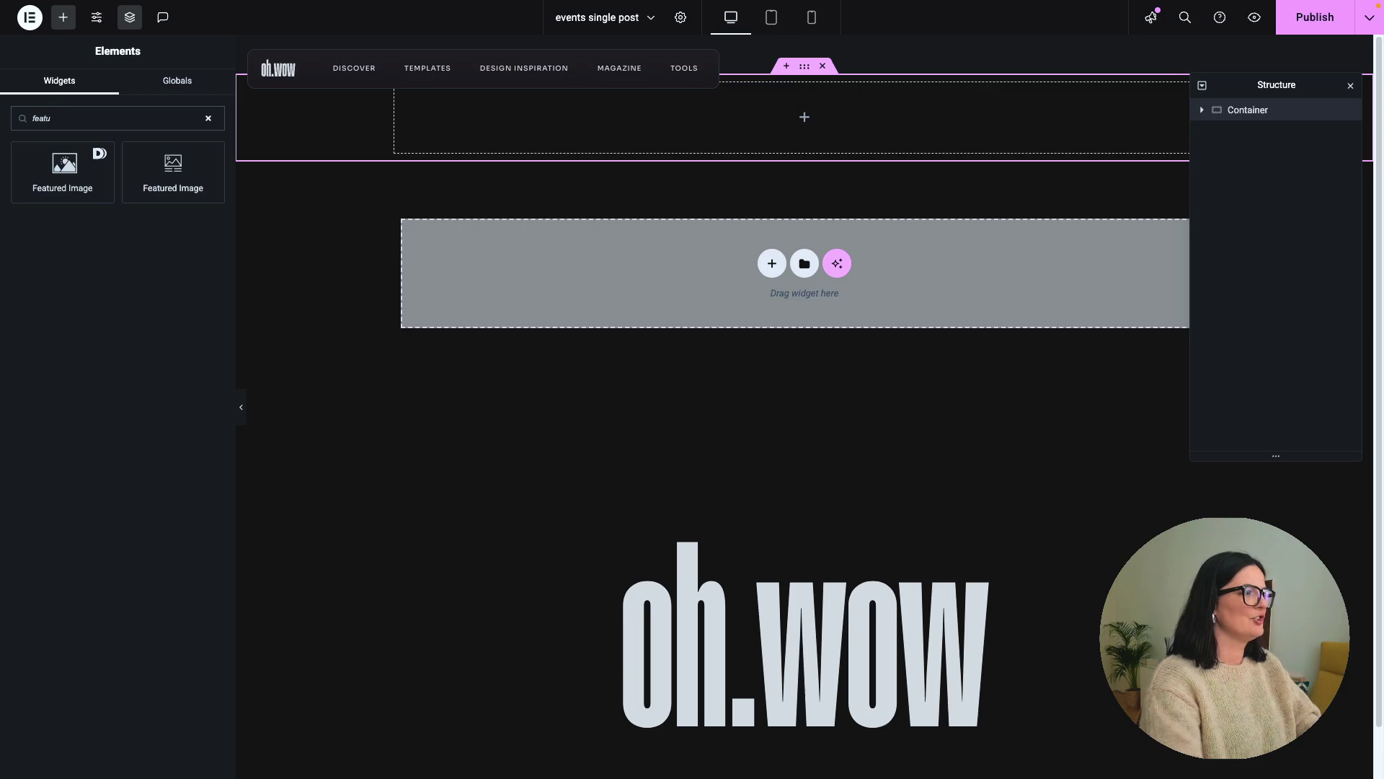
{"action": "left_click", "coordinate": [191, 175]}
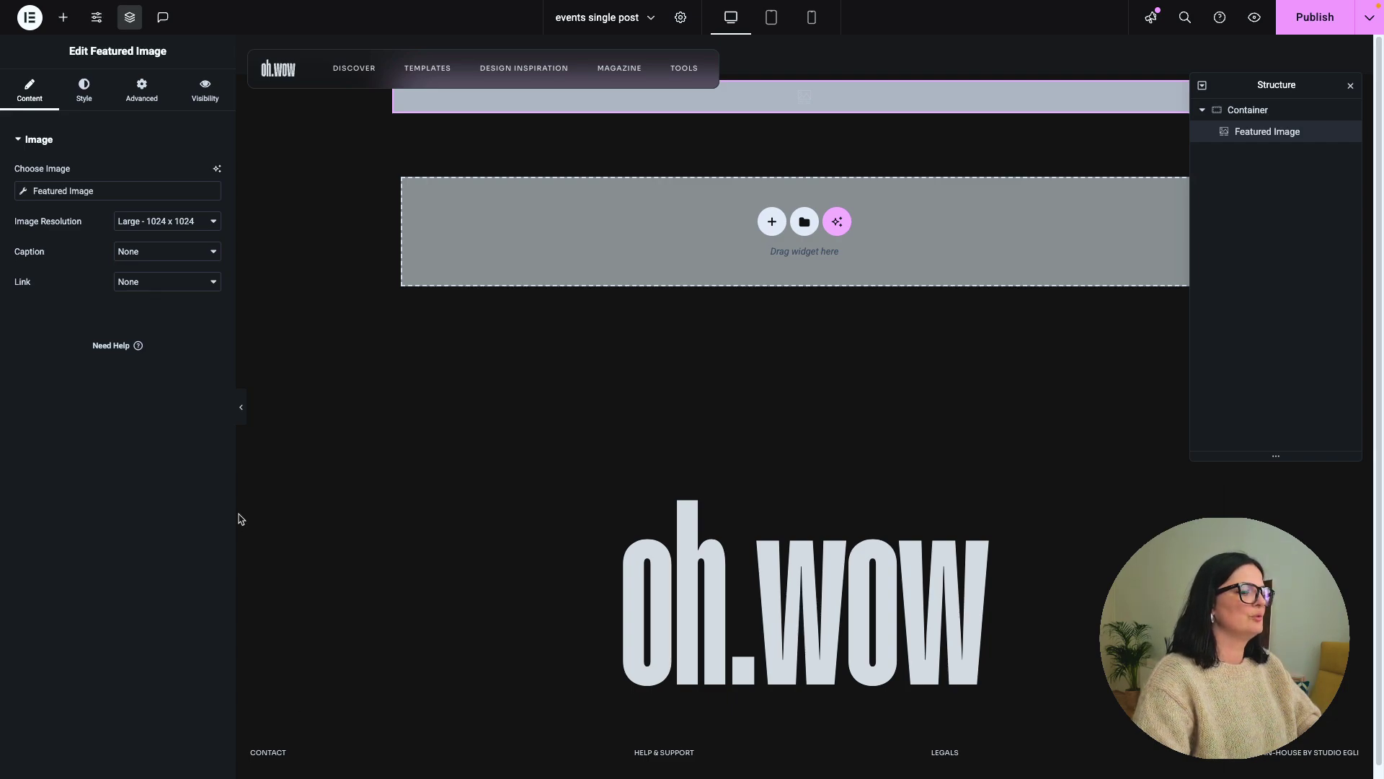
- Set the featured image's width, max width and height to 100% with object fit Cover, and publish the template
{"action": "left_click", "coordinate": [83, 90]}
{"action": "left_click_drag", "start_coordinate": [18, 222], "coordinate": [149, 220]}
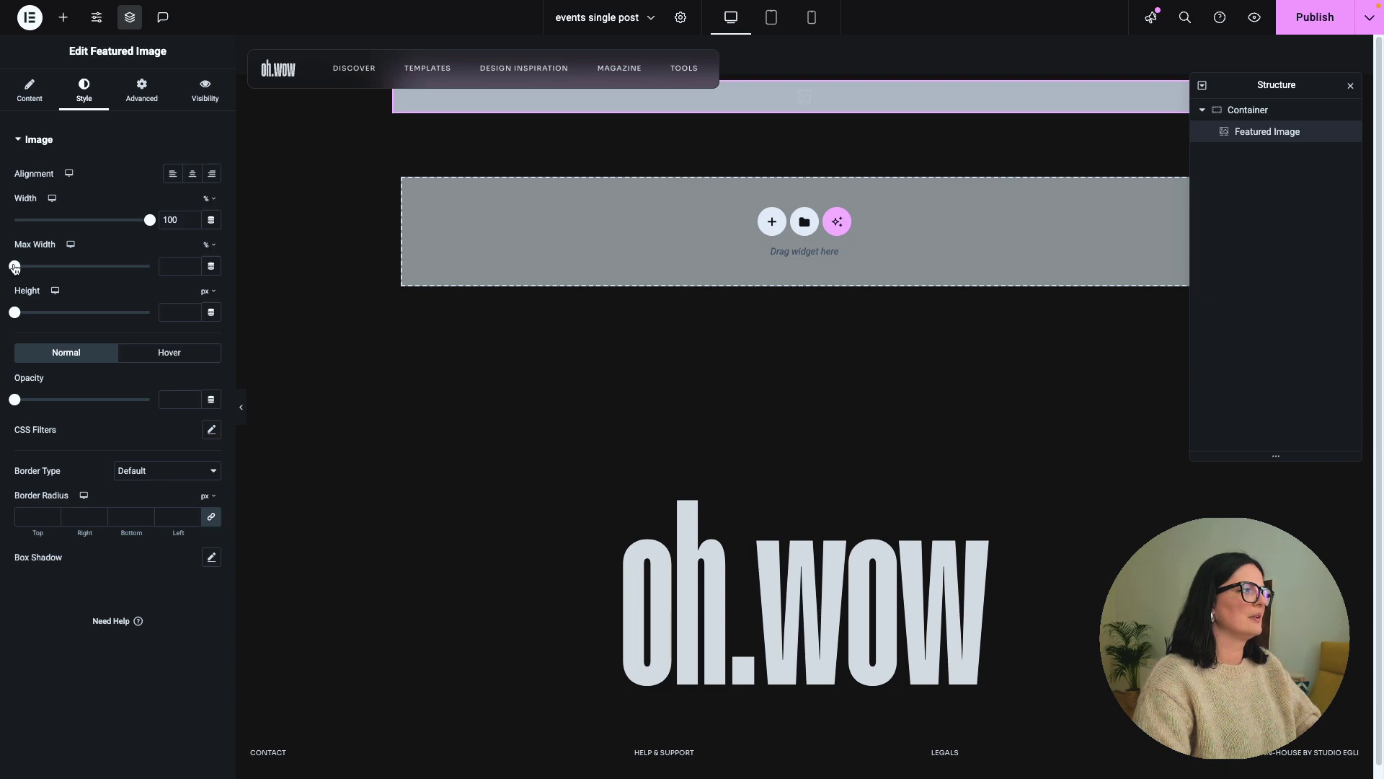
{"action": "left_click_drag", "start_coordinate": [14, 266], "coordinate": [150, 266]}
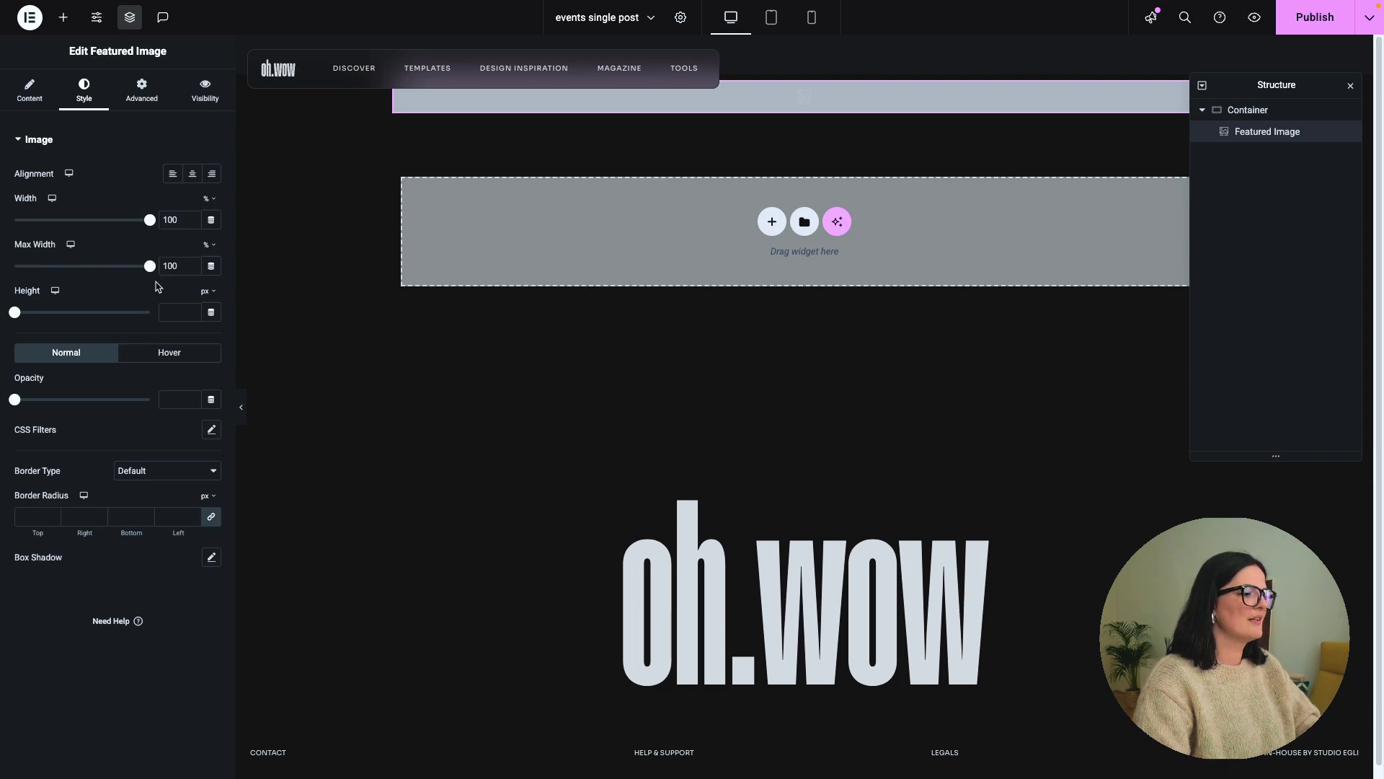
{"action": "left_click", "coordinate": [208, 290]}
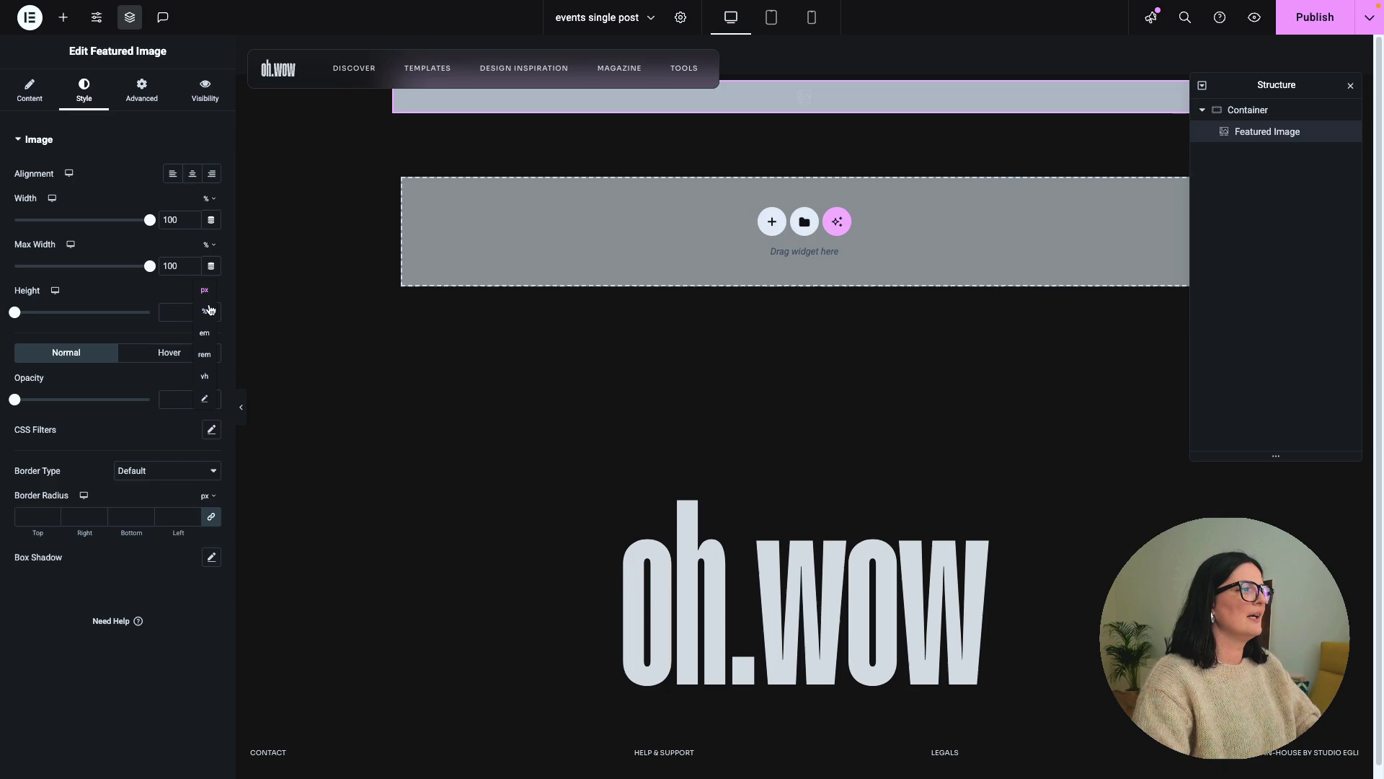
{"action": "left_click", "coordinate": [208, 309]}
{"action": "left_click", "coordinate": [177, 311]}
{"action": "type", "text": "1"}
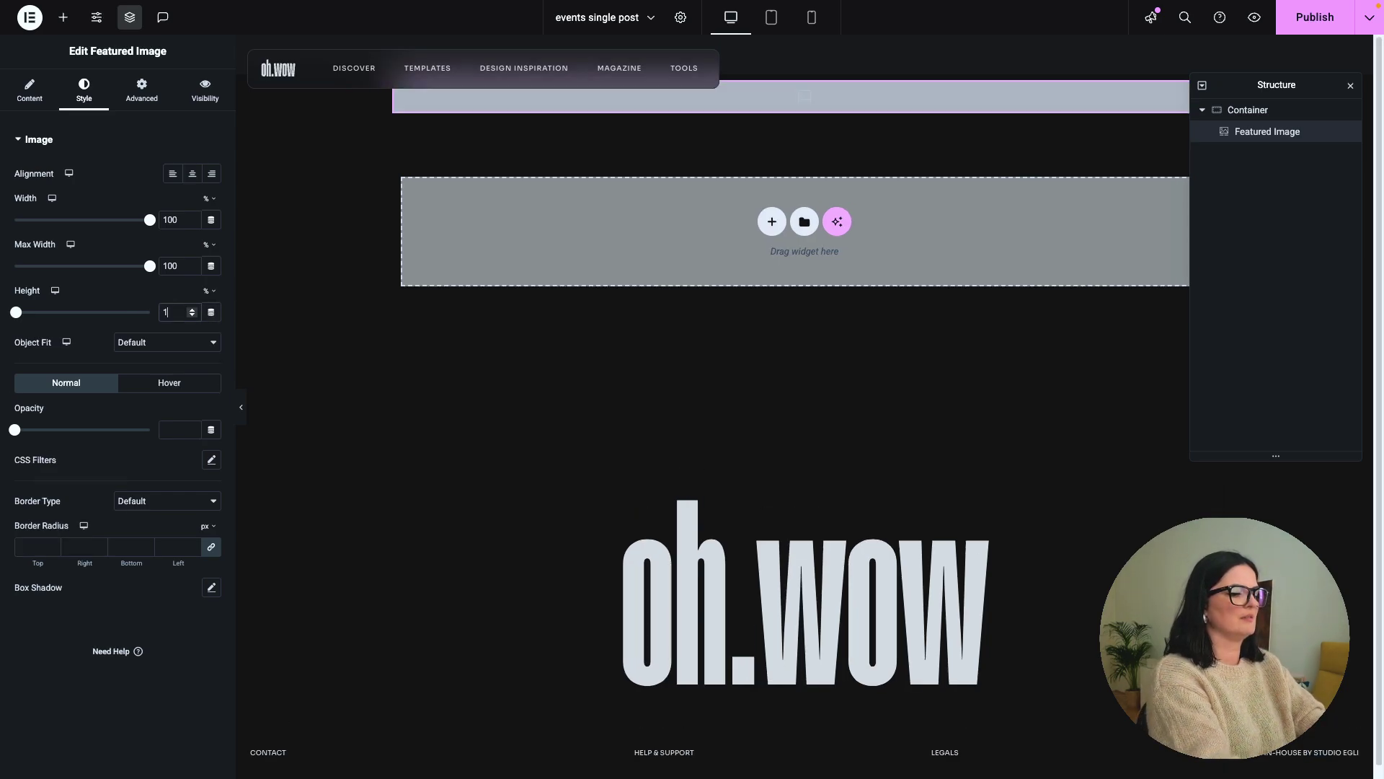
{"action": "type", "text": "00"}
{"action": "left_click", "coordinate": [166, 342]}
{"action": "left_click", "coordinate": [144, 374]}
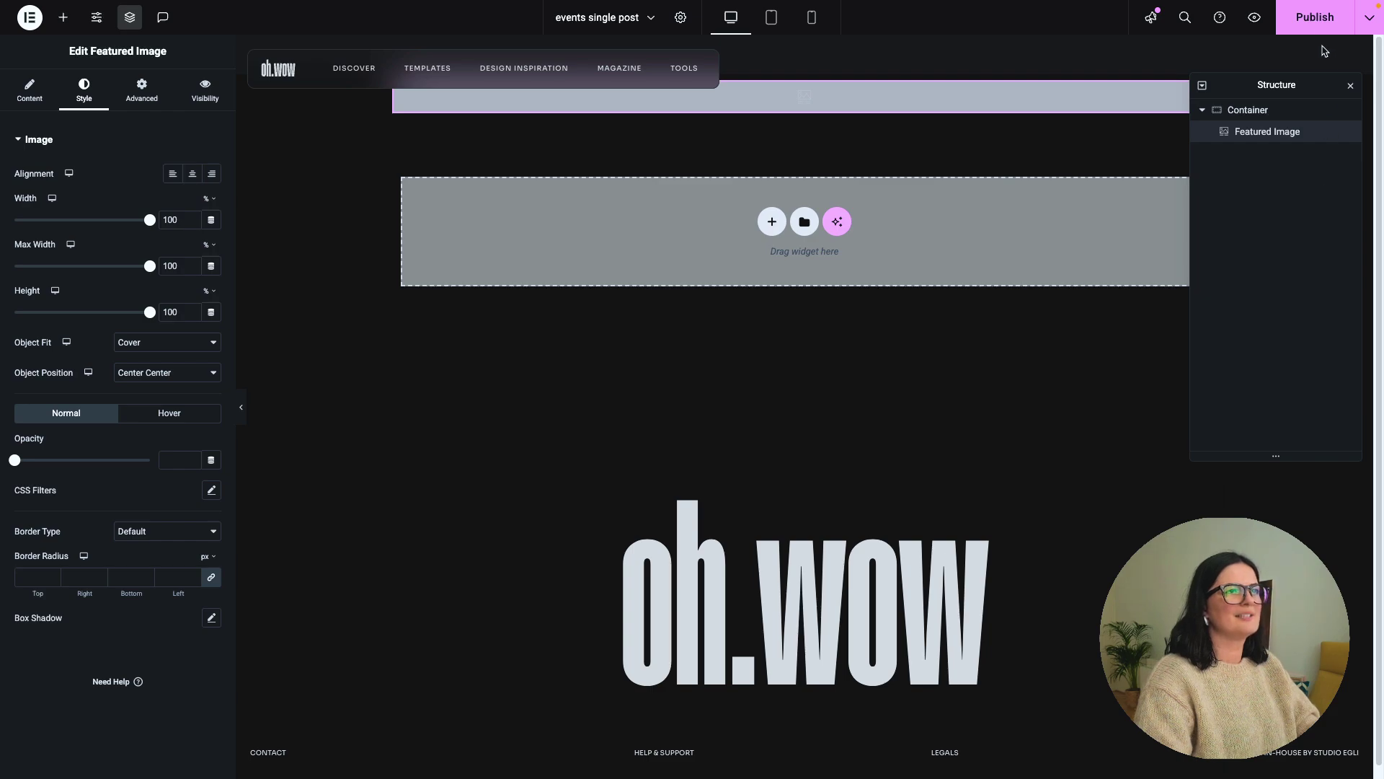
{"action": "left_click", "coordinate": [1314, 18]}
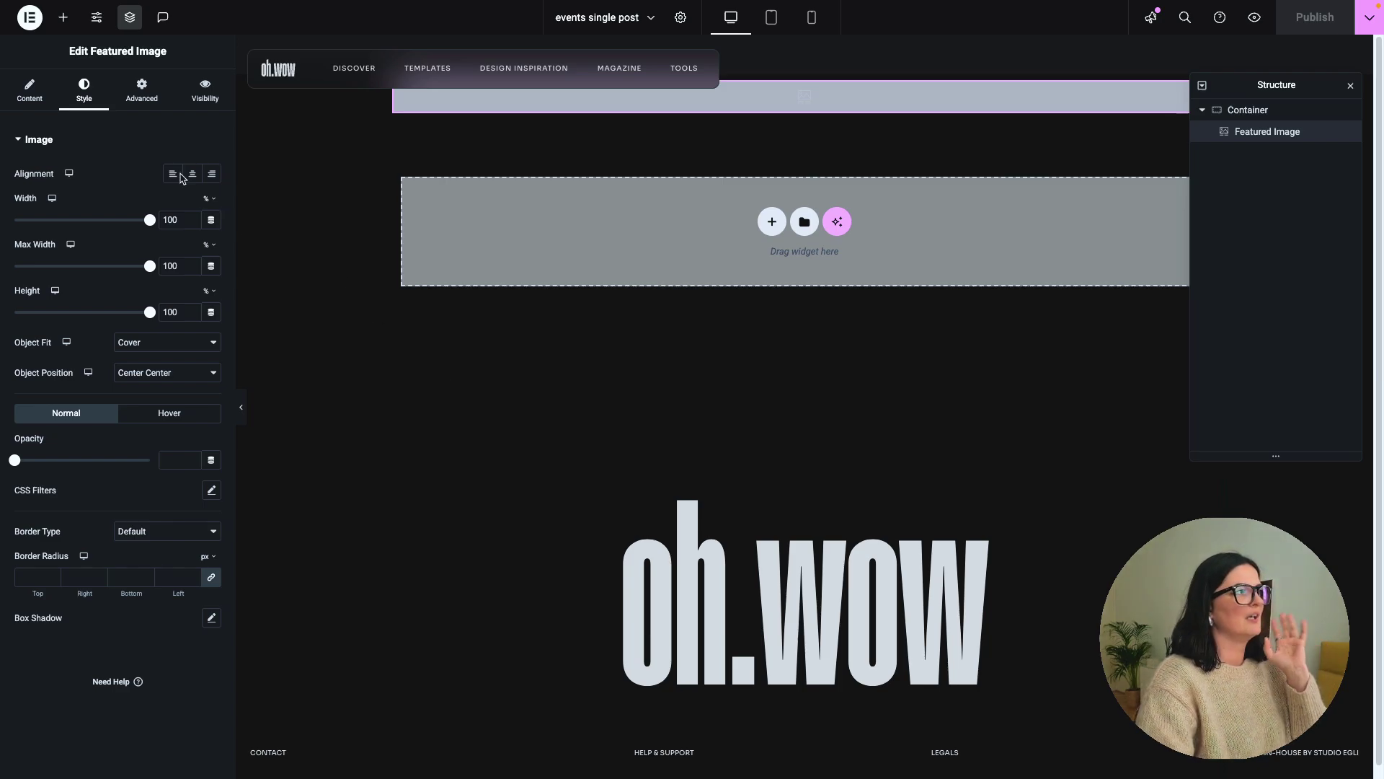
- Add a Heading widget below the featured image
{"action": "left_click", "coordinate": [64, 18]}
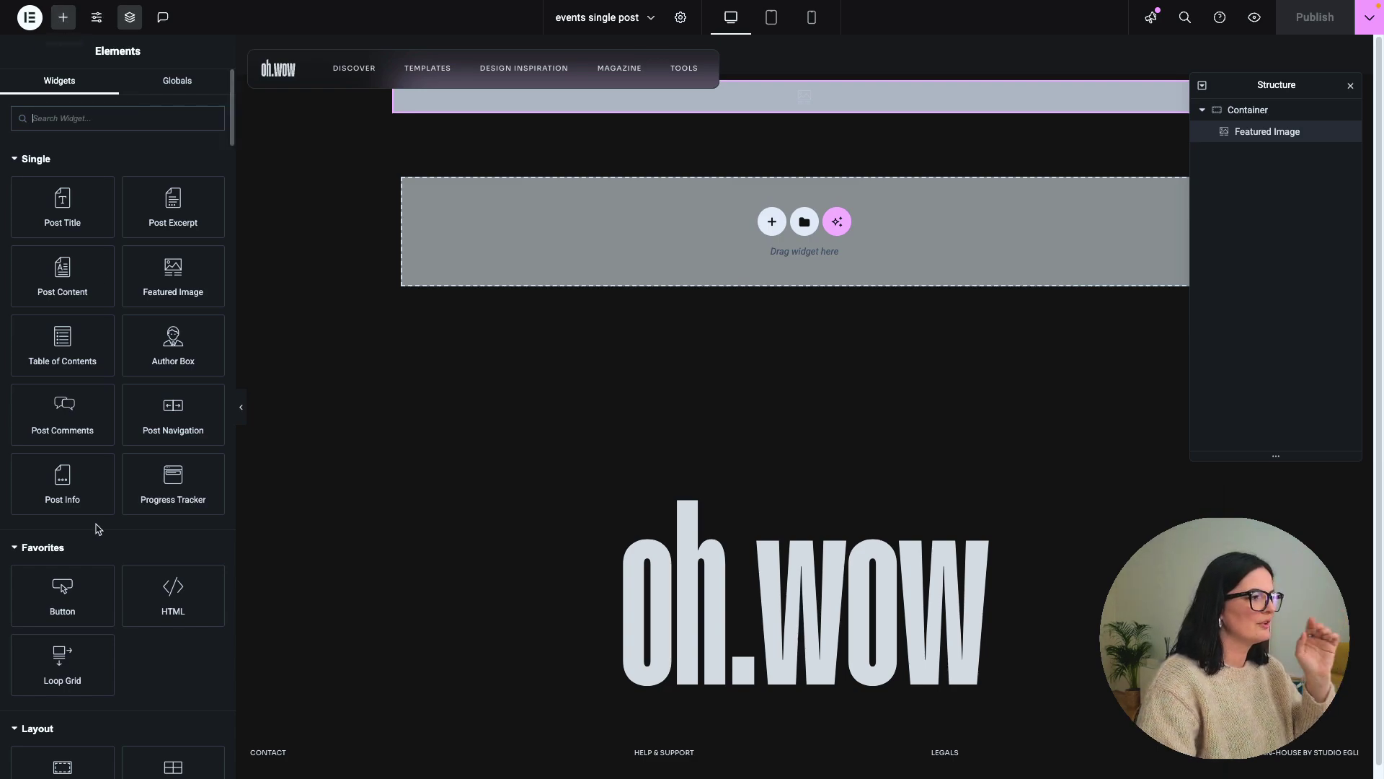
{"action": "left_click", "coordinate": [89, 118]}
{"action": "type", "text": "tex"}
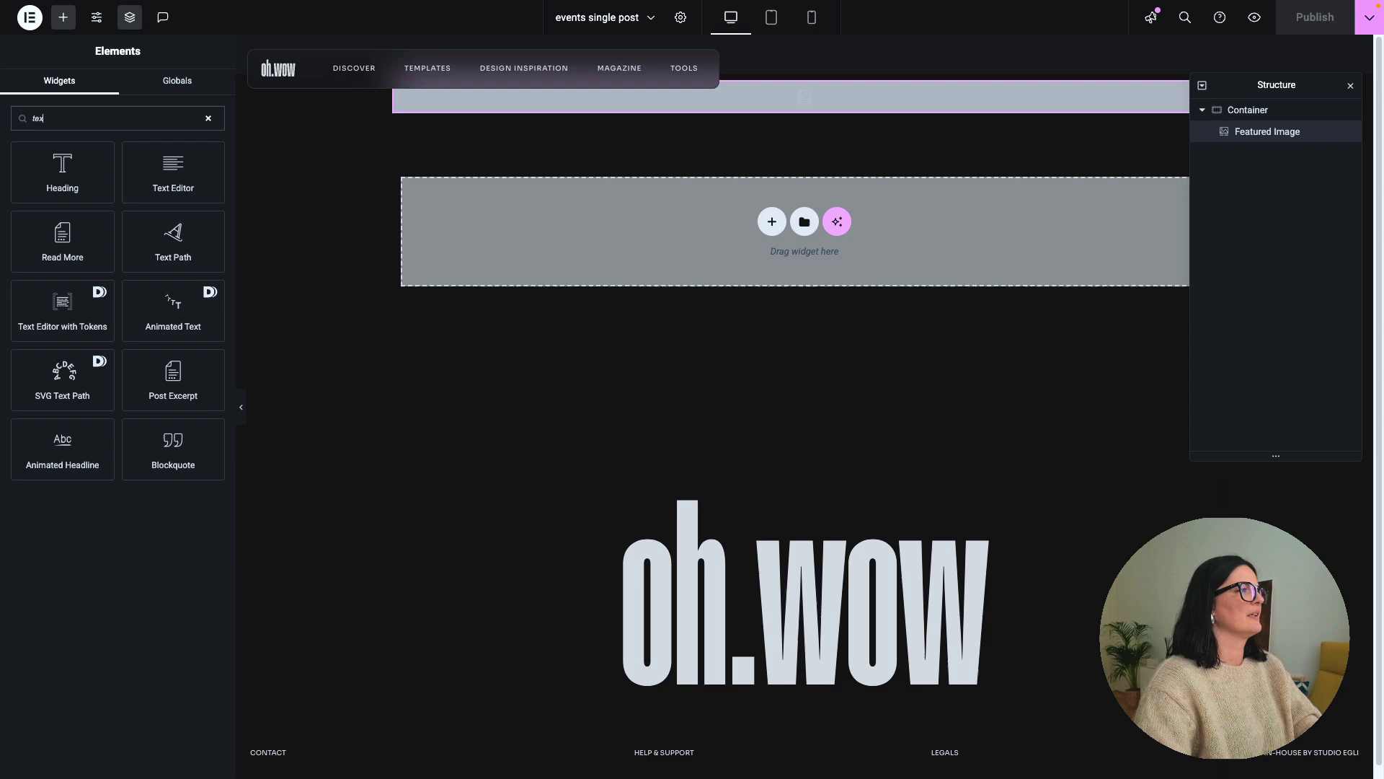
{"action": "left_click", "coordinate": [75, 177]}
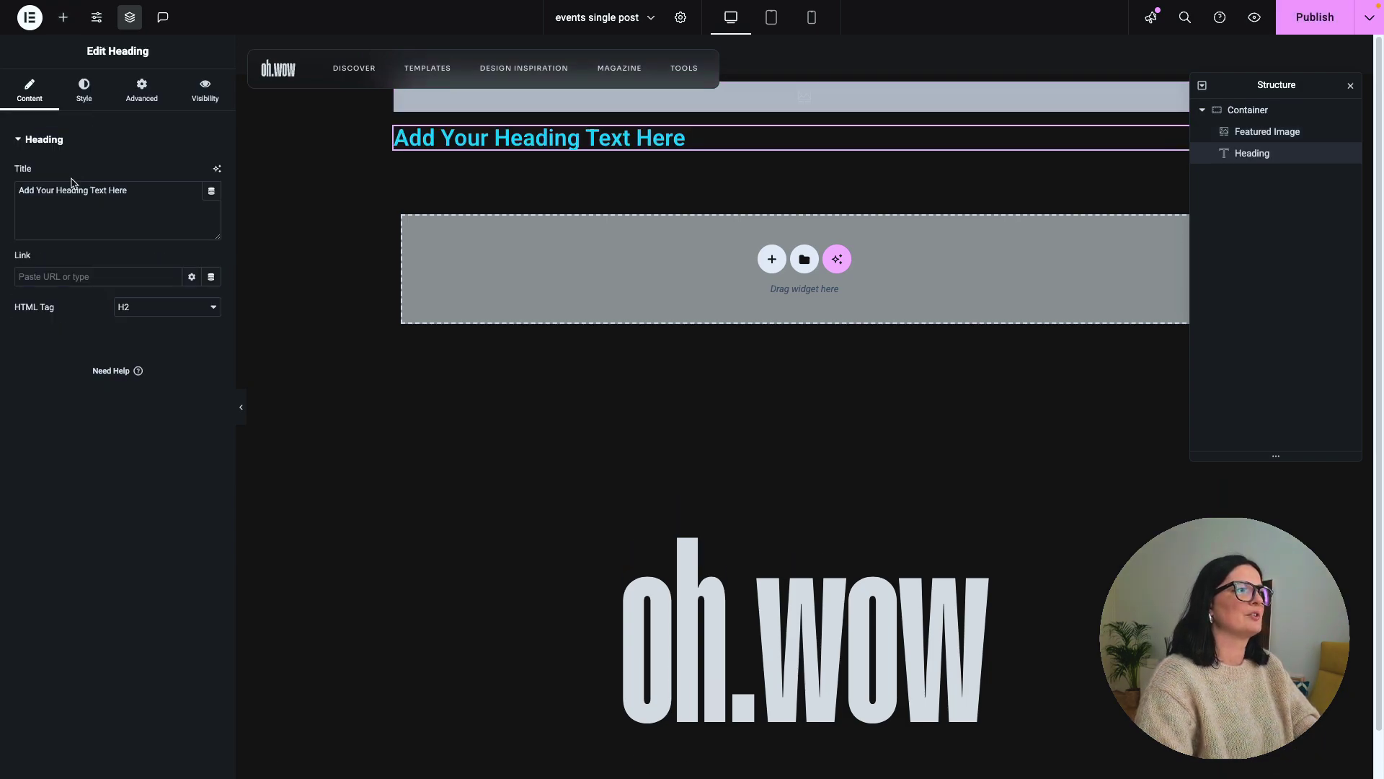
- Link the heading's title to the ACF field "Event Tilte" as a dynamic tag
{"action": "left_click", "coordinate": [214, 196]}
{"action": "scroll", "coordinate": [85, 376], "scroll_direction": "down", "scroll_amount": 2}
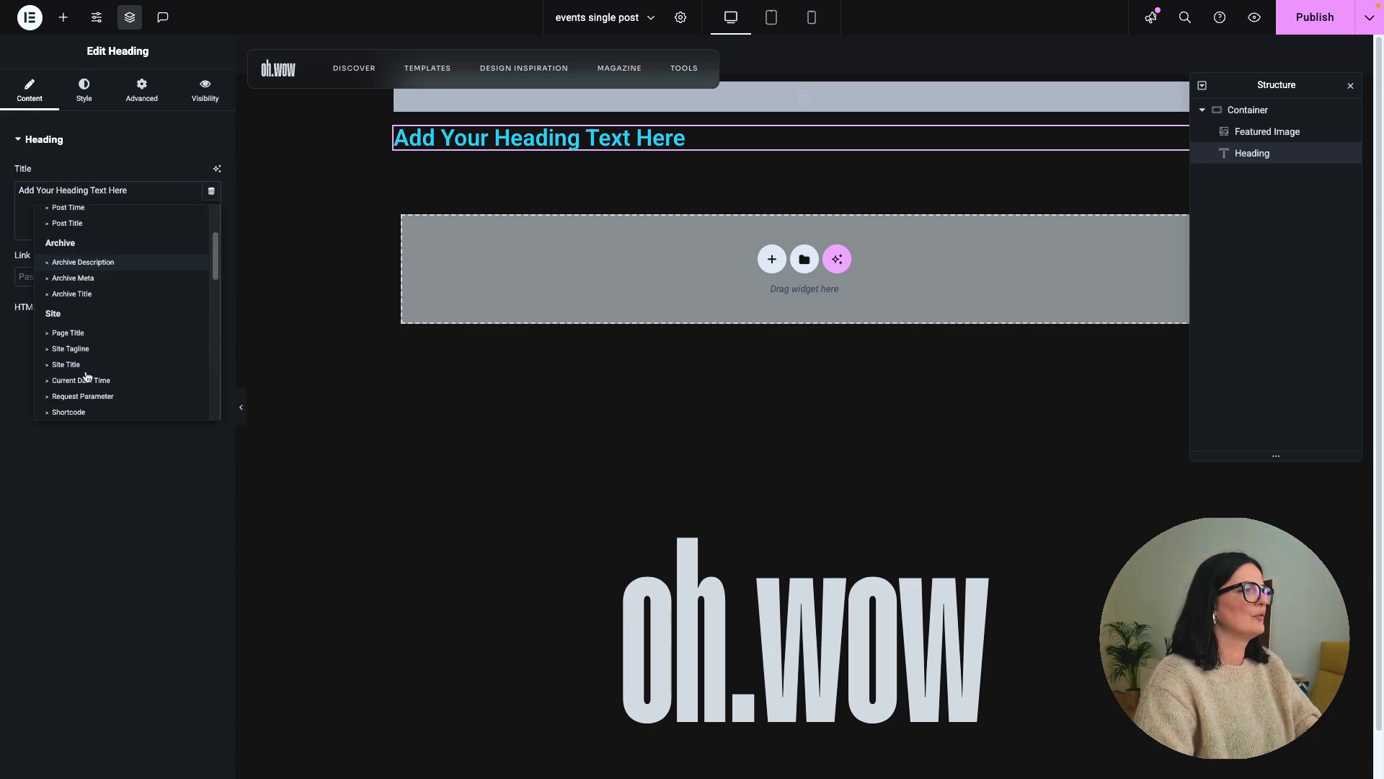
{"action": "scroll", "coordinate": [85, 376], "scroll_direction": "down", "scroll_amount": 5}
{"action": "left_click", "coordinate": [85, 377]}
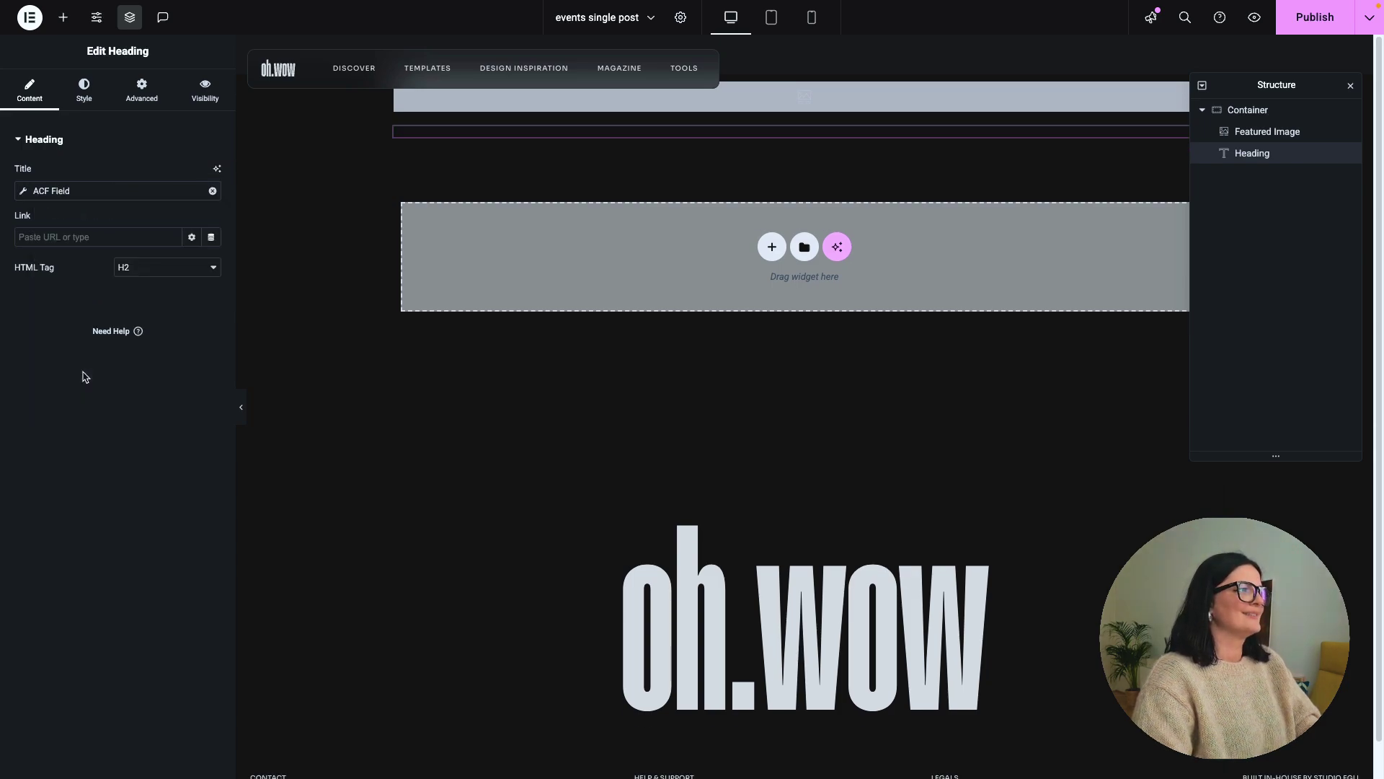
{"action": "left_click", "coordinate": [24, 191]}
{"action": "left_click", "coordinate": [151, 258]}
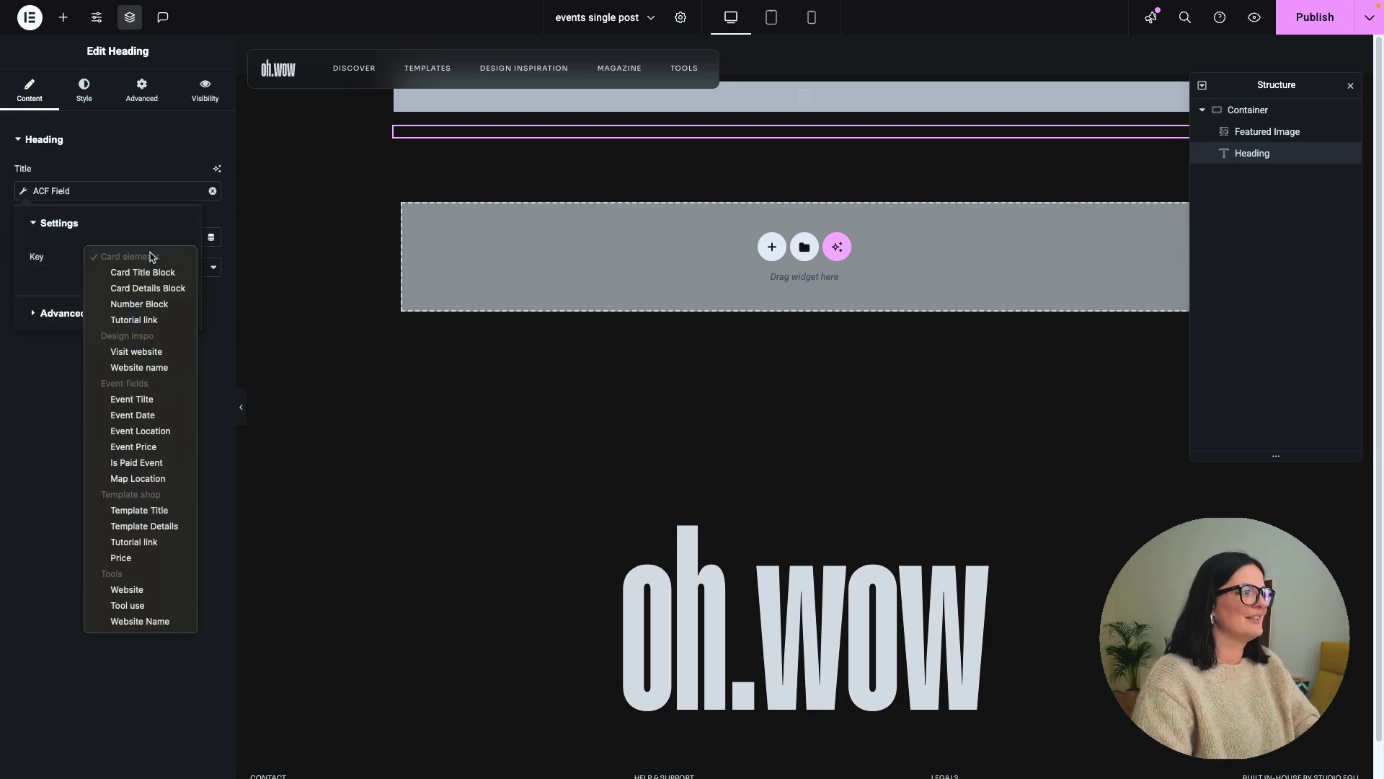
{"action": "left_click", "coordinate": [140, 400]}
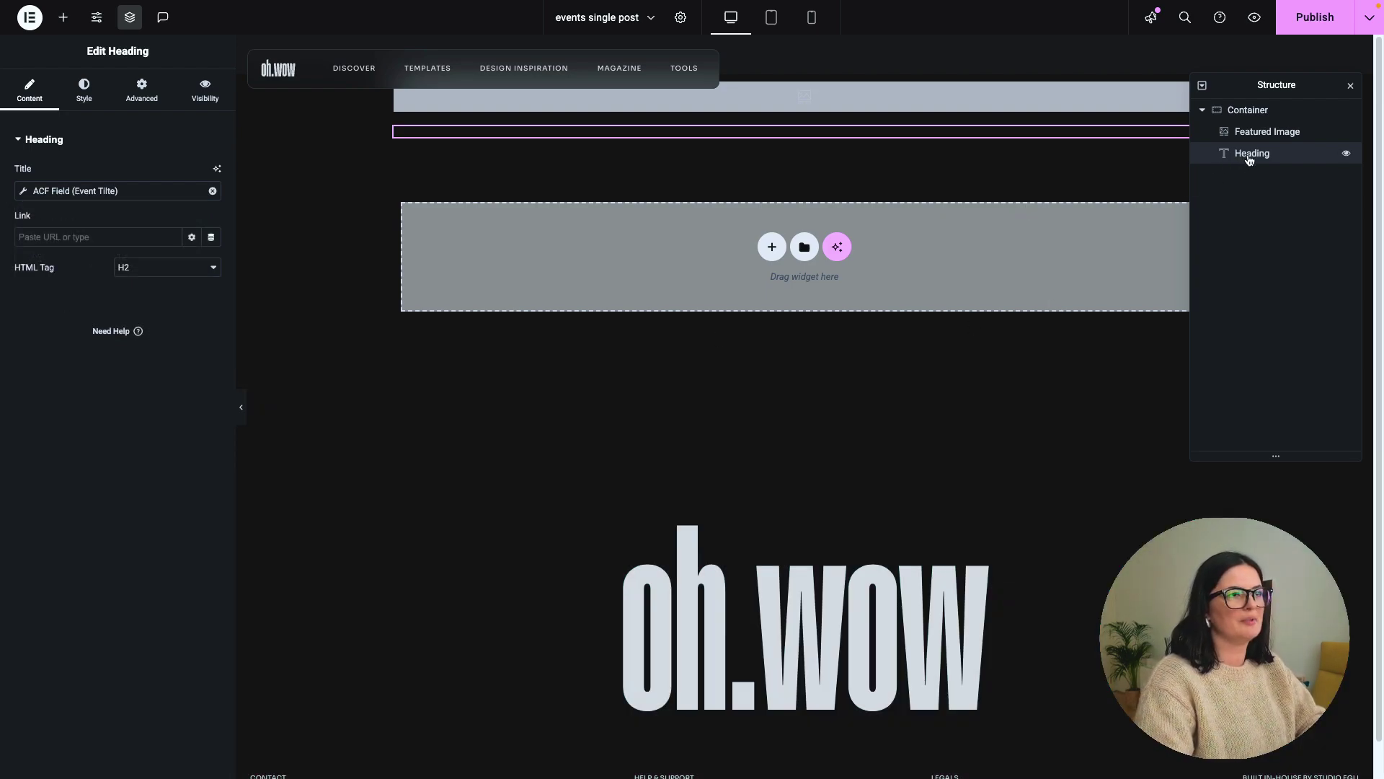
- Duplicate the event title heading and switch the copy's dynamic title source to Dynamic Shortcodes
{"action": "right_click", "coordinate": [1246, 157]}
{"action": "left_click", "coordinate": [1242, 199]}
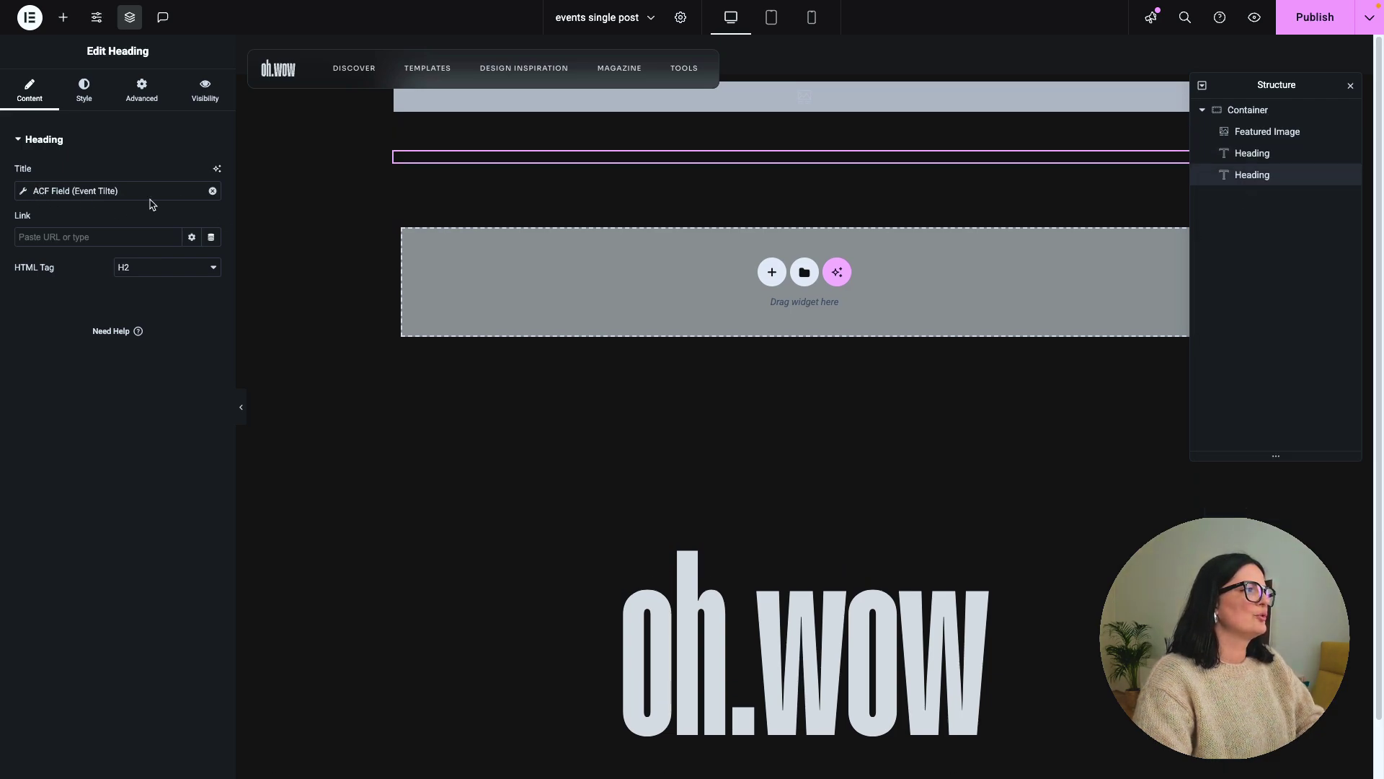
{"action": "left_click", "coordinate": [212, 191]}
{"action": "left_click", "coordinate": [212, 194]}
{"action": "scroll", "coordinate": [140, 332], "scroll_direction": "down", "scroll_amount": 5}
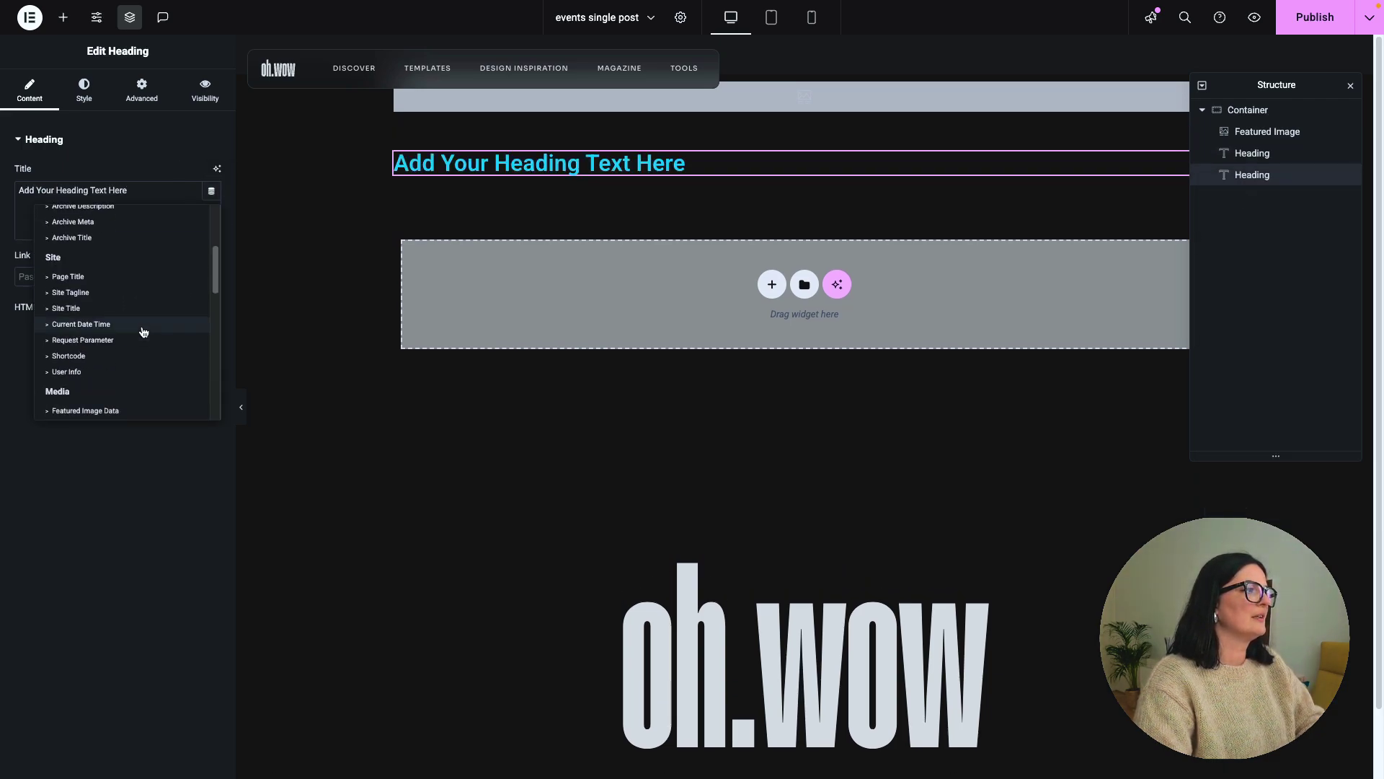
{"action": "scroll", "coordinate": [140, 334], "scroll_direction": "down", "scroll_amount": 5}
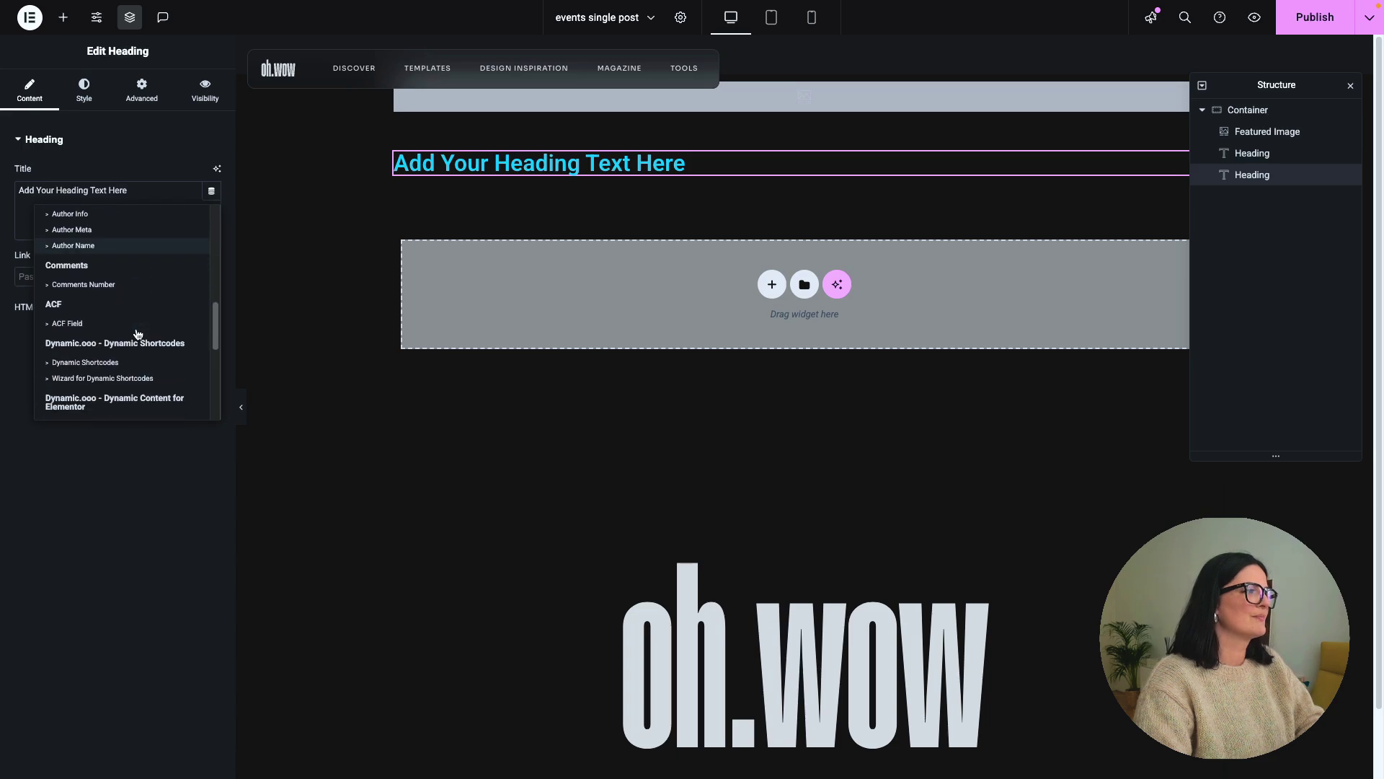
{"action": "left_click", "coordinate": [114, 356]}
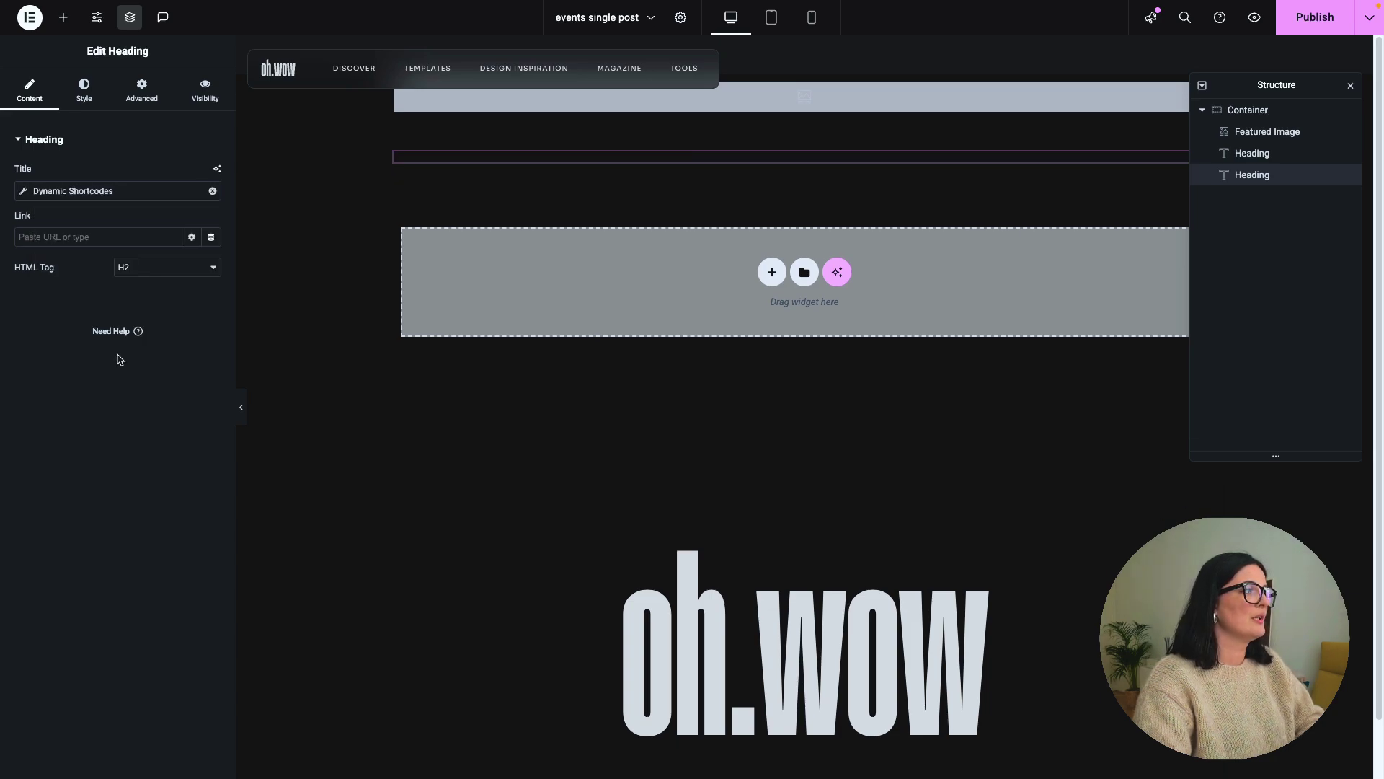
- Enter the heading's shortcode {if:{acf:is_paid_event} [Price: €{acf:event_price}] [Free entry] }, with each bracketed text on its own line
{"action": "left_click", "coordinate": [23, 193]}
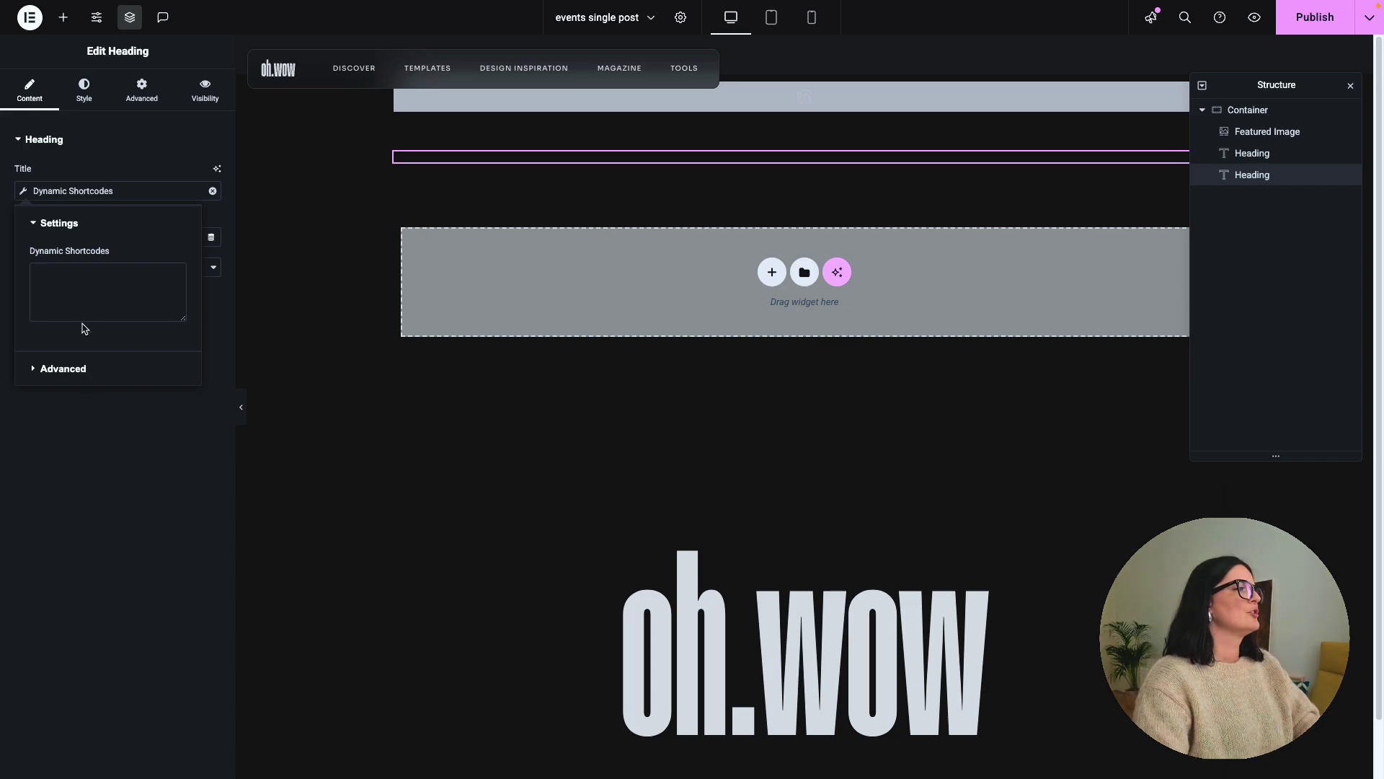
{"action": "left_click", "coordinate": [81, 292]}
{"action": "type", "text": "{if:{acf:is_paid_event}   [Price: €{acf:event_price}]   [Free entry] }"}
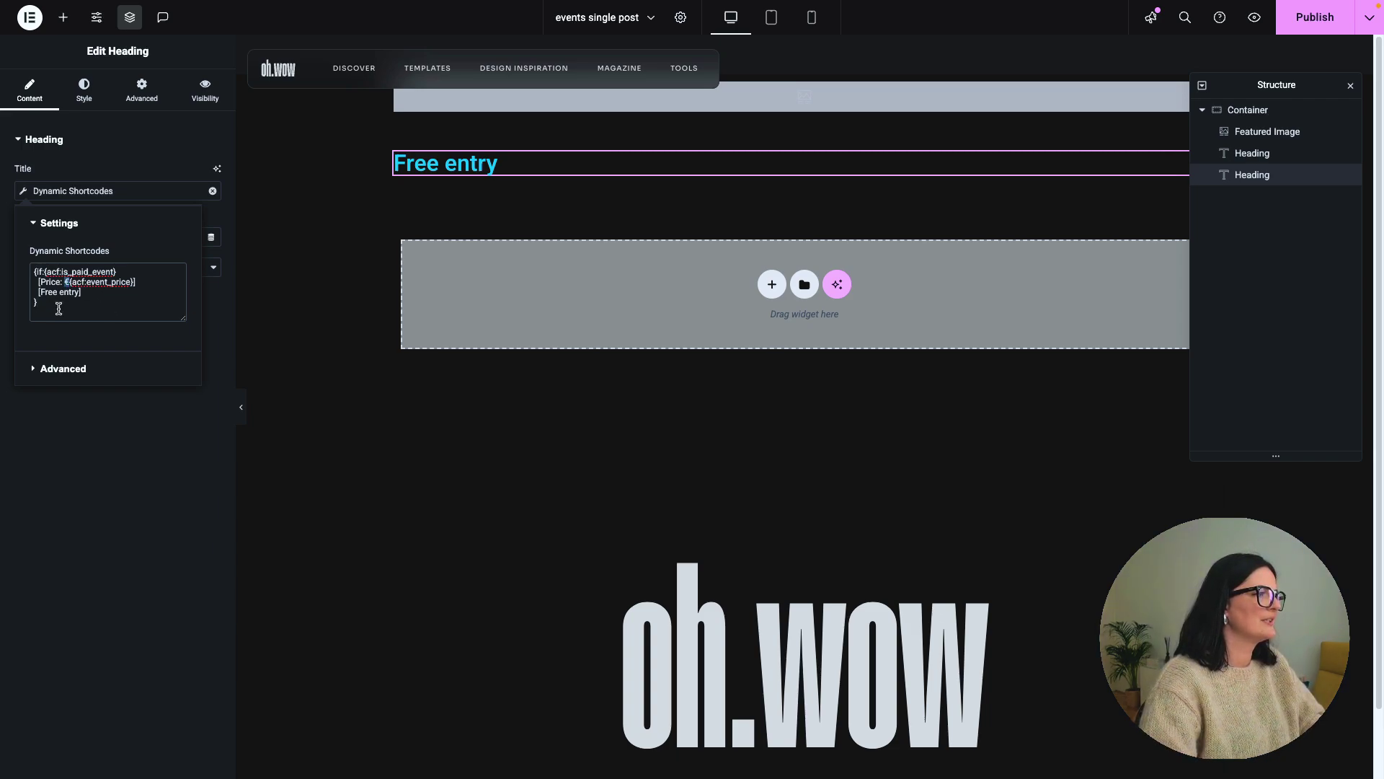
{"action": "left_click", "coordinate": [107, 310]}
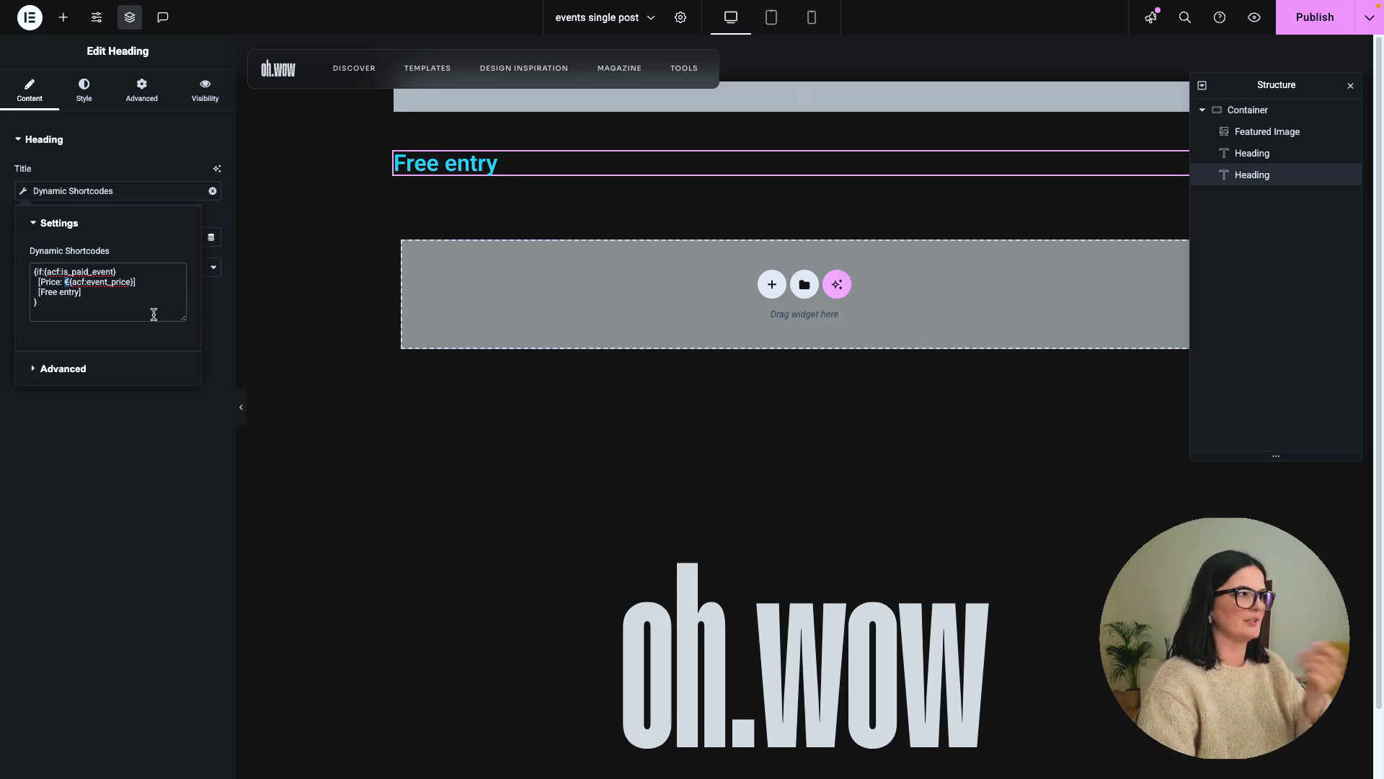
- Duplicate the event title heading and move the copy below the price heading
{"action": "right_click", "coordinate": [1253, 176]}
{"action": "right_click", "coordinate": [1253, 161]}
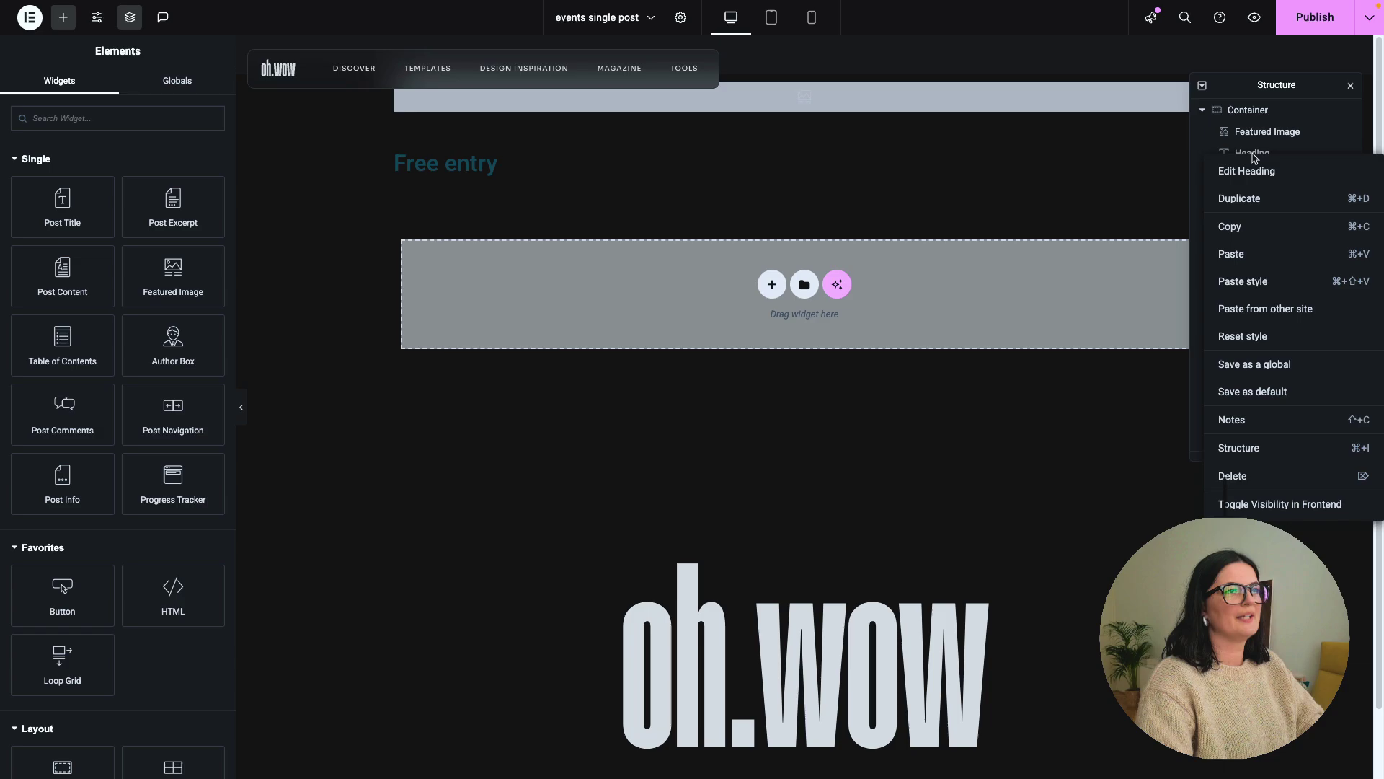
{"action": "left_click", "coordinate": [1250, 199]}
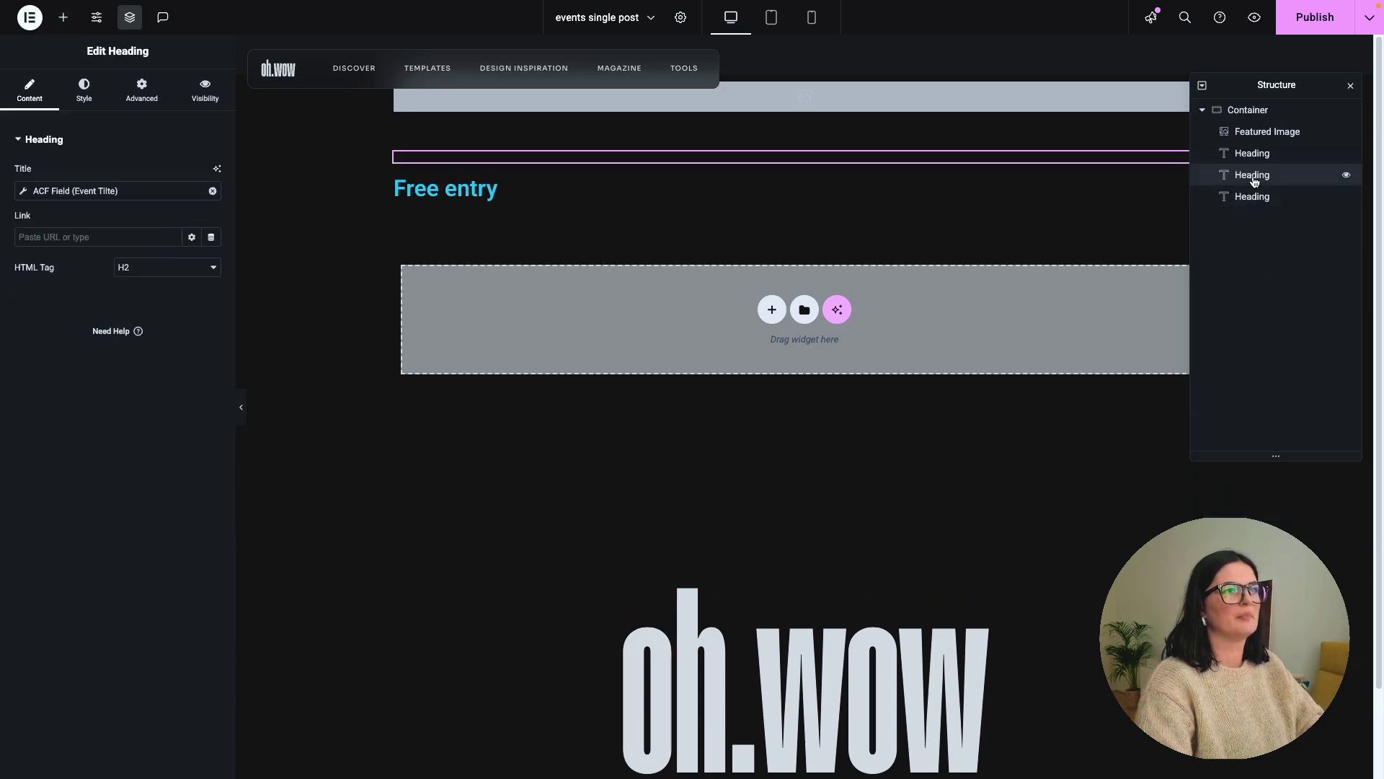
{"action": "left_click_drag", "start_coordinate": [1257, 176], "coordinate": [1258, 213]}
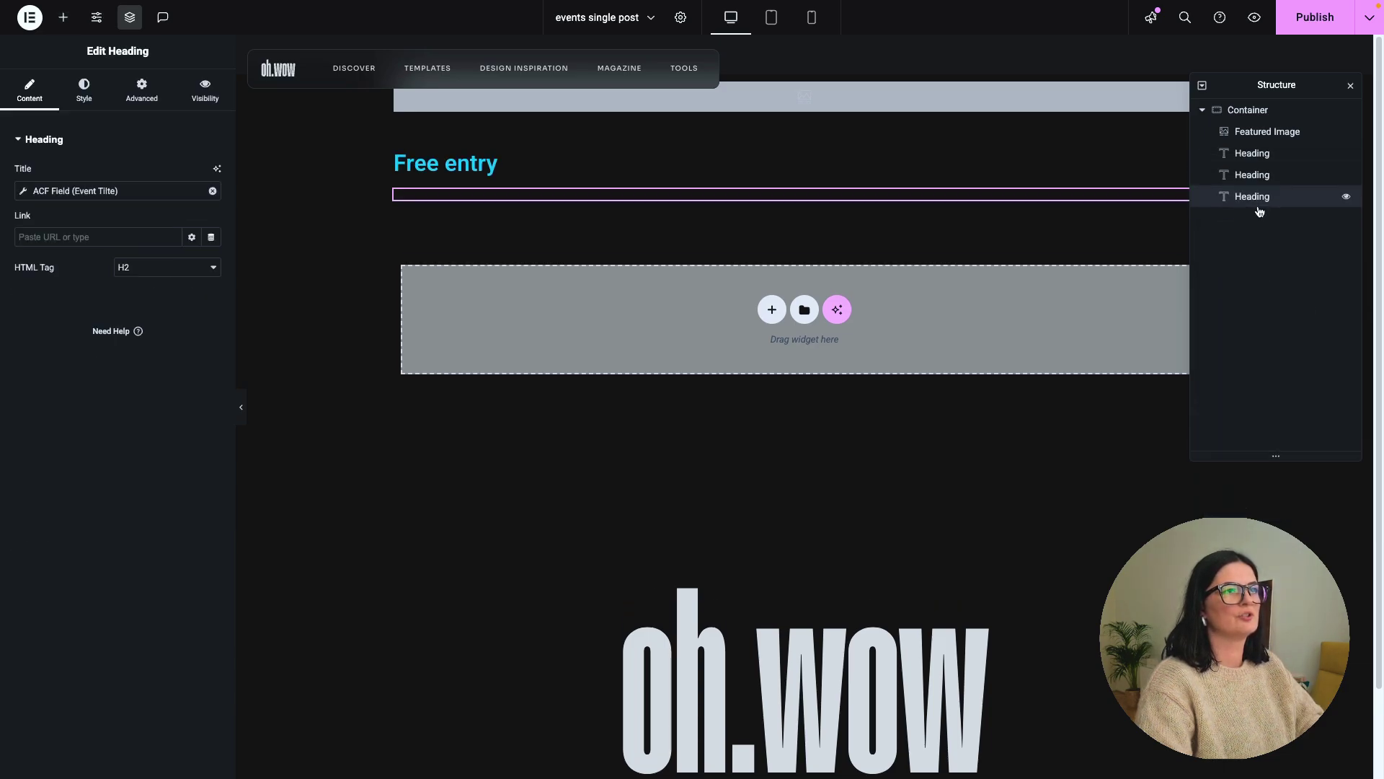
- Set the moved heading's ACF field key to Event Date
{"action": "left_click", "coordinate": [24, 191]}
{"action": "left_click", "coordinate": [126, 257]}
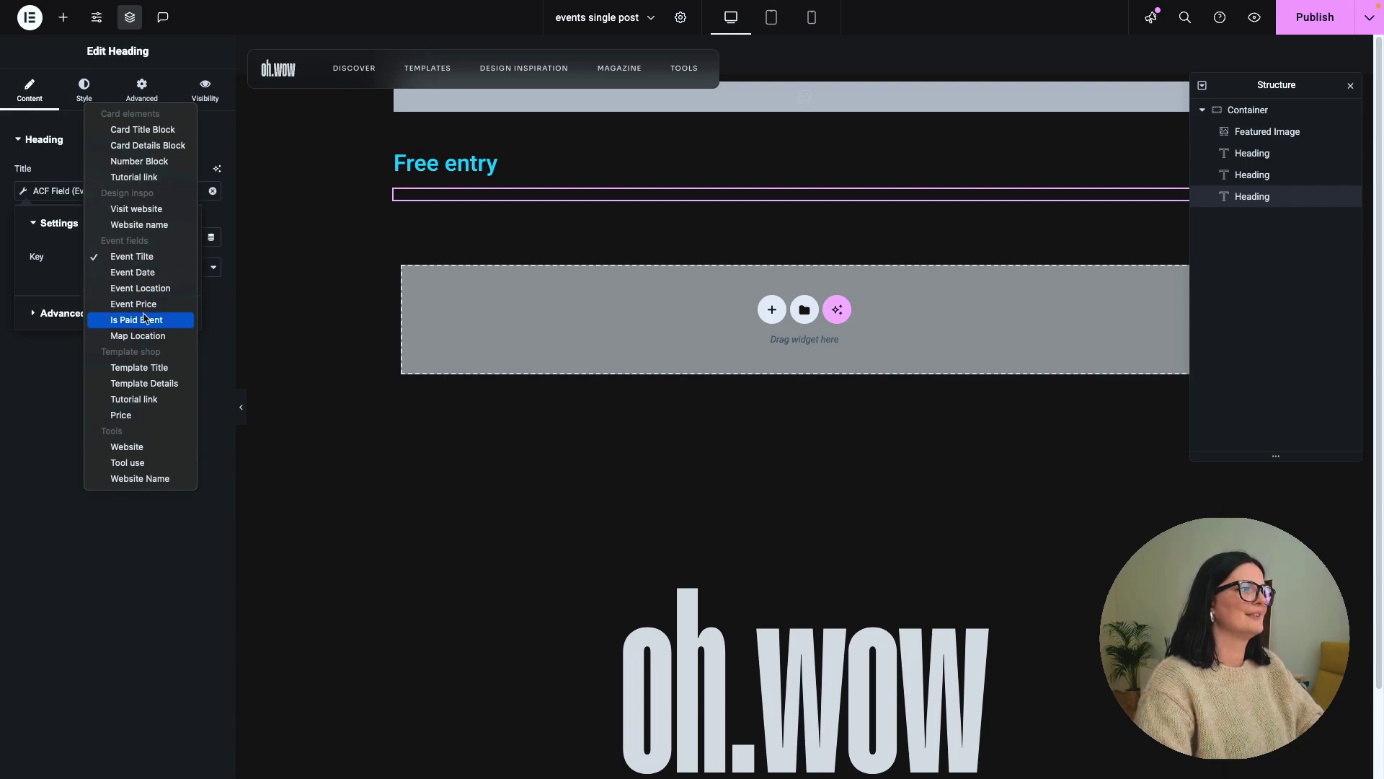
{"action": "left_click", "coordinate": [143, 273]}
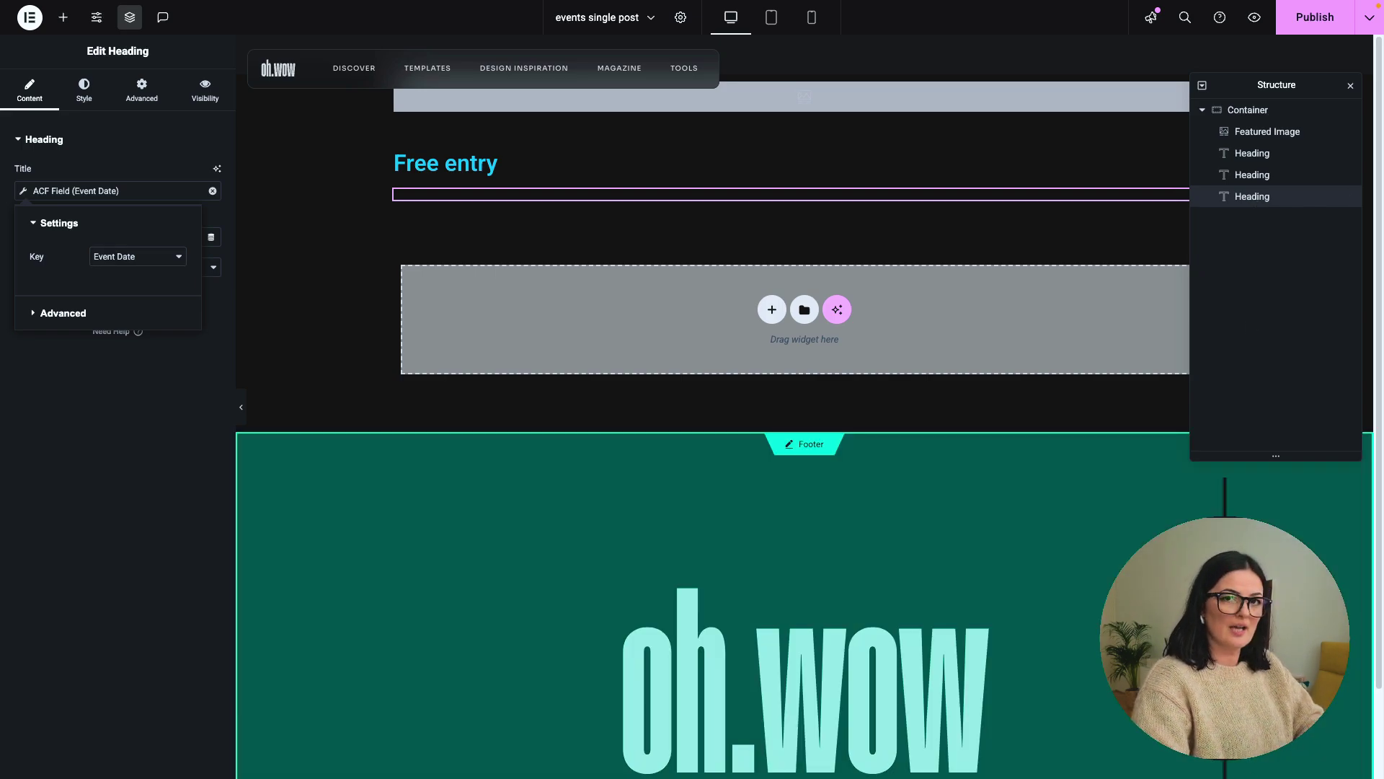
{"action": "right_click", "coordinate": [1254, 176]}
{"action": "left_click", "coordinate": [1244, 220]}
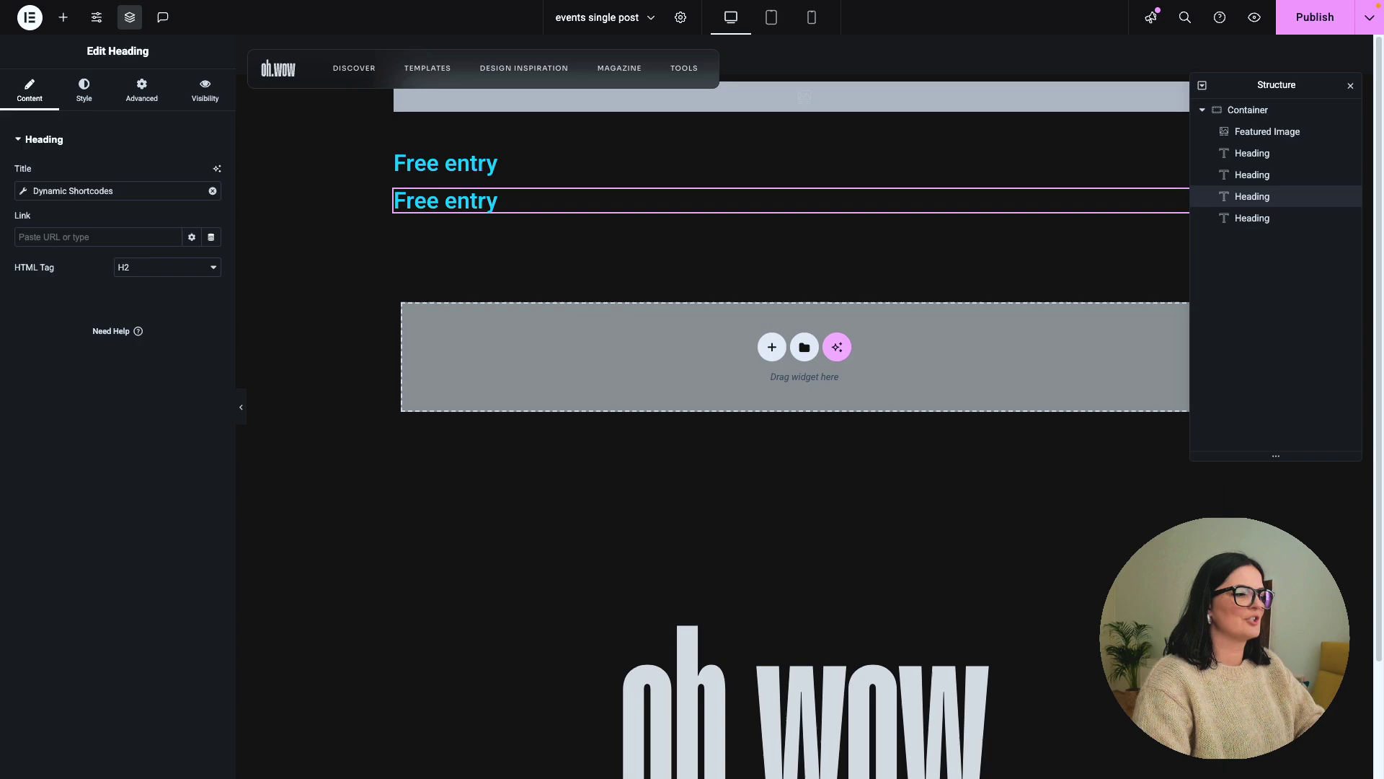
{"action": "left_click", "coordinate": [23, 190]}
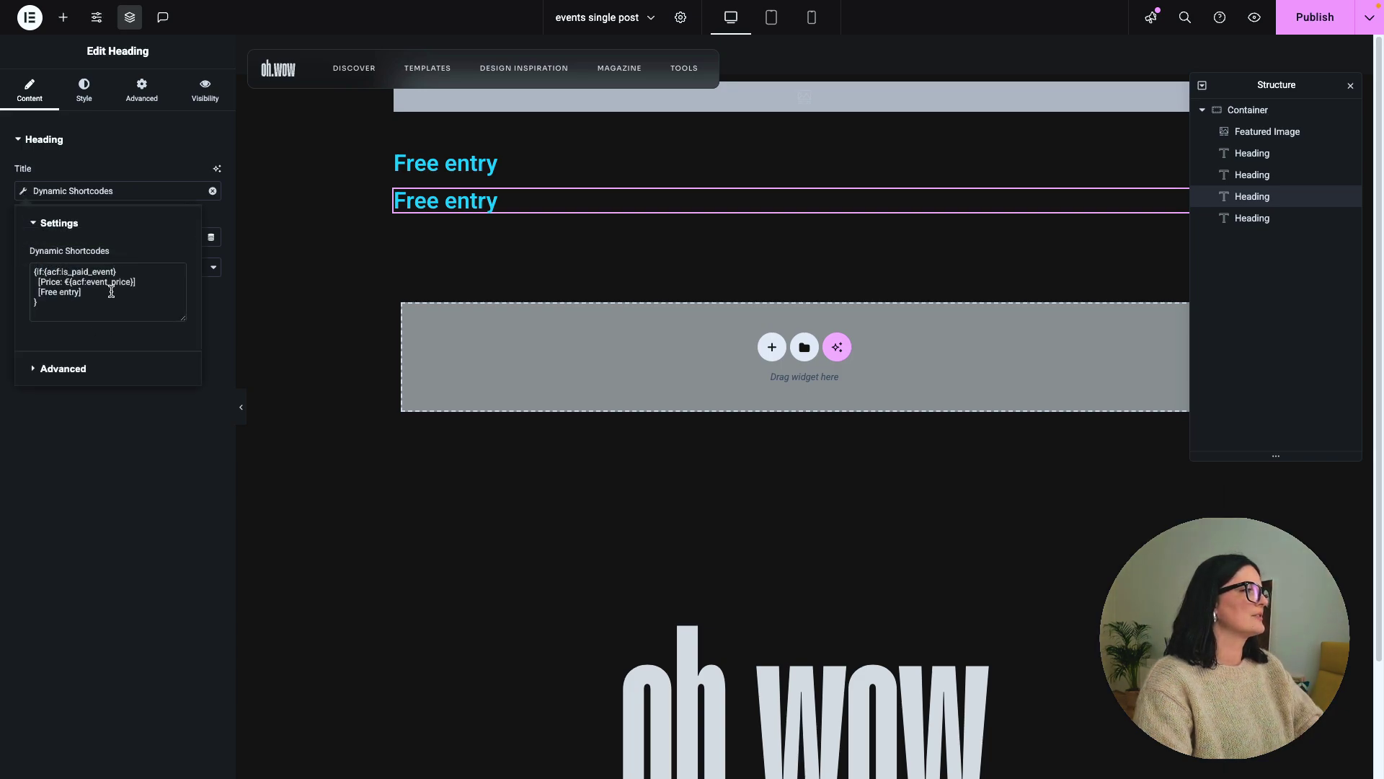
{"action": "left_click_drag", "start_coordinate": [74, 303], "coordinate": [13, 278]}
{"action": "left_click", "coordinate": [12, 277]}
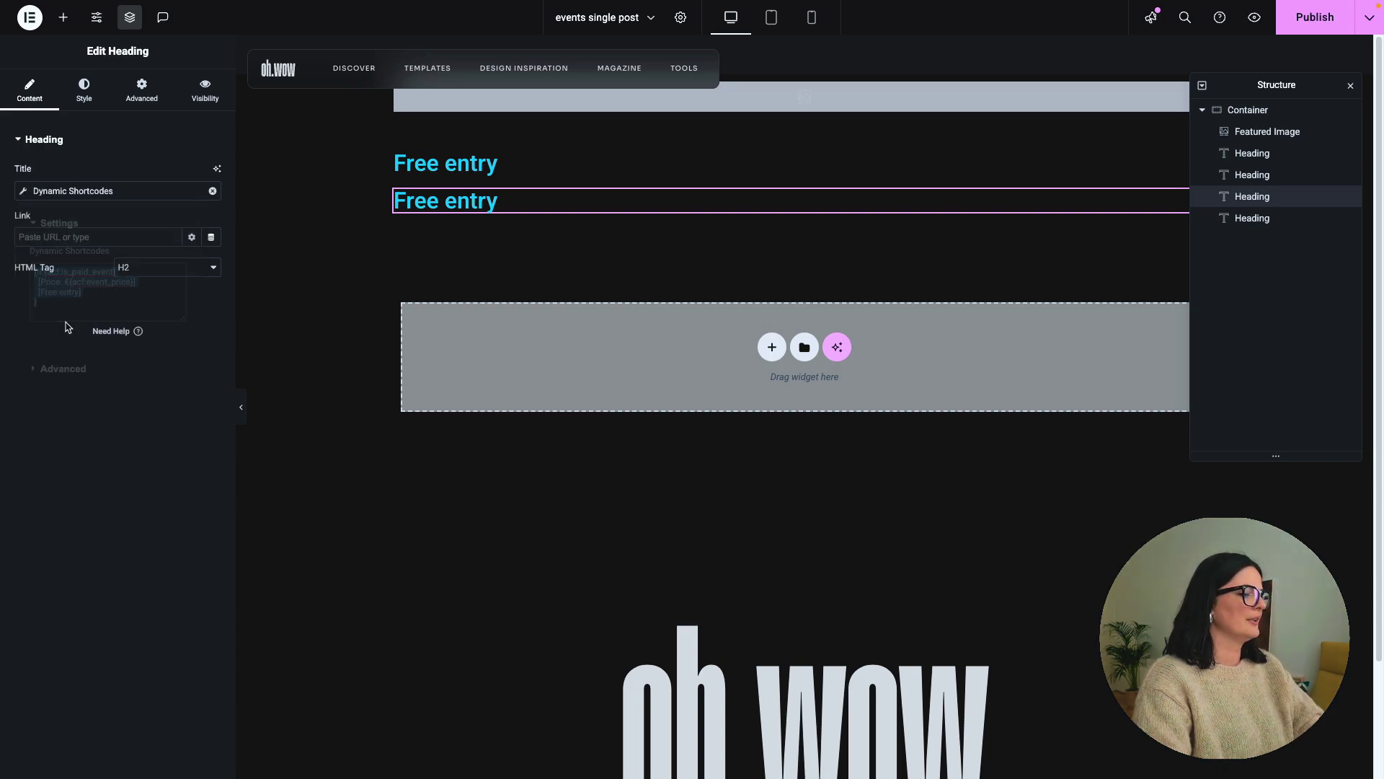
{"action": "left_click", "coordinate": [25, 193]}
{"action": "left_click", "coordinate": [81, 283]}
{"action": "key", "text": "super+a"}
{"action": "type", "text": "{if: {eq:{date:{acf:event_date}@fmt=Y-m-d} {date:now@fmt=Y-m-d}}   [<span class=\"badge\">Today</span>] }"}
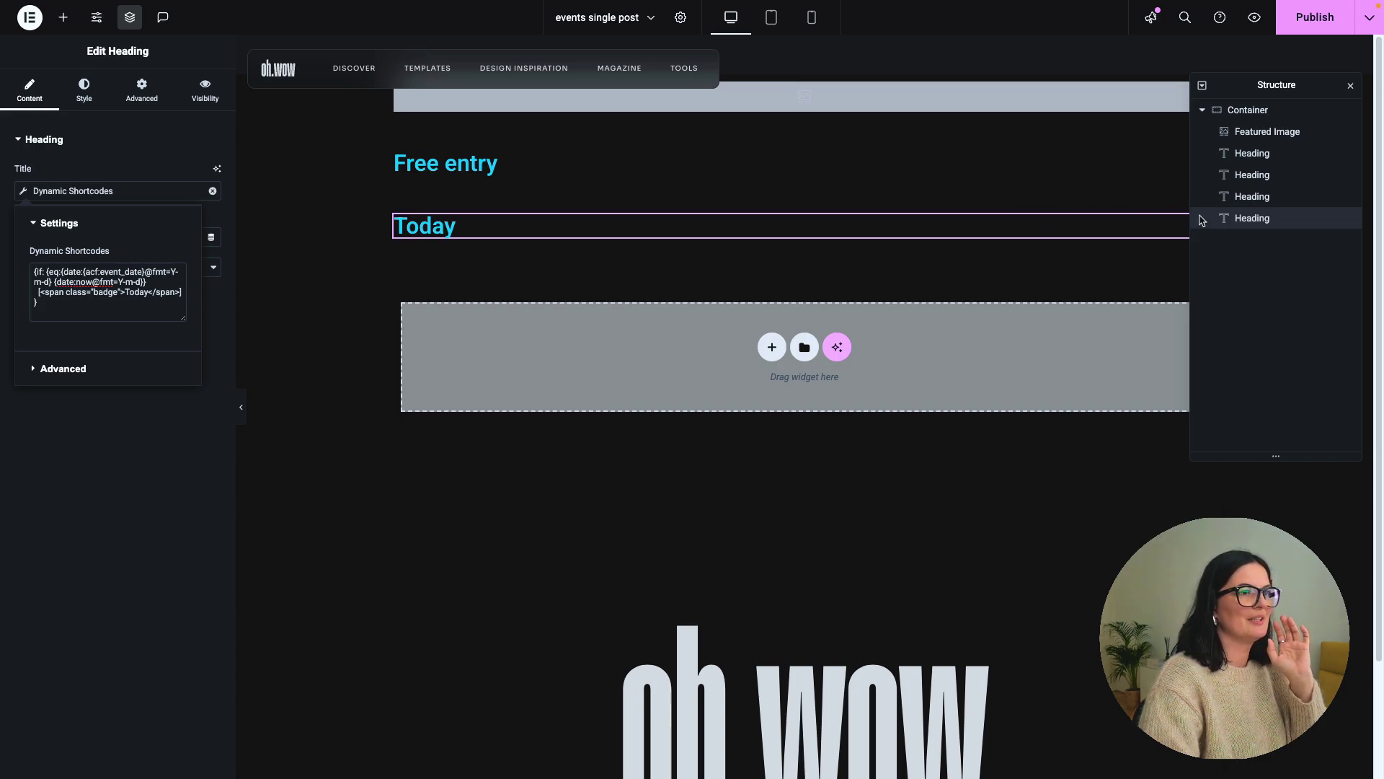
- Duplicate the Today badge heading and replace the copy's entire dynamic shortcode with the one on the clipboard
{"action": "right_click", "coordinate": [1250, 221]}
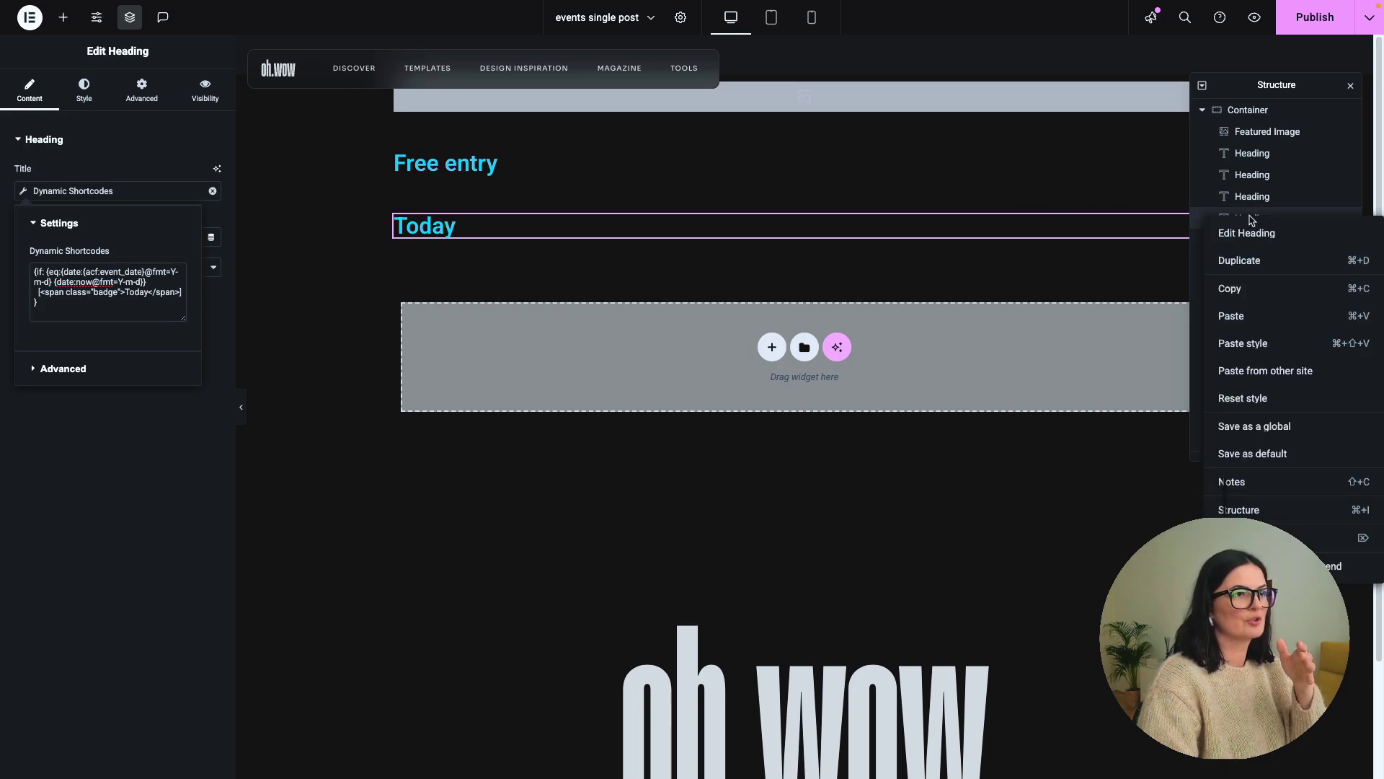
{"action": "left_click", "coordinate": [1242, 260]}
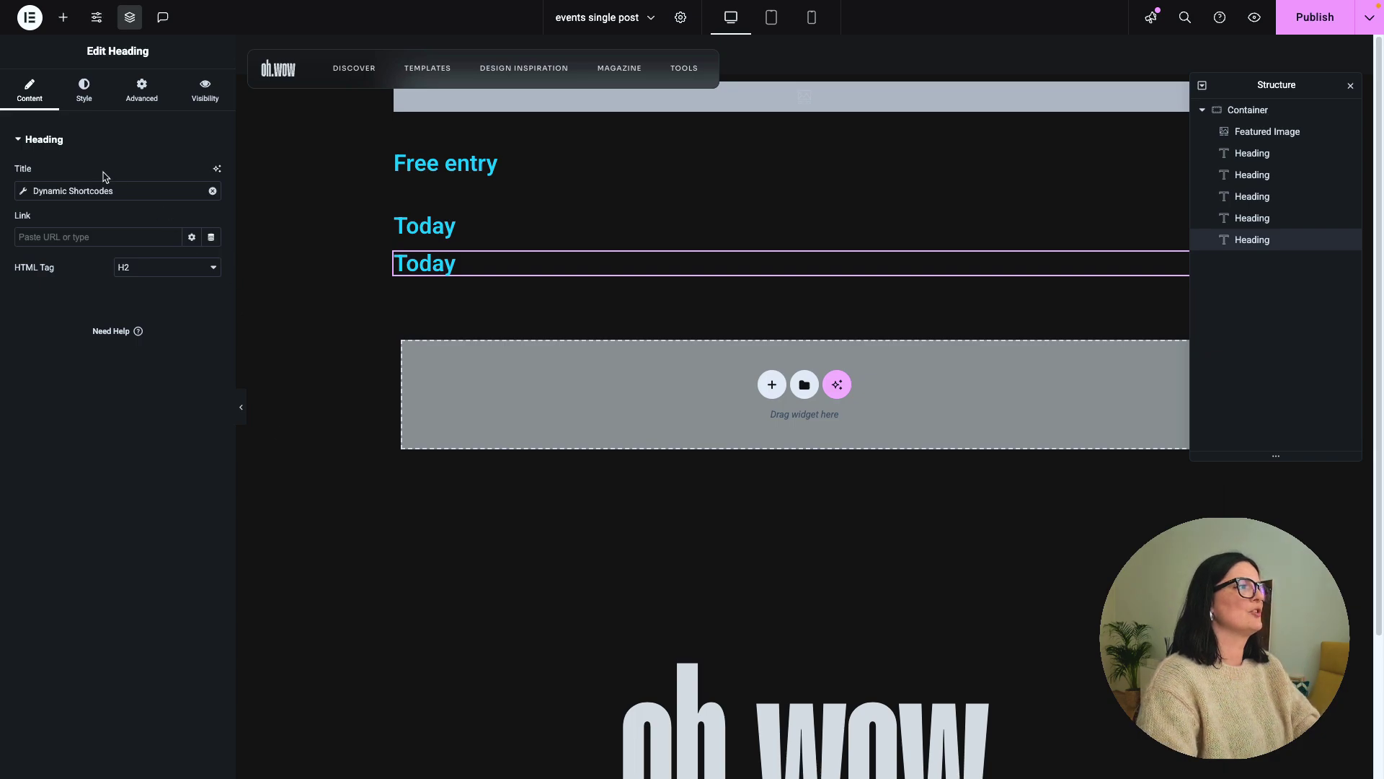
{"action": "left_click", "coordinate": [24, 192]}
{"action": "key", "text": "ctrl+a"}
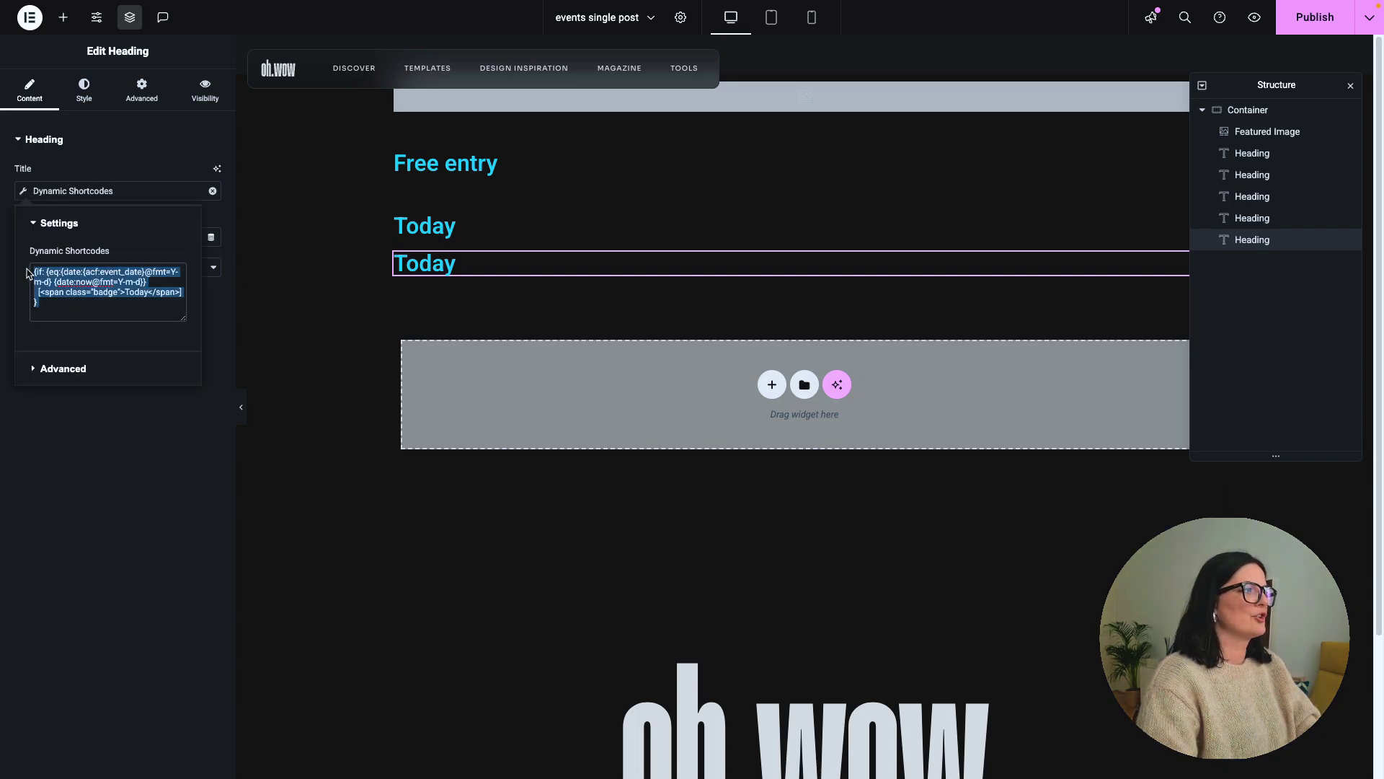
{"action": "key", "text": "ctrl+v"}
{"action": "left_click", "coordinate": [679, 441]}
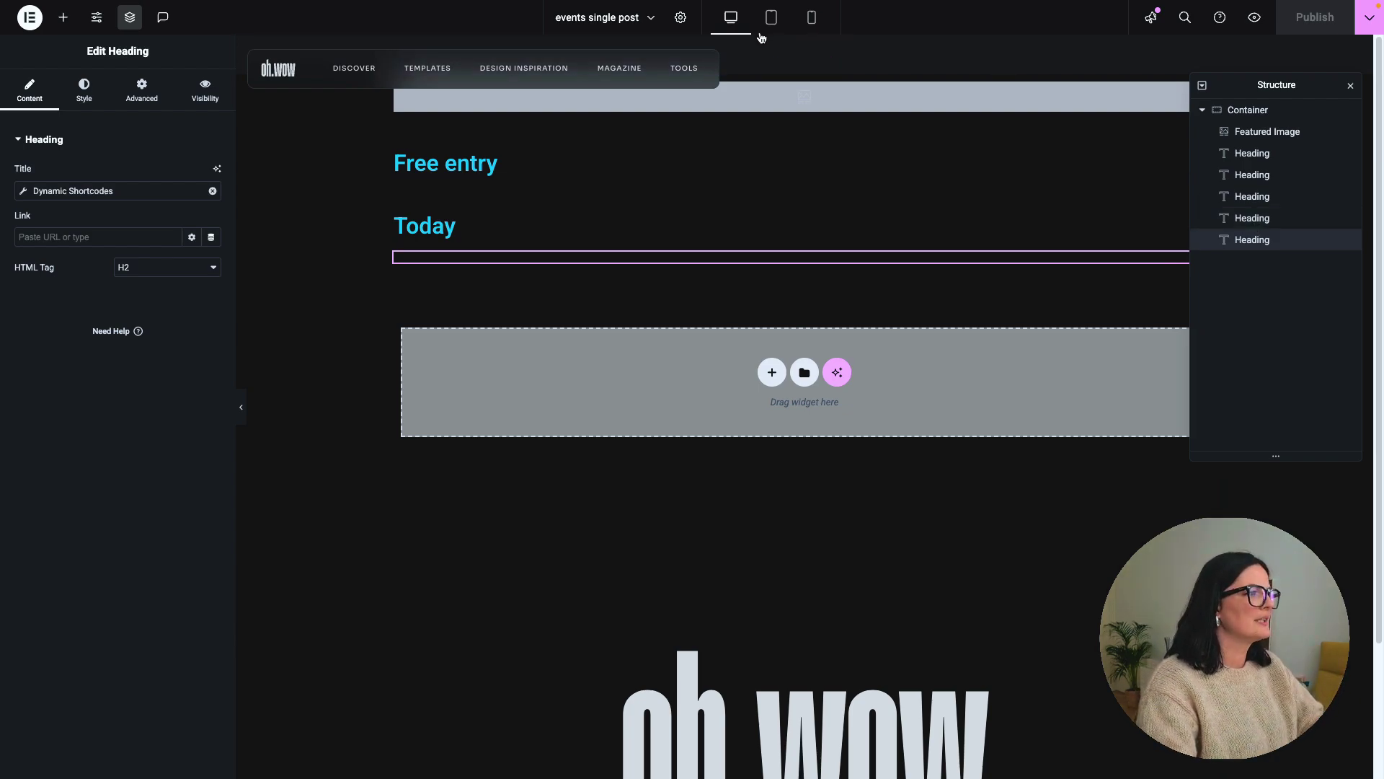
- Set the event title heading's custom typography size to 2.5 rem
{"action": "left_click", "coordinate": [442, 132]}
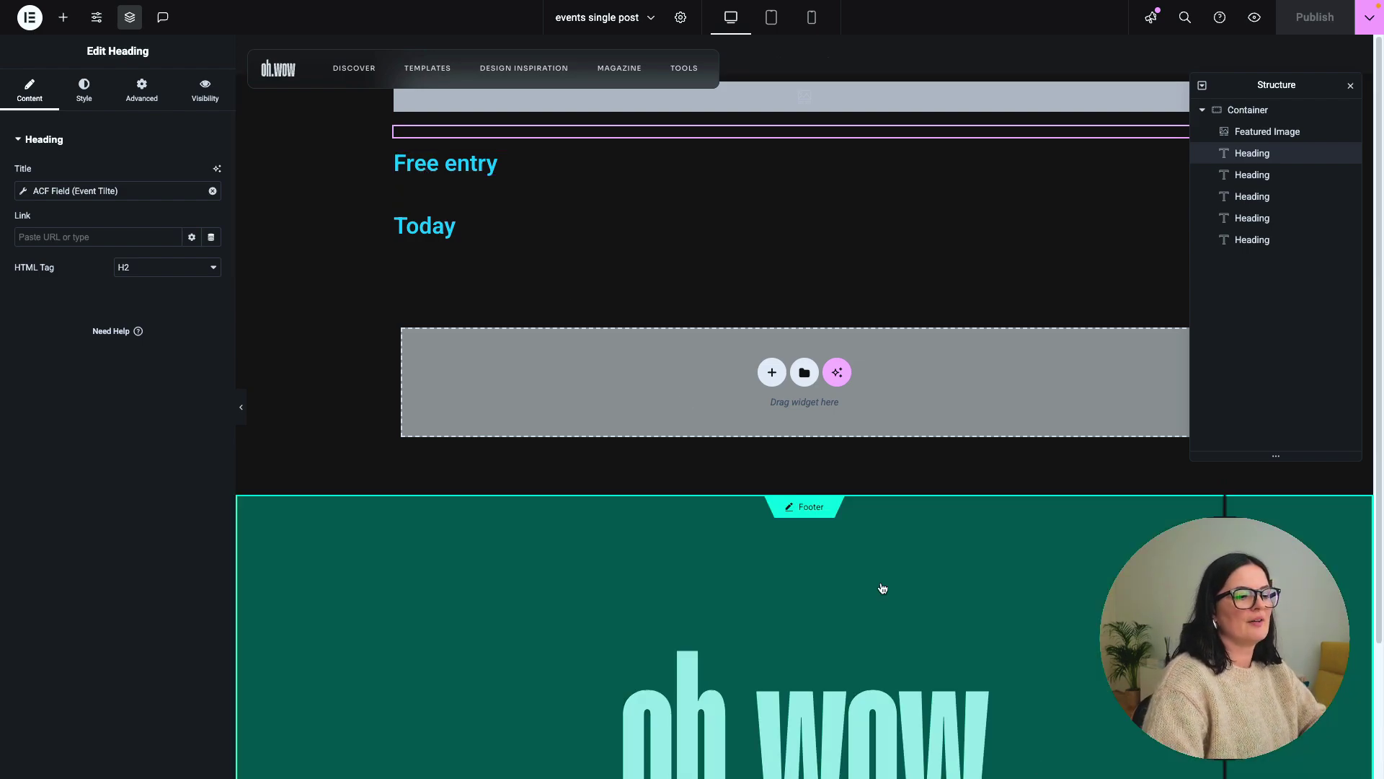
{"action": "left_click", "coordinate": [83, 91]}
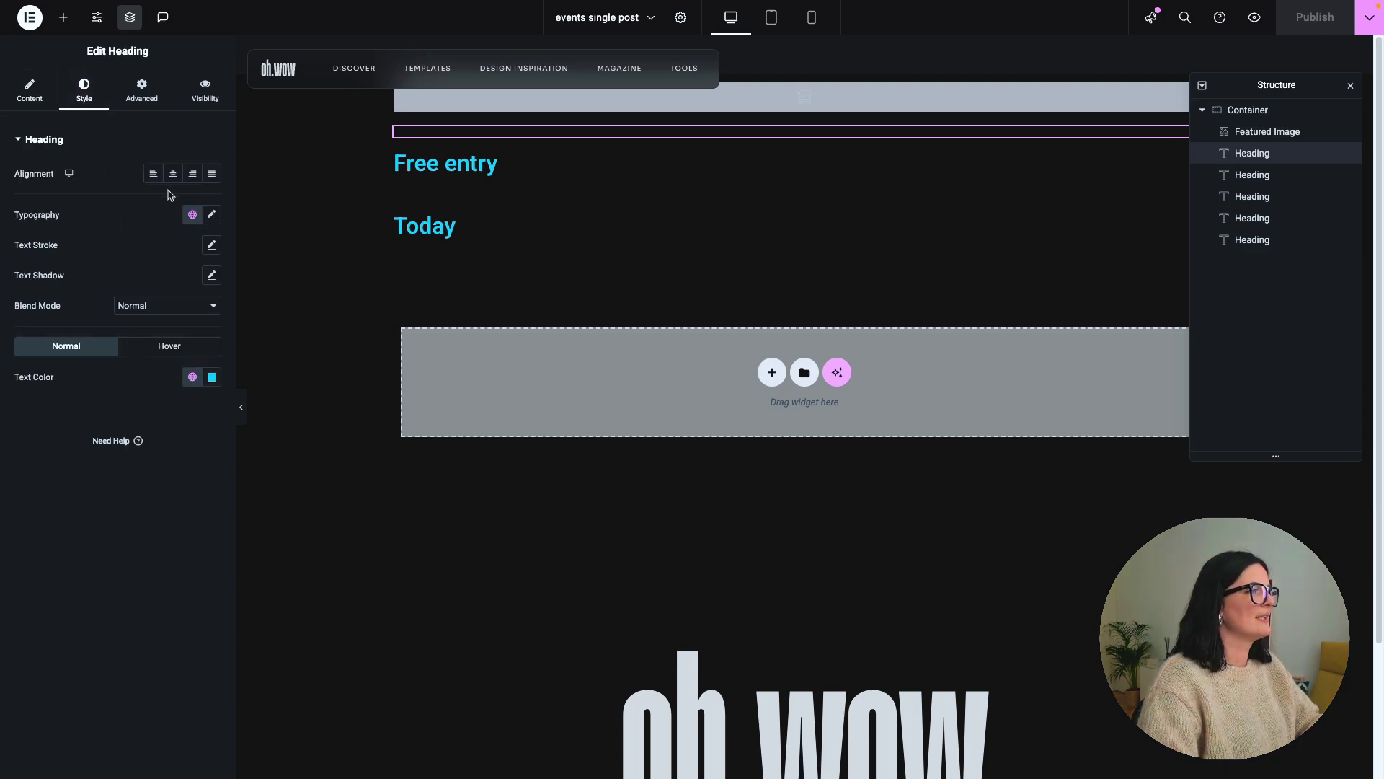
{"action": "left_click", "coordinate": [211, 215]}
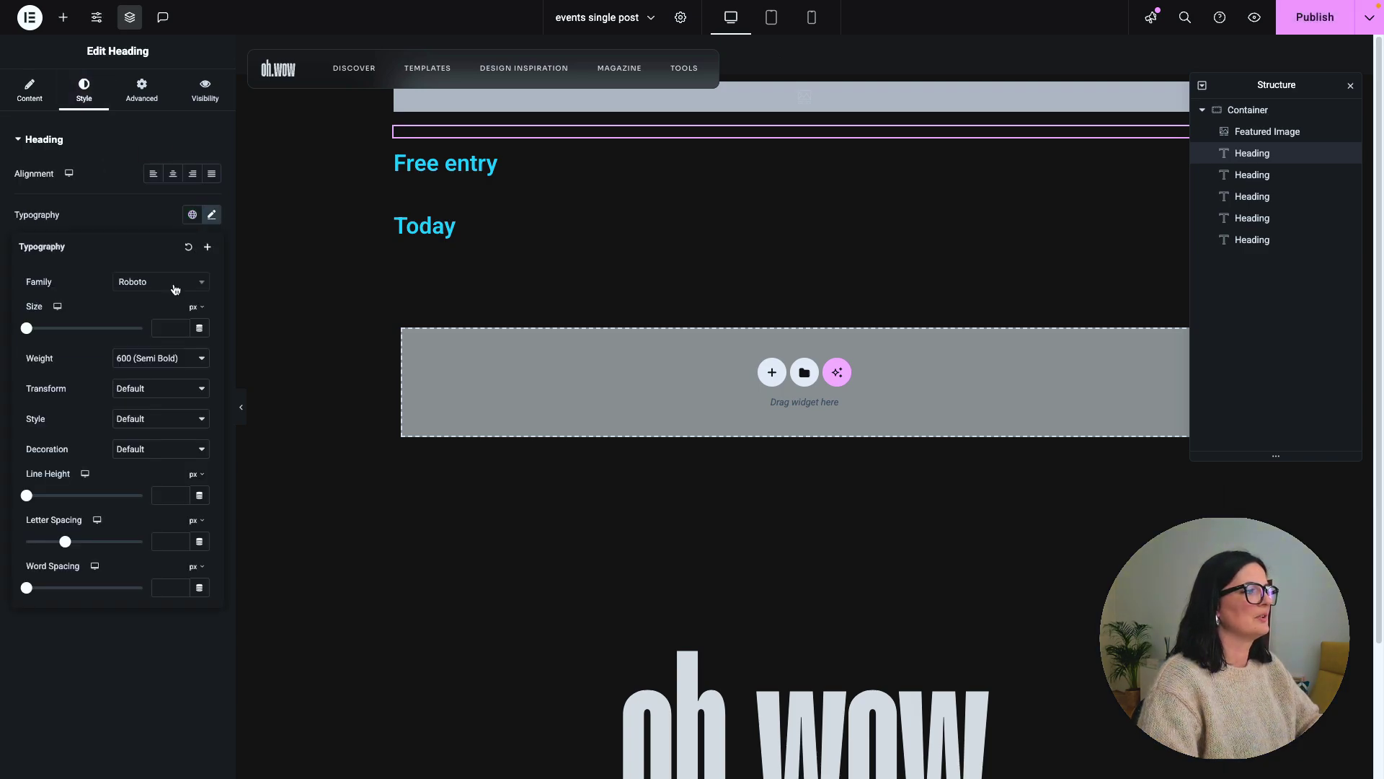
{"action": "left_click", "coordinate": [196, 306]}
{"action": "left_click", "coordinate": [193, 336]}
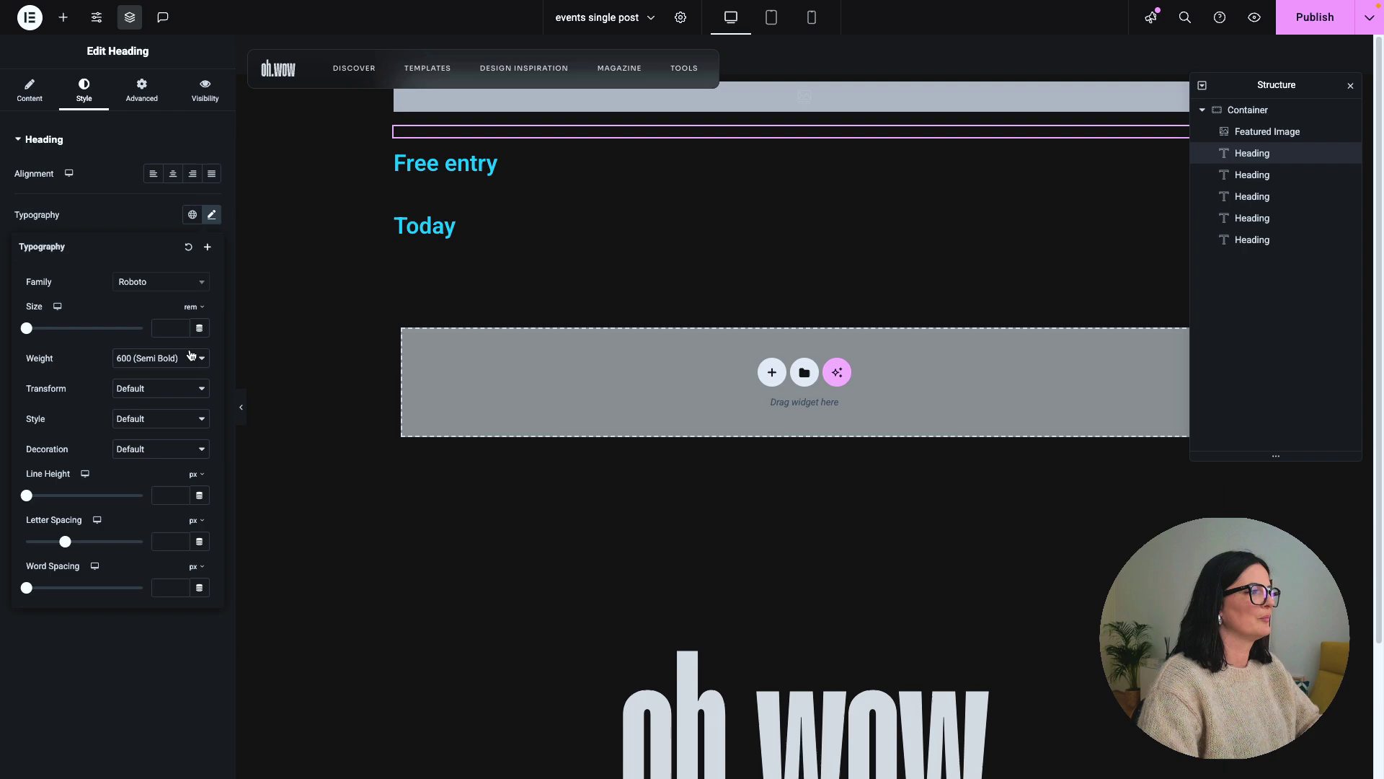
{"action": "left_click", "coordinate": [173, 328]}
{"action": "type", "text": "2.5"}
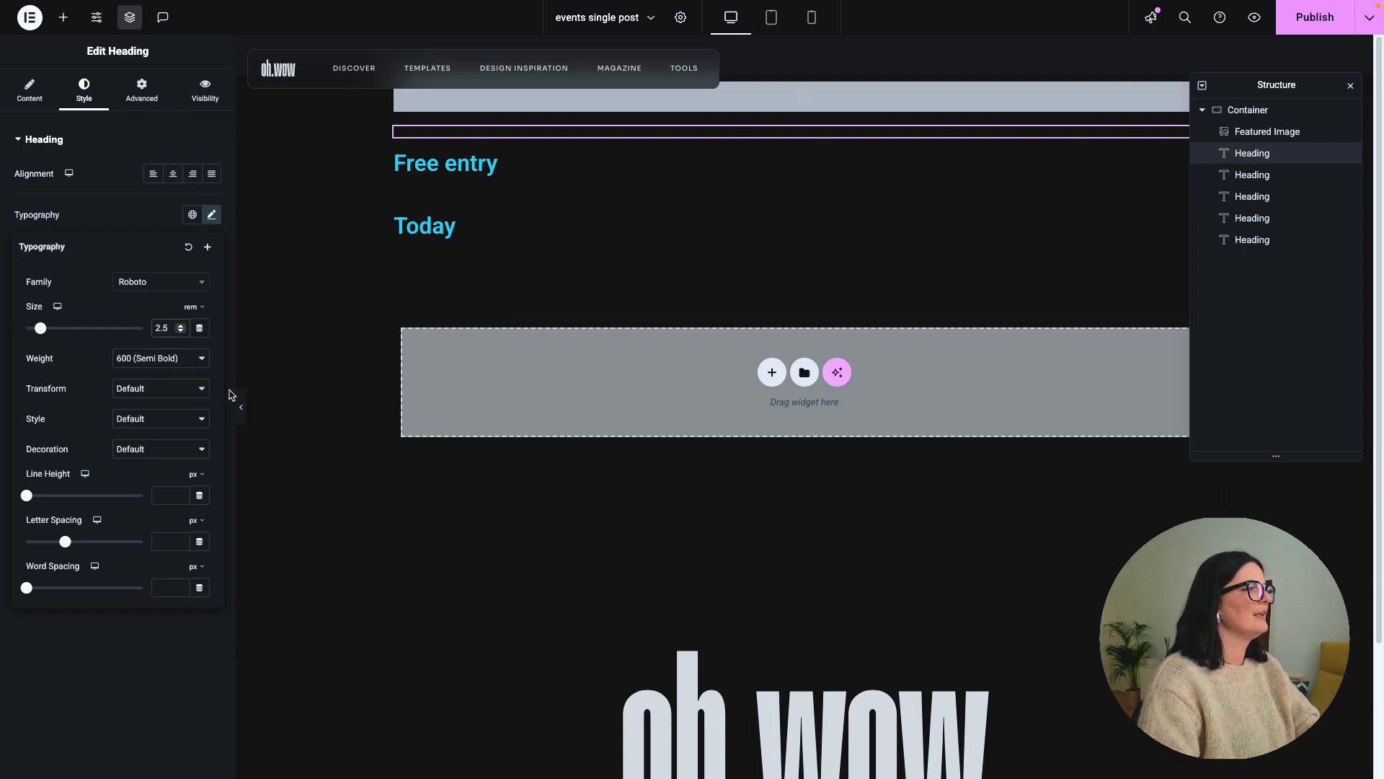
- Set the "Free entry" price heading's font family to Manrope and its size to 1.5 rem
{"action": "left_click", "coordinate": [1258, 181]}
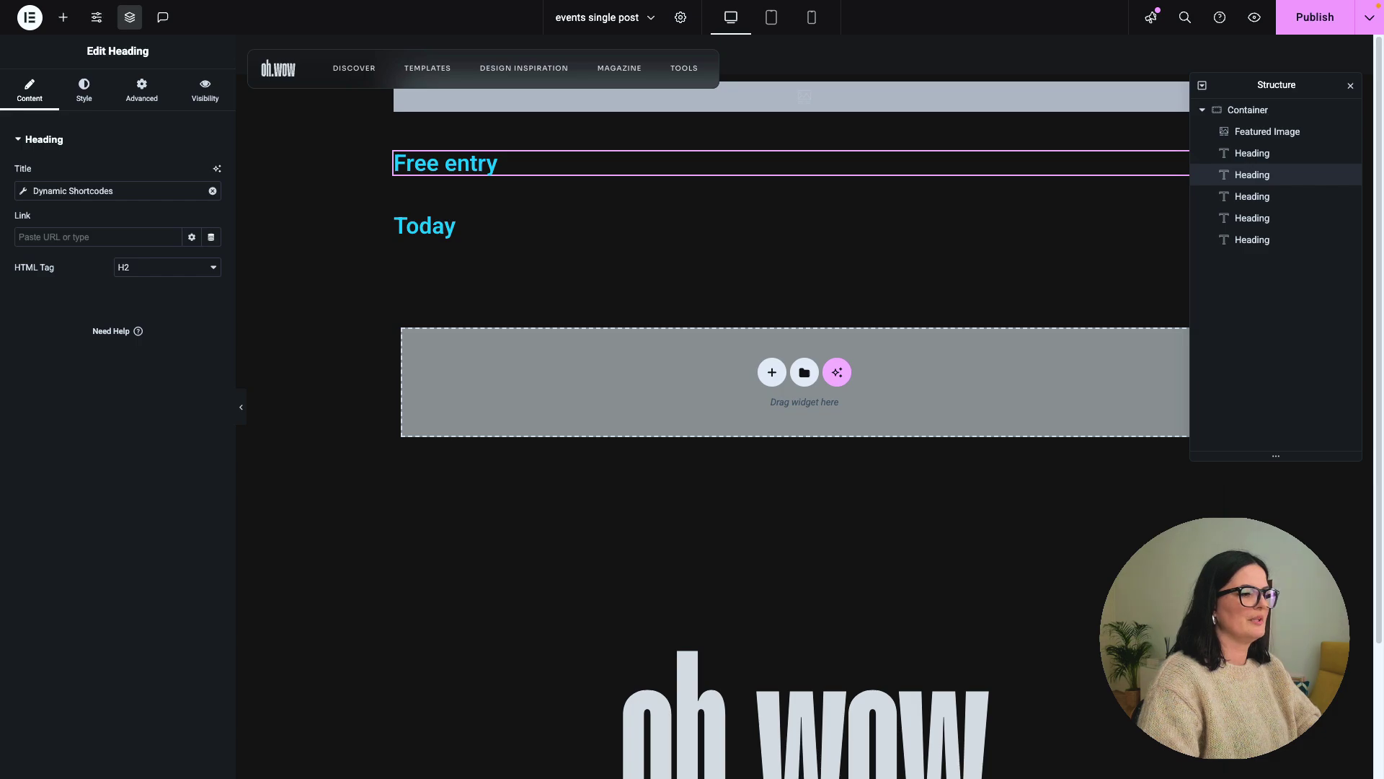
{"action": "left_click", "coordinate": [83, 90]}
{"action": "left_click", "coordinate": [211, 214]}
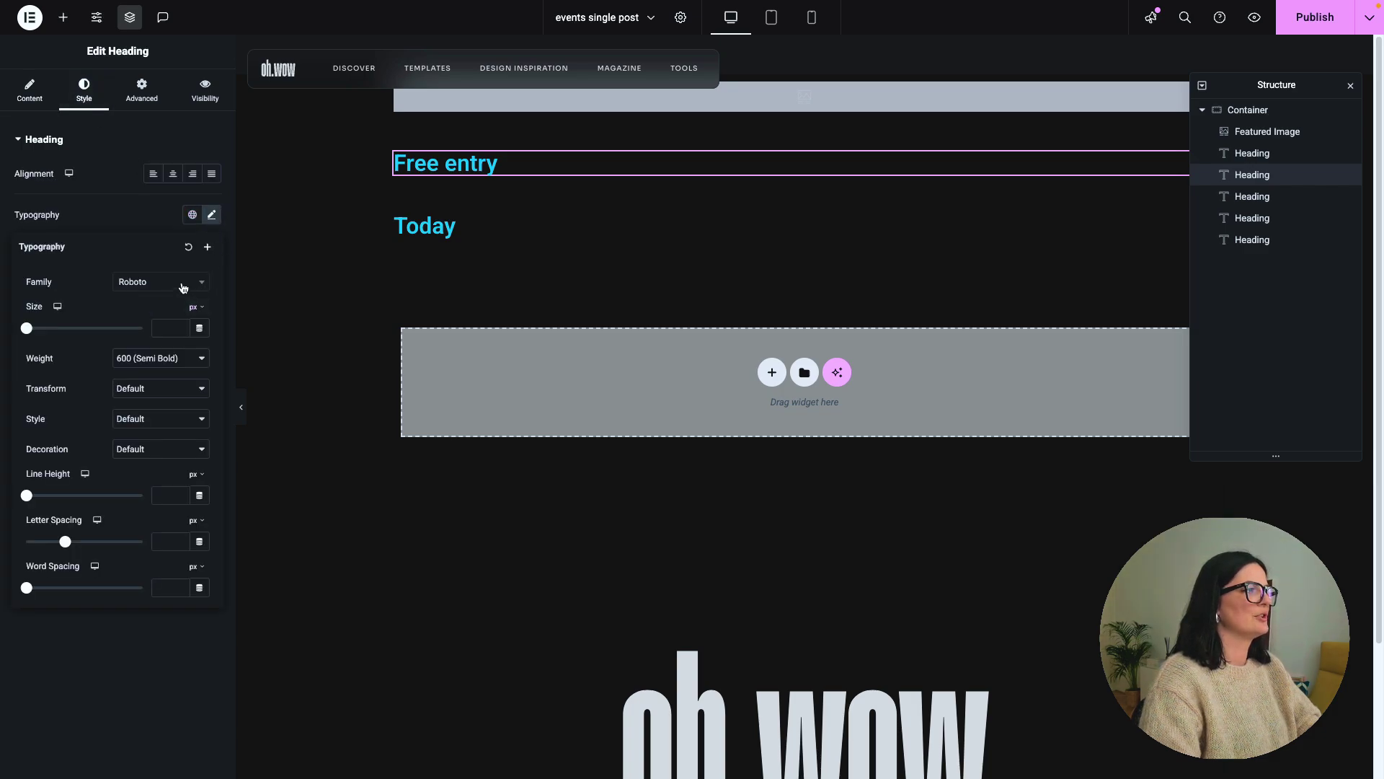
{"action": "left_click", "coordinate": [149, 284]}
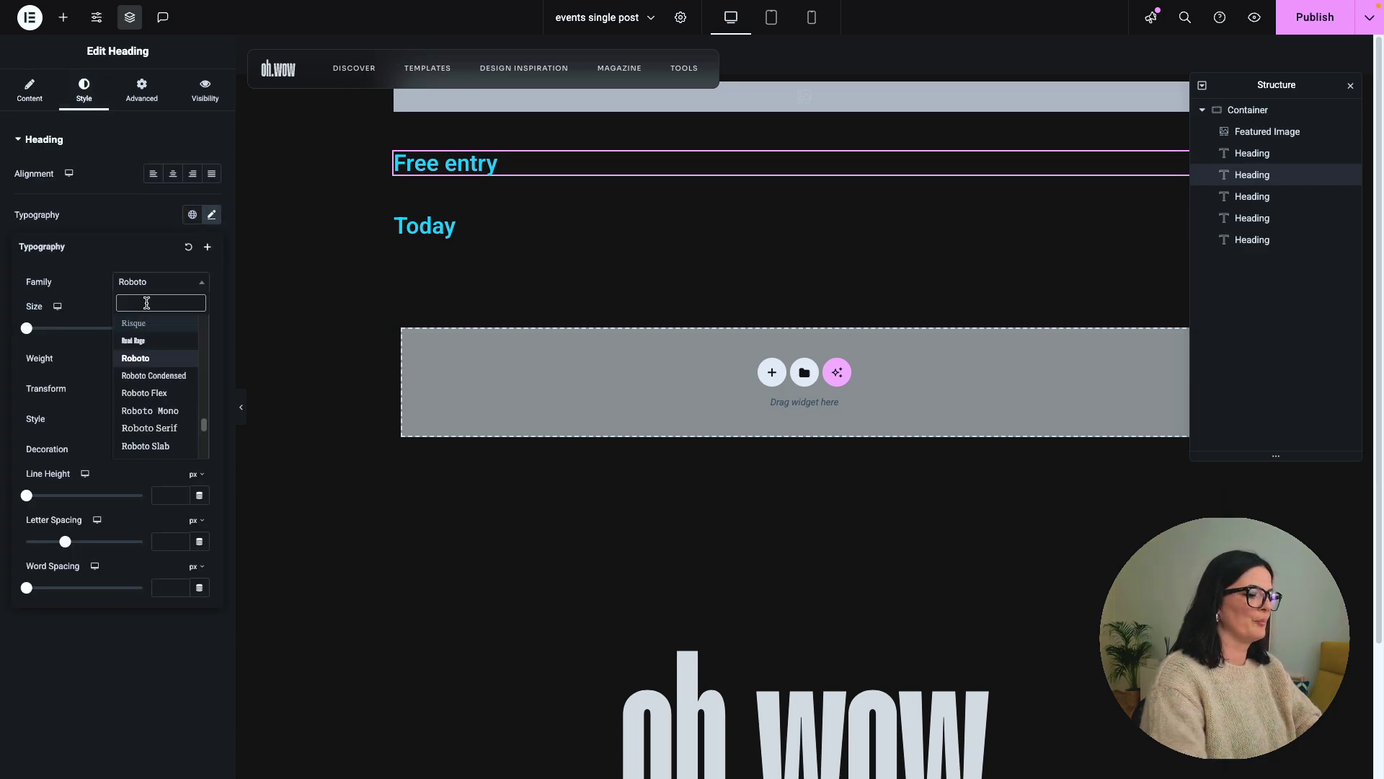
{"action": "type", "text": "manrope"}
{"action": "left_click", "coordinate": [172, 338]}
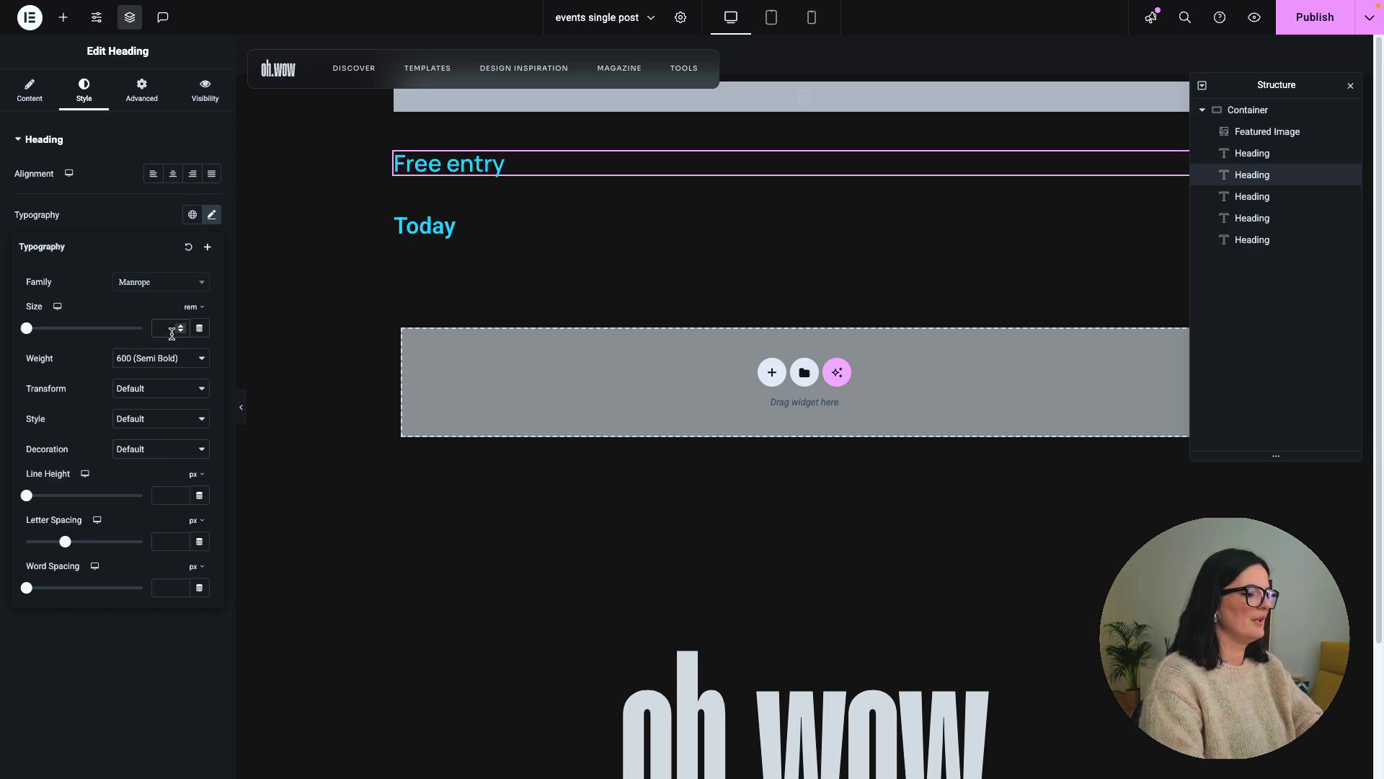
{"action": "left_click", "coordinate": [172, 333]}
{"action": "type", "text": "1.5"}
- Copy the price heading's style and apply it to the three headings below it
{"action": "right_click", "coordinate": [1253, 176]}
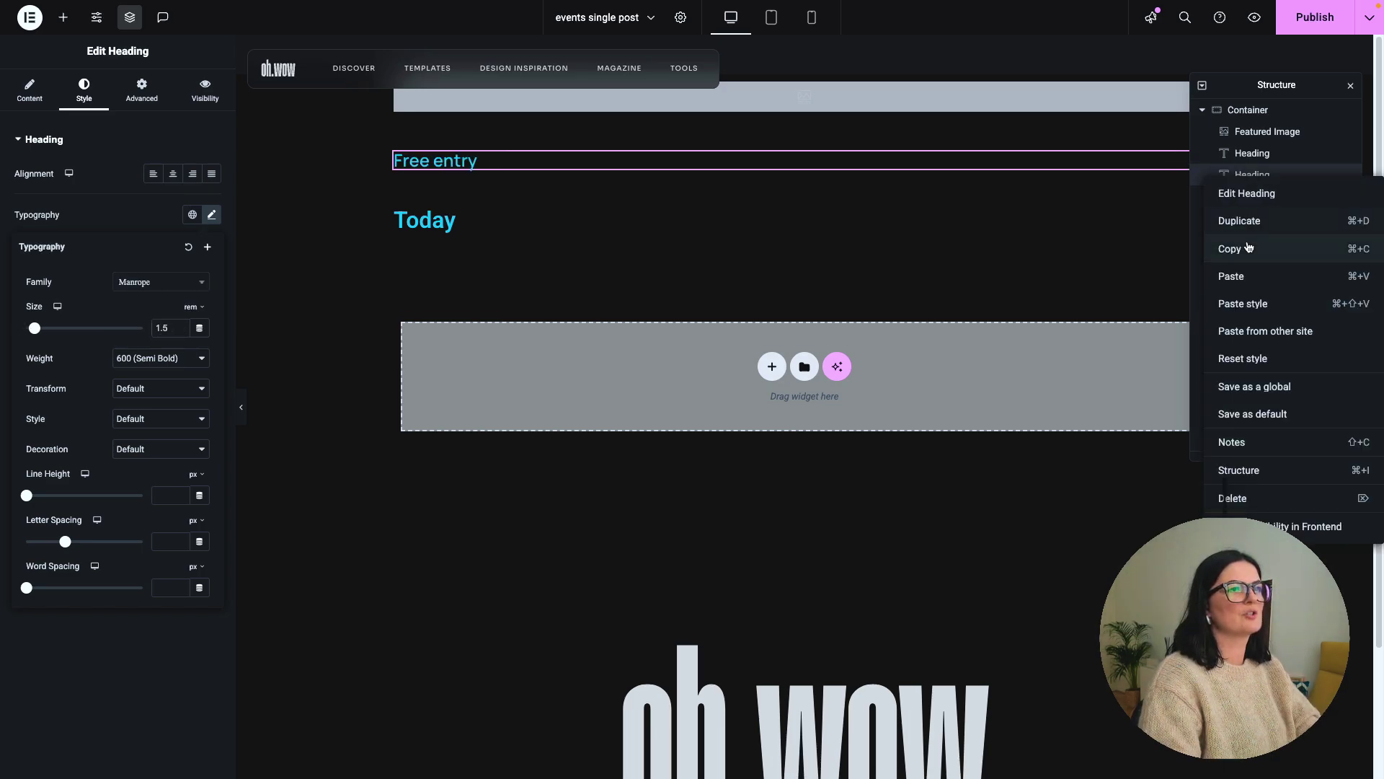
{"action": "left_click", "coordinate": [1249, 247]}
{"action": "right_click", "coordinate": [1256, 197]}
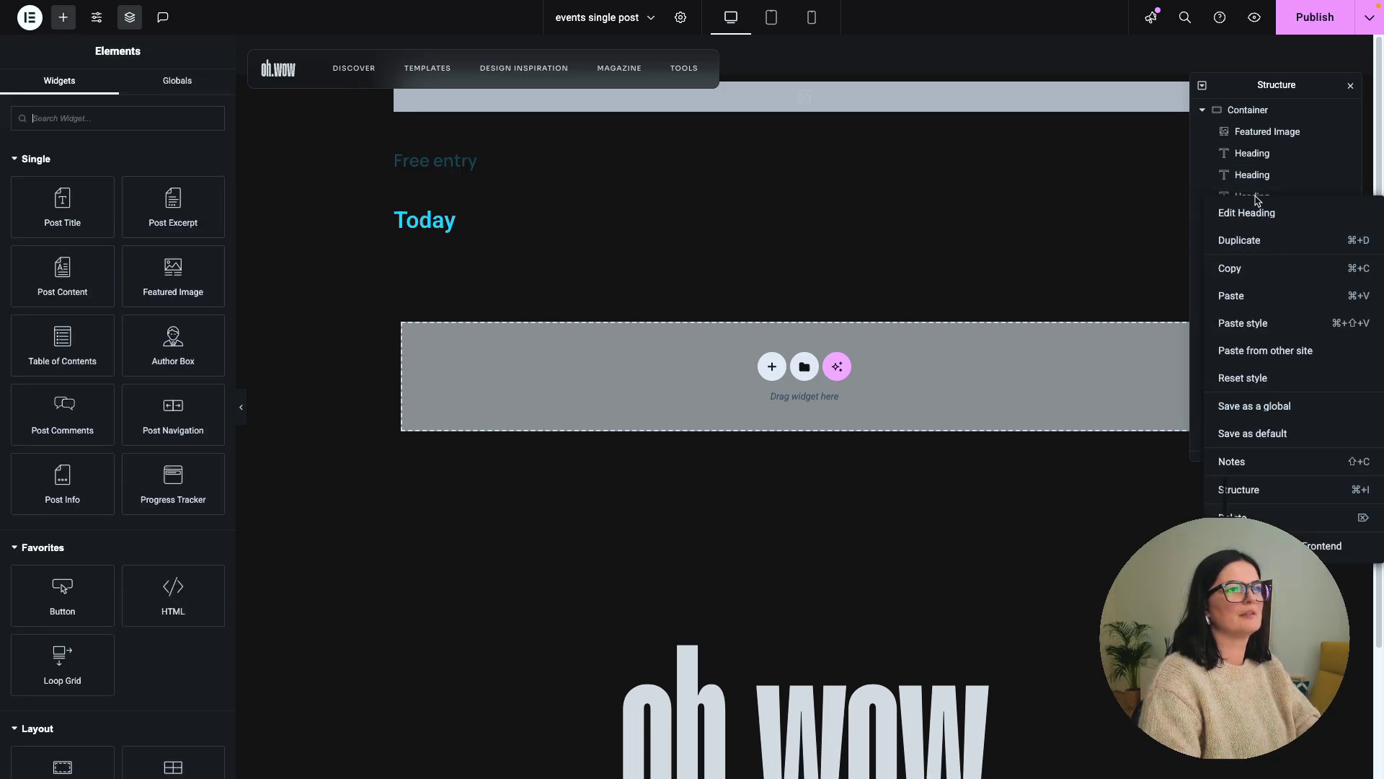
{"action": "left_click", "coordinate": [1247, 310]}
{"action": "right_click", "coordinate": [1253, 198]}
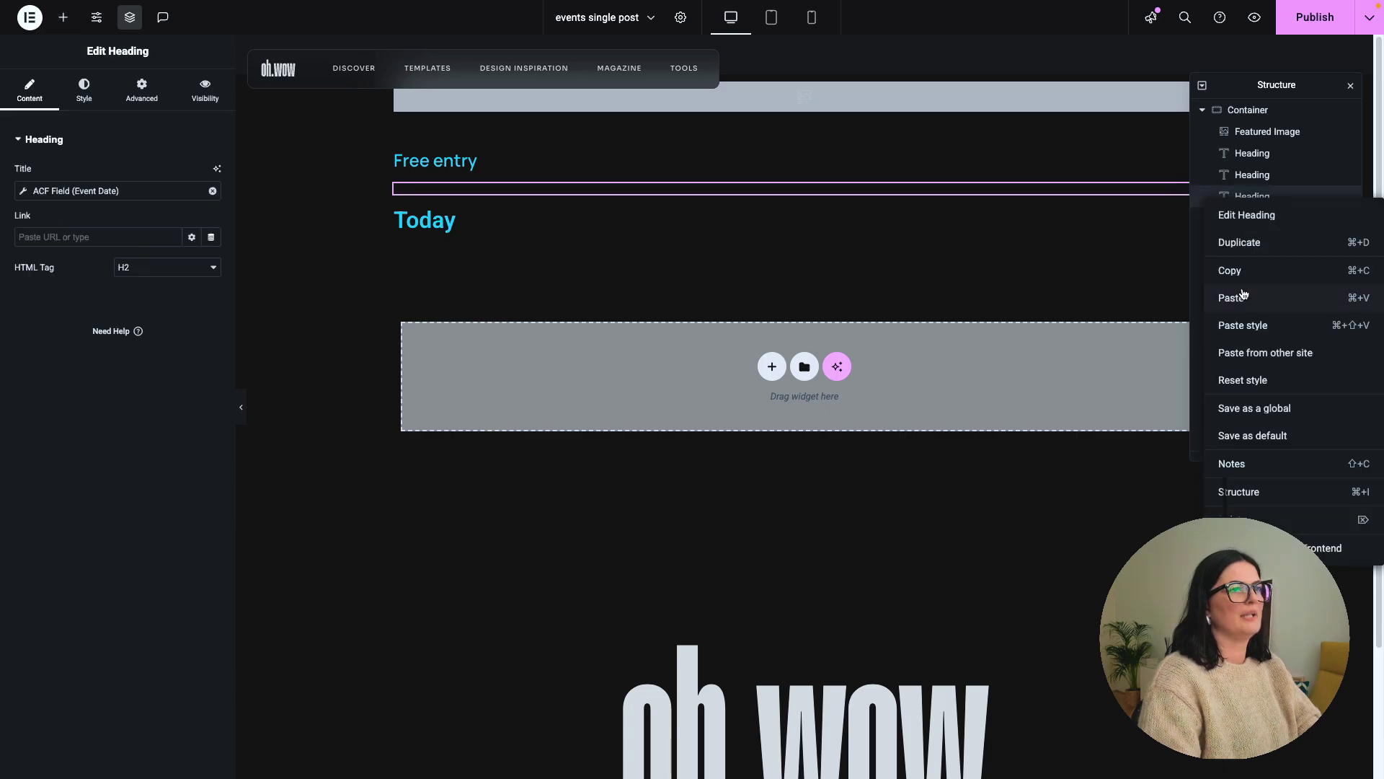
{"action": "left_click", "coordinate": [1248, 325]}
{"action": "left_click", "coordinate": [1253, 217]}
{"action": "right_click", "coordinate": [1254, 218]}
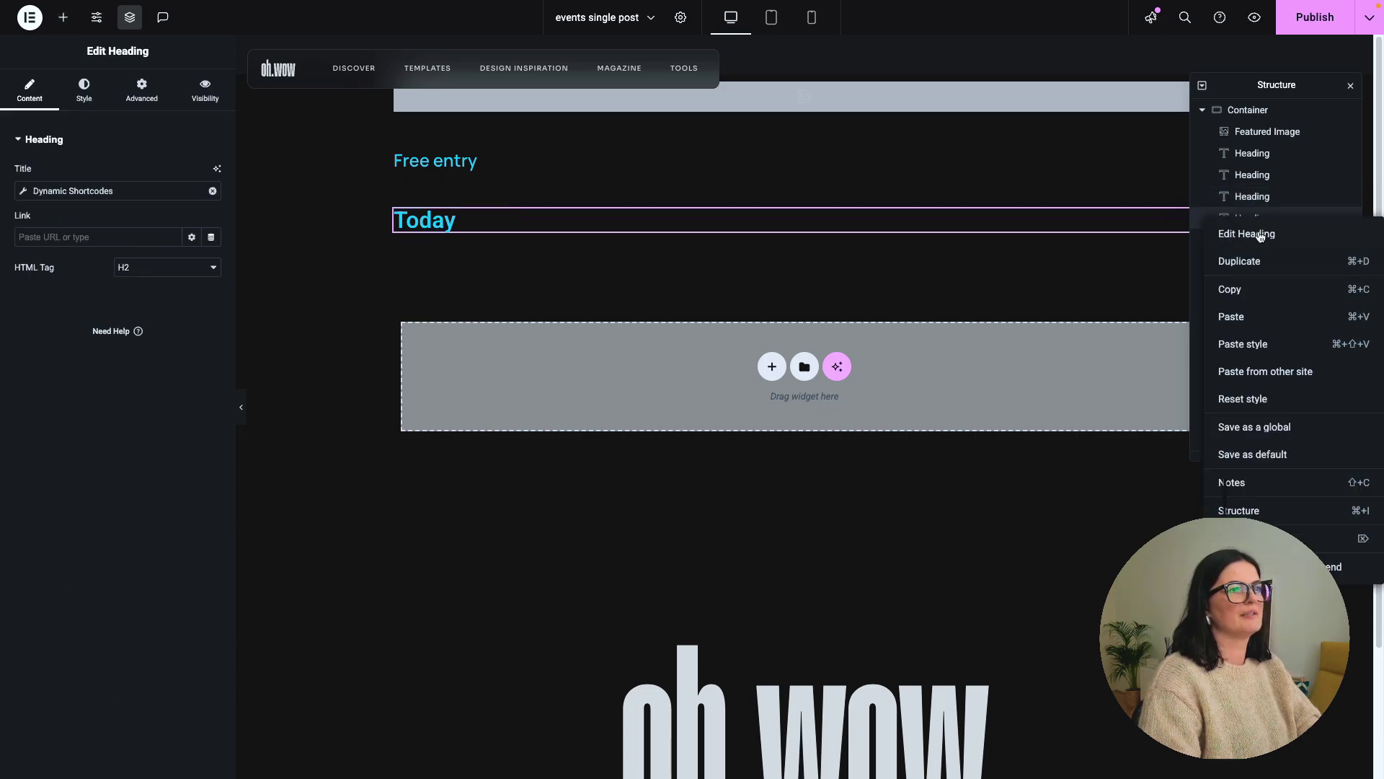
{"action": "left_click", "coordinate": [1253, 345]}
{"action": "right_click", "coordinate": [1262, 239]}
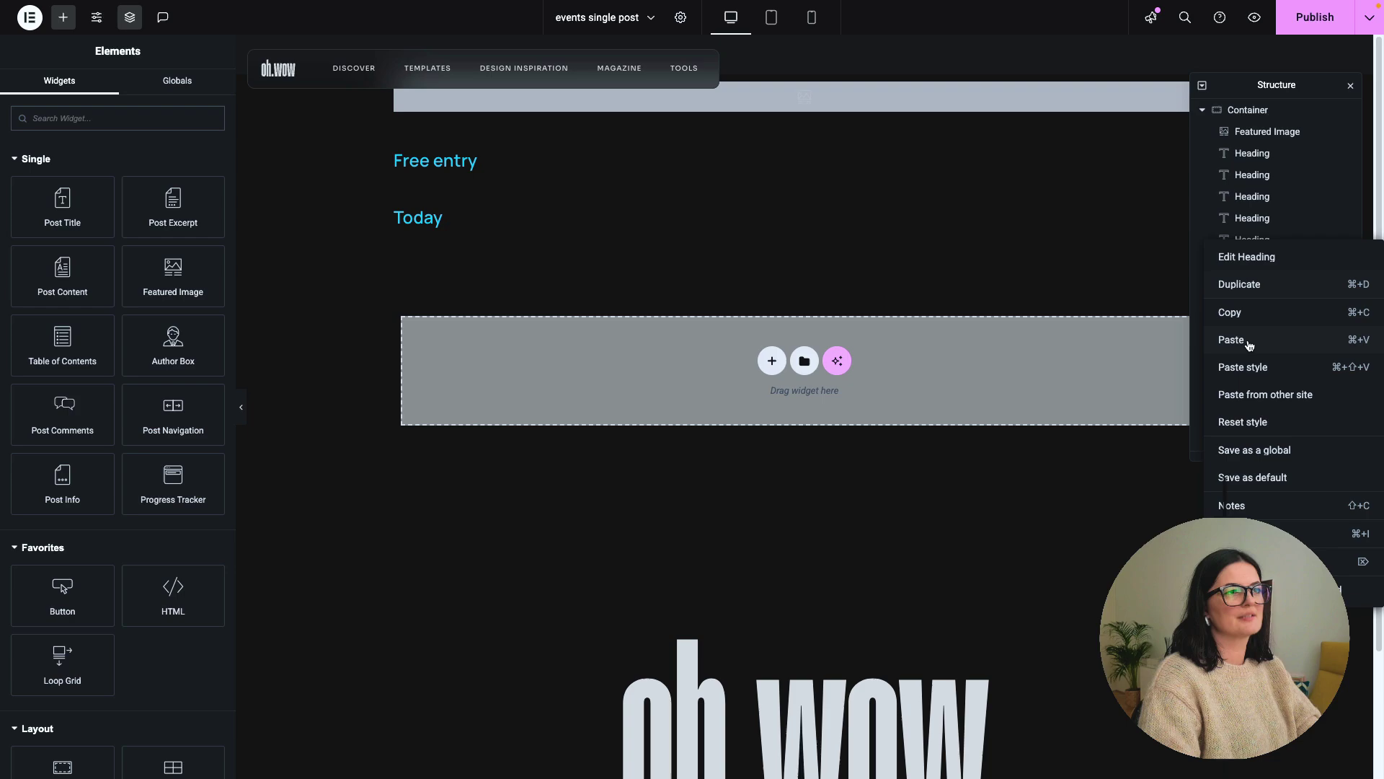
{"action": "left_click", "coordinate": [1249, 367]}
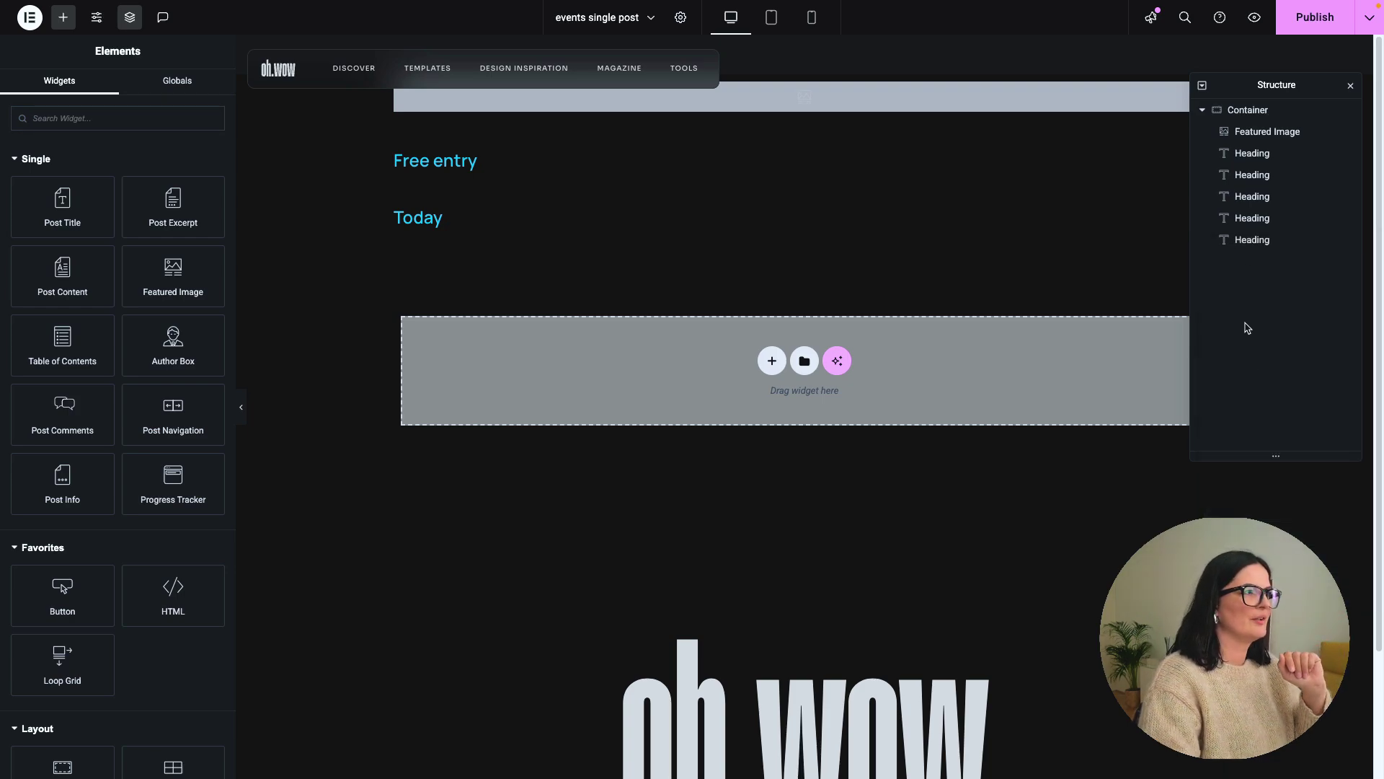
- Set the event title heading's text color to the global color neon
{"action": "left_click", "coordinate": [1251, 155]}
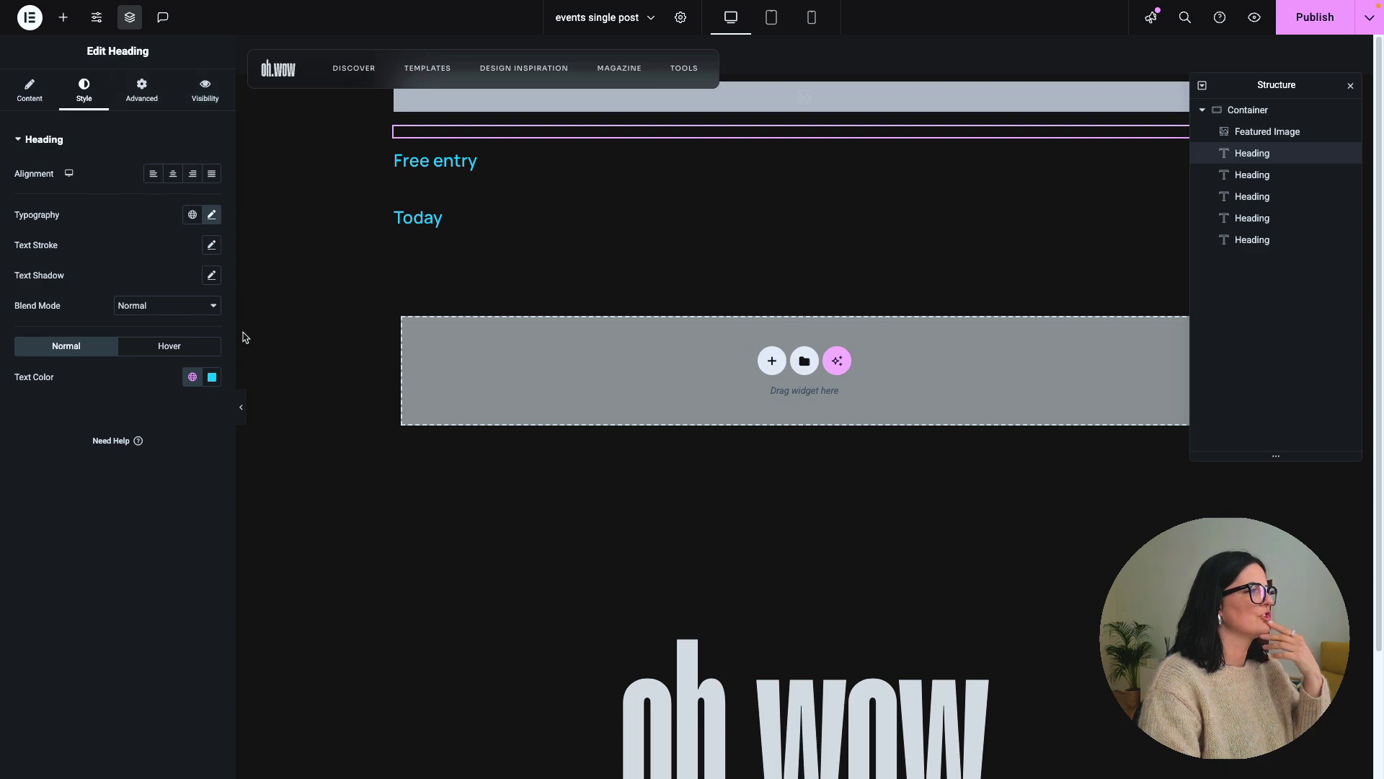
{"action": "left_click", "coordinate": [193, 377]}
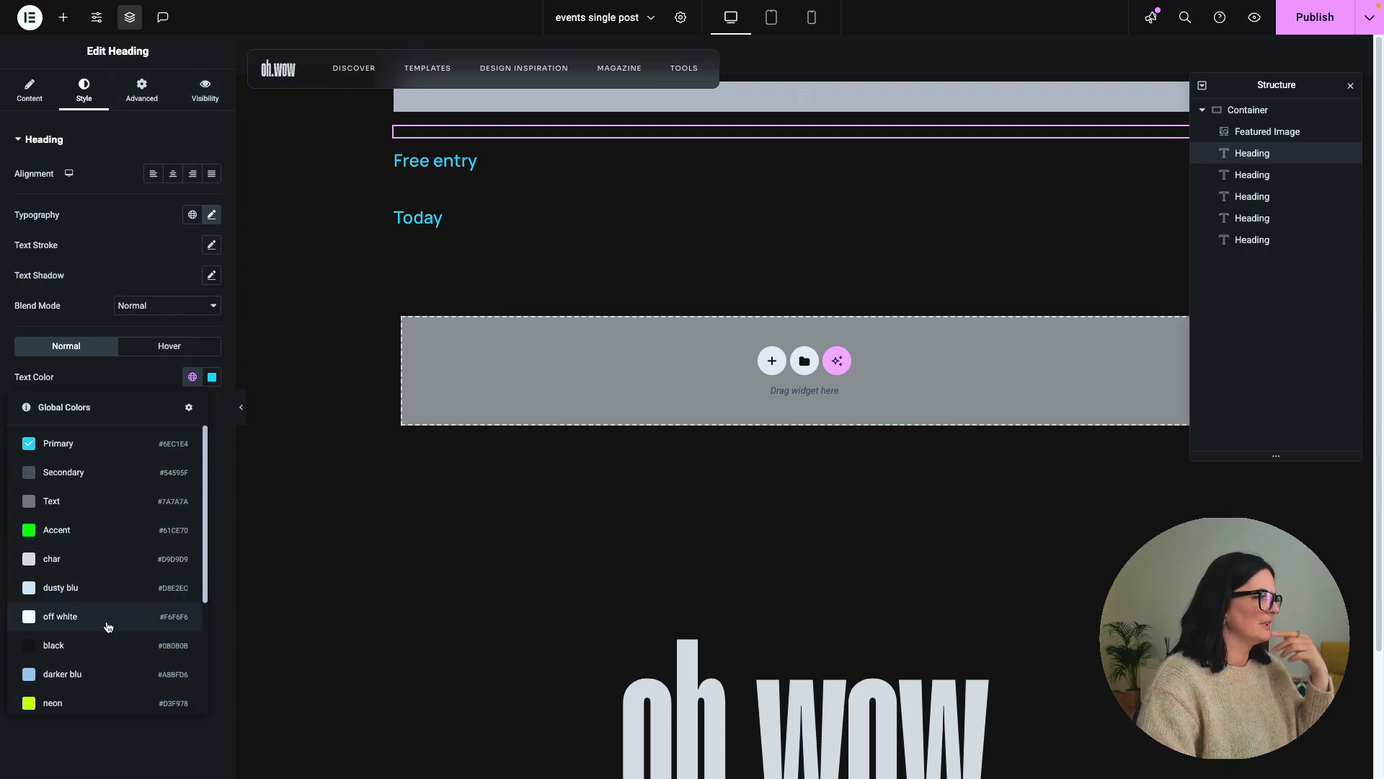
{"action": "scroll", "coordinate": [85, 689], "scroll_direction": "down", "scroll_amount": 1}
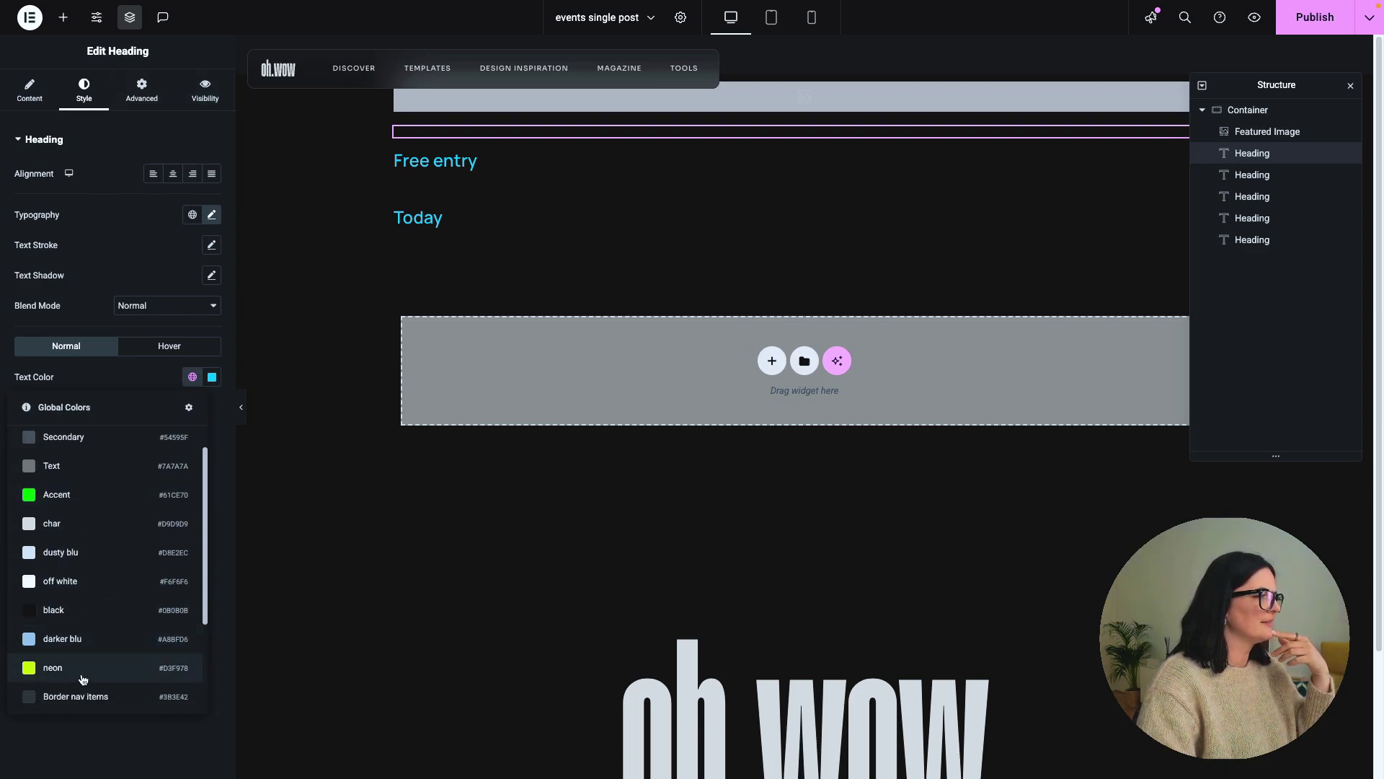
{"action": "left_click", "coordinate": [84, 678]}
- Set the "Free entry" price heading's text color to a light global color
{"action": "left_click", "coordinate": [1254, 174]}
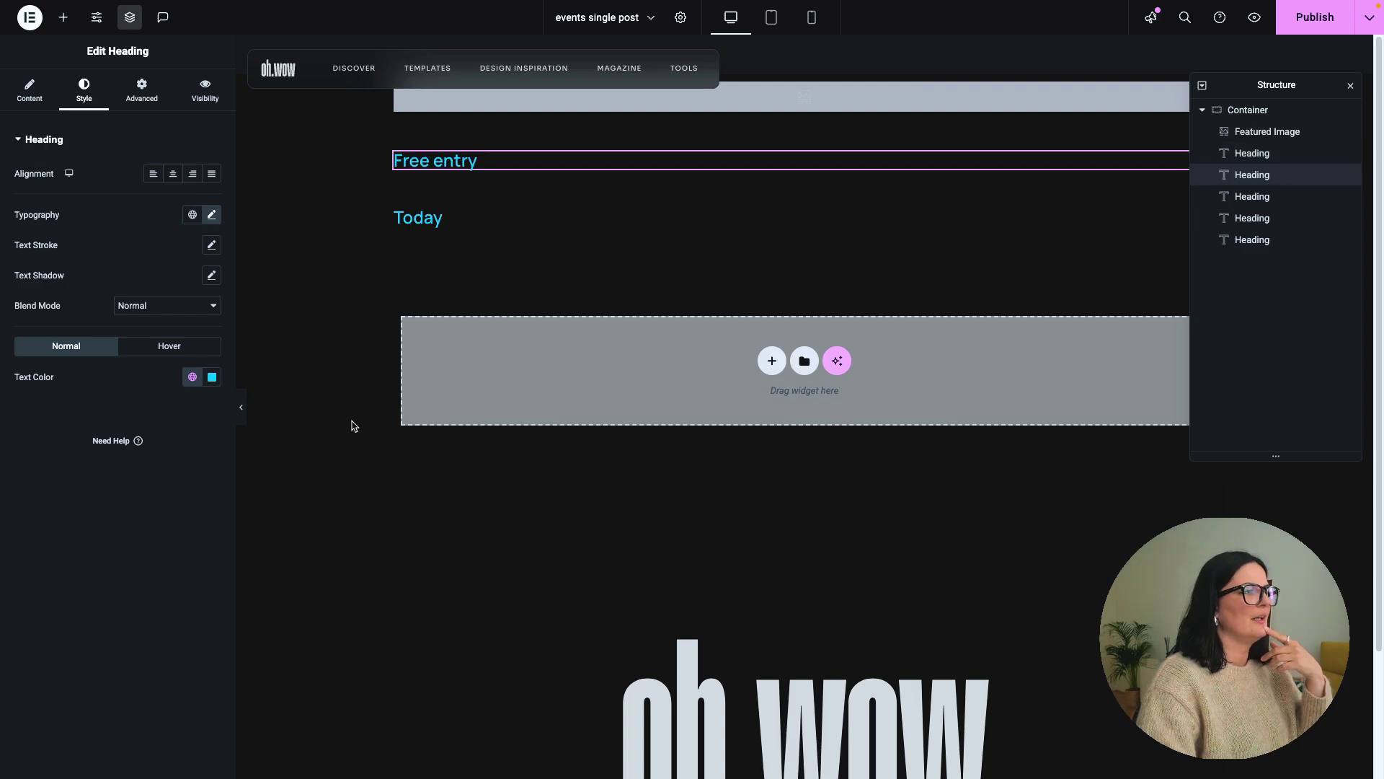
{"action": "left_click", "coordinate": [192, 377]}
{"action": "scroll", "coordinate": [85, 642], "scroll_direction": "down", "scroll_amount": 2}
{"action": "left_click", "coordinate": [142, 532]}
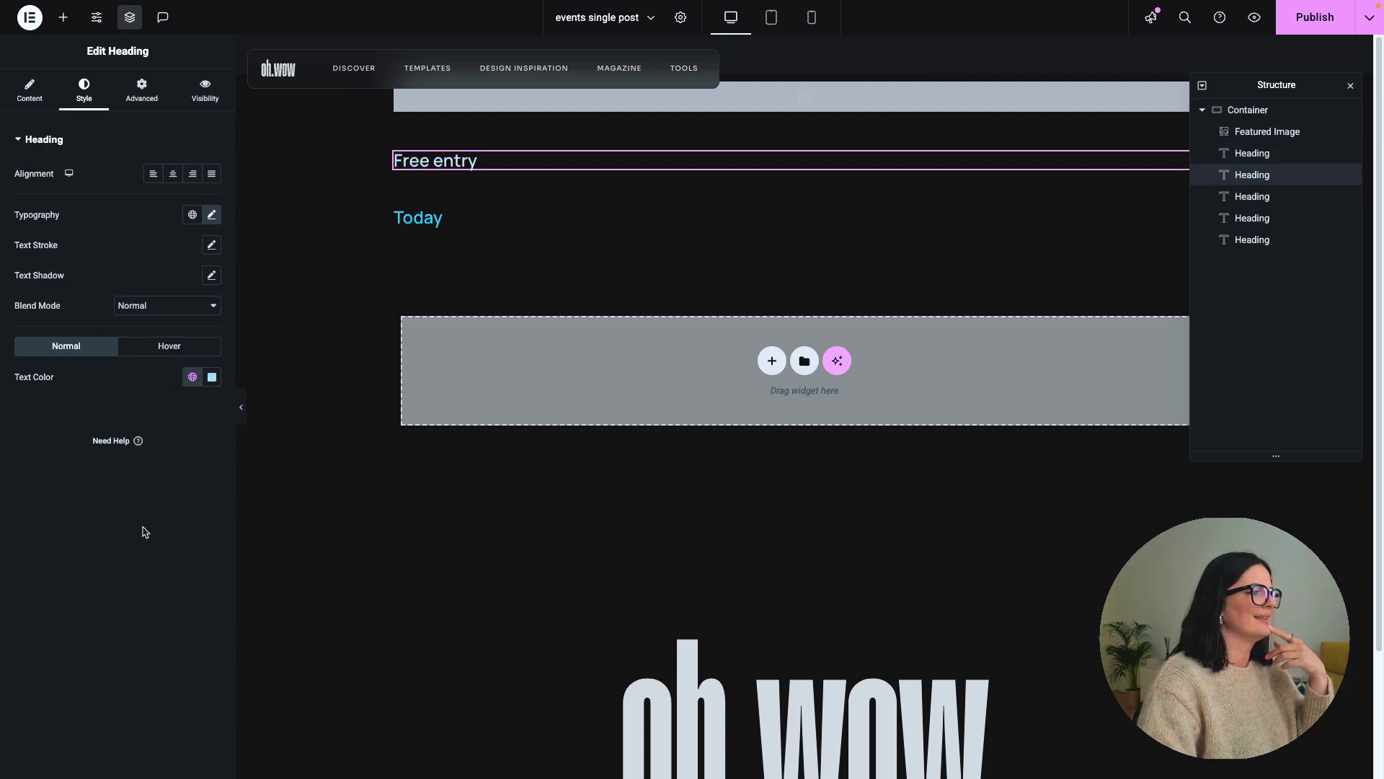
- Apply the recolored price heading's style to the event date, Today badge and last headings, and save the template
{"action": "right_click", "coordinate": [1254, 175]}
{"action": "left_click", "coordinate": [1237, 241]}
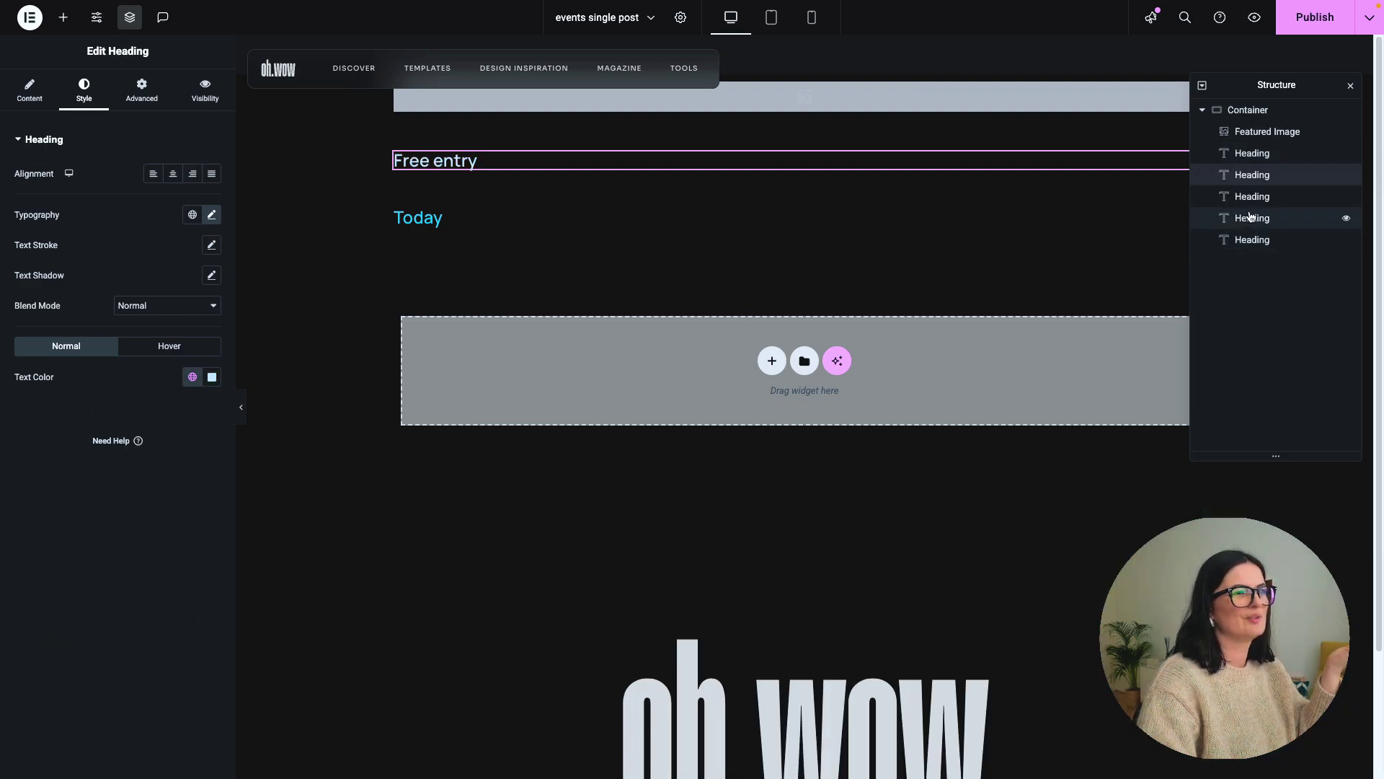
{"action": "left_click", "coordinate": [1252, 196]}
{"action": "right_click", "coordinate": [1254, 198]}
{"action": "left_click", "coordinate": [1241, 326]}
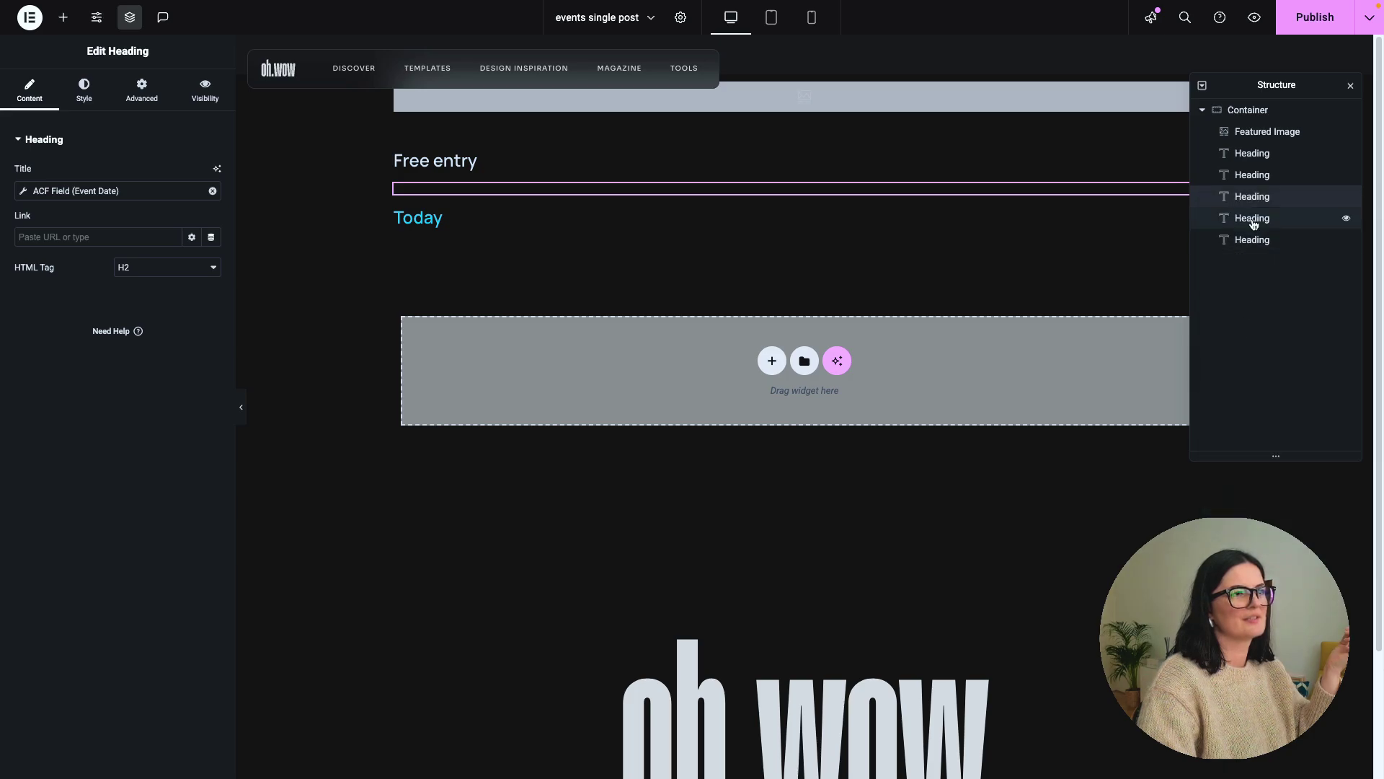
{"action": "left_click", "coordinate": [1254, 217]}
{"action": "right_click", "coordinate": [1254, 219]}
{"action": "left_click", "coordinate": [1240, 345]}
{"action": "right_click", "coordinate": [1257, 238]}
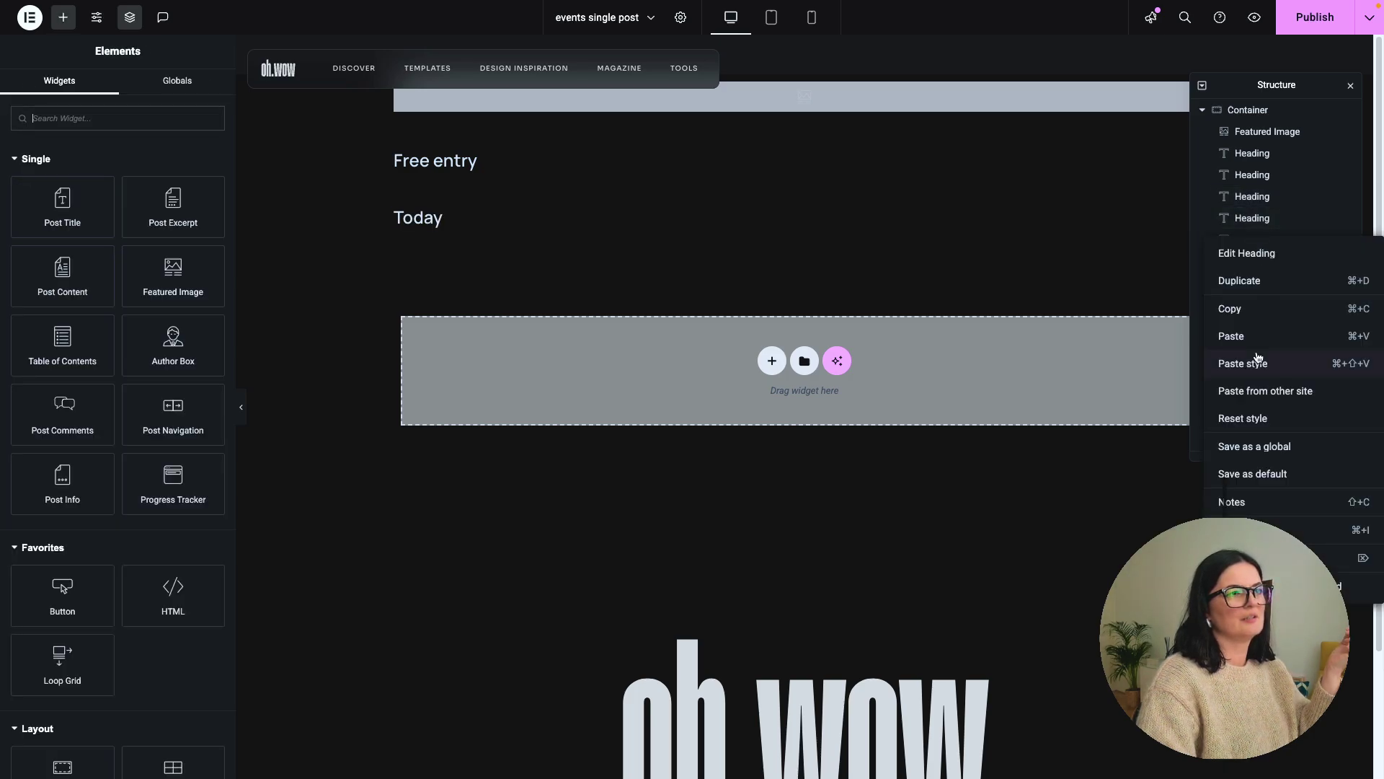
{"action": "left_click", "coordinate": [1255, 362]}
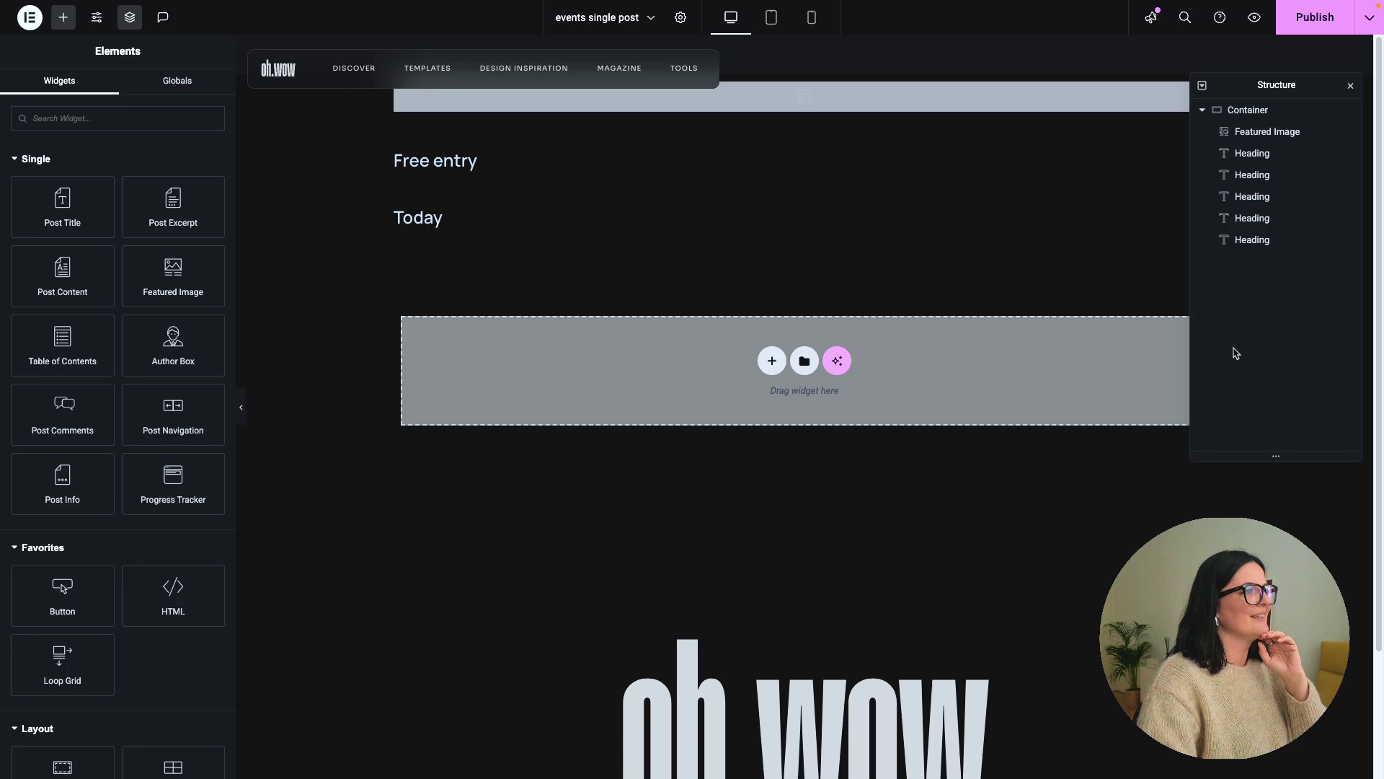
{"action": "key", "text": "ctrl+s"}
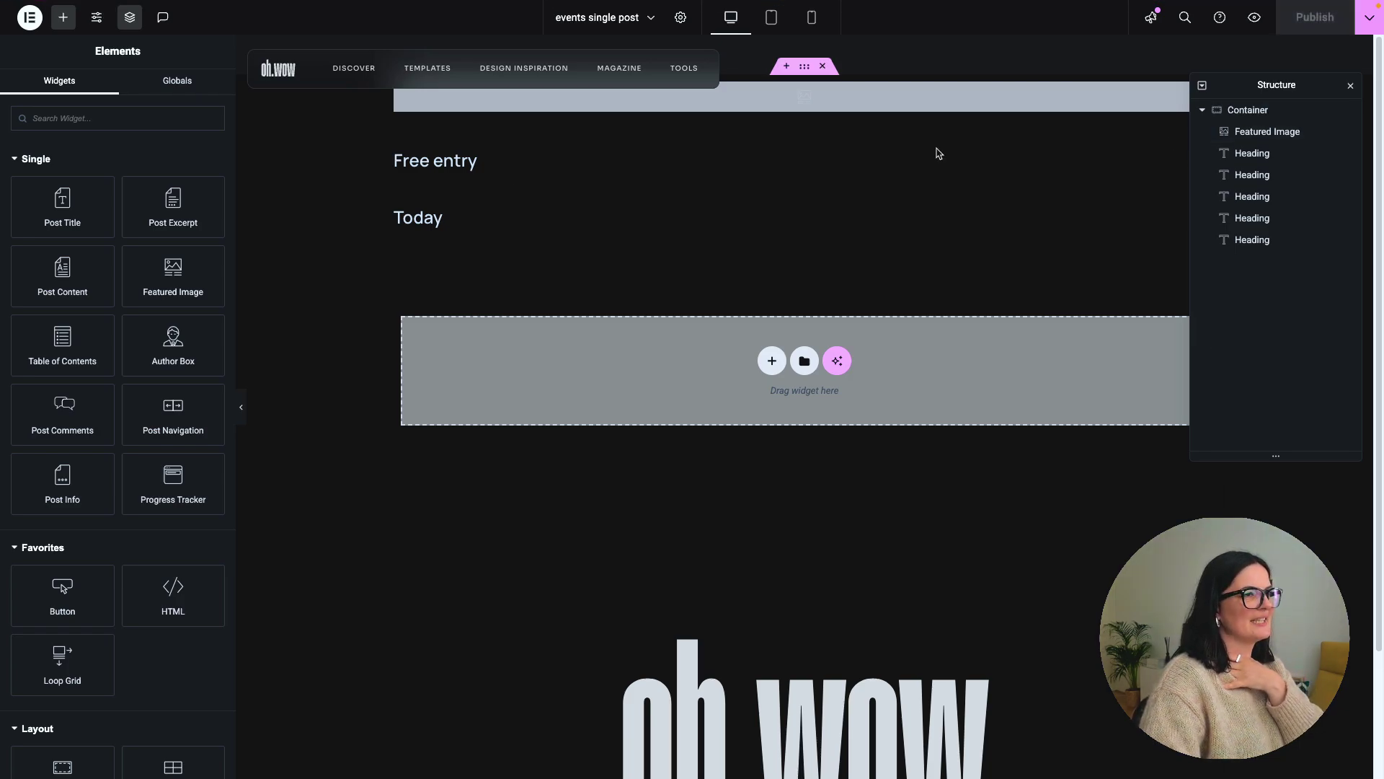
- Add a Button widget at the end of the container, below the last heading
{"action": "left_click", "coordinate": [1263, 131]}
{"action": "left_click", "coordinate": [1246, 115]}
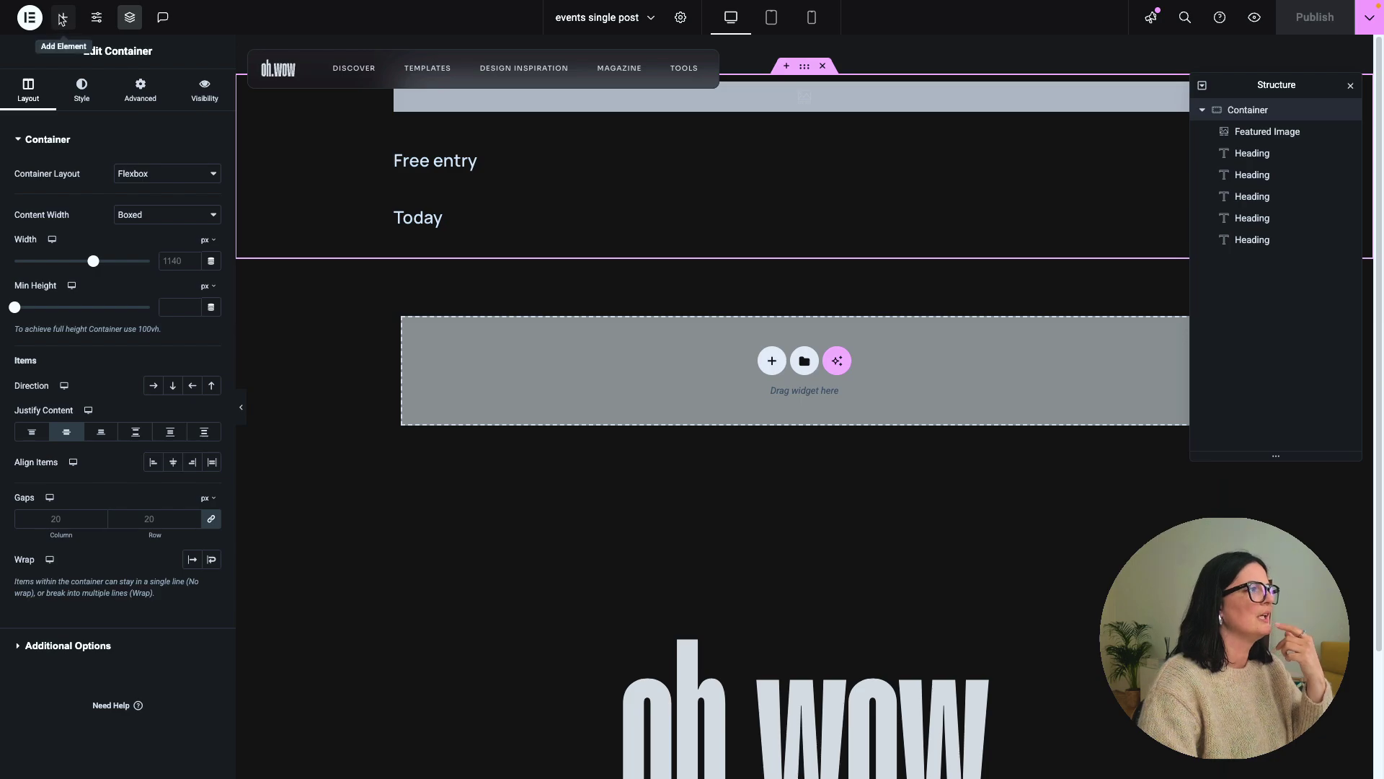
{"action": "left_click", "coordinate": [62, 18]}
{"action": "left_click", "coordinate": [62, 595]}
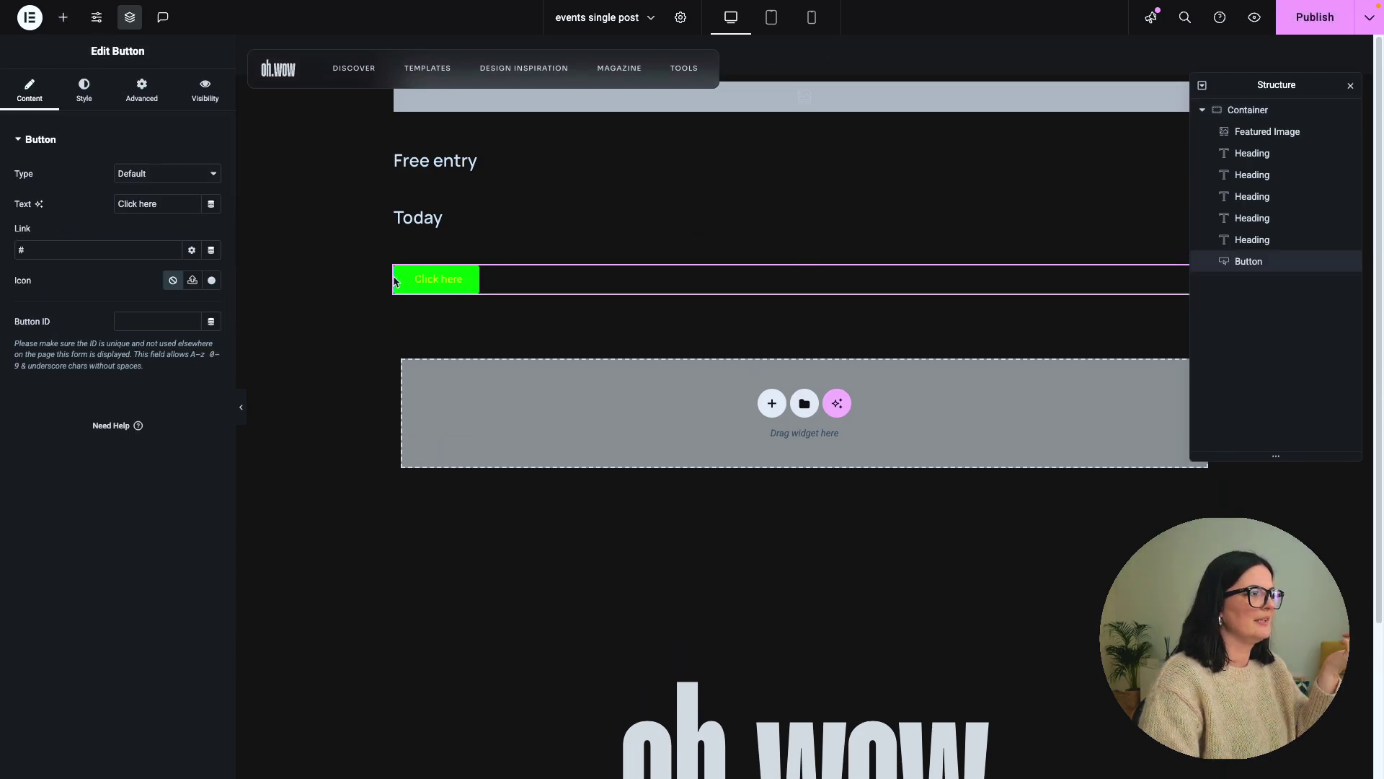
- Link the button to the ACF URL Field dynamic tag, using Event Link as its key
{"action": "left_click", "coordinate": [210, 250]}
{"action": "scroll", "coordinate": [93, 444], "scroll_direction": "down", "scroll_amount": 5}
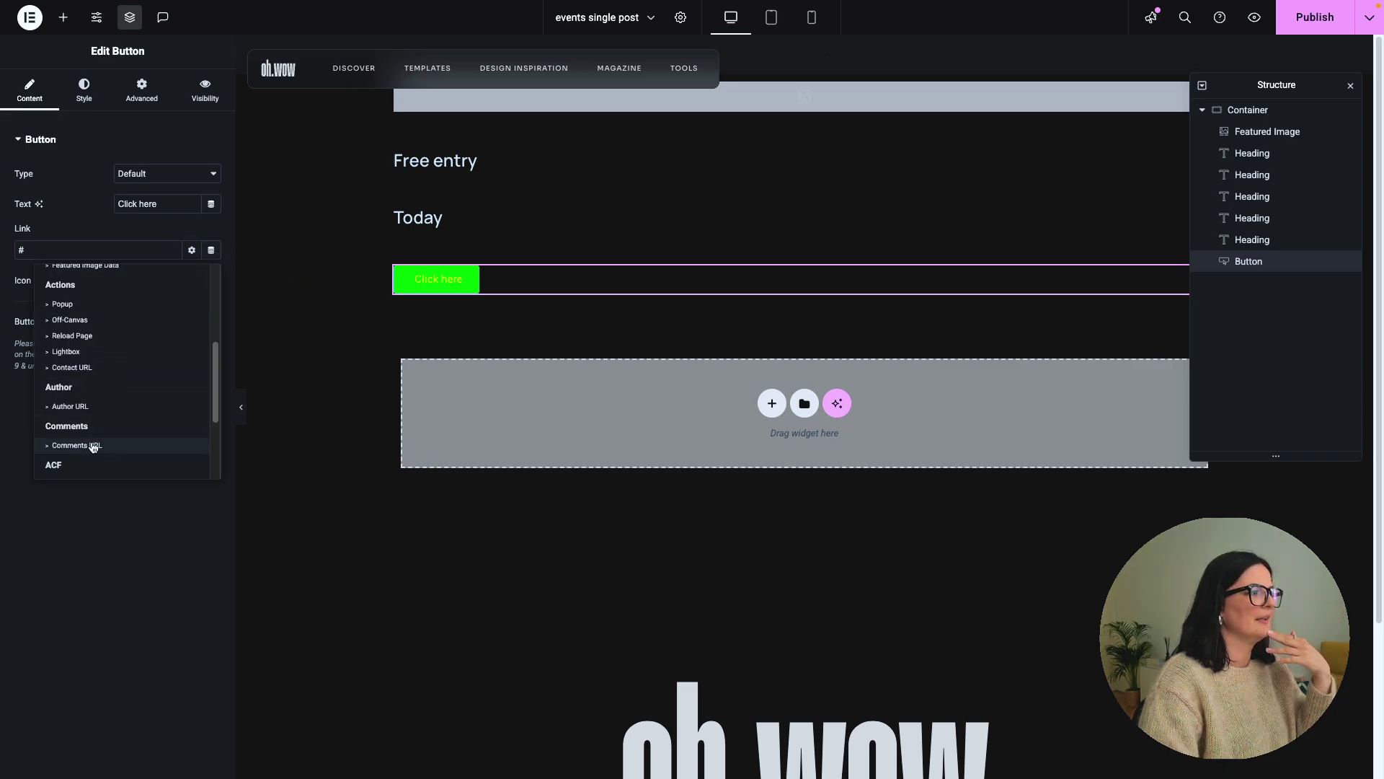
{"action": "left_click", "coordinate": [75, 443]}
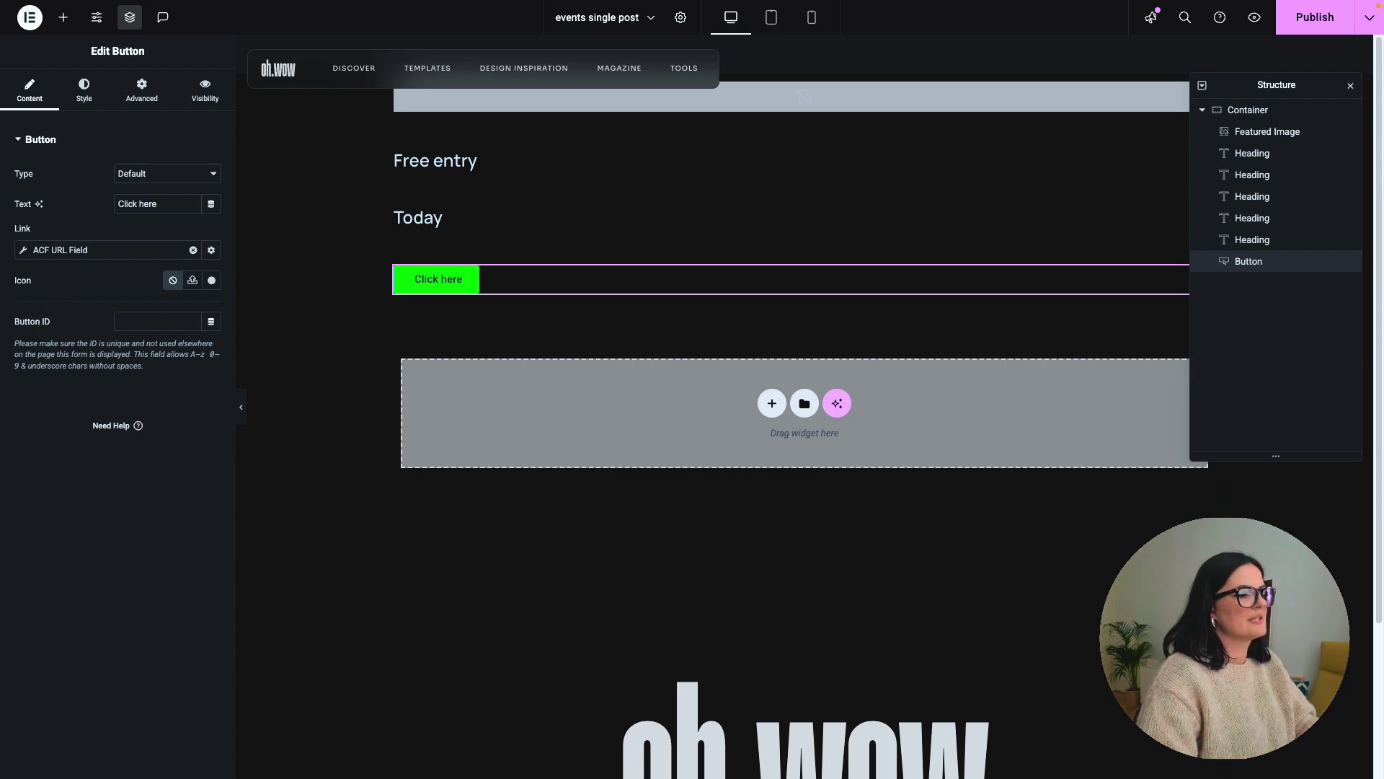
{"action": "left_click", "coordinate": [24, 251]}
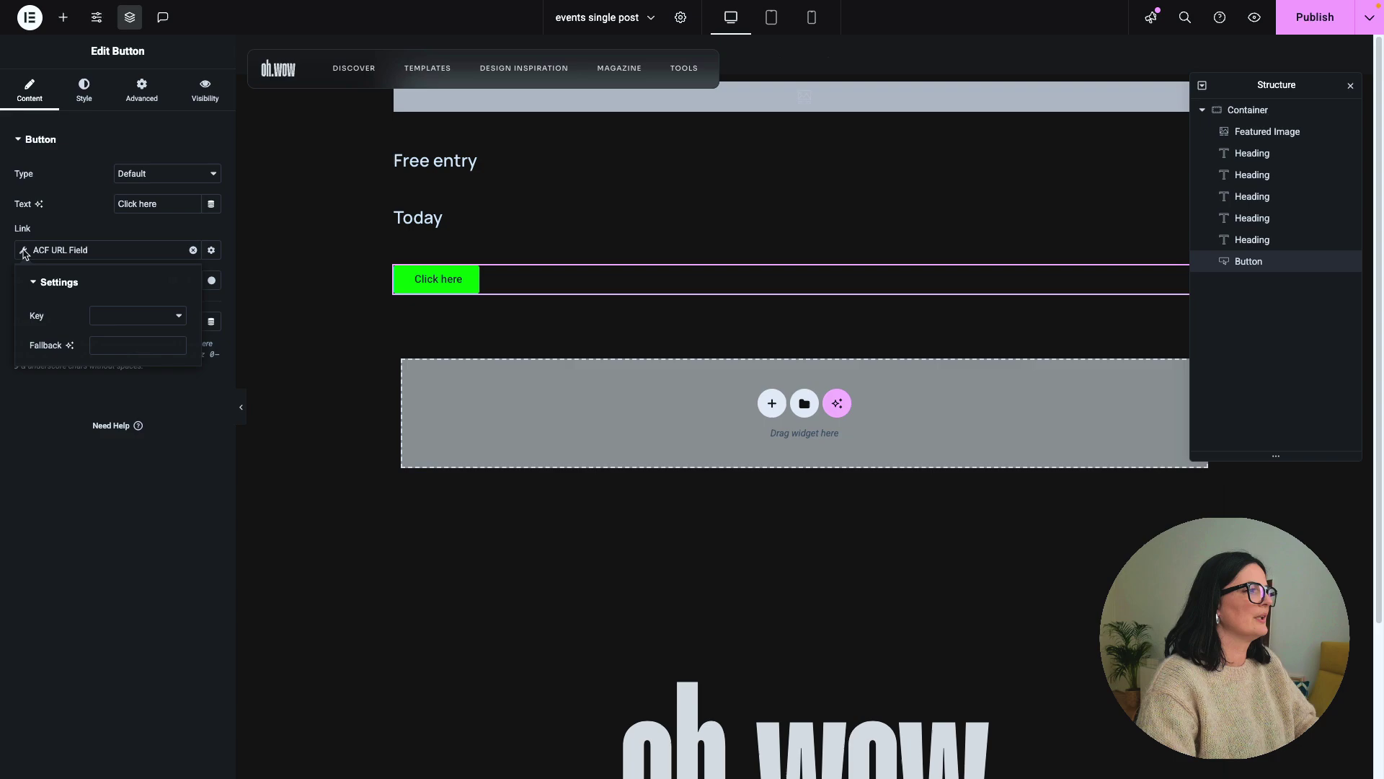
{"action": "left_click", "coordinate": [115, 317]}
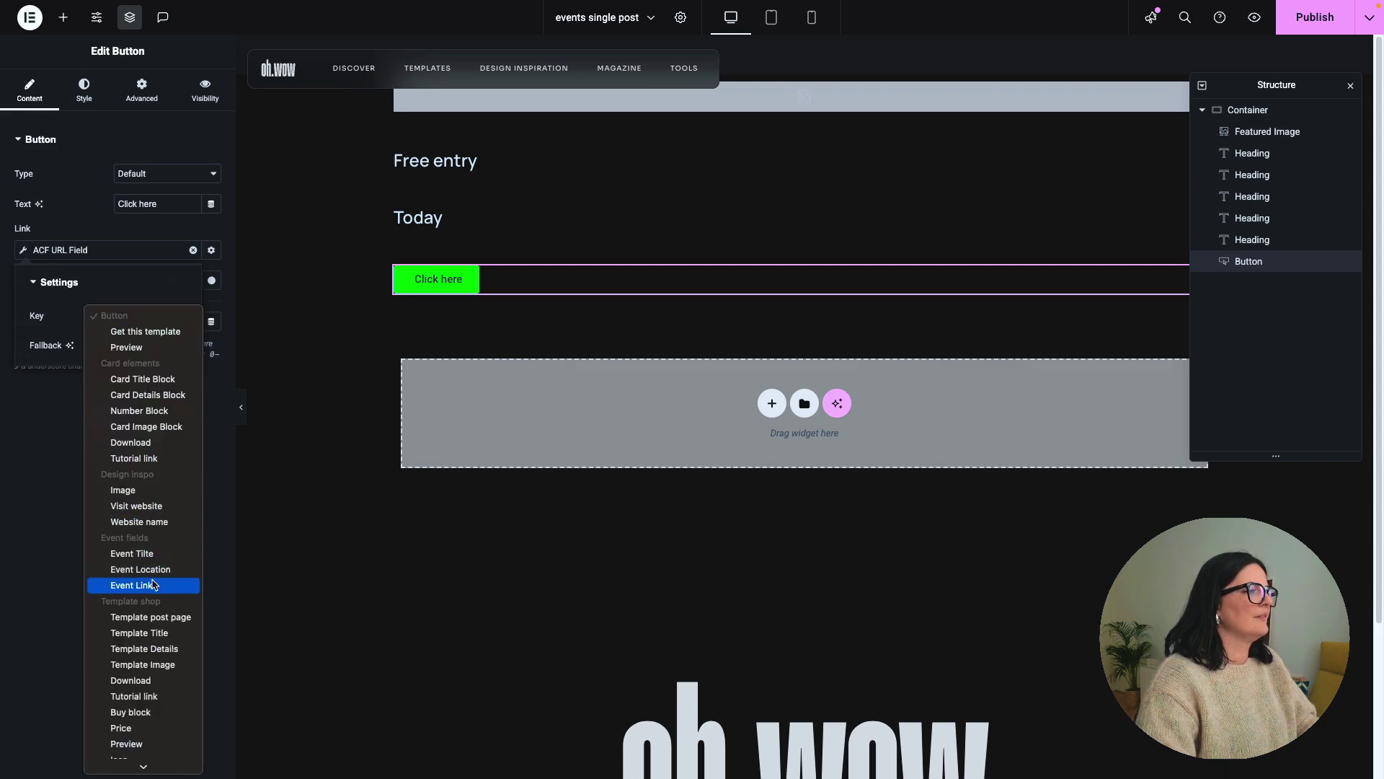
{"action": "left_click", "coordinate": [152, 584]}
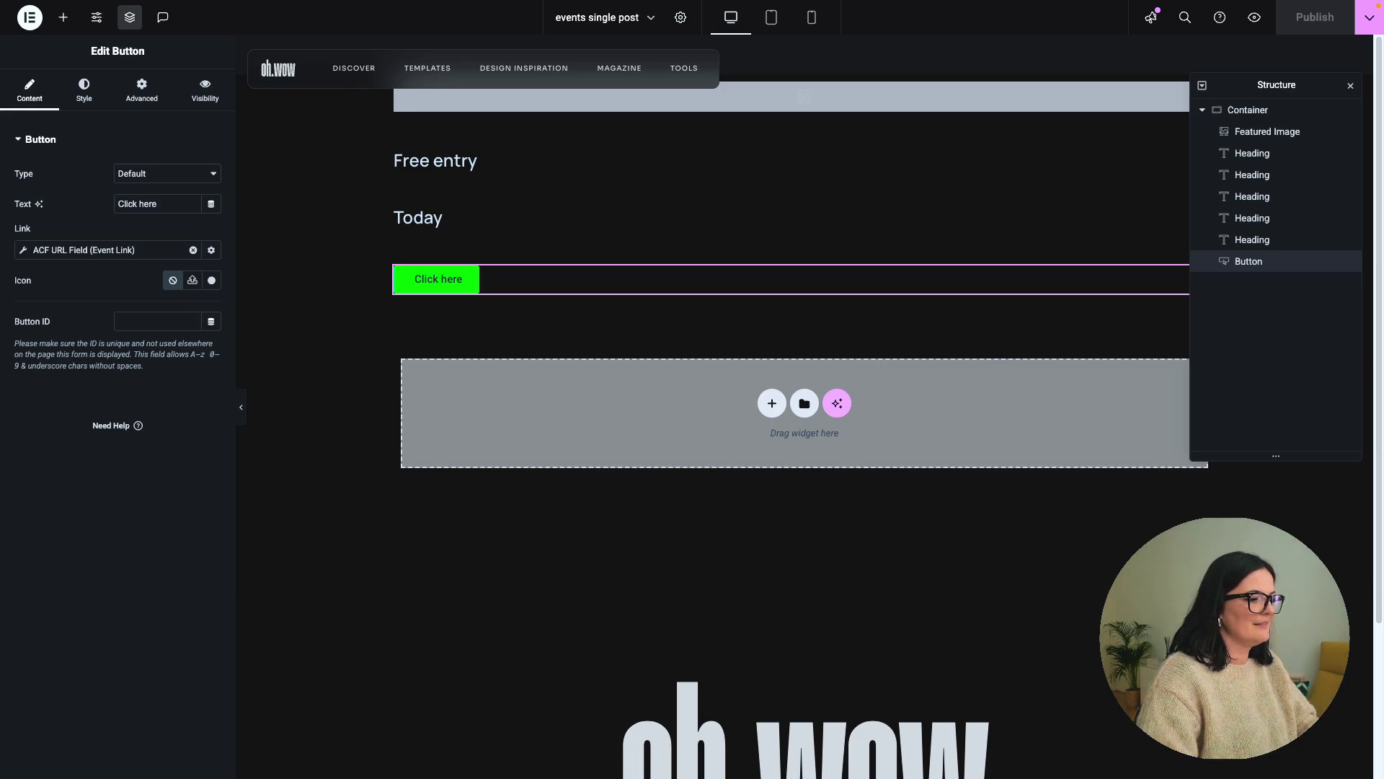
- Set the button's background color to the global color dusty blu and publish the template changes
{"action": "left_click", "coordinate": [84, 91]}
{"action": "left_click", "coordinate": [192, 355]}
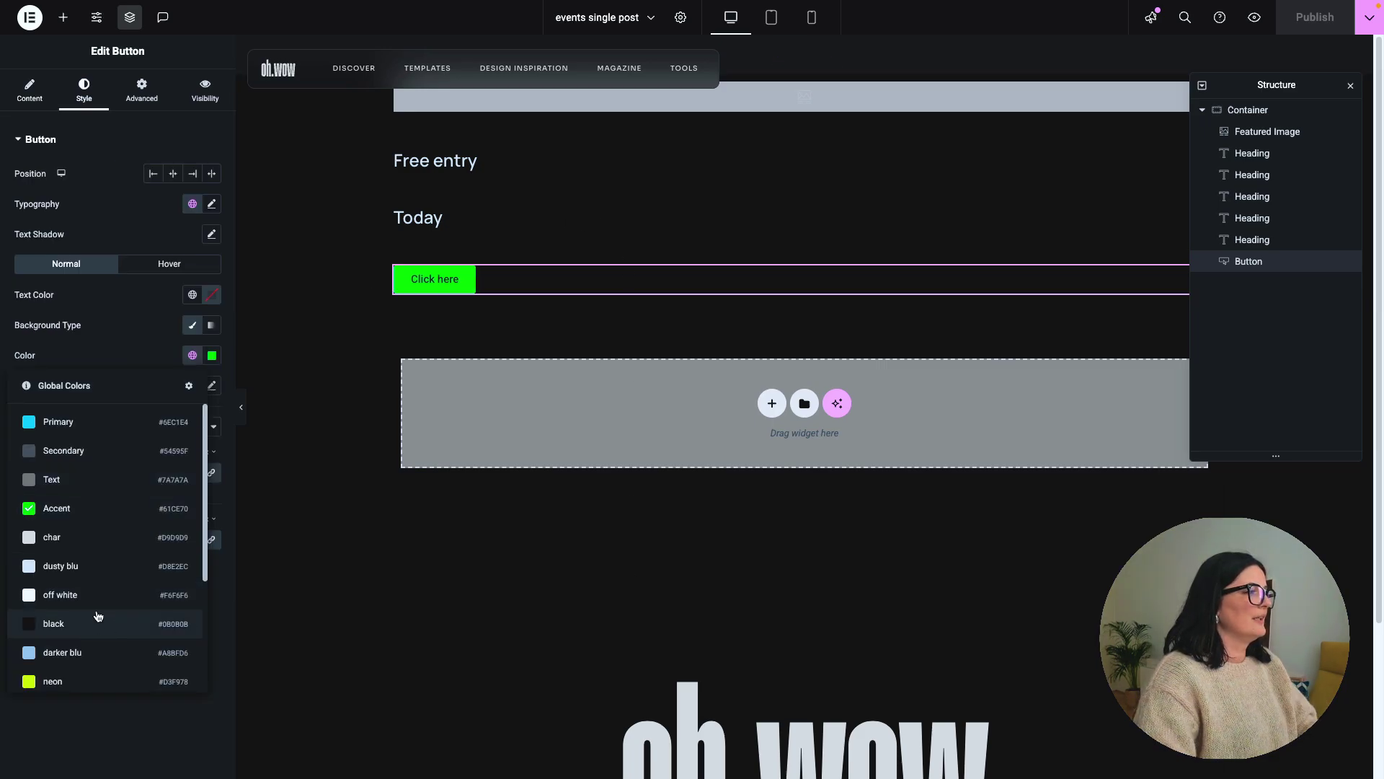
{"action": "left_click", "coordinate": [85, 566]}
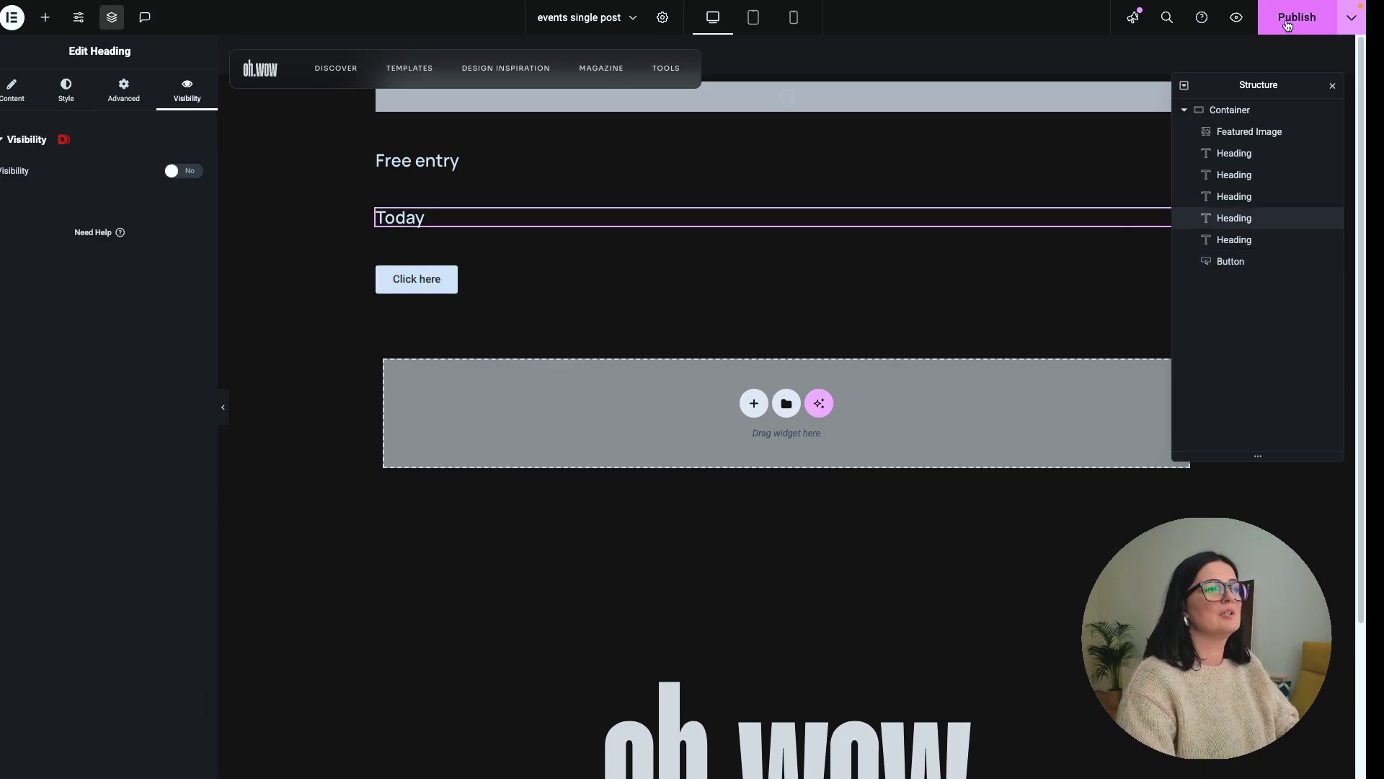
{"action": "left_click", "coordinate": [1306, 25]}
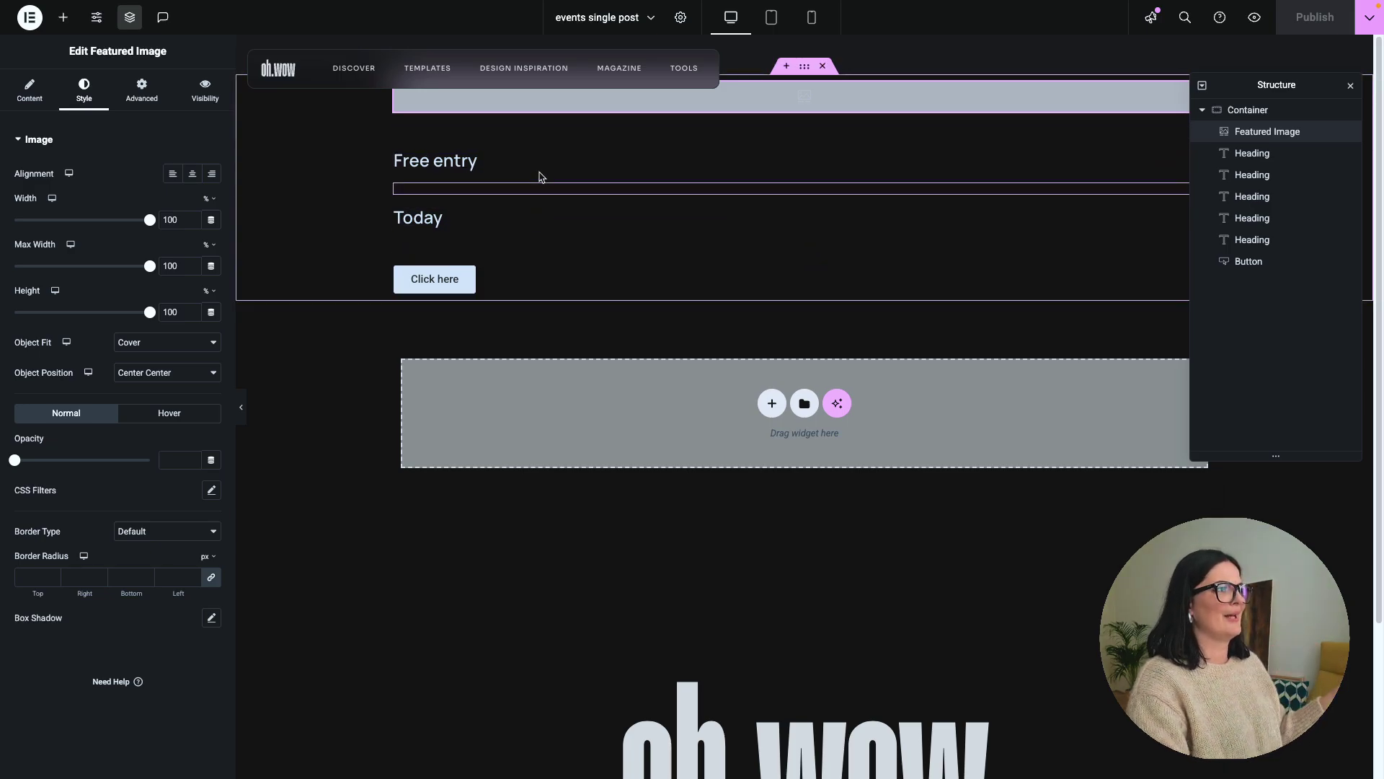
- Open the WordPress dashboard in a new tab and start a new post in the Events post type
{"action": "mouse_move", "coordinate": [3, 461]}
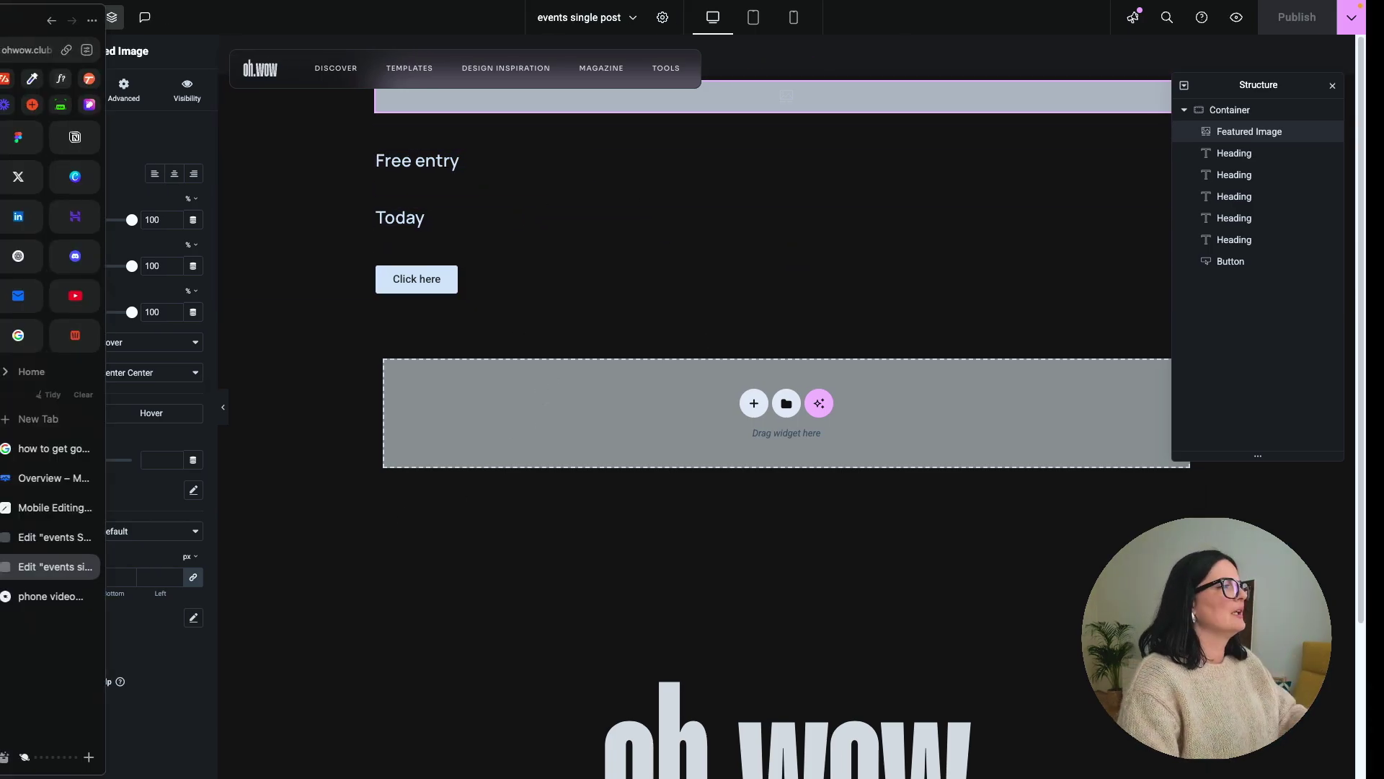
{"action": "left_click", "coordinate": [46, 545]}
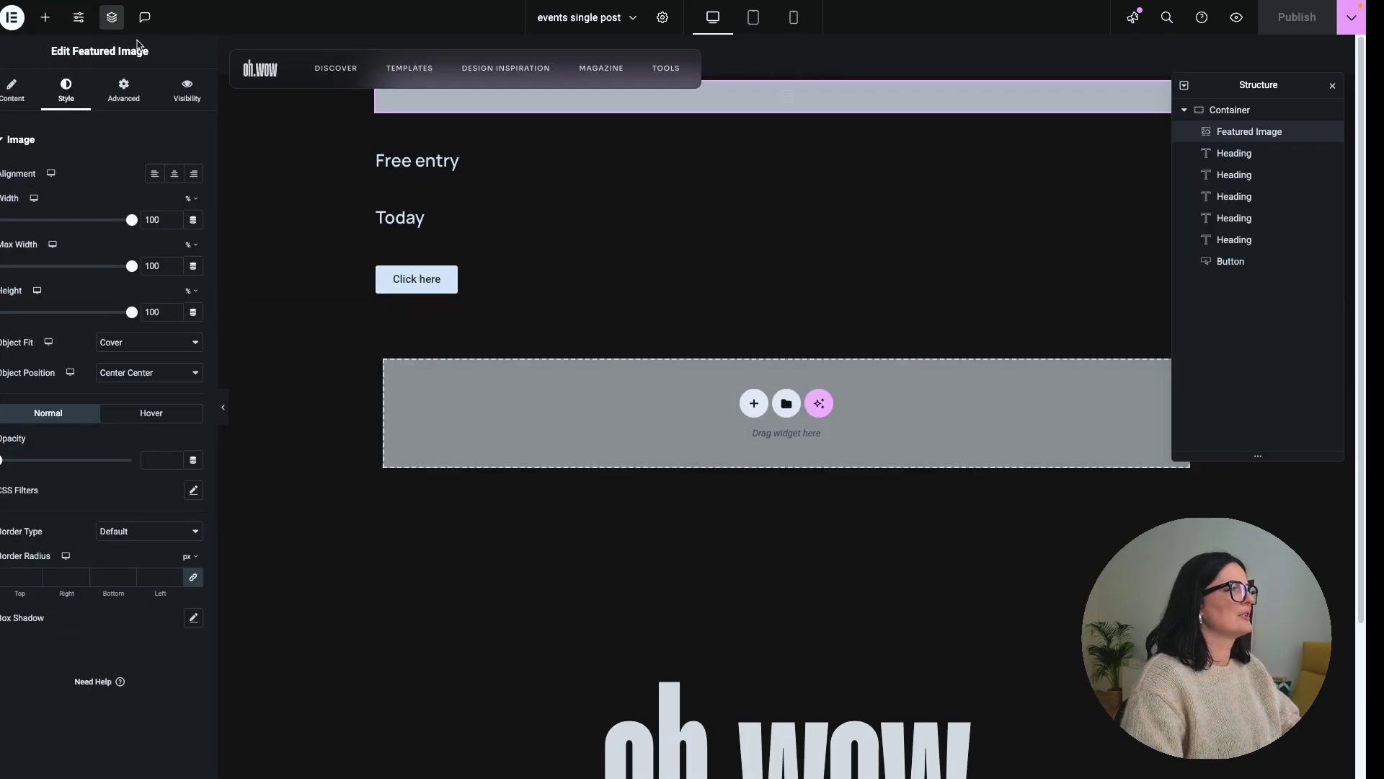
{"action": "left_click", "coordinate": [13, 16]}
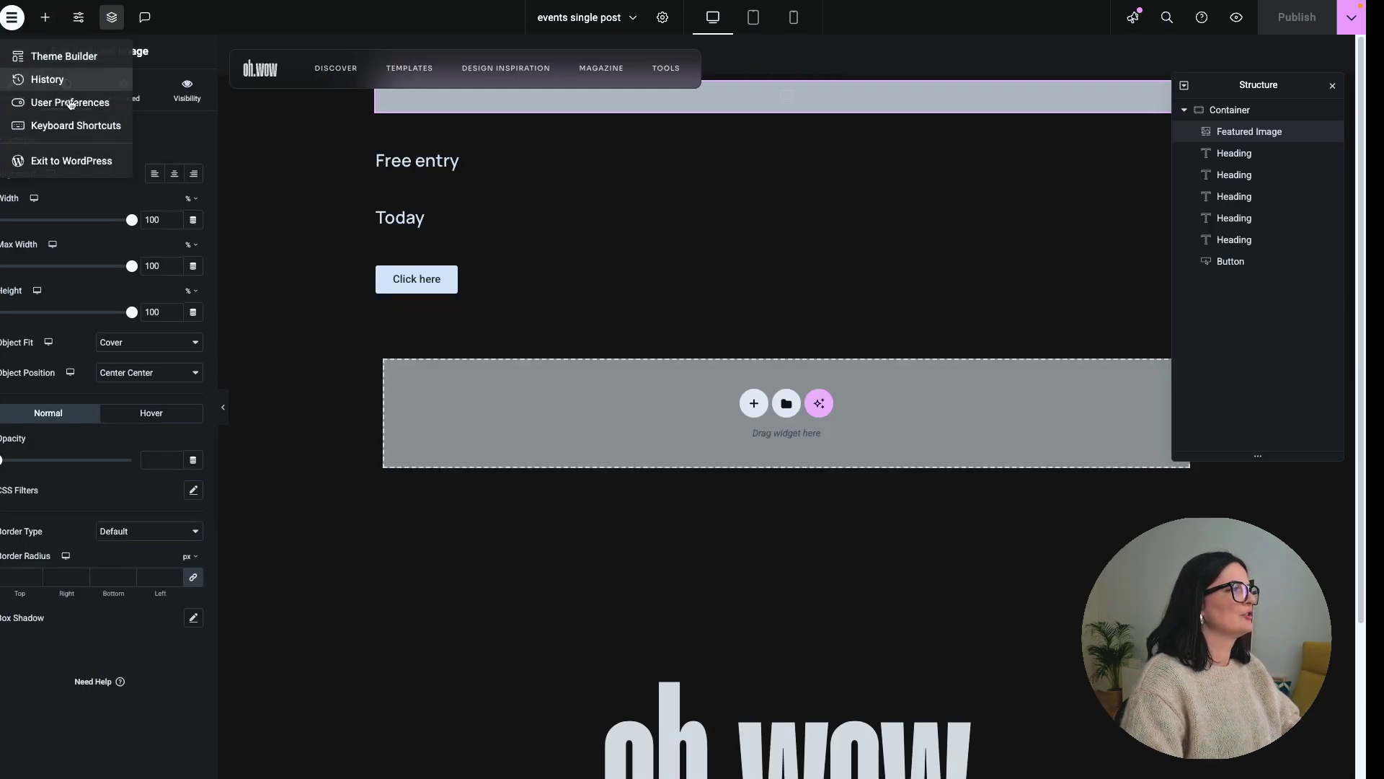
{"action": "right_click", "coordinate": [54, 154]}
{"action": "left_click", "coordinate": [189, 267]}
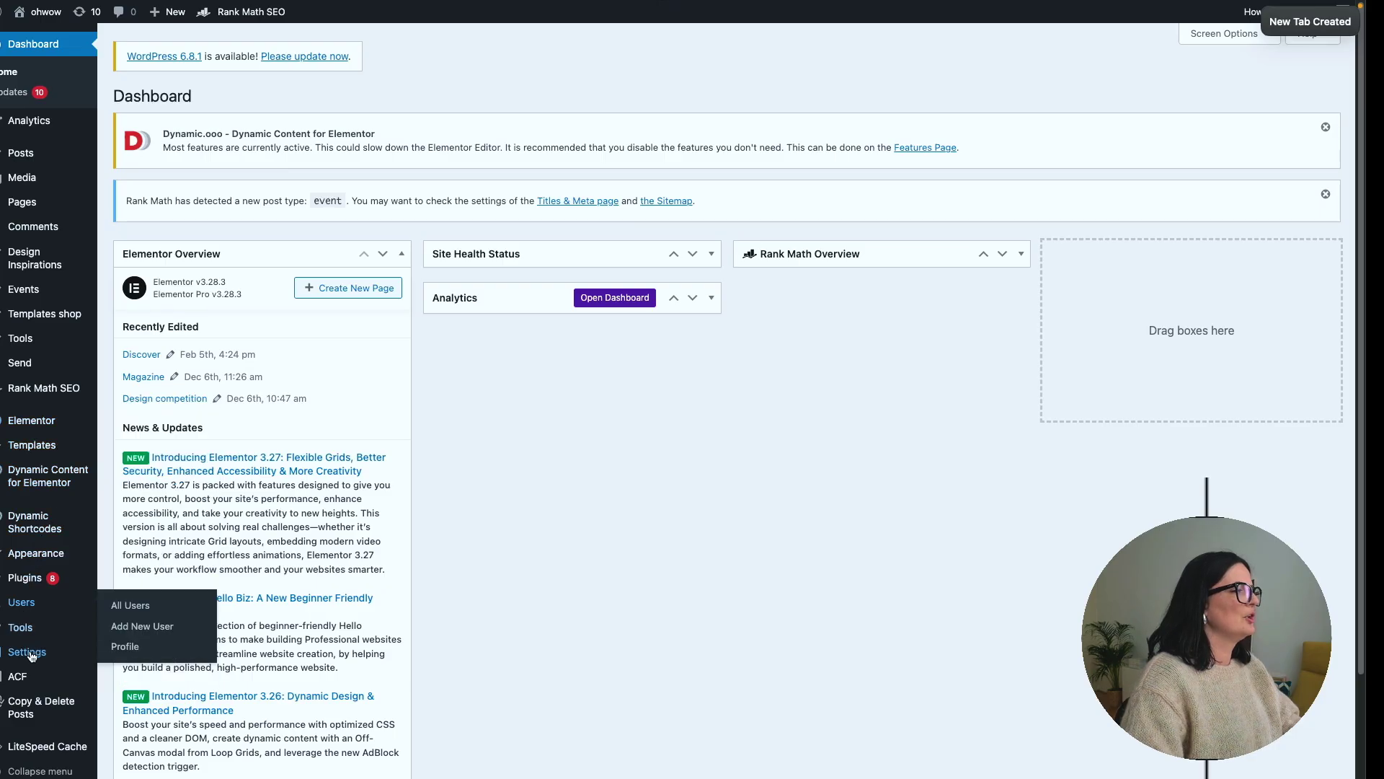
{"action": "left_click", "coordinate": [29, 291]}
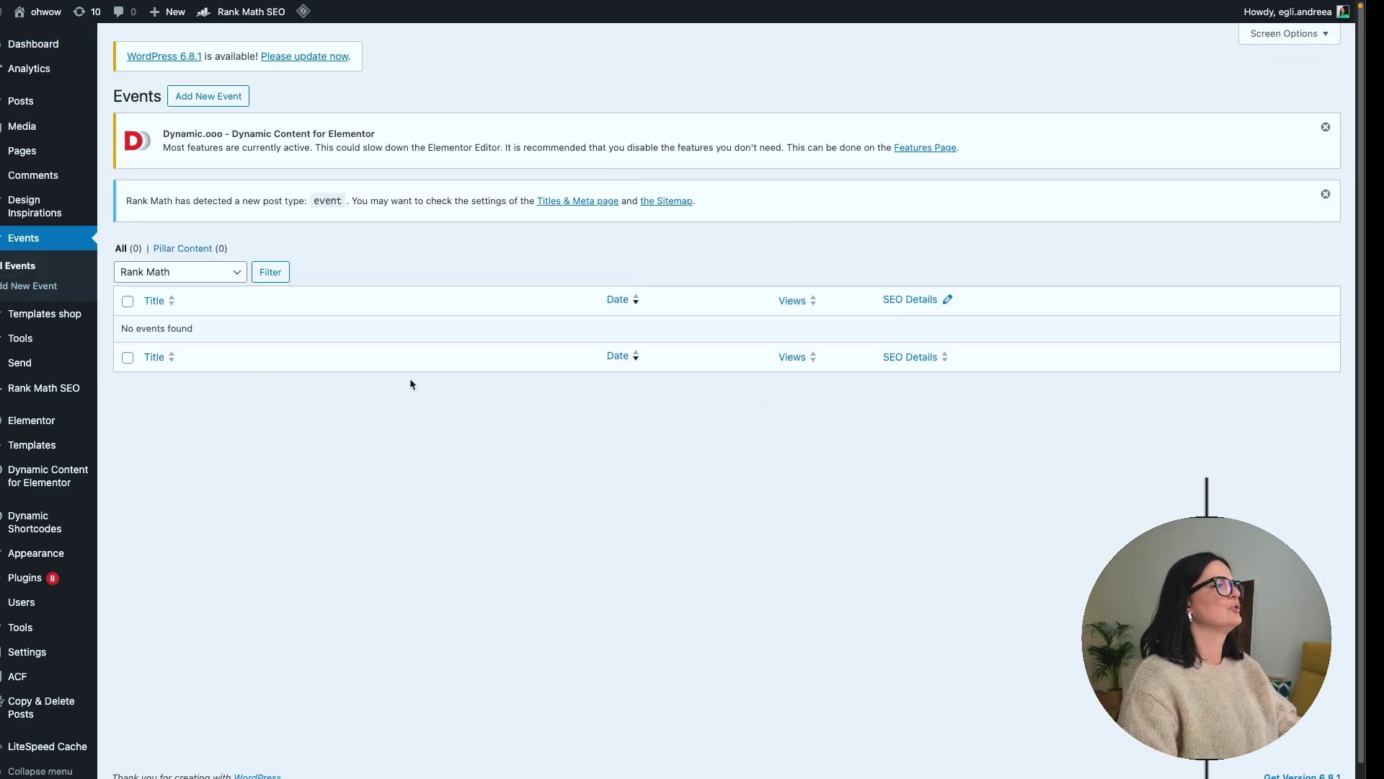
{"action": "left_click", "coordinate": [207, 101]}
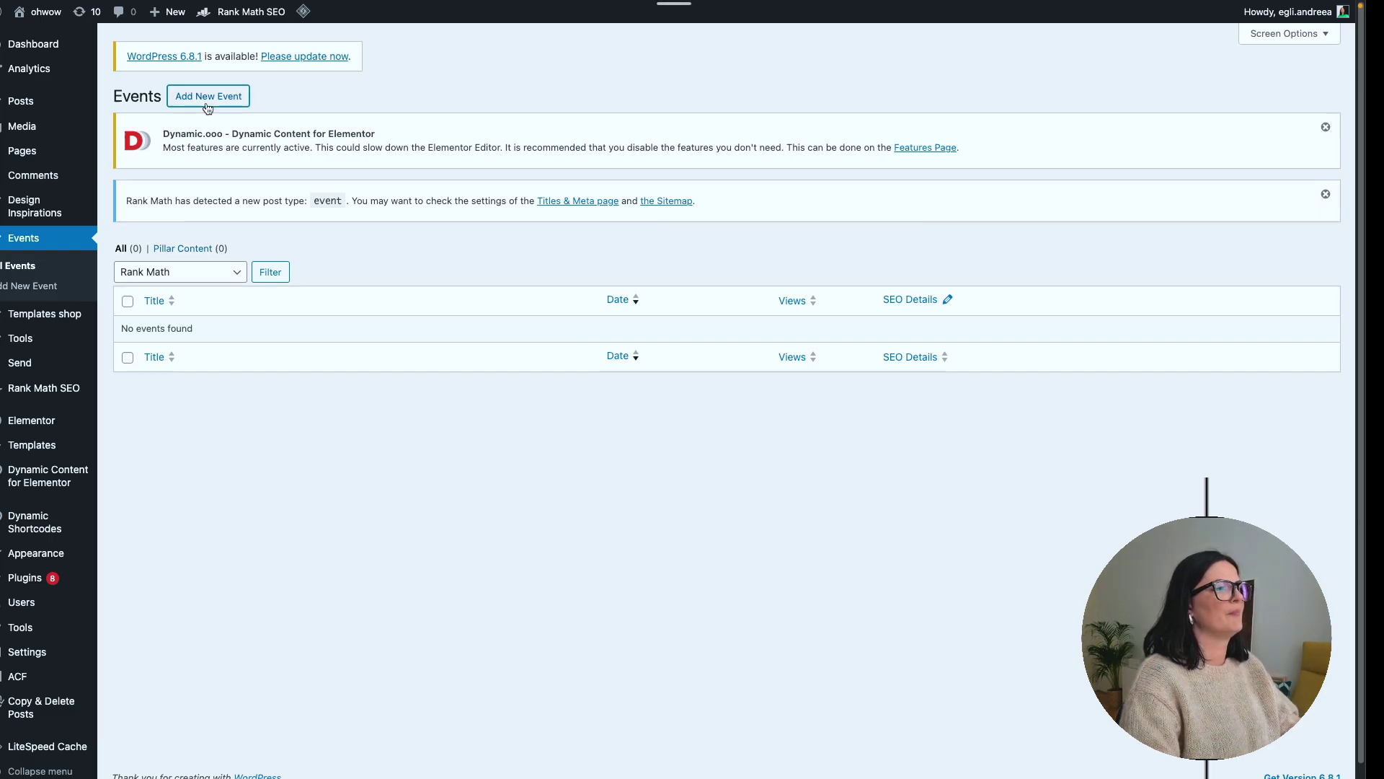
- Title the event "This is today's event" and copy that title into the Event Tilte field
{"action": "type", "text": "This is "}
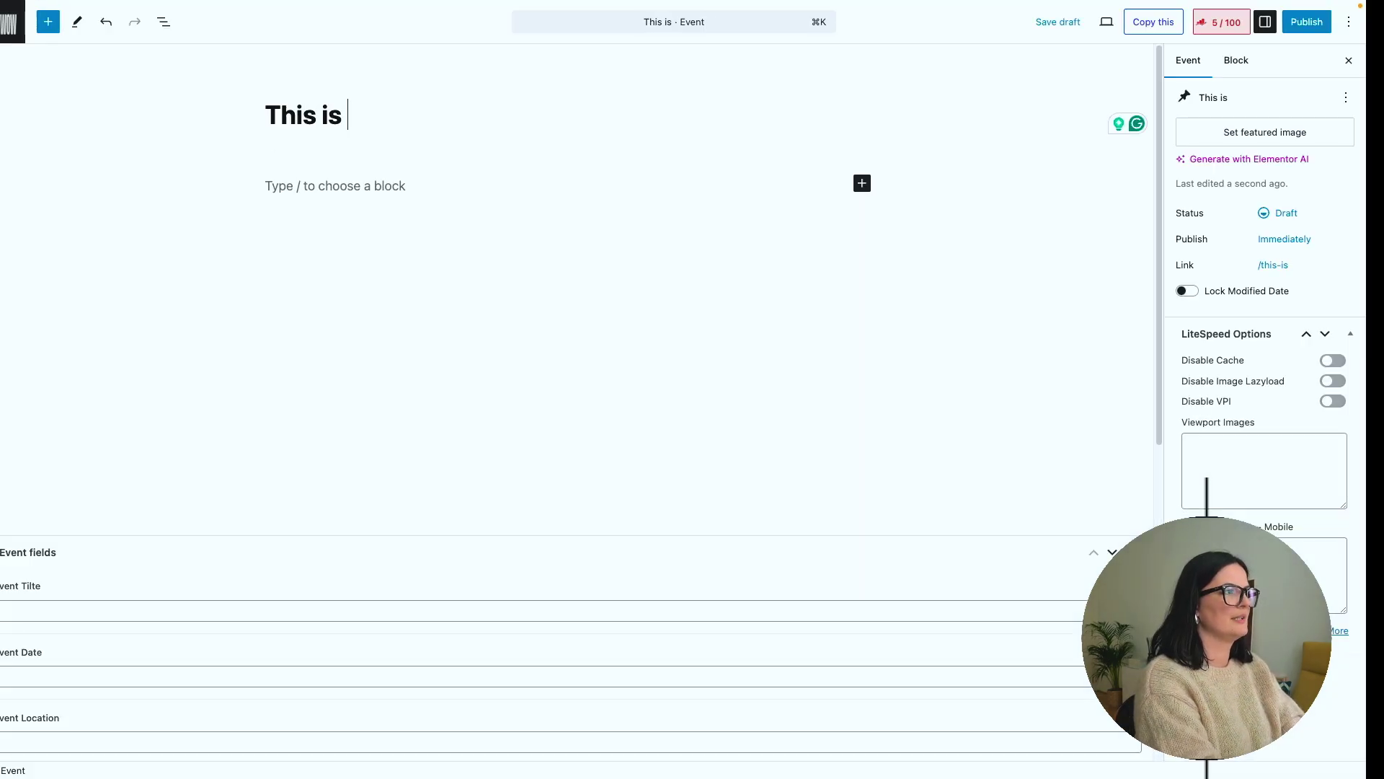
{"action": "type", "text": "today's event"}
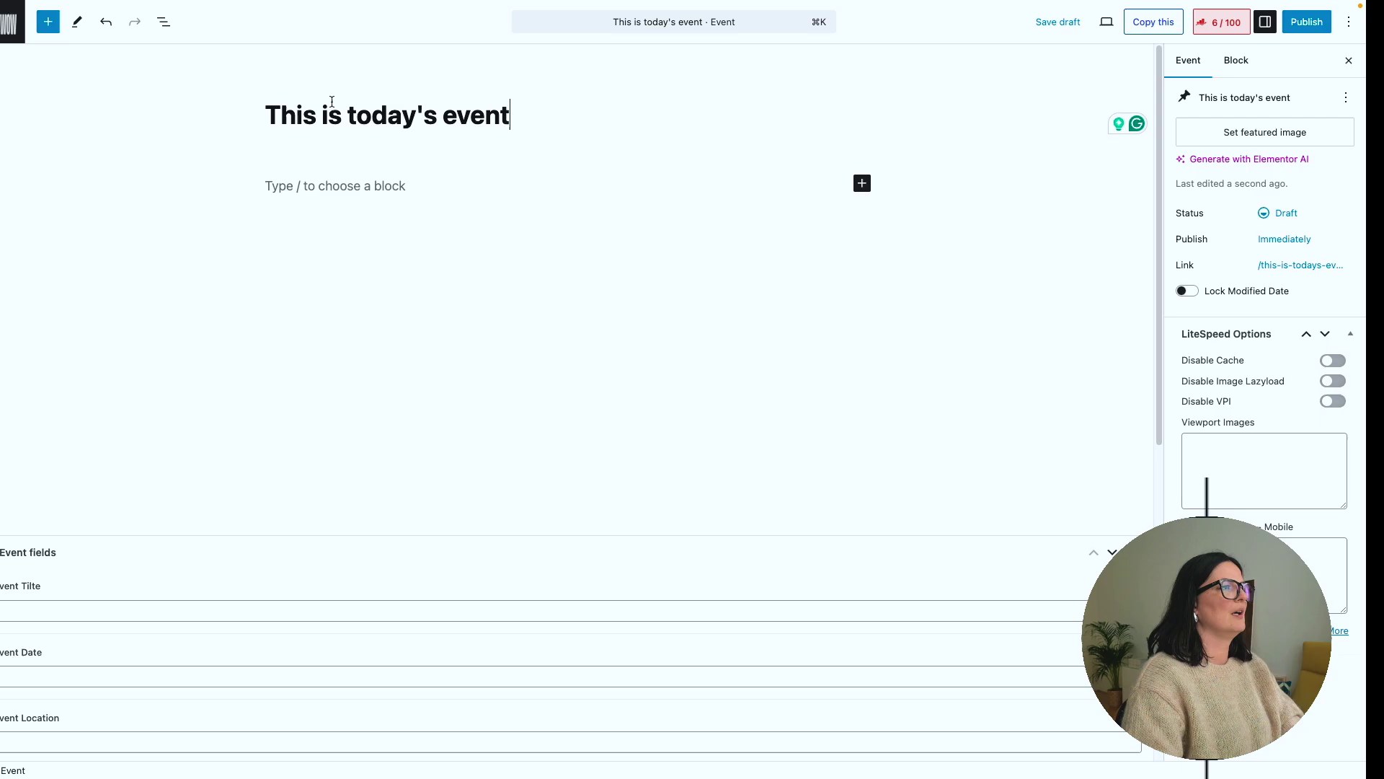
{"action": "triple_click", "coordinate": [334, 114]}
{"action": "key", "text": "super+c"}
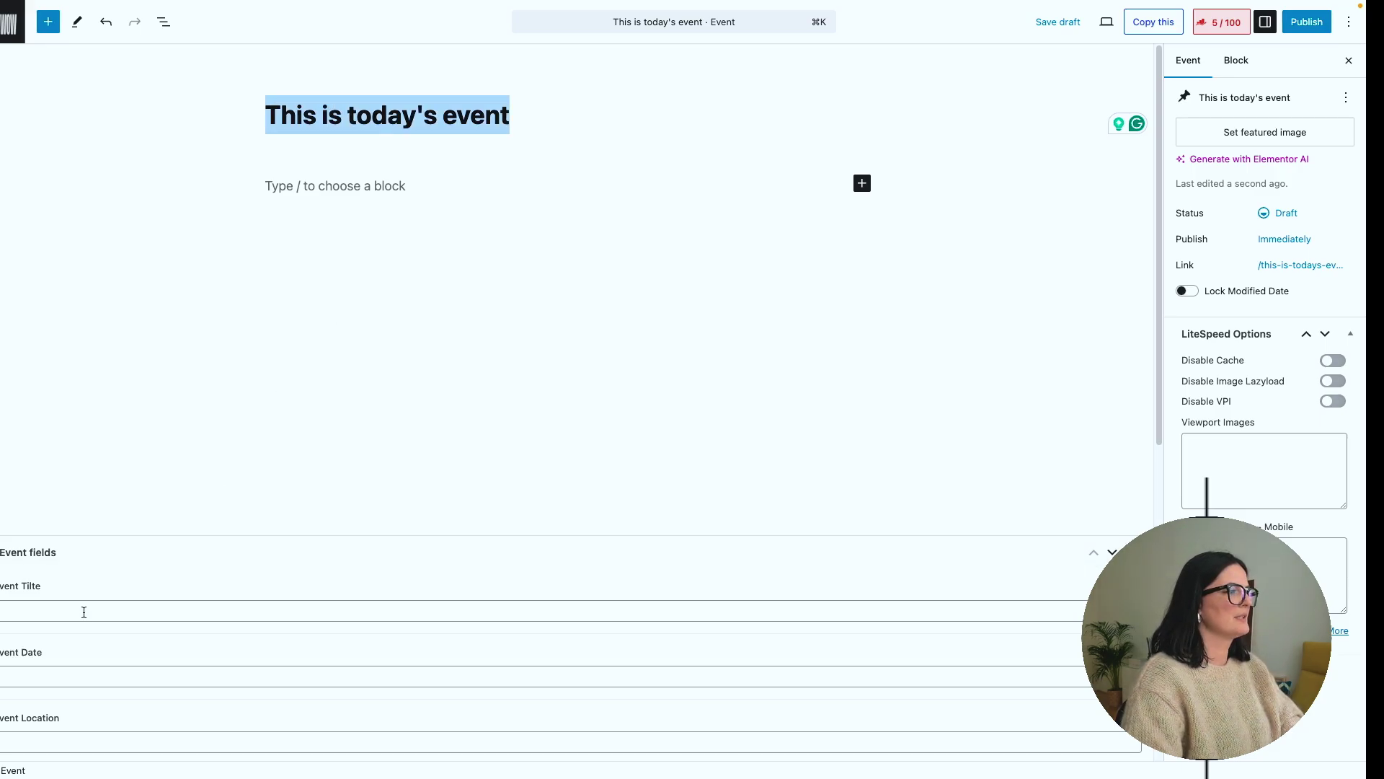
{"action": "left_click", "coordinate": [83, 614]}
{"action": "key", "text": "super+v"}
- Set the Event Date field to 14/05/2025
{"action": "scroll", "coordinate": [197, 623], "scroll_direction": "down", "scroll_amount": 3}
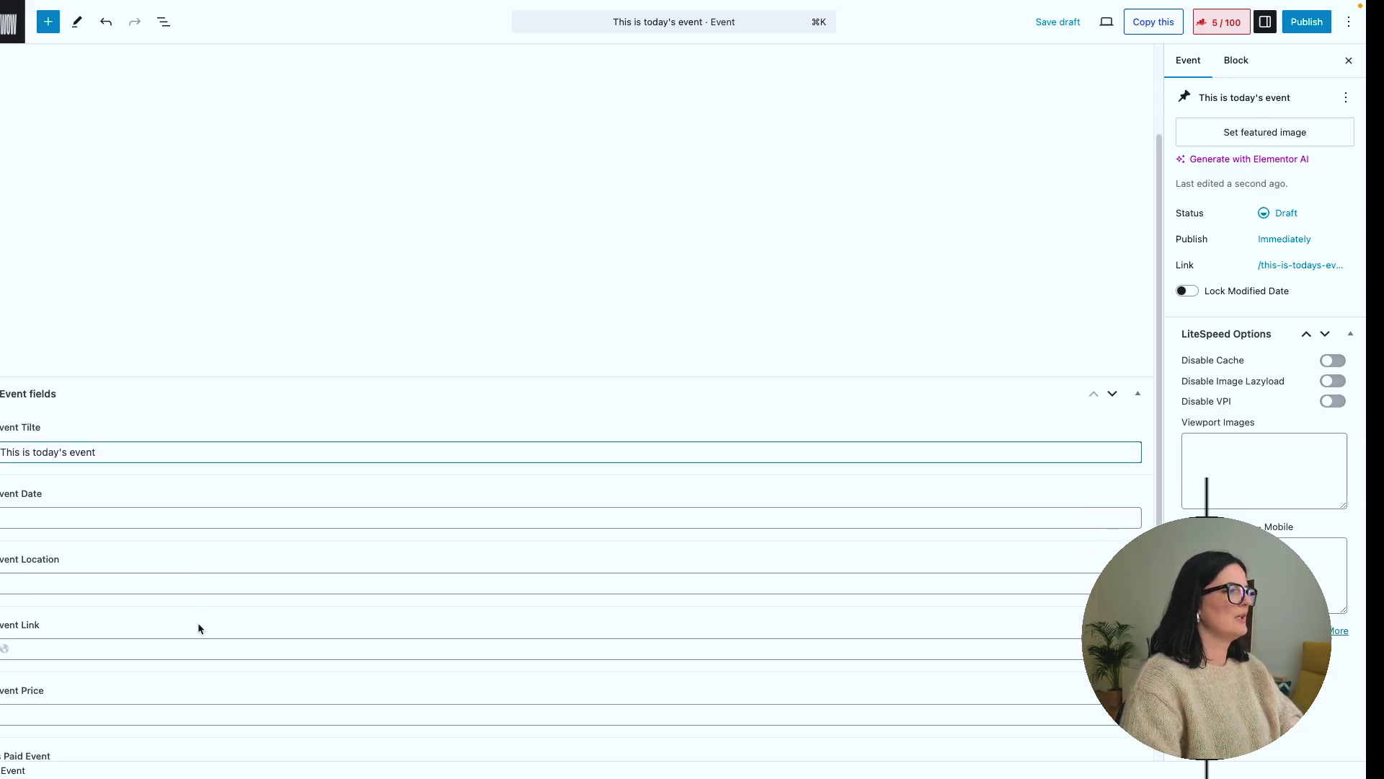
{"action": "left_click", "coordinate": [130, 513]}
{"action": "scroll", "coordinate": [132, 517], "scroll_direction": "down", "scroll_amount": 5}
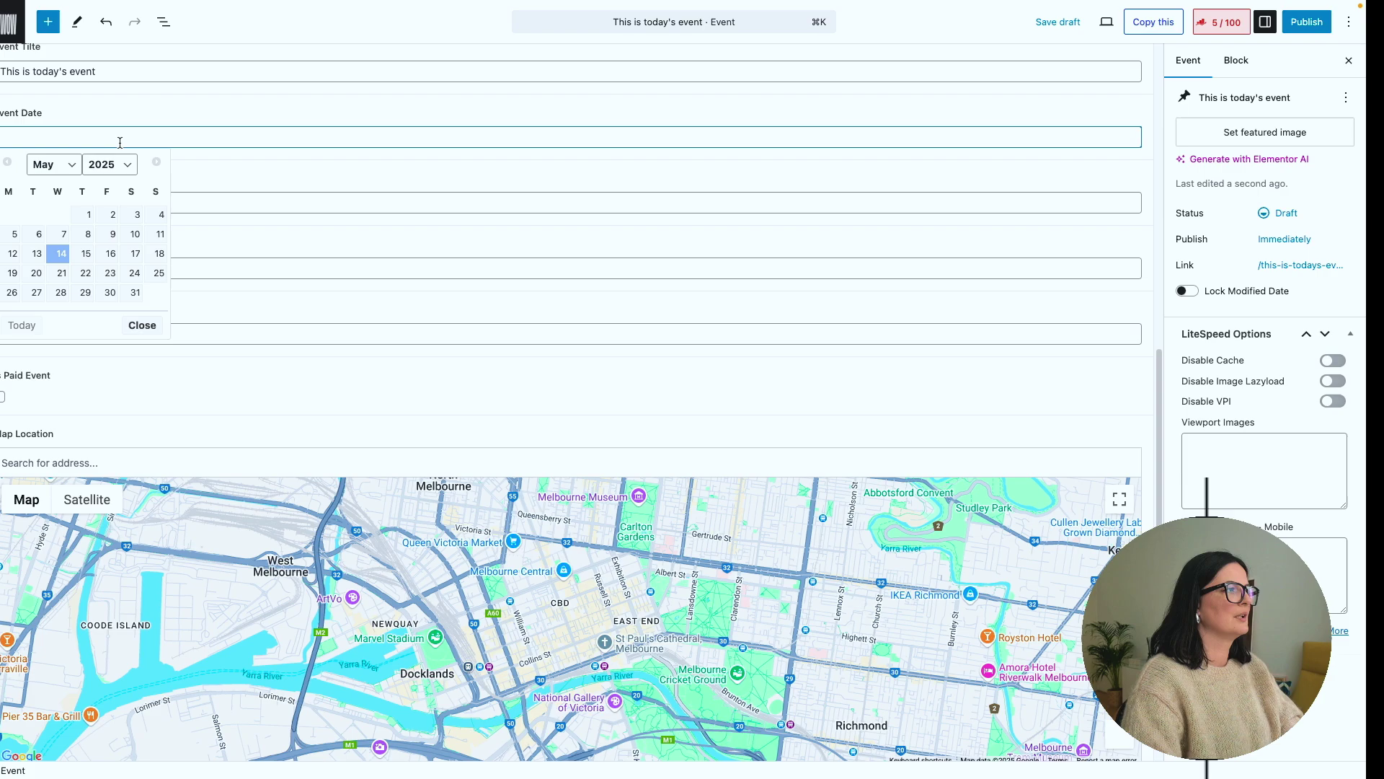
{"action": "left_click", "coordinate": [61, 251]}
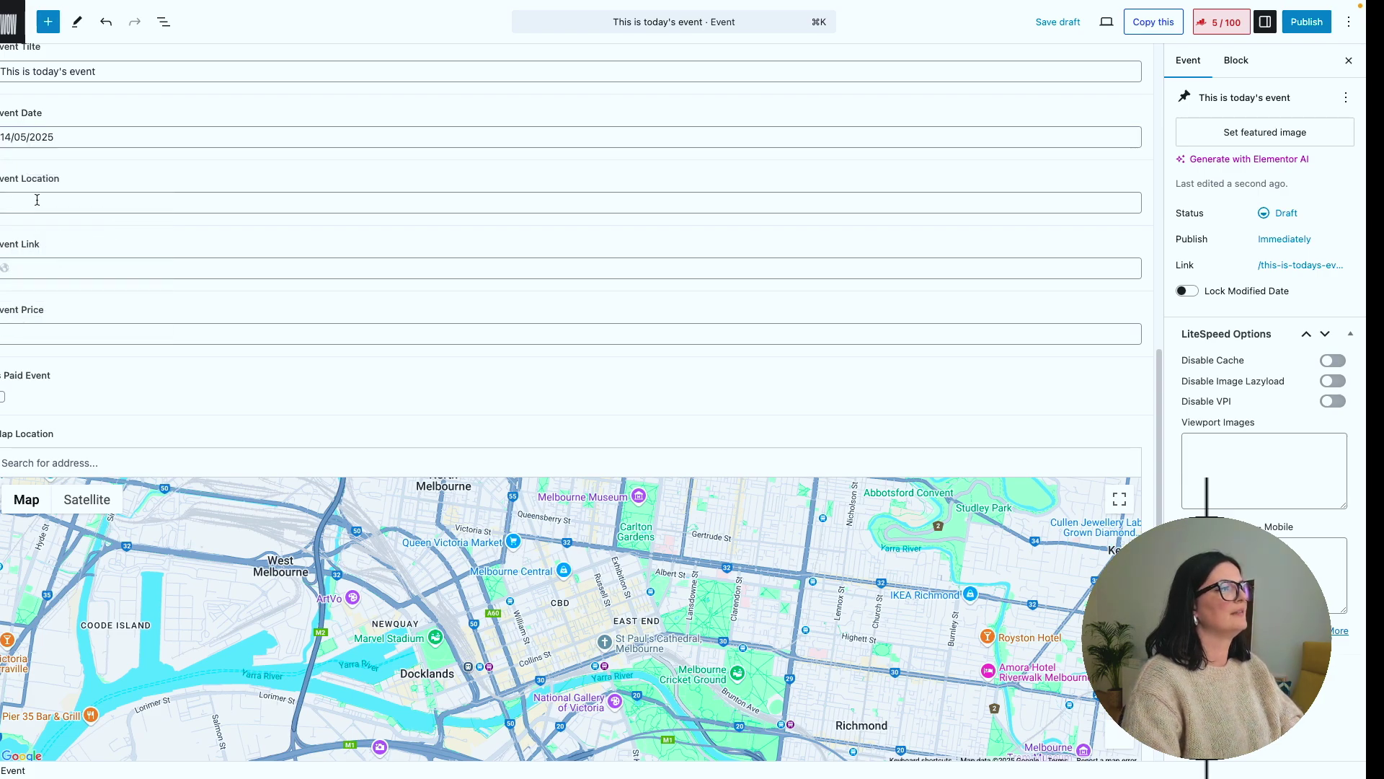
{"action": "left_click", "coordinate": [36, 200]}
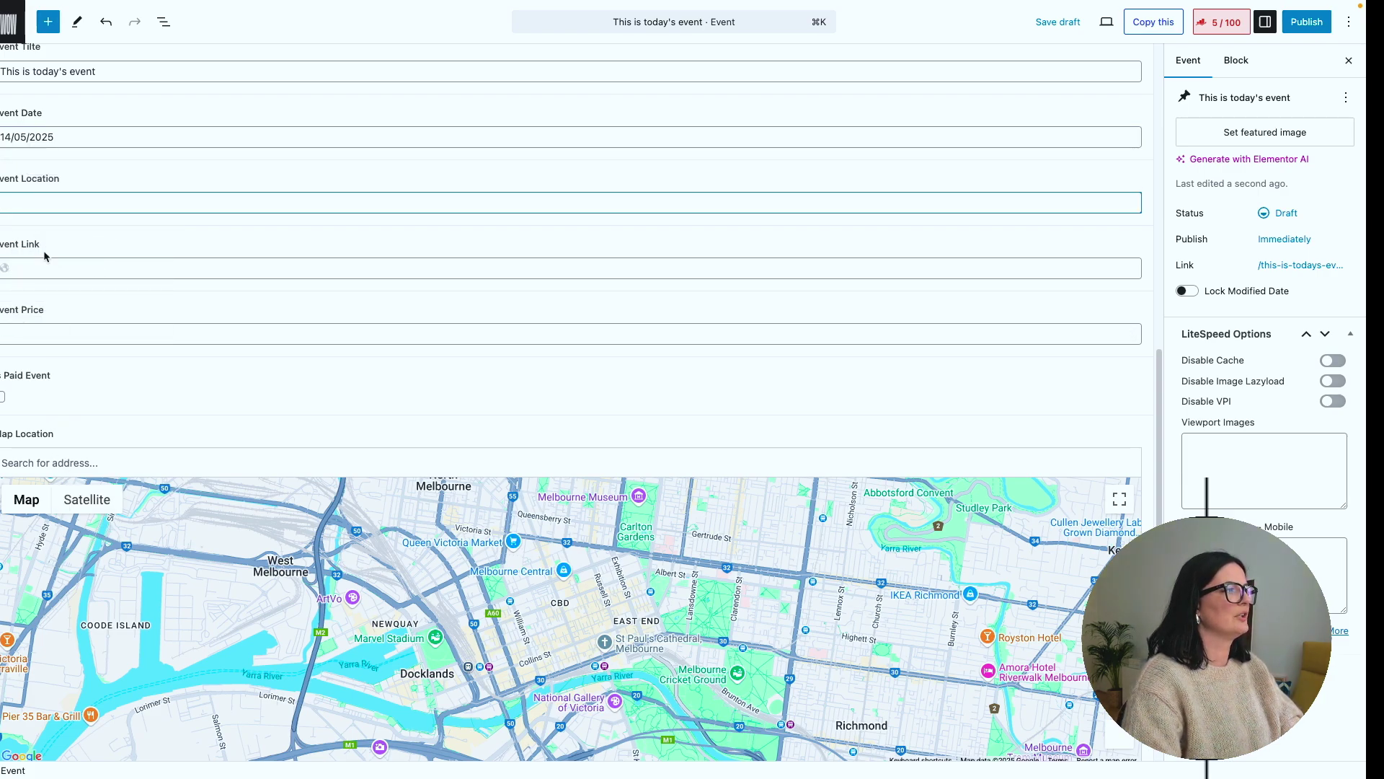
{"action": "left_click", "coordinate": [39, 270]}
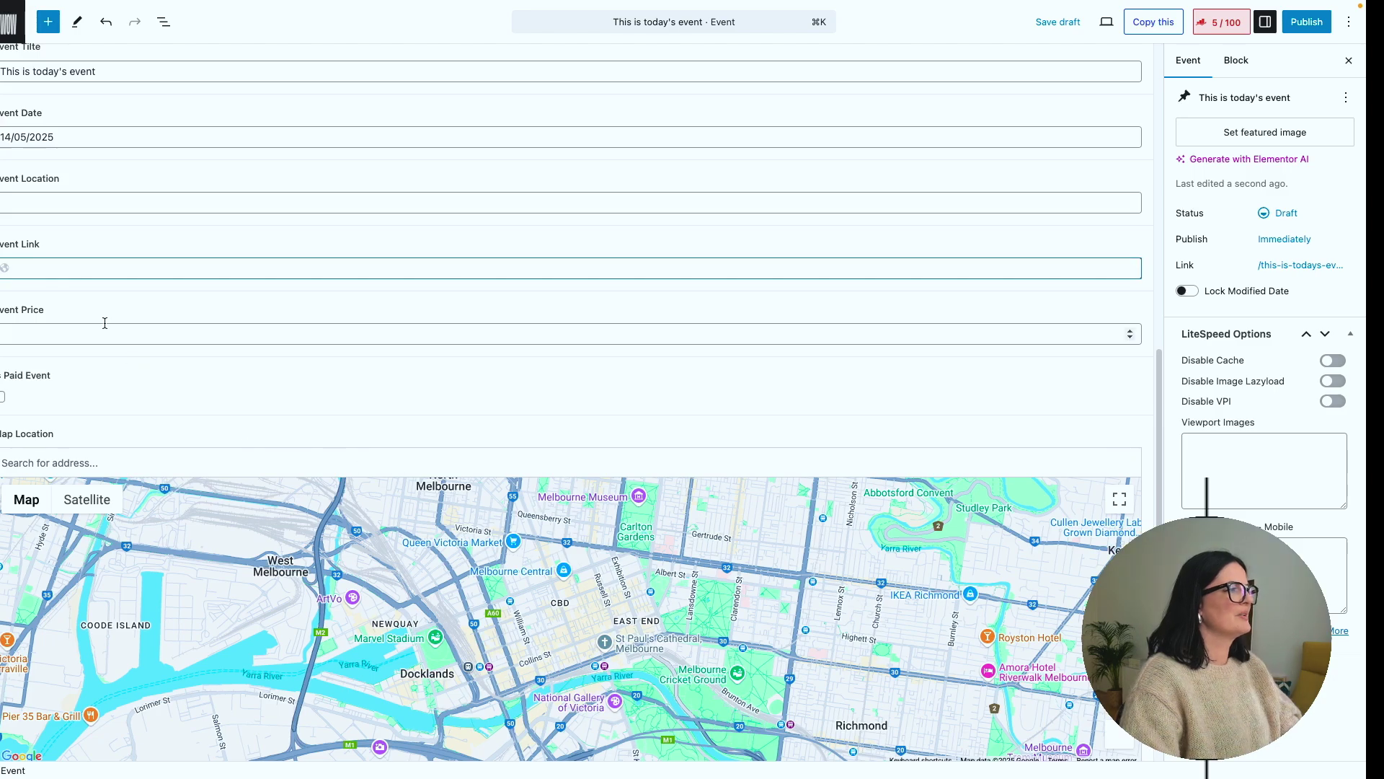
{"action": "type", "text": "https://developers.googleblog.com/en/google-url-shortener-links-will-no-longer-be-available/"}
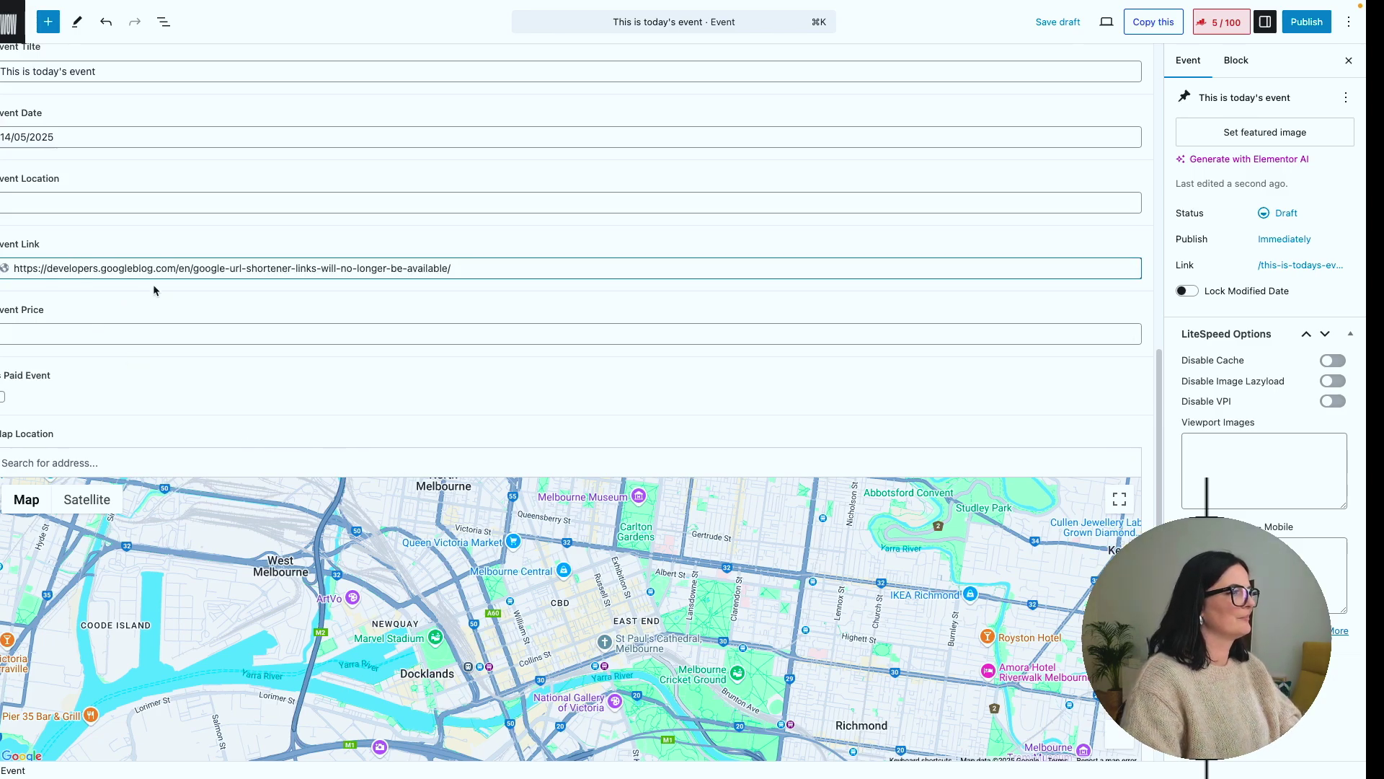
{"action": "left_click_drag", "start_coordinate": [178, 269], "coordinate": [468, 271]}
{"action": "key", "text": "BackSpace"}
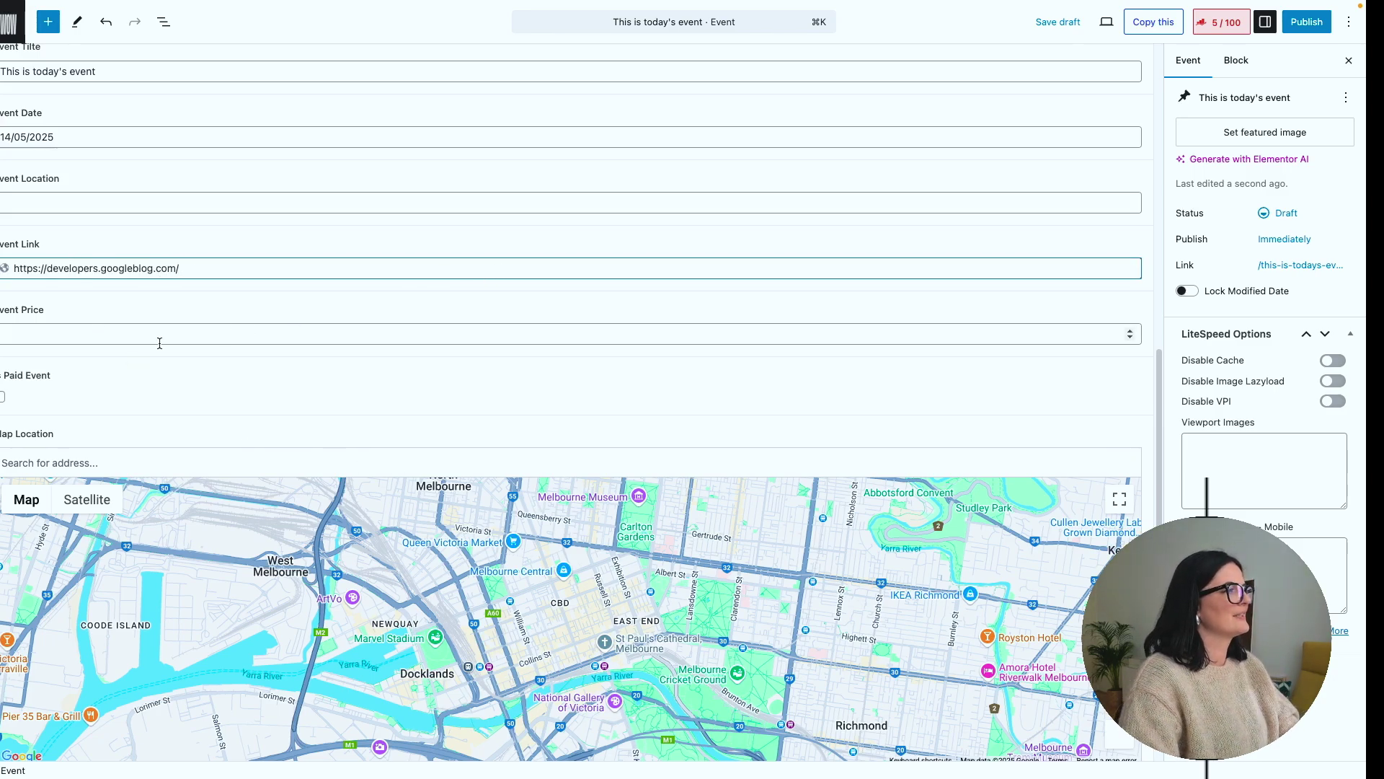
- Mark the event as a paid event and set the Event Price to 150
{"action": "left_click", "coordinate": [159, 342]}
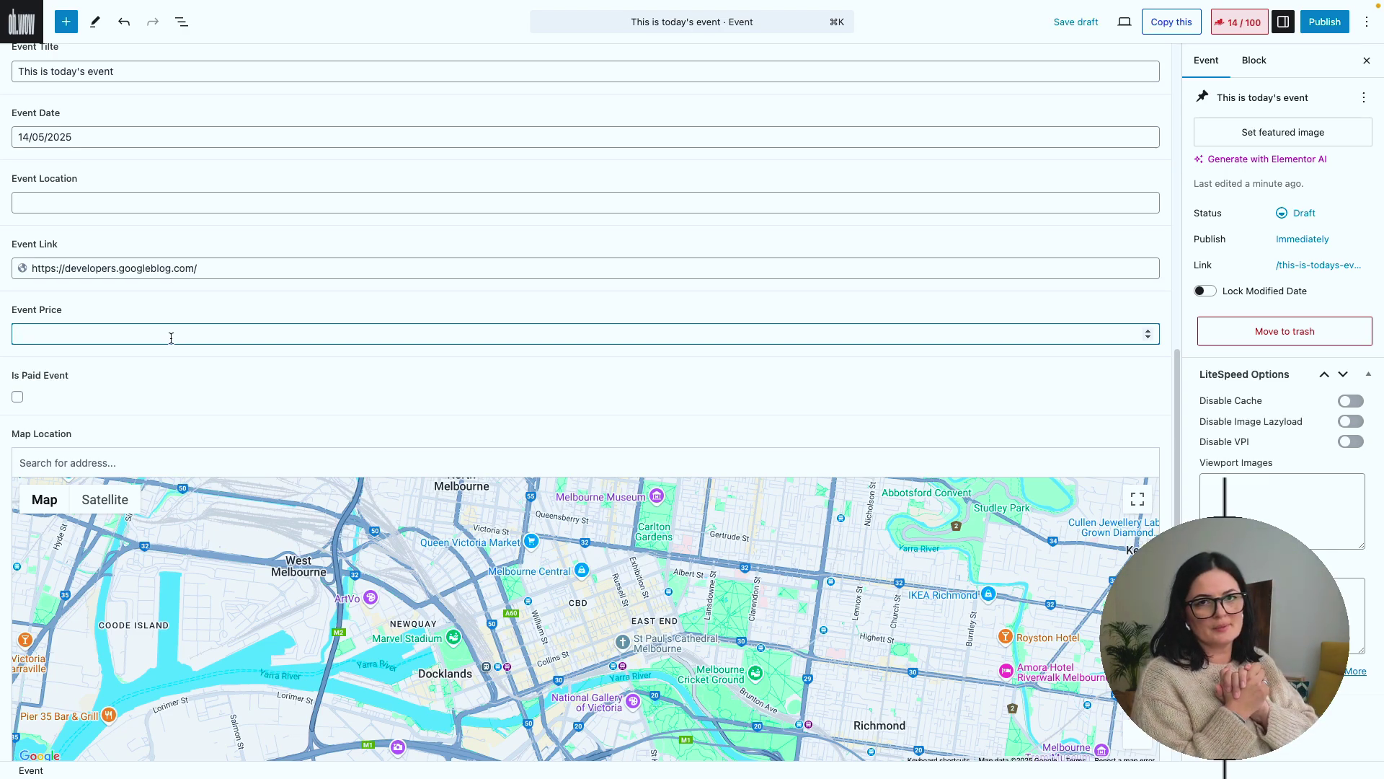
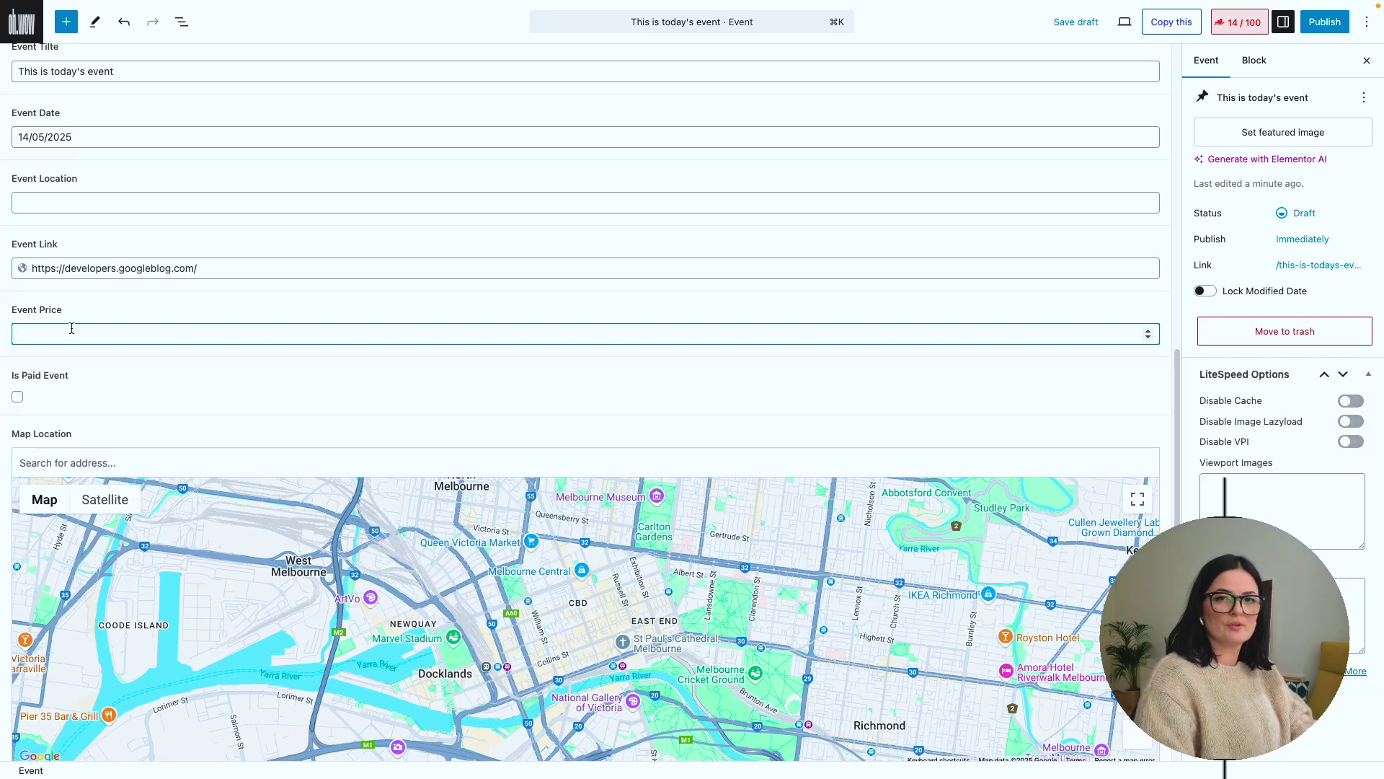
{"action": "left_click", "coordinate": [18, 399]}
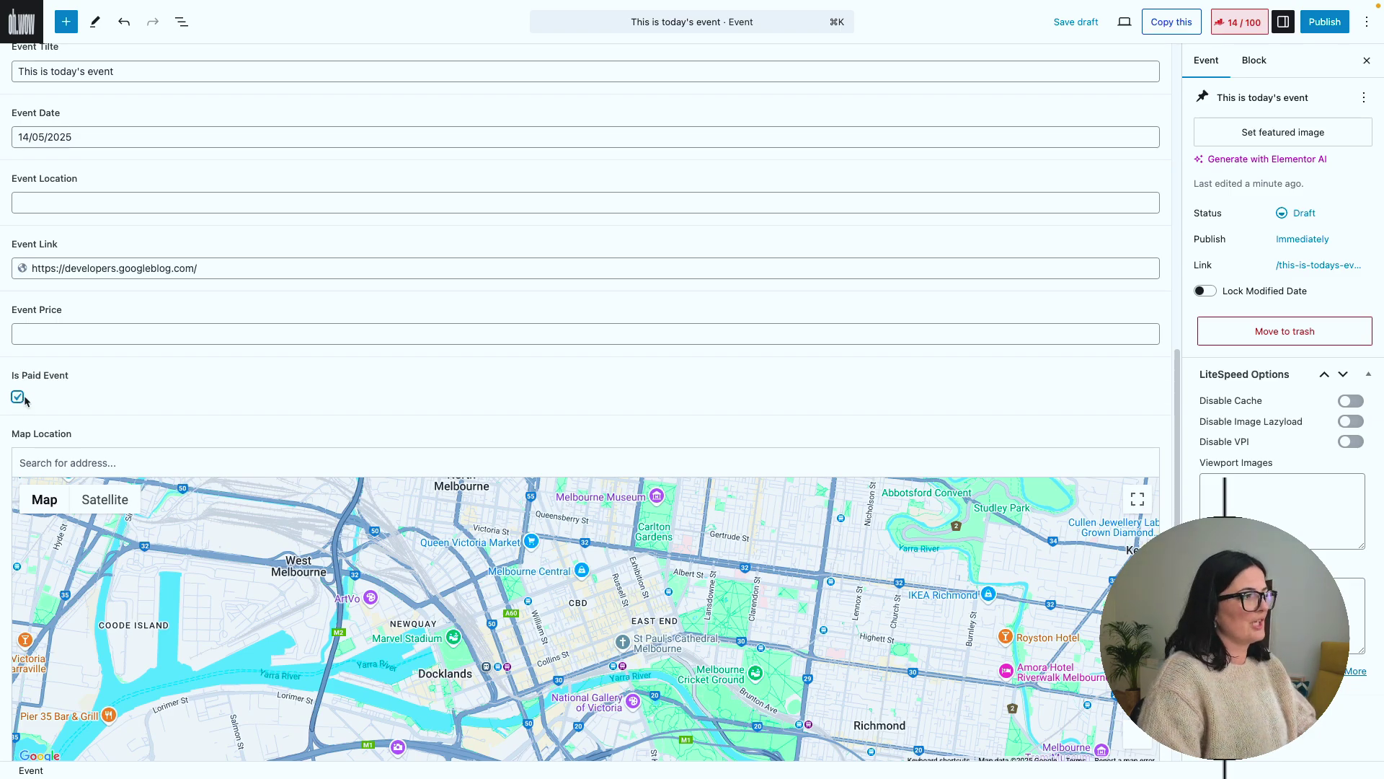
{"action": "left_click", "coordinate": [34, 332]}
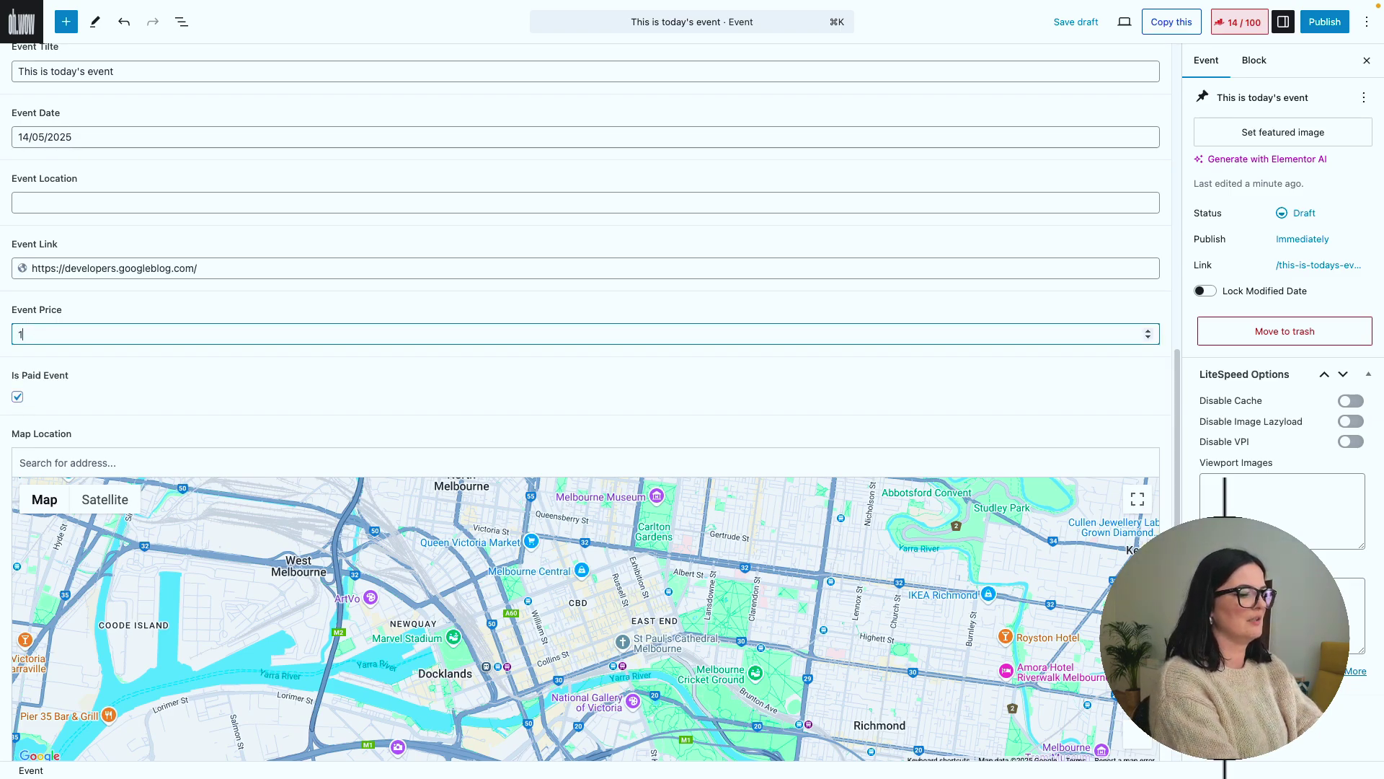
{"action": "key", "text": "Tab"}
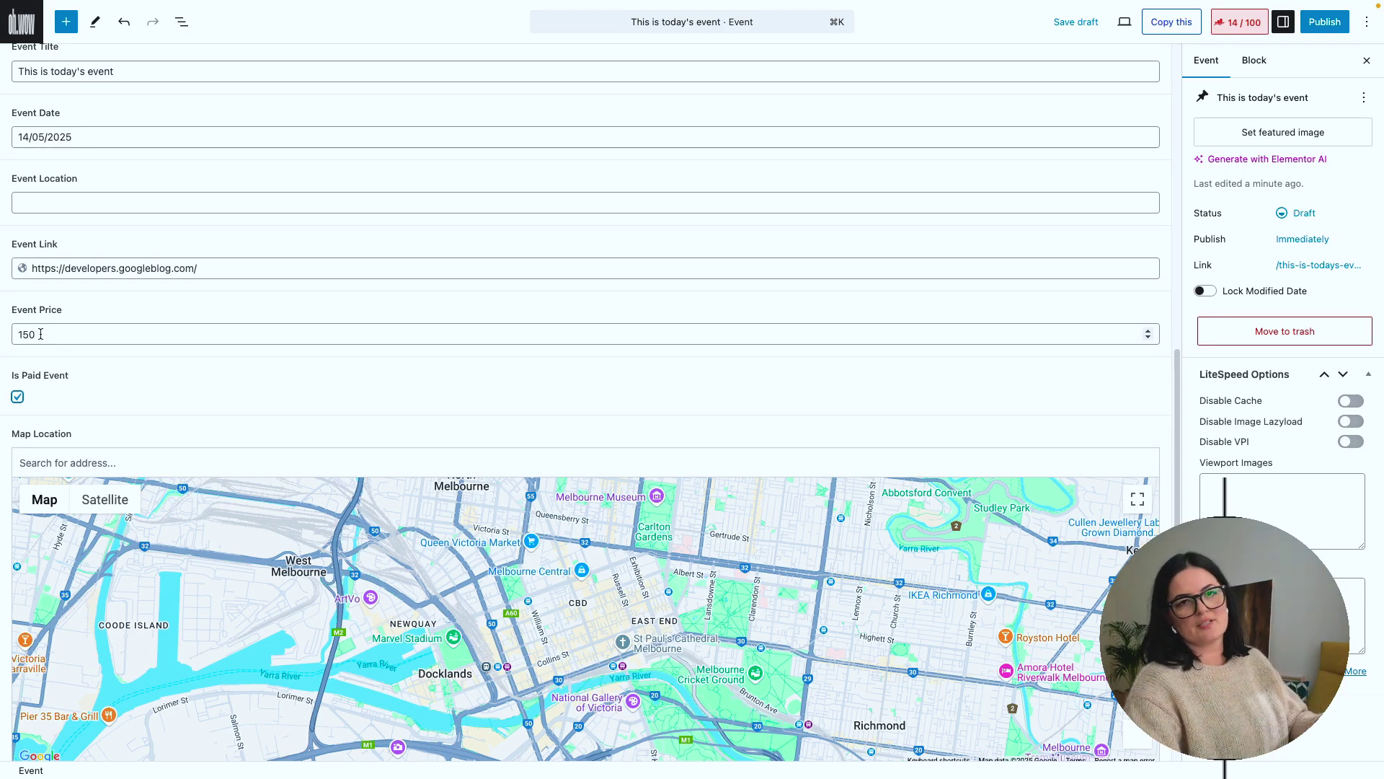
- Search the Map Location field for vienna and select Vienna, Austria as the location
{"action": "scroll", "coordinate": [162, 391], "scroll_direction": "down", "scroll_amount": 1}
{"action": "left_click", "coordinate": [156, 451]}
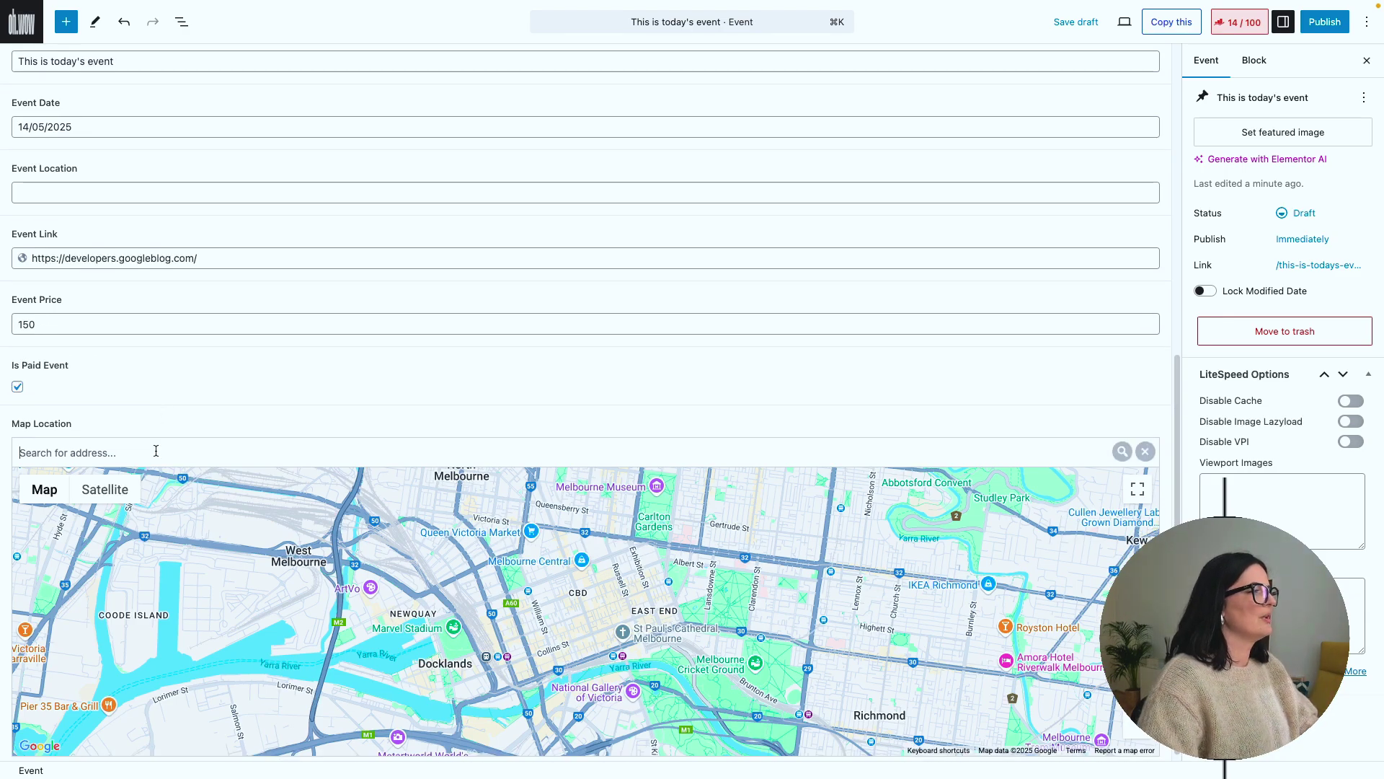
{"action": "type", "text": "vienna"}
{"action": "left_click", "coordinate": [195, 557]}
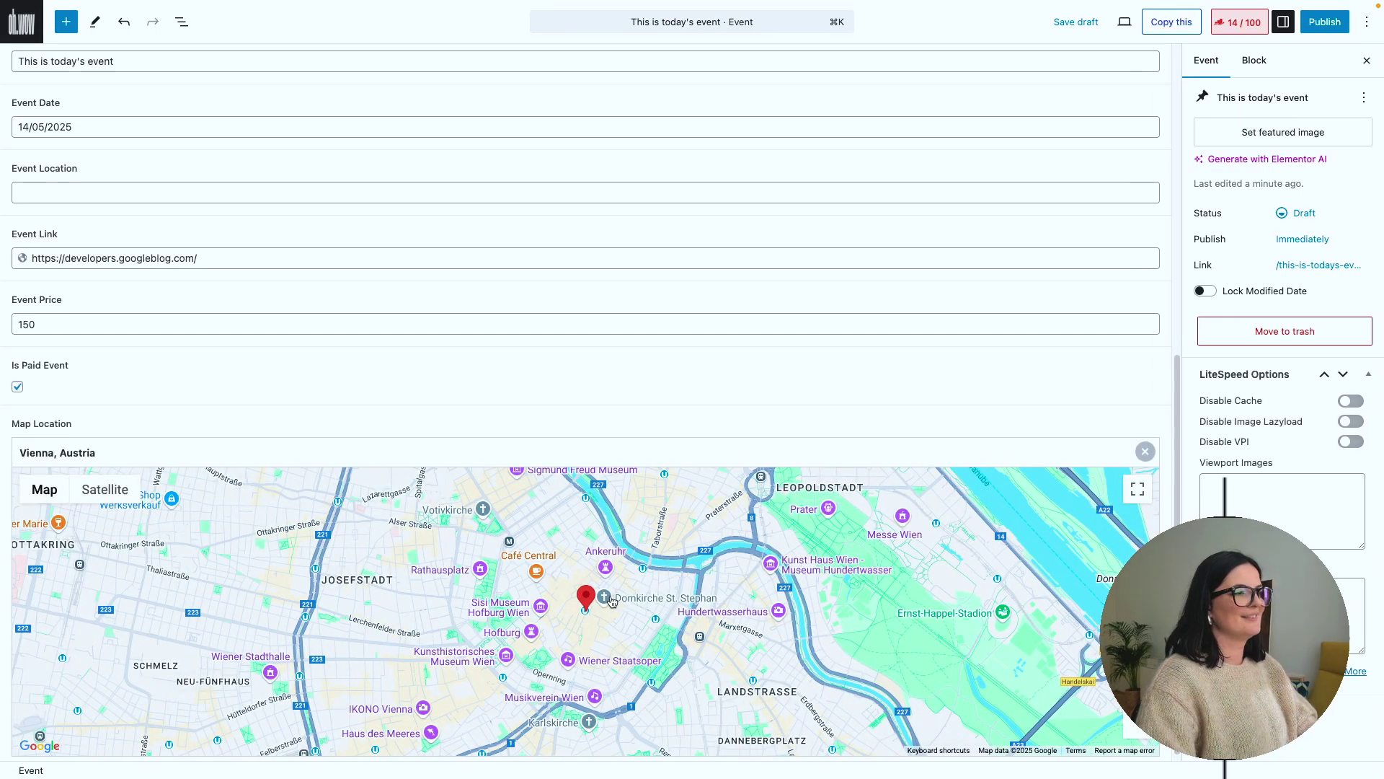
- Copy the address "Vienna, Austria" from Map Location into the Event Location field
{"action": "triple_click", "coordinate": [173, 455]}
{"action": "key", "text": "ctrl+c"}
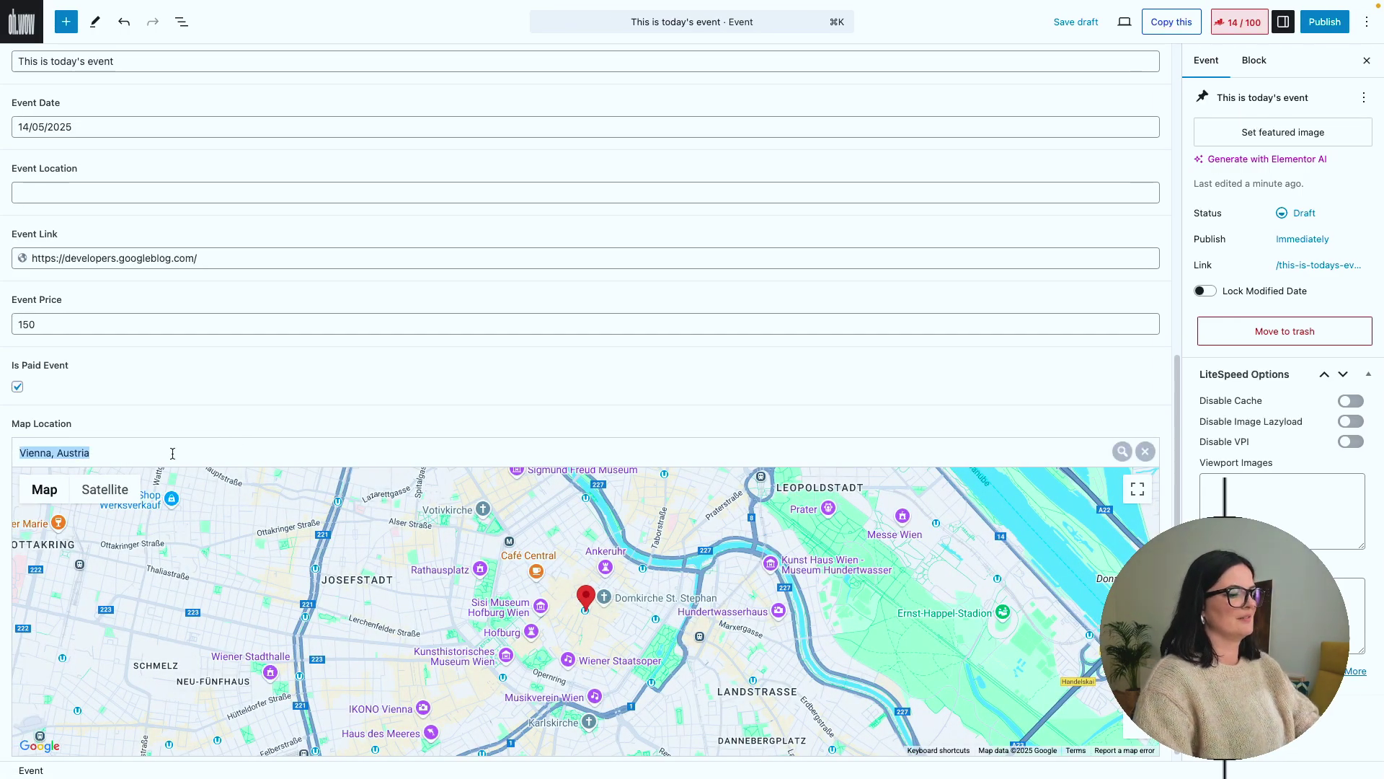
{"action": "left_click", "coordinate": [124, 190]}
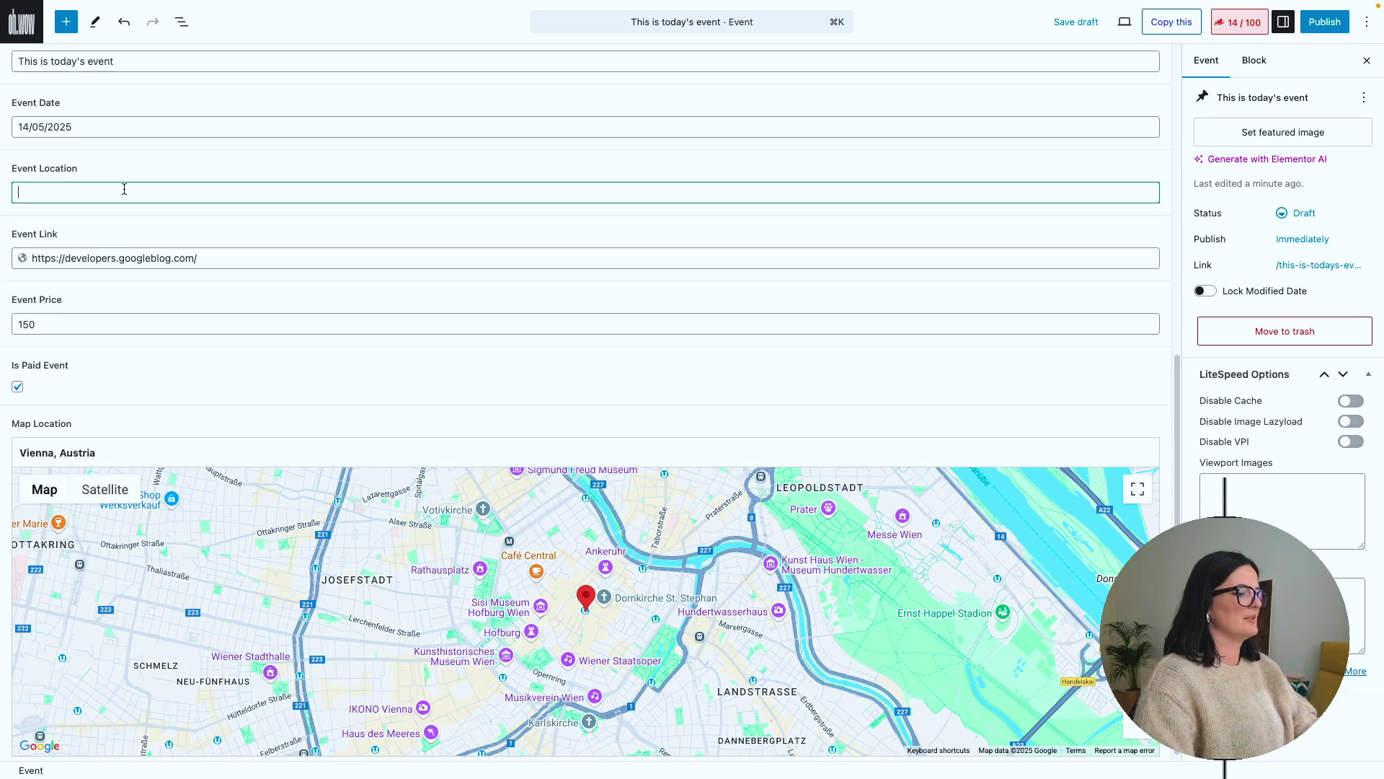
{"action": "key", "text": "ctrl+v"}
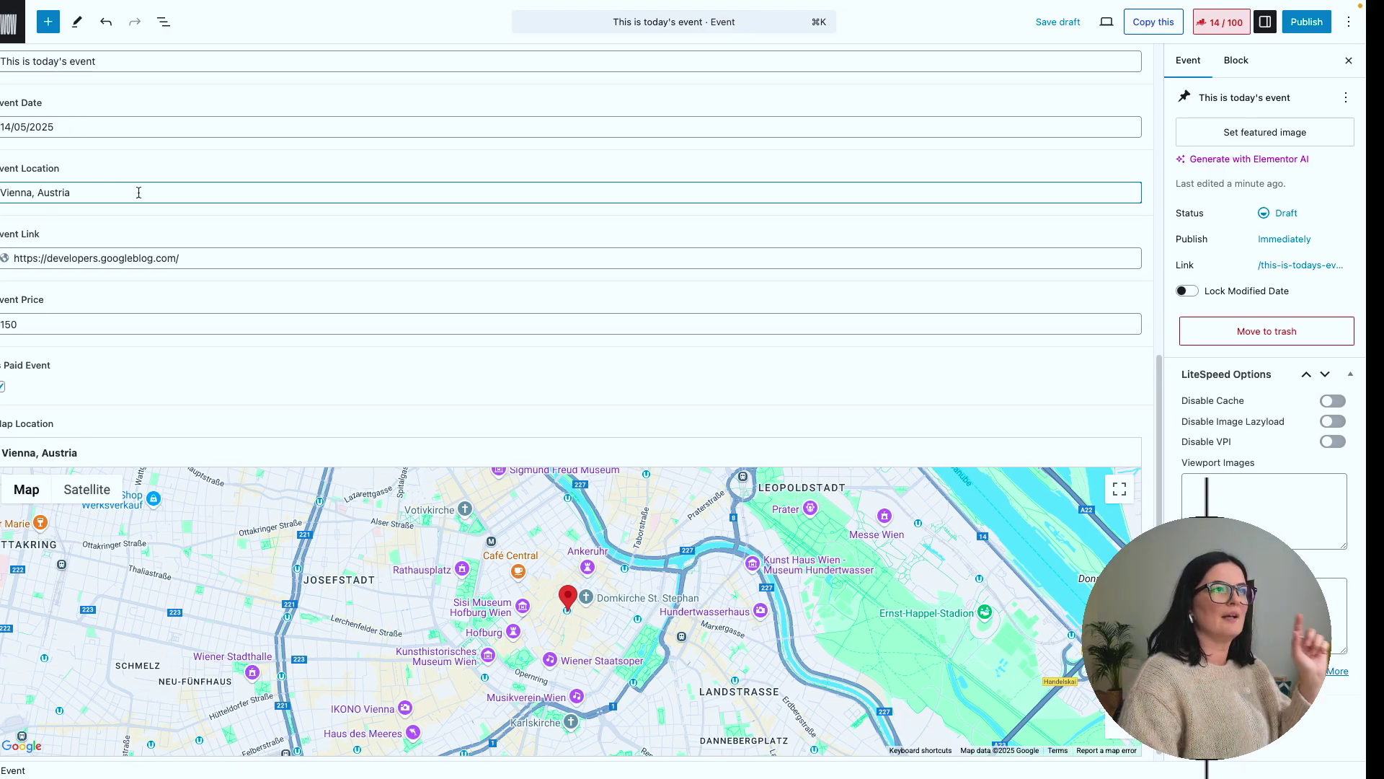
- Set the featured image of the event to the media library photo of pointed glass roofs against a teal sky
{"action": "left_click", "coordinate": [1228, 136]}
{"action": "scroll", "coordinate": [939, 501], "scroll_direction": "down", "scroll_amount": 5}
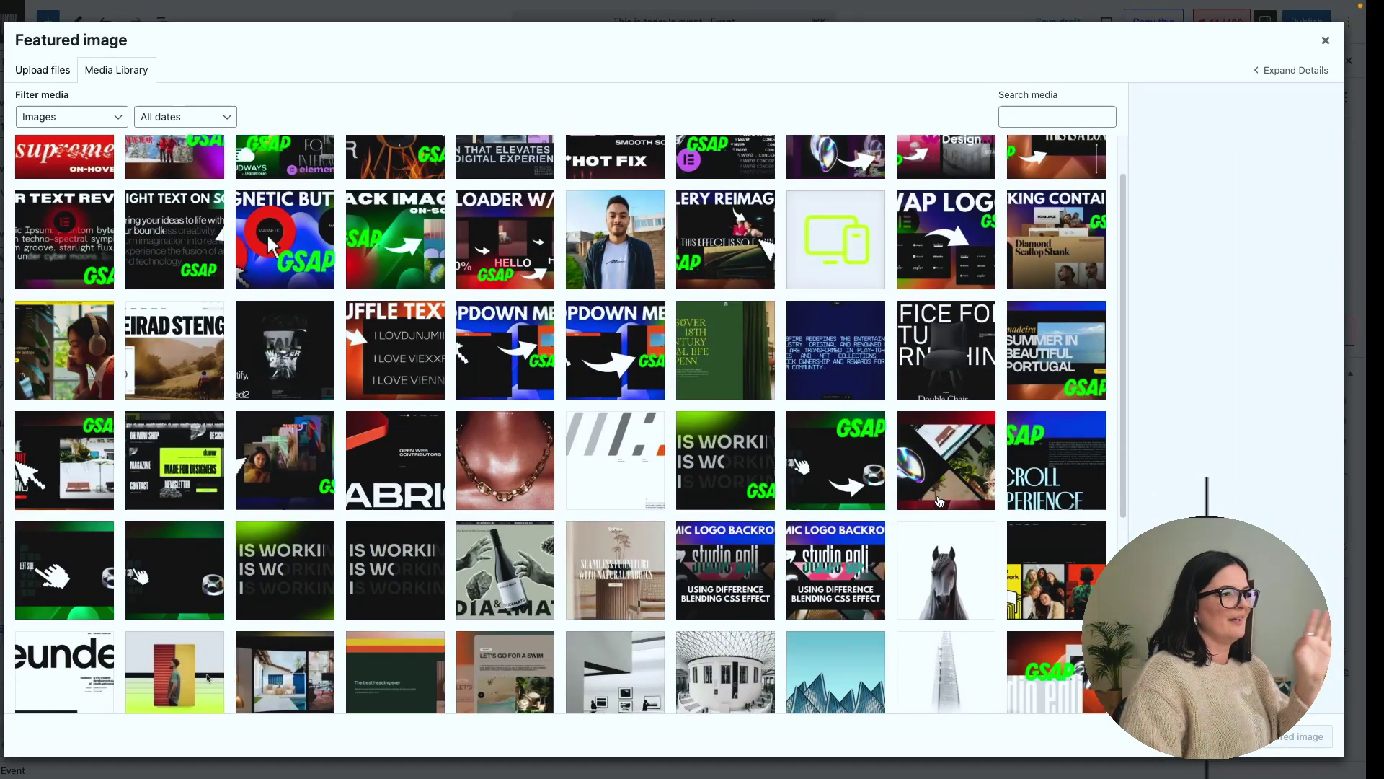
{"action": "left_click", "coordinate": [737, 390]}
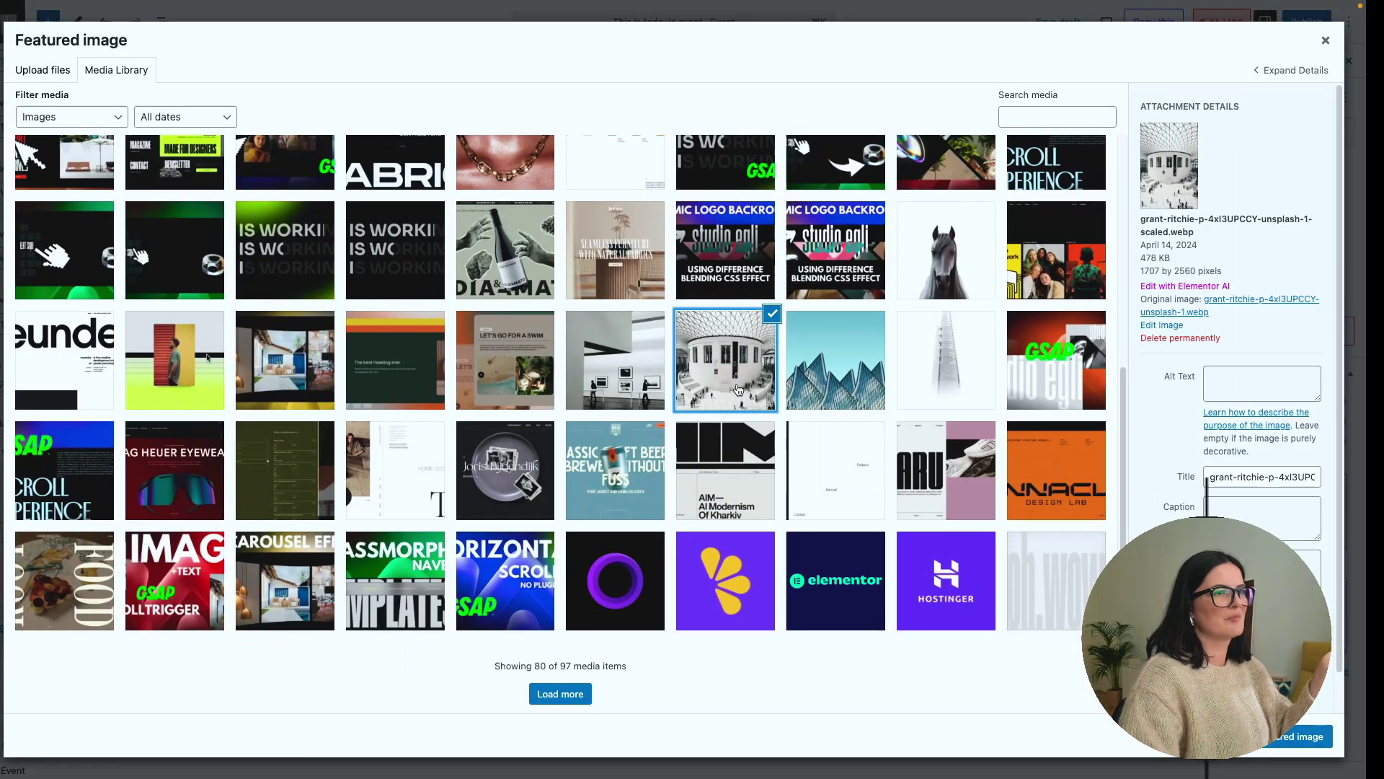
{"action": "left_click", "coordinate": [822, 372]}
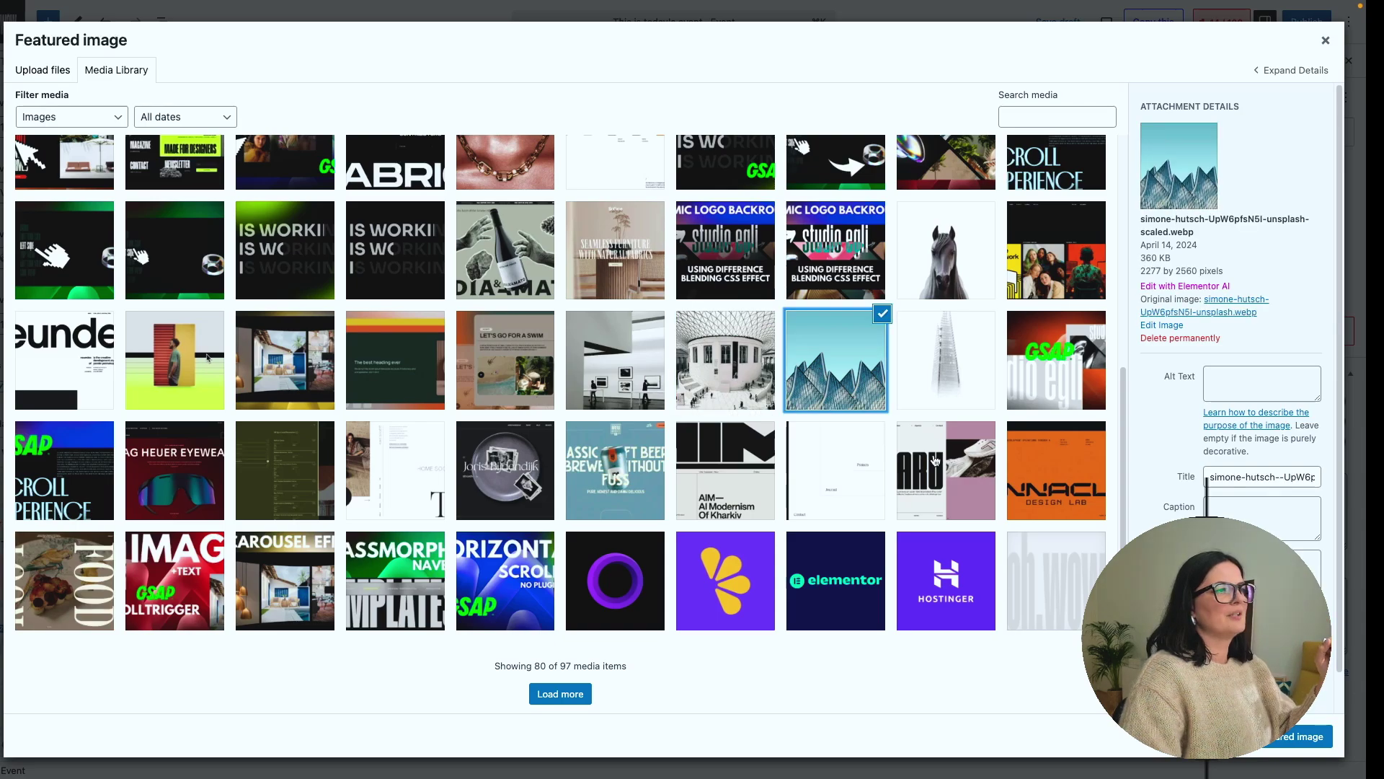
{"action": "left_click", "coordinate": [1298, 736]}
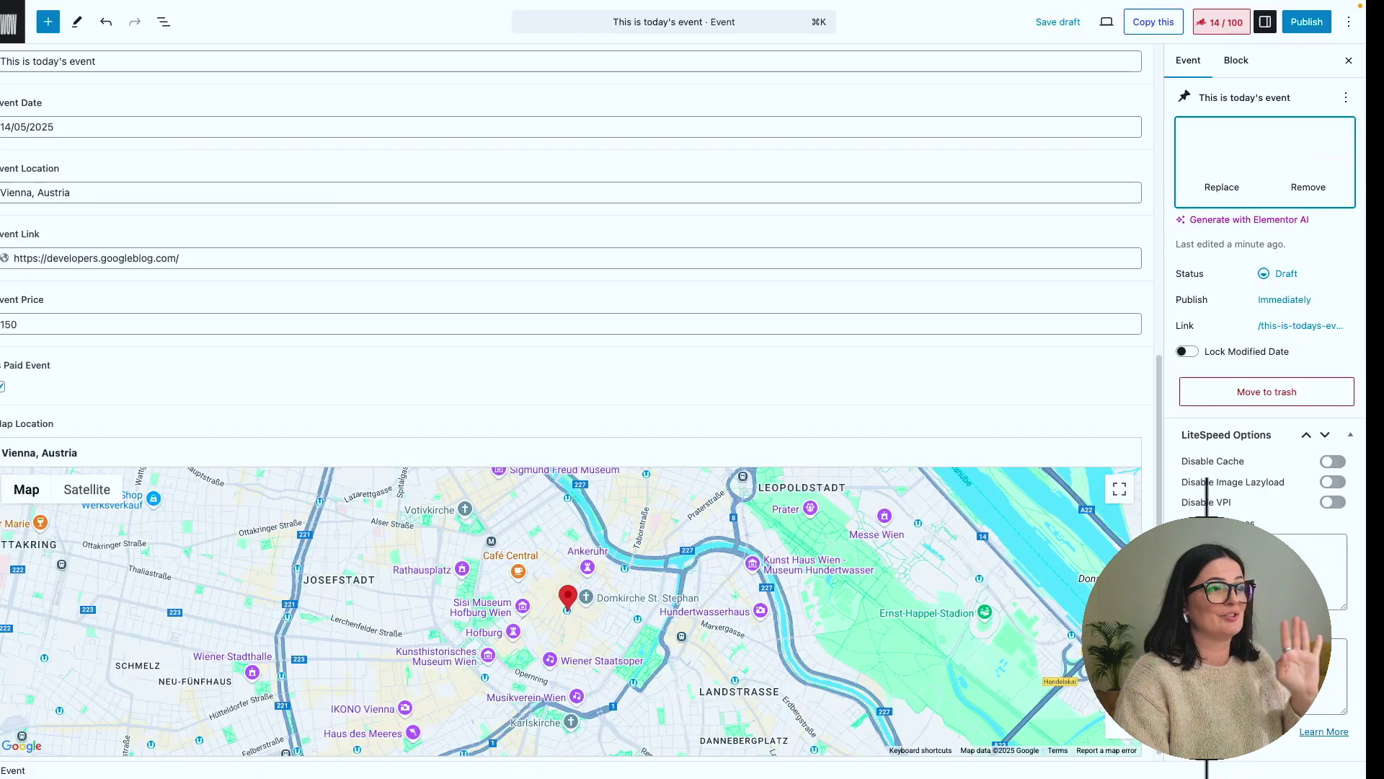
- Publish the "This is today's event" event and return to the Events list
{"action": "left_click", "coordinate": [1311, 22]}
{"action": "left_click", "coordinate": [1312, 23]}
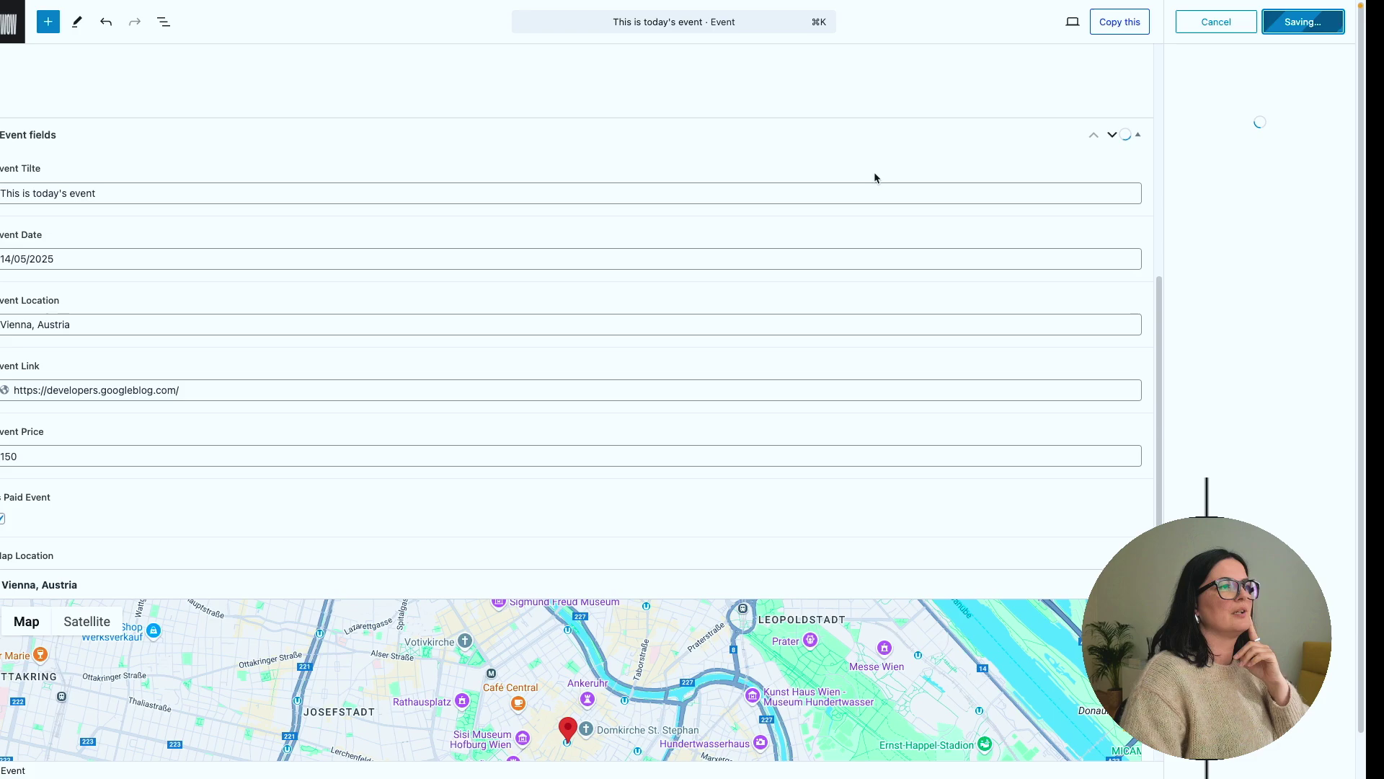
{"action": "scroll", "coordinate": [634, 305], "scroll_direction": "up", "scroll_amount": 3}
{"action": "scroll", "coordinate": [632, 306], "scroll_direction": "up", "scroll_amount": 5}
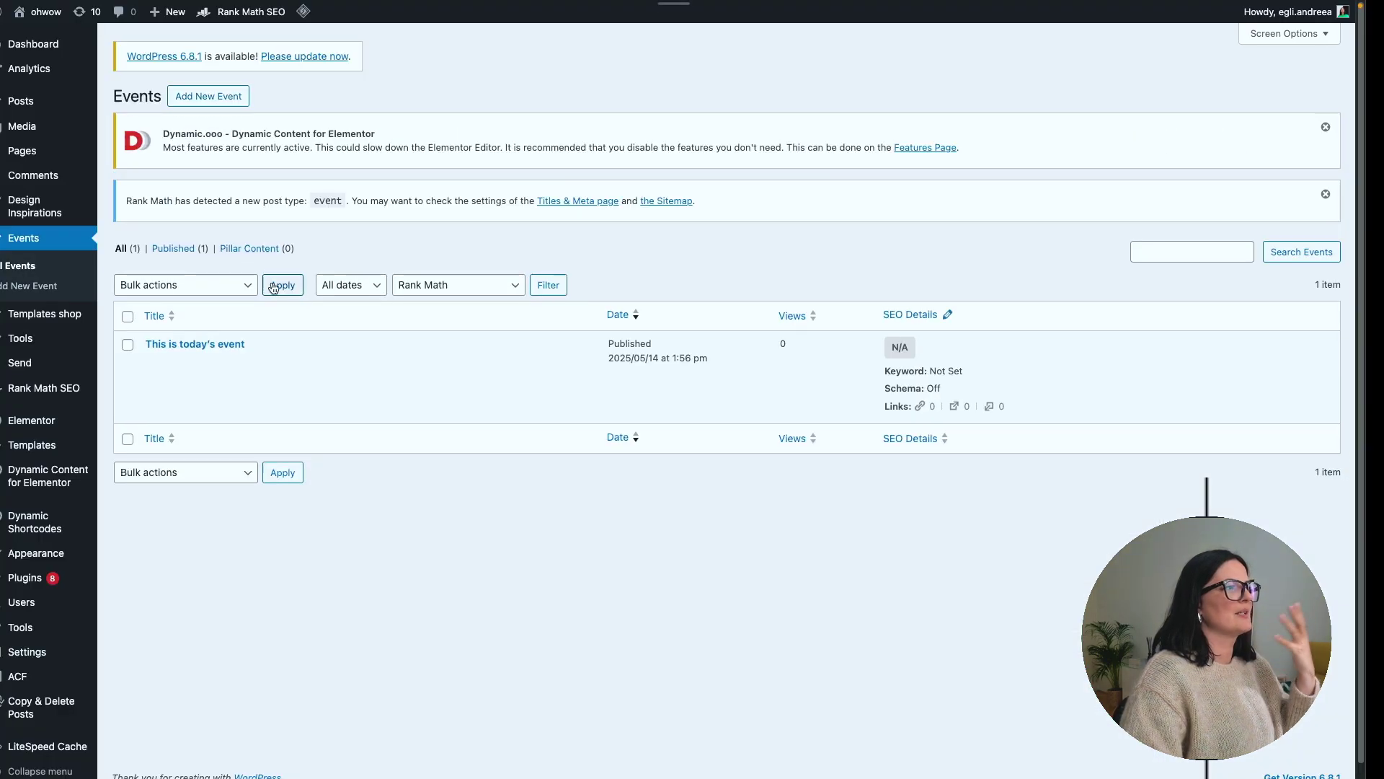
- Add a new event titled "Future event" and copy that title into its event title field
{"action": "left_click", "coordinate": [201, 105]}
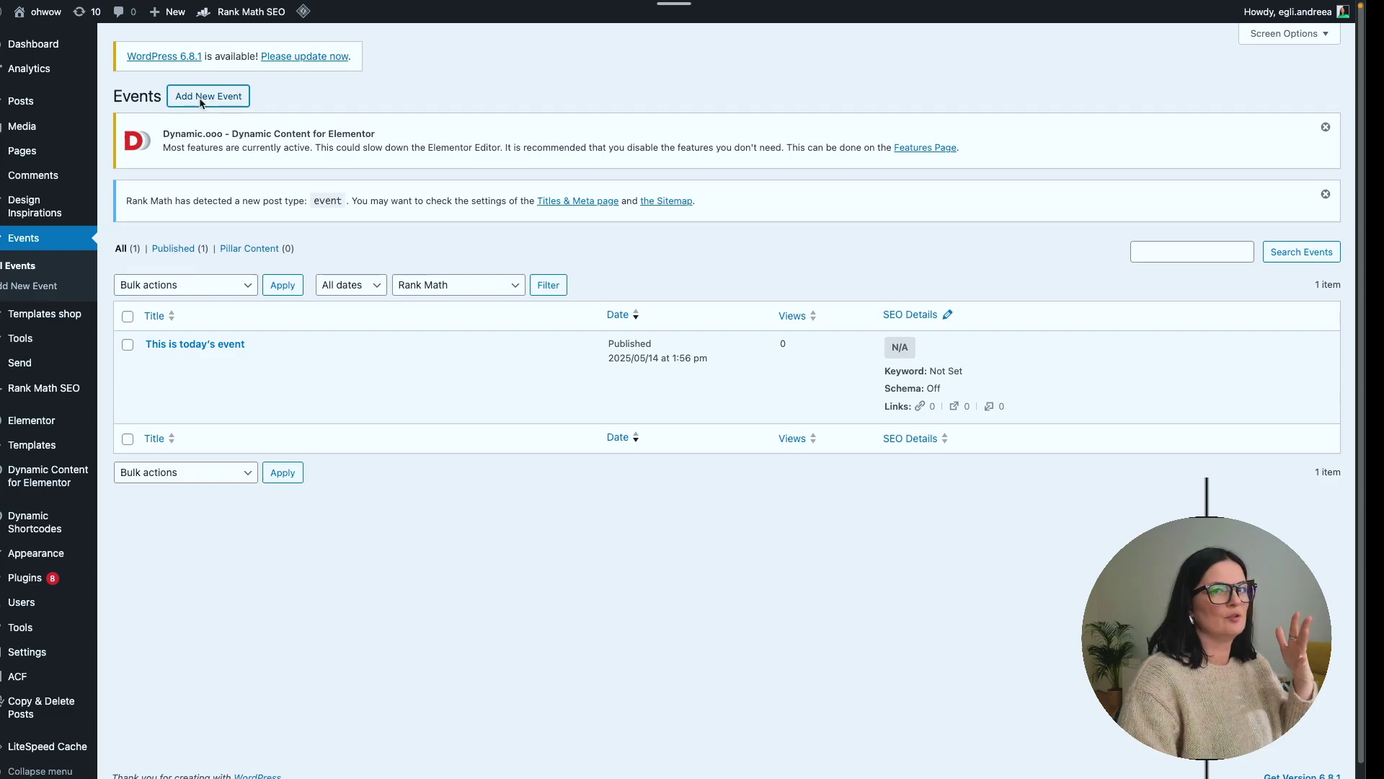
{"action": "type", "text": "Future event"}
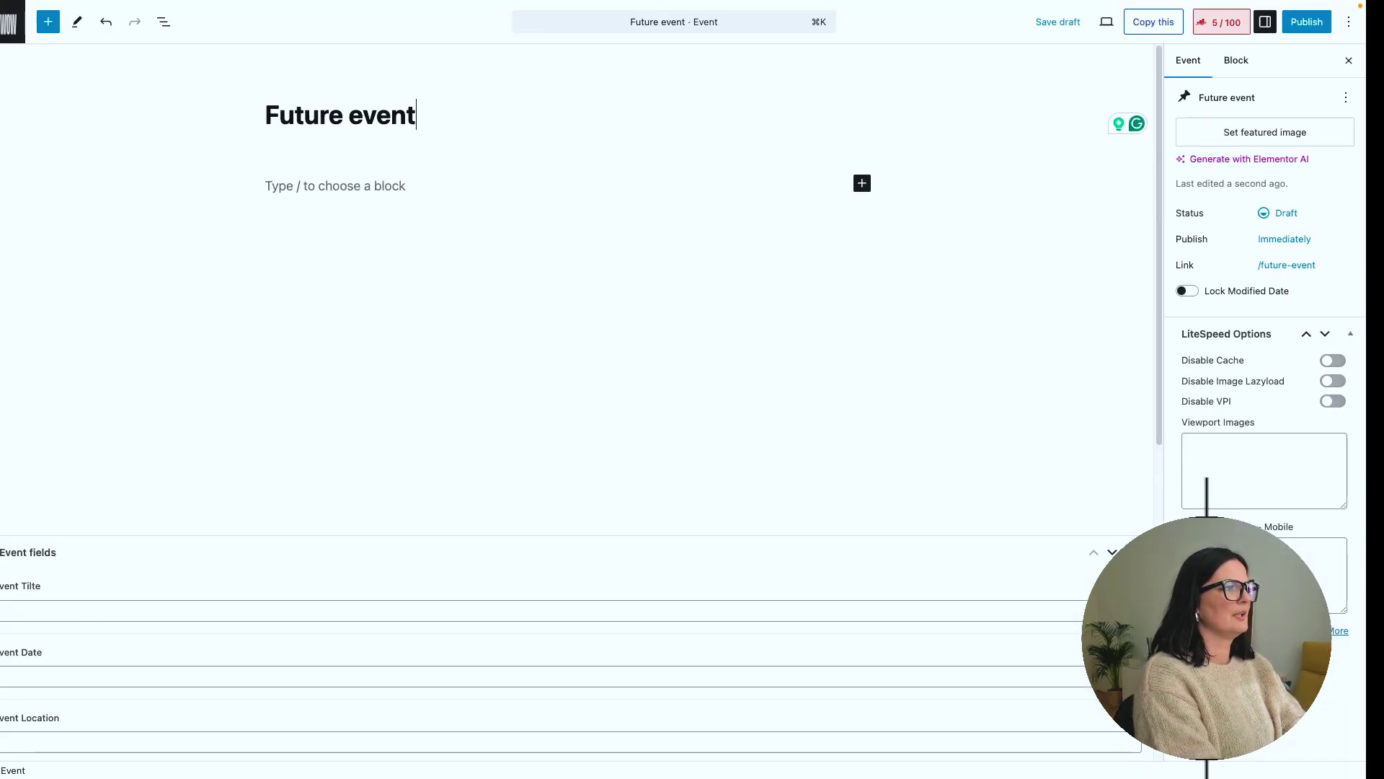
{"action": "triple_click", "coordinate": [347, 113]}
{"action": "key", "text": "super+c"}
{"action": "left_click", "coordinate": [120, 615]}
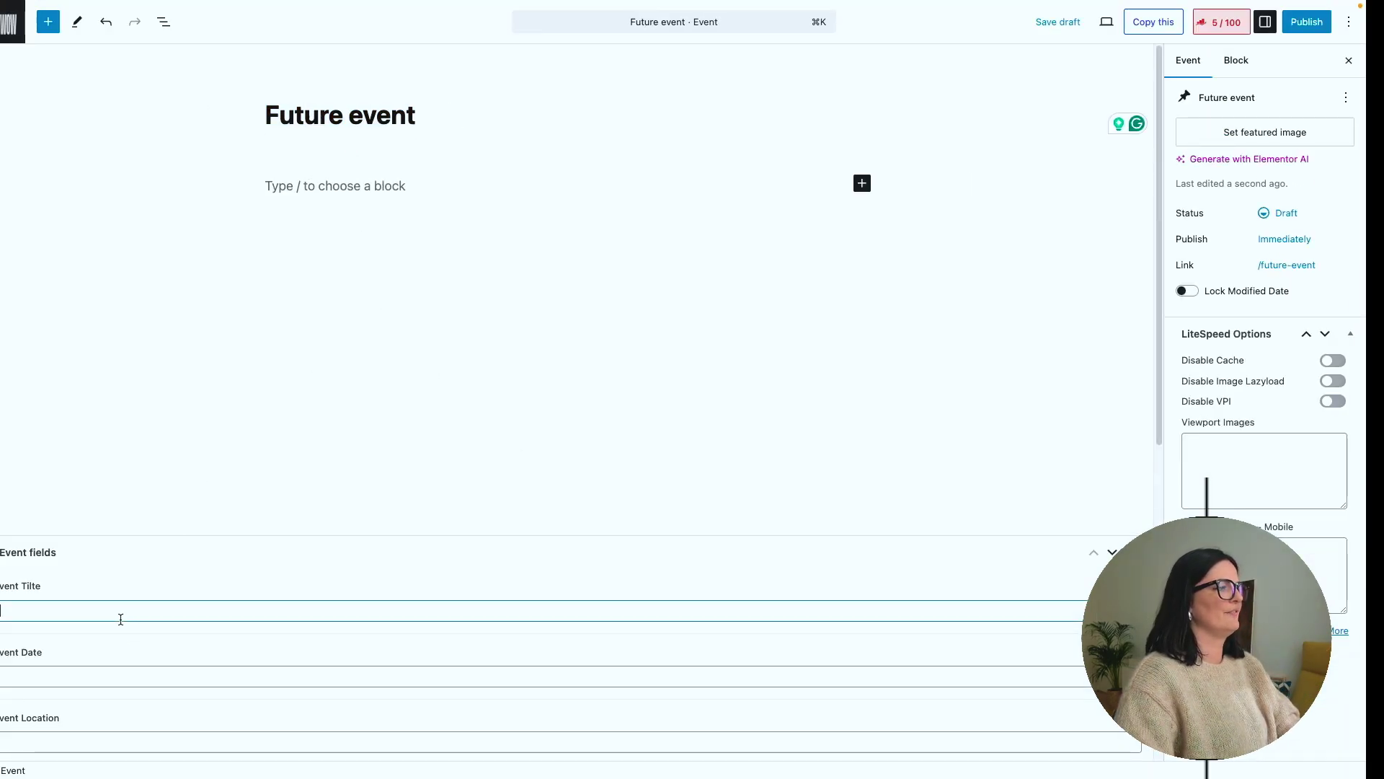
{"action": "key", "text": "super+v"}
- Set the Event Date of the new event to 29/08/2025
{"action": "left_click", "coordinate": [119, 675]}
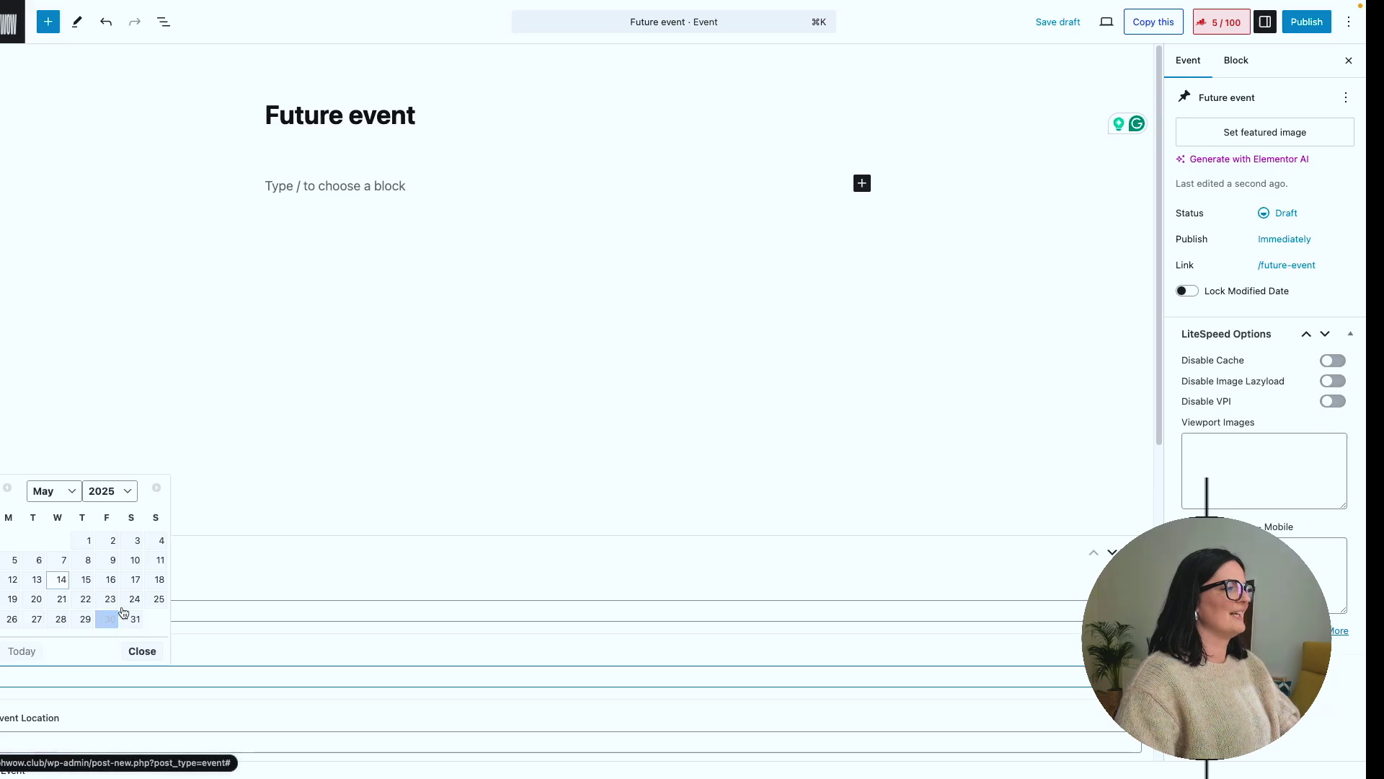
{"action": "left_click", "coordinate": [48, 491]}
{"action": "left_click", "coordinate": [47, 541]}
{"action": "left_click", "coordinate": [107, 618]}
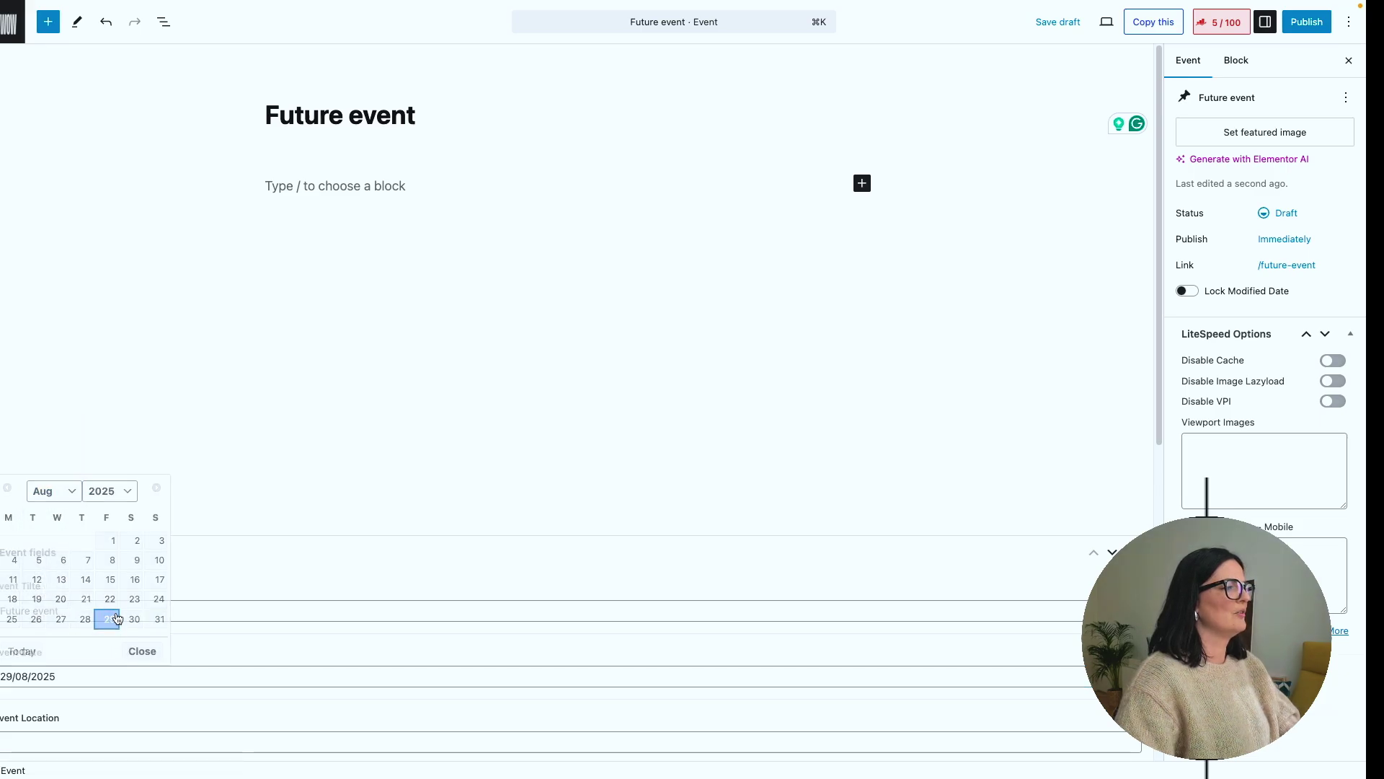
- Search the Map Location field of the new event for "cafe land"
{"action": "scroll", "coordinate": [69, 705], "scroll_direction": "down", "scroll_amount": 3}
{"action": "left_click", "coordinate": [67, 628]}
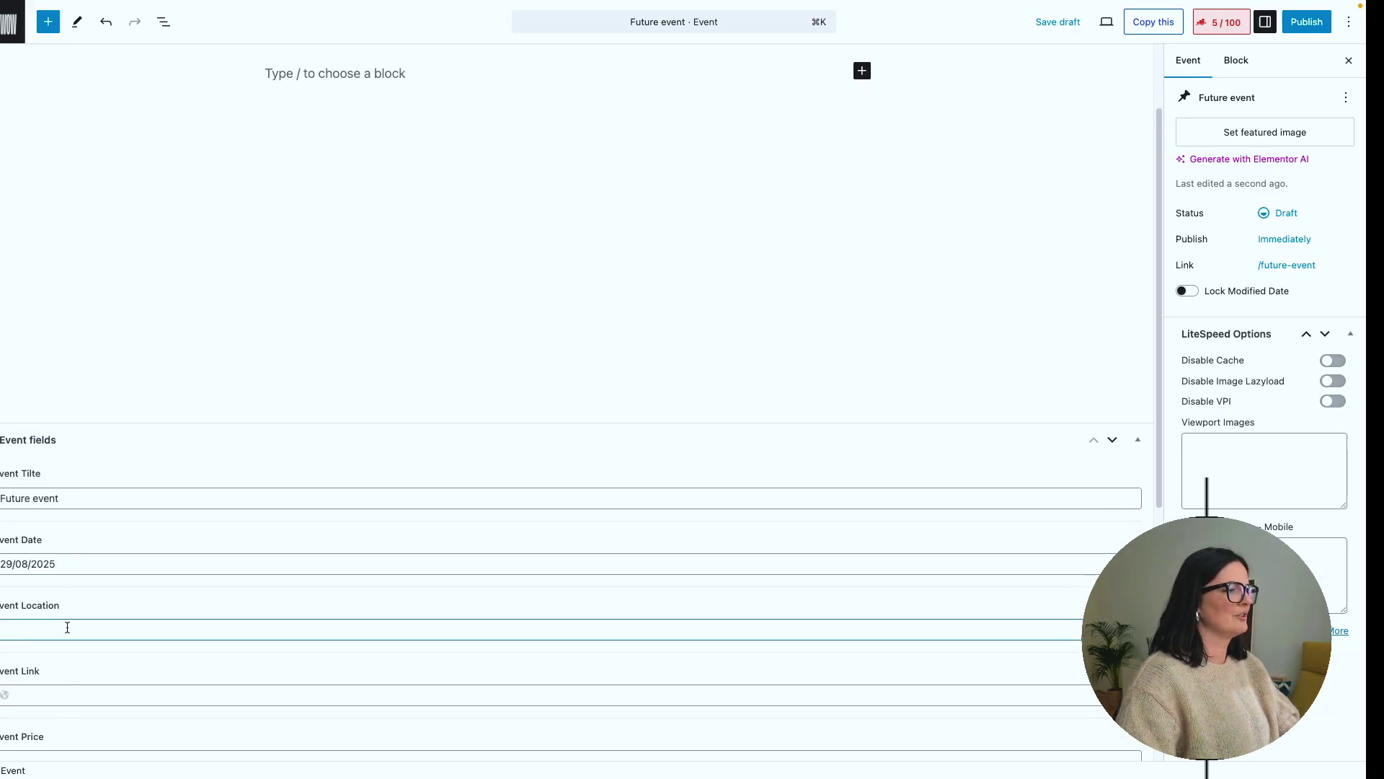
{"action": "scroll", "coordinate": [67, 627], "scroll_direction": "down", "scroll_amount": 6}
{"action": "left_click", "coordinate": [186, 469]}
{"action": "type", "text": "cafe"}
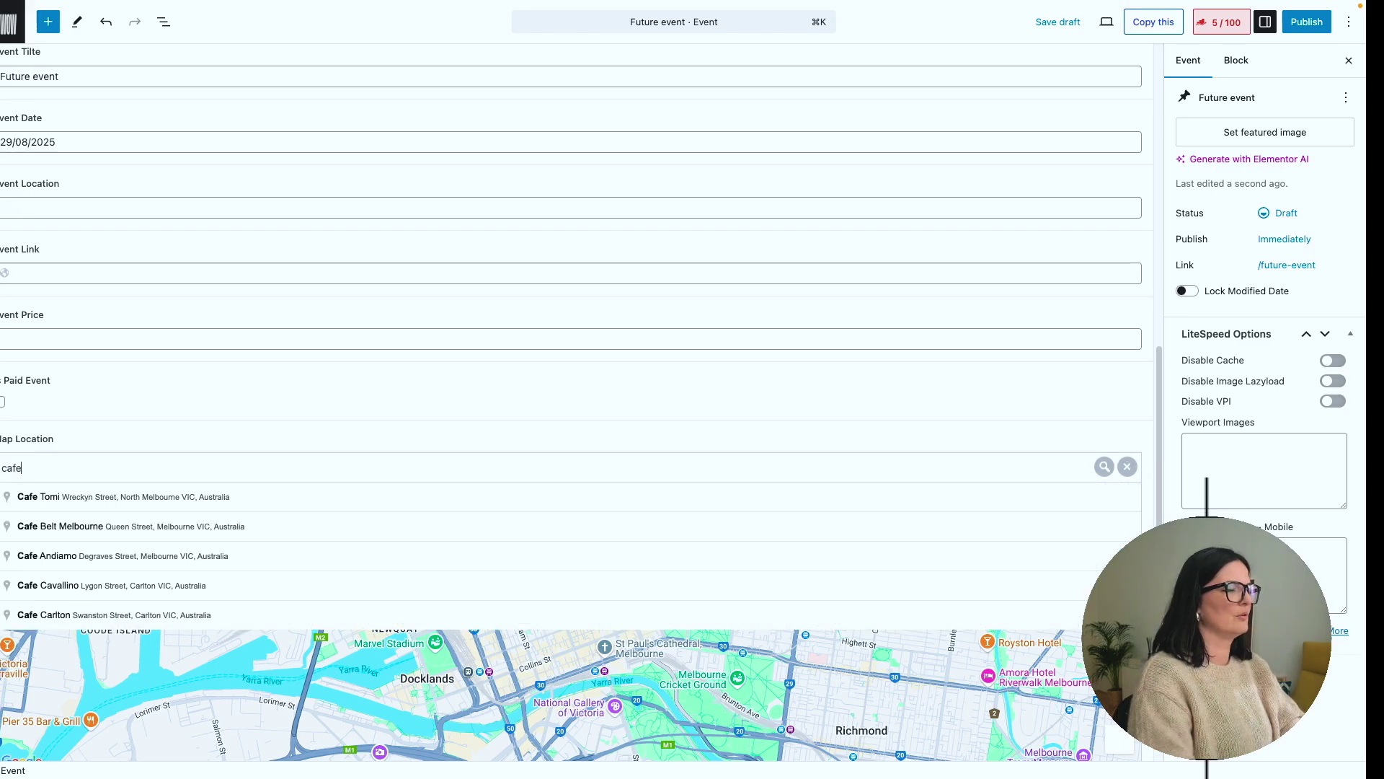
{"action": "type", "text": " land"}
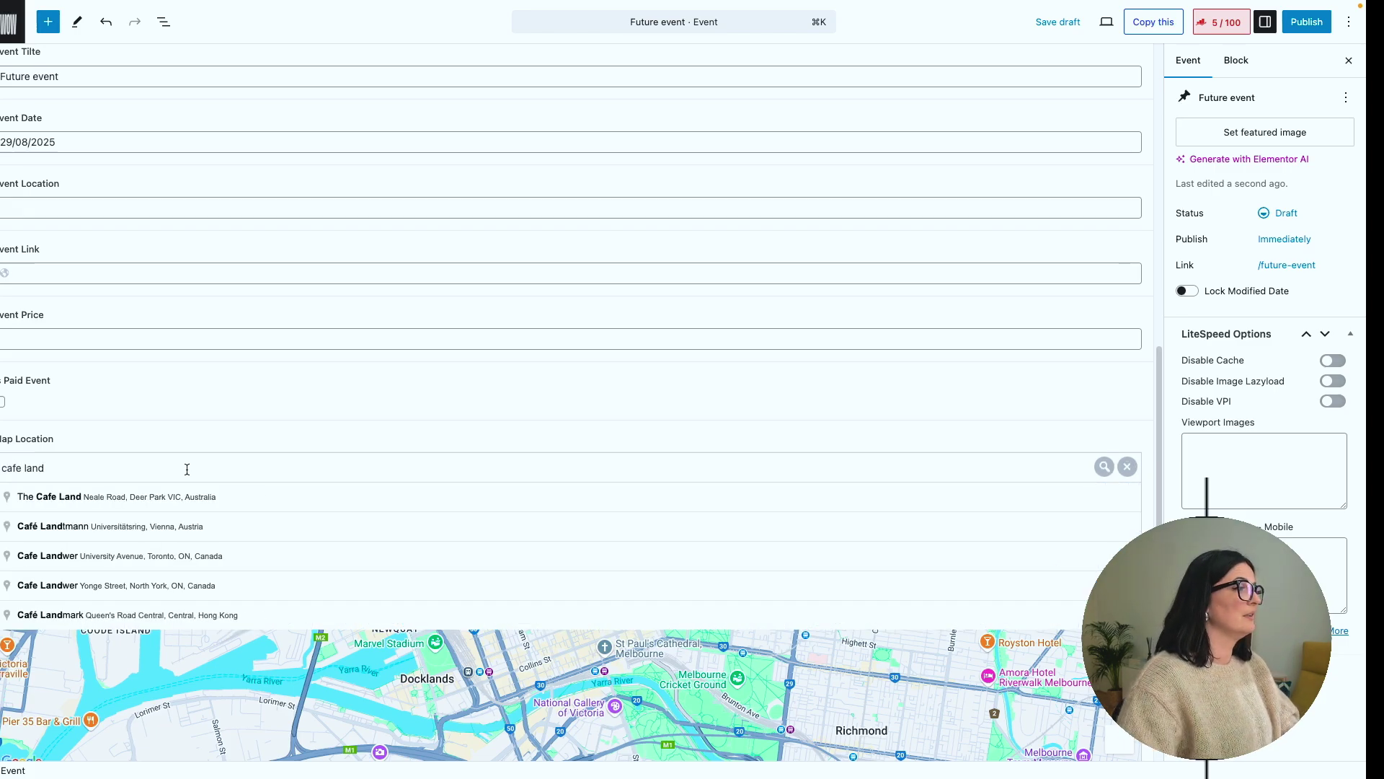
- Set the map location to Café Landtmann, Universitätsring, Vienna, Austria, and copy that address into Event Location
{"action": "left_click", "coordinate": [124, 527]}
{"action": "triple_click", "coordinate": [144, 468]}
{"action": "key", "text": "super+c"}
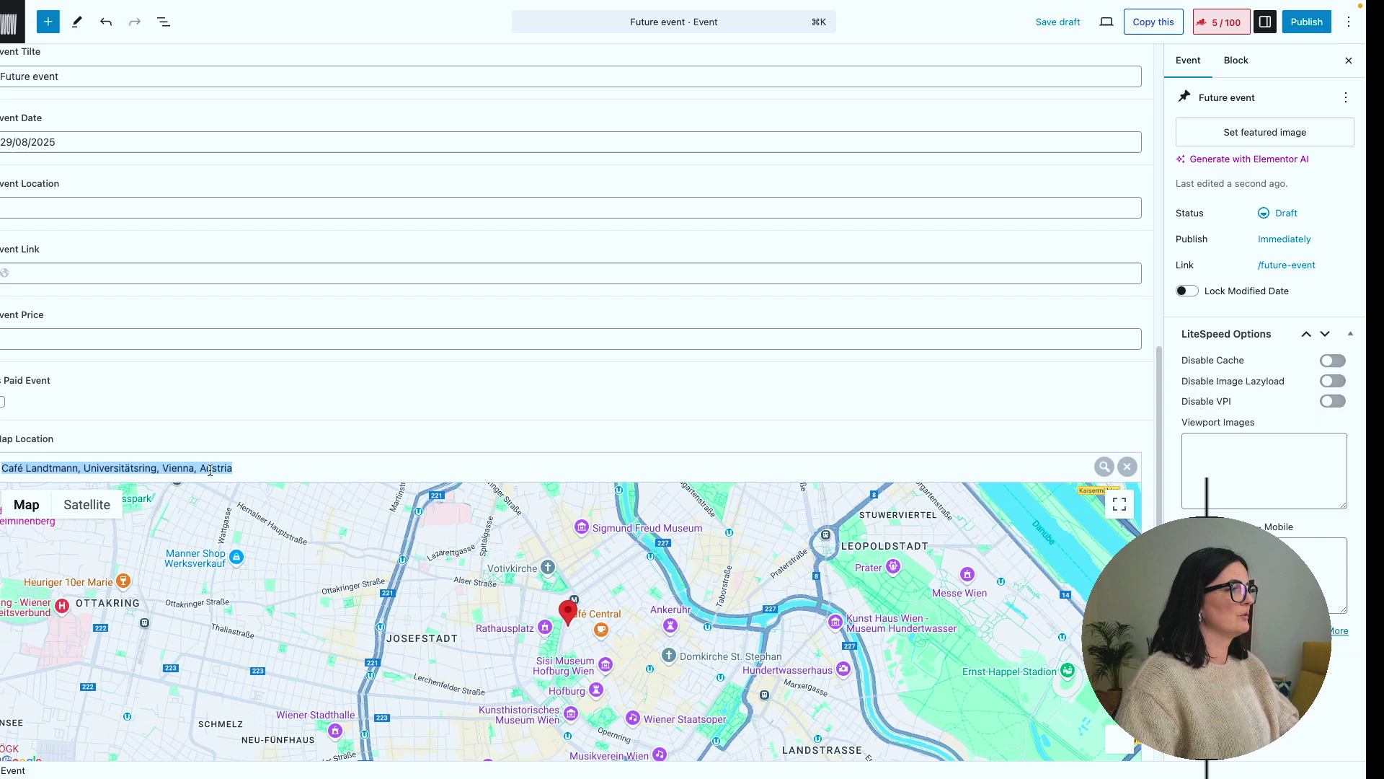
{"action": "left_click", "coordinate": [101, 207]}
{"action": "key", "text": "super+v"}
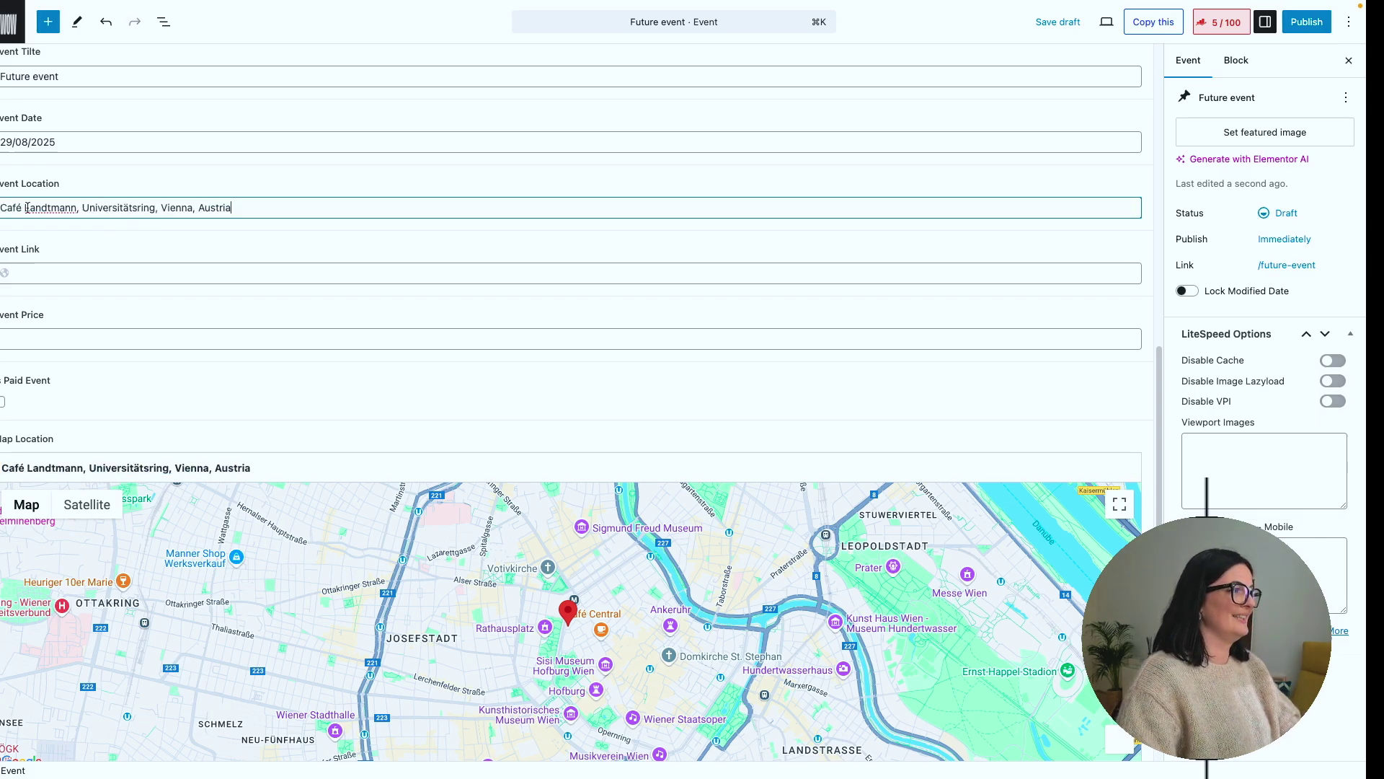
{"action": "left_click", "coordinate": [56, 272]}
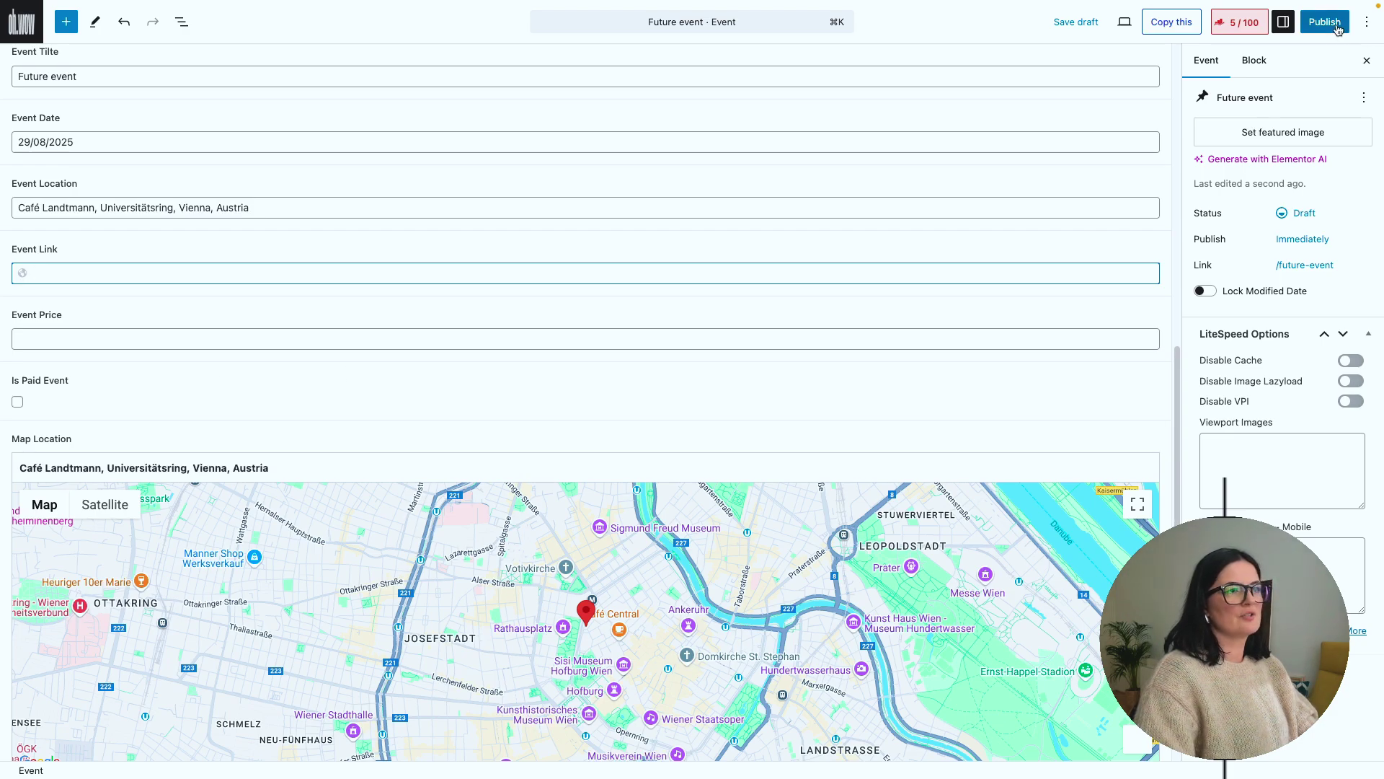
- Set the black-and-white photo of the round columned building as the featured image and publish the event
{"action": "left_click", "coordinate": [1272, 132]}
{"action": "scroll", "coordinate": [799, 637], "scroll_direction": "down", "scroll_amount": 4}
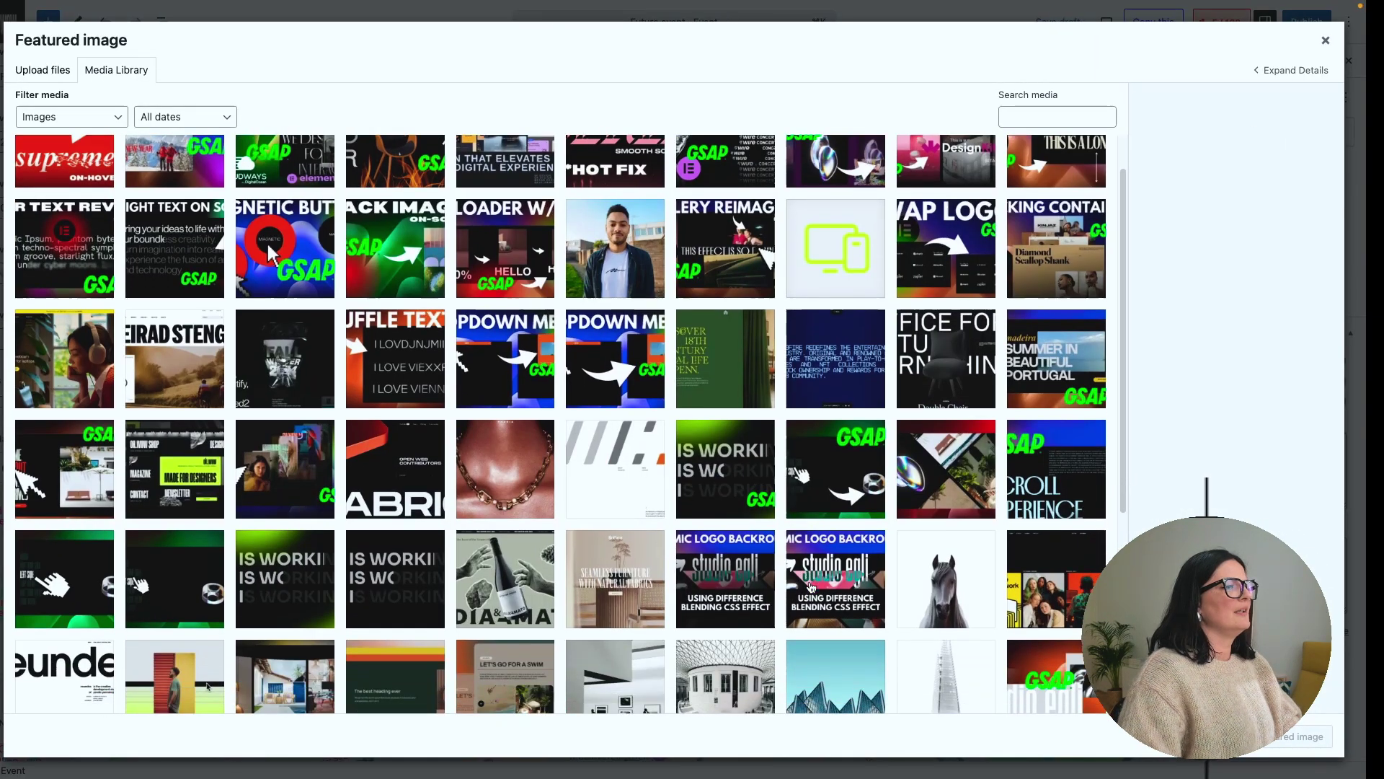
{"action": "left_click", "coordinate": [615, 389]}
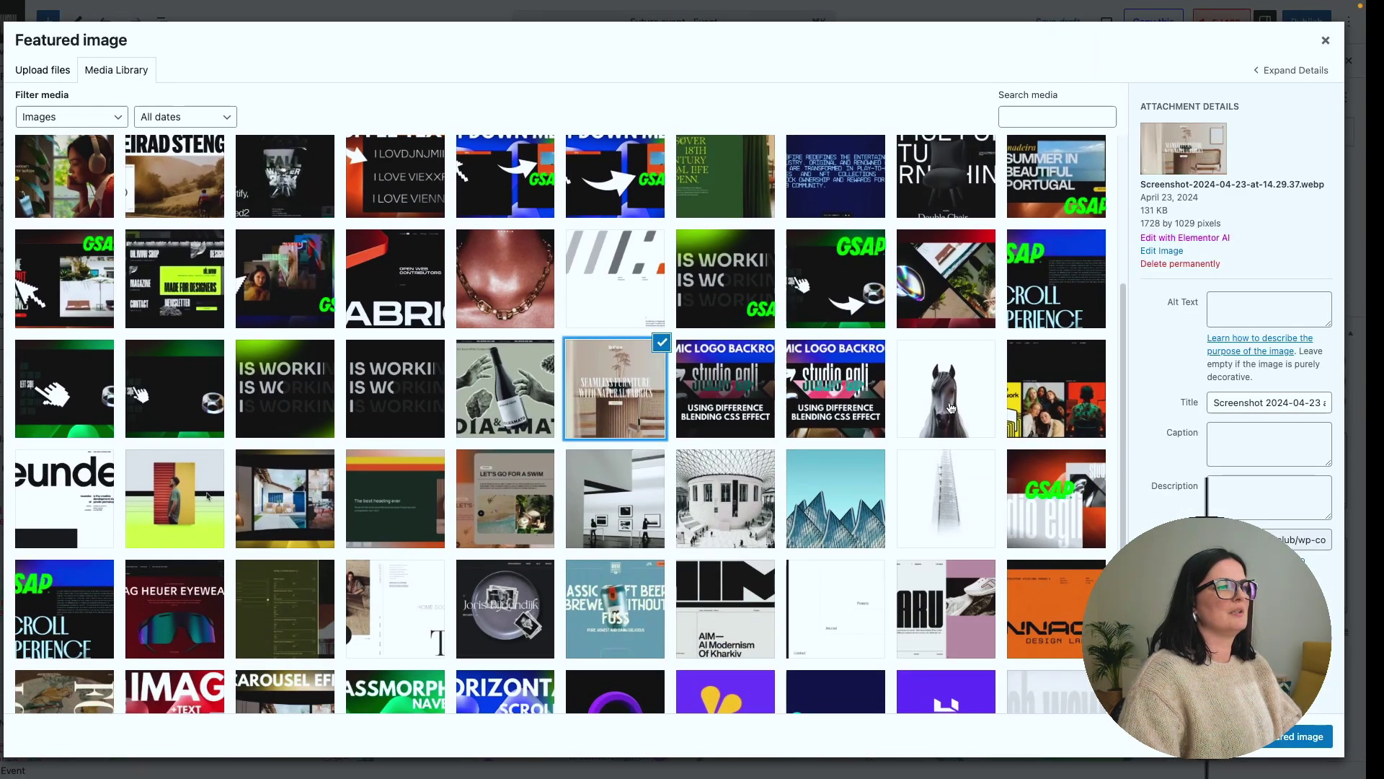
{"action": "left_click", "coordinate": [959, 433]}
{"action": "left_click", "coordinate": [930, 507]}
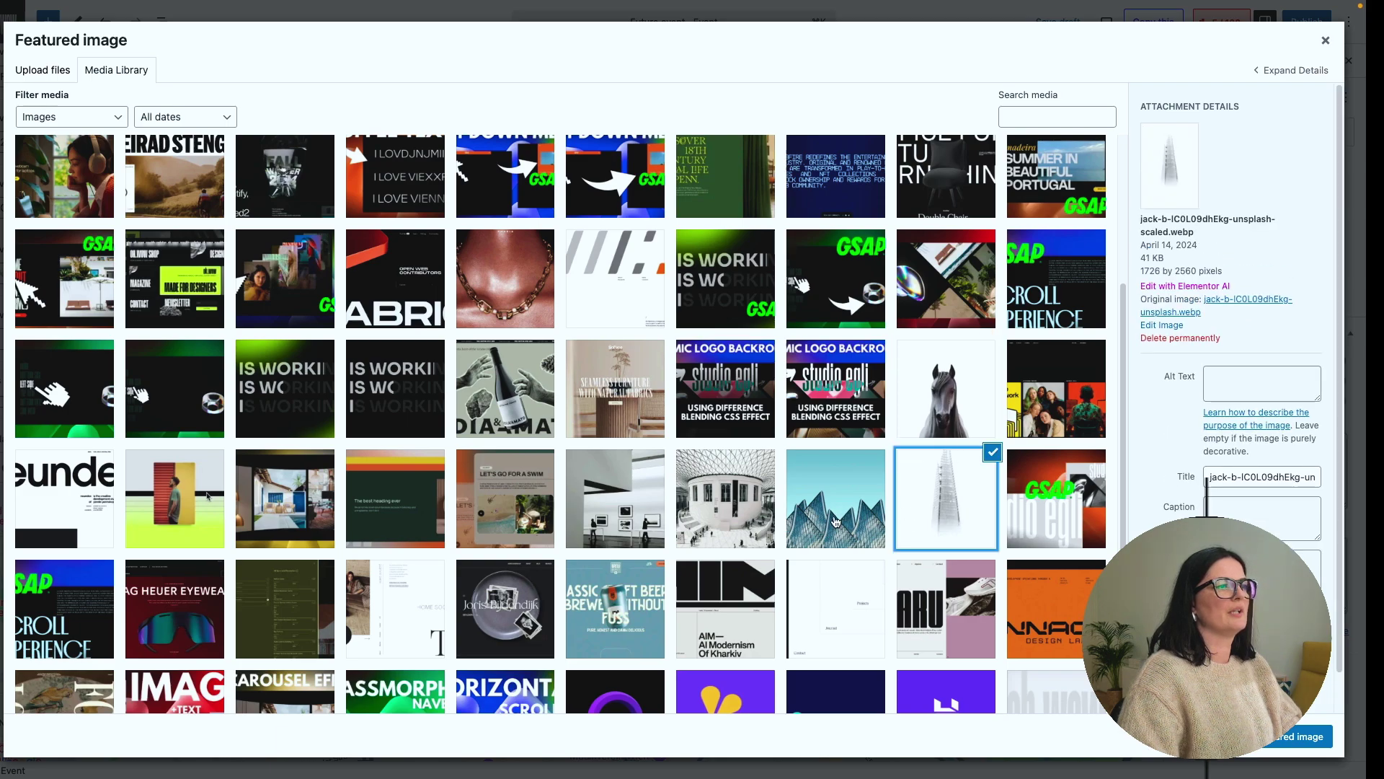
{"action": "left_click", "coordinate": [739, 513]}
{"action": "left_click", "coordinate": [1300, 736]}
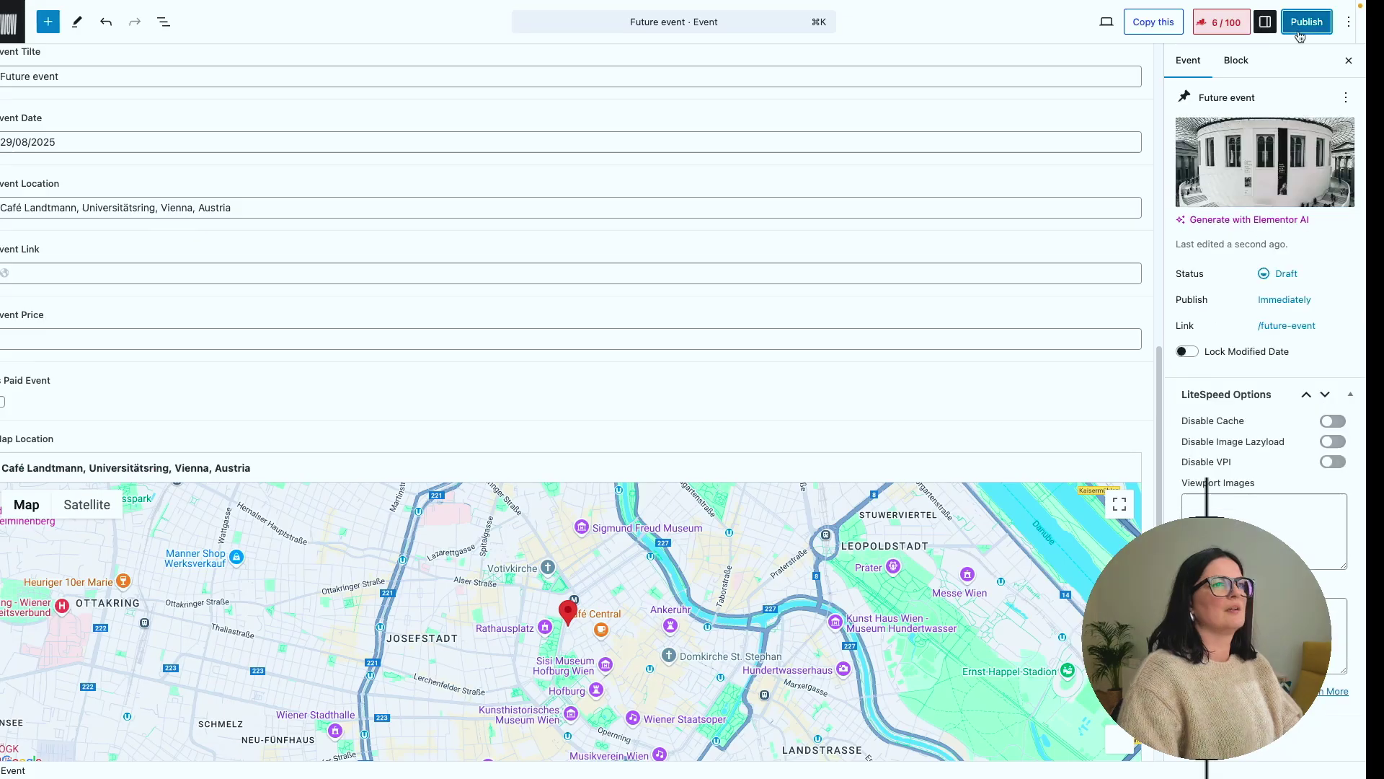
{"action": "left_click", "coordinate": [1291, 24]}
{"action": "left_click", "coordinate": [1287, 29]}
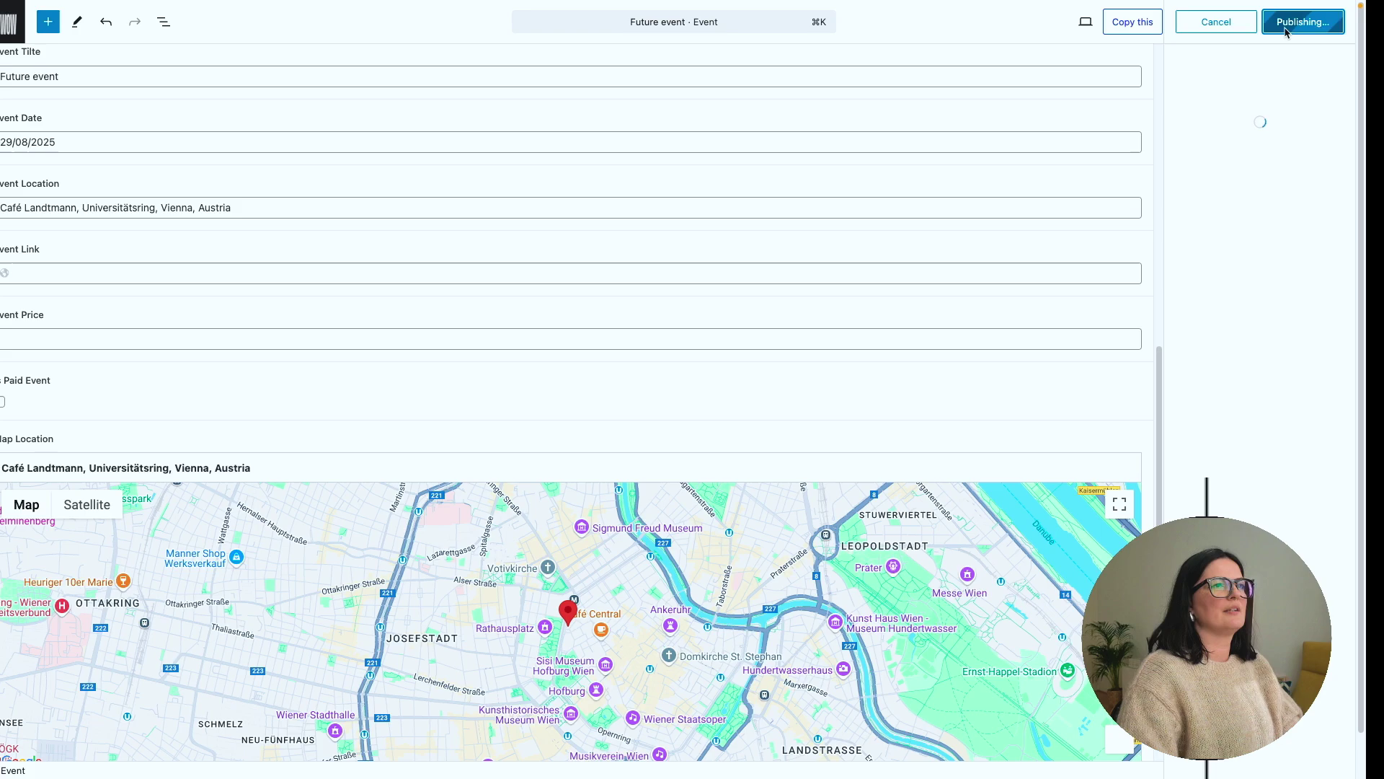
- Retitle the published event "Future event one", copy the added word for use in the Event Tilte field, and save
{"action": "scroll", "coordinate": [241, 318], "scroll_direction": "up", "scroll_amount": 10}
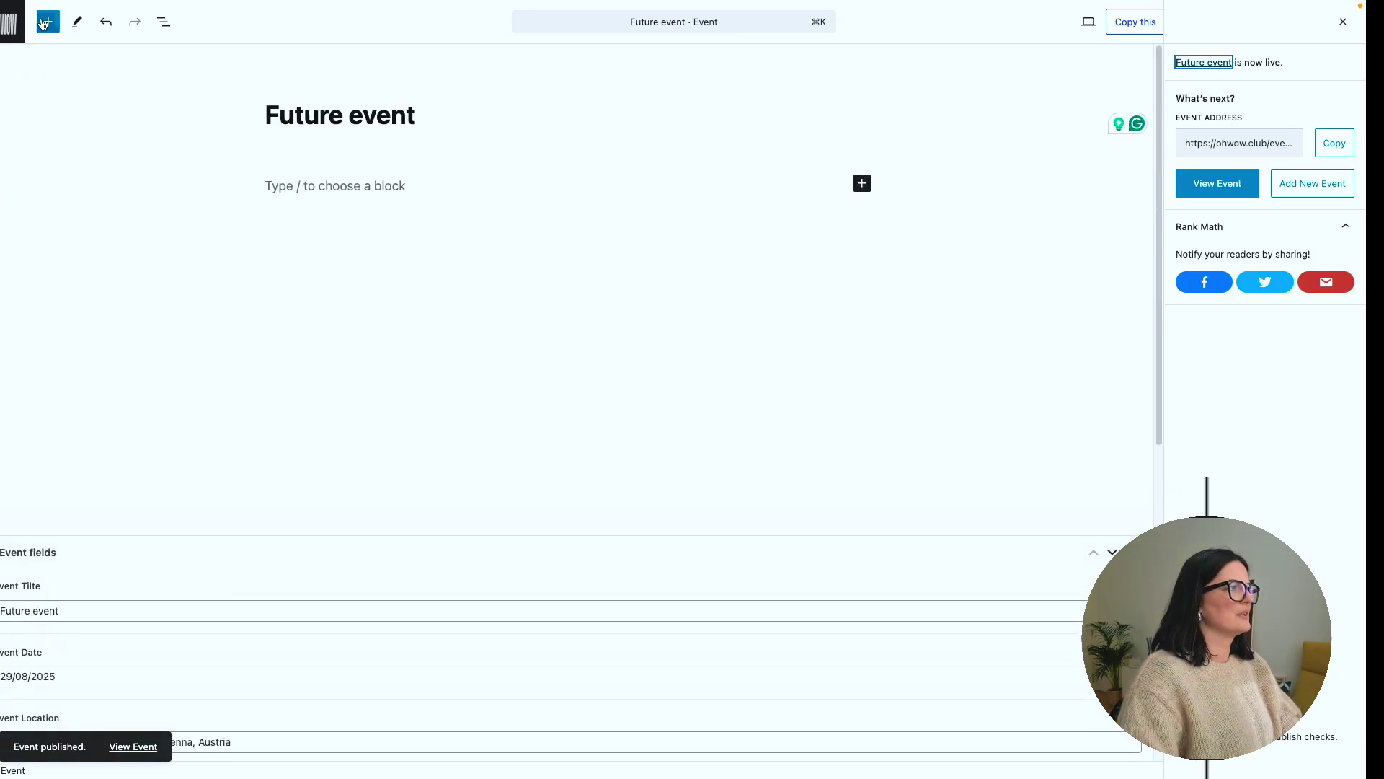
{"action": "left_click", "coordinate": [417, 115]}
{"action": "type", "text": "one"}
{"action": "left_click_drag", "start_coordinate": [421, 115], "coordinate": [461, 118]}
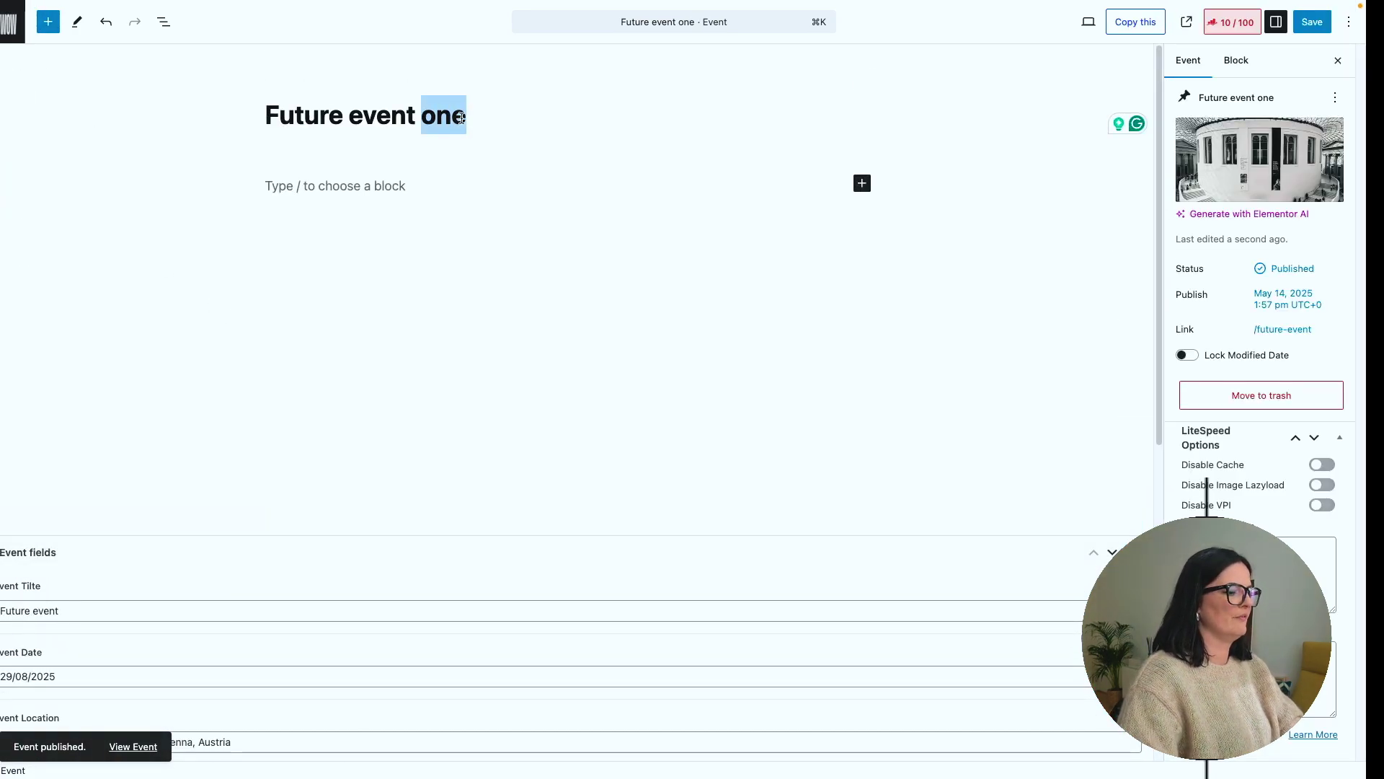
{"action": "key", "text": "ctrl+c"}
{"action": "left_click", "coordinate": [122, 610]}
{"action": "key", "text": "ctrl+v"}
{"action": "left_click", "coordinate": [1310, 22]}
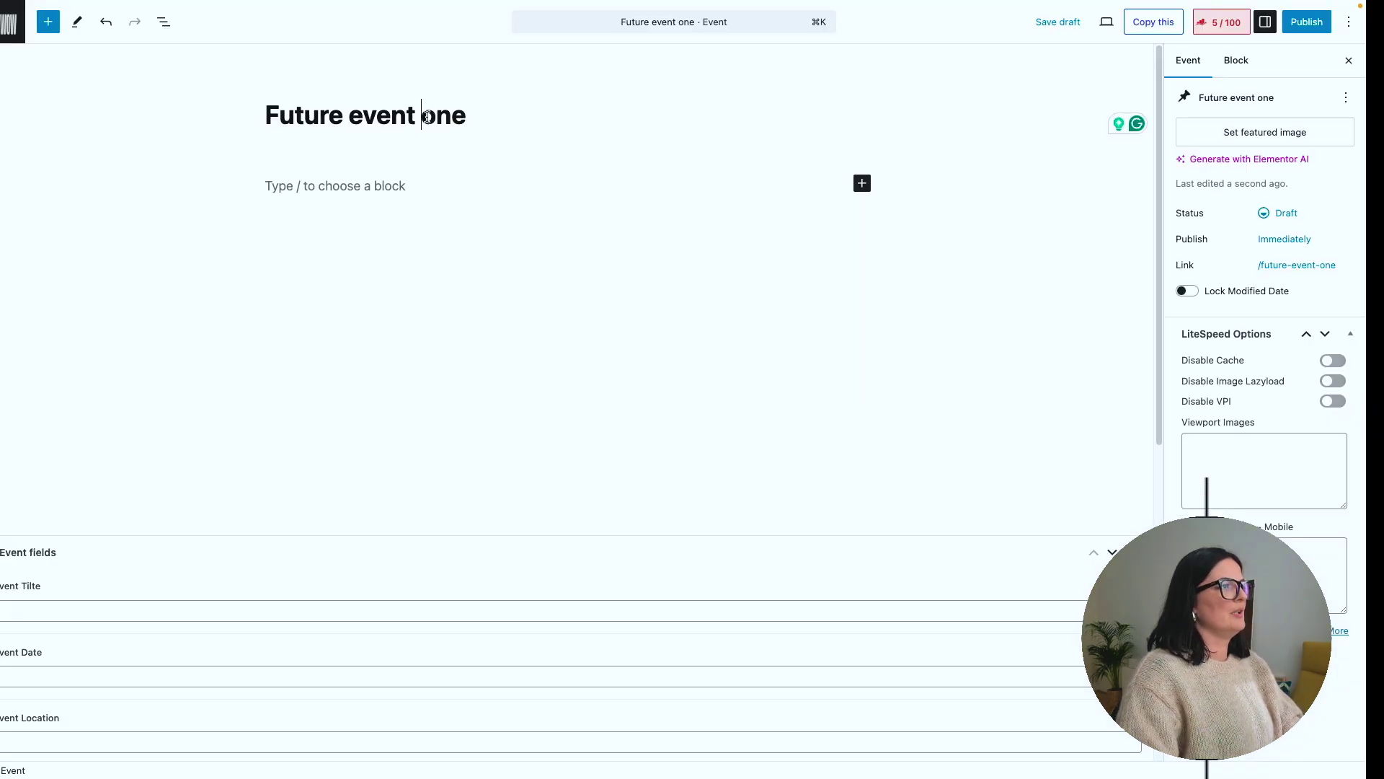
- Title the new event "Future event two" and copy the title into the Event Tilte field
{"action": "double_click", "coordinate": [428, 118]}
{"action": "type", "text": "two"}
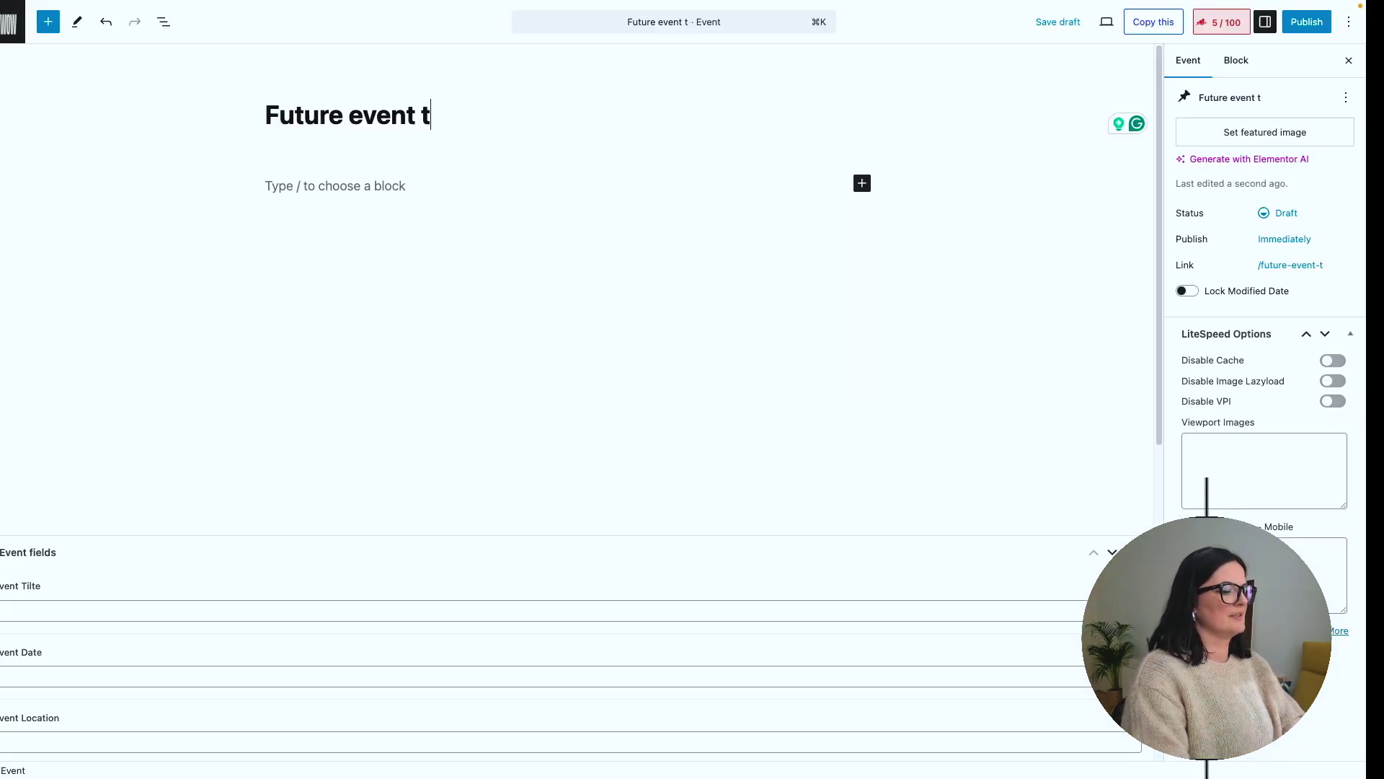
{"action": "triple_click", "coordinate": [380, 115]}
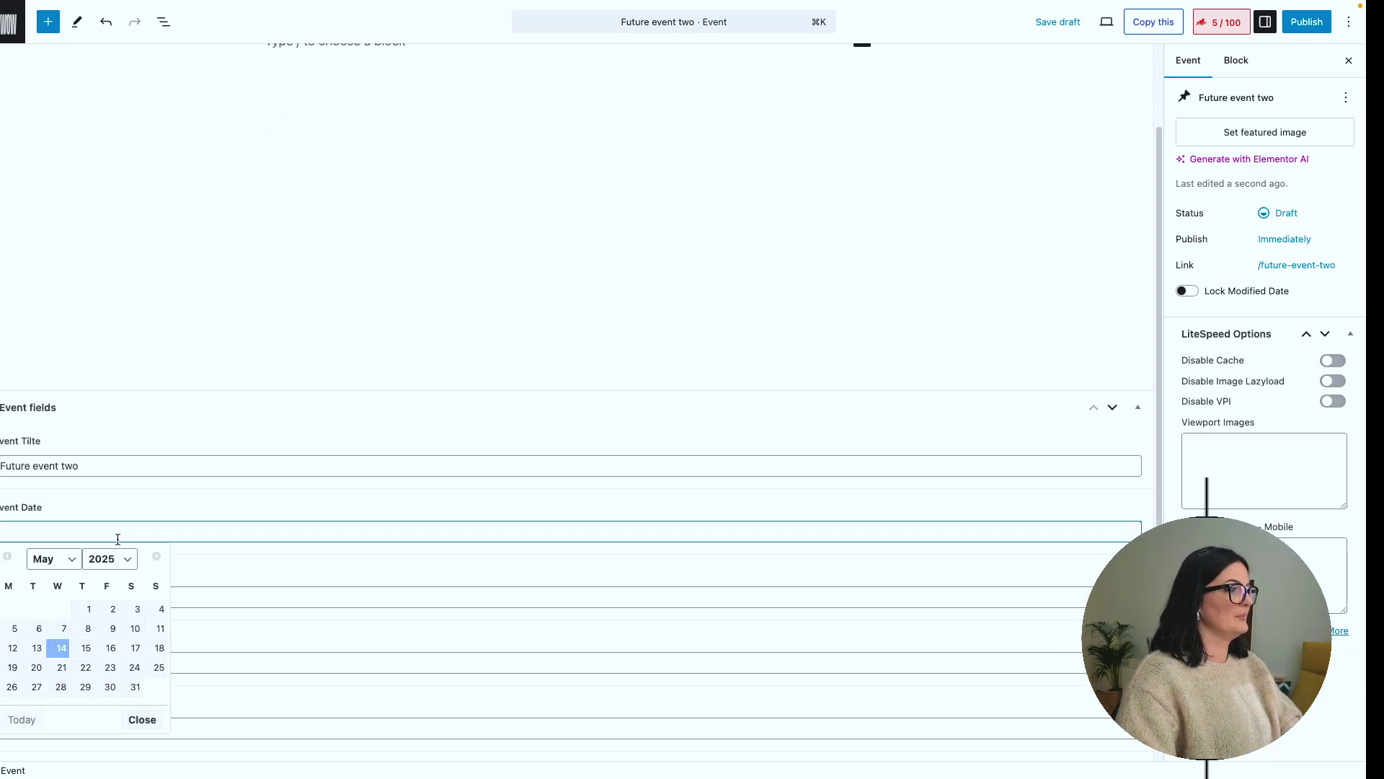
- Set the Event Date to 03/09/2025
{"action": "left_click", "coordinate": [54, 558]}
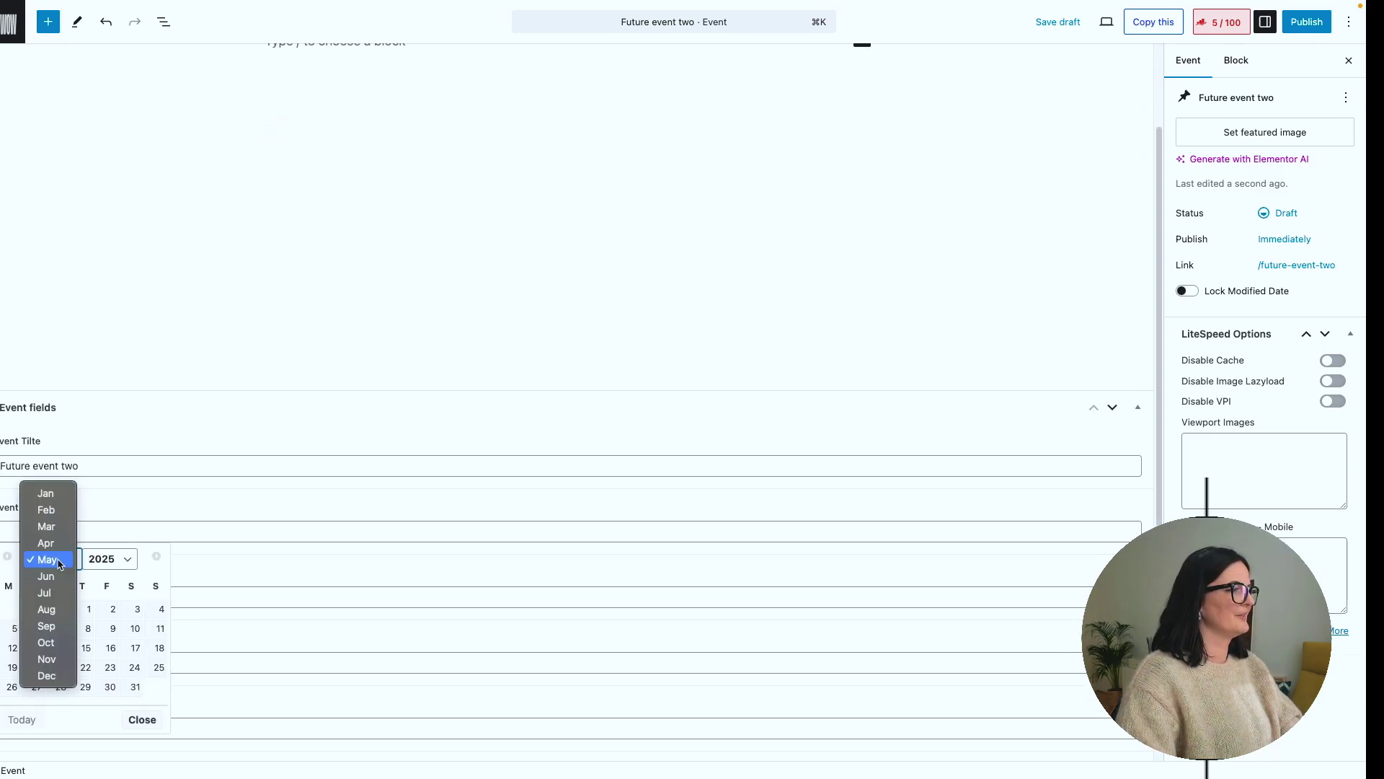
{"action": "left_click", "coordinate": [52, 623]}
{"action": "left_click", "coordinate": [62, 609]}
- Set the map location to IKEA Wien Nord, Sverigestraße, Vienna, Austria, and copy that address into Event Location
{"action": "left_click", "coordinate": [43, 589]}
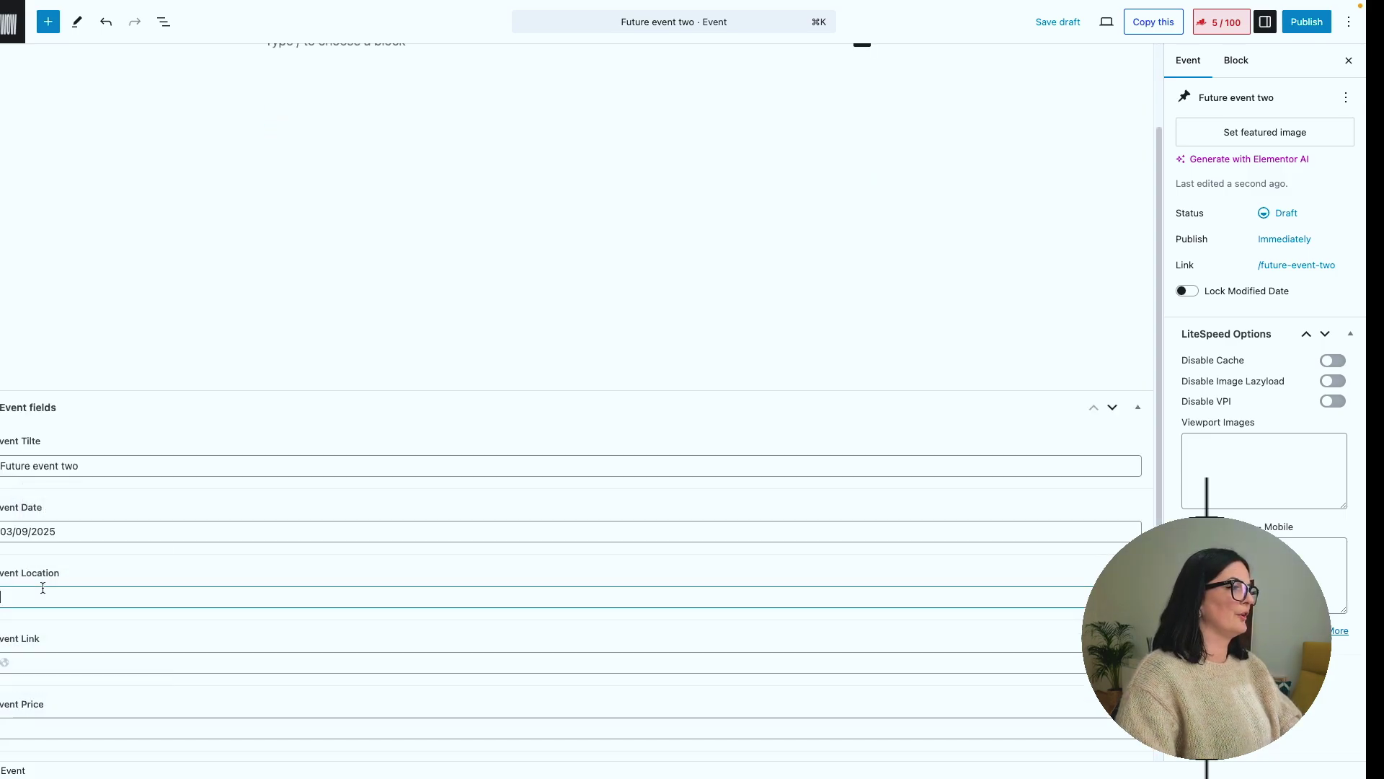
{"action": "scroll", "coordinate": [89, 585], "scroll_direction": "down", "scroll_amount": 4}
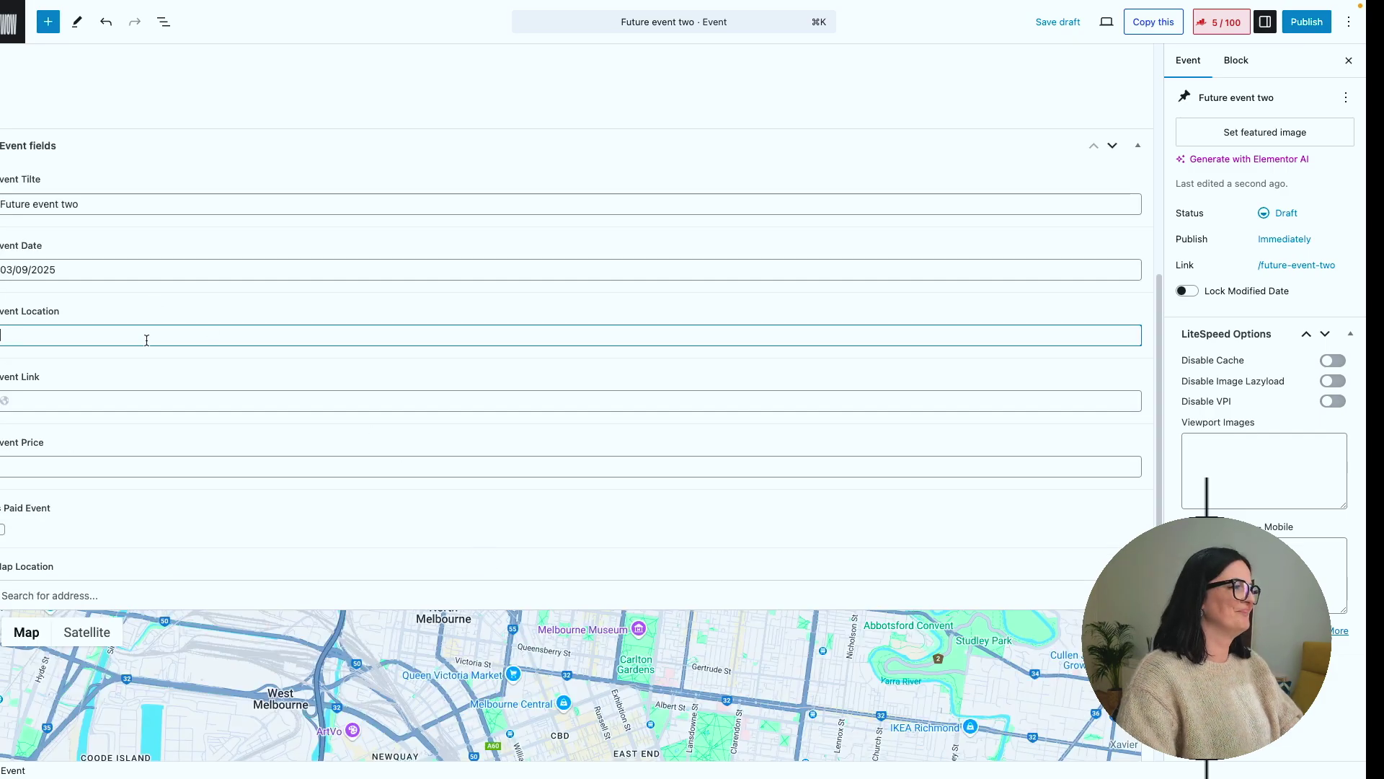
{"action": "key", "text": "ctrl+a"}
{"action": "key", "text": "BackSpace"}
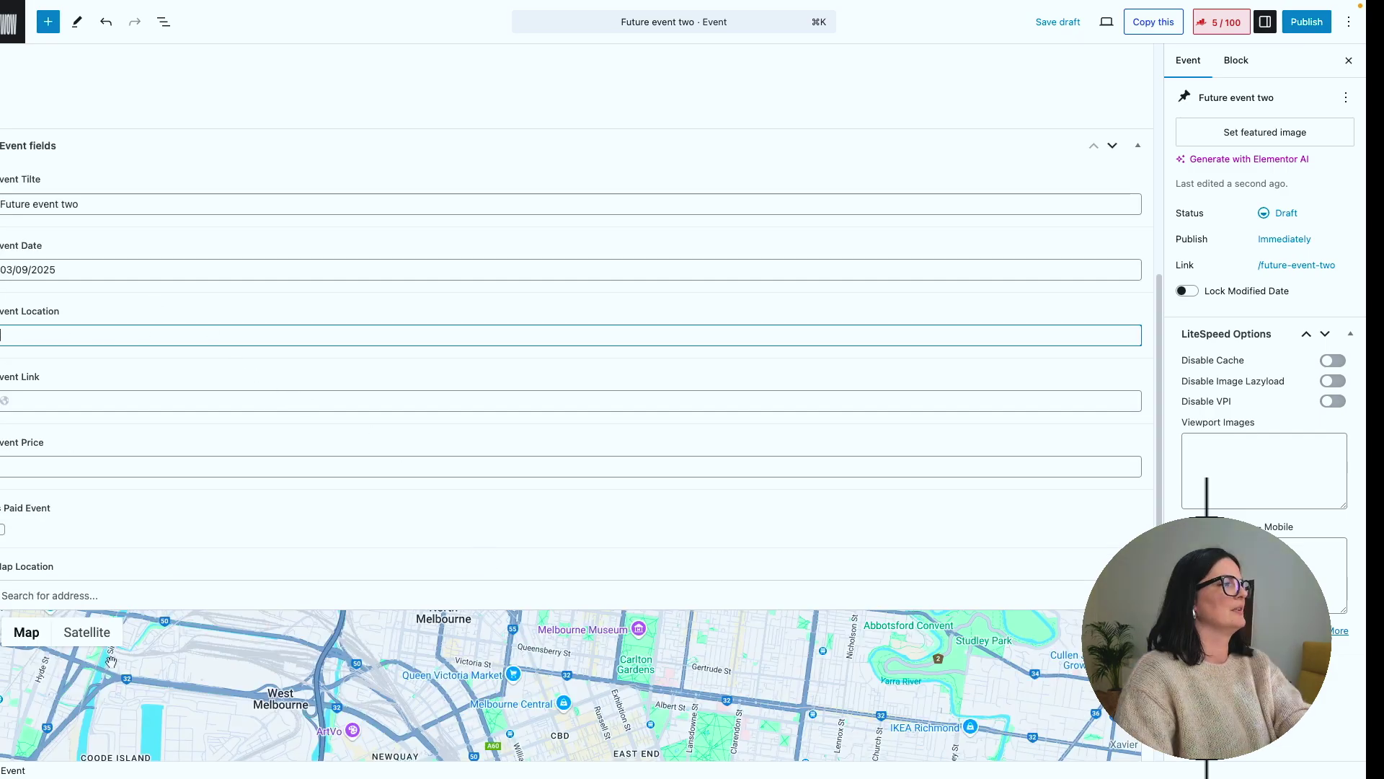
{"action": "left_click", "coordinate": [118, 598]}
{"action": "type", "text": "ikea vi"}
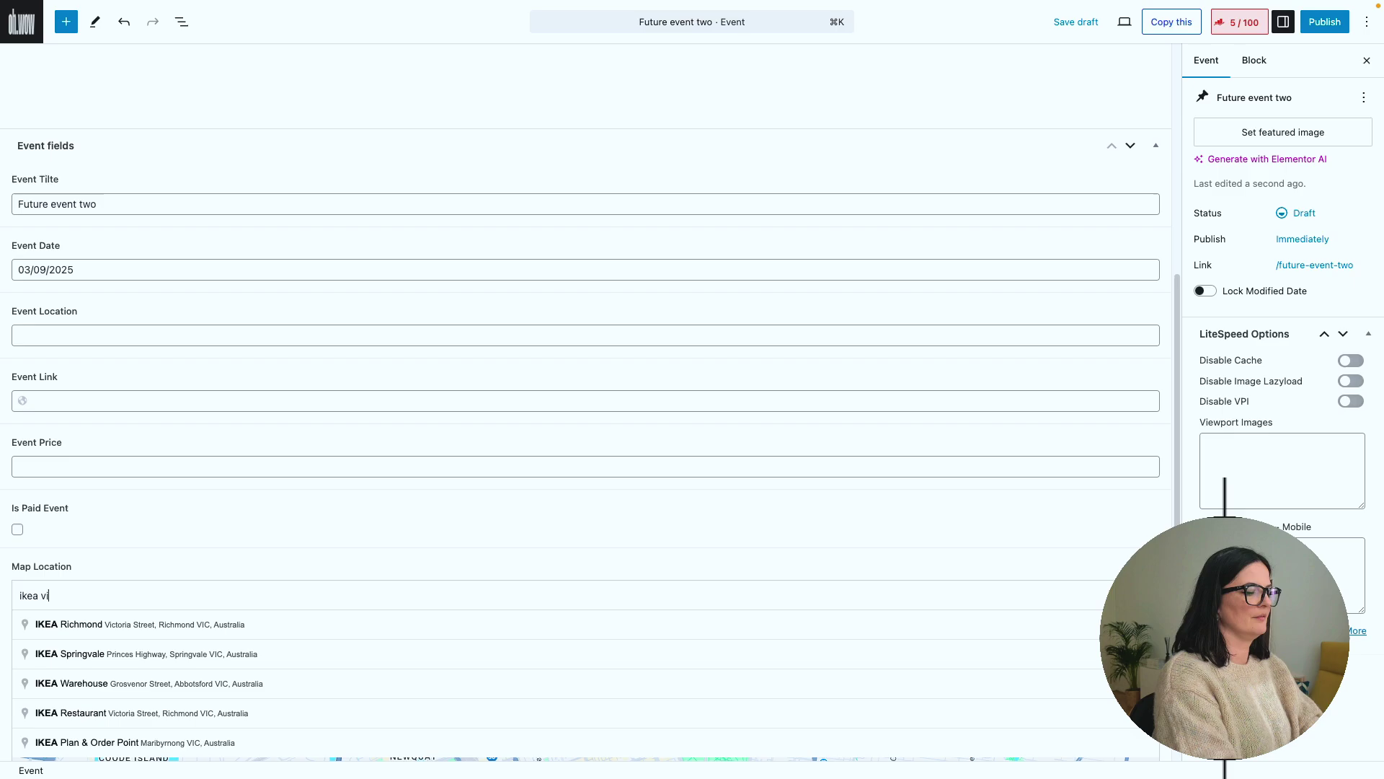
{"action": "left_click", "coordinate": [185, 624]}
{"action": "triple_click", "coordinate": [185, 591]}
{"action": "key", "text": "super+c"}
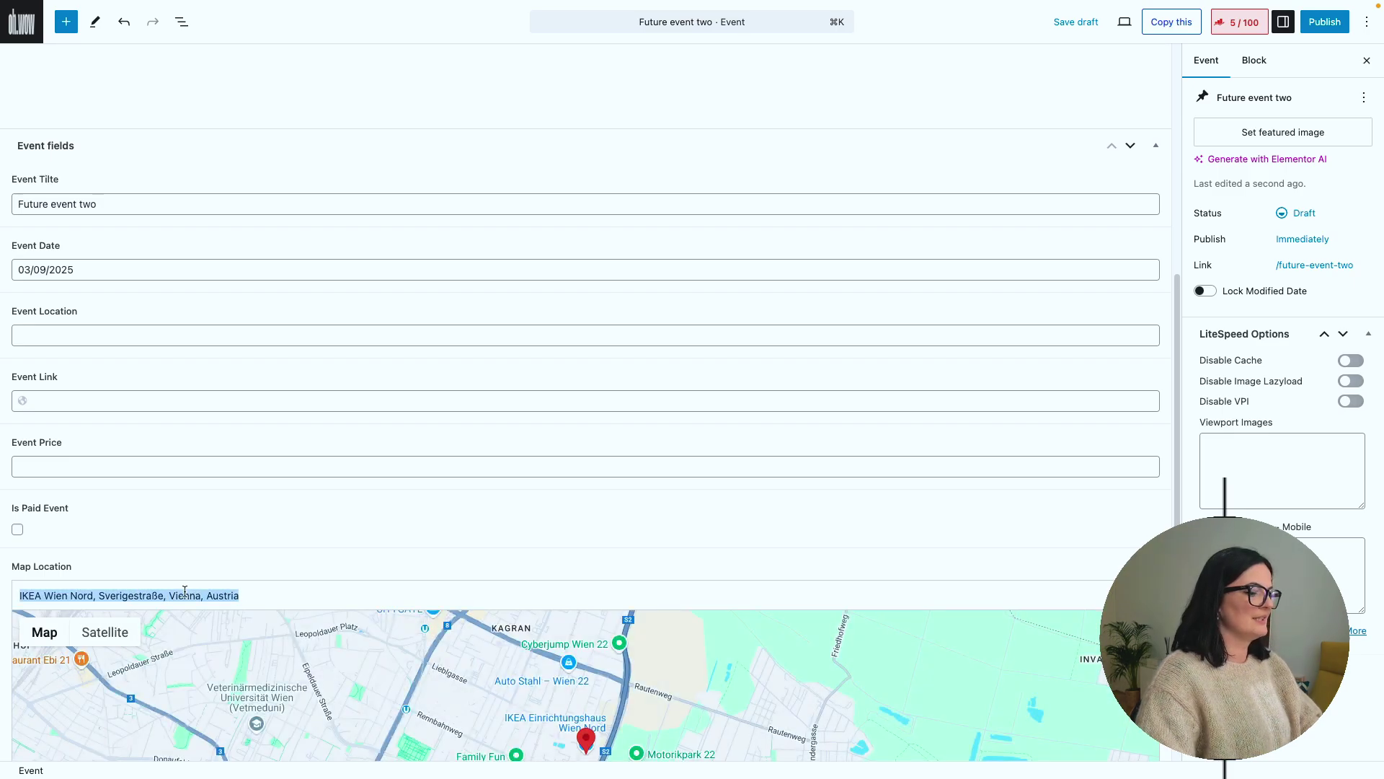
{"action": "left_click", "coordinate": [90, 333]}
{"action": "key", "text": "super+v"}
- Set the Event Price to 250 and mark the event as paid
{"action": "left_click", "coordinate": [84, 406]}
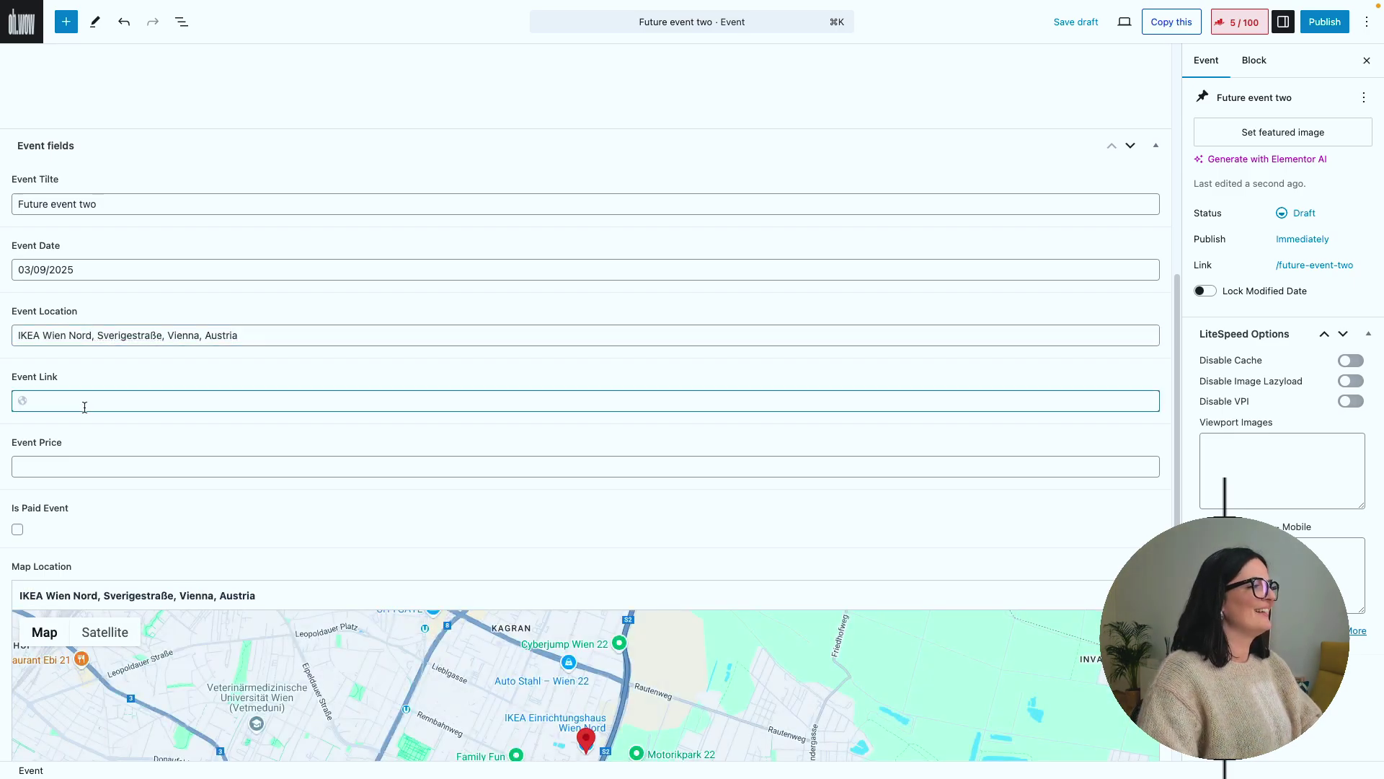
{"action": "left_click", "coordinate": [63, 469]}
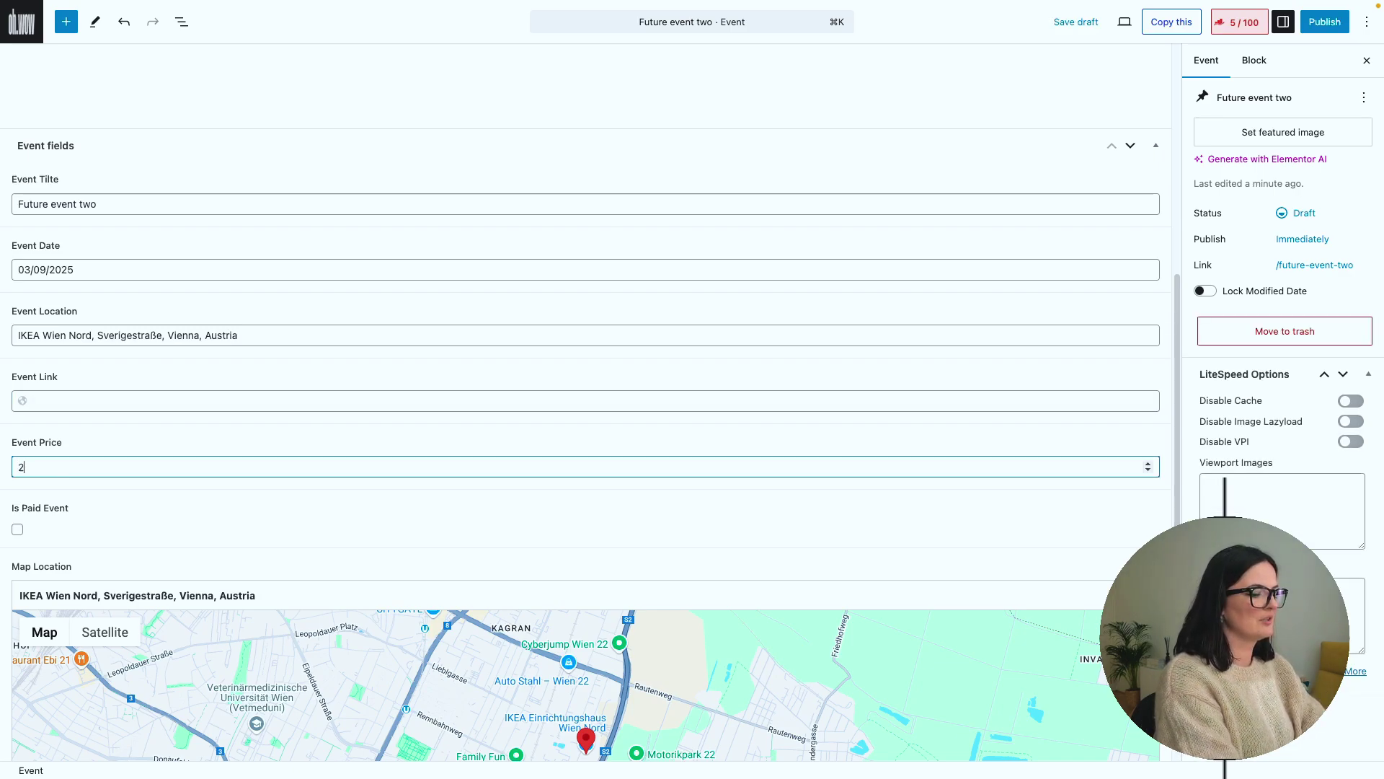
{"action": "left_click", "coordinate": [24, 528]}
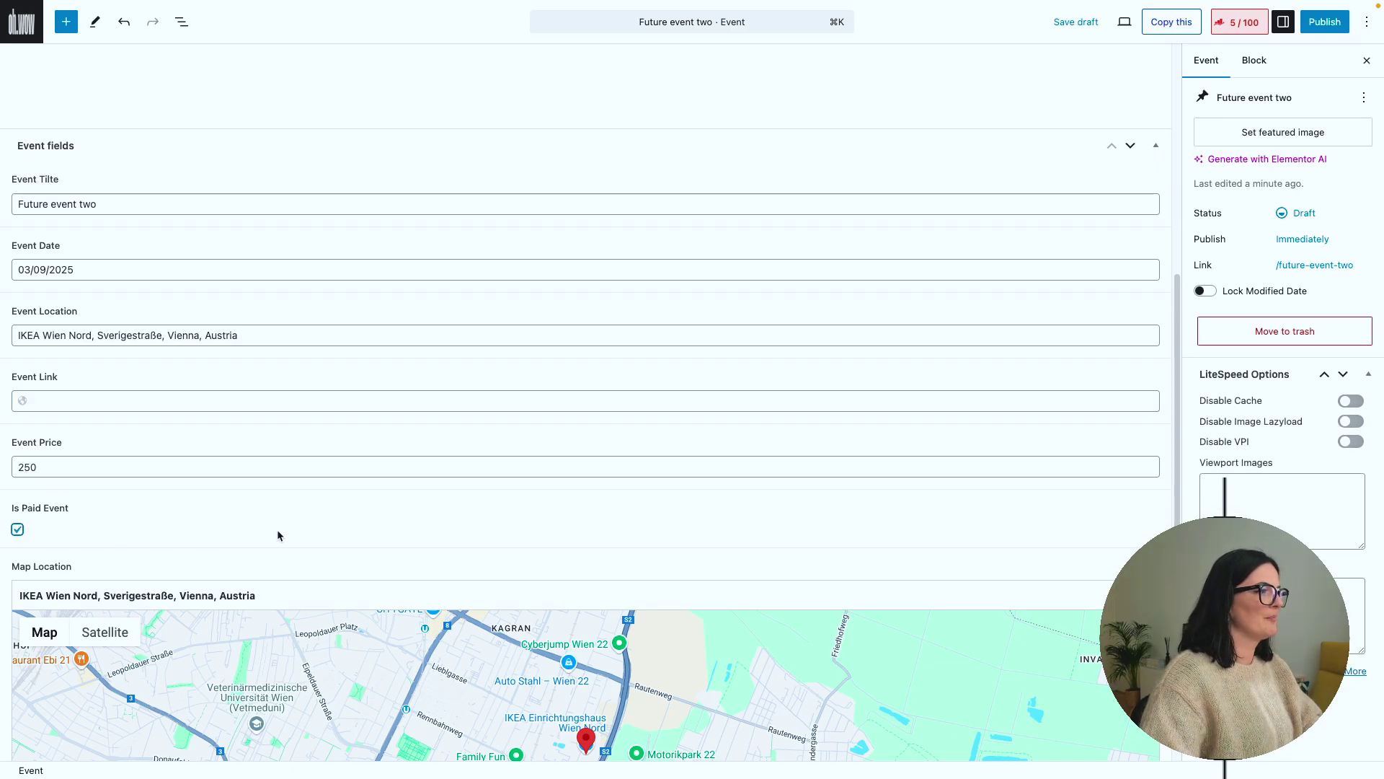
- Set the grey gallery interior photo as the featured image and publish Future event two
{"action": "left_click", "coordinate": [1295, 135]}
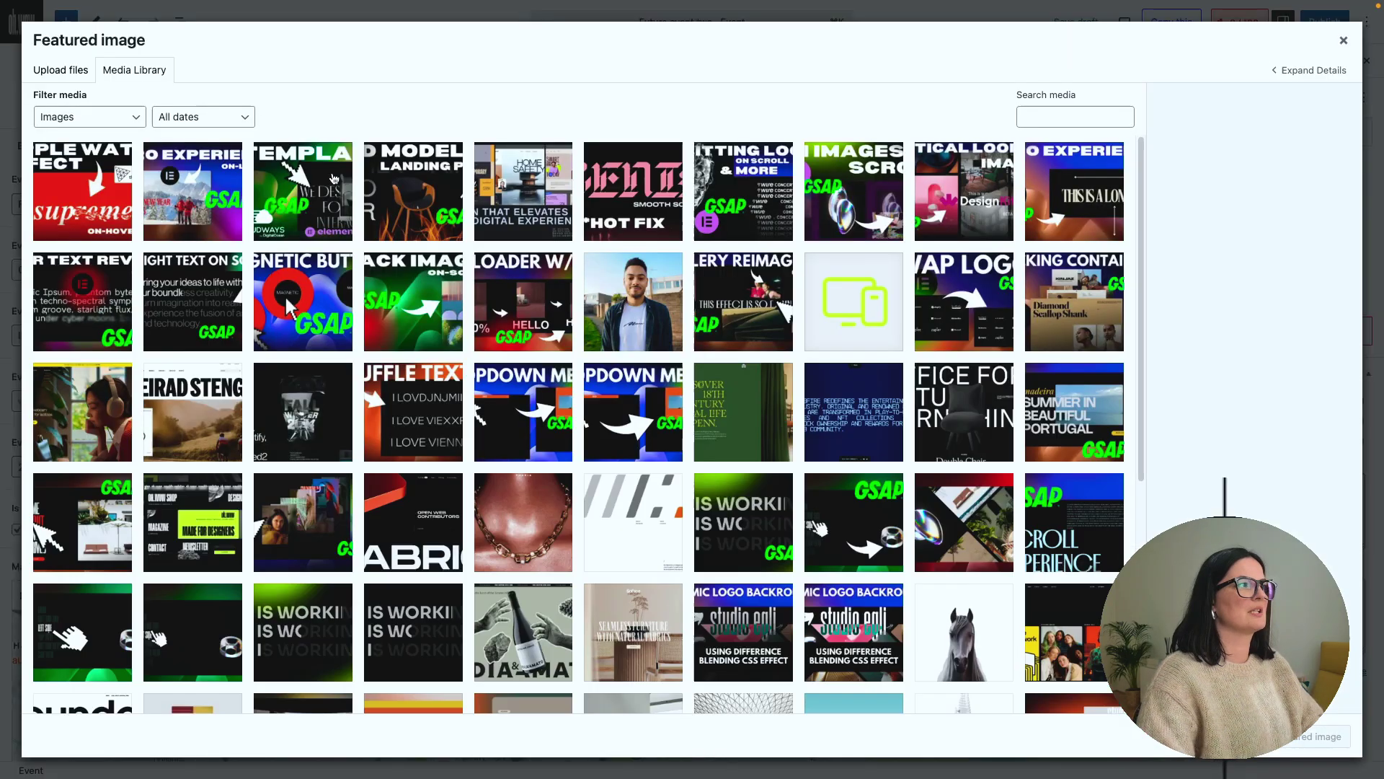
{"action": "scroll", "coordinate": [527, 331], "scroll_direction": "down", "scroll_amount": 5}
{"action": "left_click", "coordinate": [1307, 736]}
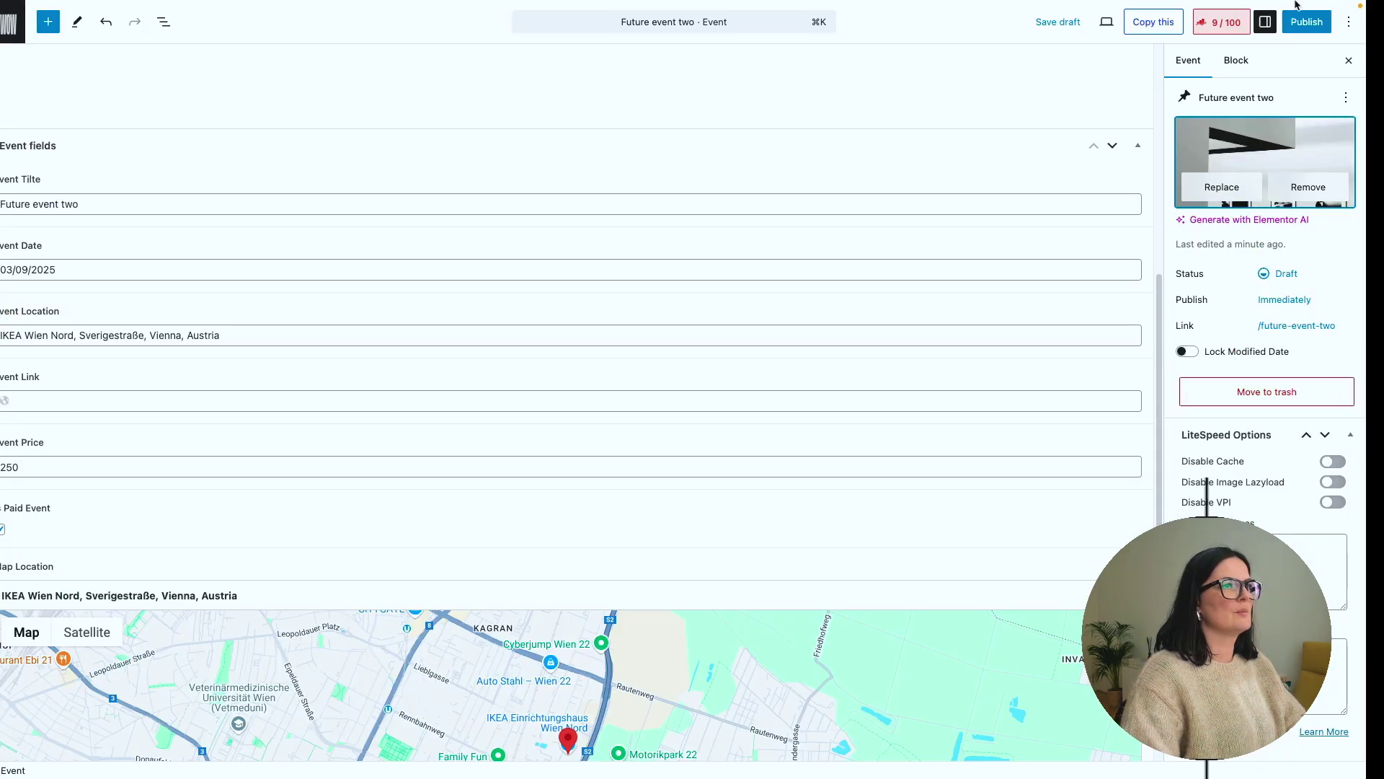
{"action": "left_click", "coordinate": [1310, 22]}
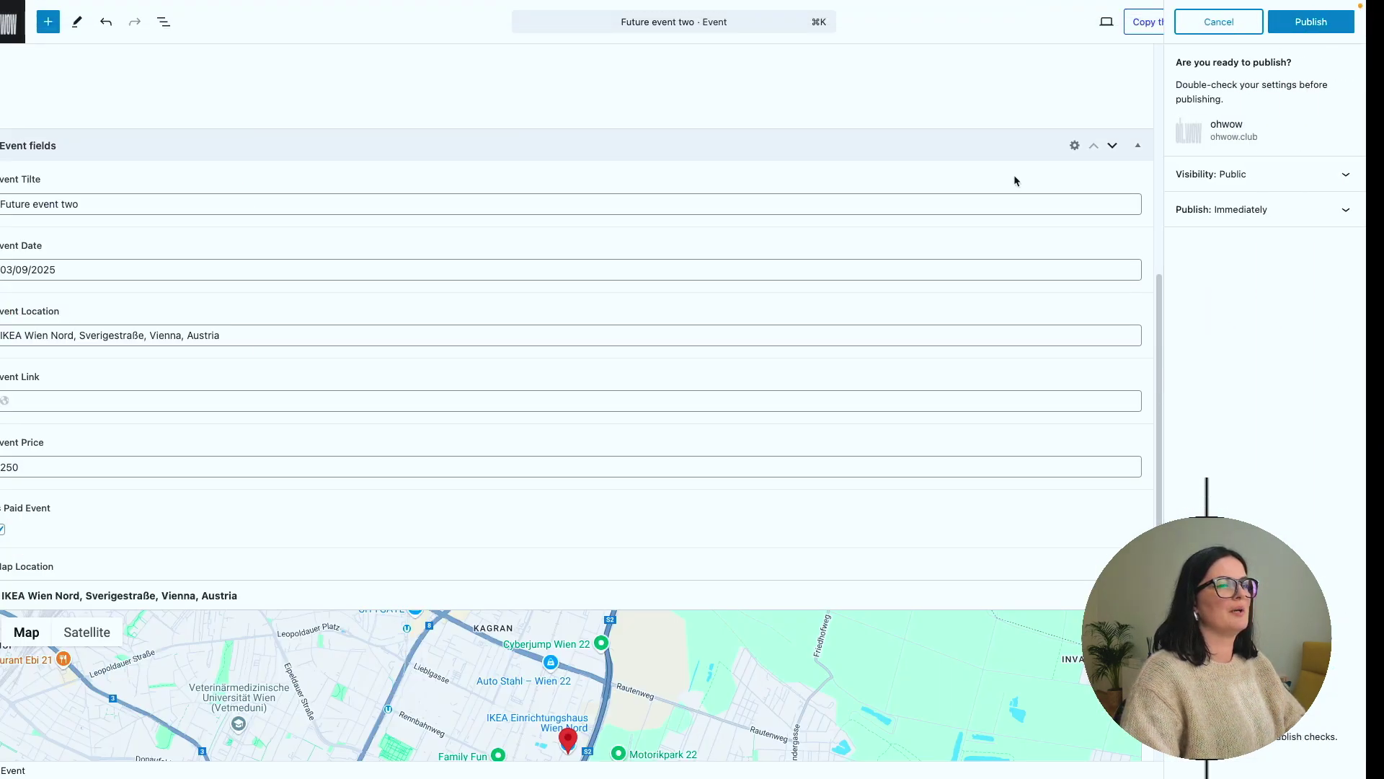
{"action": "left_click", "coordinate": [1314, 21]}
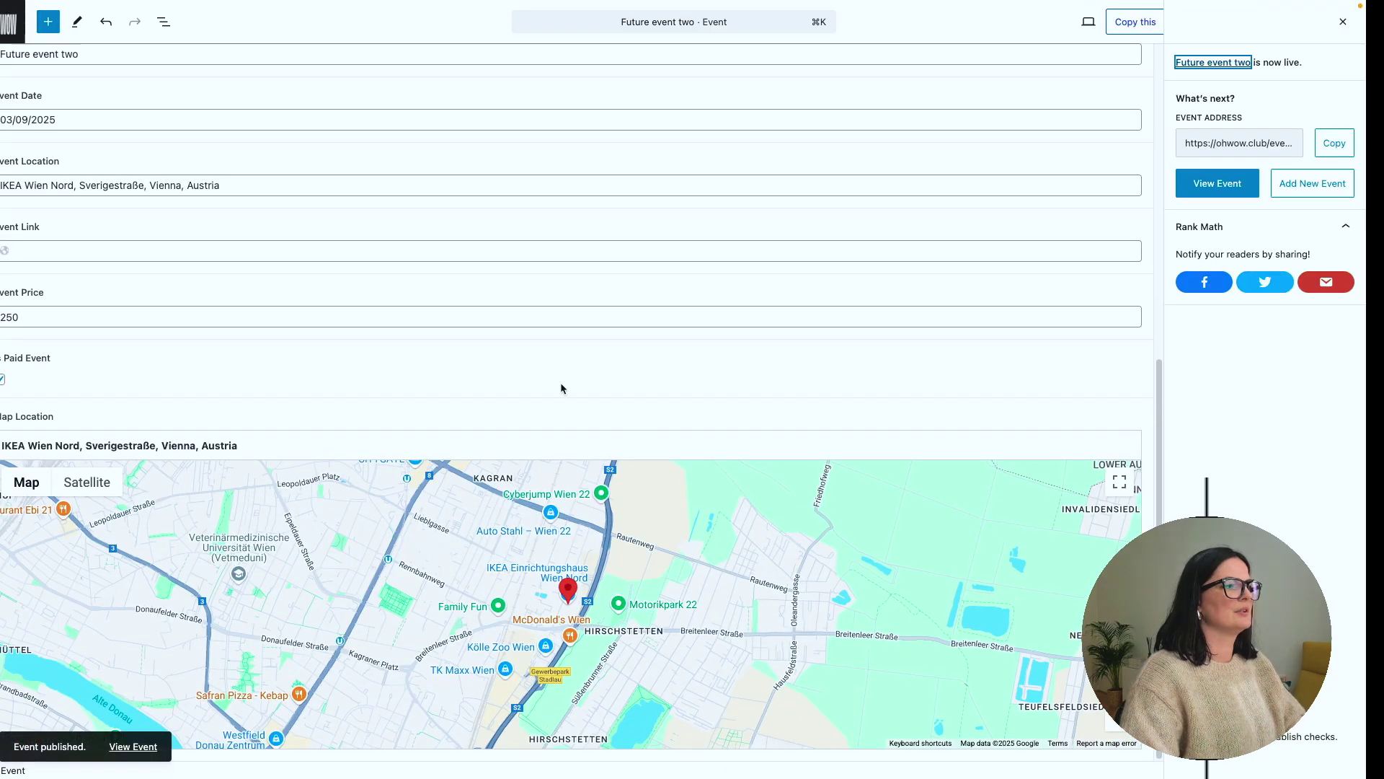
- Return to the Events list and create a new event
{"action": "left_click", "coordinate": [12, 31]}
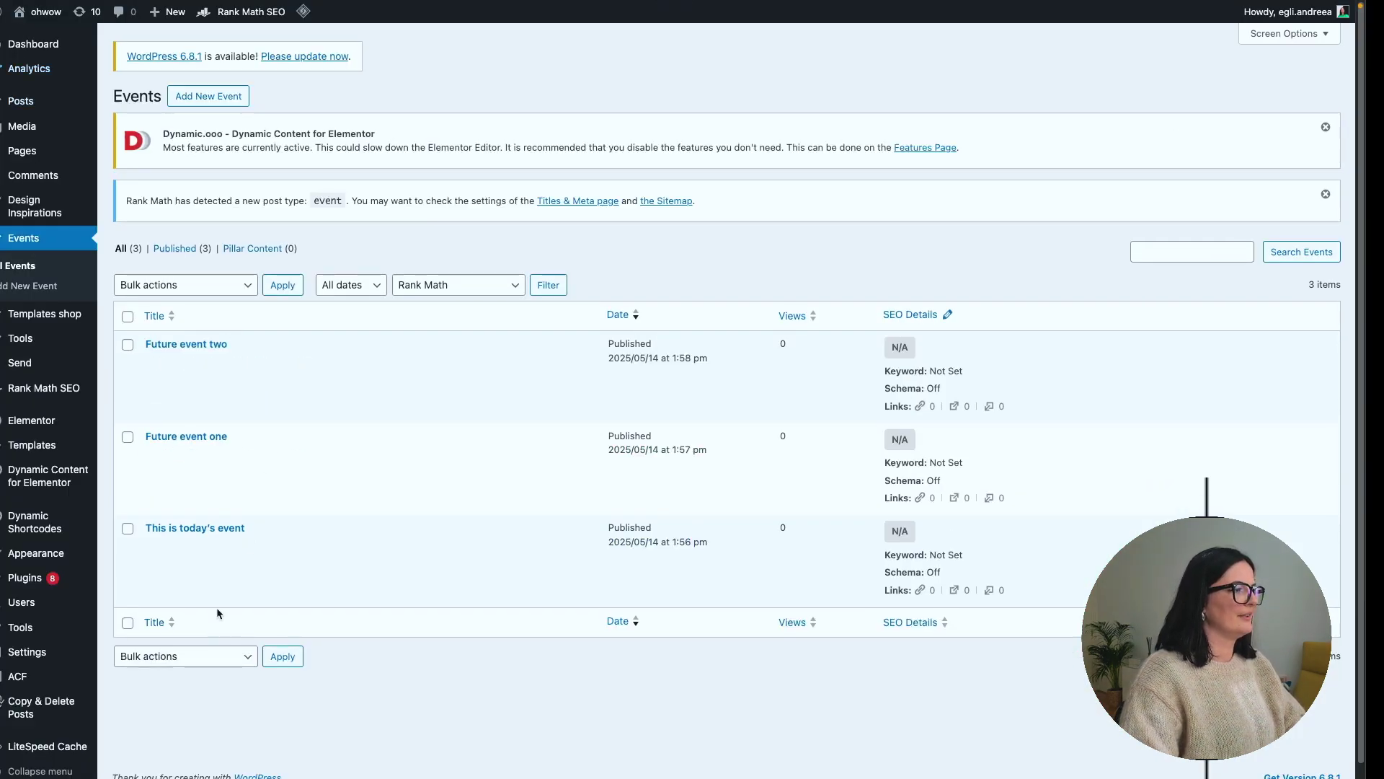
{"action": "left_click", "coordinate": [235, 102]}
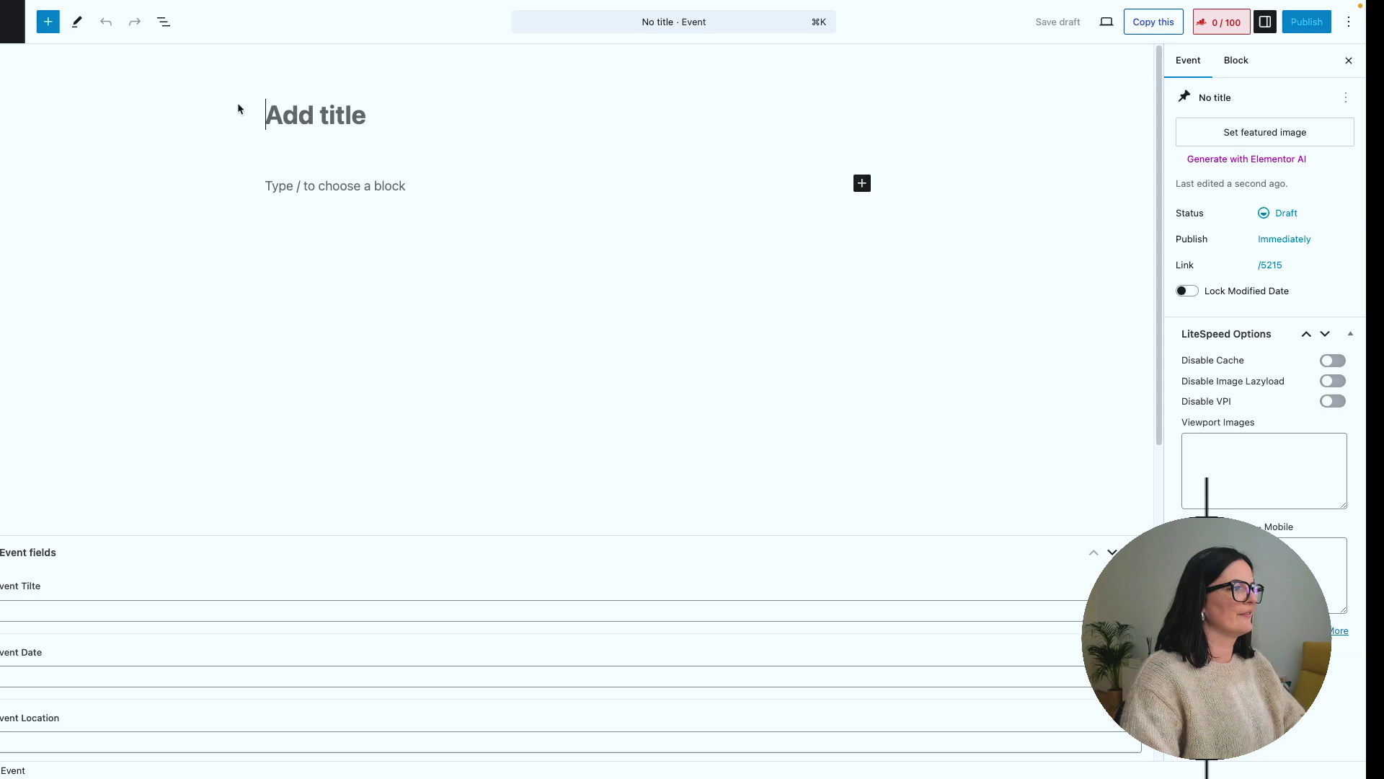
{"action": "left_click", "coordinate": [328, 112]}
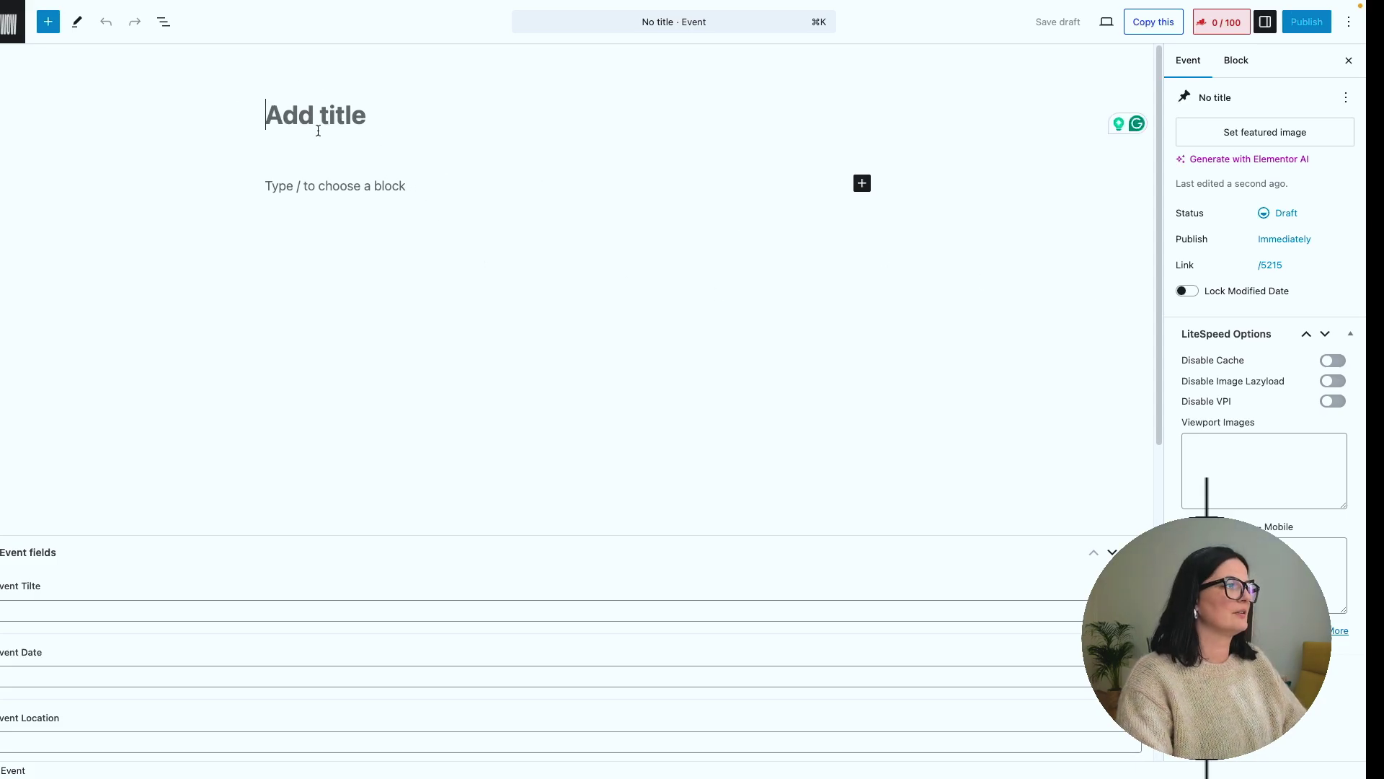
{"action": "type", "text": "IKEA Wien Nord, Sverigestraße, Vienna, Austria"}
{"action": "key", "text": "super+z"}
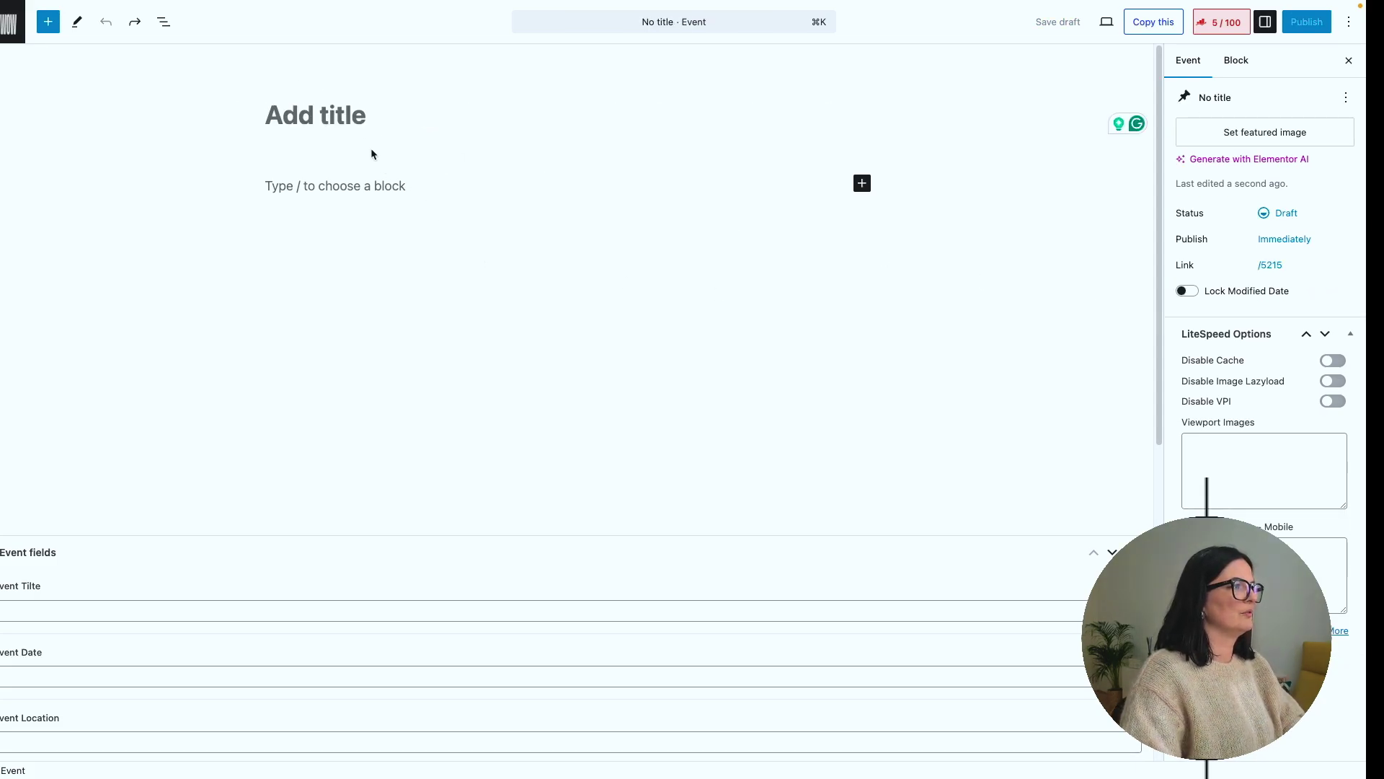
- Title the new event "Future event three", correcting the spelling of the first word
{"action": "type", "text": "Futuere event three"}
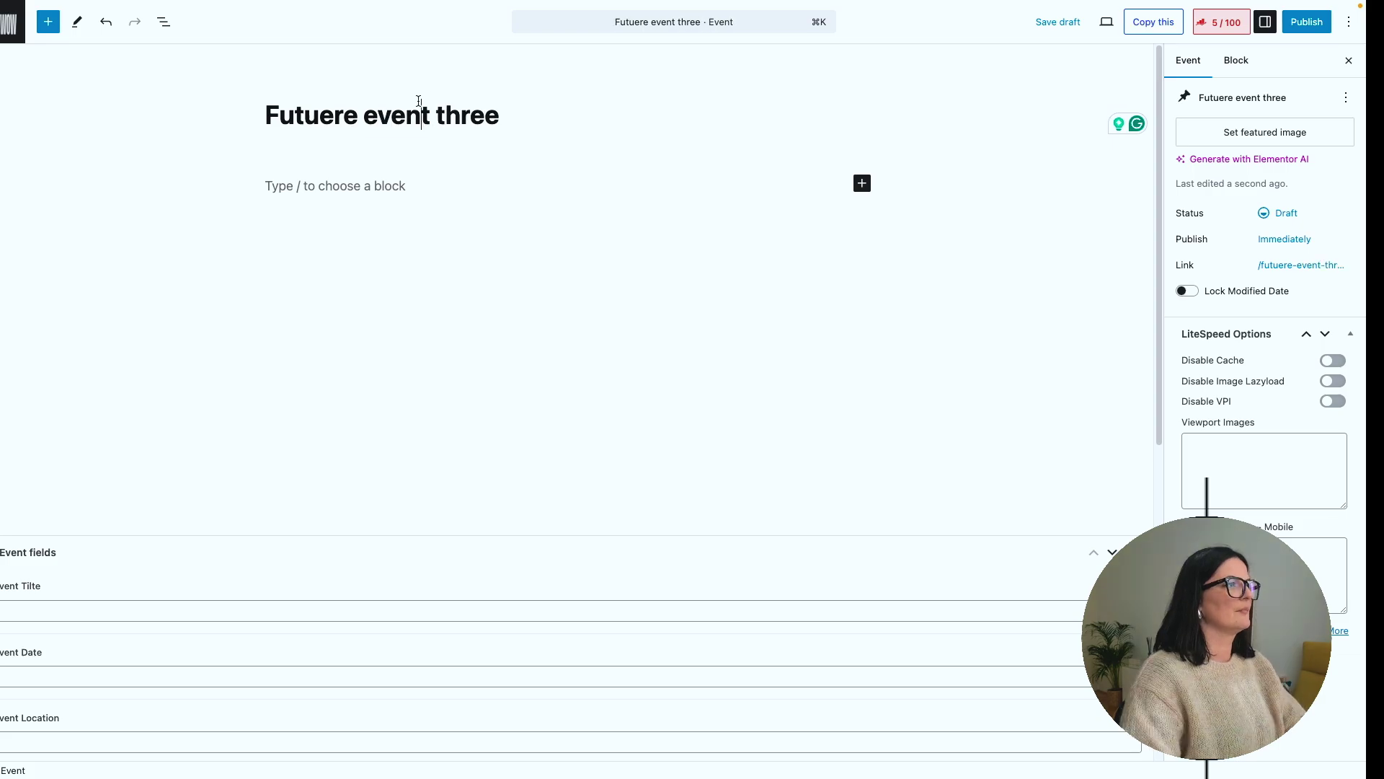
{"action": "left_click", "coordinate": [359, 132]}
{"action": "key", "text": "BackSpace"}
{"action": "double_click", "coordinate": [379, 123]}
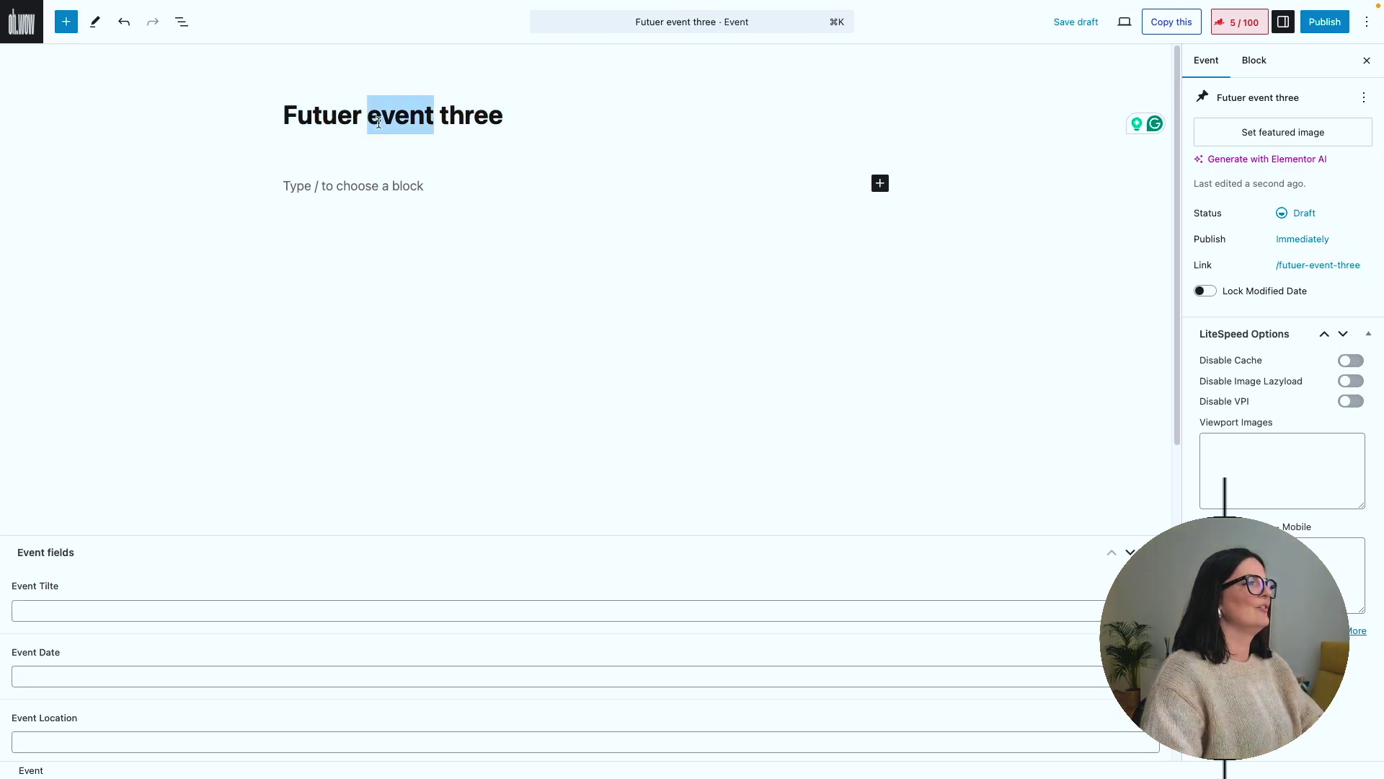
{"action": "left_click", "coordinate": [365, 117]}
{"action": "key", "text": "BackSpace"}
{"action": "key", "text": "BackSpace"}
{"action": "type", "text": "re"}
- Copy the full title "Future event three" into the Event Tilte field
{"action": "key", "text": "super+a"}
{"action": "key", "text": "super+c"}
{"action": "left_click", "coordinate": [87, 603]}
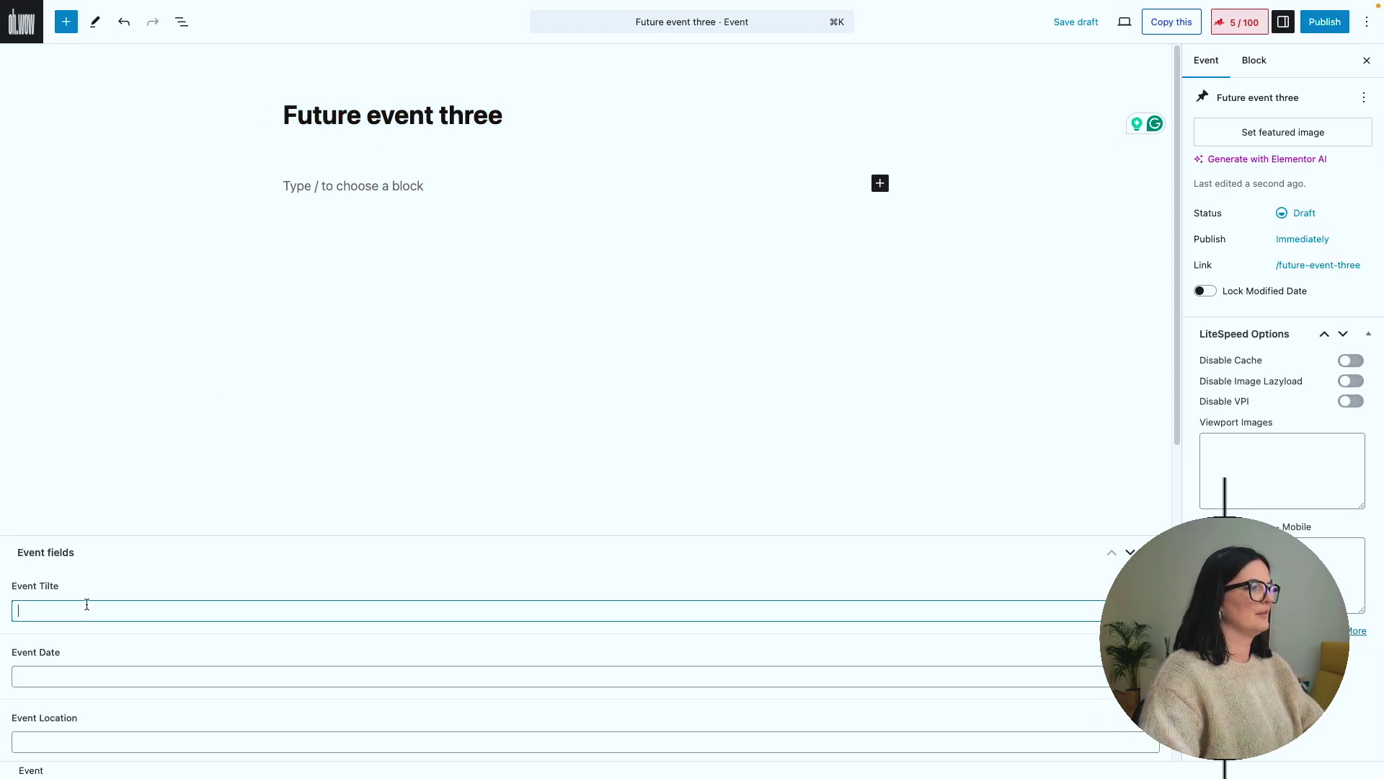
{"action": "key", "text": "super+v"}
- Set the Event Date of Future event three to 18/10/2025
{"action": "scroll", "coordinate": [159, 698], "scroll_direction": "down", "scroll_amount": 2}
{"action": "left_click", "coordinate": [111, 535]}
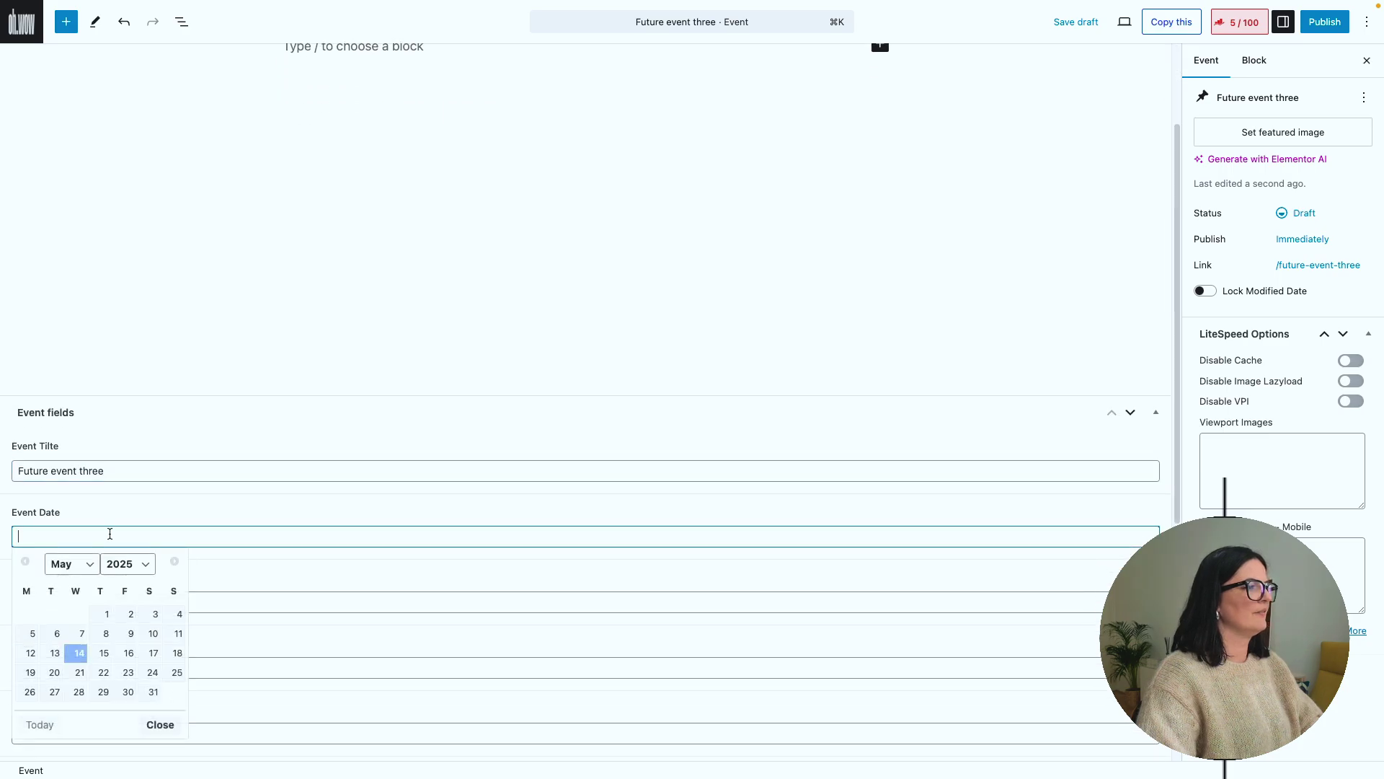
{"action": "left_click", "coordinate": [96, 571]}
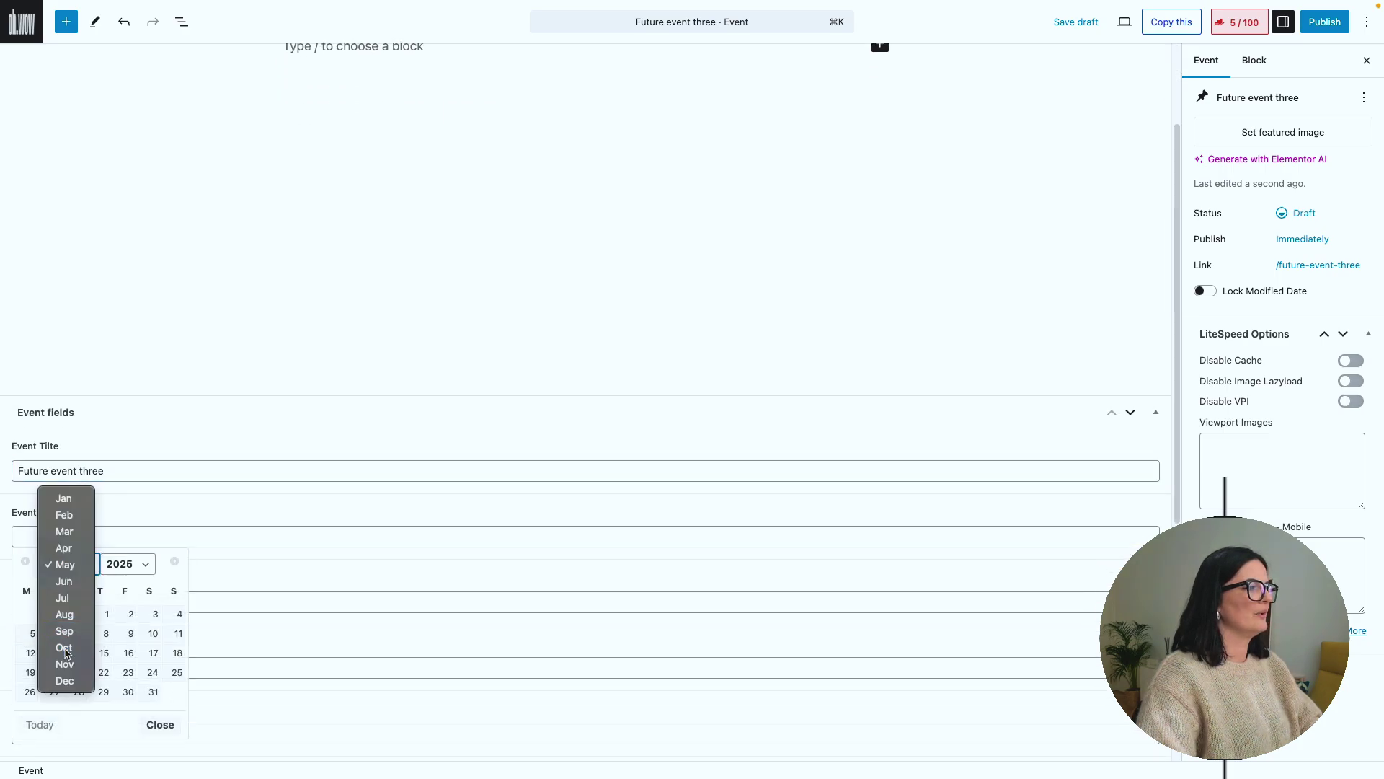
{"action": "left_click", "coordinate": [64, 647]}
{"action": "left_click", "coordinate": [149, 653]}
- Search for "vienna" in the Map Location field and pick Vienna, Austria
{"action": "left_click", "coordinate": [90, 602]}
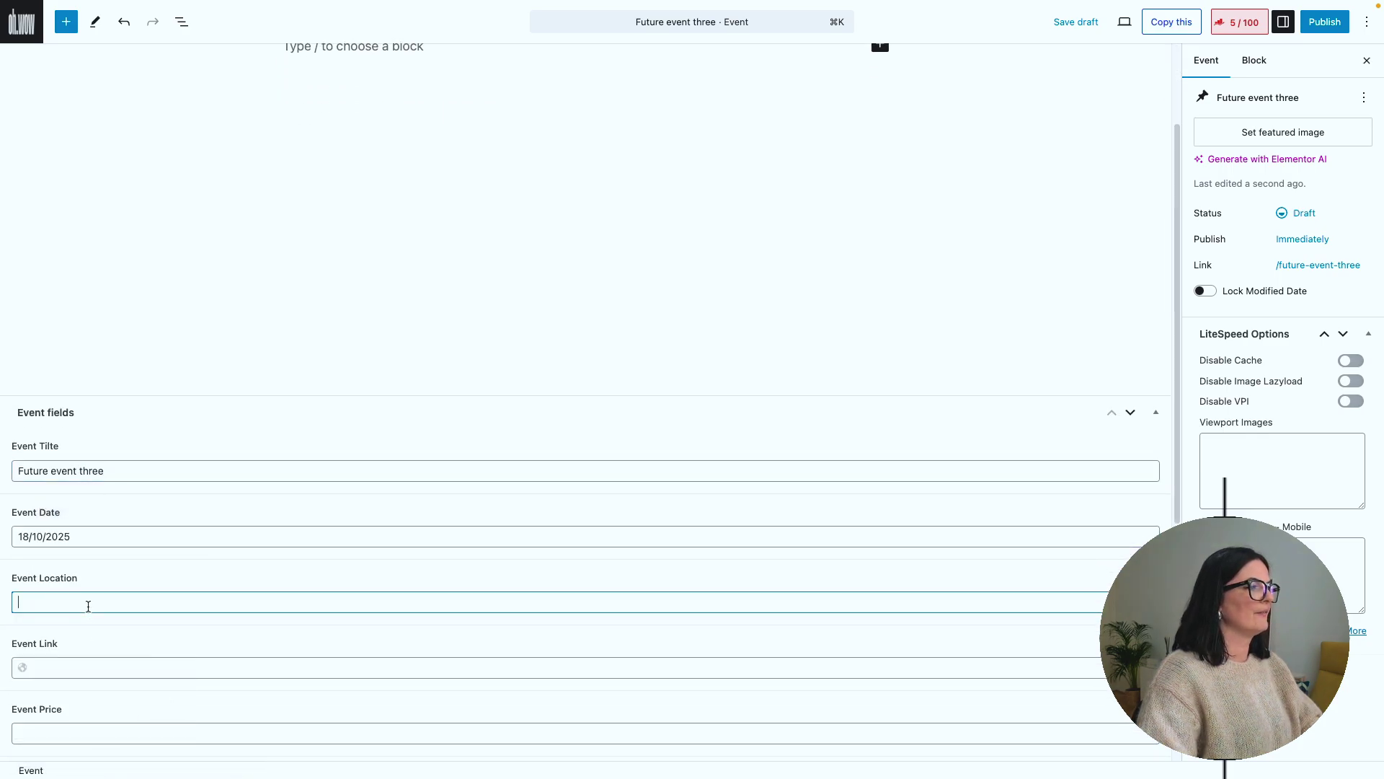
{"action": "scroll", "coordinate": [460, 637], "scroll_direction": "down", "scroll_amount": 3}
{"action": "type", "text": "vienna"}
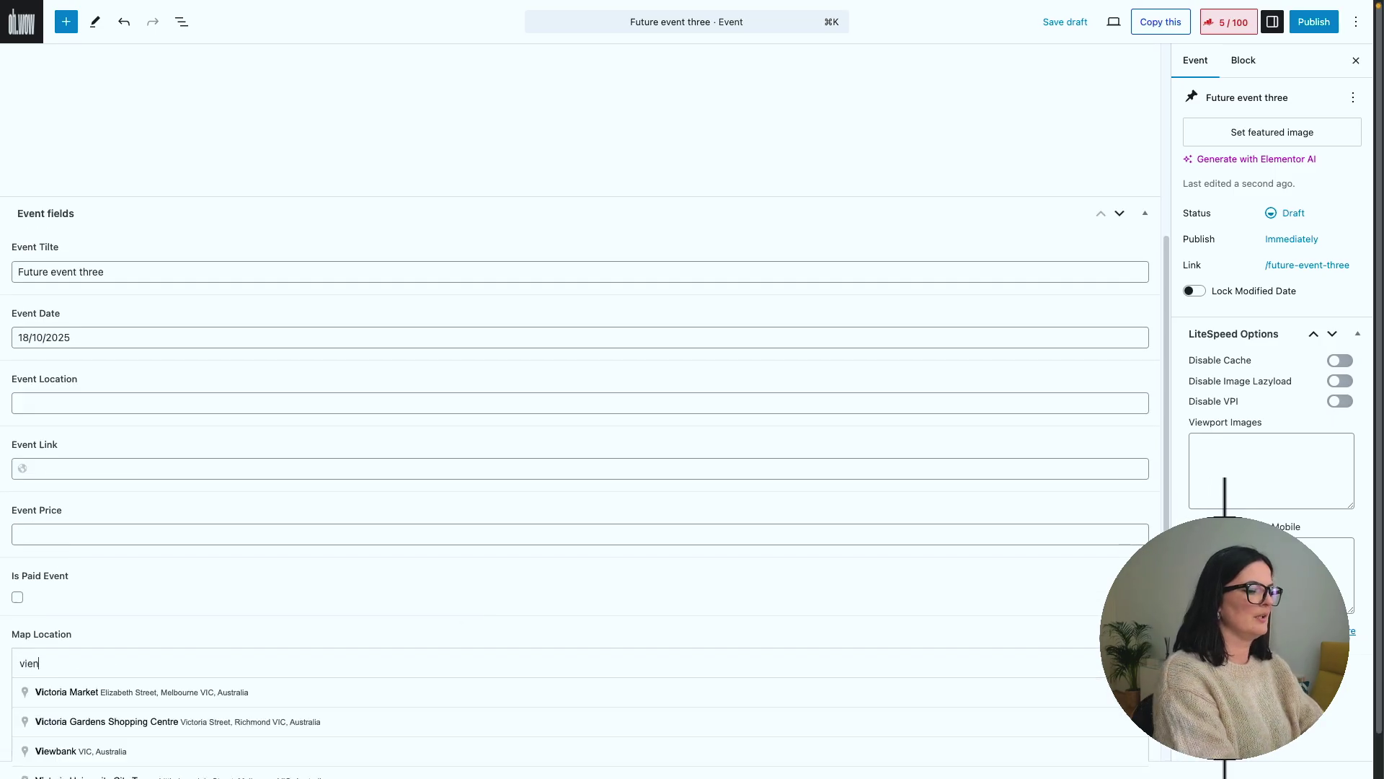
{"action": "left_click", "coordinate": [641, 748]}
{"action": "scroll", "coordinate": [641, 551], "scroll_direction": "down", "scroll_amount": 3}
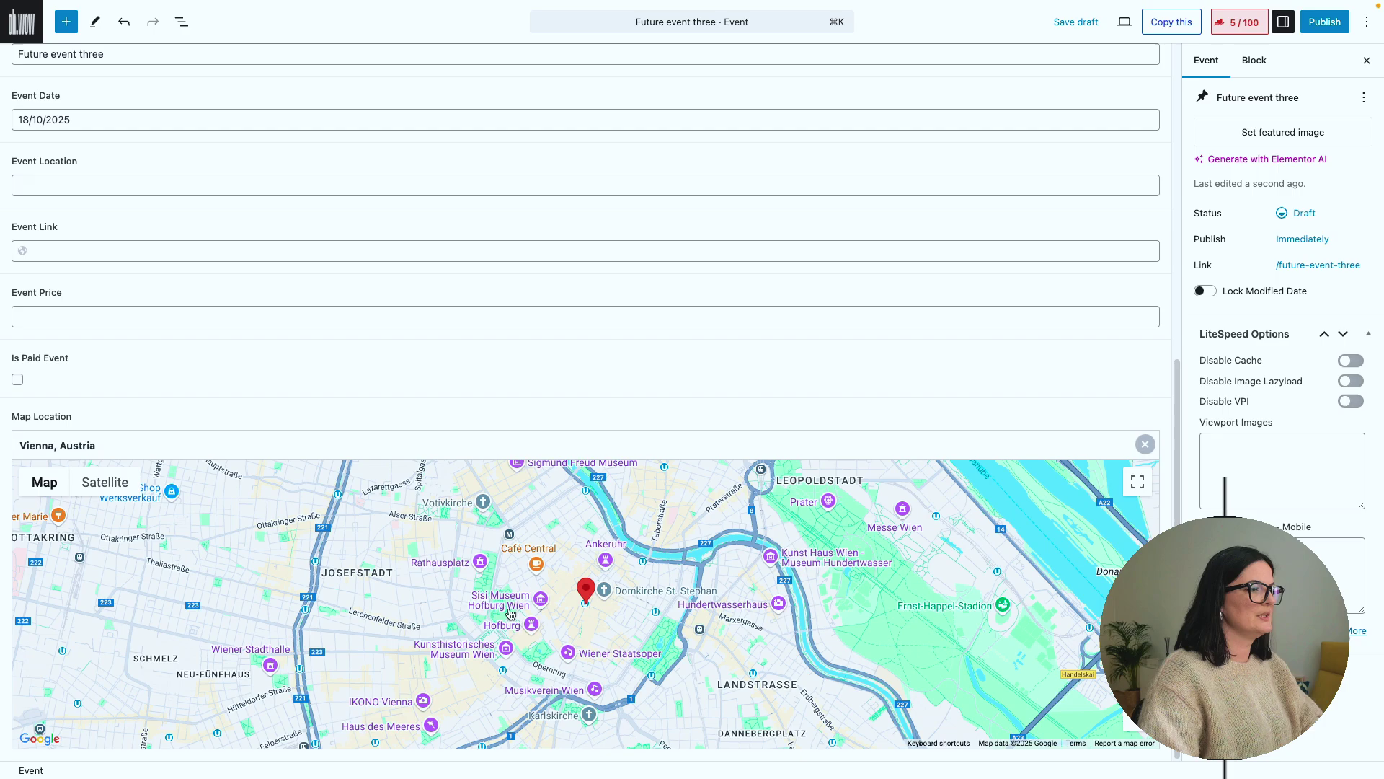
- Set the map location to Sisi Museum Hofburg Wien, Vienna, Austria and copy that address into the Event Location field
{"action": "triple_click", "coordinate": [116, 445]}
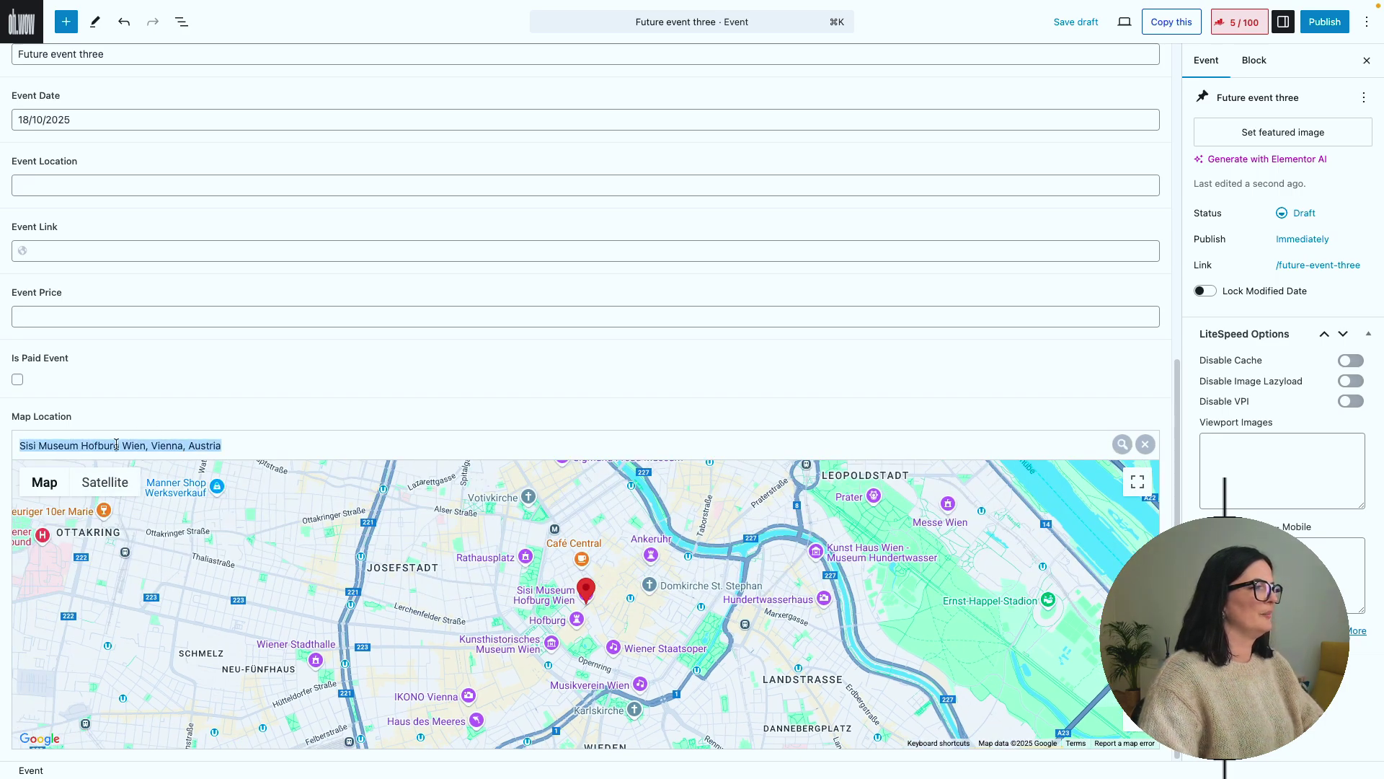
{"action": "key", "text": "ctrl+c"}
{"action": "left_click", "coordinate": [90, 184]}
{"action": "key", "text": "ctrl+v"}
{"action": "left_click", "coordinate": [80, 322]}
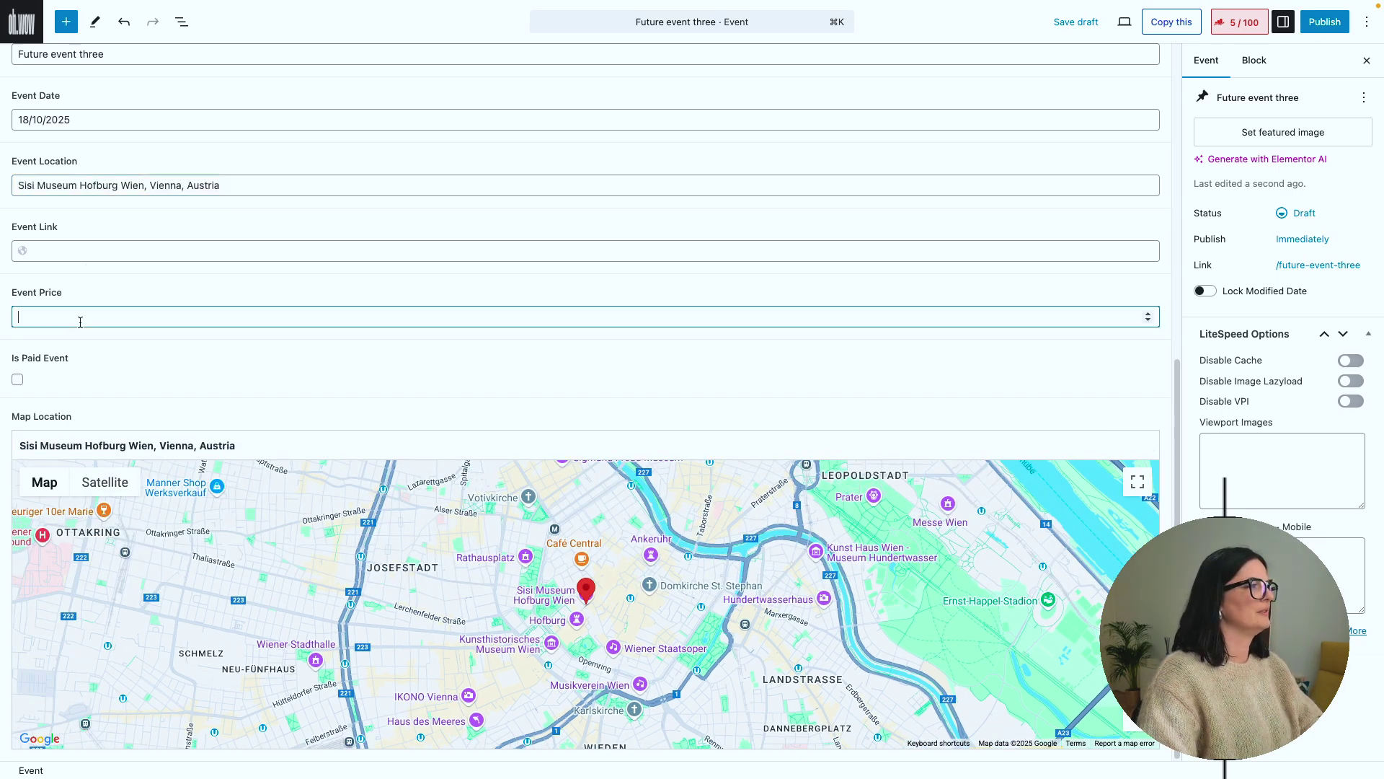
{"action": "left_click", "coordinate": [17, 380]}
{"action": "left_click", "coordinate": [20, 380]}
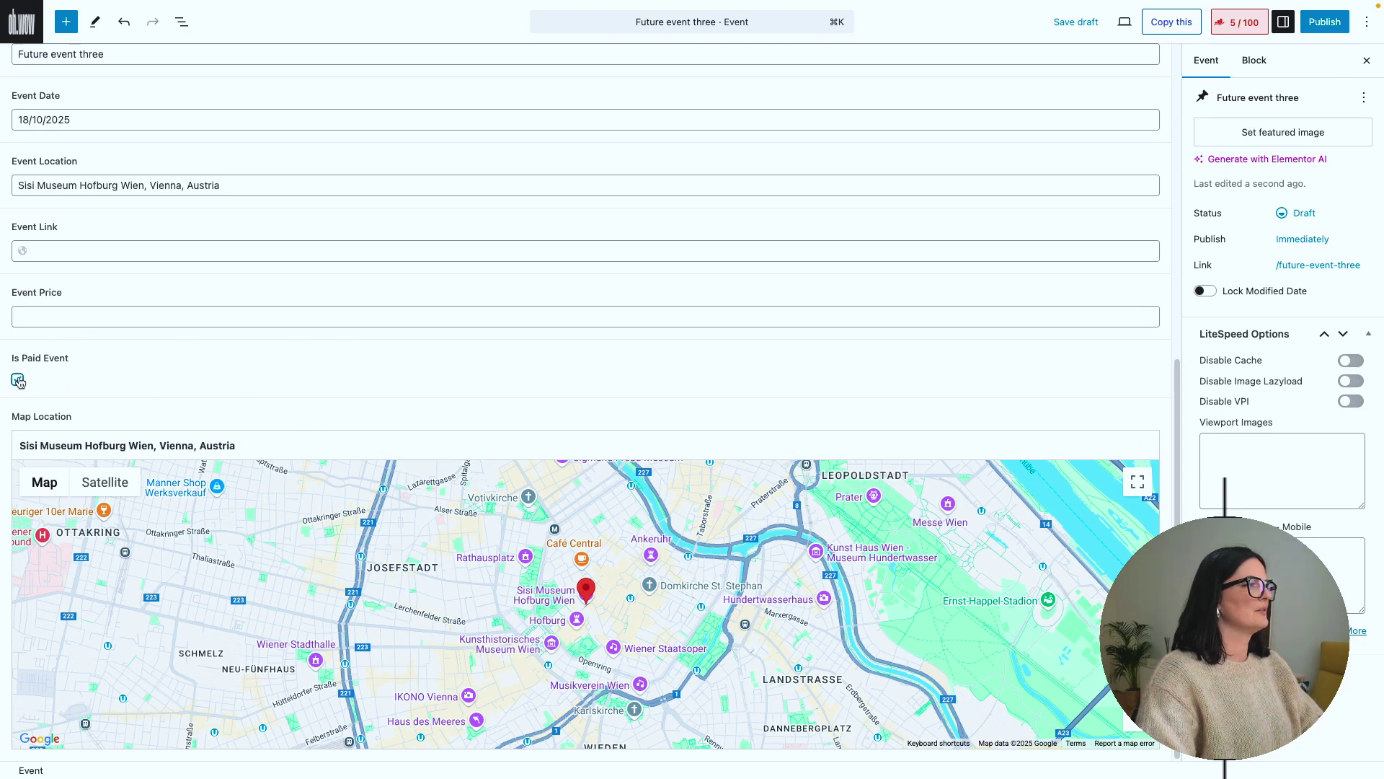
- Set the pale grey-white tower photo as the featured image and publish Future event three
{"action": "left_click", "coordinate": [1290, 132]}
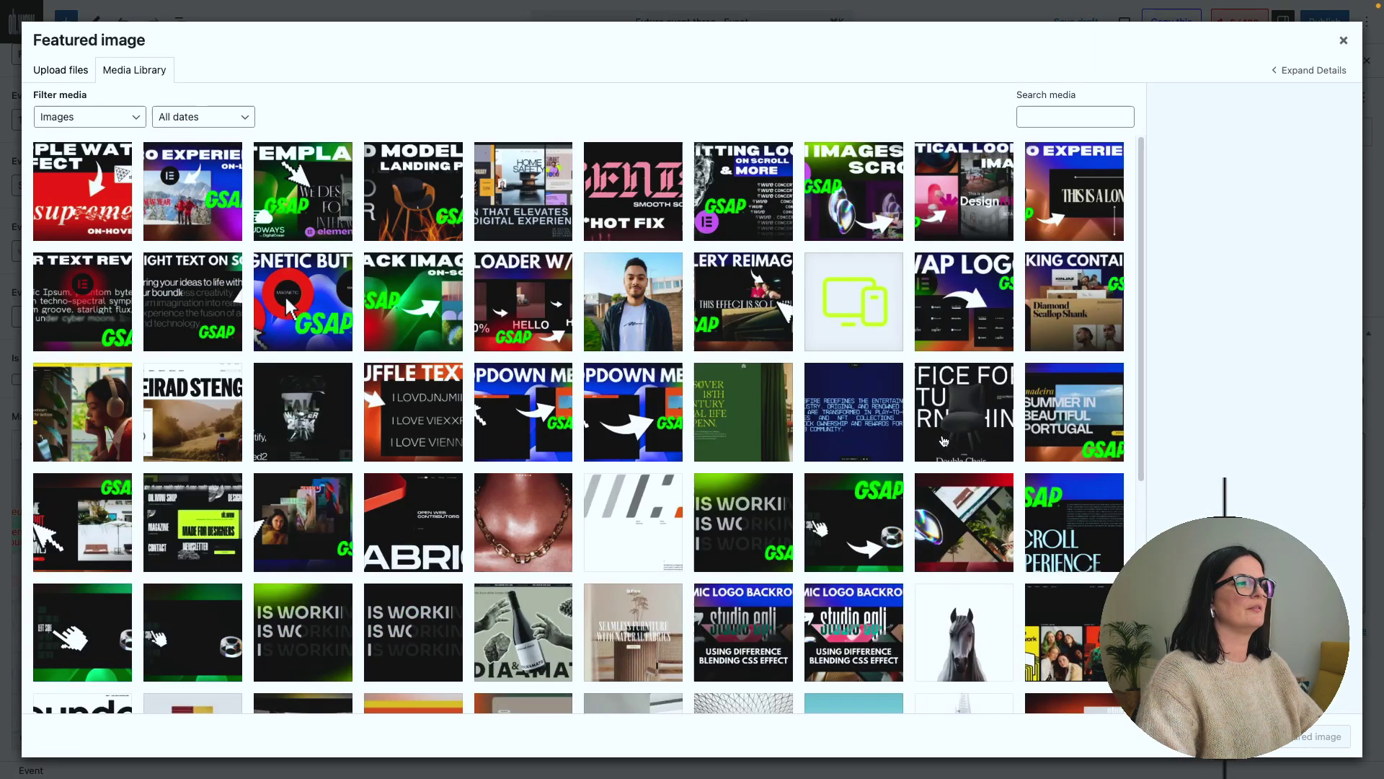
{"action": "scroll", "coordinate": [1009, 403], "scroll_direction": "down", "scroll_amount": 5}
{"action": "left_click", "coordinate": [1008, 426]}
{"action": "left_click", "coordinate": [726, 580]}
{"action": "left_click", "coordinate": [560, 694]}
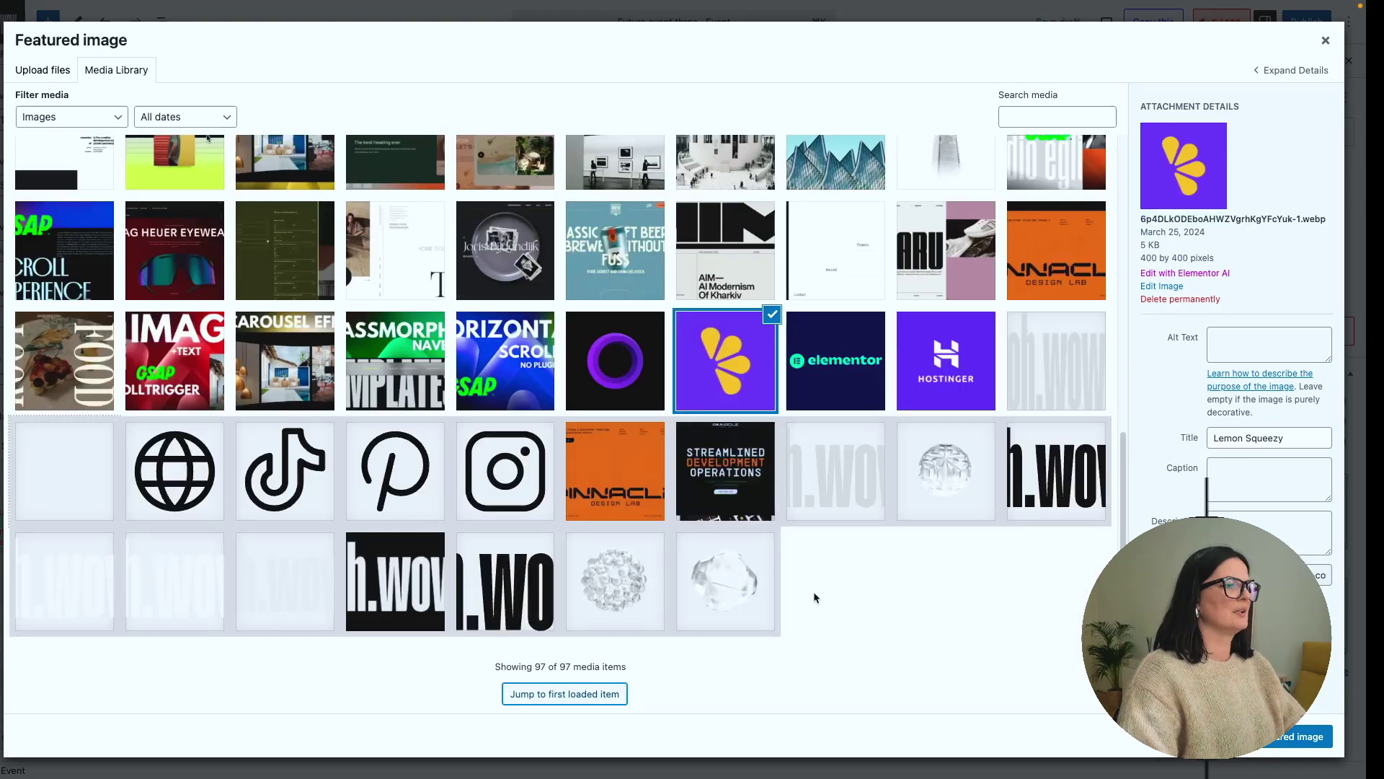
{"action": "left_click", "coordinate": [943, 482]}
{"action": "left_click", "coordinate": [1298, 736]}
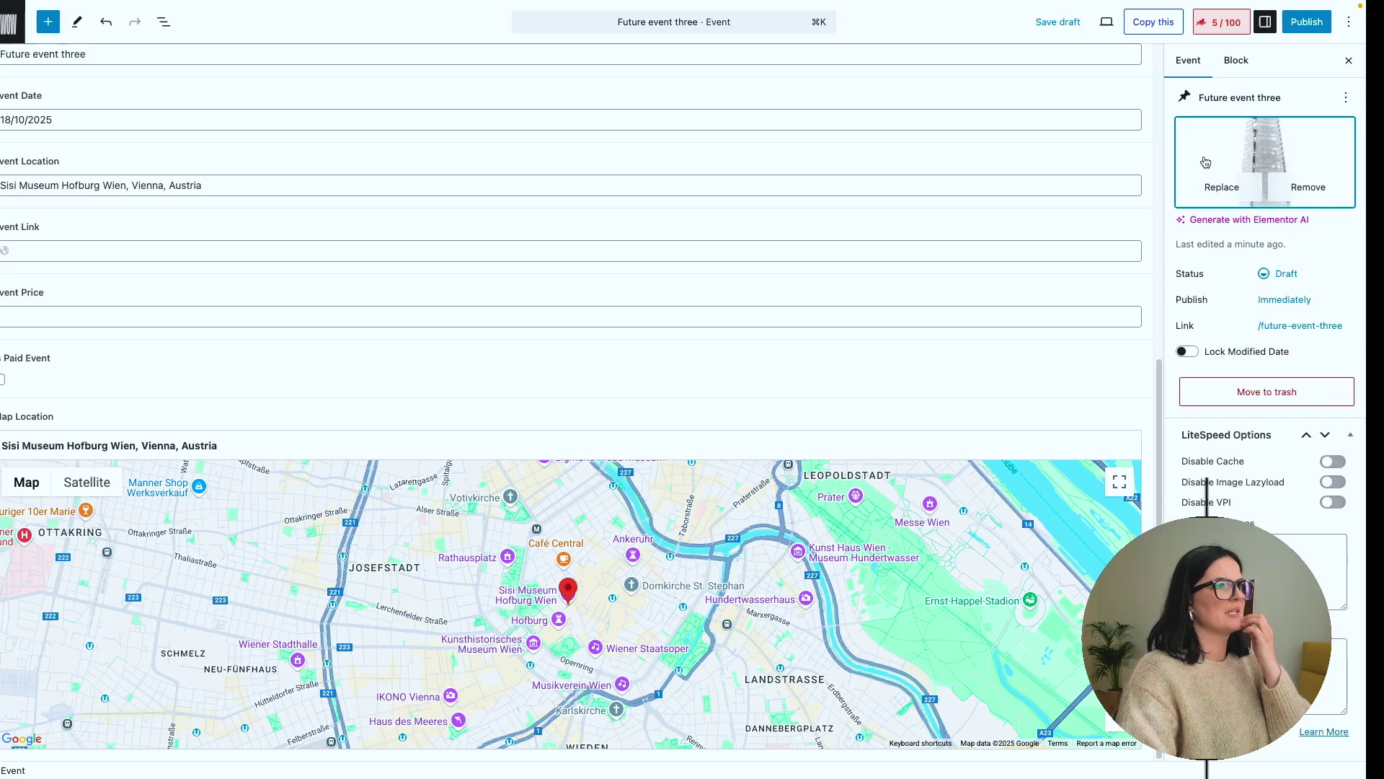
{"action": "left_click", "coordinate": [1306, 22]}
{"action": "left_click", "coordinate": [1304, 21]}
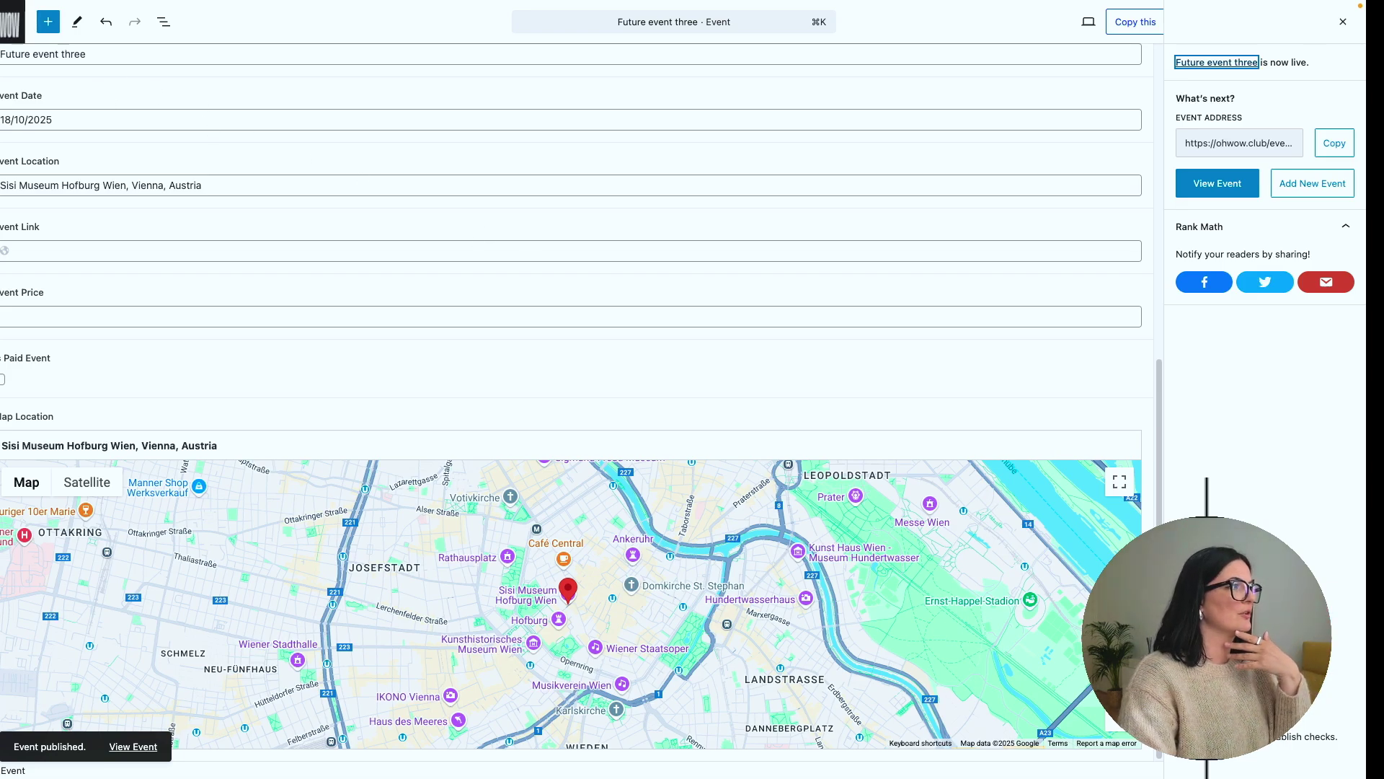
- Leave the event, create and publish a new page titled "Events", and open it in Elementor
{"action": "left_click", "coordinate": [2, 26]}
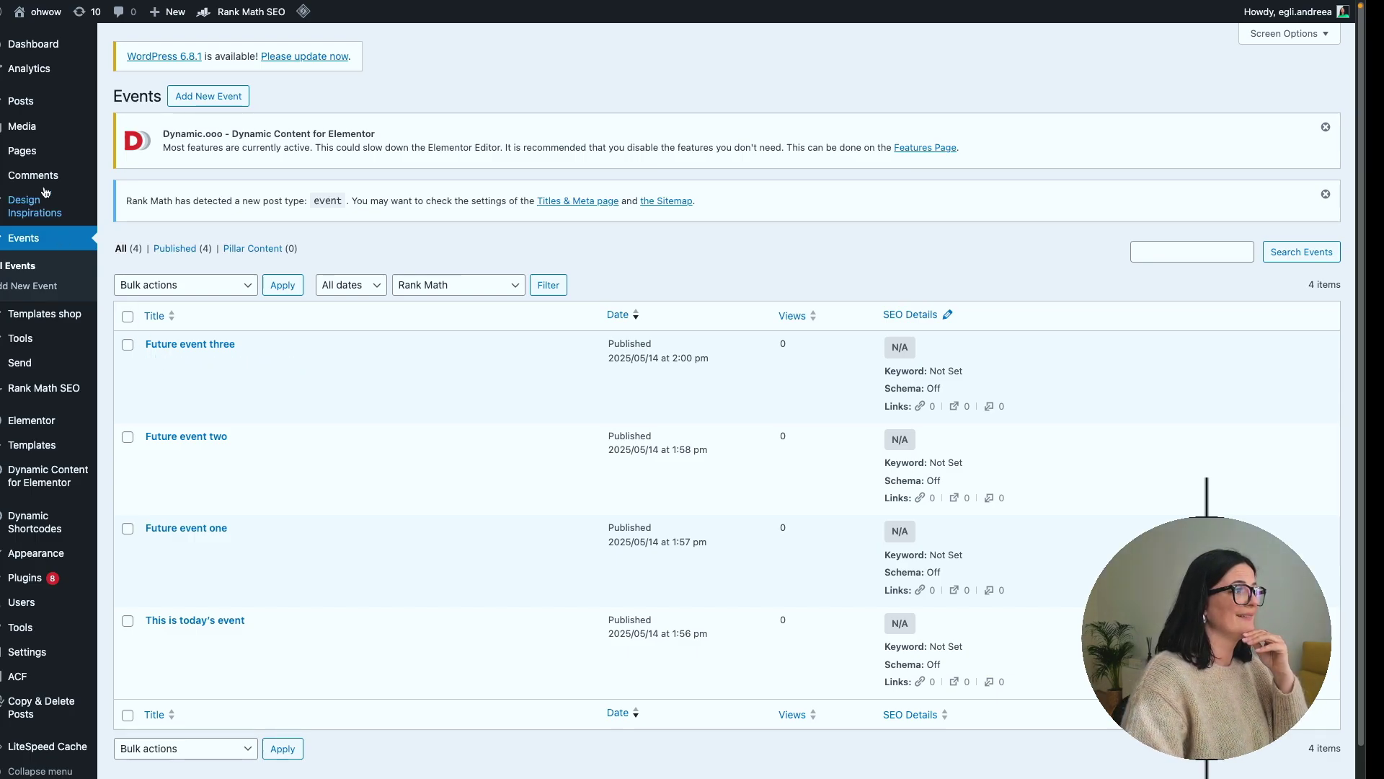
{"action": "left_click", "coordinate": [22, 151]}
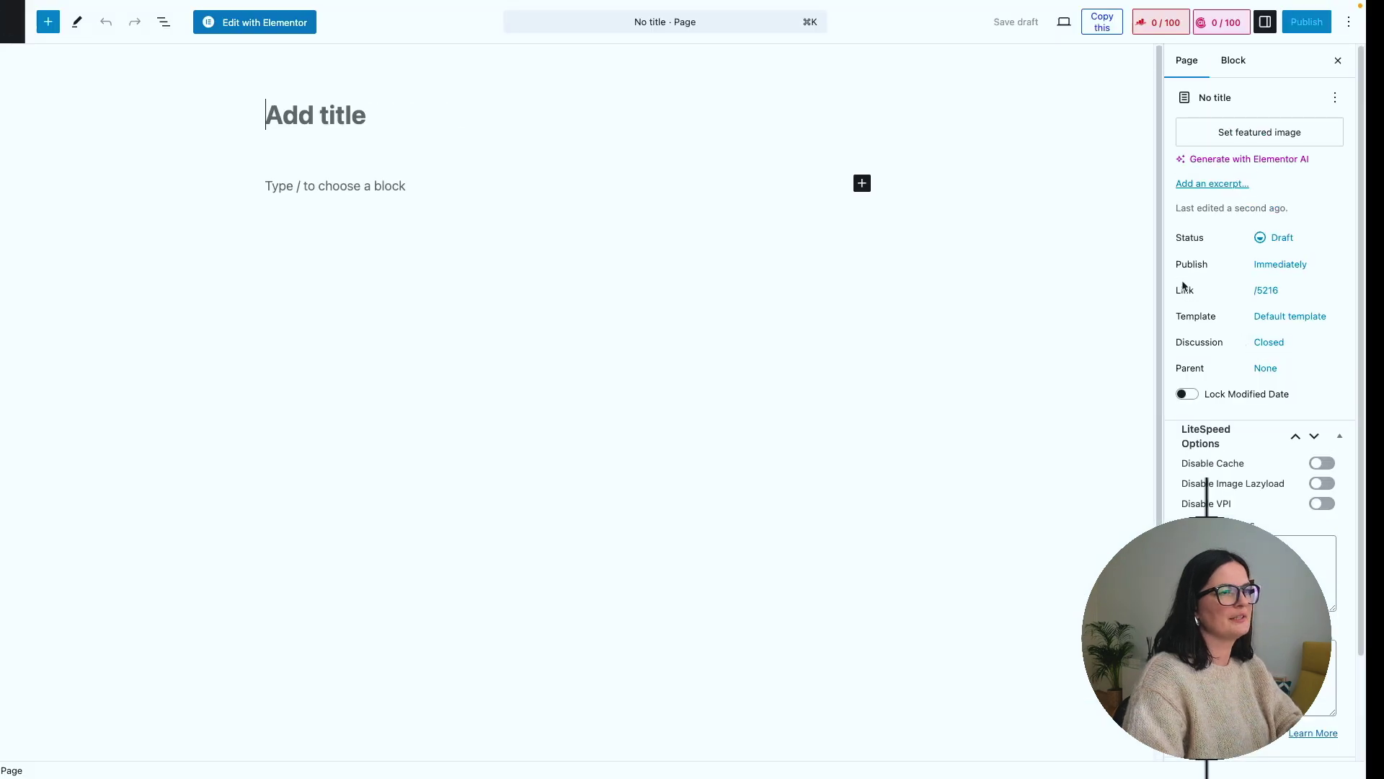
{"action": "type", "text": "Even"}
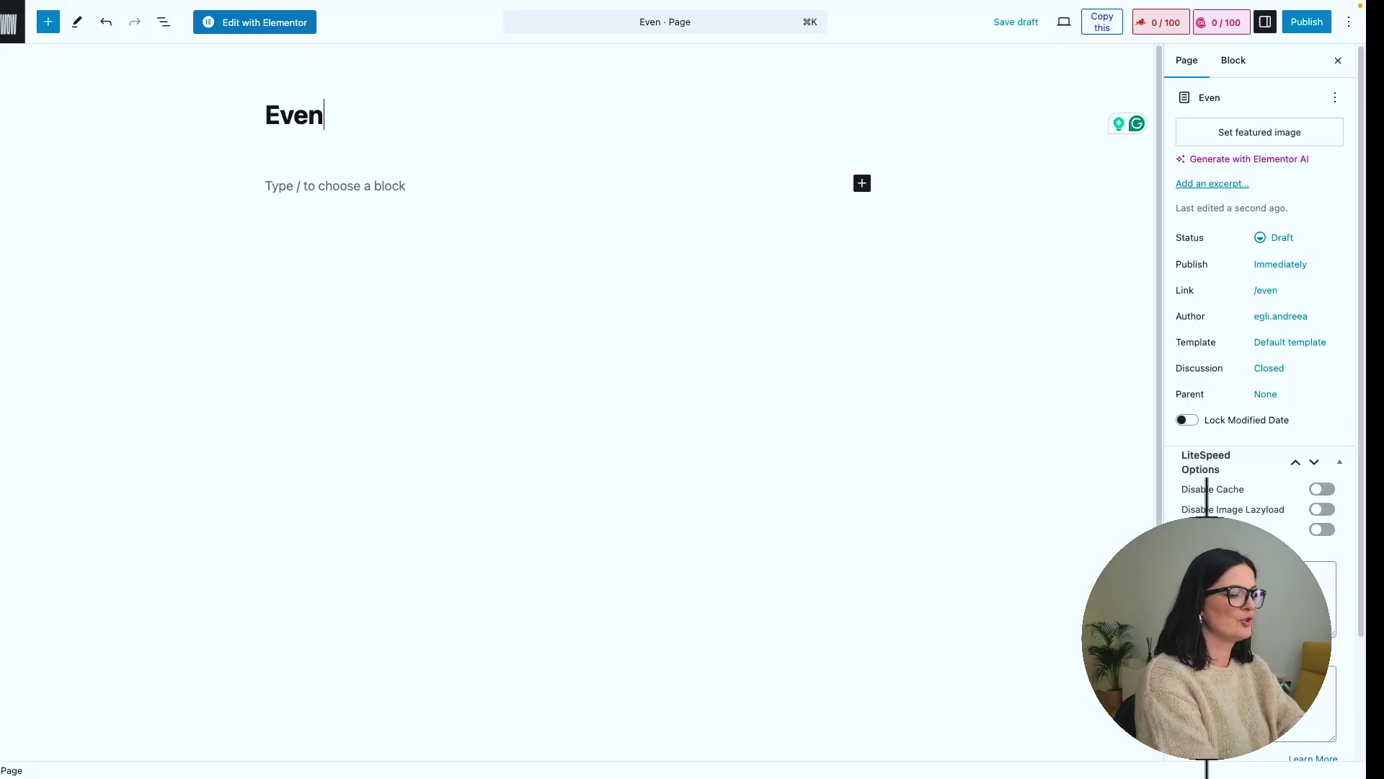
{"action": "type", "text": "ts"}
{"action": "left_click", "coordinate": [1306, 22]}
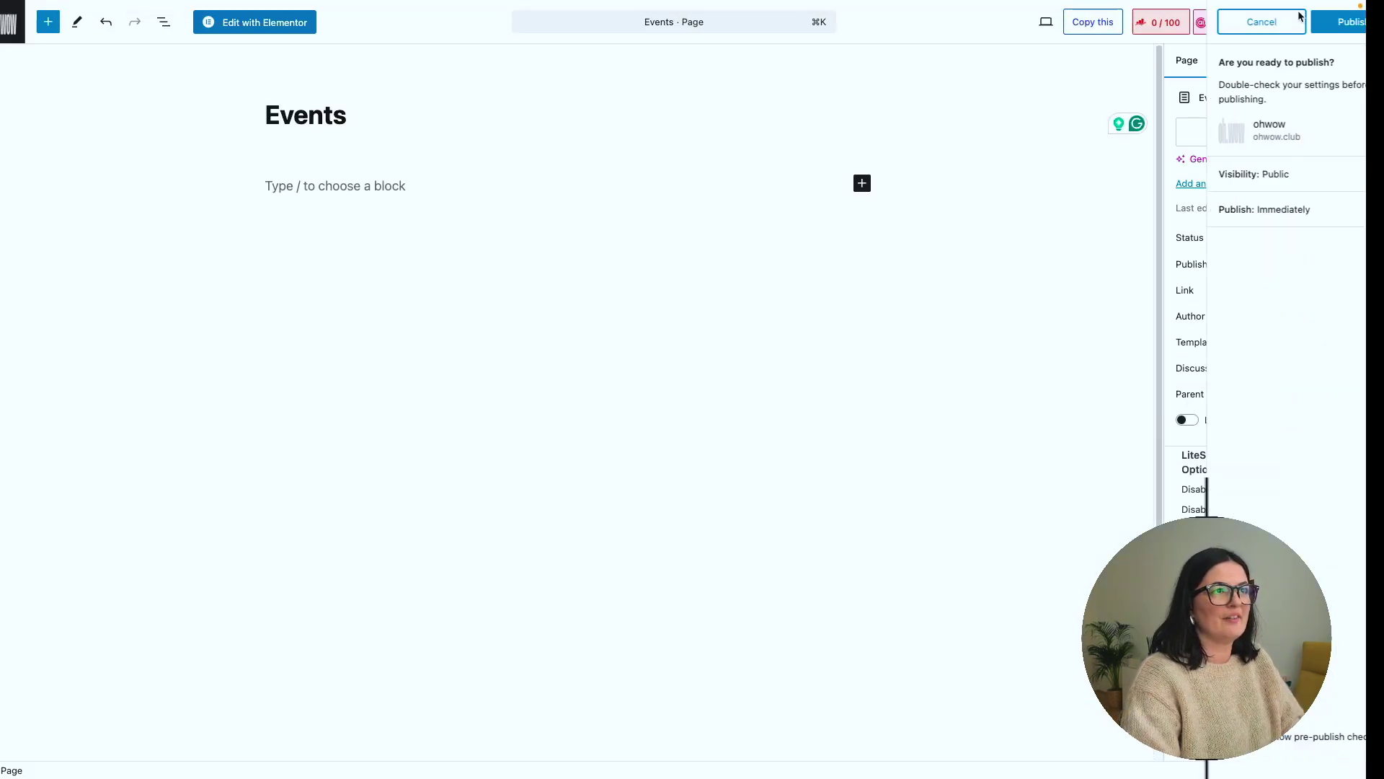
{"action": "left_click", "coordinate": [1309, 21]}
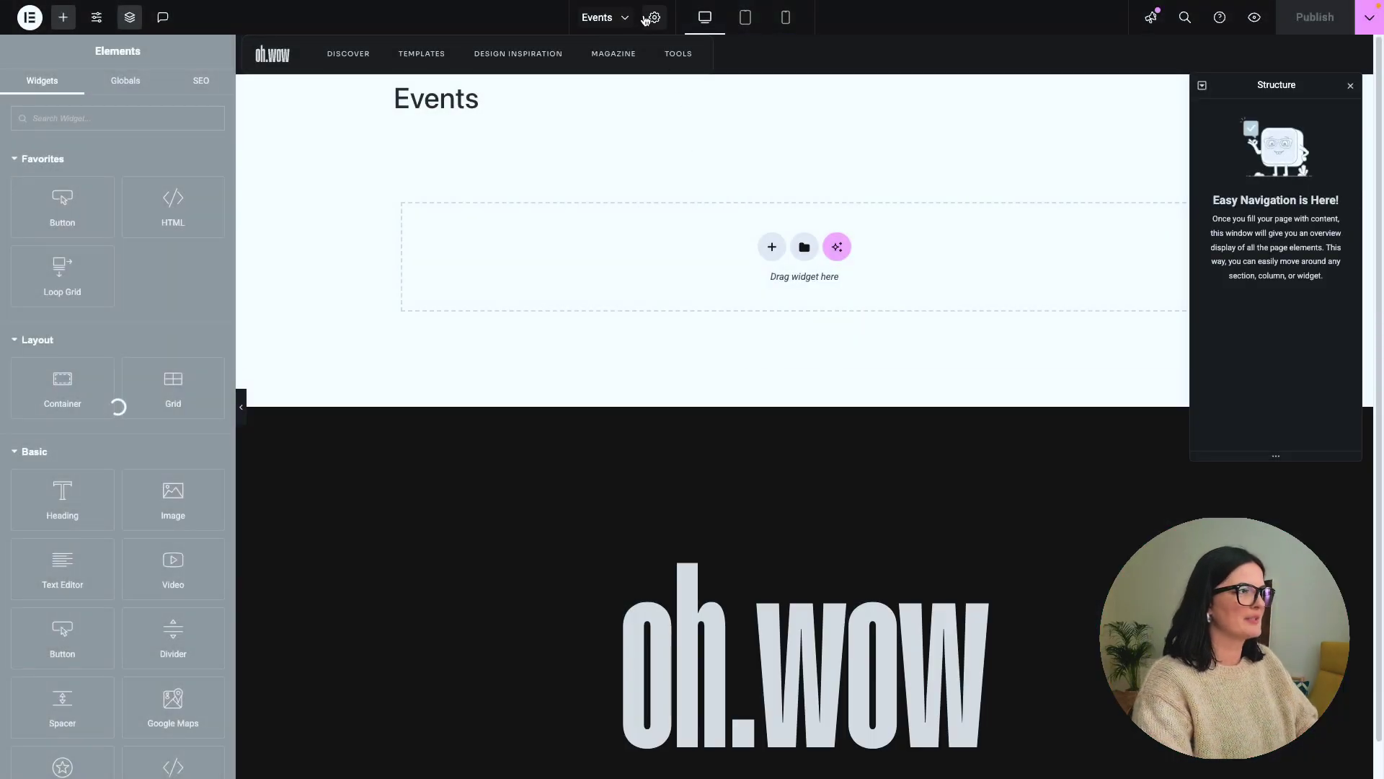
- Give the Events page a classic body background in the near-black global colour and save the page
{"action": "left_click", "coordinate": [652, 18]}
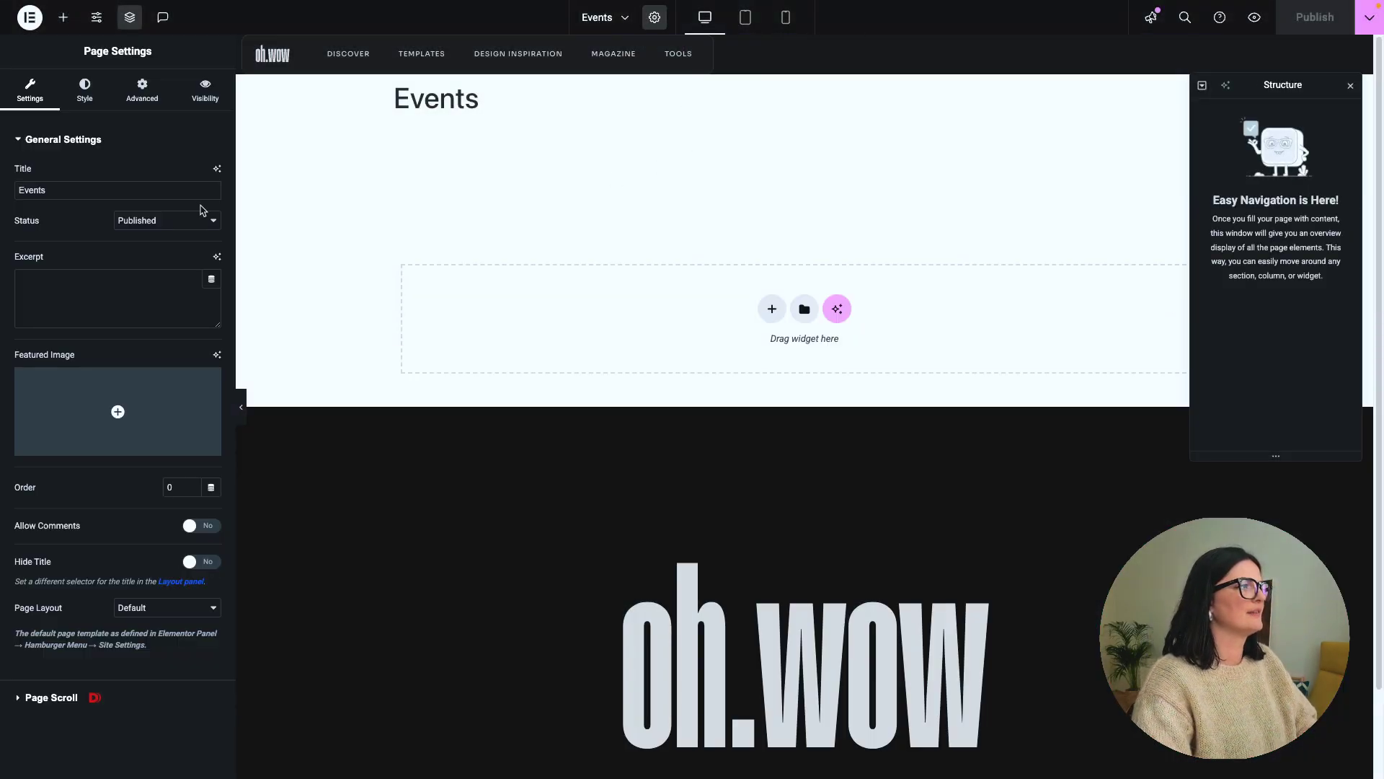
{"action": "left_click", "coordinate": [84, 90]}
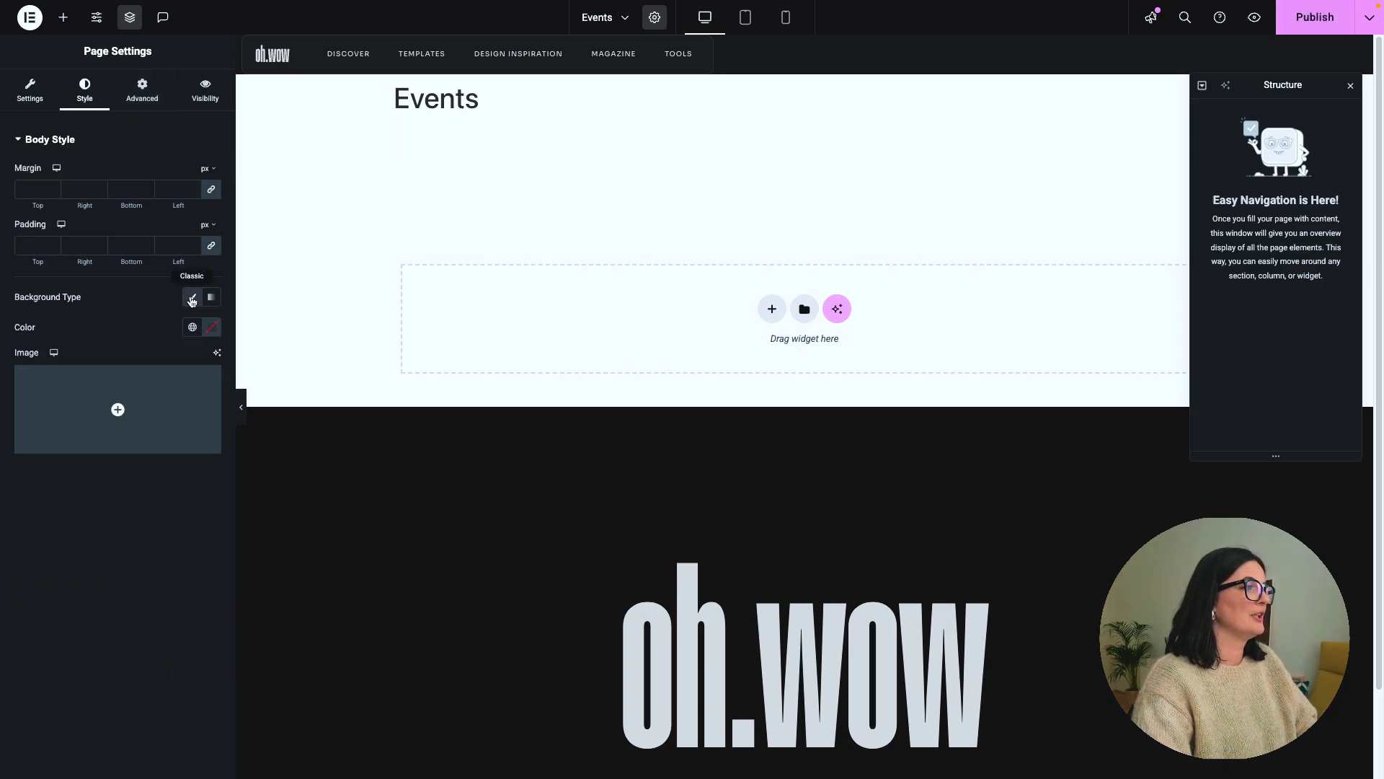
{"action": "left_click", "coordinate": [192, 326]}
{"action": "left_click", "coordinate": [144, 595]}
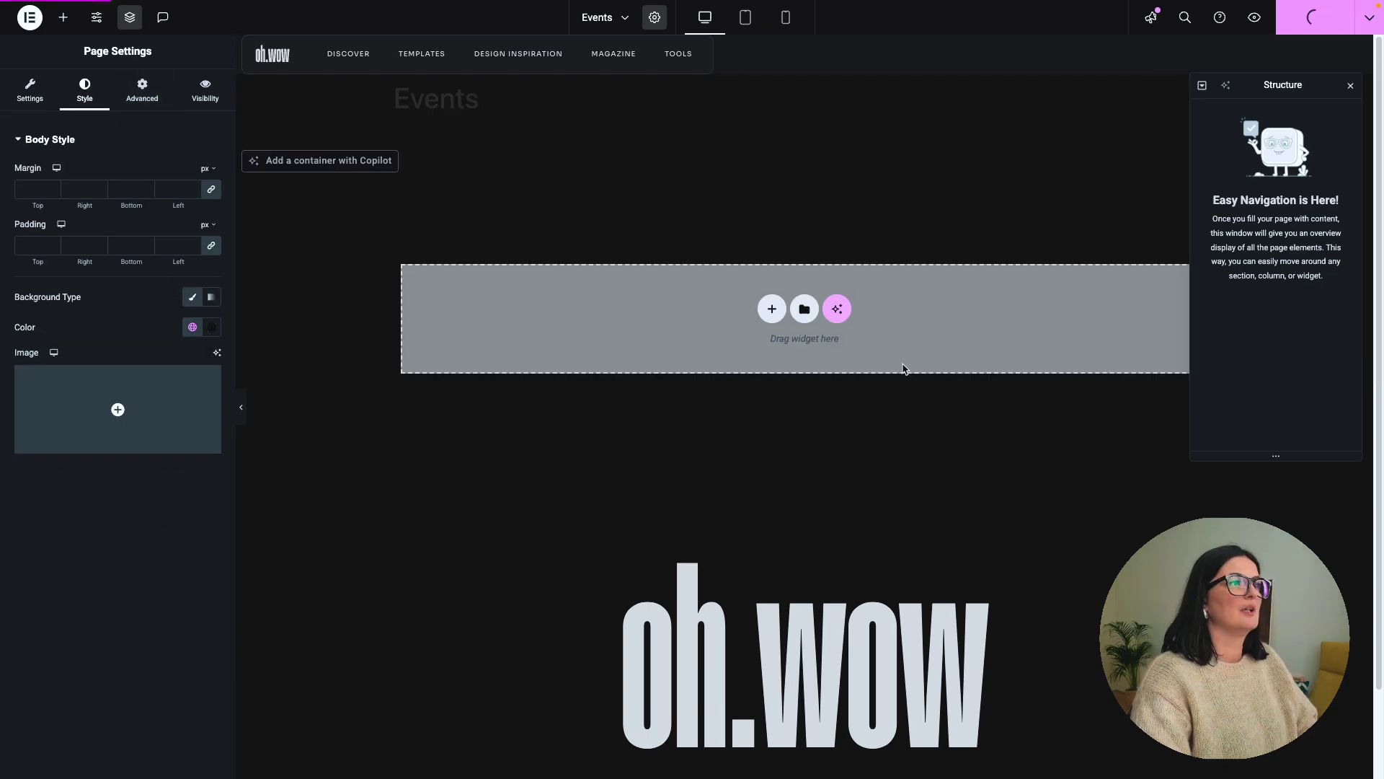
- Add a flexbox container to the page and set its content width to Full Width
{"action": "left_click", "coordinate": [64, 17]}
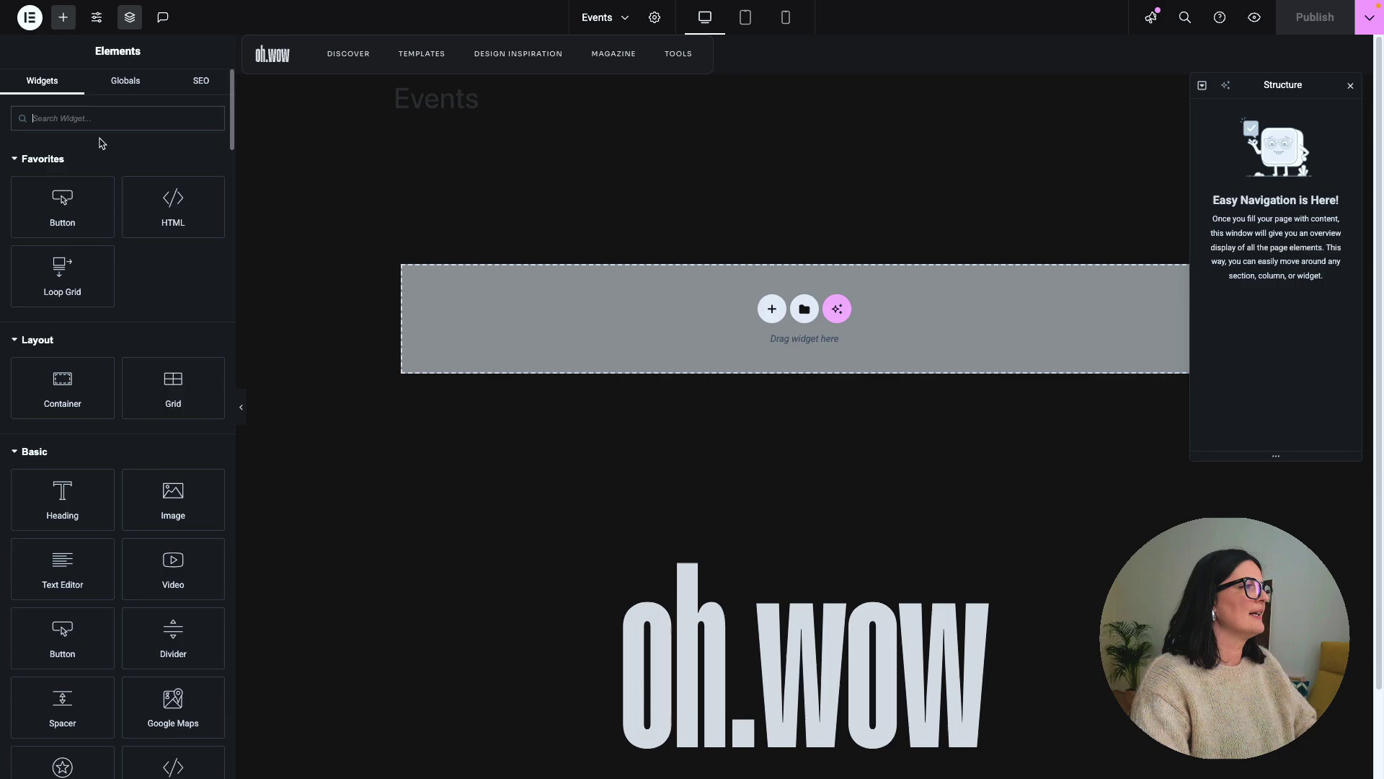
{"action": "left_click", "coordinate": [63, 388]}
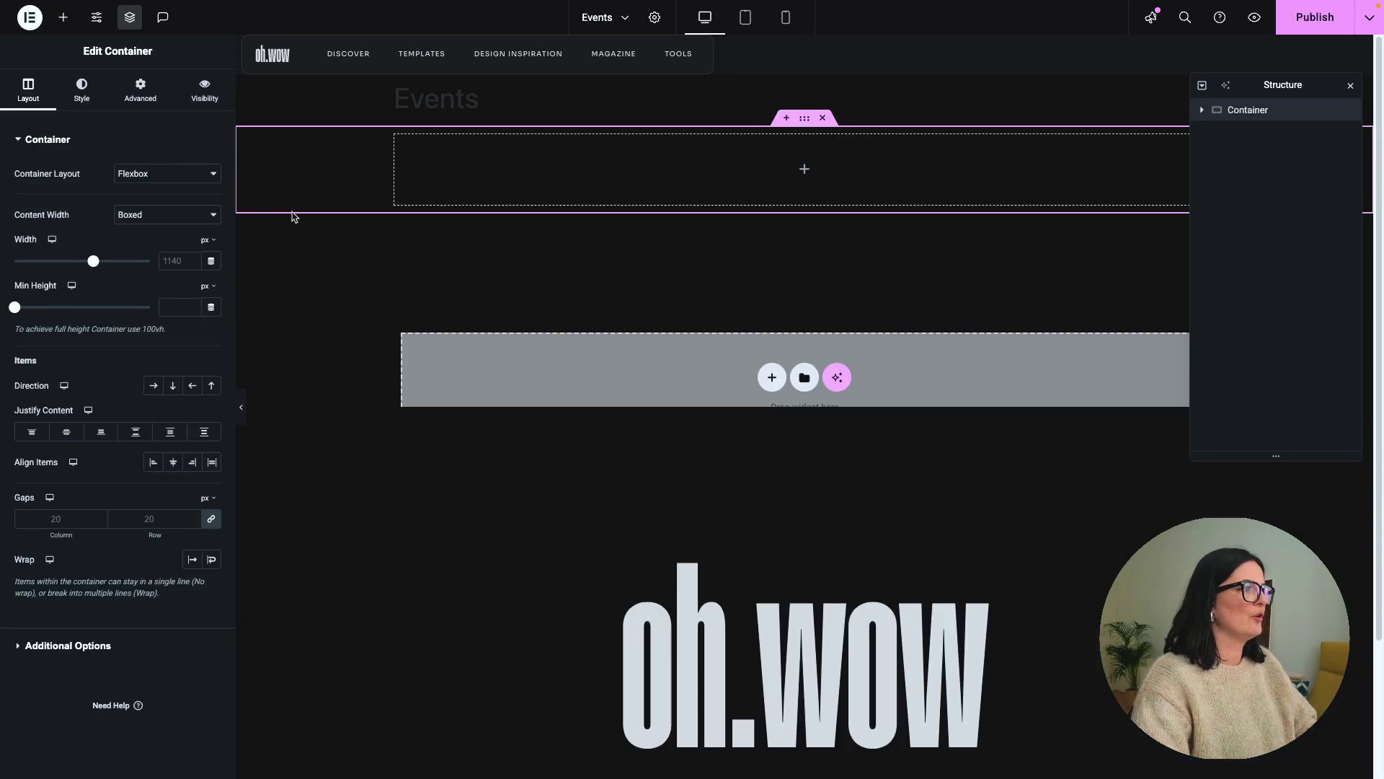
{"action": "left_click", "coordinate": [158, 220]}
{"action": "left_click", "coordinate": [160, 229]}
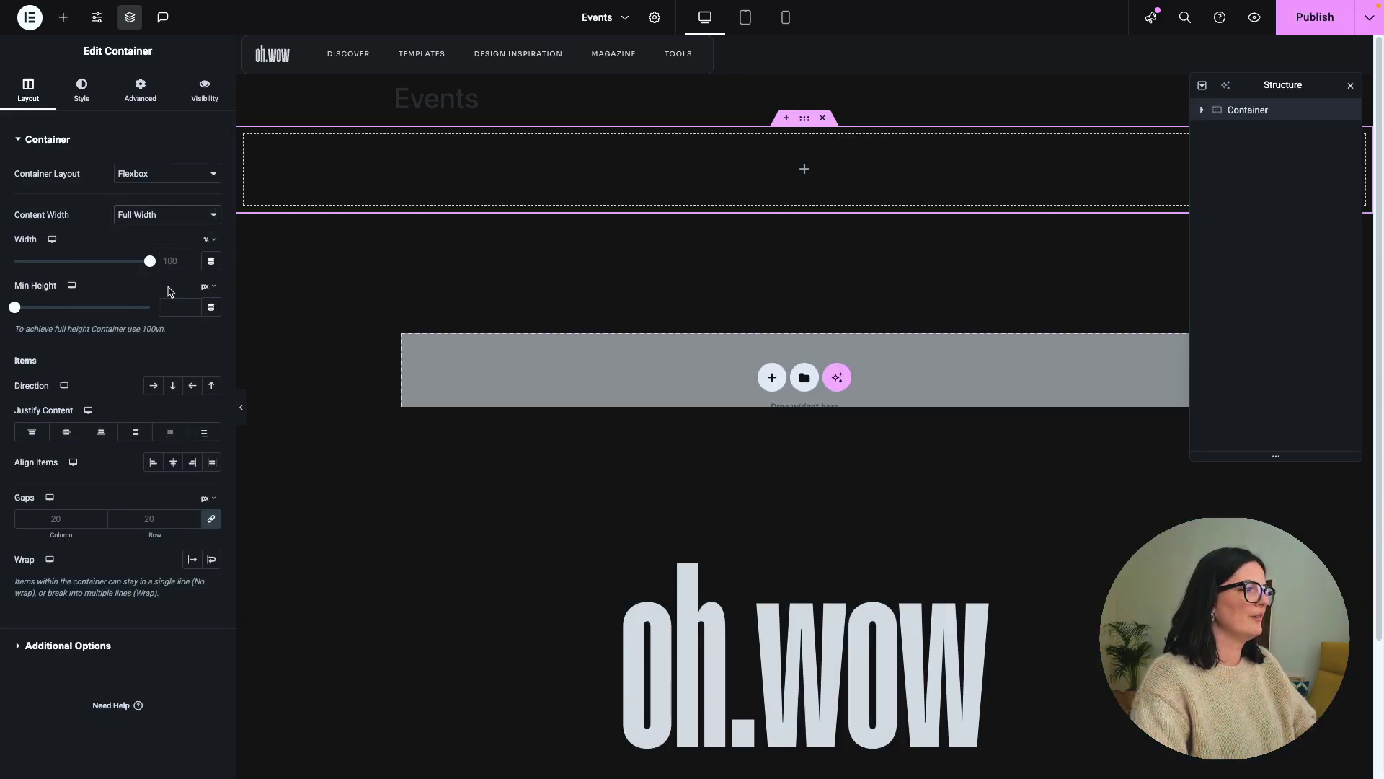
- Justify the container's content to the center, set its column and row gaps to 50 px, and its width to 85%
{"action": "left_click", "coordinate": [66, 431]}
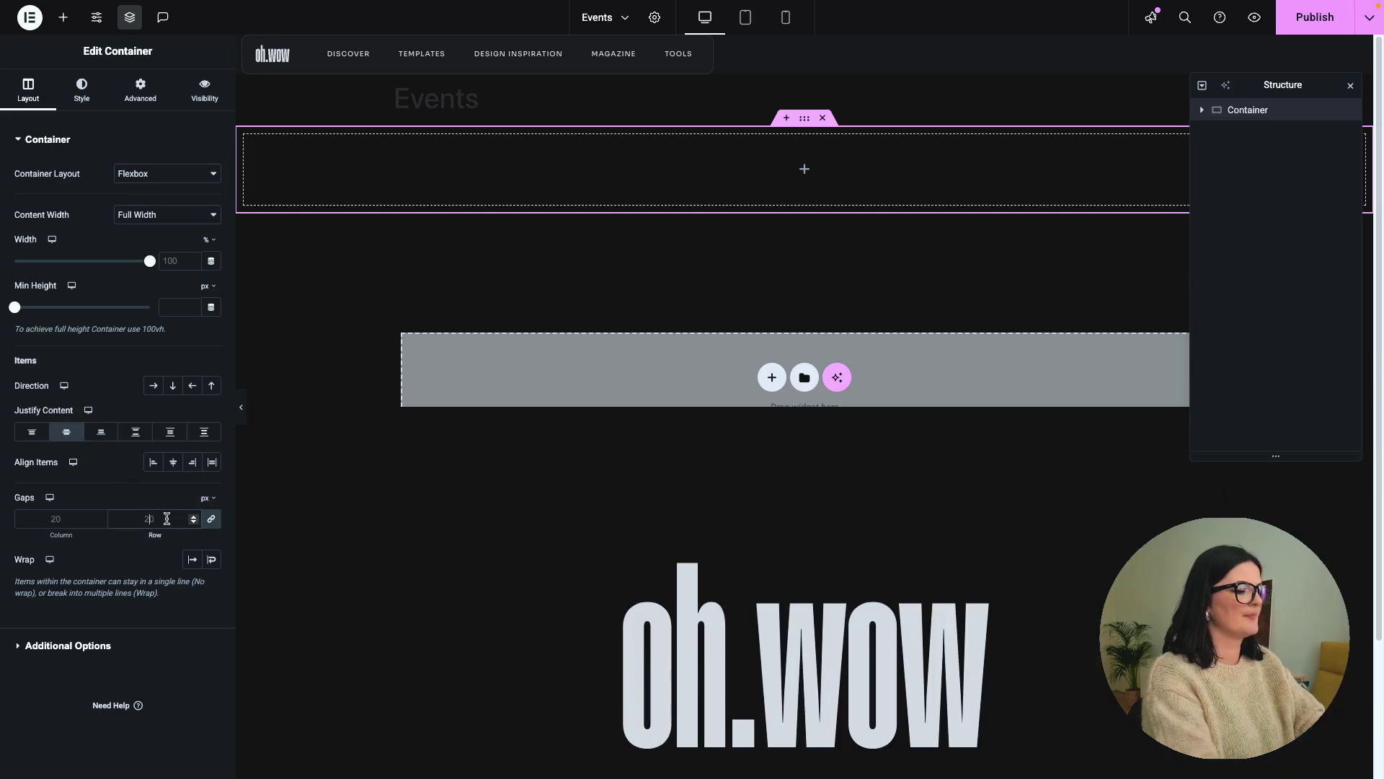
{"action": "type", "text": "50"}
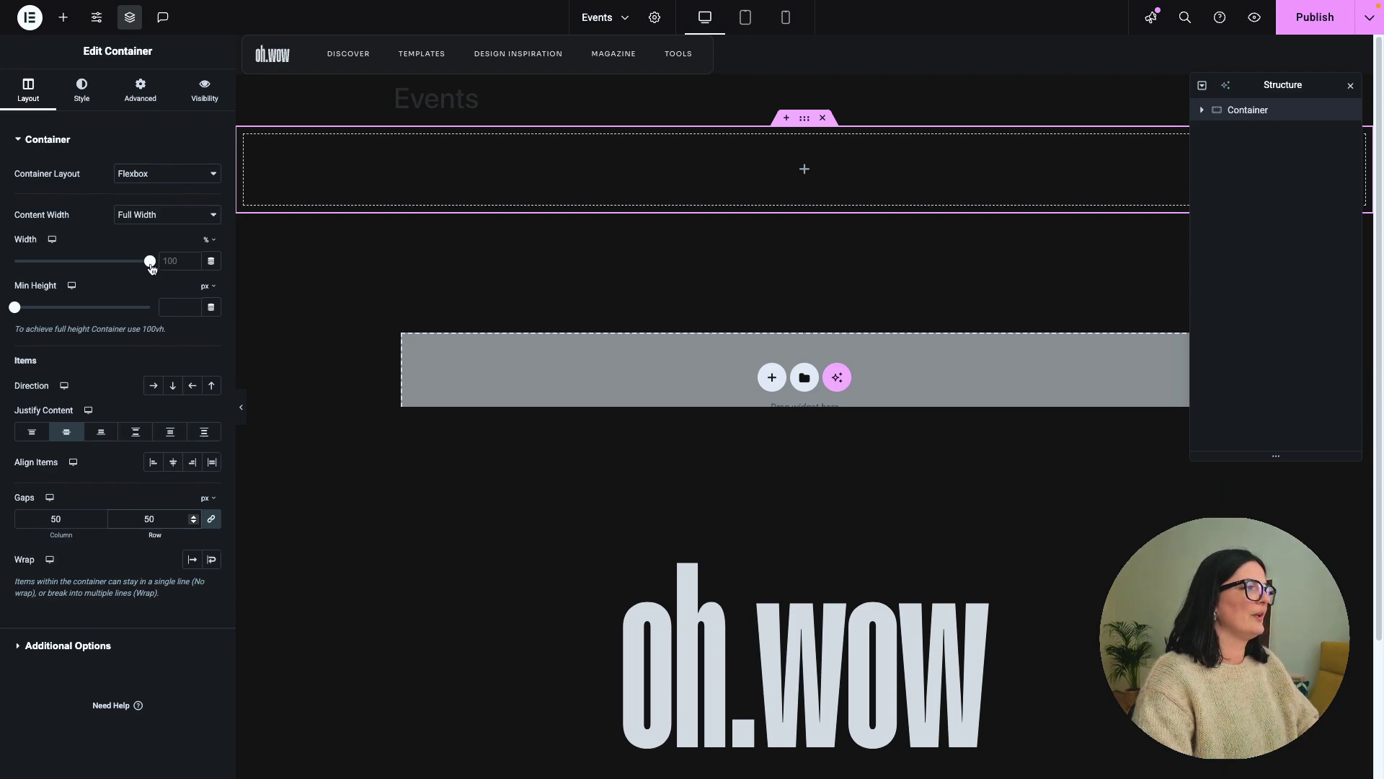
{"action": "left_click_drag", "start_coordinate": [150, 269], "coordinate": [130, 264]}
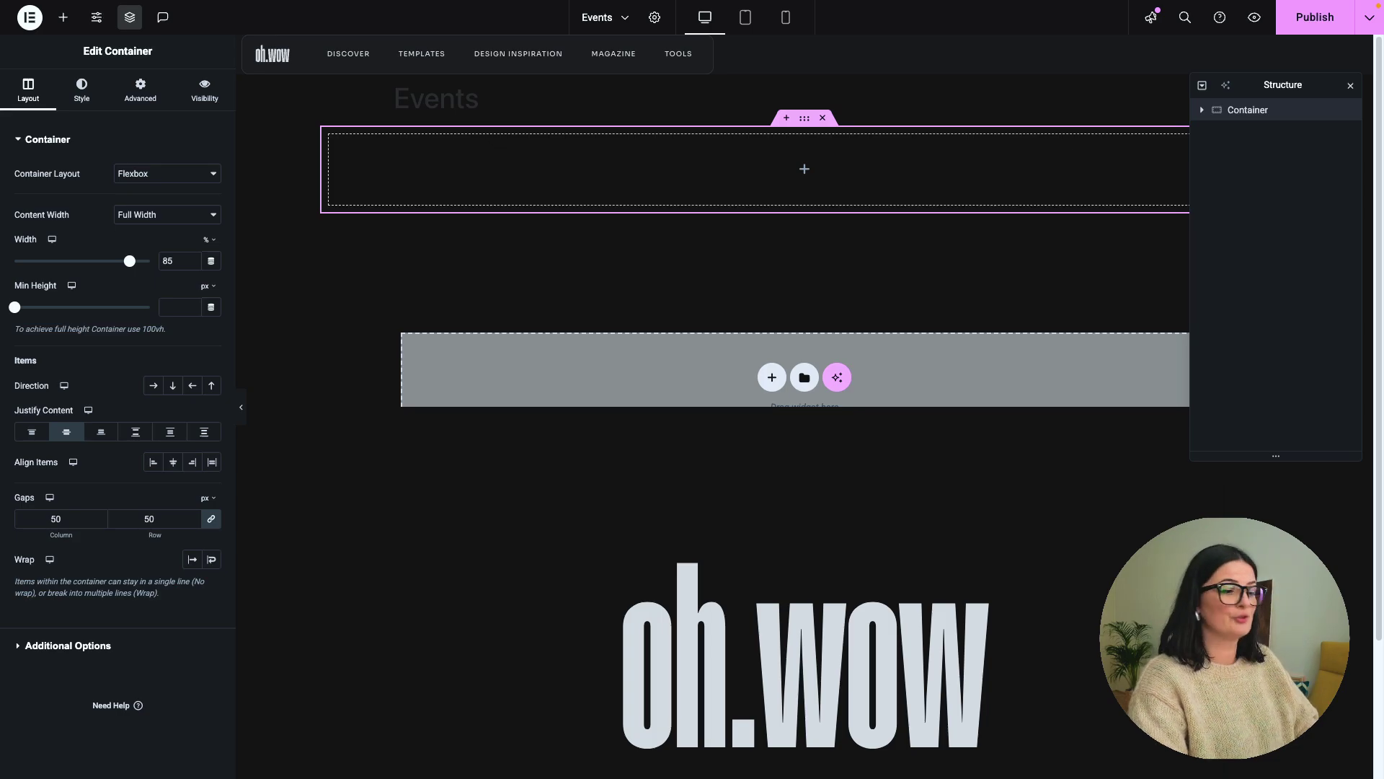
- Paste the copied "Upcoming events" heading from the other site into the container
{"action": "right_click", "coordinate": [808, 185]}
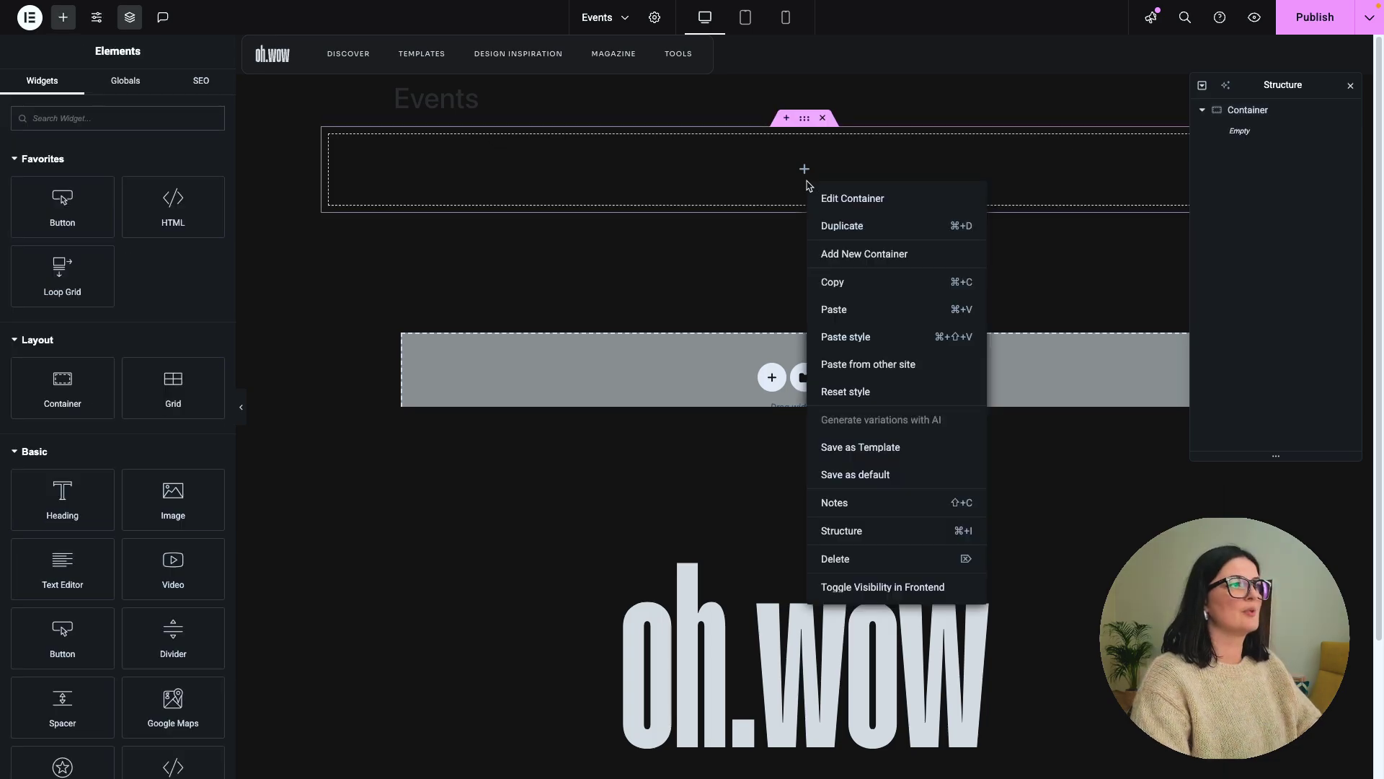
{"action": "left_click", "coordinate": [829, 364]}
{"action": "key", "text": "super+v"}
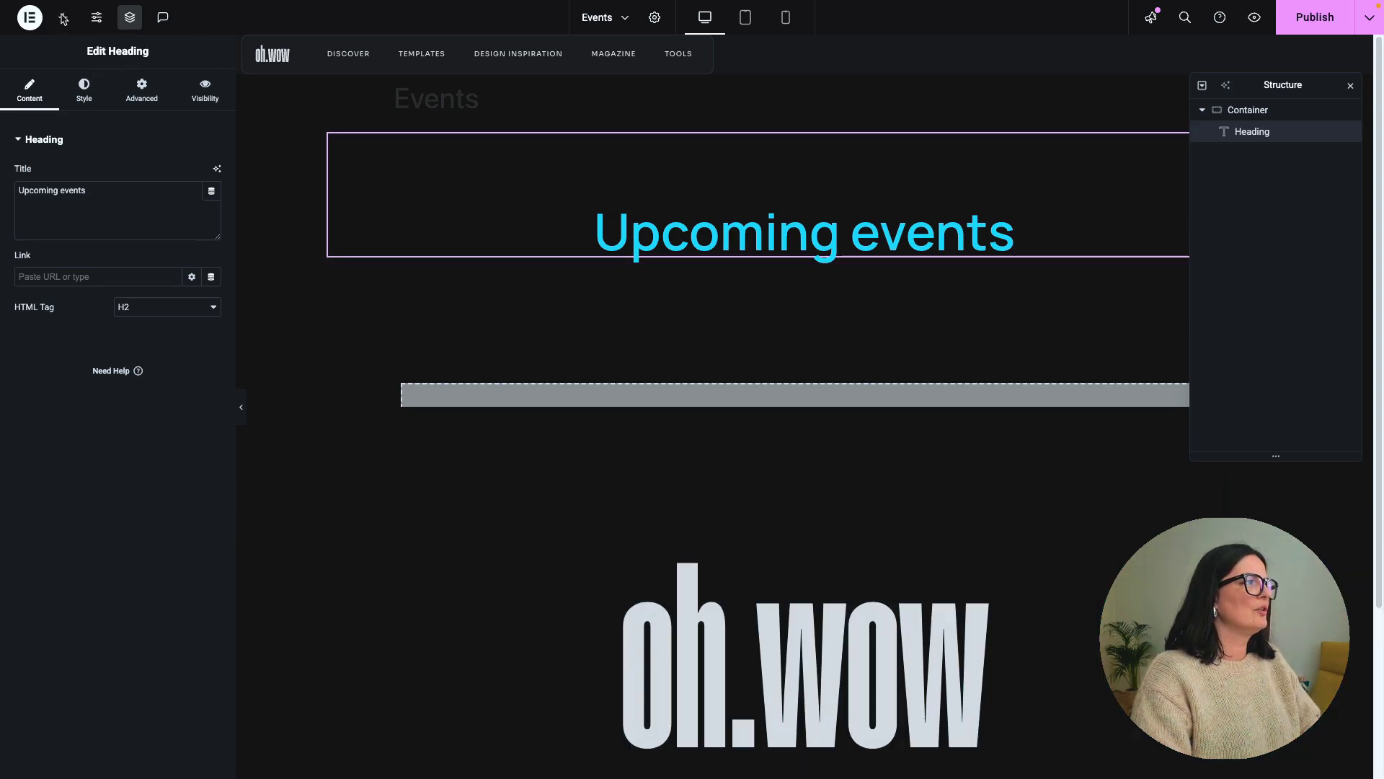
- Add a Dynamic Posts widget below the heading and review its skin options, keeping Grid
{"action": "left_click", "coordinate": [64, 17]}
{"action": "type", "text": "dyn"}
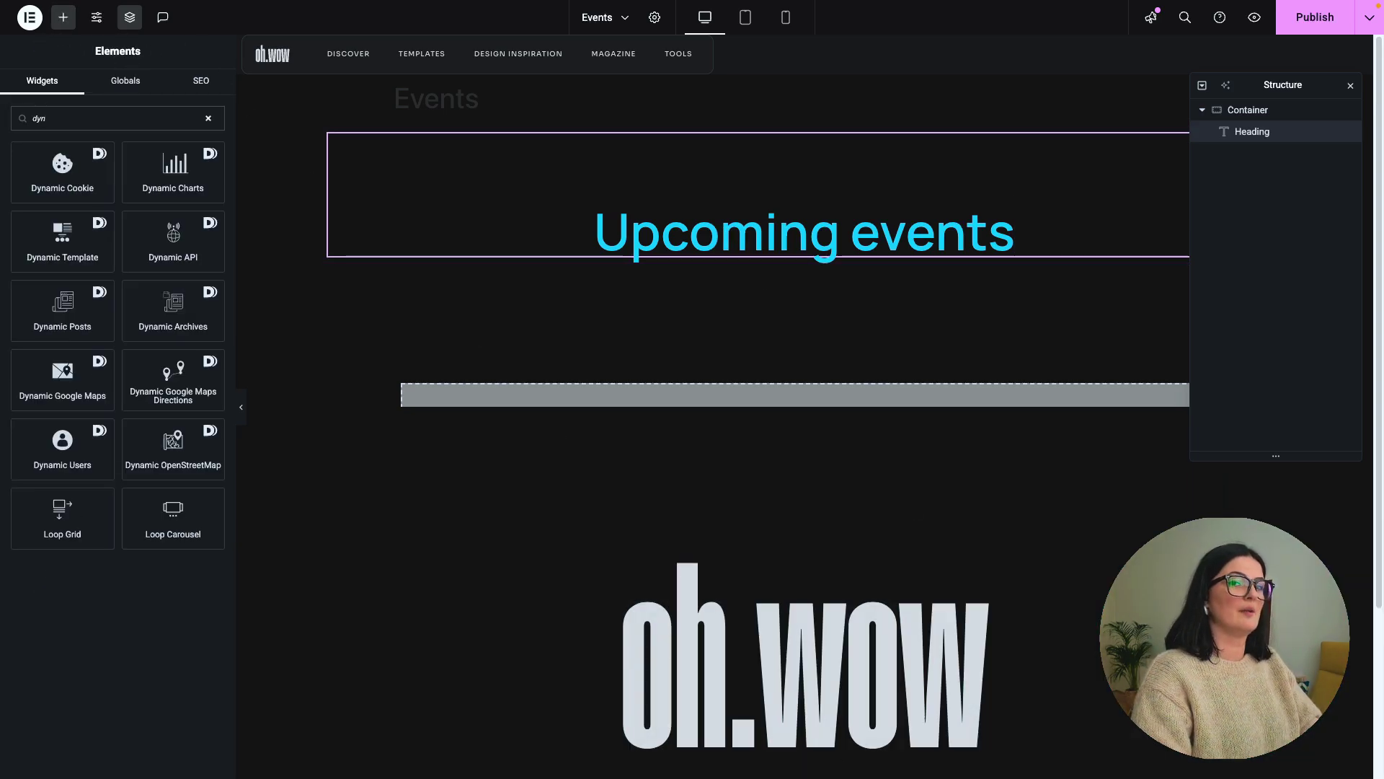
{"action": "left_click", "coordinate": [64, 303]}
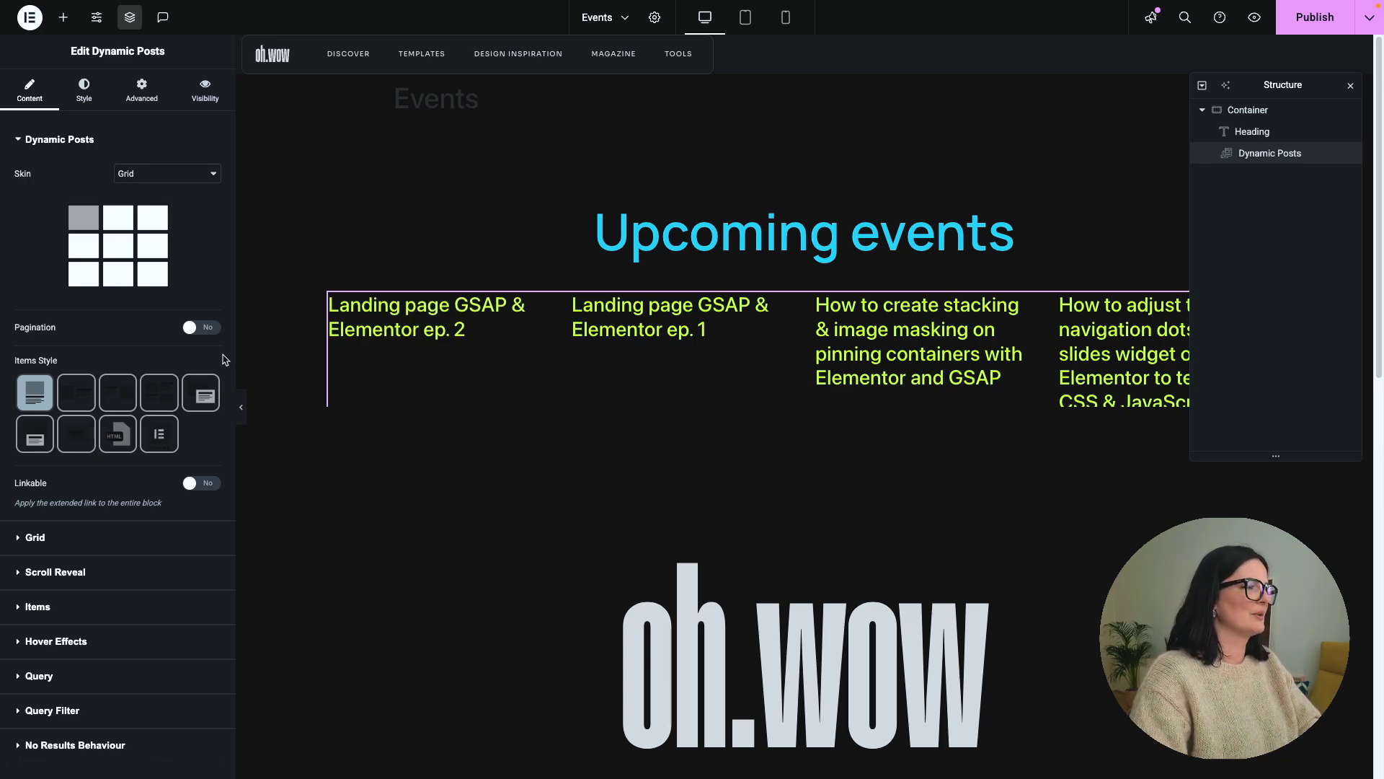
{"action": "left_click", "coordinate": [162, 173]}
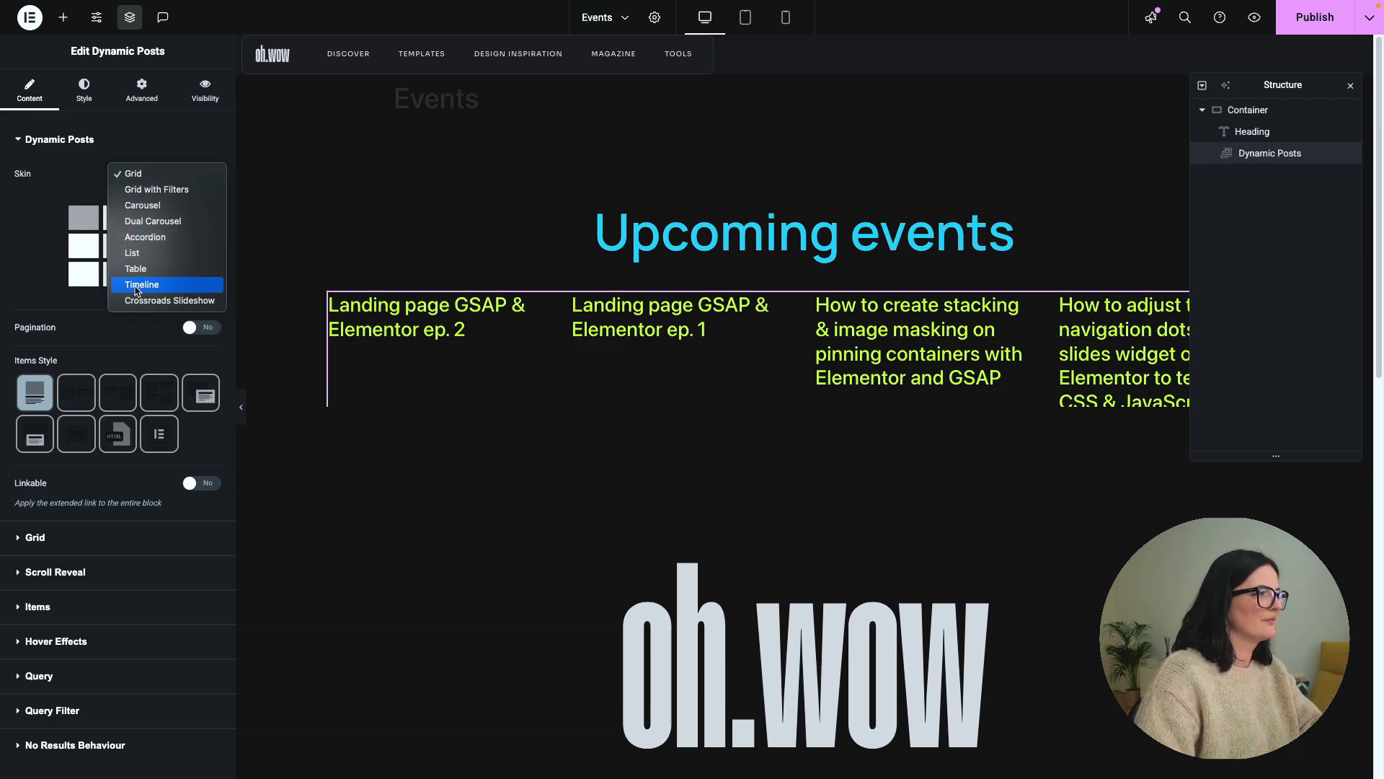
{"action": "left_click", "coordinate": [128, 153]}
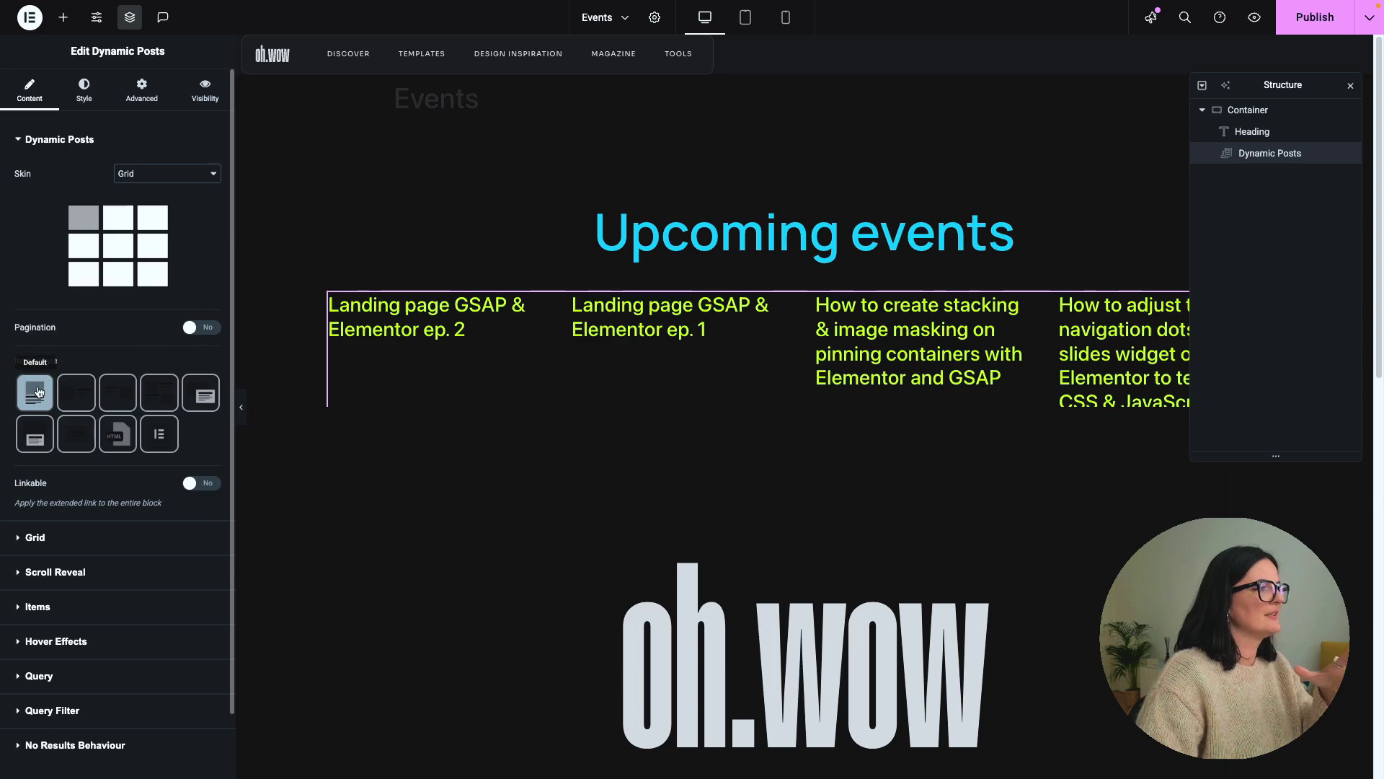
- Set the Dynamic Posts items style to Template and choose the "events single post" template
{"action": "left_click", "coordinate": [152, 442]}
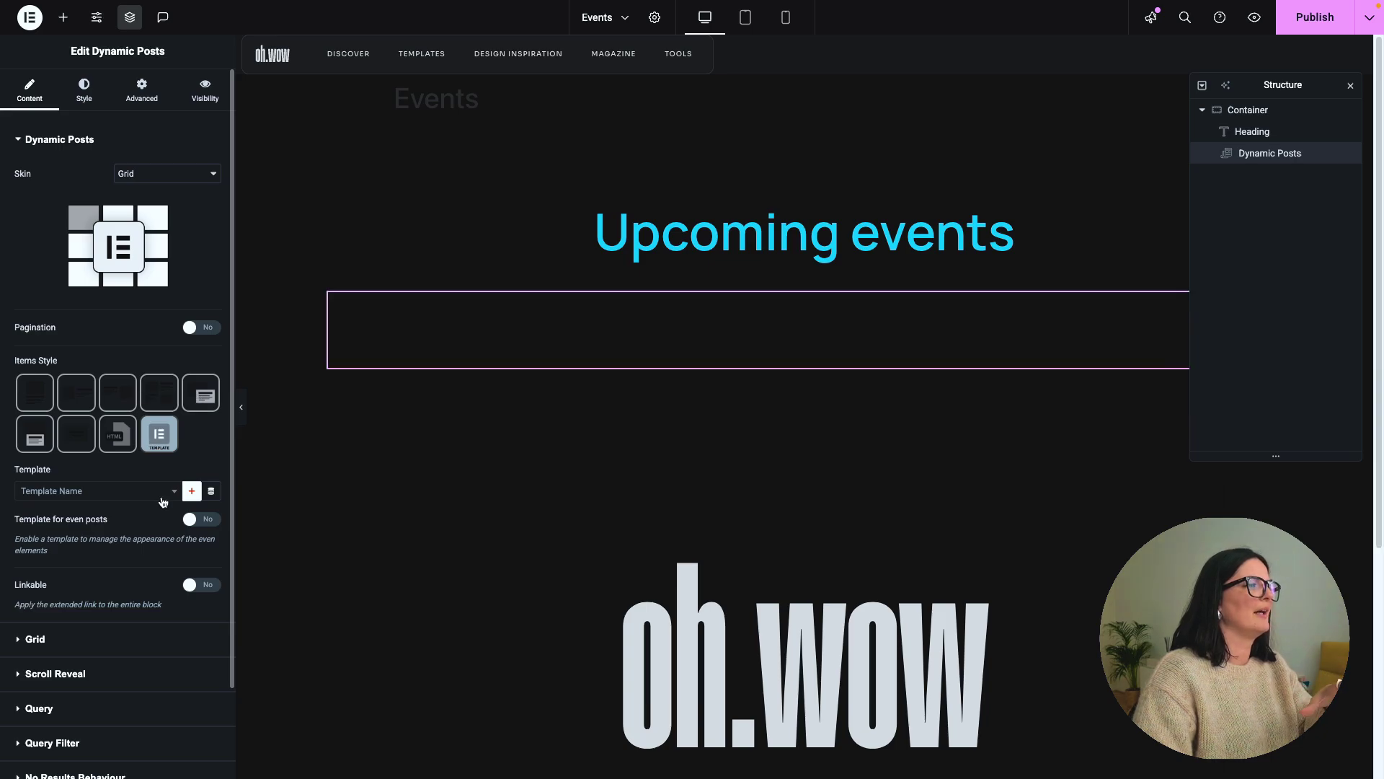
{"action": "left_click", "coordinate": [112, 493]}
{"action": "type", "text": "event"}
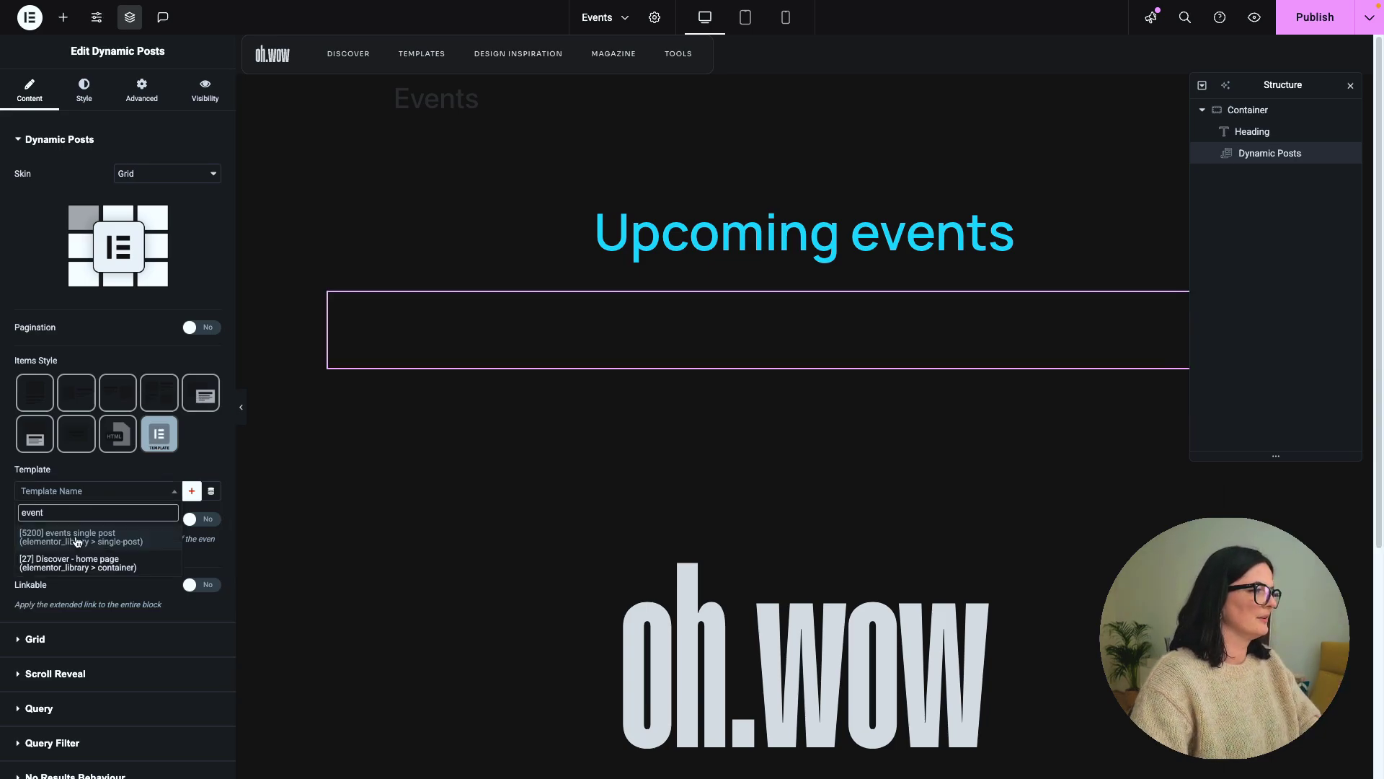
{"action": "left_click", "coordinate": [77, 537]}
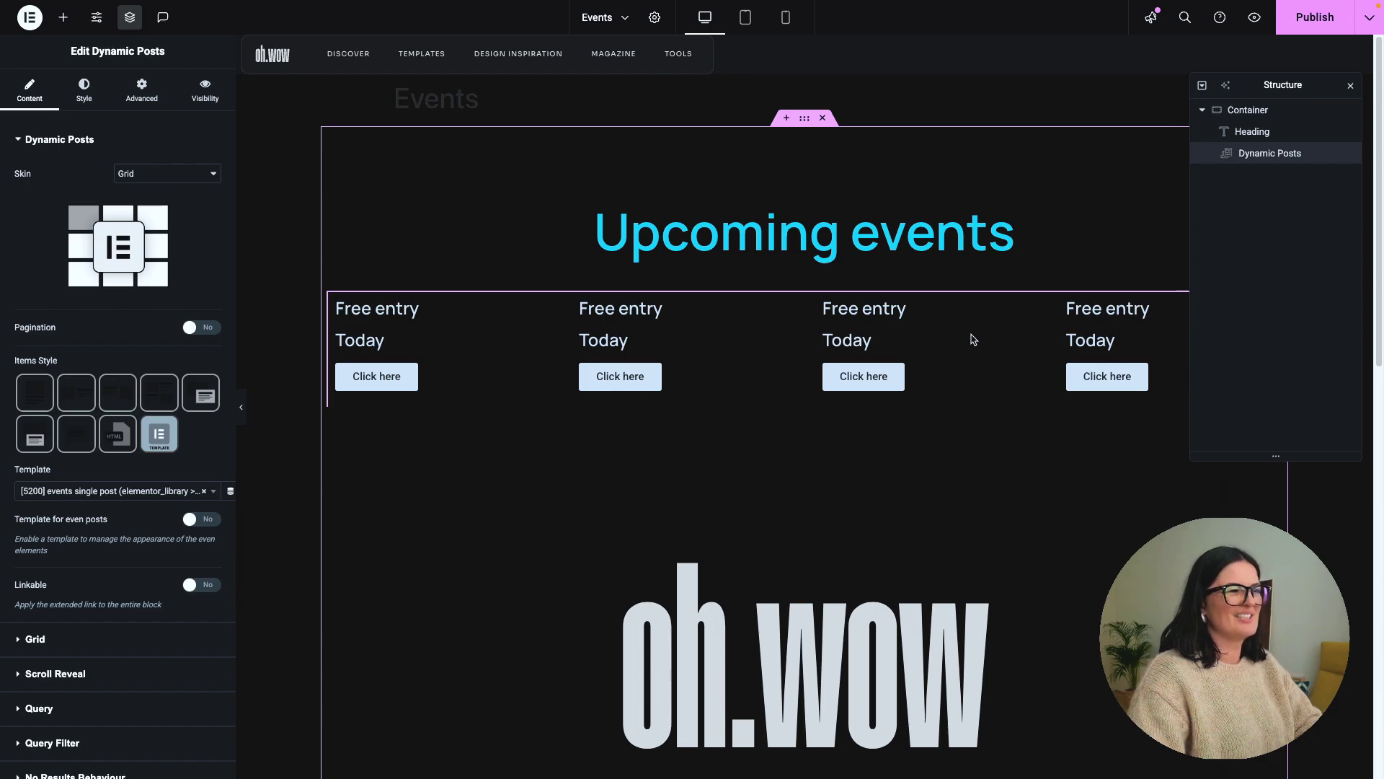
- Enable pagination with infinite scroll for the Dynamic Posts widget, and set its grid to 3 columns with heights matched by row
{"action": "left_click", "coordinate": [202, 329]}
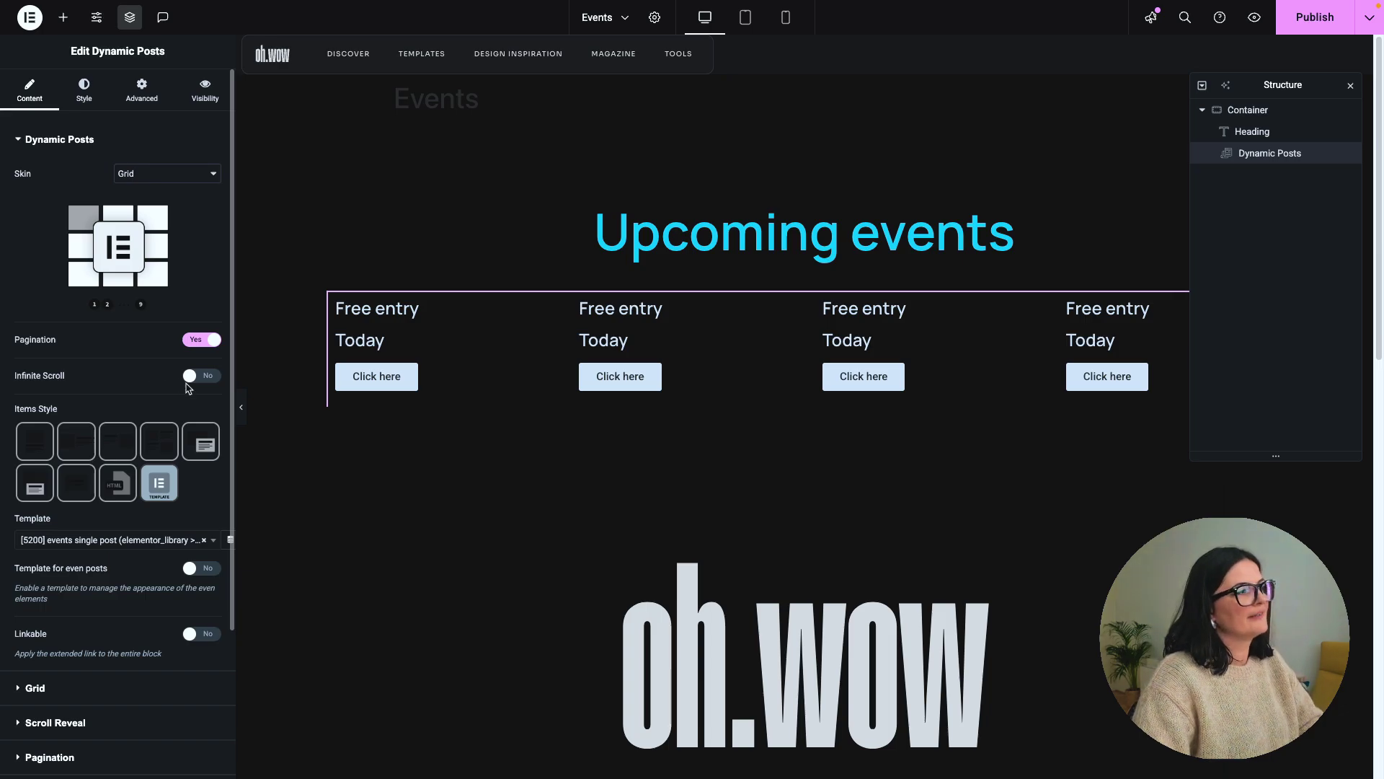
{"action": "left_click", "coordinate": [191, 381]}
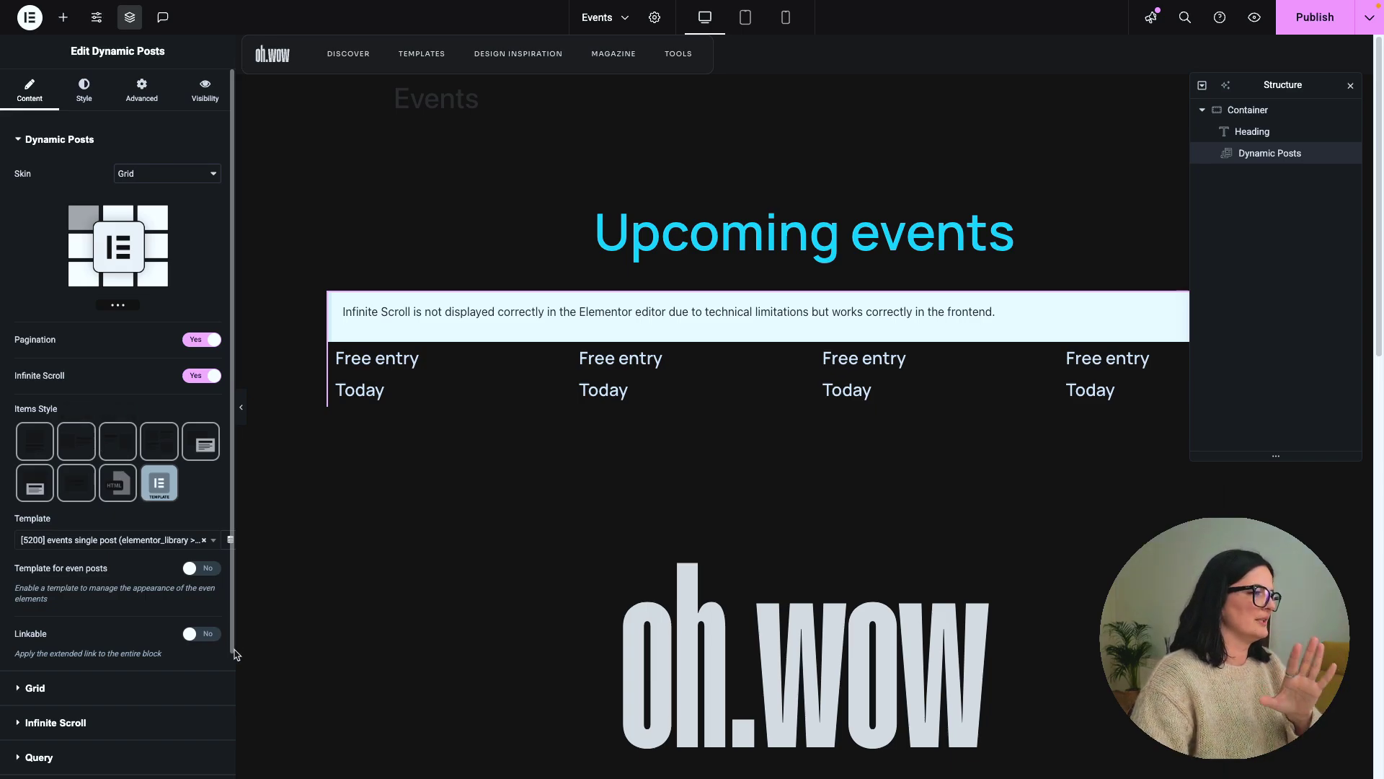
{"action": "scroll", "coordinate": [70, 630], "scroll_direction": "down", "scroll_amount": 1}
{"action": "left_click", "coordinate": [35, 620]}
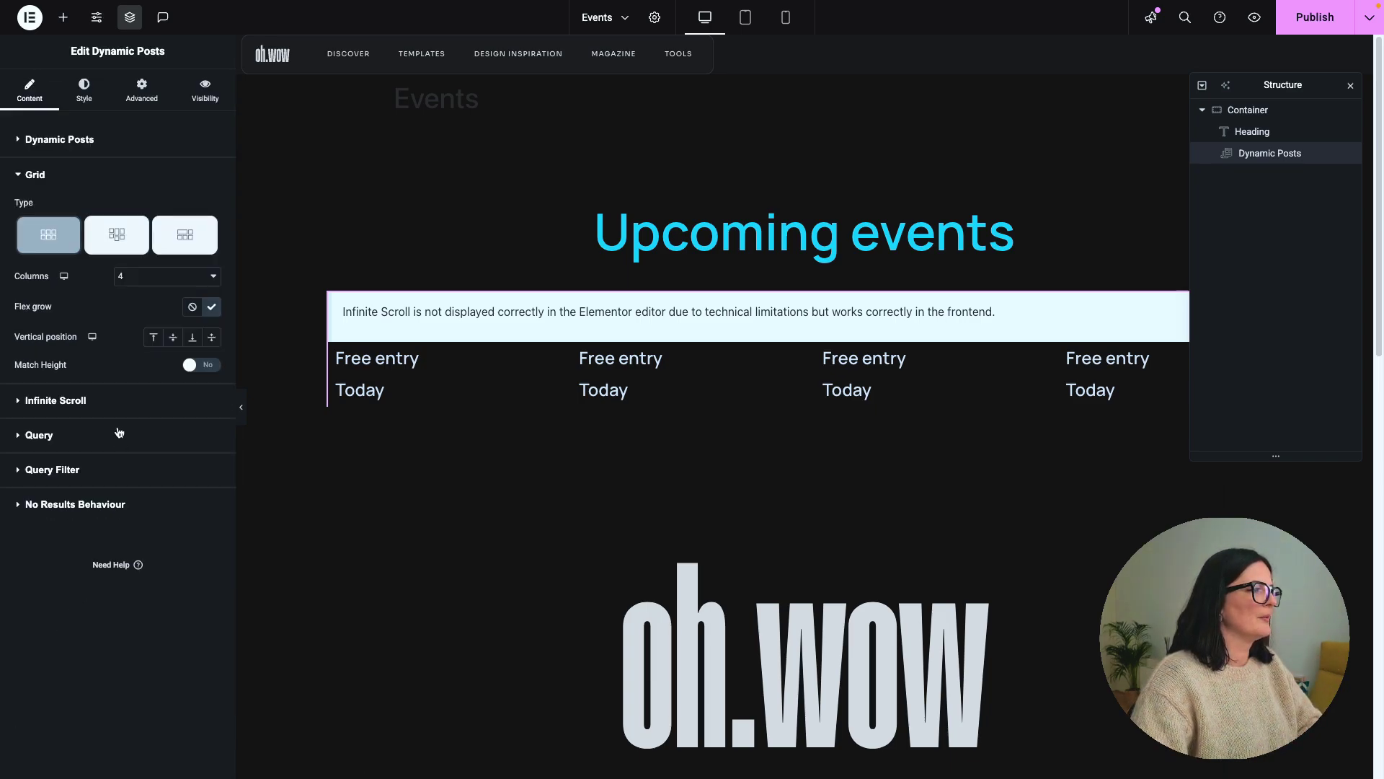
{"action": "left_click", "coordinate": [142, 280]}
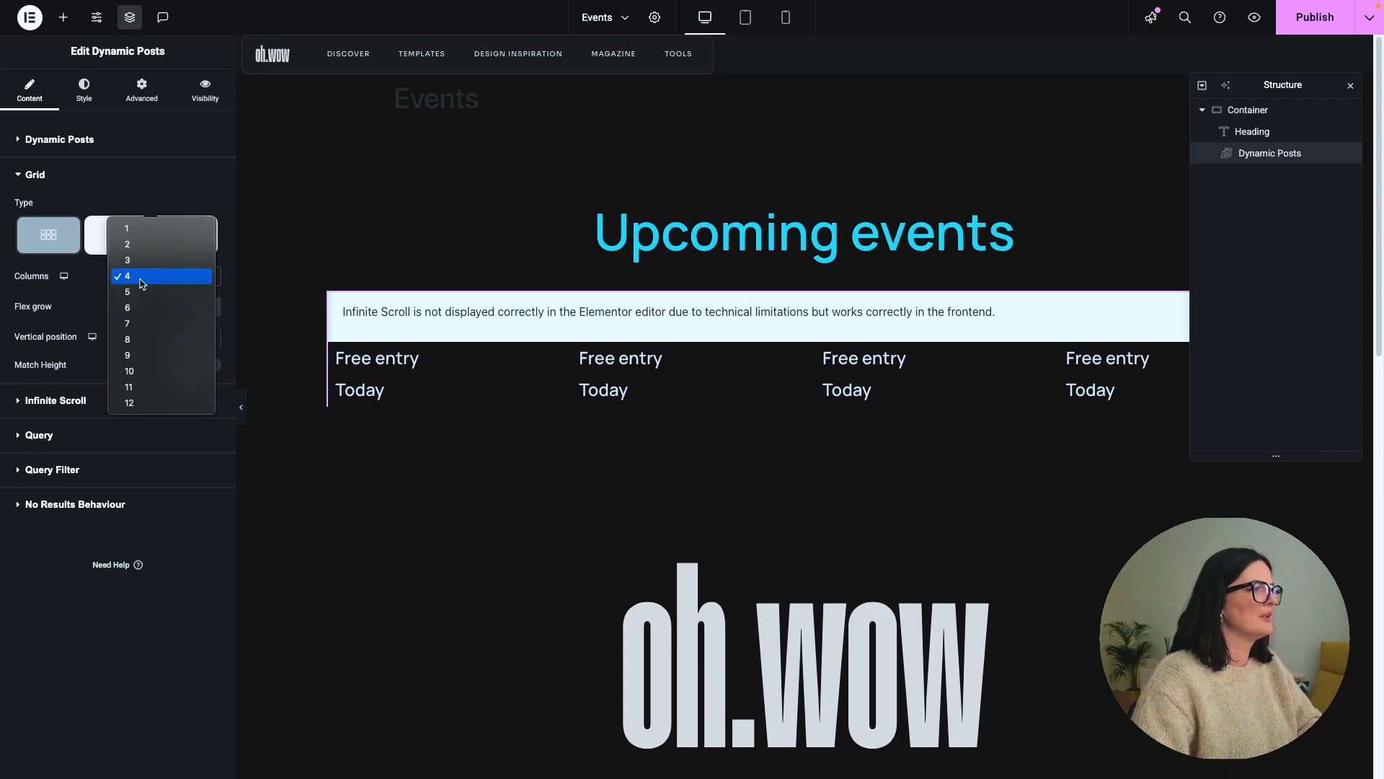
{"action": "left_click", "coordinate": [134, 260]}
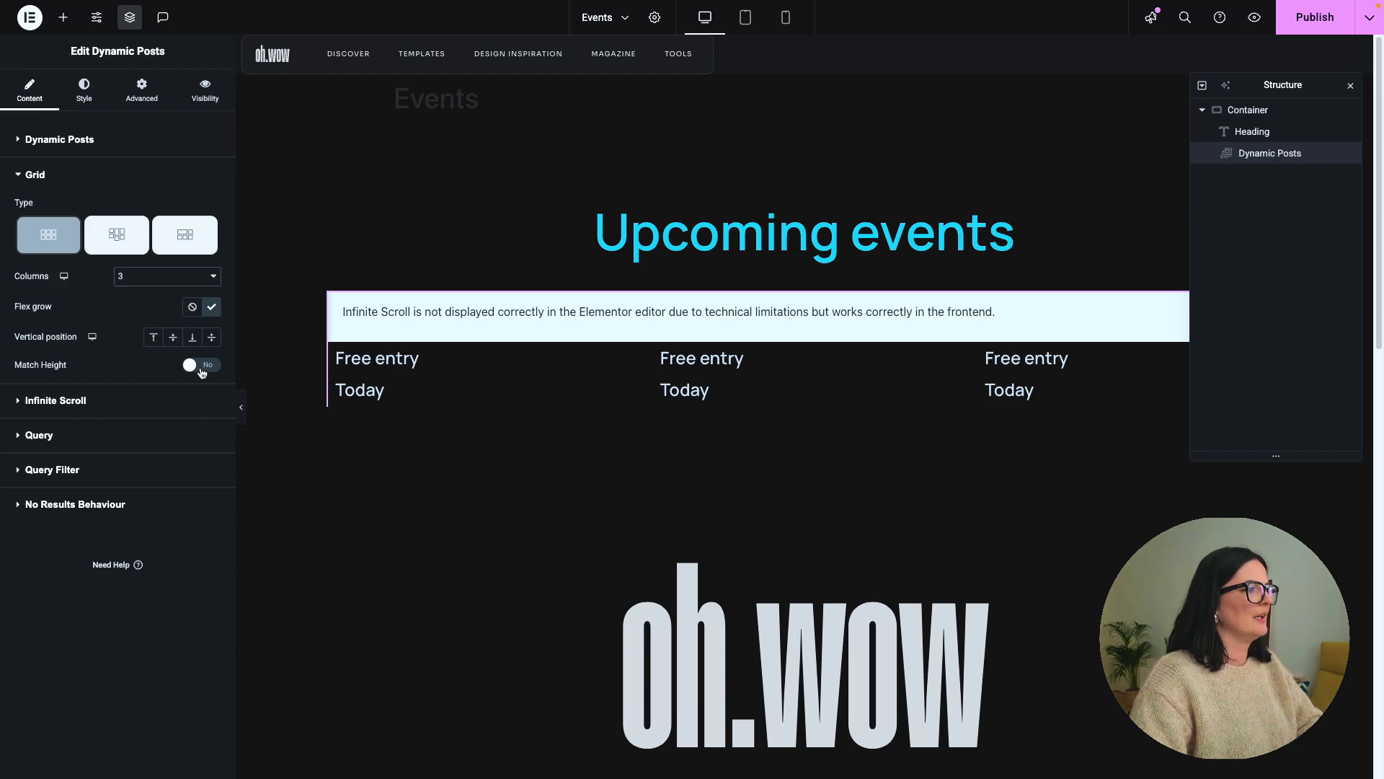
{"action": "left_click", "coordinate": [201, 366]}
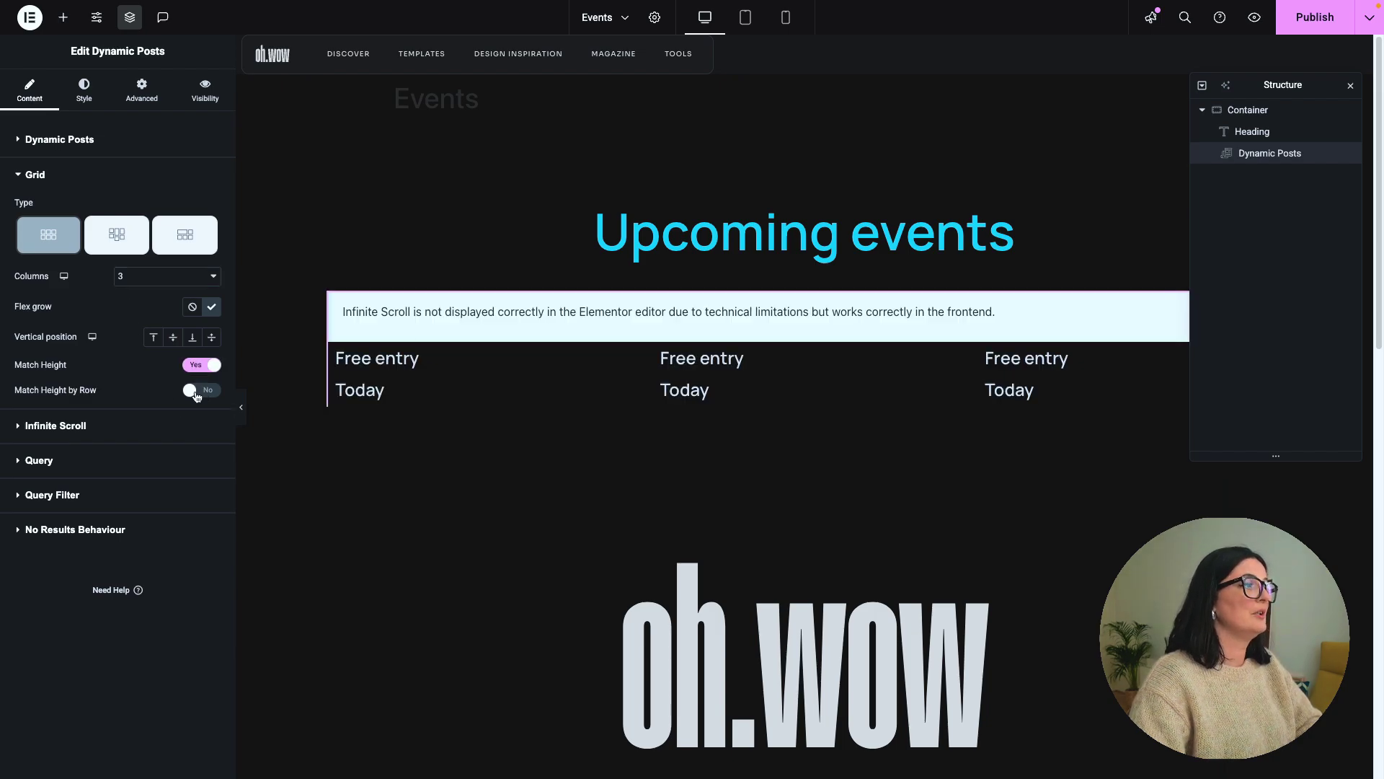
{"action": "left_click", "coordinate": [197, 393]}
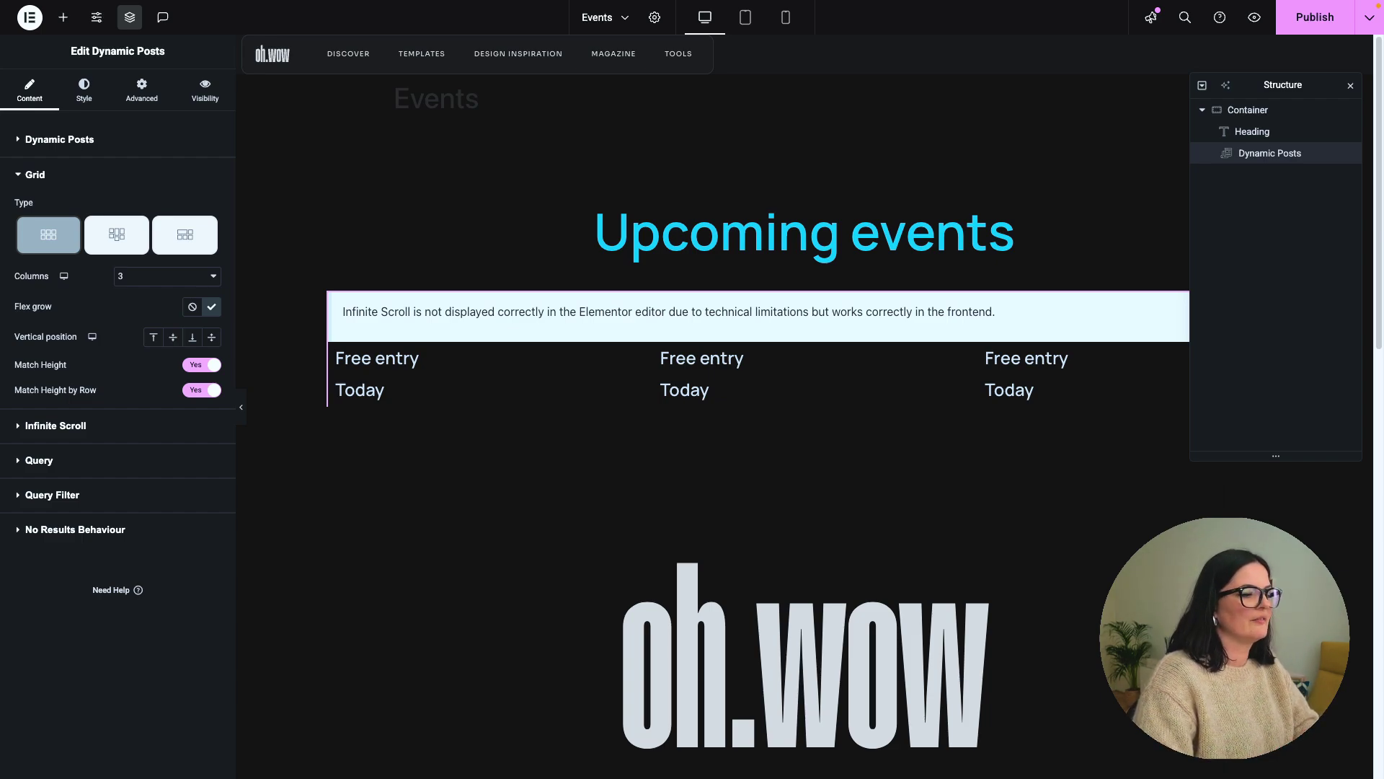
- Review the infinite scroll trigger options and set the trigger to On Click Button
{"action": "left_click", "coordinate": [55, 426]}
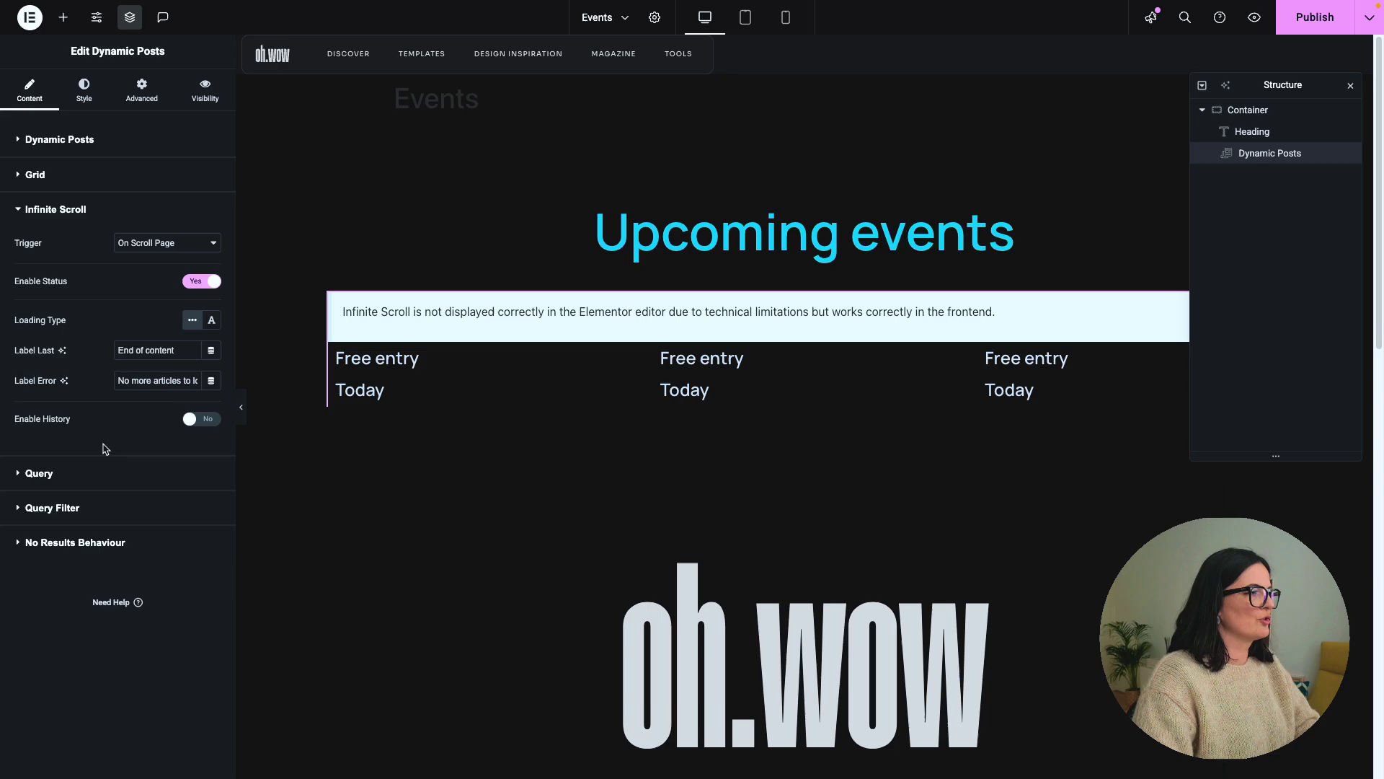
{"action": "left_click", "coordinate": [129, 249]}
{"action": "left_click", "coordinate": [133, 261]}
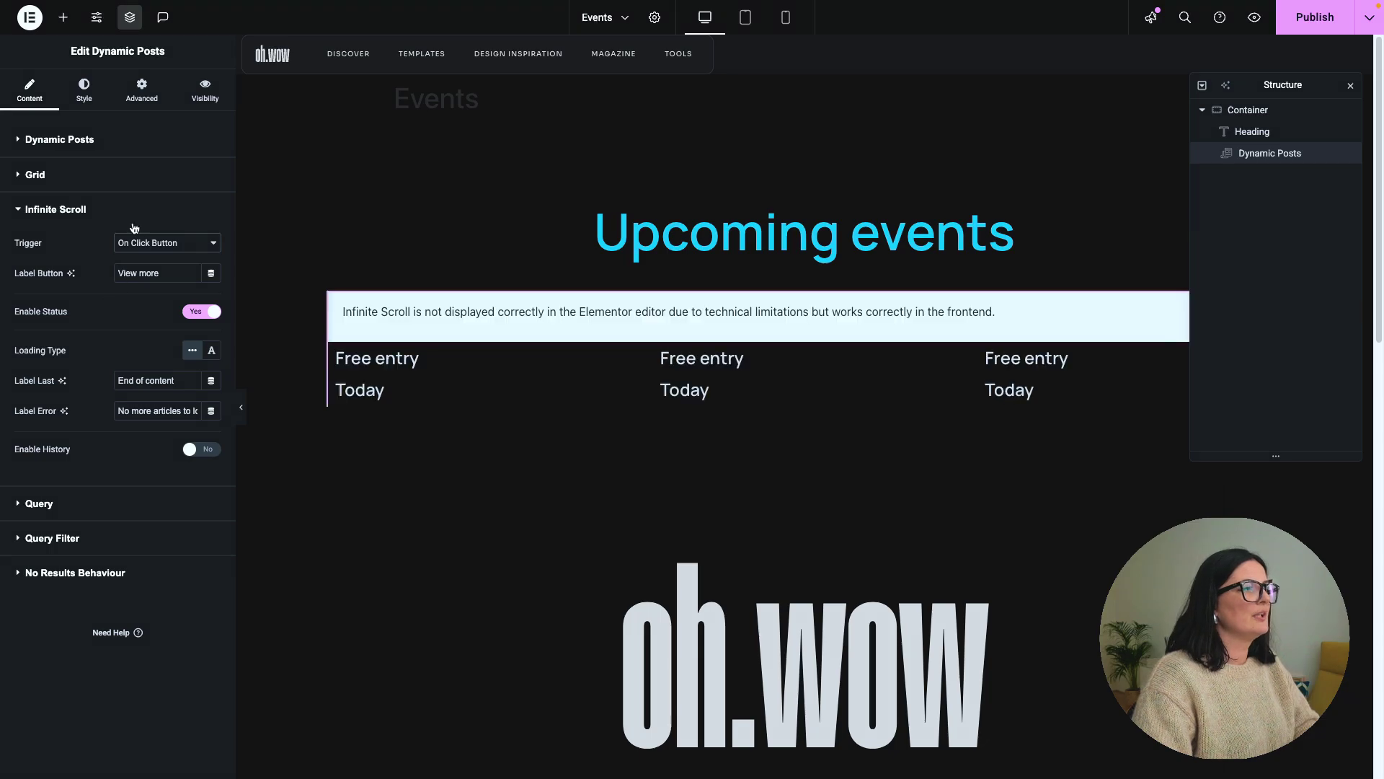
{"action": "left_click", "coordinate": [134, 245]}
{"action": "left_click", "coordinate": [135, 224]}
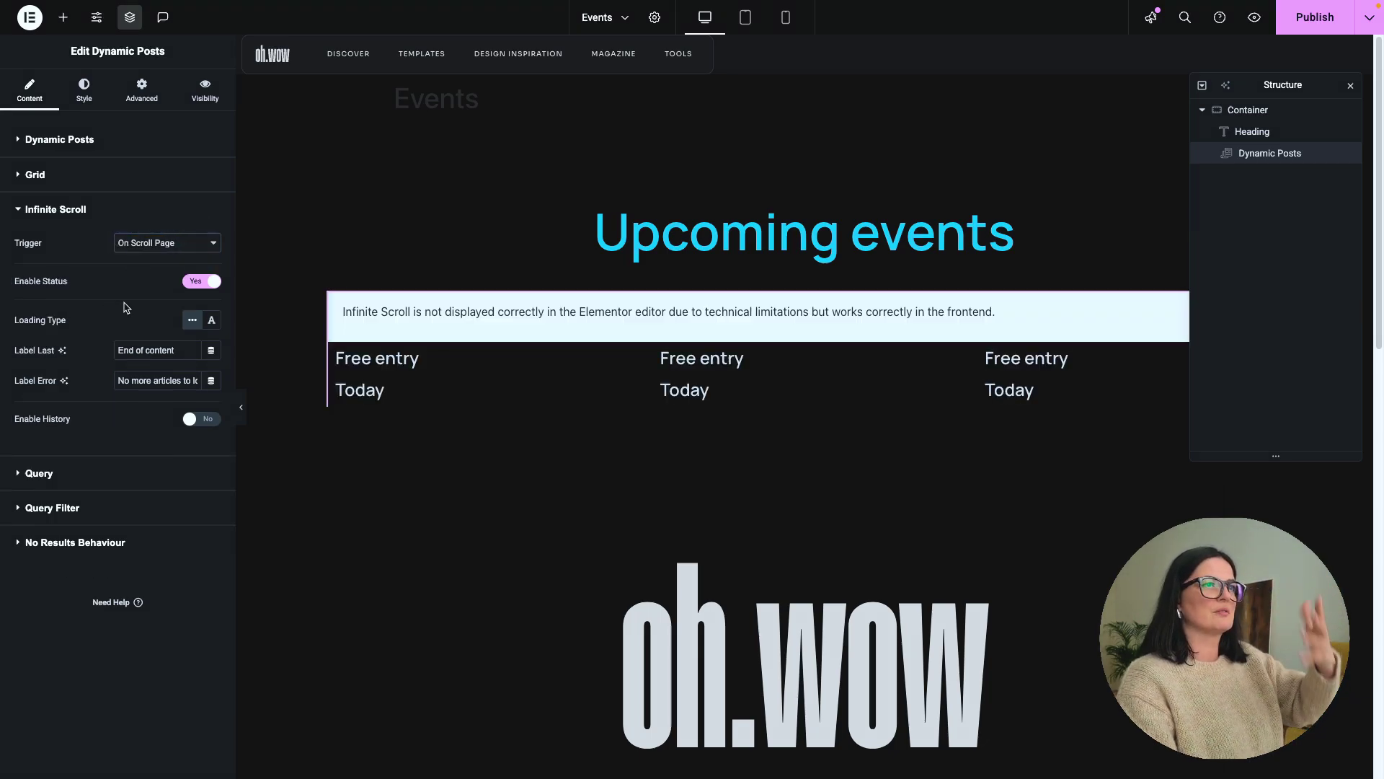
{"action": "left_click", "coordinate": [137, 246]}
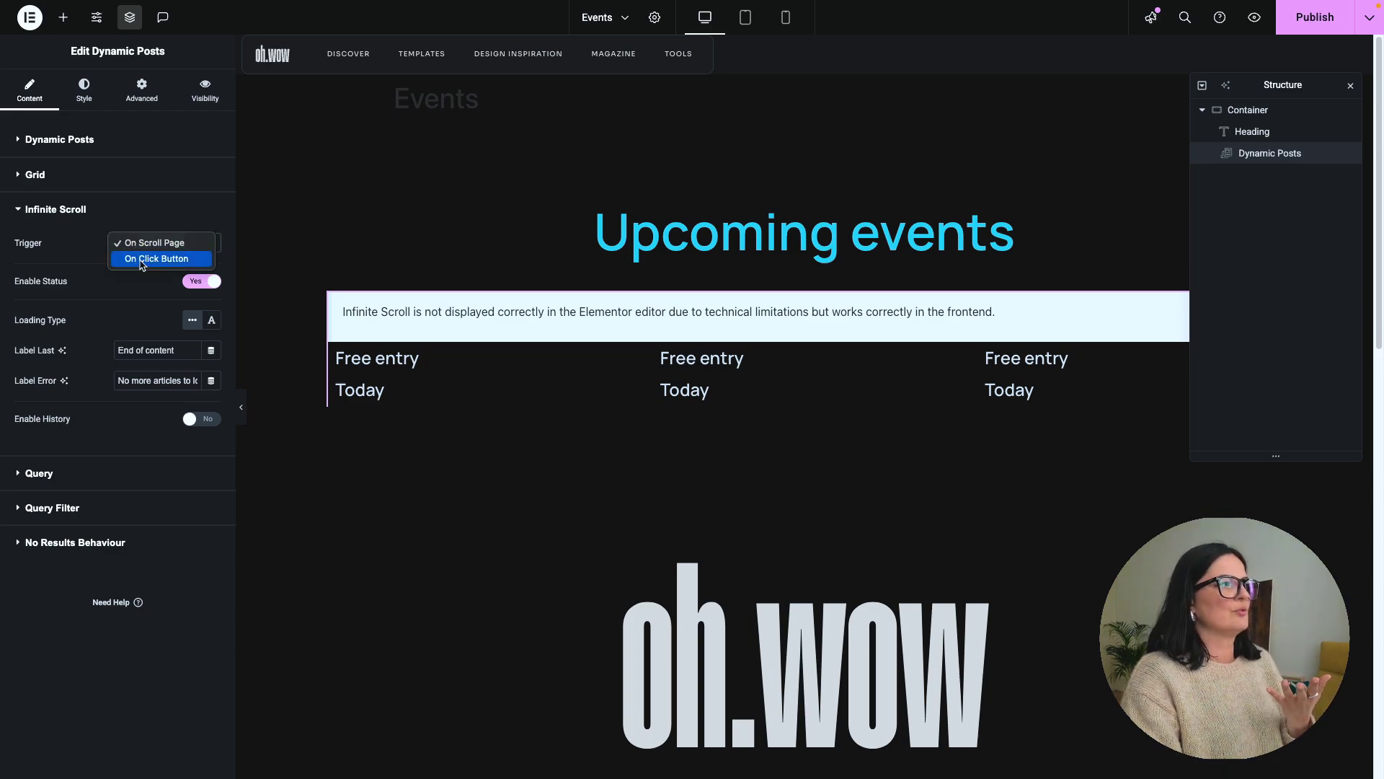
{"action": "left_click", "coordinate": [139, 262]}
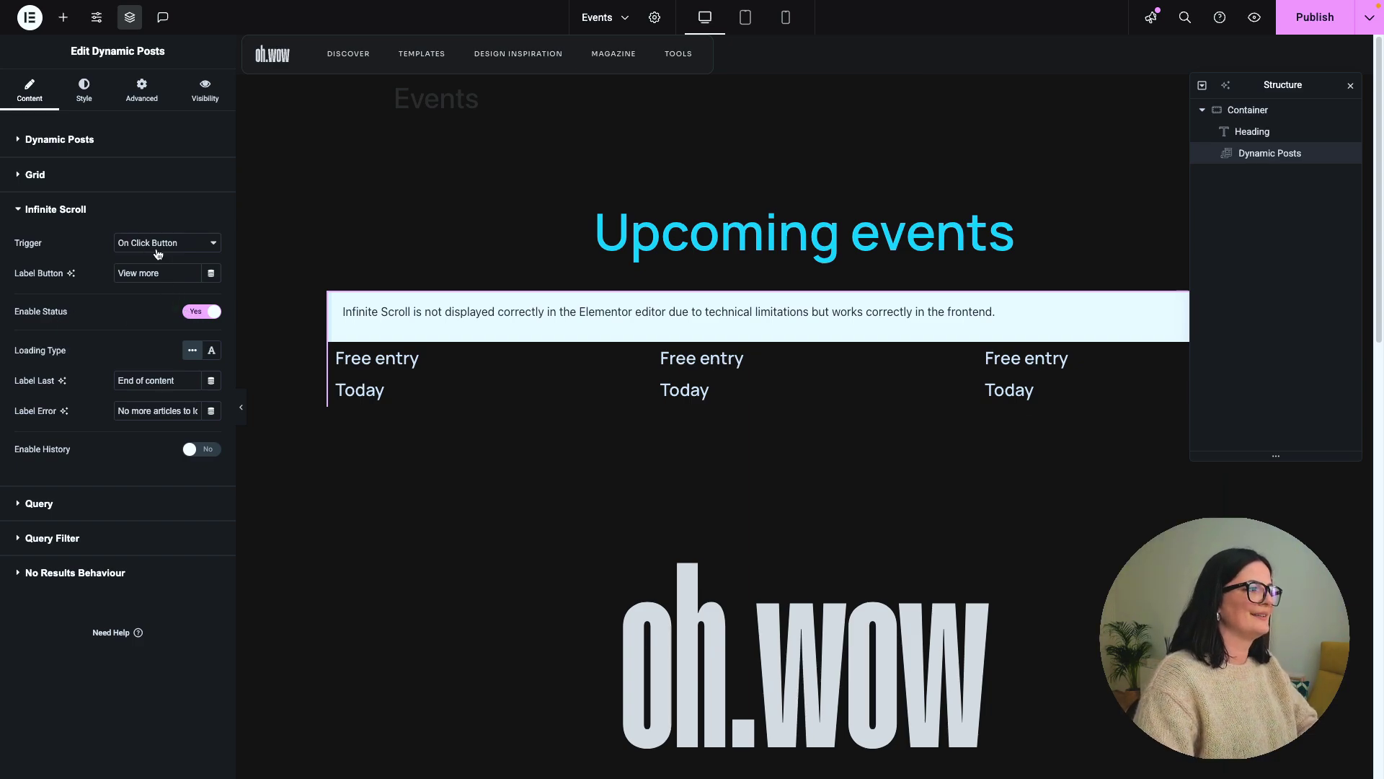
- Set the Dynamic Posts query's post type to Events and check the event cards in the preview
{"action": "left_click", "coordinate": [39, 504]}
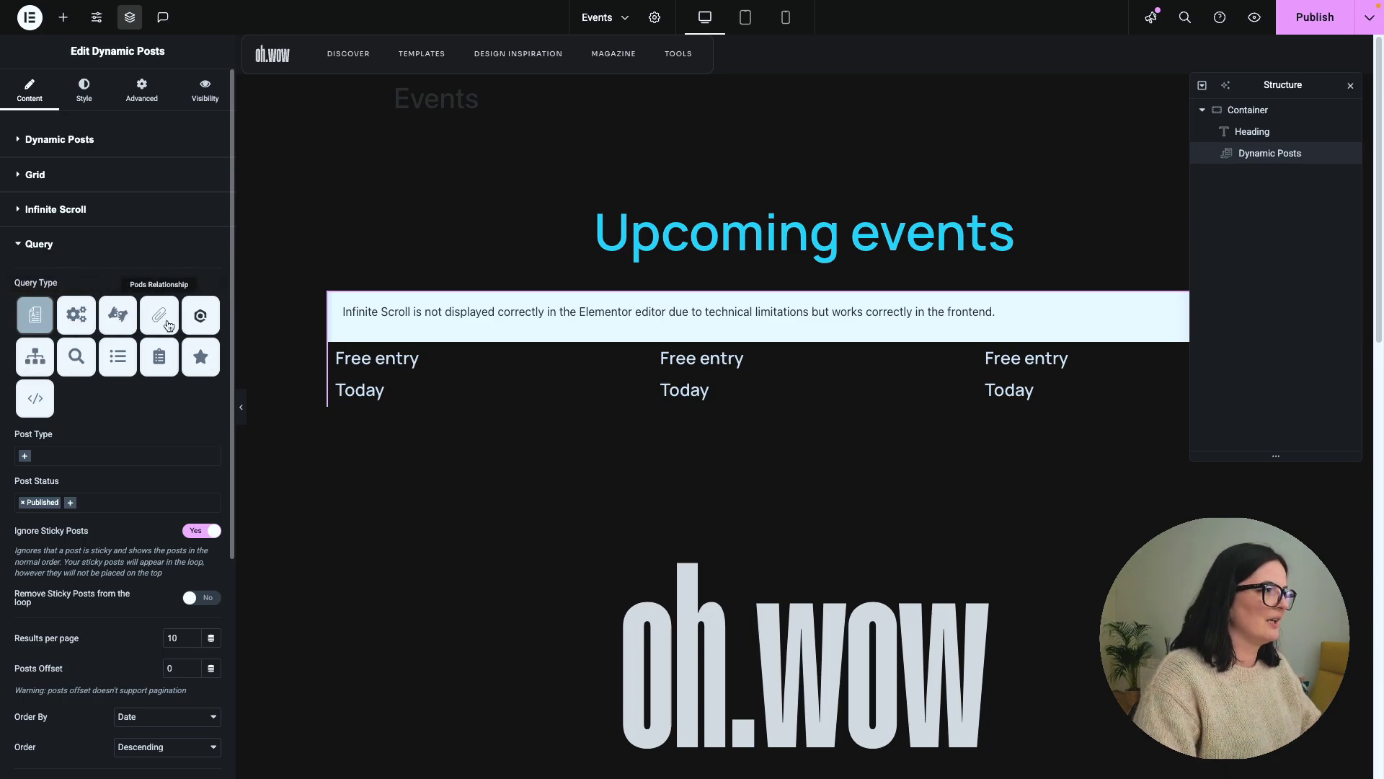
{"action": "left_click", "coordinate": [25, 458]}
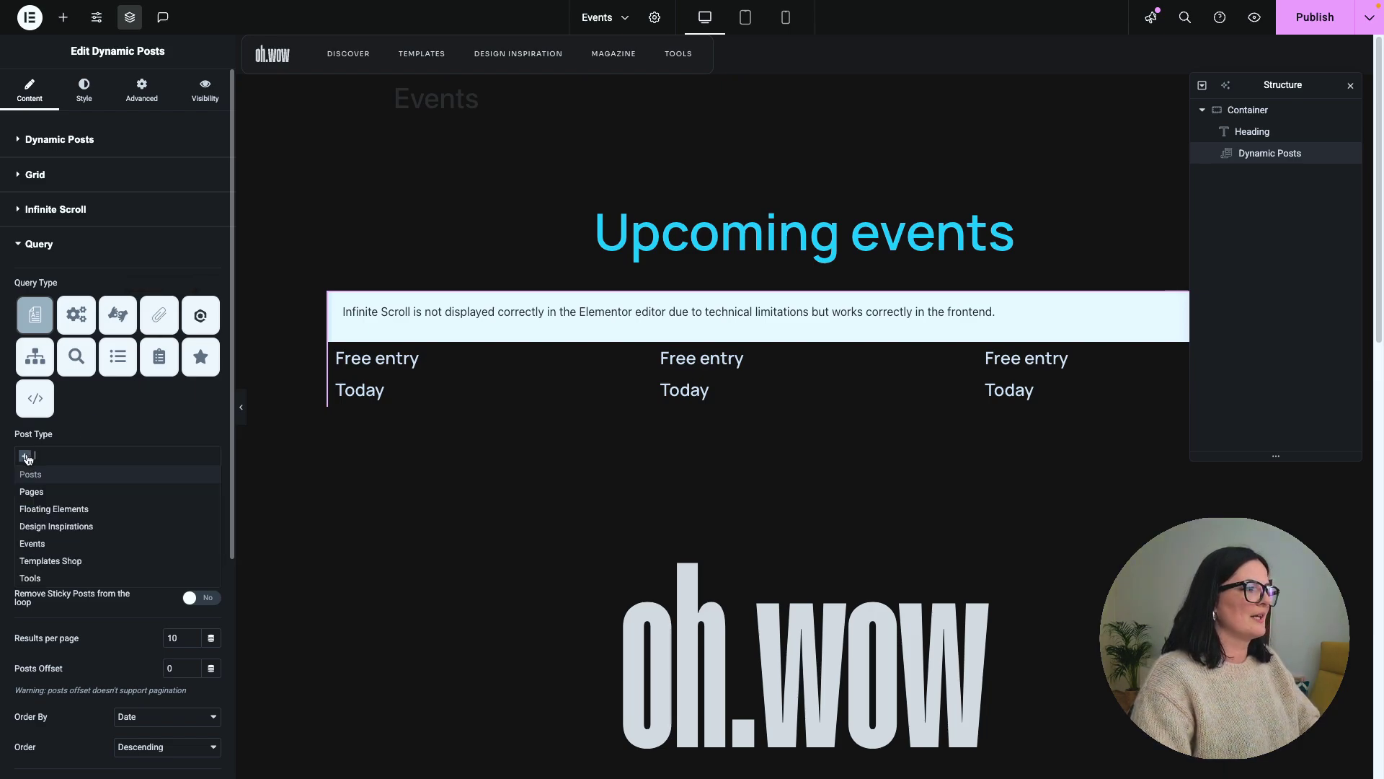
{"action": "left_click", "coordinate": [43, 546]}
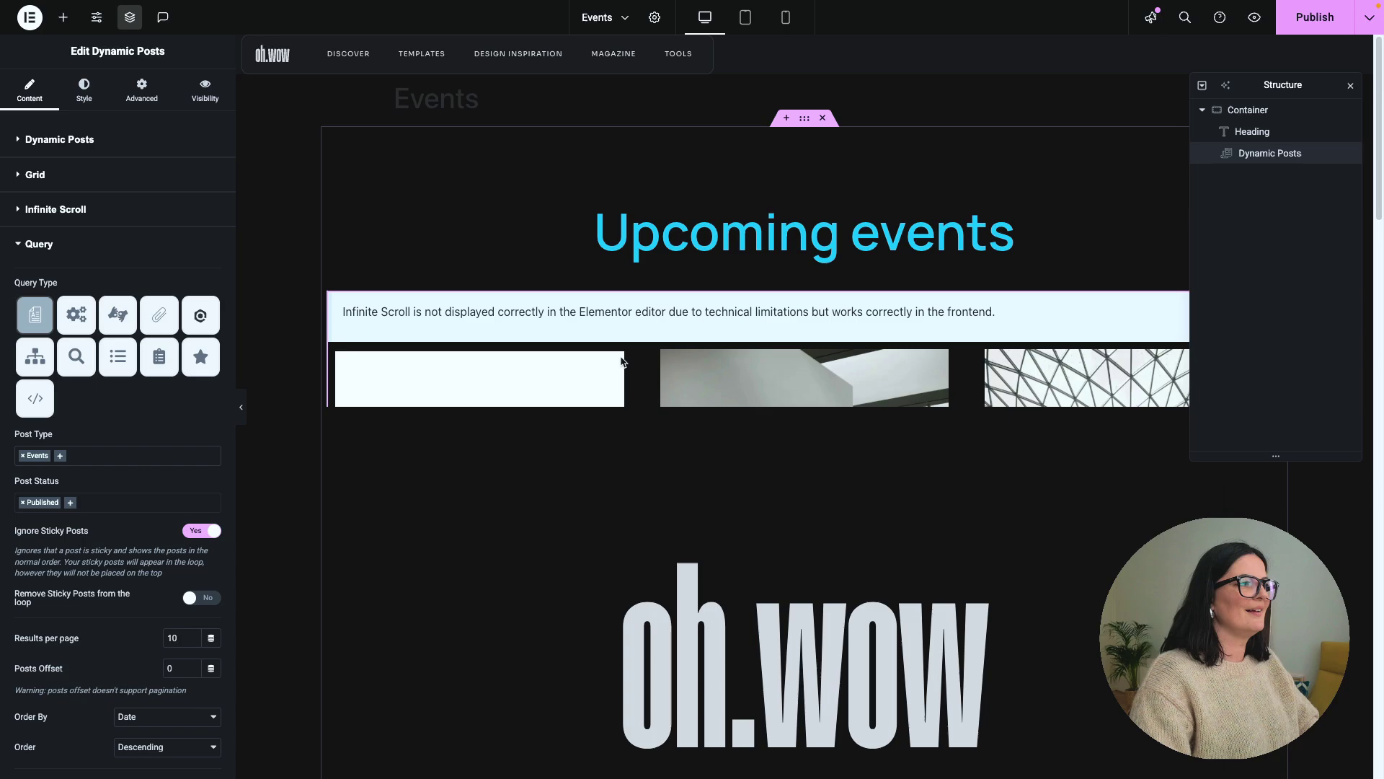
{"action": "scroll", "coordinate": [782, 388], "scroll_direction": "down", "scroll_amount": 1}
{"action": "scroll", "coordinate": [782, 388], "scroll_direction": "down", "scroll_amount": 5}
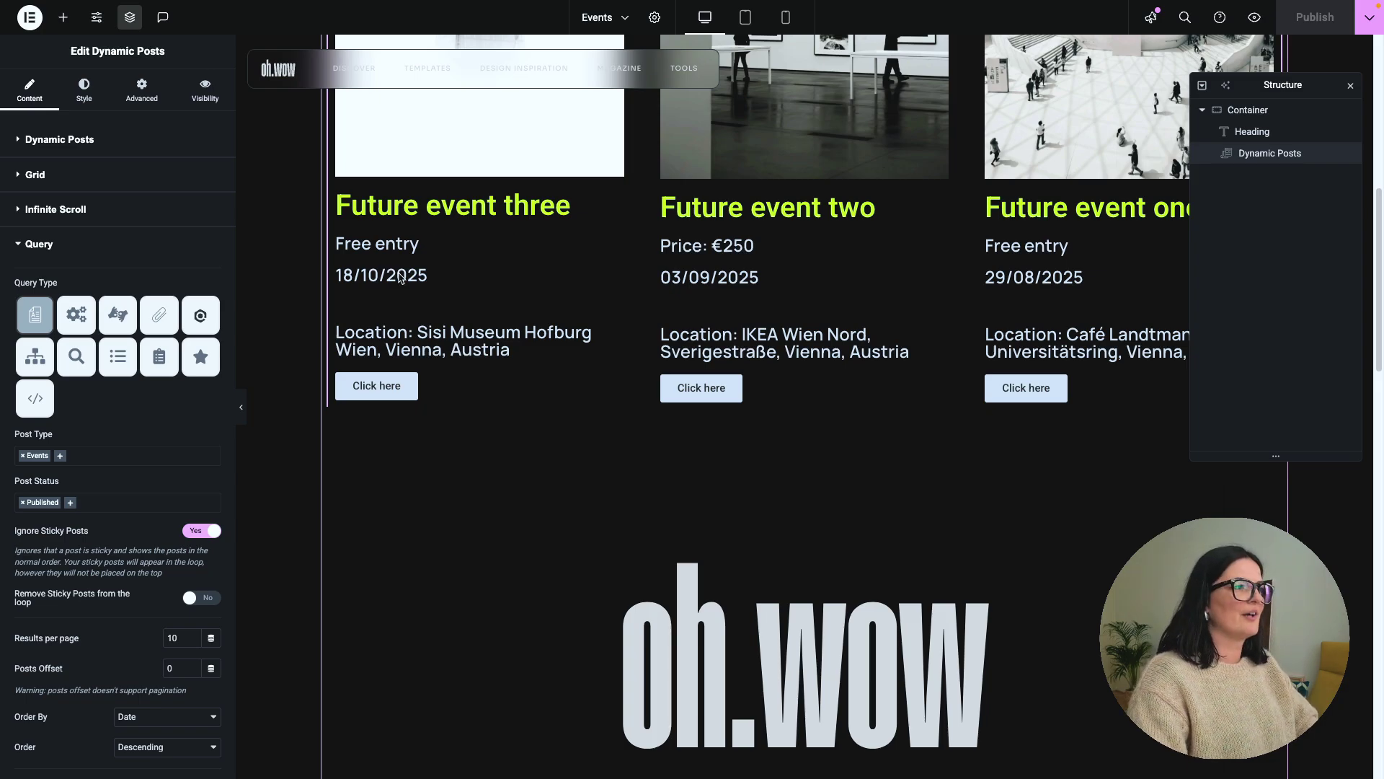
{"action": "scroll", "coordinate": [450, 346], "scroll_direction": "down", "scroll_amount": 1}
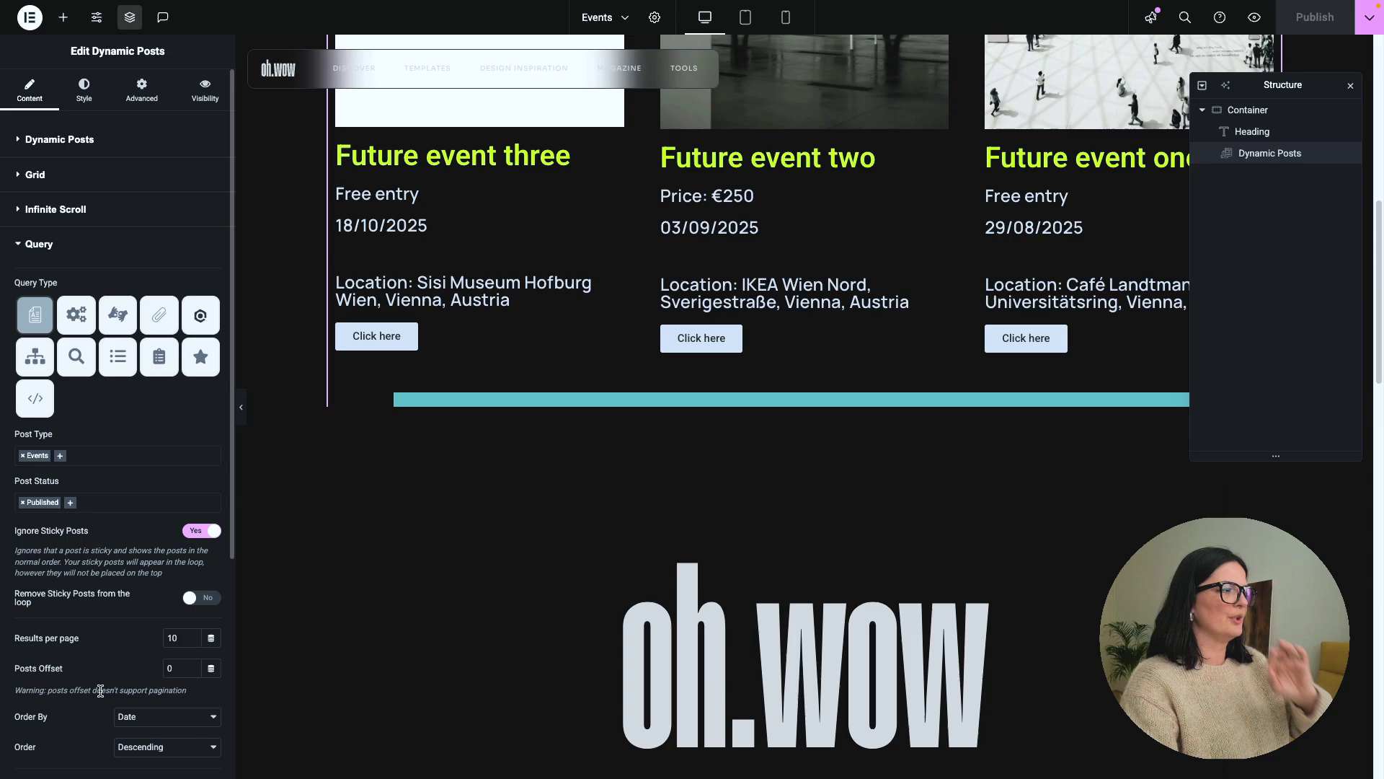
- Turn off ignoring sticky posts and forcing them to the top, and set the results per page to 3
{"action": "left_click", "coordinate": [188, 532]}
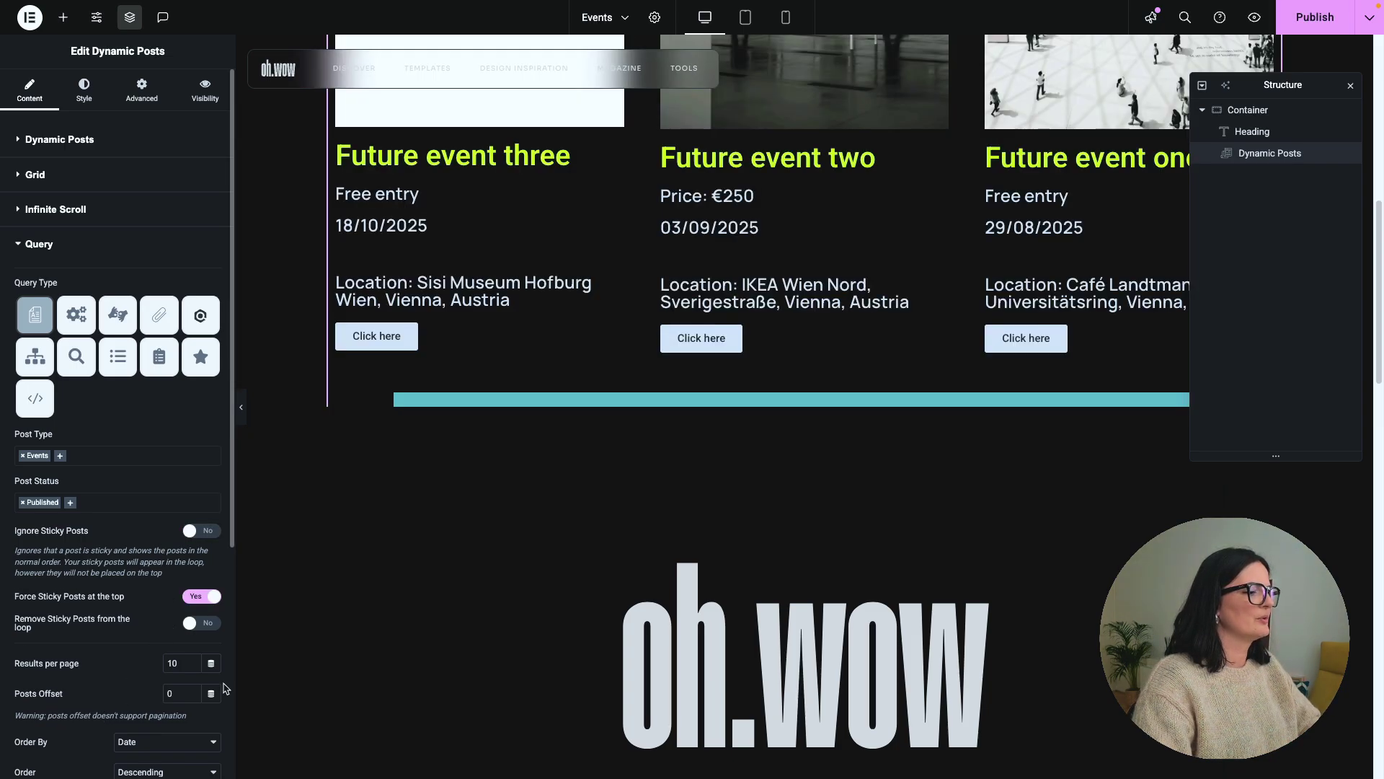
{"action": "left_click", "coordinate": [193, 597]}
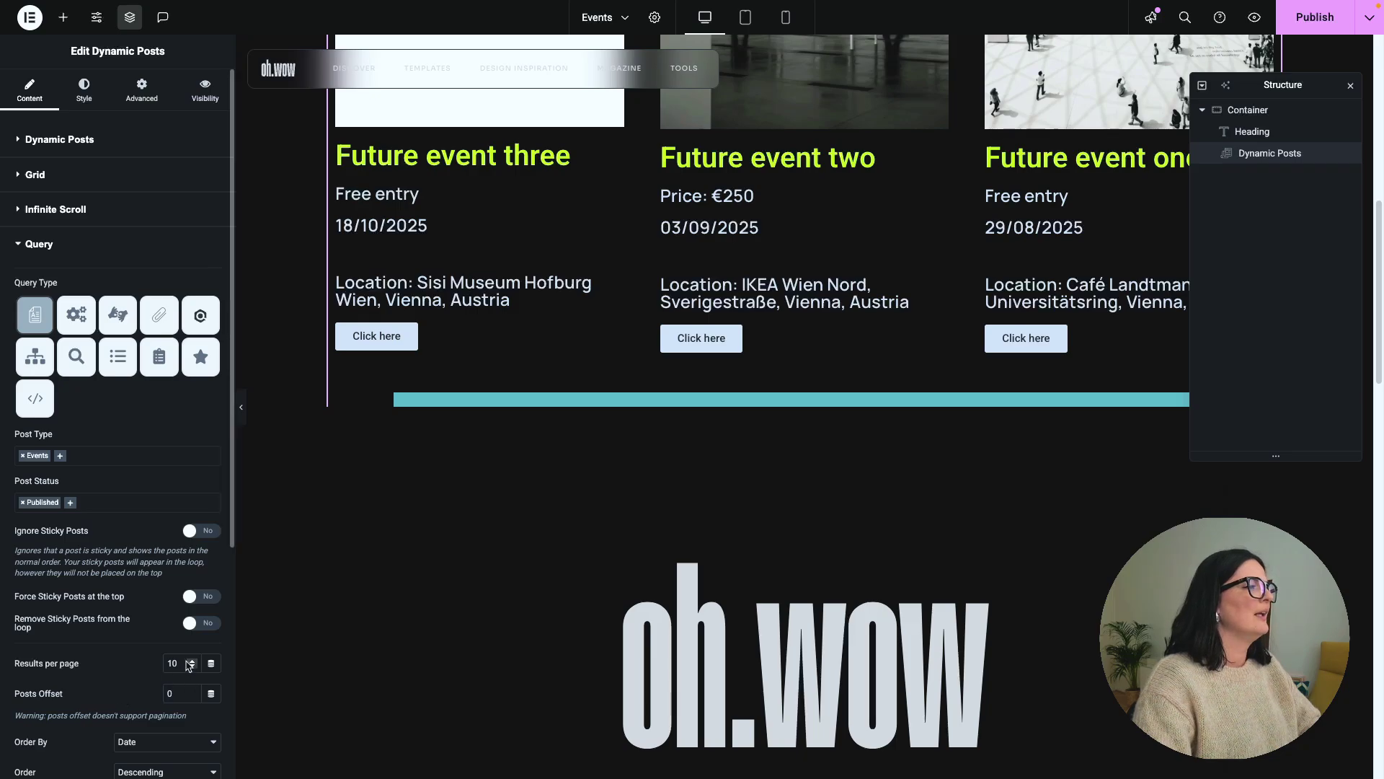
{"action": "double_click", "coordinate": [173, 663]}
{"action": "type", "text": "4"}
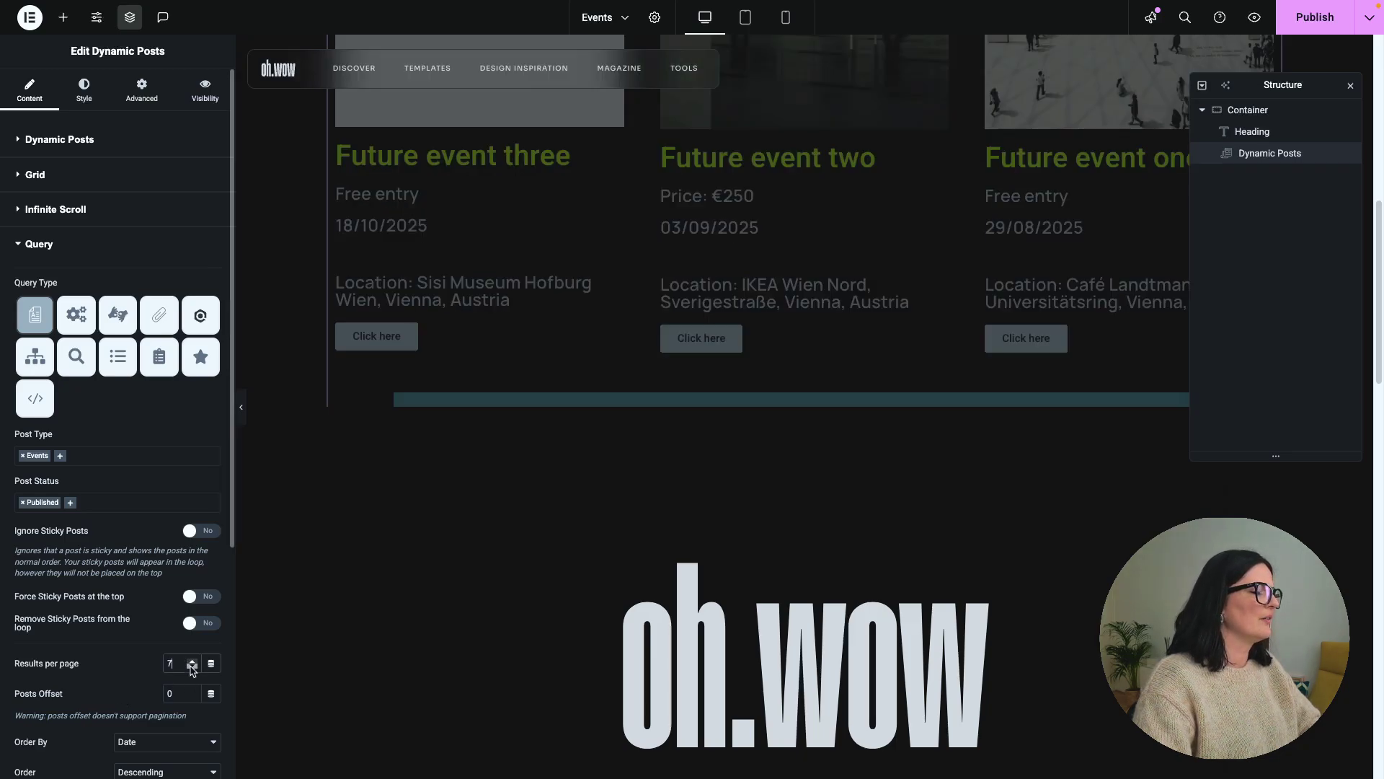
{"action": "left_click", "coordinate": [192, 666]}
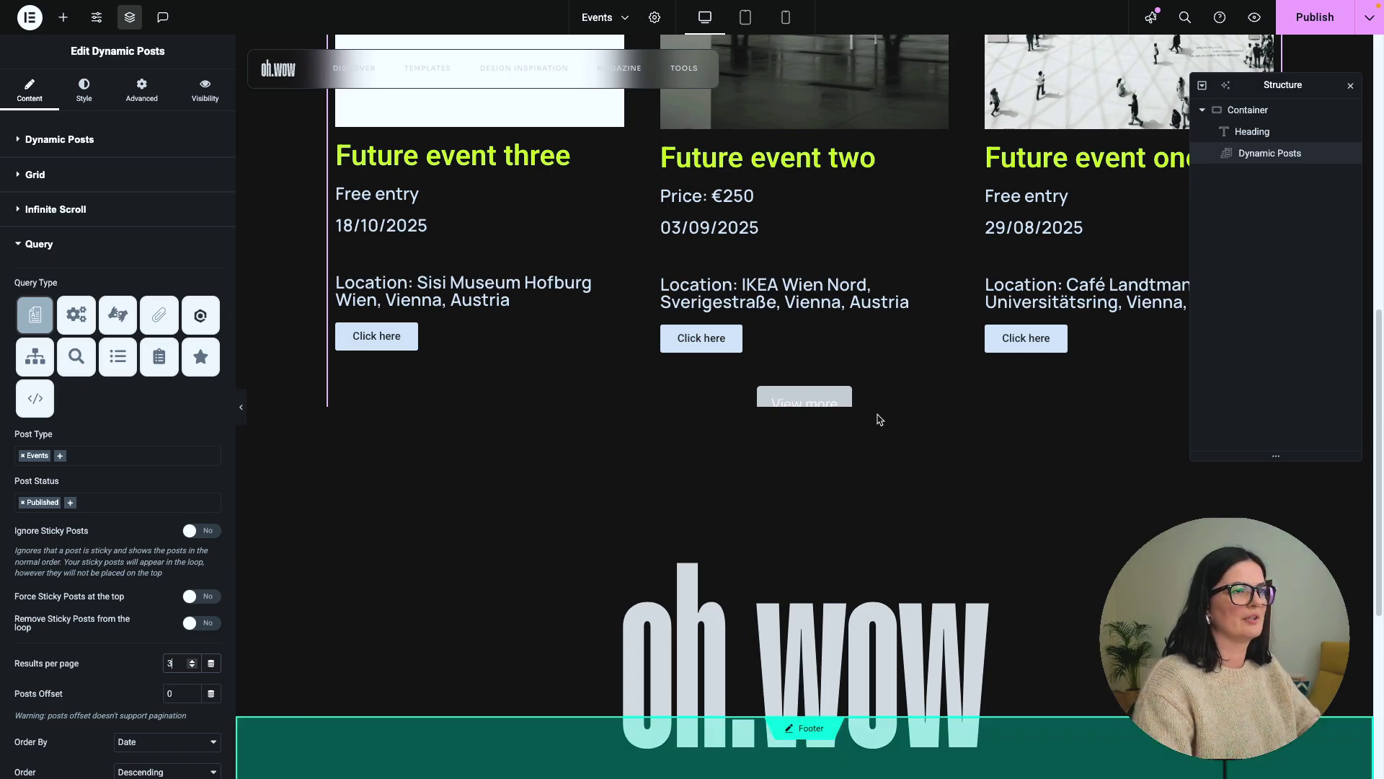
- Set the z-index of the container around the heading and posts to 9999 and check the page layout
{"action": "left_click", "coordinate": [1253, 111]}
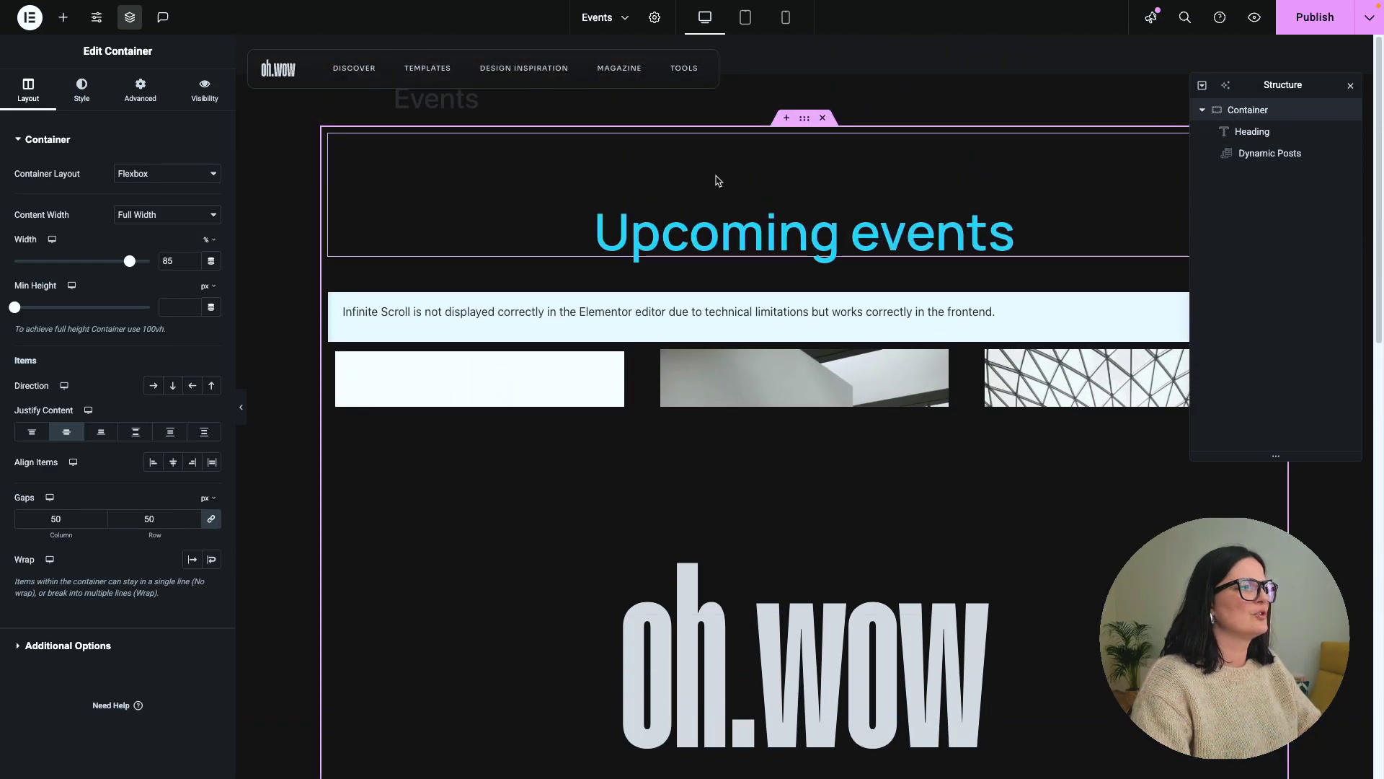
{"action": "left_click", "coordinate": [200, 107]}
{"action": "left_click", "coordinate": [141, 90]}
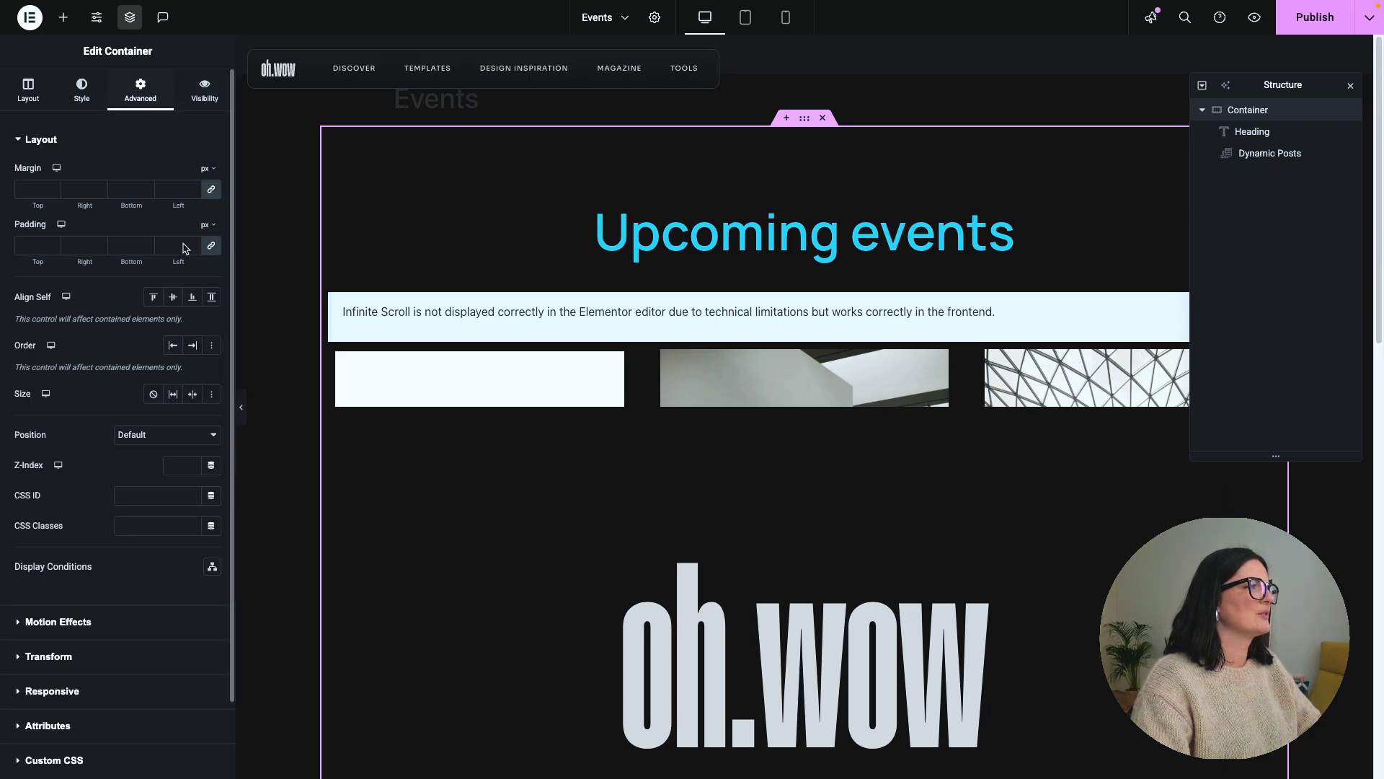
{"action": "left_click", "coordinate": [176, 465]}
{"action": "type", "text": "9999"}
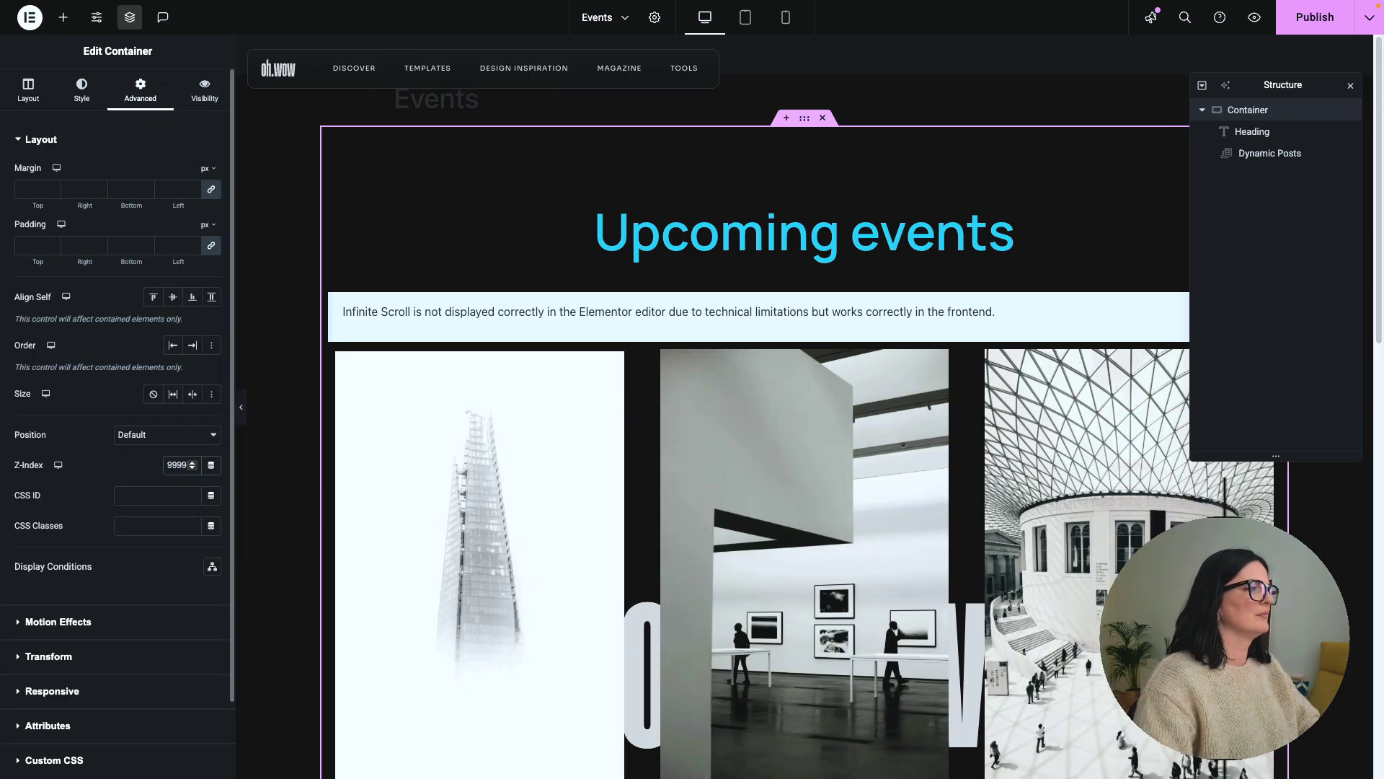
{"action": "scroll", "coordinate": [622, 488], "scroll_direction": "down", "scroll_amount": 5}
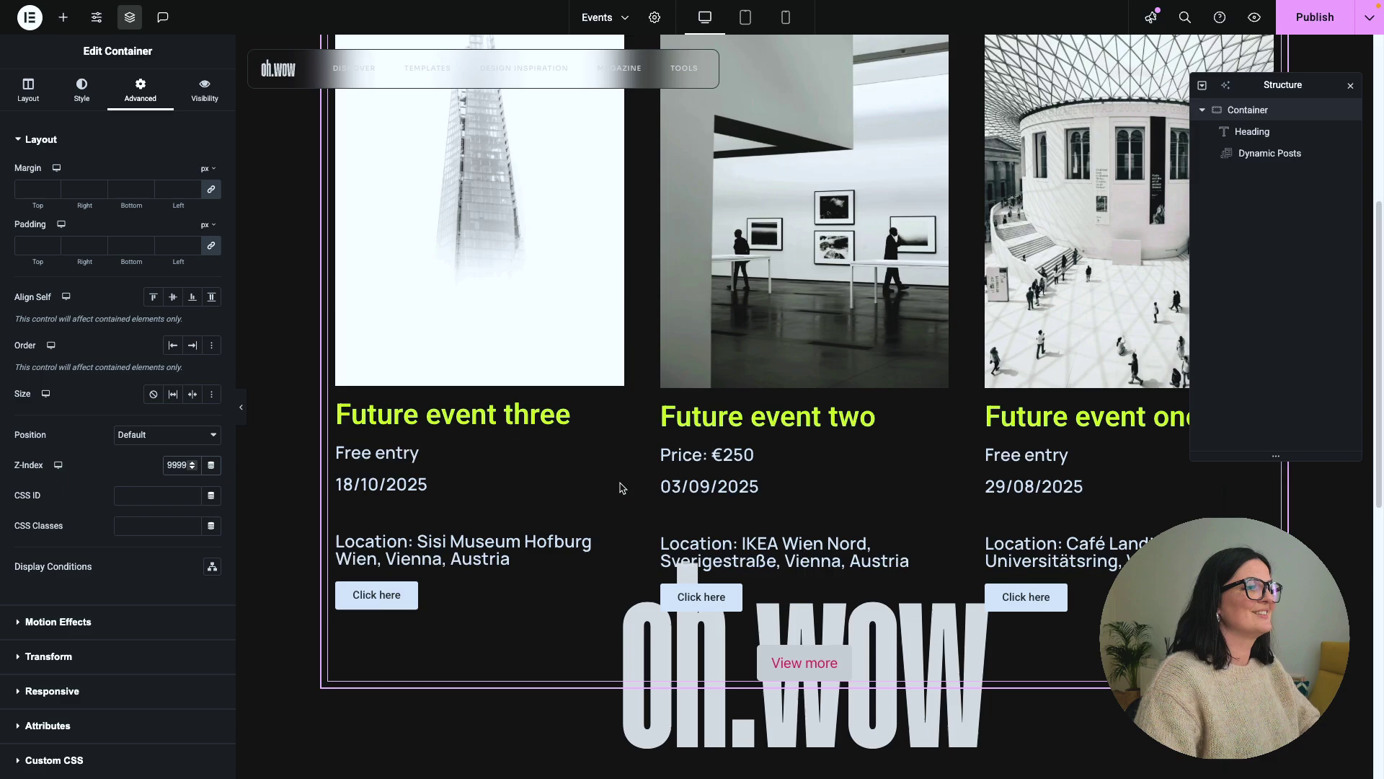
{"action": "scroll", "coordinate": [622, 489], "scroll_direction": "up", "scroll_amount": 5}
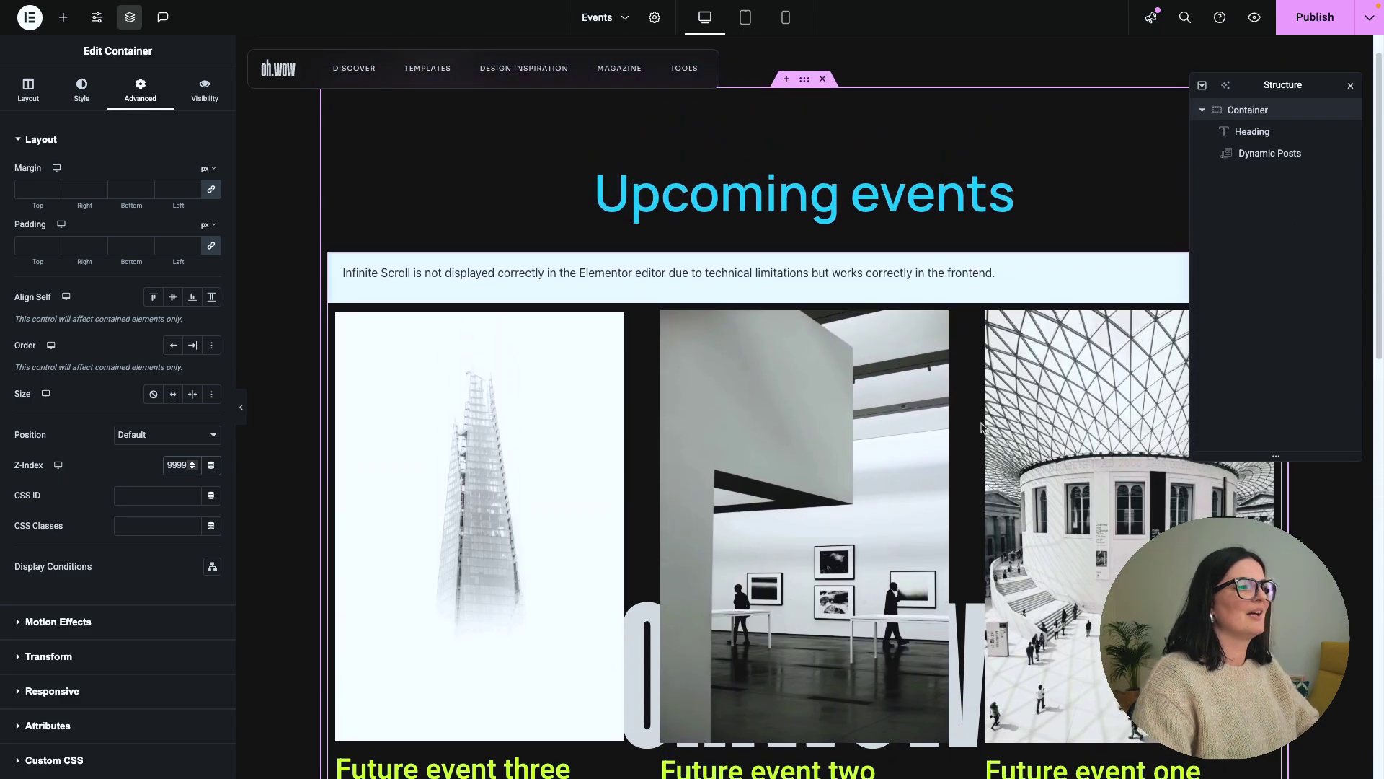
{"action": "scroll", "coordinate": [980, 427], "scroll_direction": "down", "scroll_amount": 13}
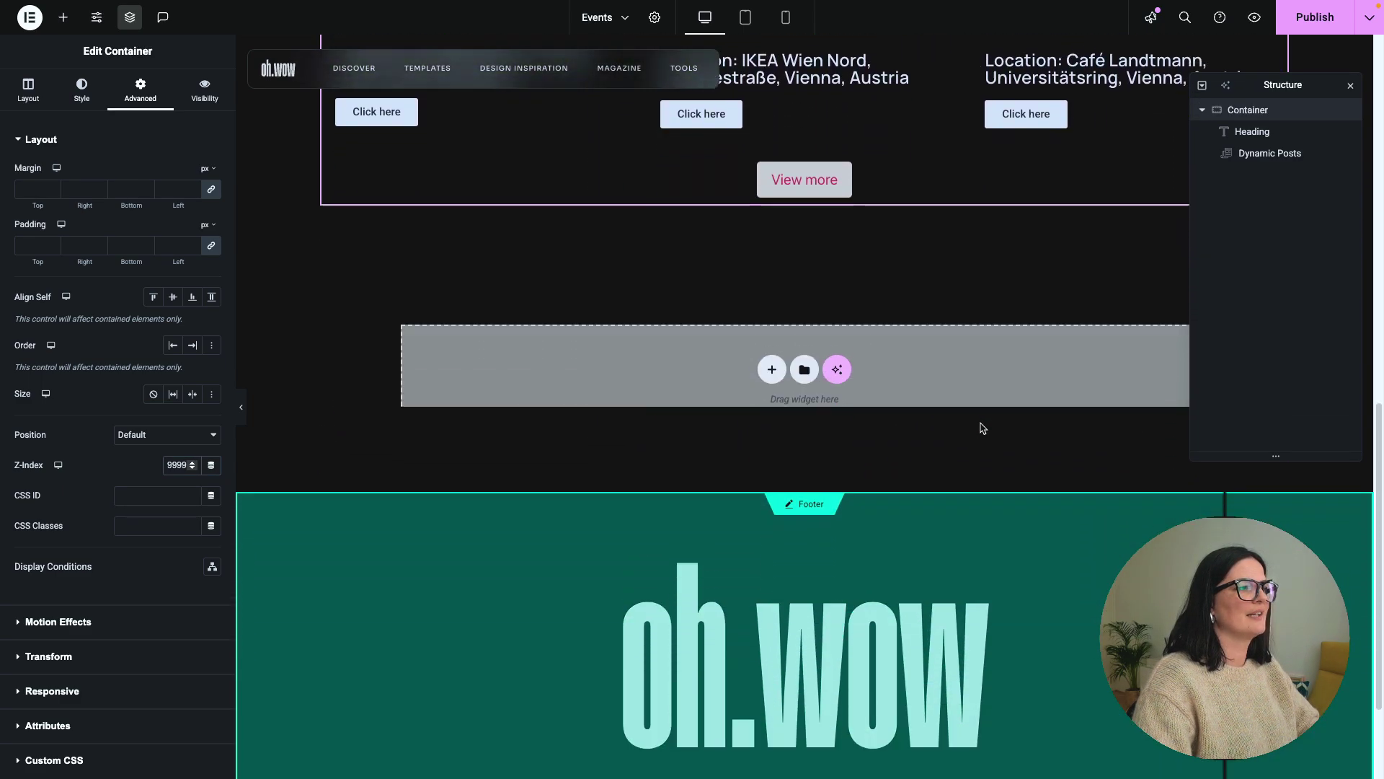
{"action": "scroll", "coordinate": [981, 428], "scroll_direction": "up", "scroll_amount": 6}
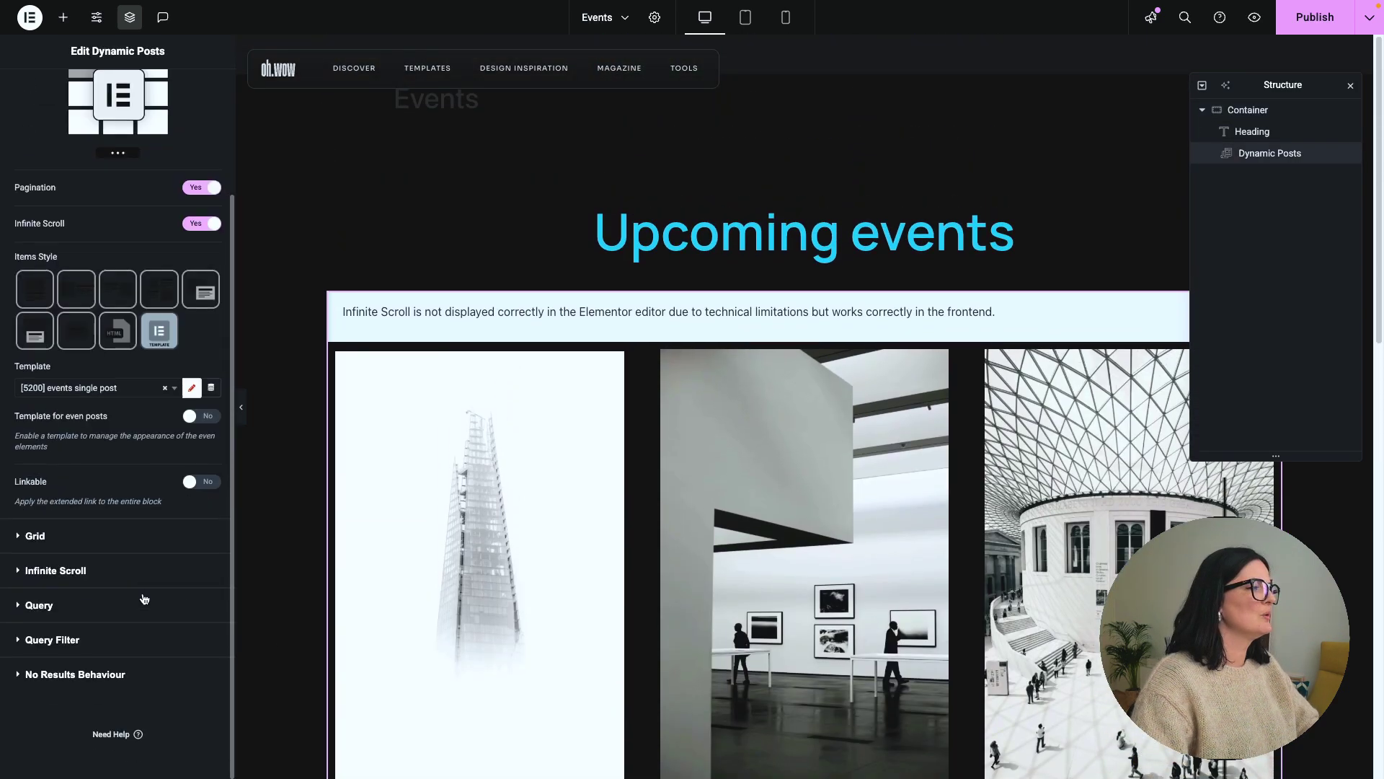
- Order the Dynamic Posts query by Meta Value with meta type Date in Ascending order, and check the resulting event order
{"action": "left_click", "coordinate": [39, 605]}
{"action": "scroll", "coordinate": [92, 576], "scroll_direction": "down", "scroll_amount": 3}
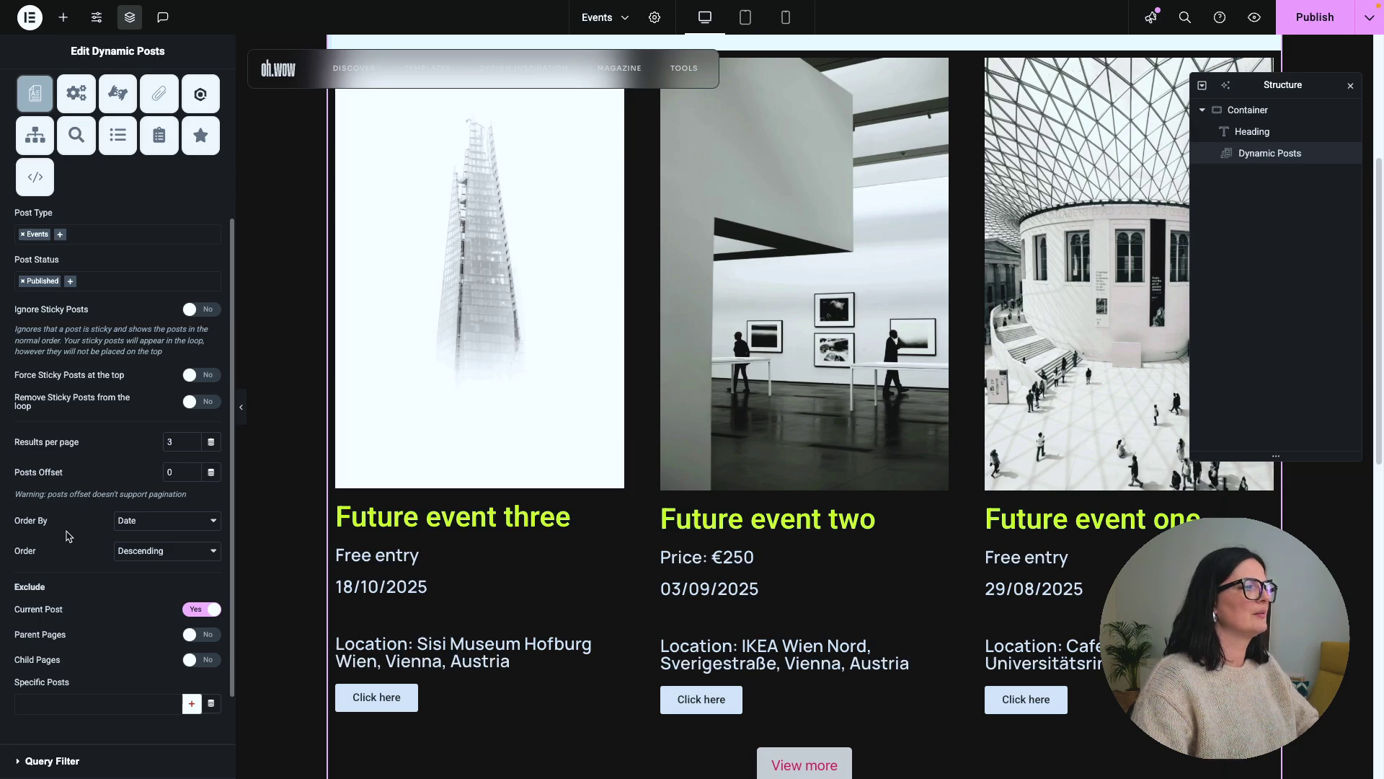
{"action": "left_click", "coordinate": [124, 525]}
{"action": "left_click", "coordinate": [138, 615]}
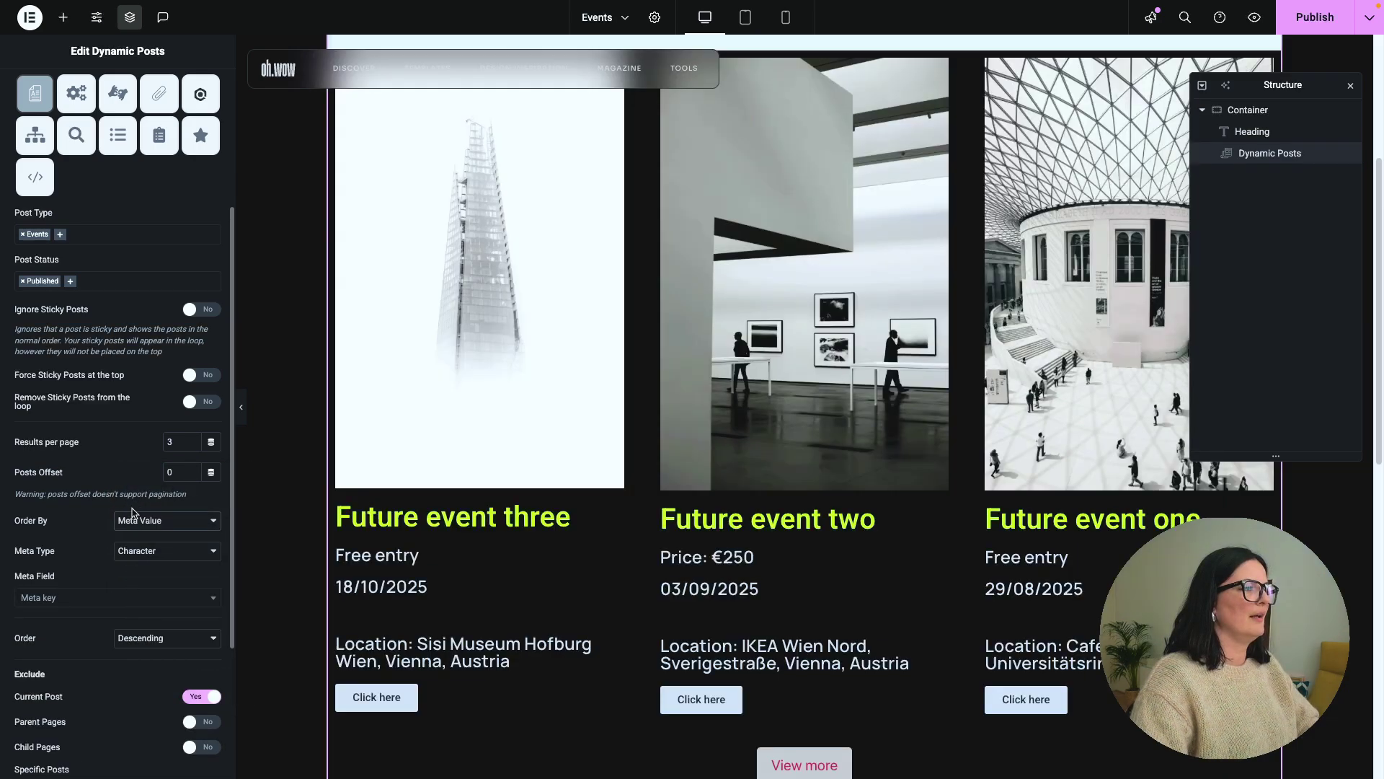
{"action": "left_click", "coordinate": [139, 553]}
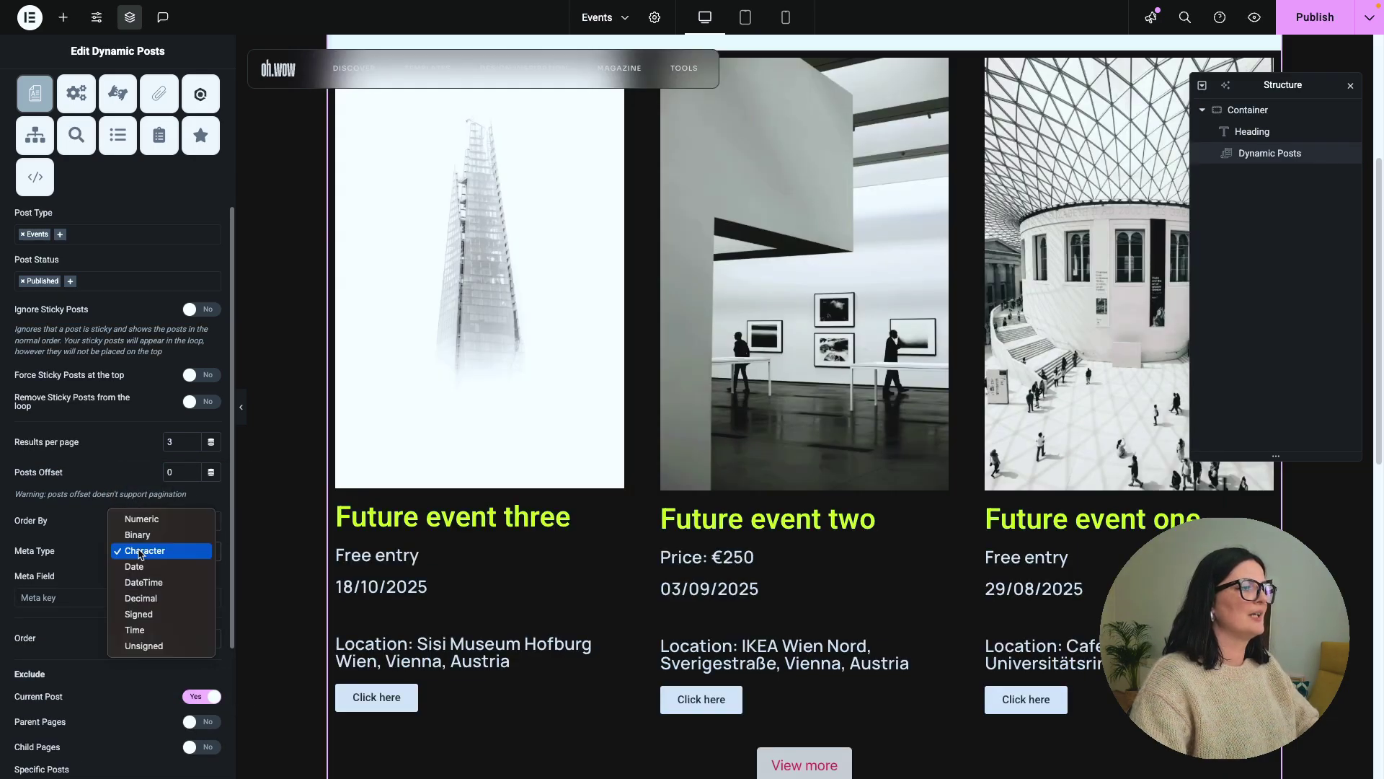
{"action": "left_click", "coordinate": [140, 566]}
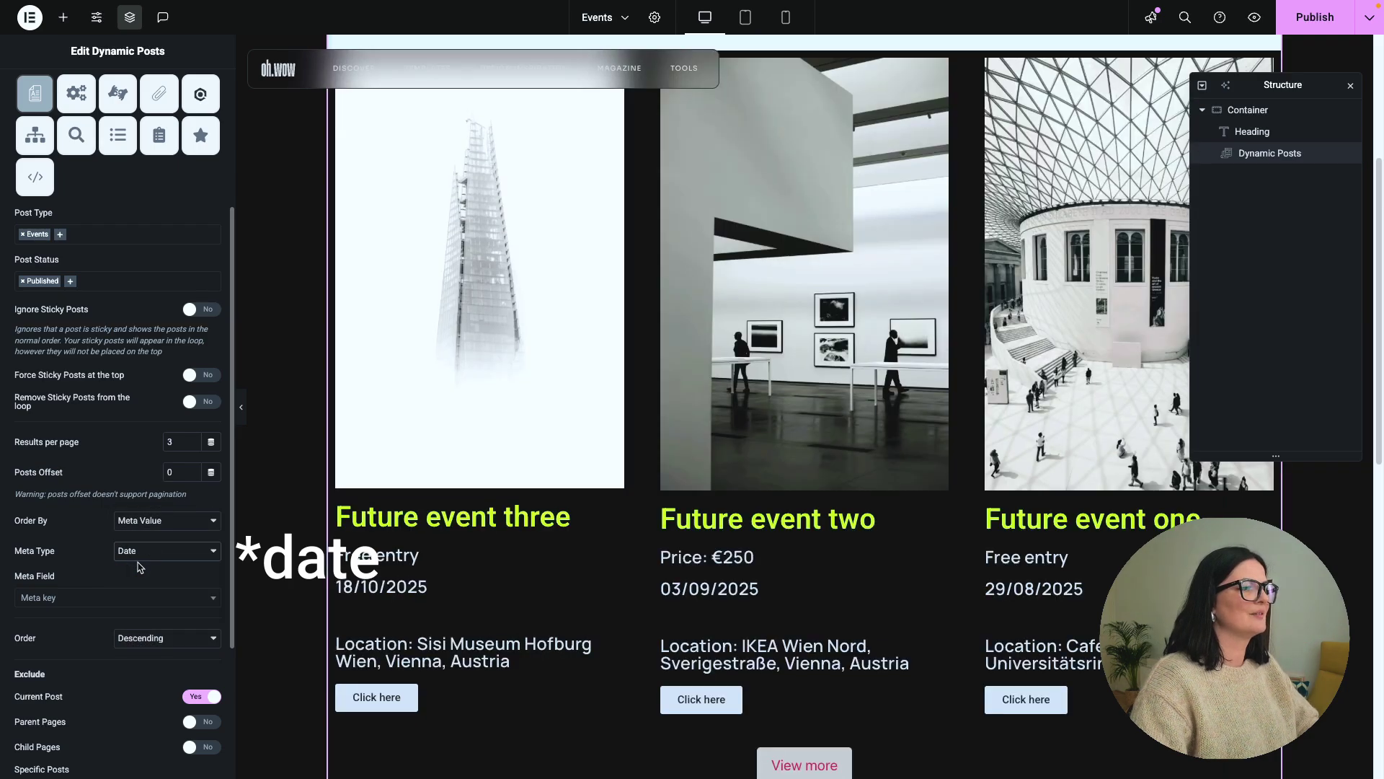
{"action": "left_click", "coordinate": [142, 644]}
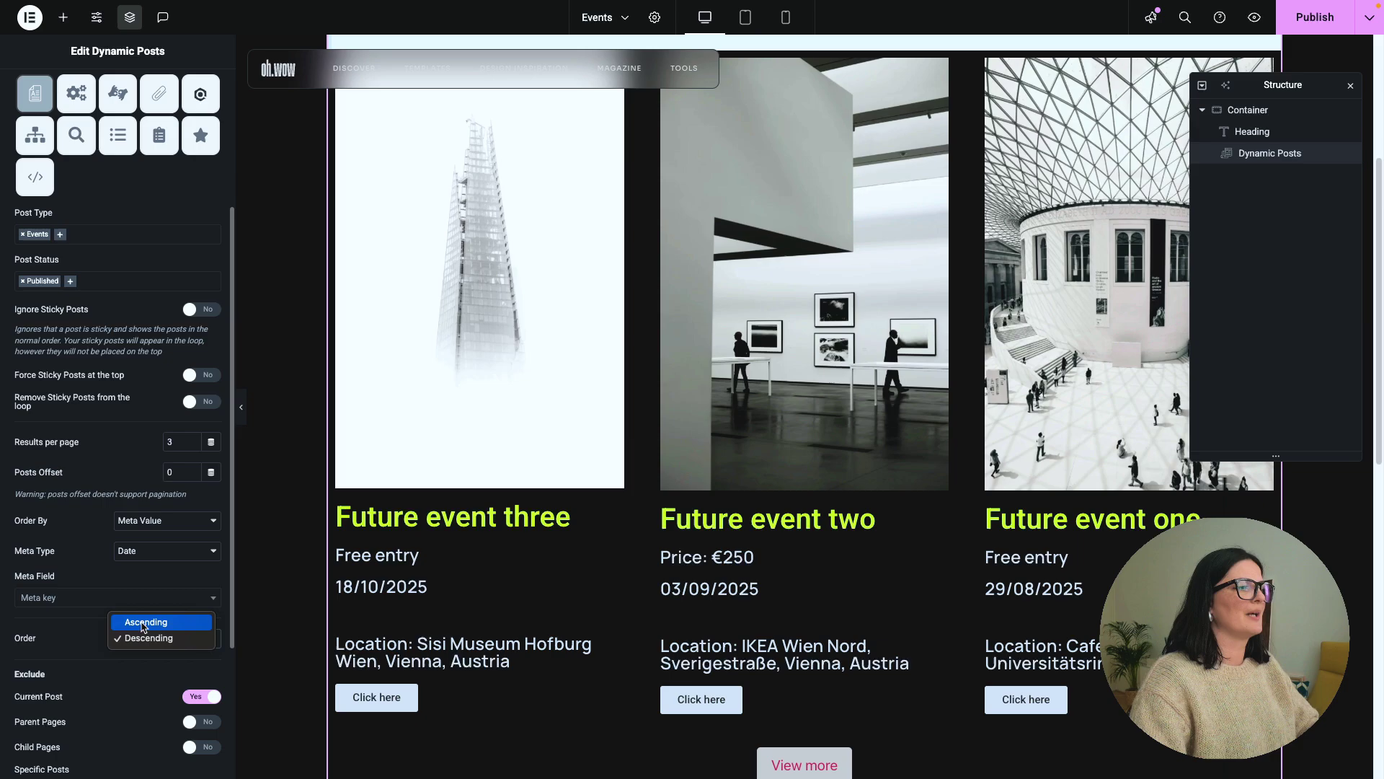
{"action": "left_click", "coordinate": [143, 622]}
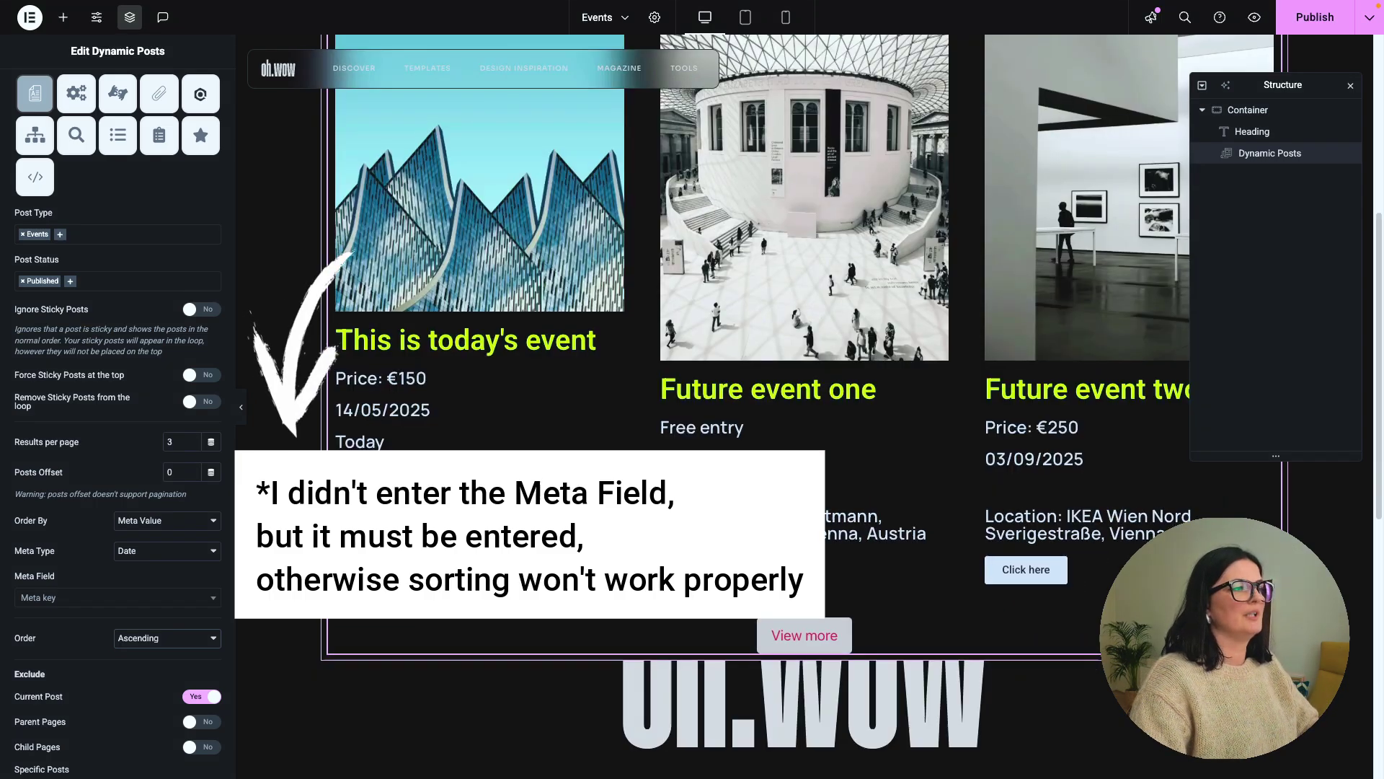
{"action": "scroll", "coordinate": [793, 263], "scroll_direction": "down", "scroll_amount": 2}
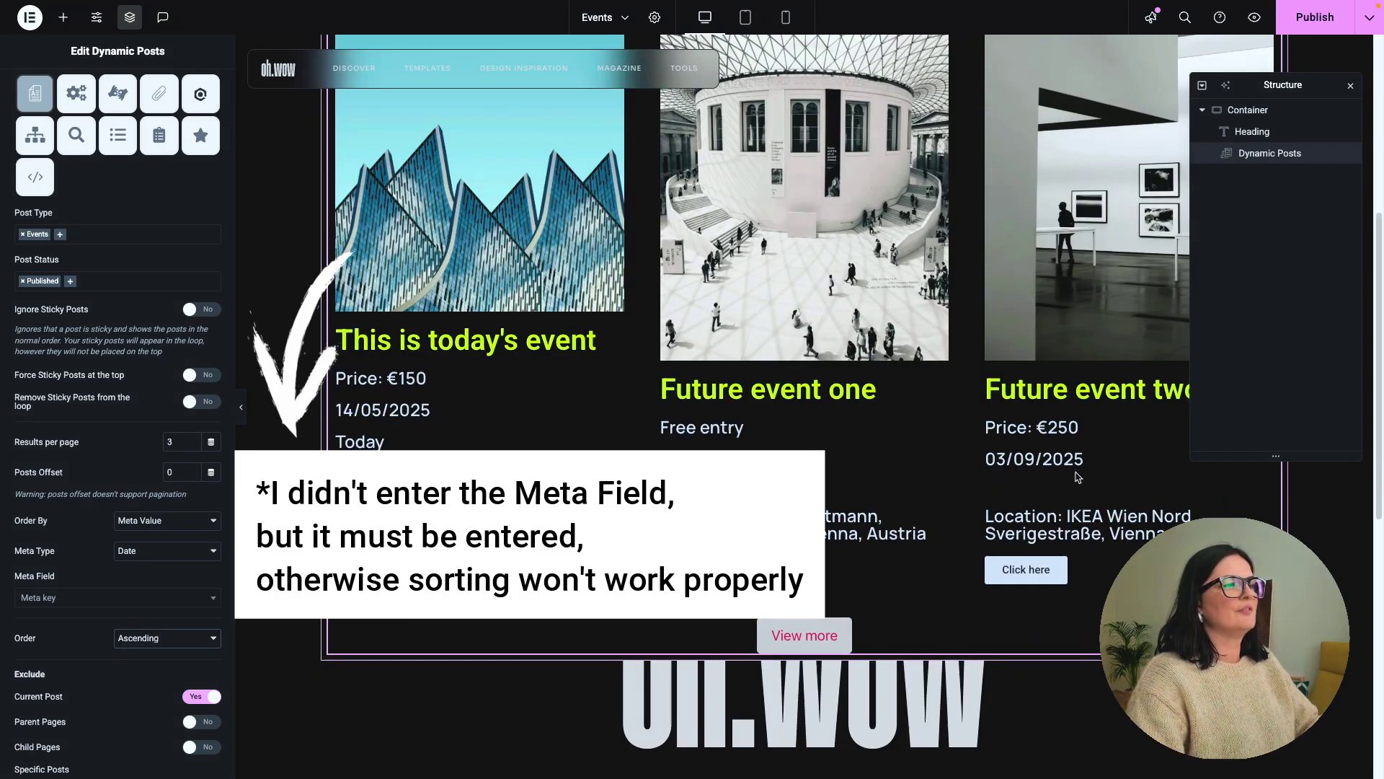
- Publish the page, then stop the Dynamic Posts query from excluding the current post
{"action": "left_click", "coordinate": [1307, 25]}
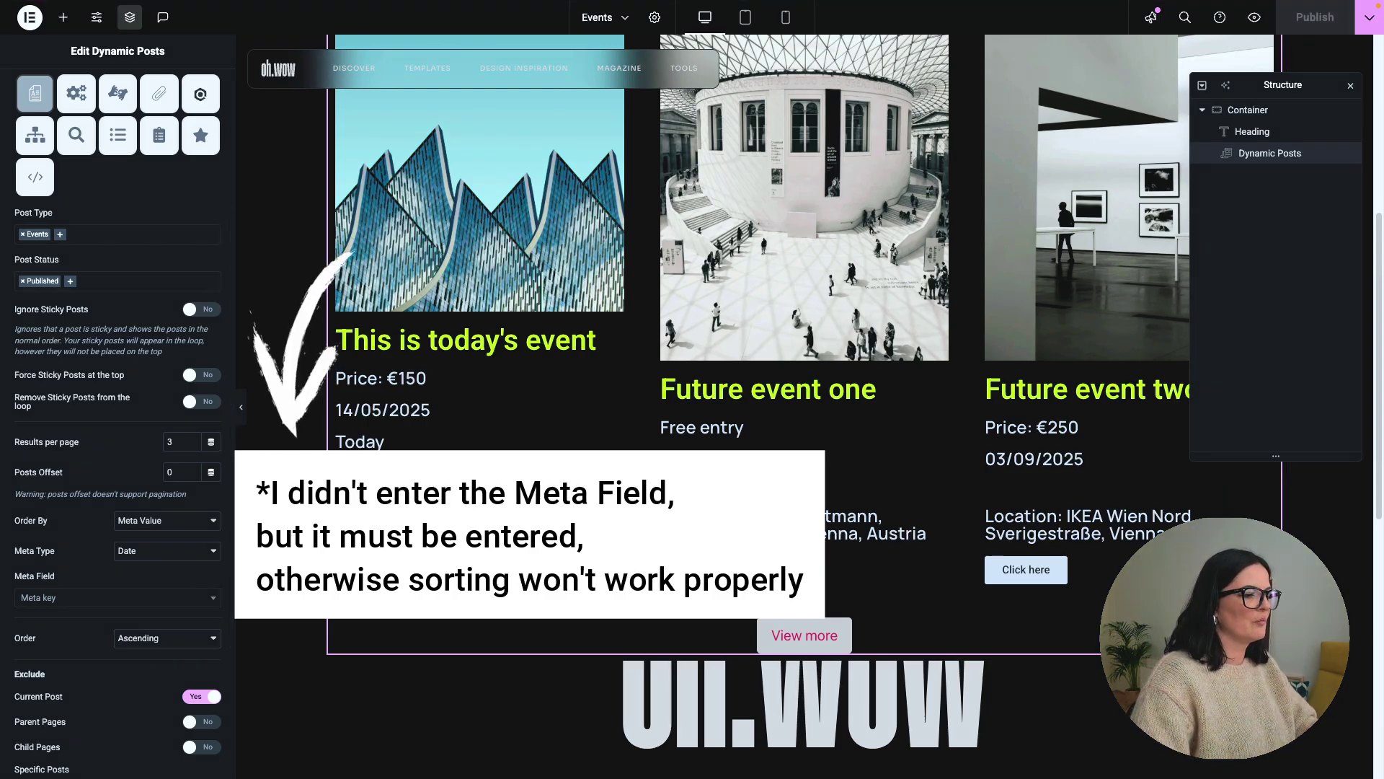
{"action": "scroll", "coordinate": [157, 530], "scroll_direction": "down", "scroll_amount": 3}
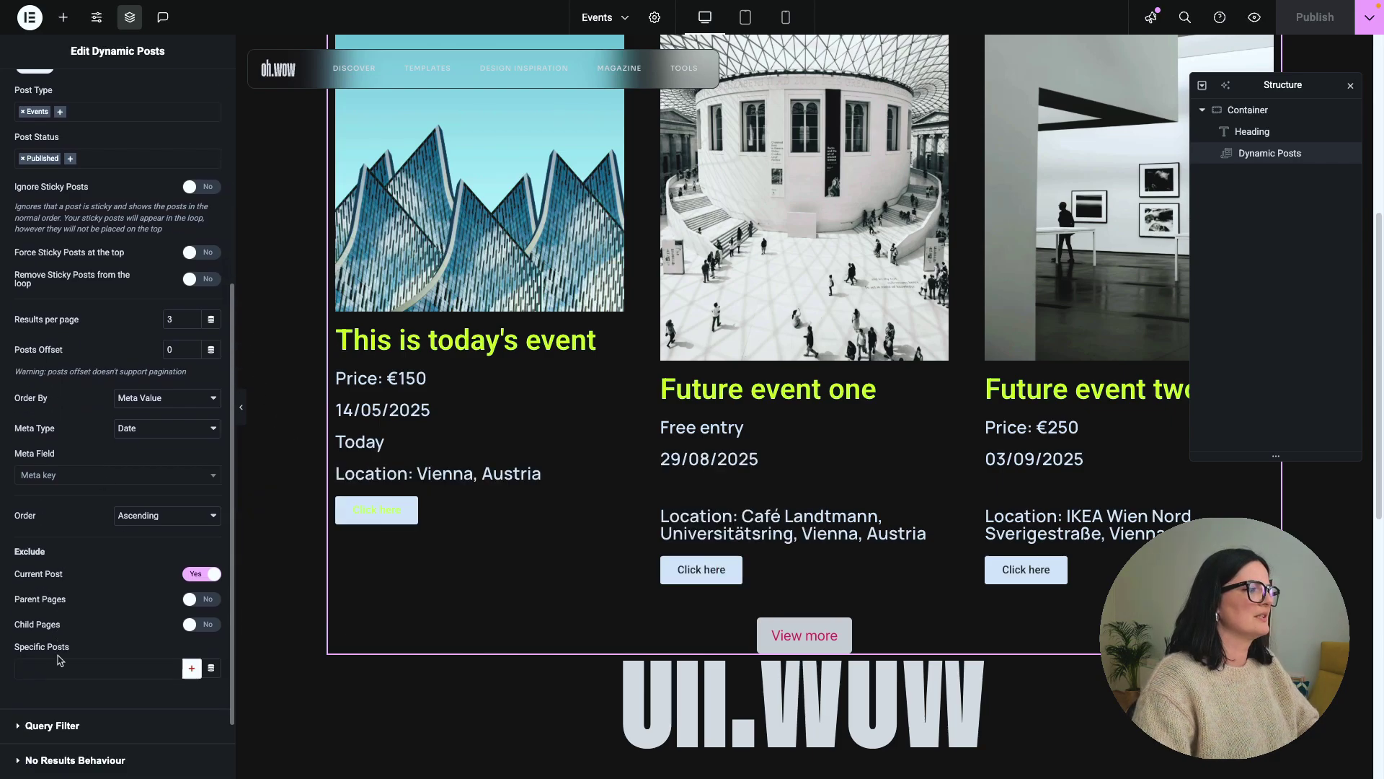
{"action": "left_click", "coordinate": [196, 488]}
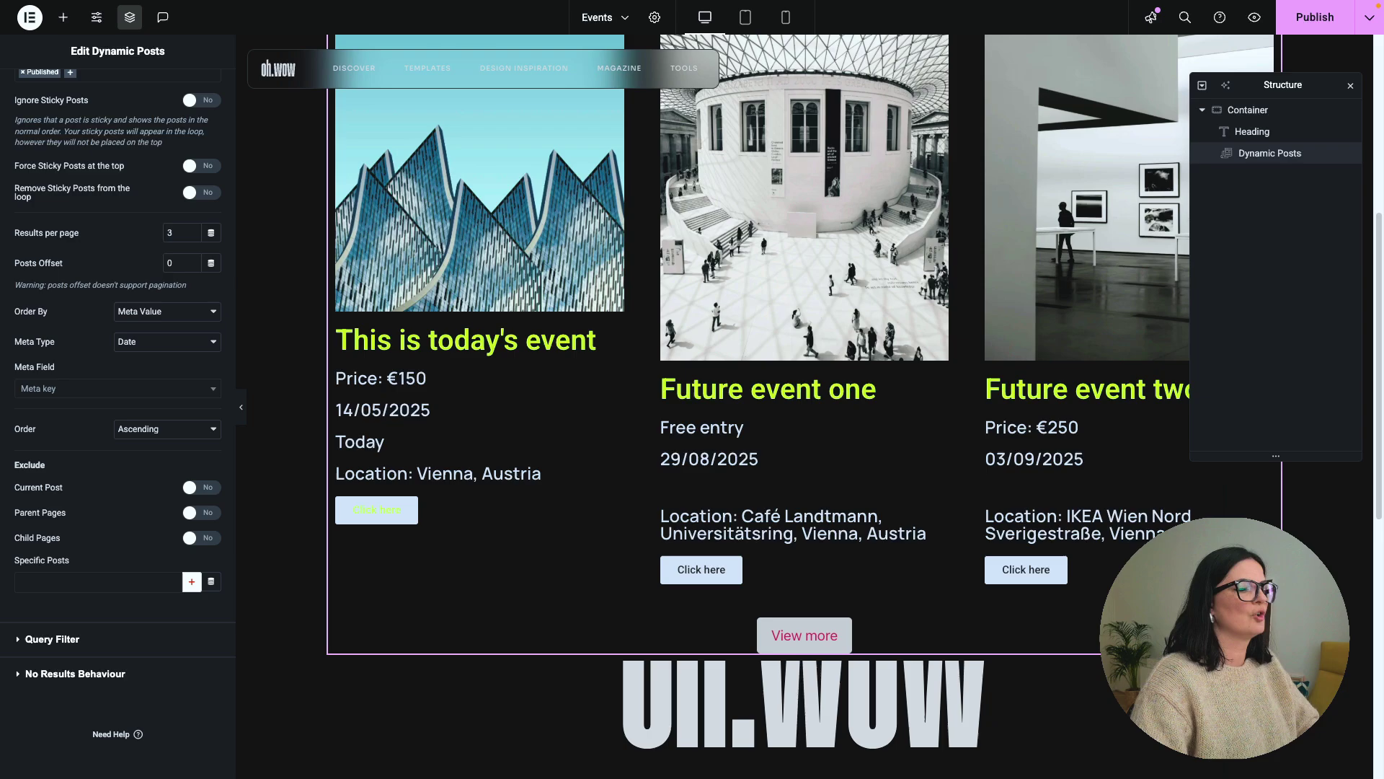
- Add a Date query filter to the Dynamic Posts and set the date filter to Future
{"action": "left_click", "coordinate": [154, 639]}
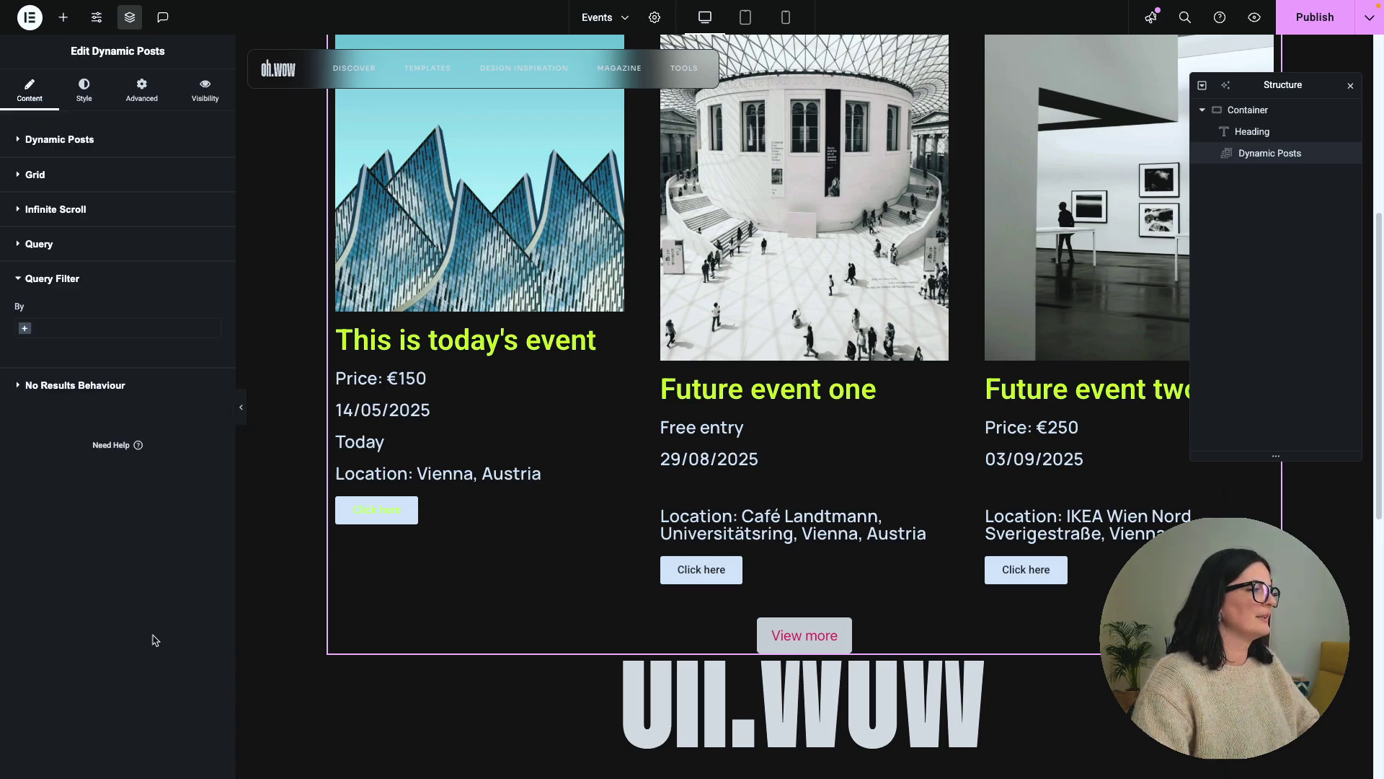
{"action": "left_click", "coordinate": [26, 329]}
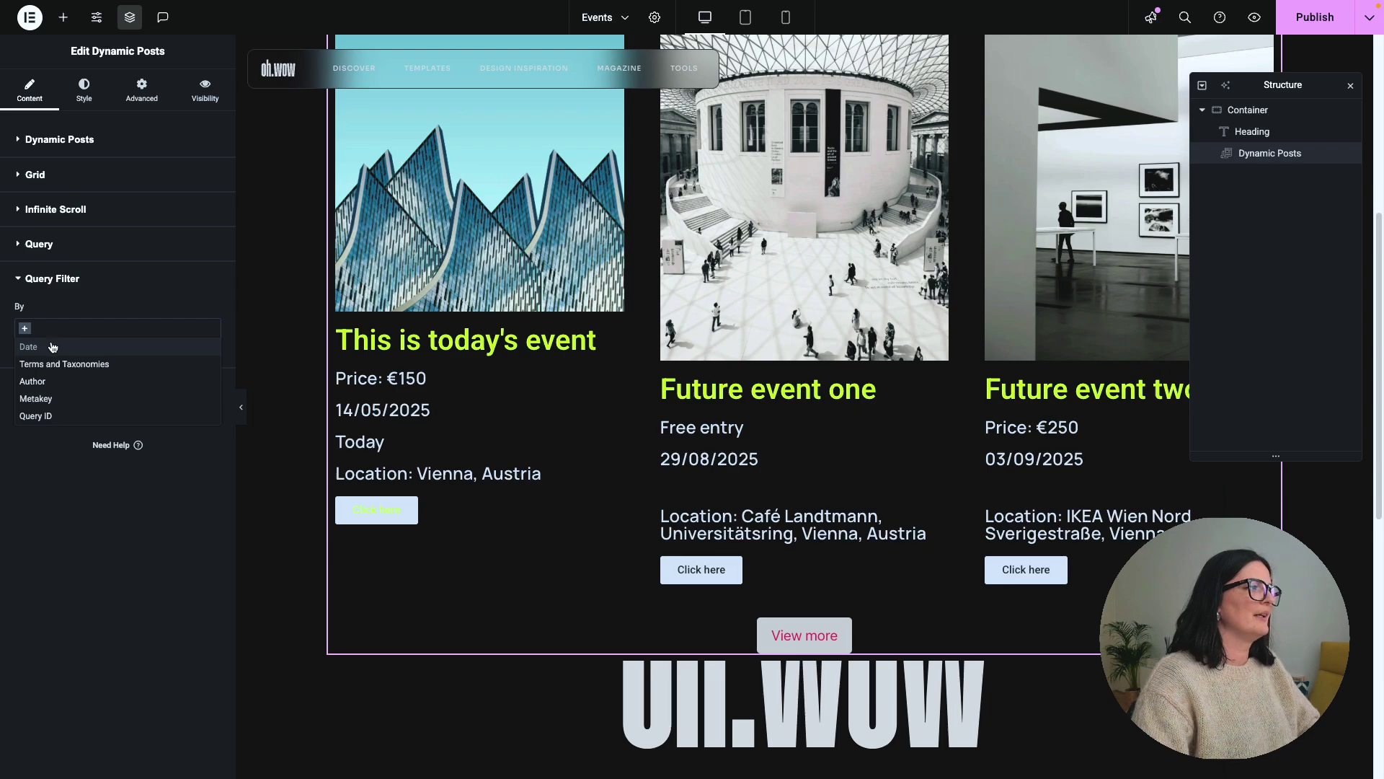
{"action": "left_click", "coordinate": [53, 348]}
{"action": "left_click", "coordinate": [72, 420]}
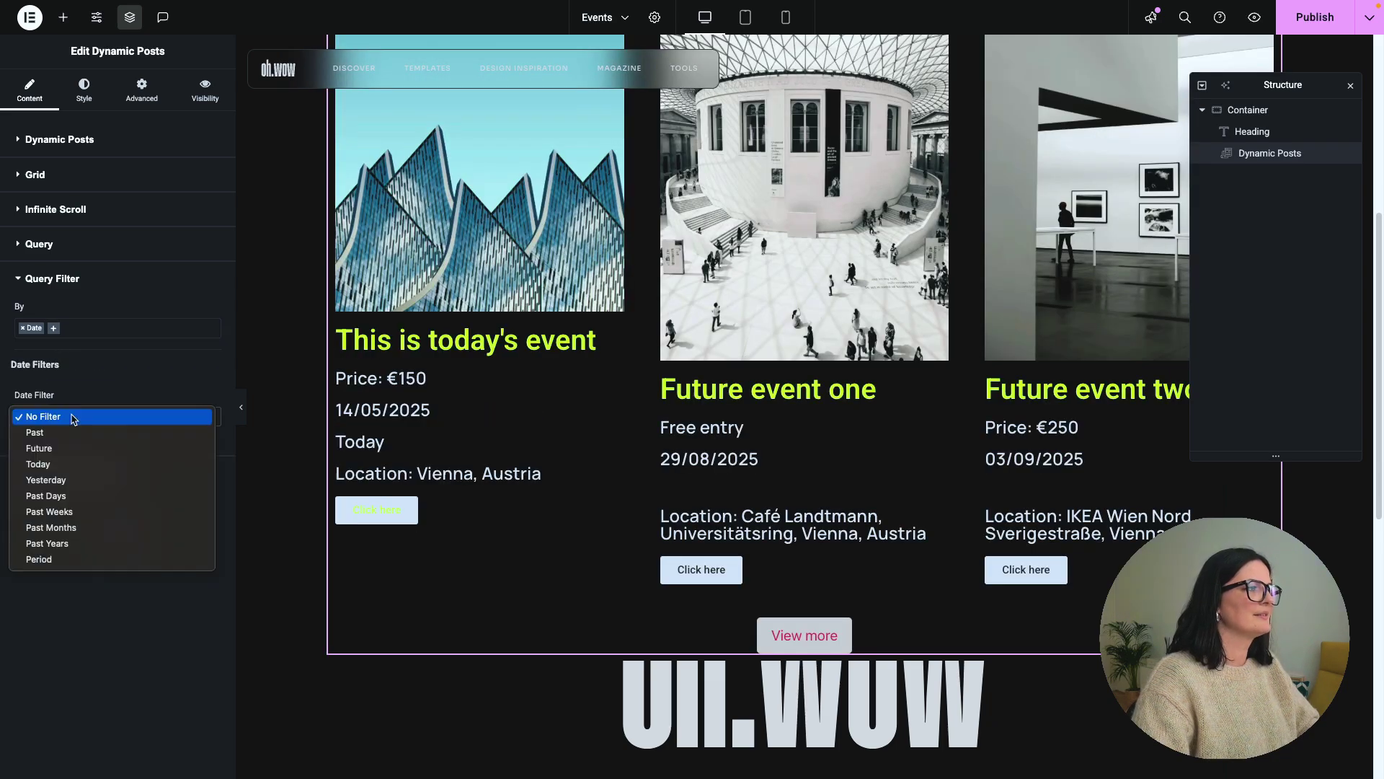
{"action": "left_click", "coordinate": [67, 450]}
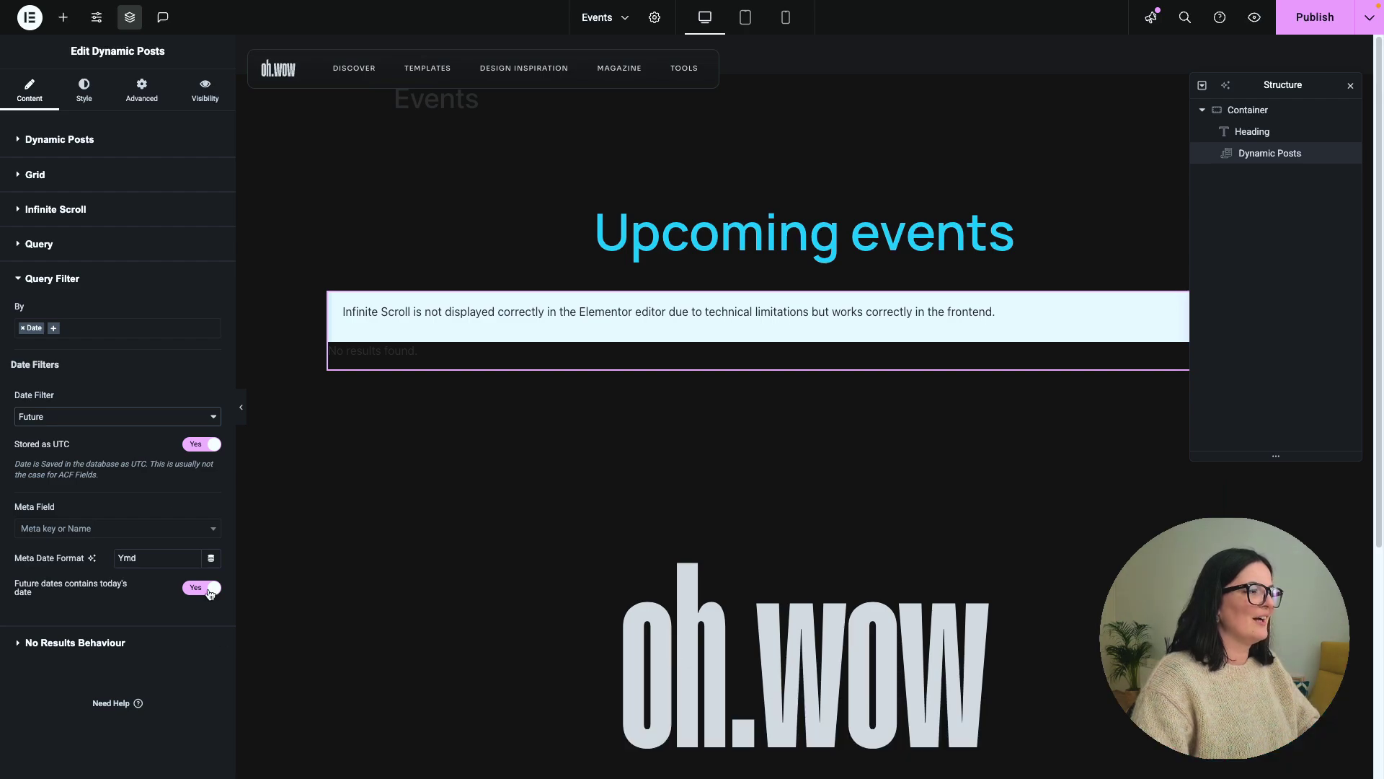
- Use Event Date [date_picker] as the date filter's meta field, check the filtered events and publish the page
{"action": "left_click", "coordinate": [88, 530]}
{"action": "type", "text": "e"}
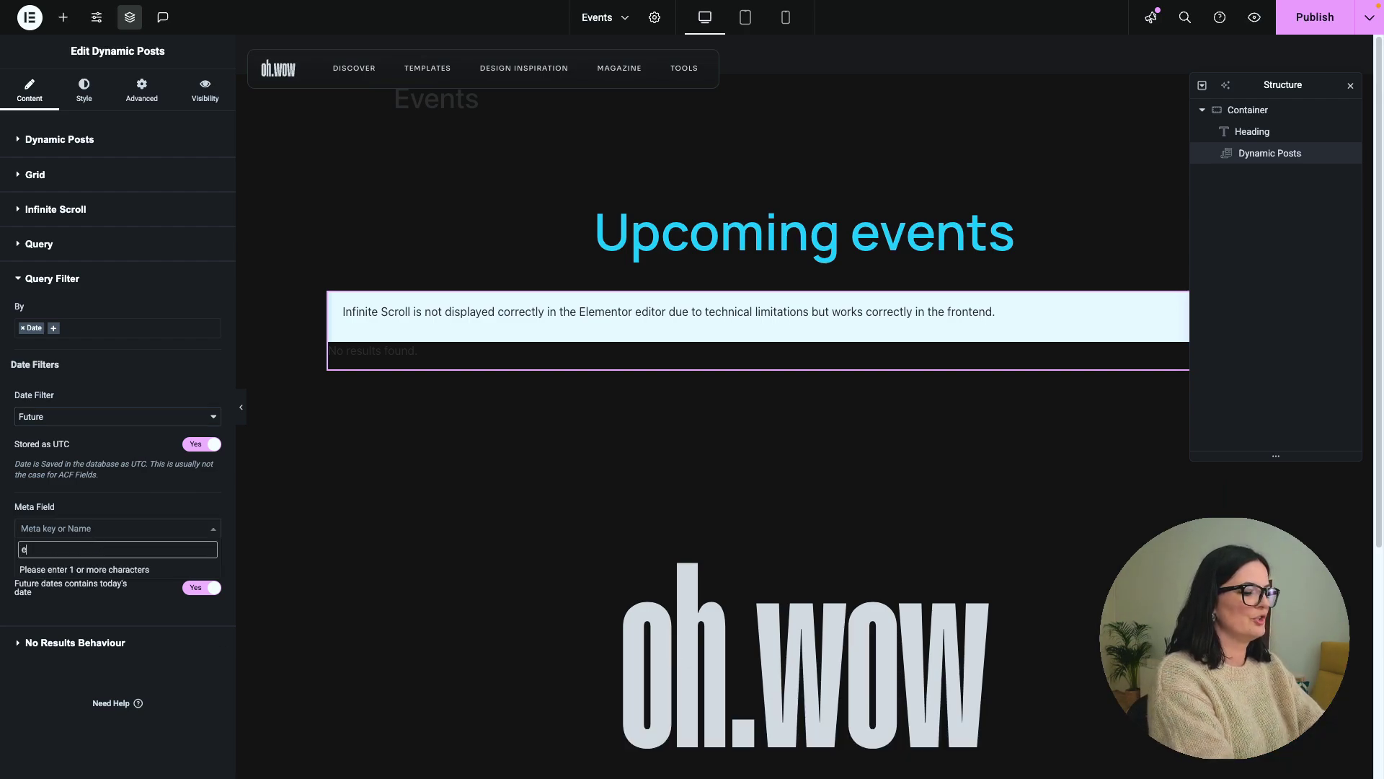
{"action": "type", "text": "ven"}
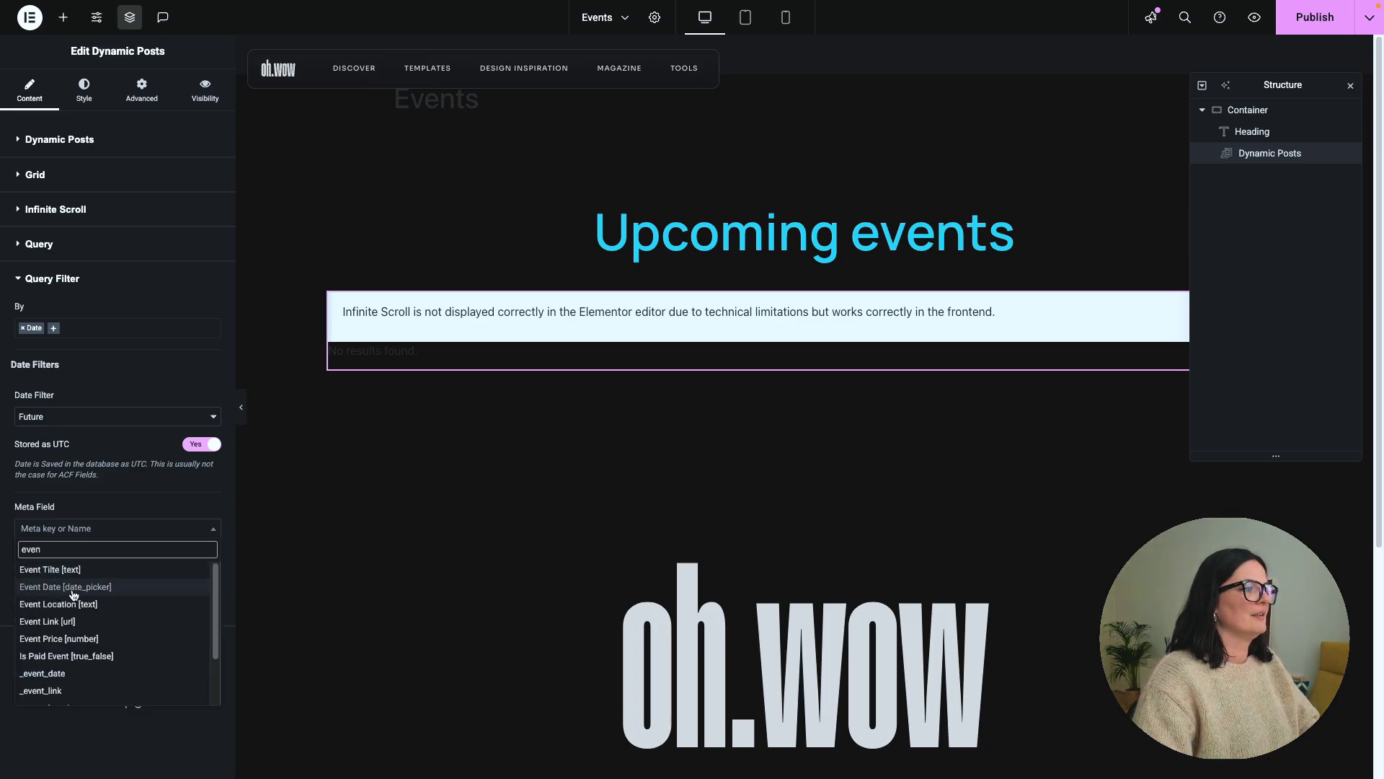
{"action": "left_click", "coordinate": [72, 585]}
{"action": "scroll", "coordinate": [495, 587], "scroll_direction": "down", "scroll_amount": 6}
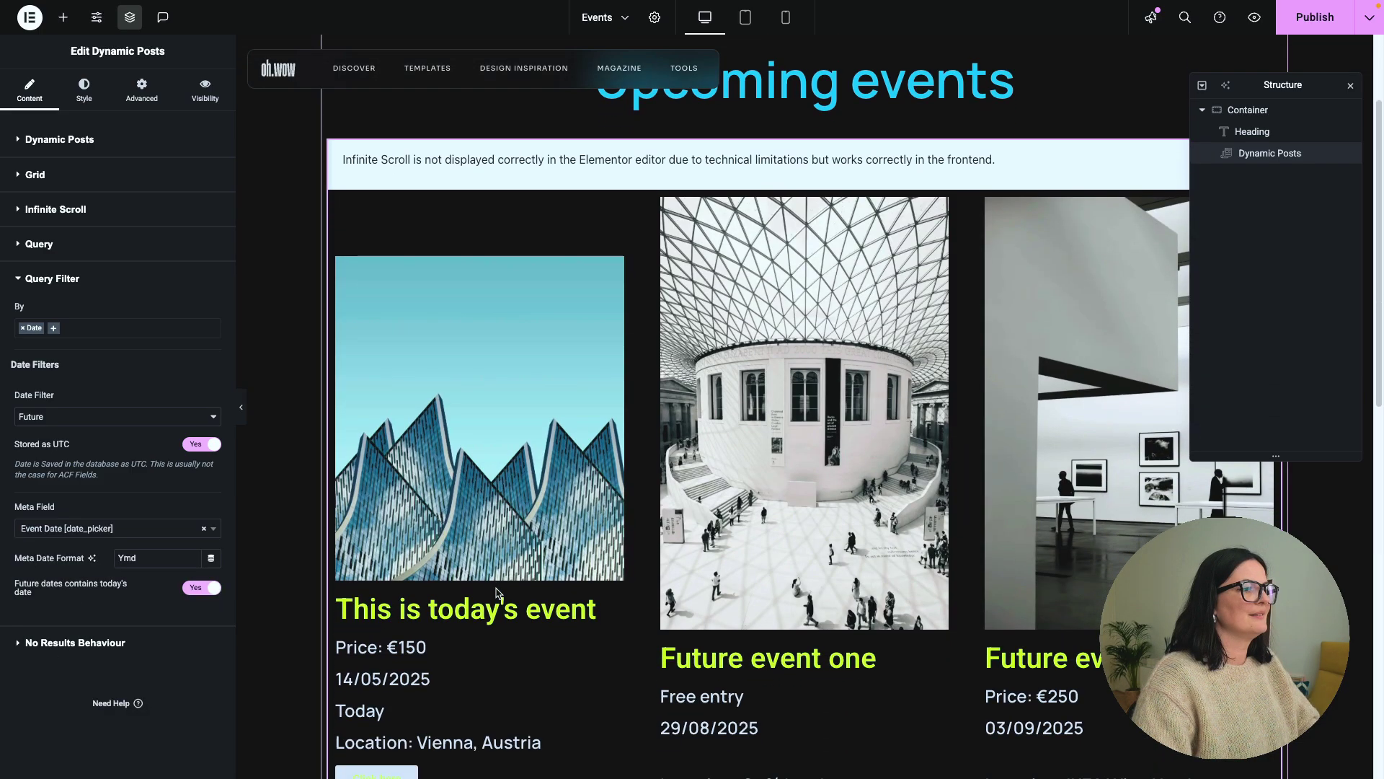
{"action": "left_click", "coordinate": [1310, 22]}
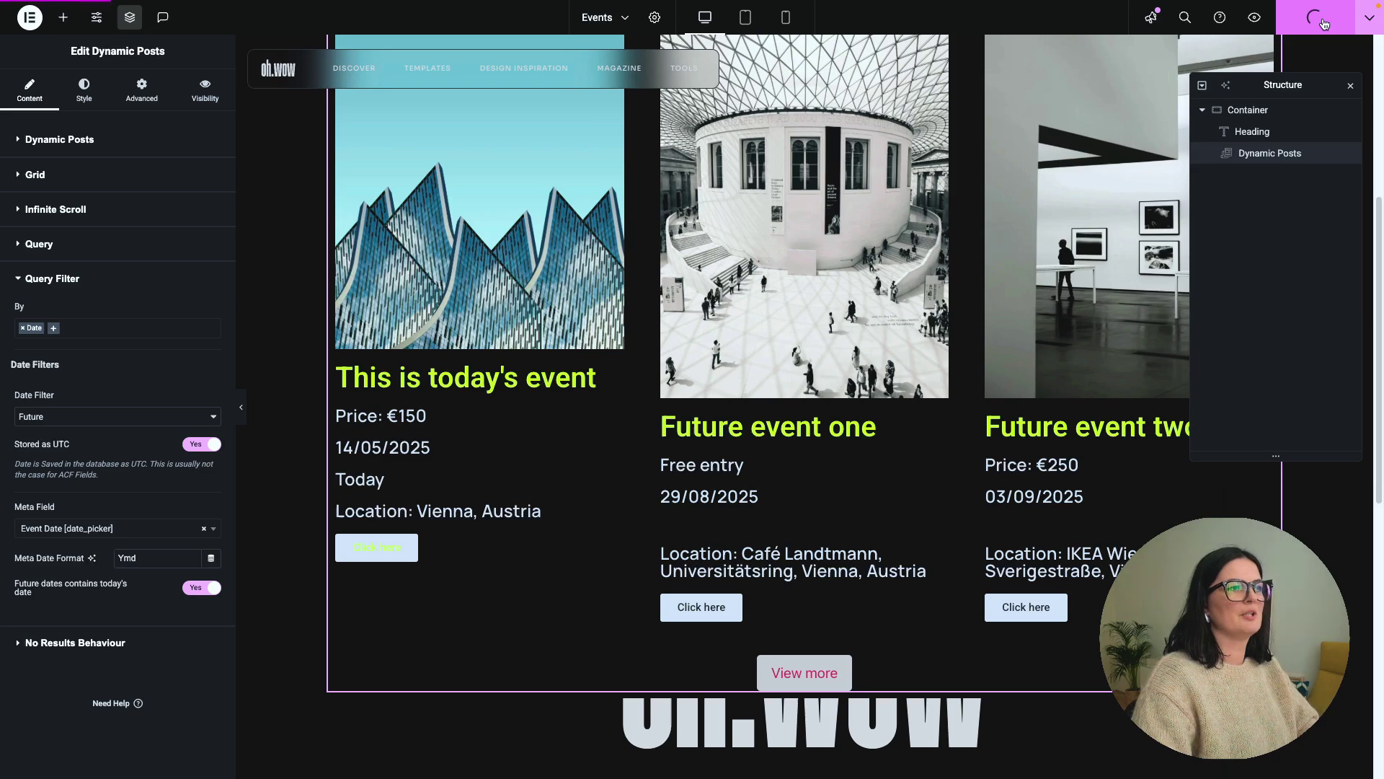
- Preview the published Events page, load more events with View more and check the event order and dates
{"action": "left_click", "coordinate": [1255, 20]}
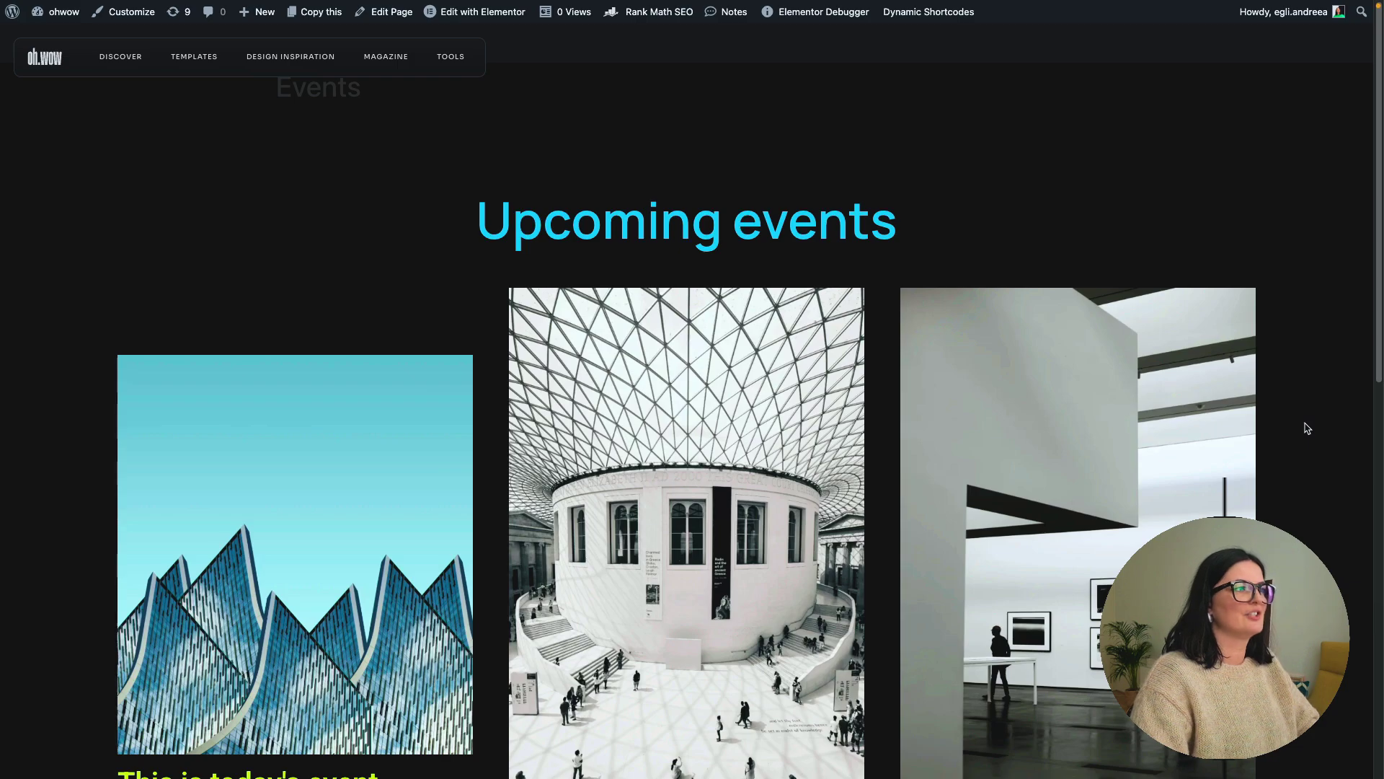
{"action": "scroll", "coordinate": [1307, 429], "scroll_direction": "down", "scroll_amount": 3}
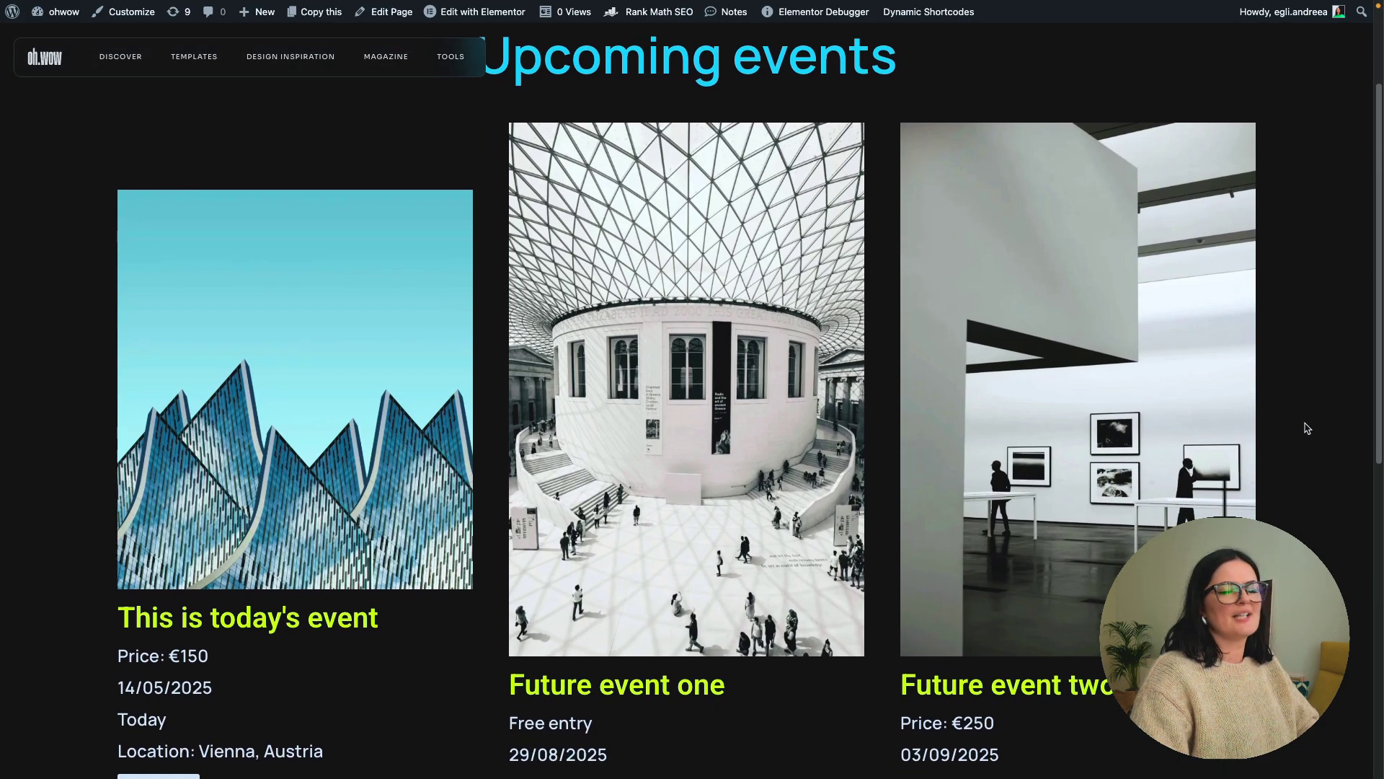
{"action": "scroll", "coordinate": [1307, 428], "scroll_direction": "down", "scroll_amount": 5}
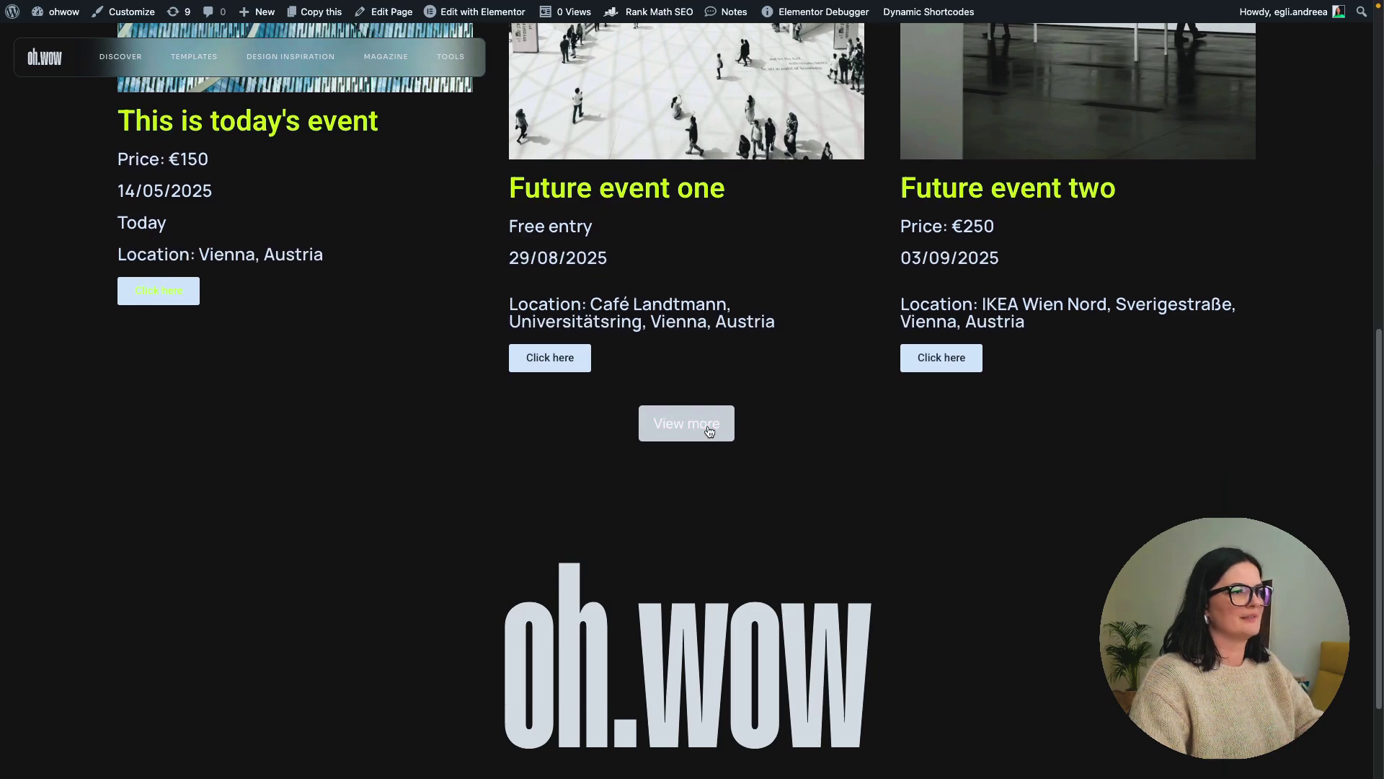
{"action": "left_click", "coordinate": [709, 430]}
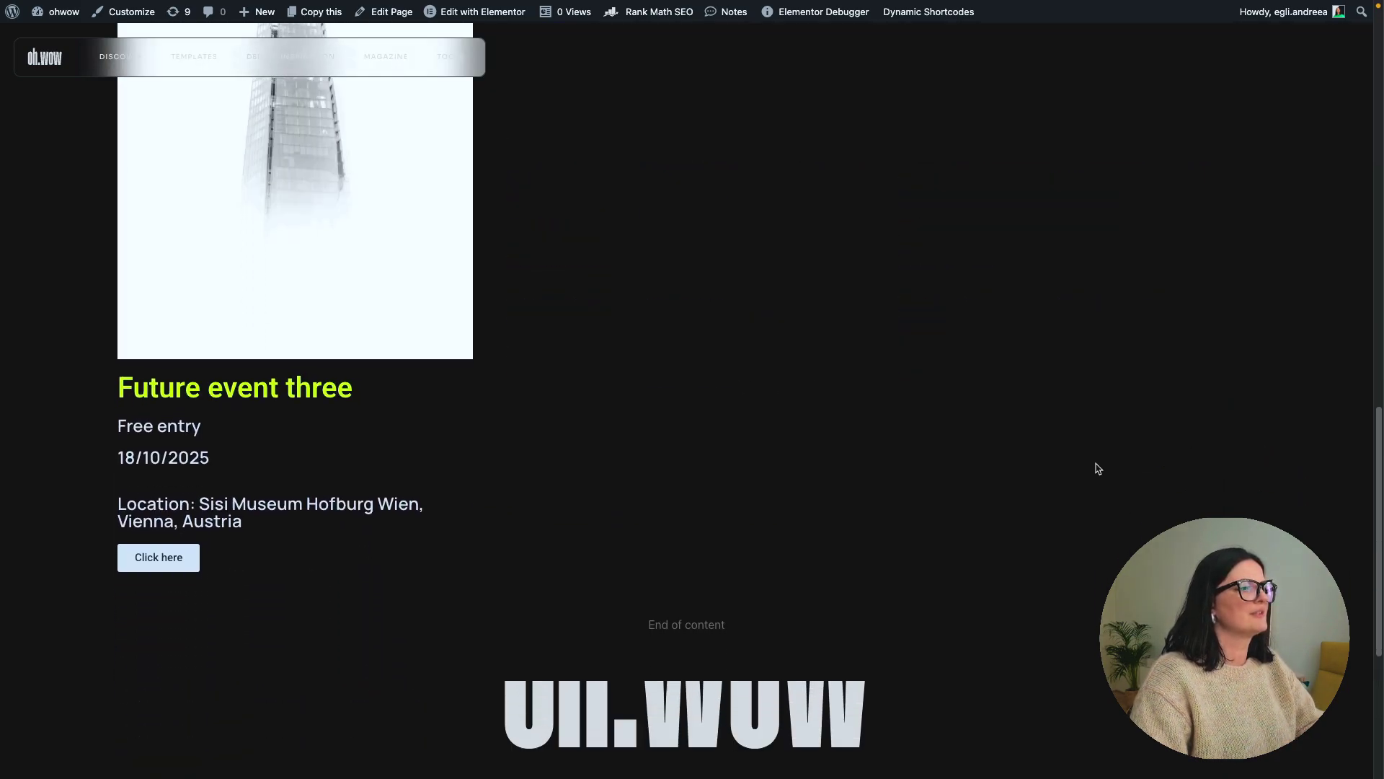
{"action": "scroll", "coordinate": [1097, 468], "scroll_direction": "up", "scroll_amount": 5}
{"action": "scroll", "coordinate": [1098, 469], "scroll_direction": "up", "scroll_amount": 4}
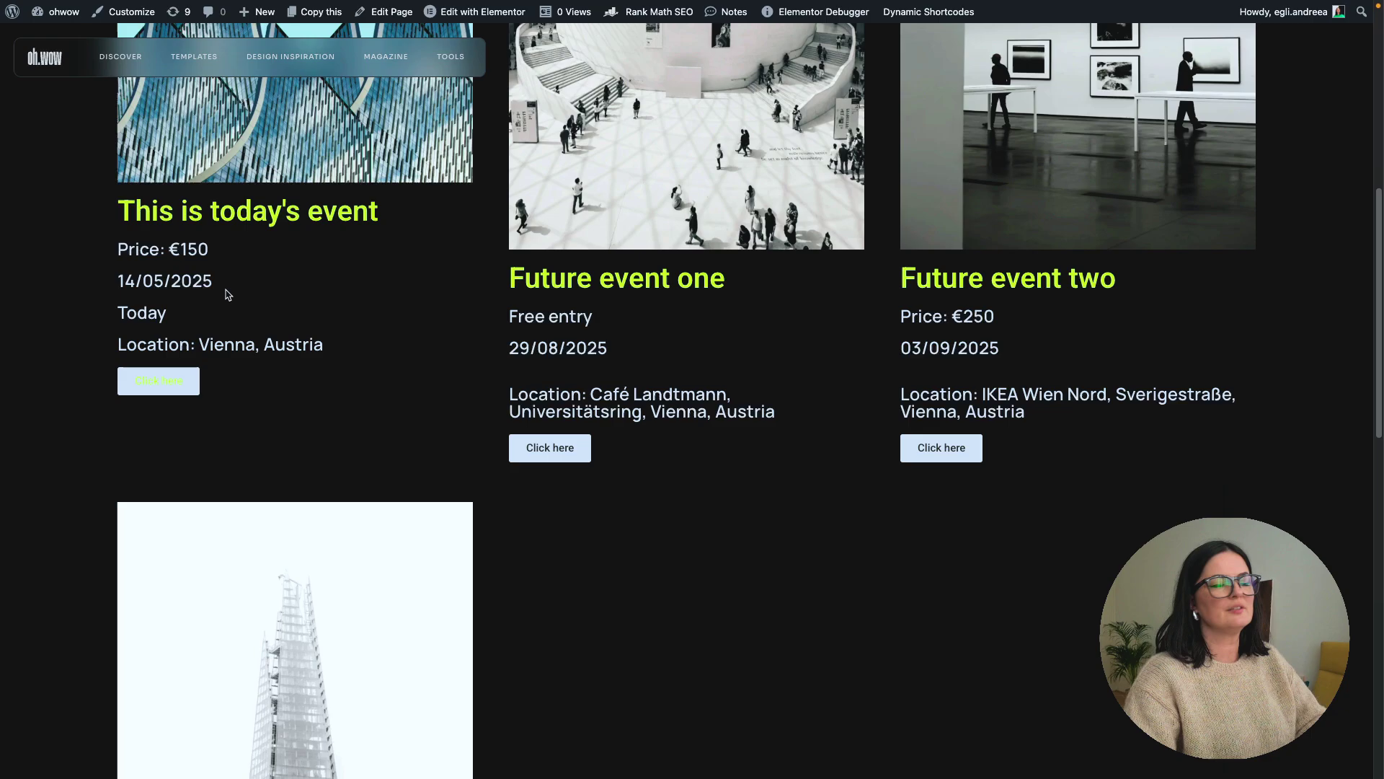
{"action": "scroll", "coordinate": [593, 383], "scroll_direction": "down", "scroll_amount": 8}
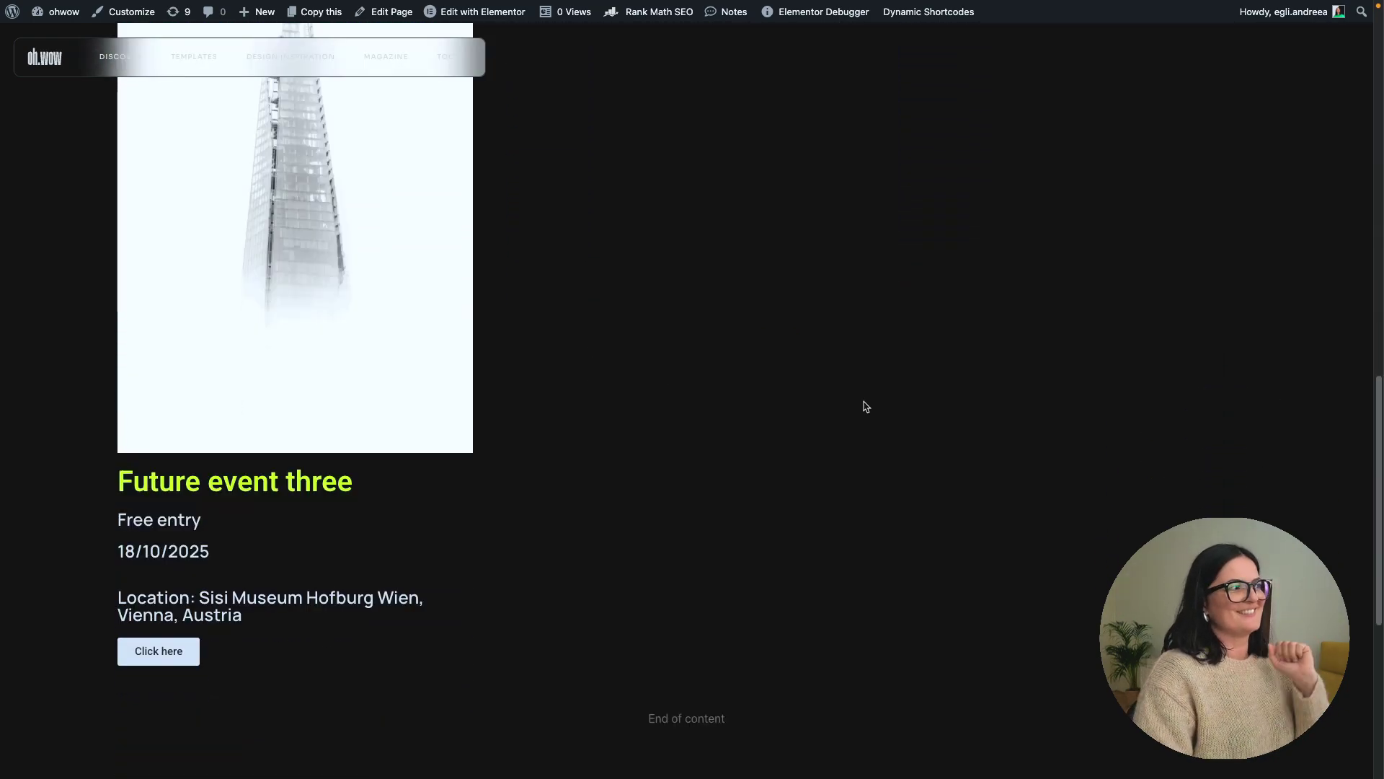
{"action": "scroll", "coordinate": [865, 406], "scroll_direction": "up", "scroll_amount": 6}
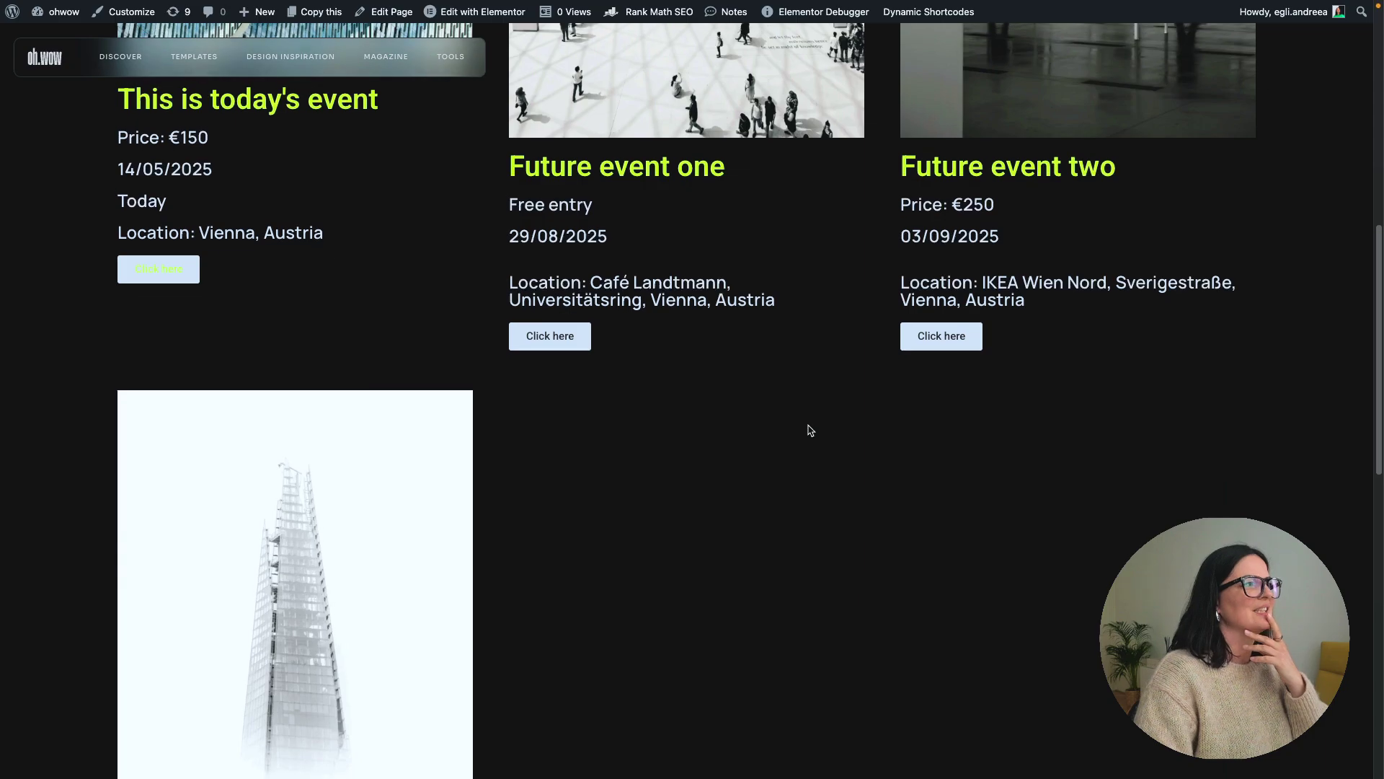
{"action": "scroll", "coordinate": [810, 431], "scroll_direction": "up", "scroll_amount": 2}
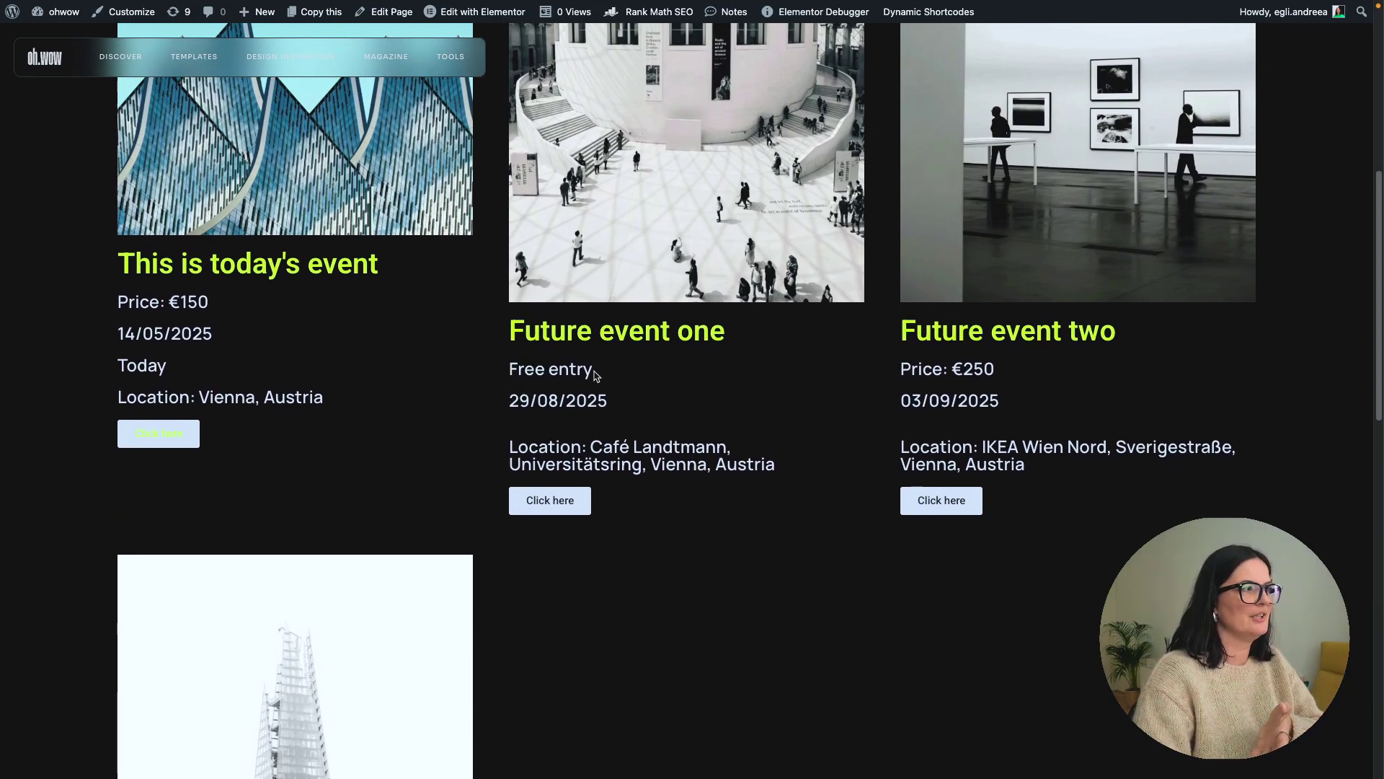
- Compare the entry text on the Future event one card with the price on today's event card
{"action": "left_click_drag", "start_coordinate": [514, 369], "coordinate": [589, 364]}
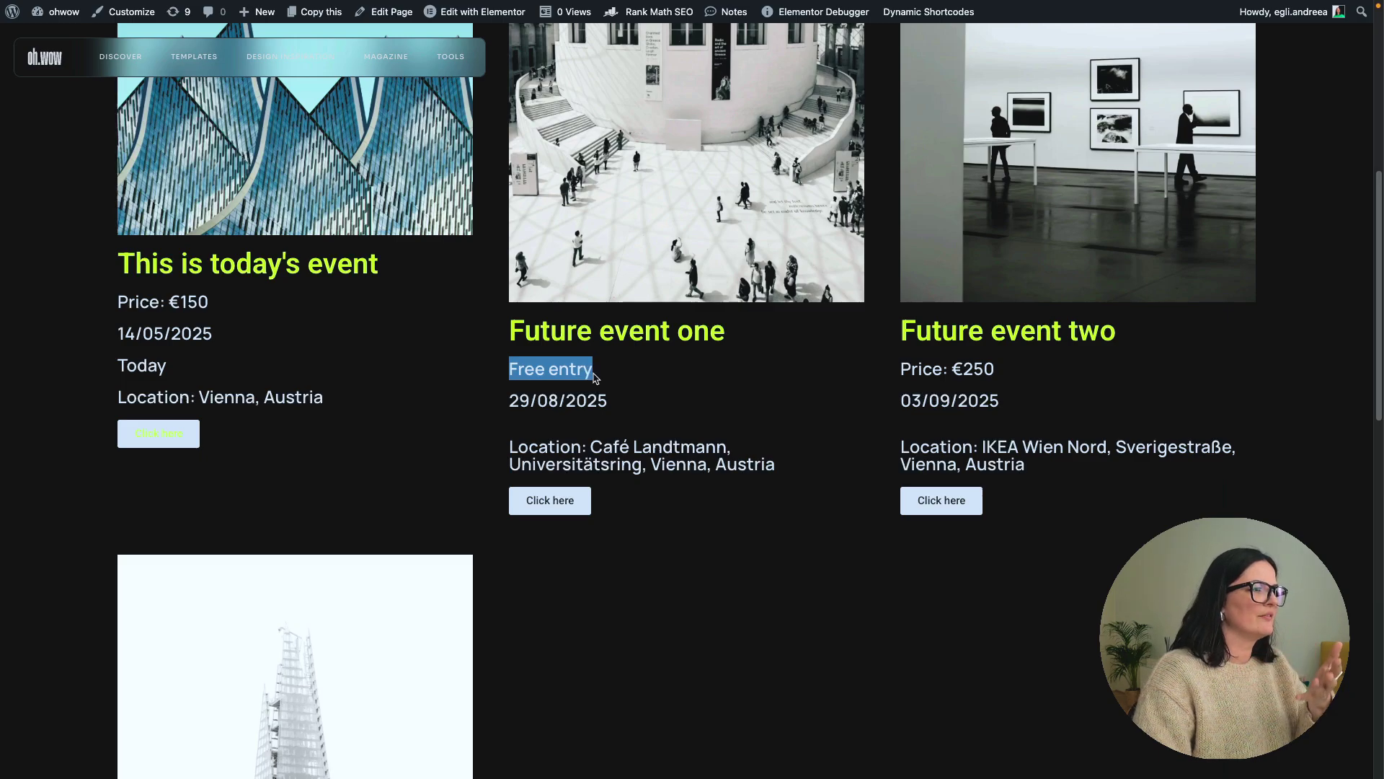
{"action": "left_click", "coordinate": [592, 372]}
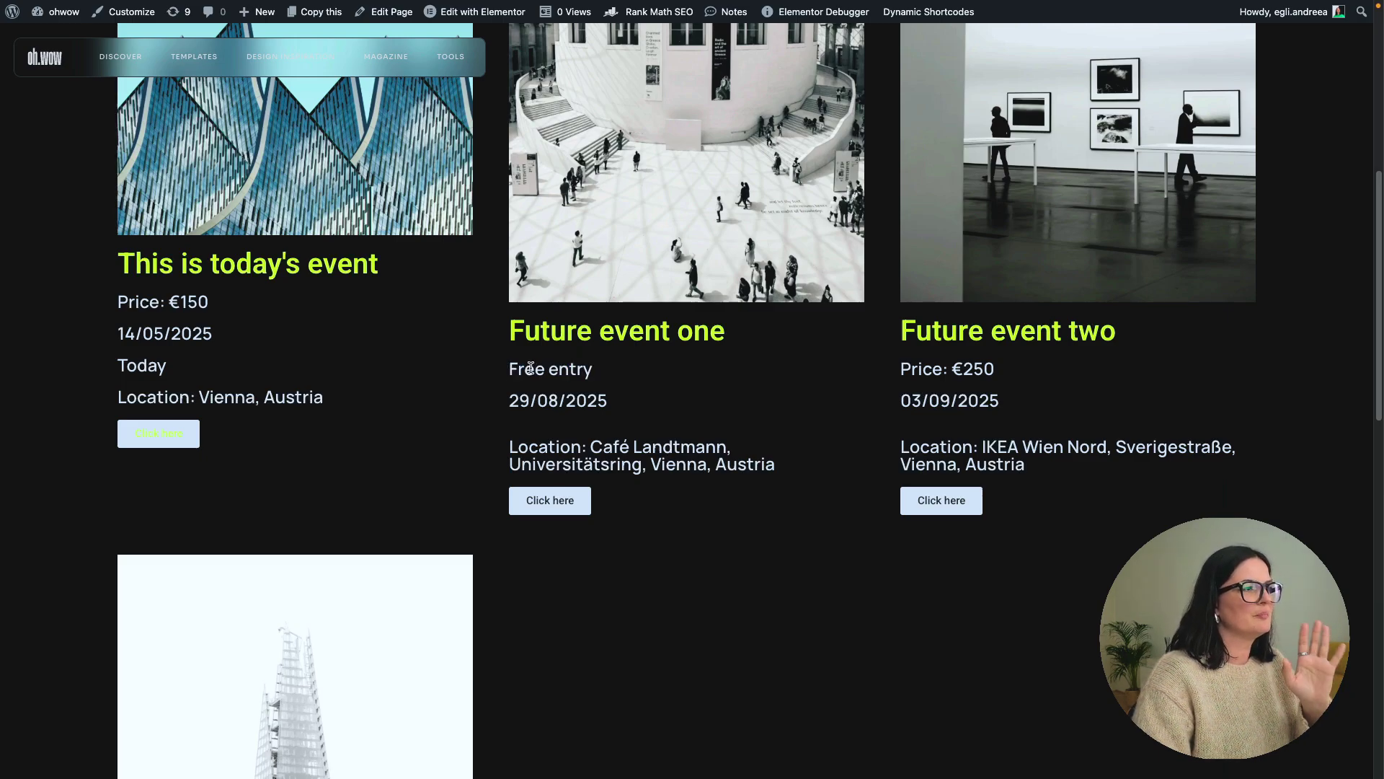
{"action": "left_click_drag", "start_coordinate": [524, 369], "coordinate": [578, 372]}
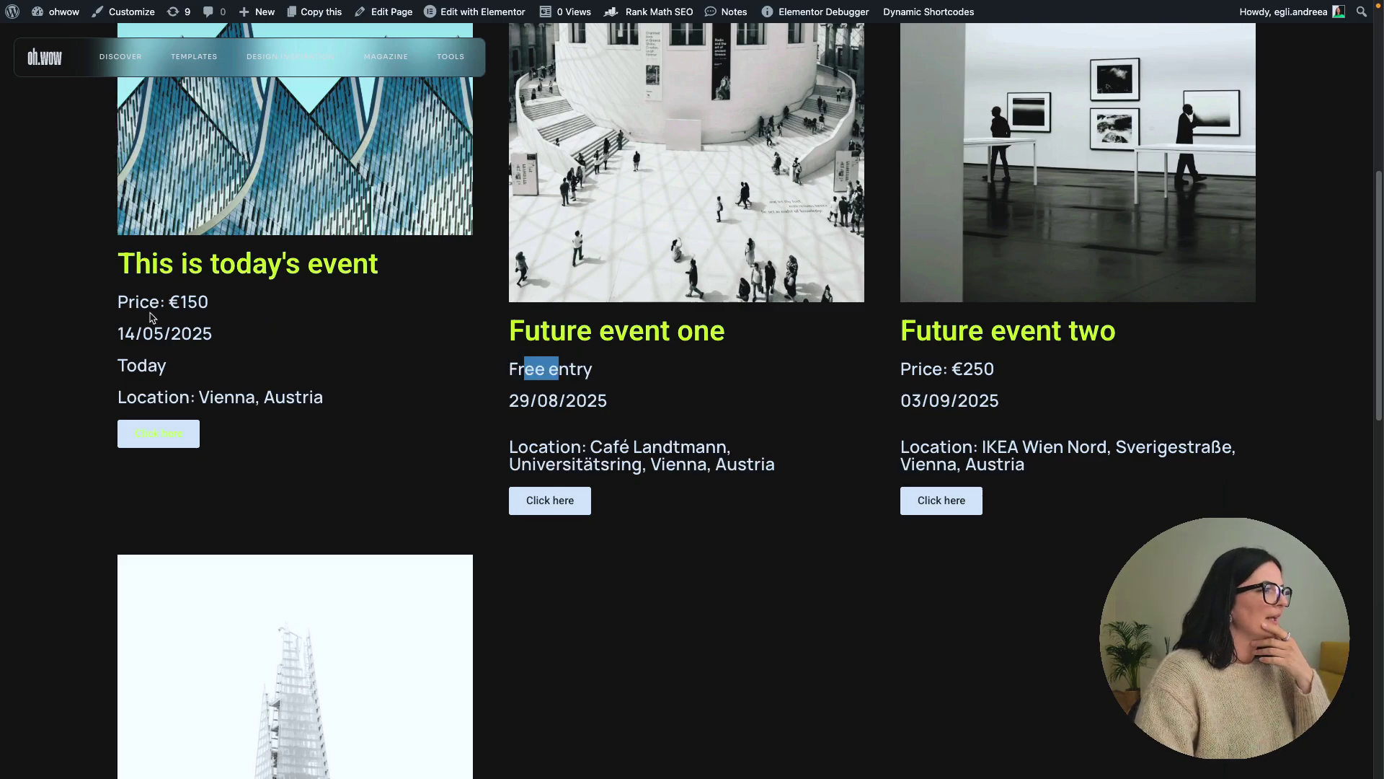
{"action": "left_click_drag", "start_coordinate": [117, 301], "coordinate": [234, 314]}
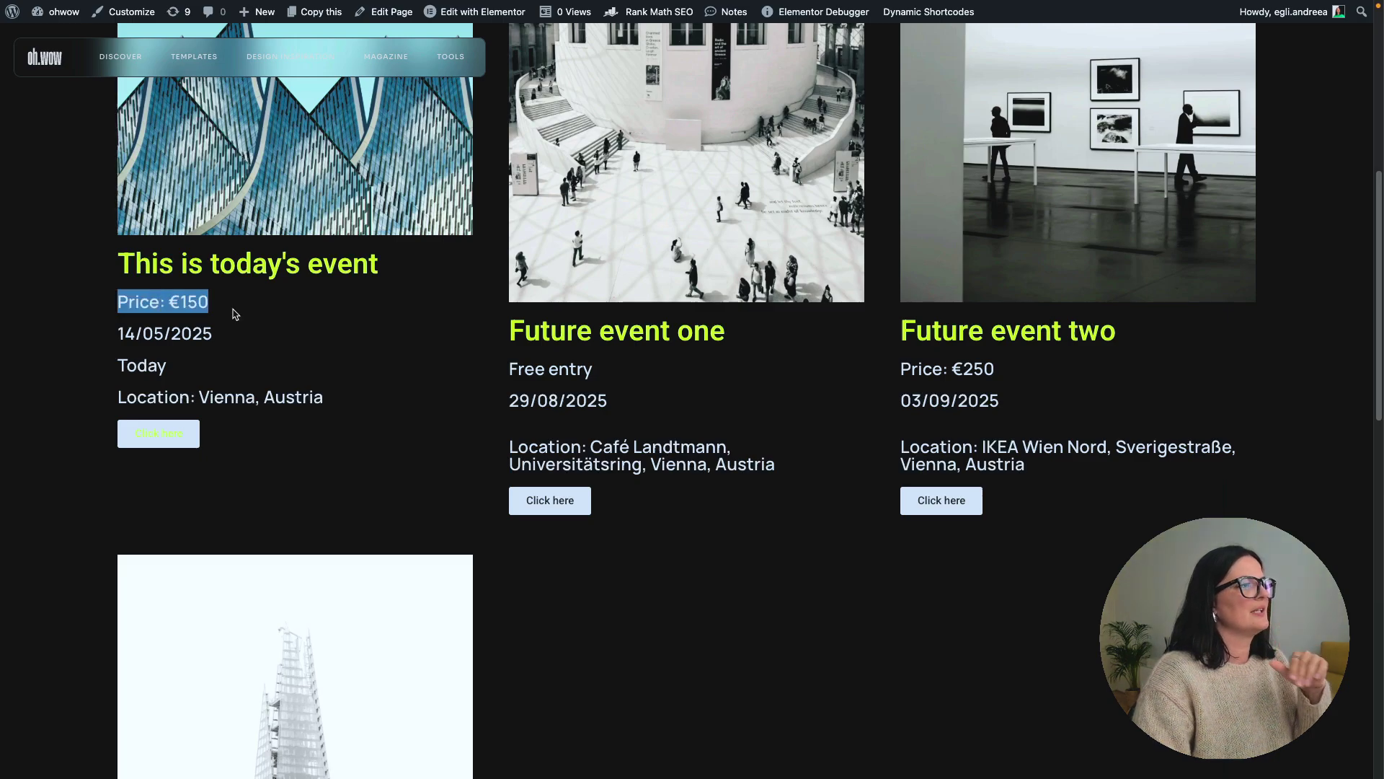
- Test the Click here link on today's event card and return to the Events page
{"action": "scroll", "coordinate": [865, 501], "scroll_direction": "down", "scroll_amount": 2}
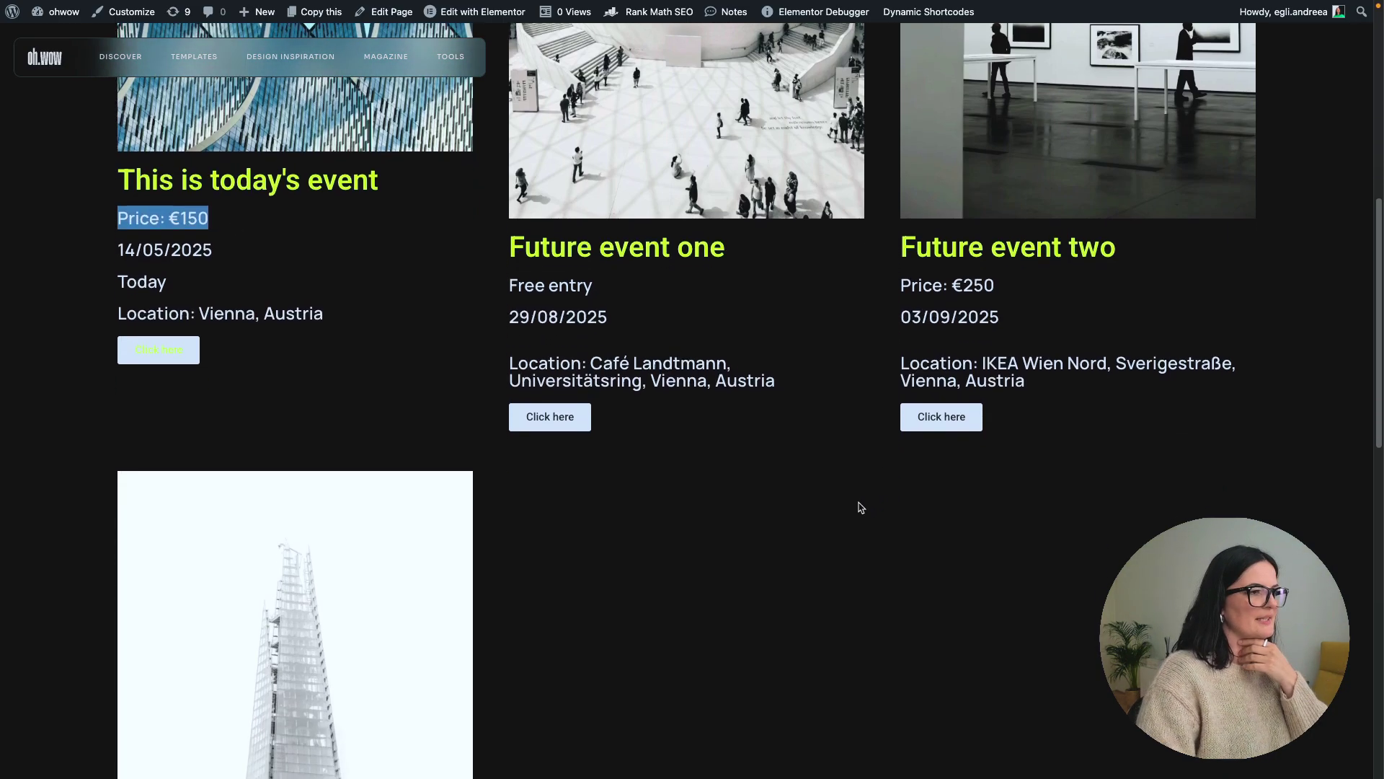
{"action": "left_click", "coordinate": [209, 387]}
{"action": "left_click", "coordinate": [153, 352]}
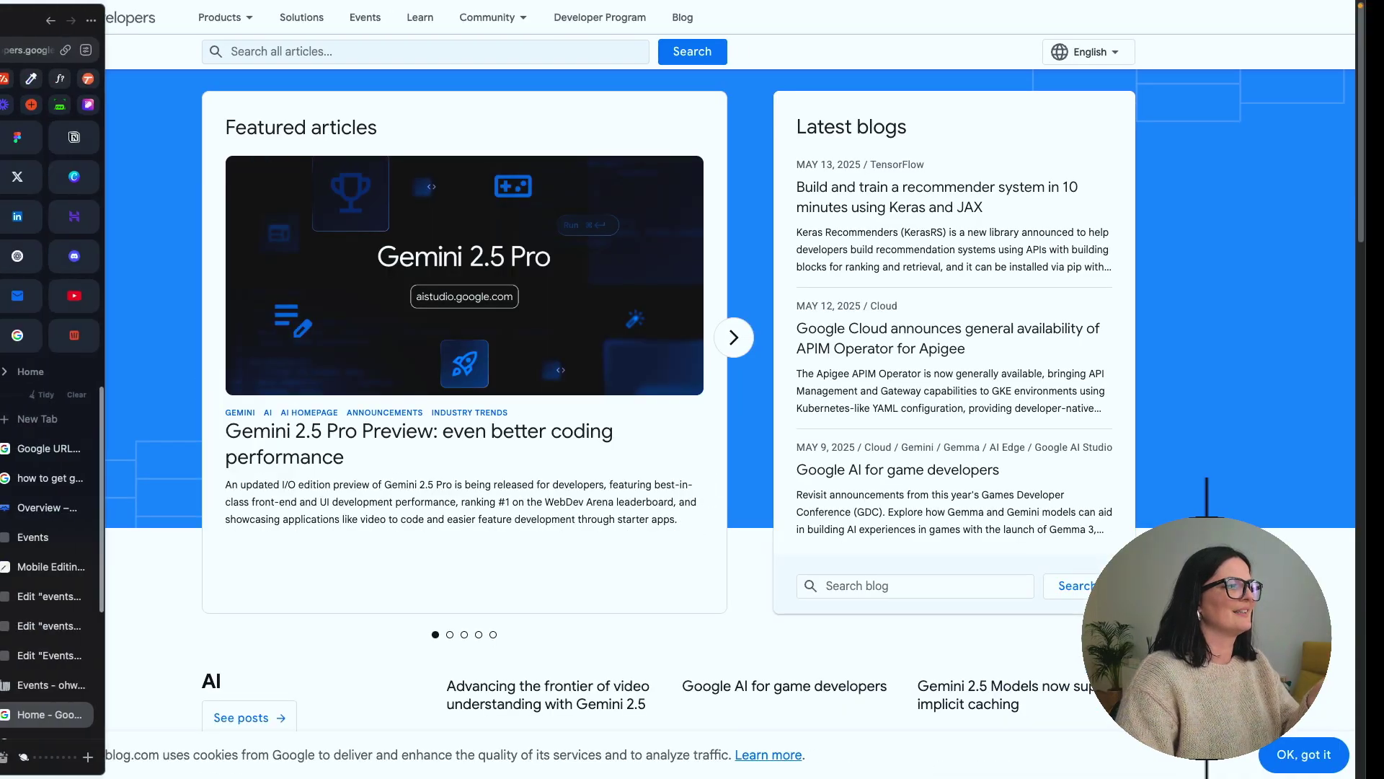
{"action": "left_click", "coordinate": [14, 407]}
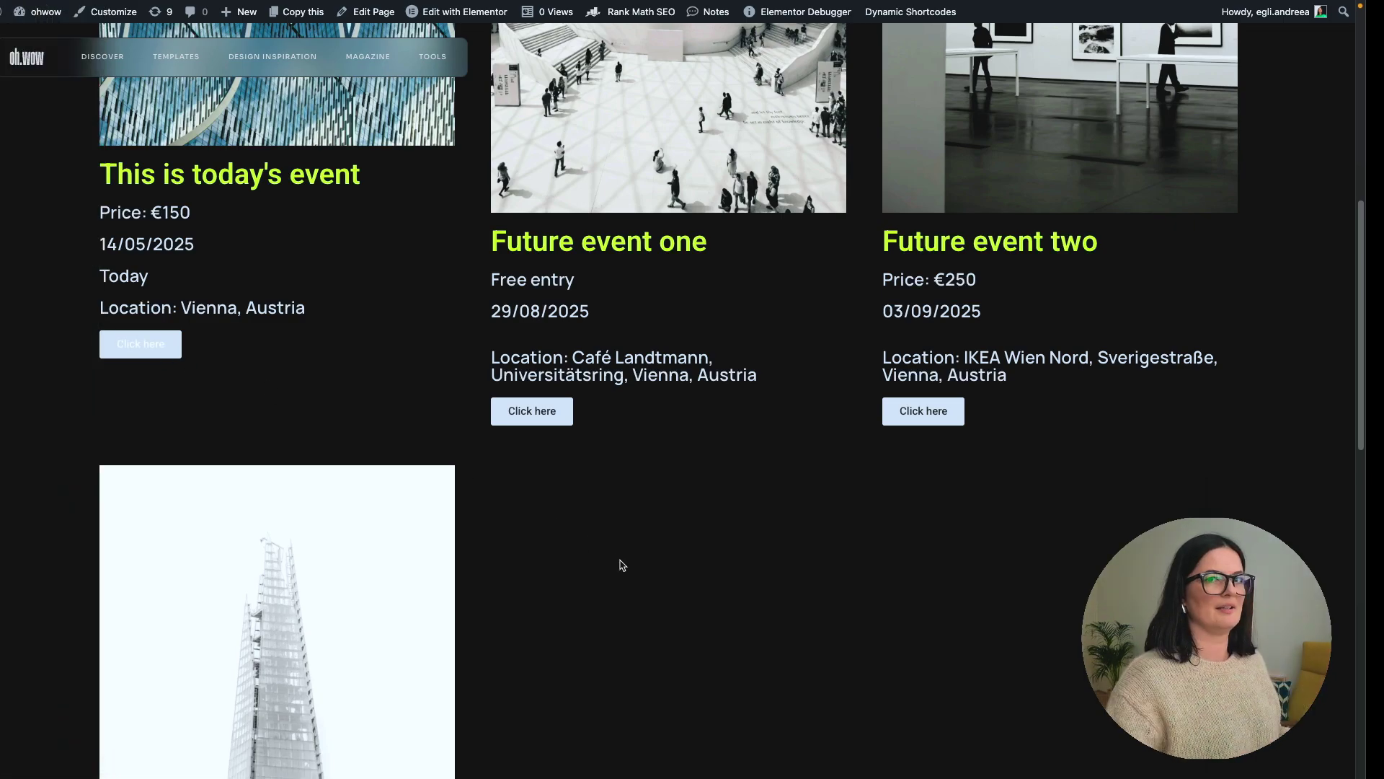
- Switch back to the Elementor editor and add a Dynamic Google Maps widget below the Dynamic Posts in the container
{"action": "left_click", "coordinate": [43, 618]}
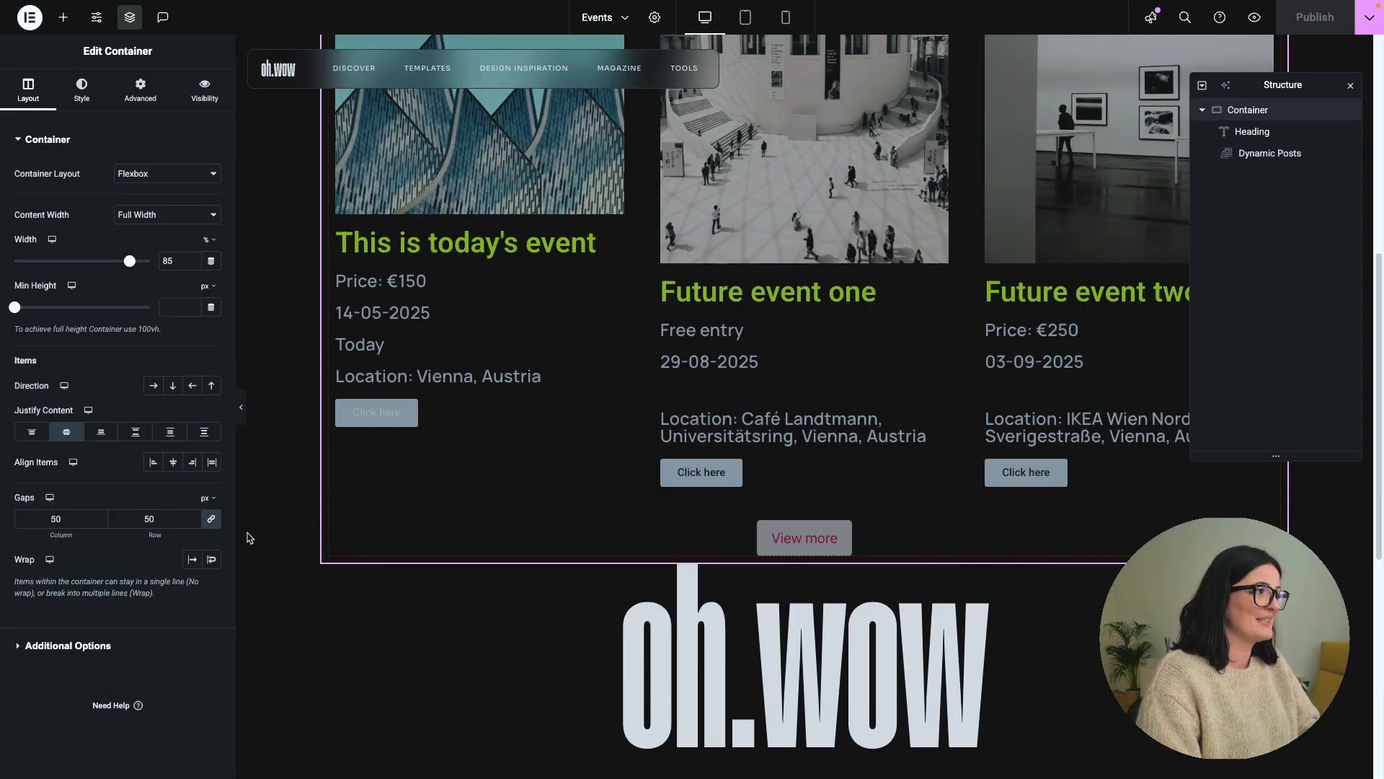
{"action": "left_click", "coordinate": [64, 17]}
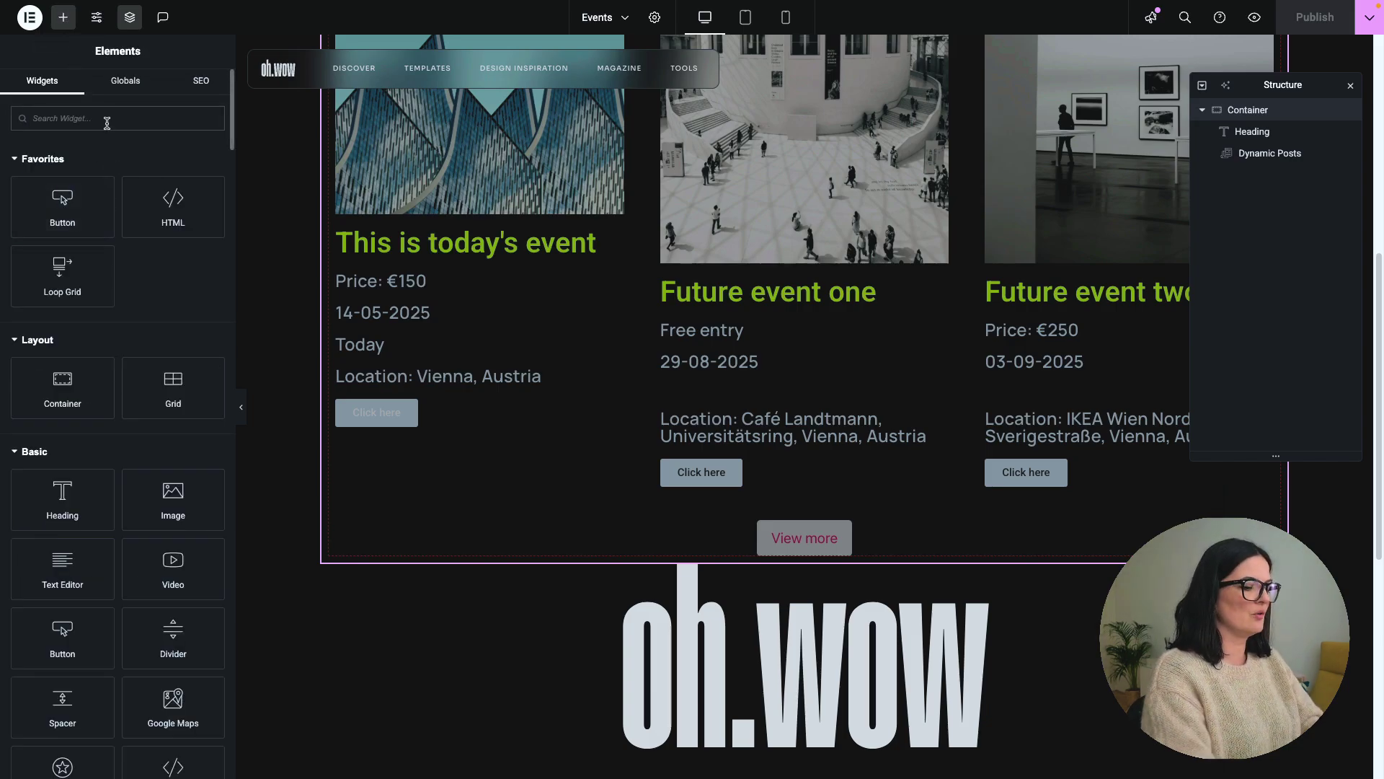
{"action": "left_click", "coordinate": [107, 123]}
{"action": "type", "text": "dynamic goog"}
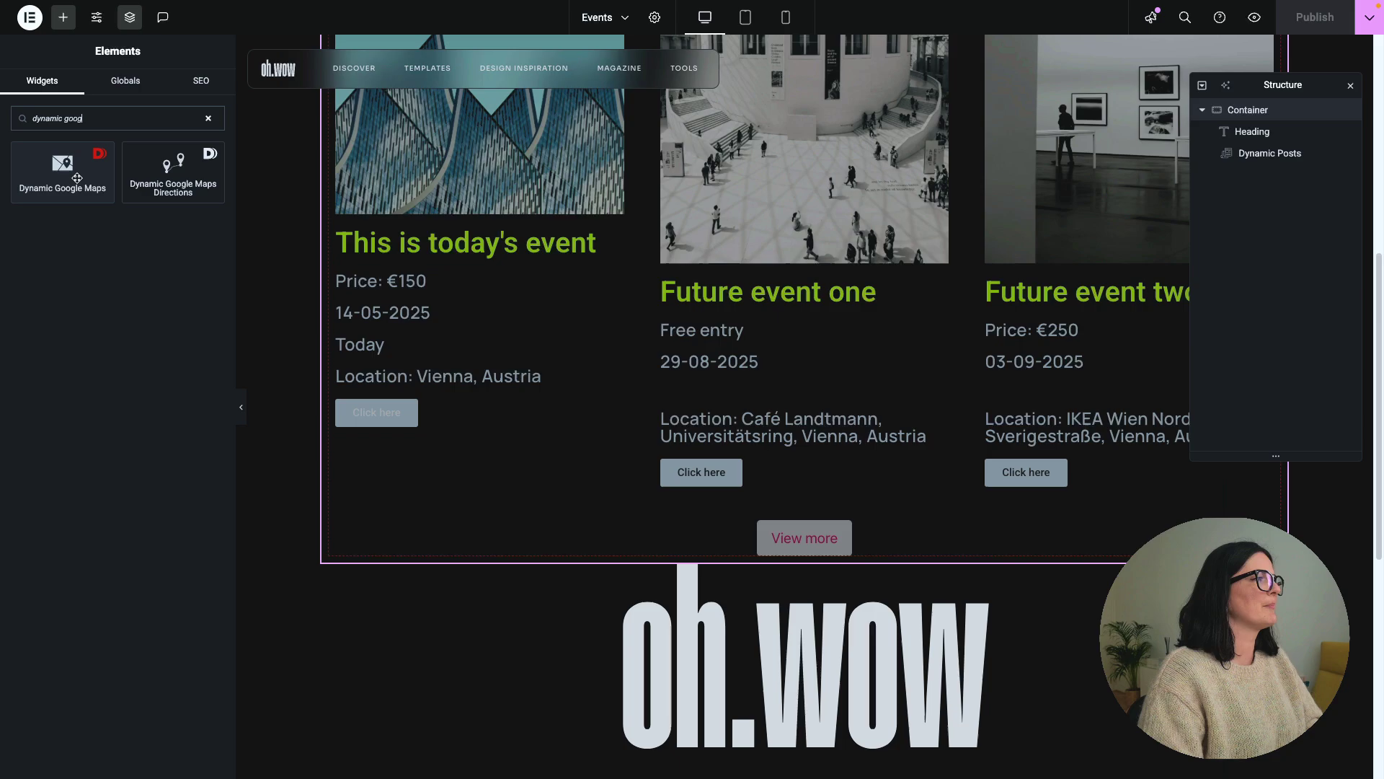
{"action": "left_click_drag", "start_coordinate": [77, 178], "coordinate": [533, 529]}
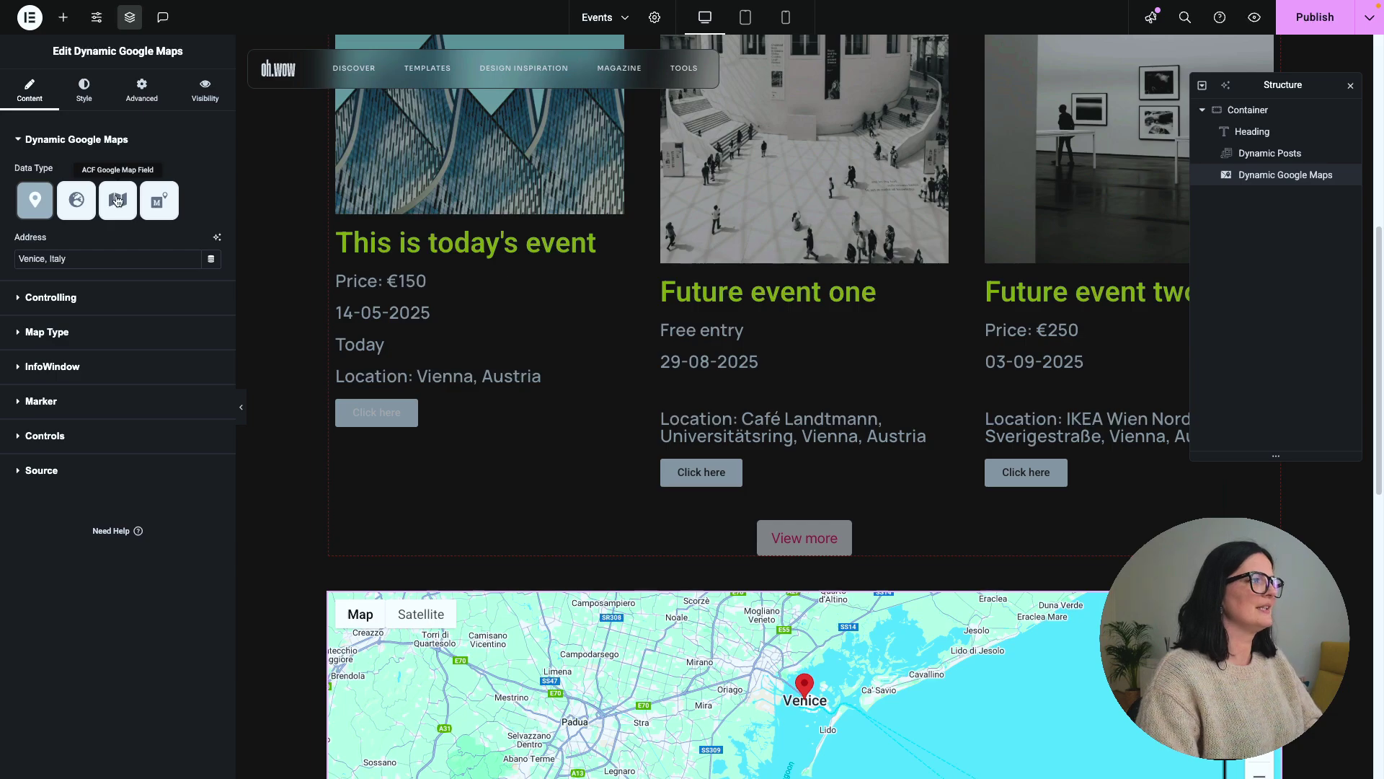
- Set the map's data type to ACF Google Map Field with the Map Location field, and enable Multiple Locations Query
{"action": "left_click", "coordinate": [118, 200]}
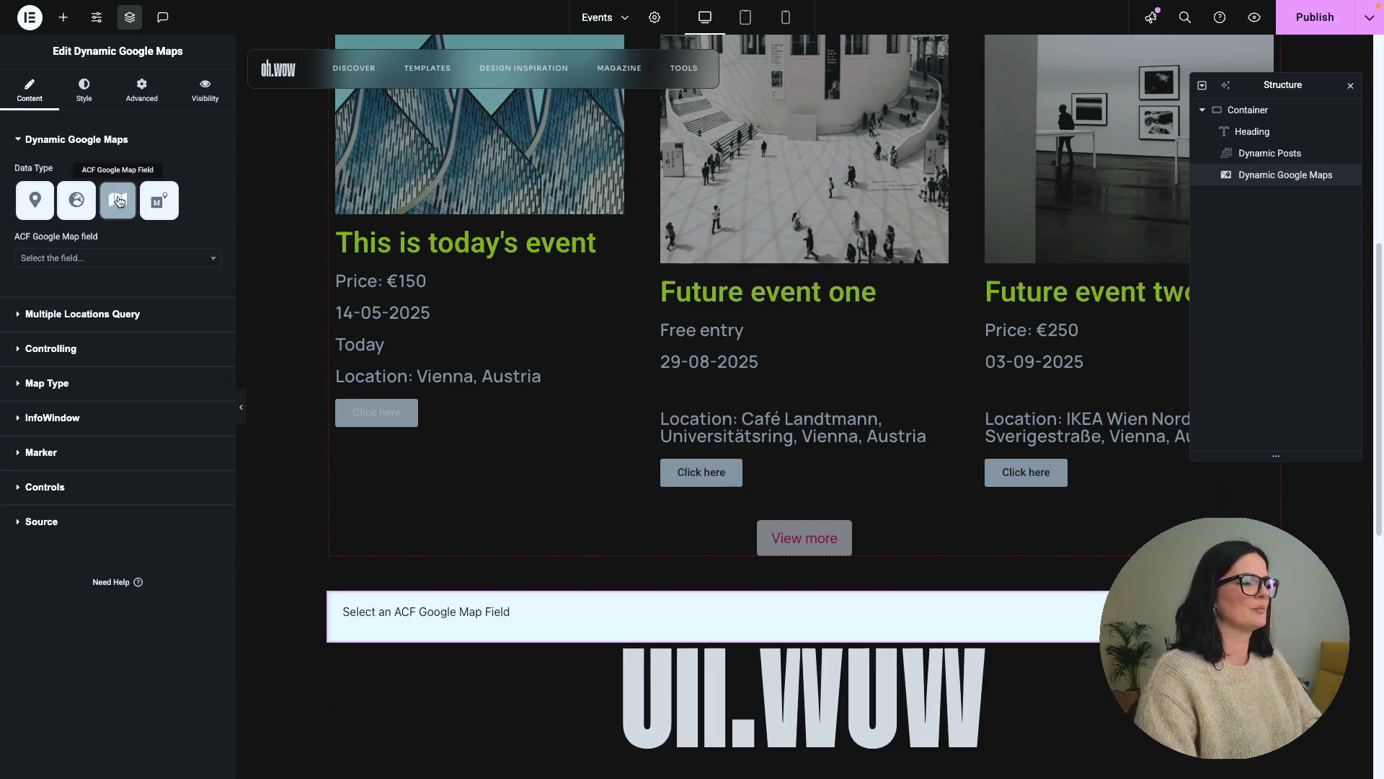
{"action": "left_click", "coordinate": [80, 260]}
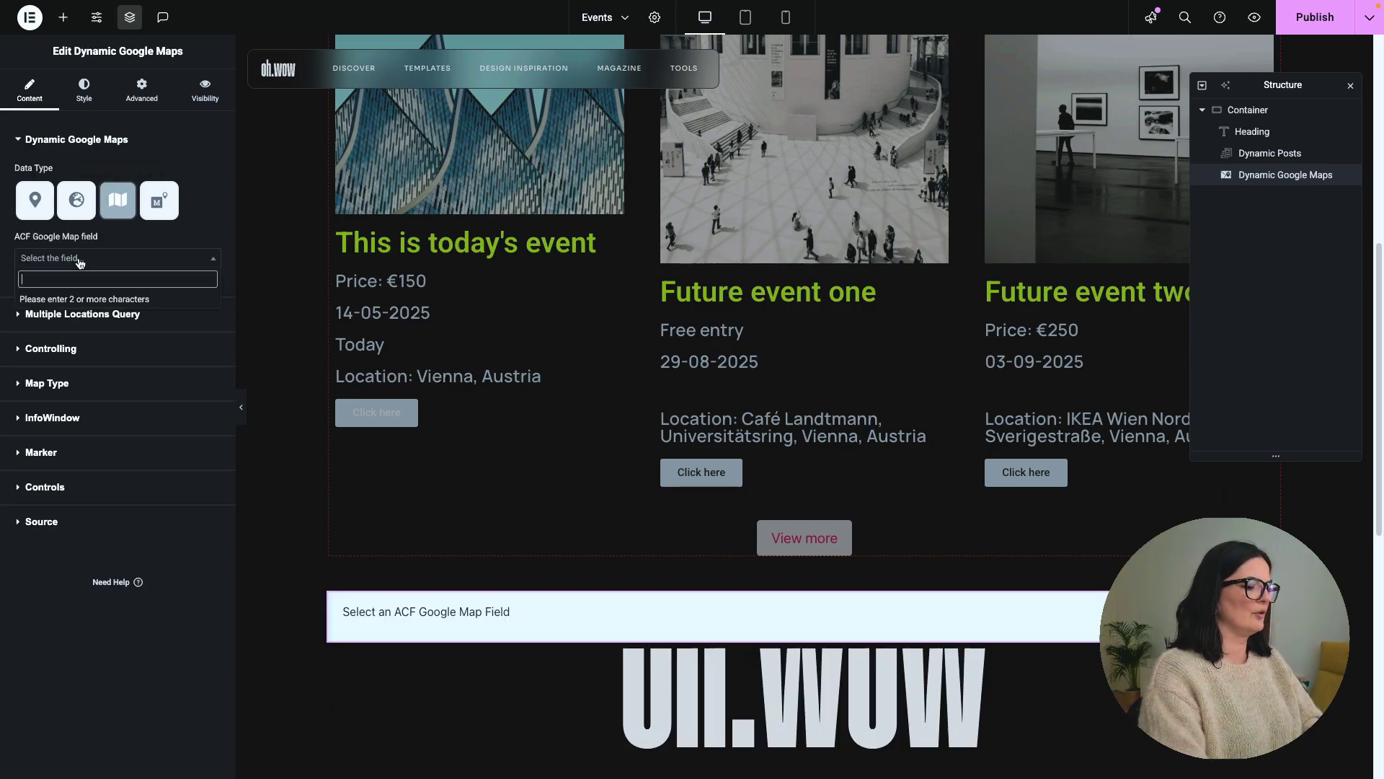
{"action": "type", "text": "map"}
{"action": "left_click", "coordinate": [70, 297]}
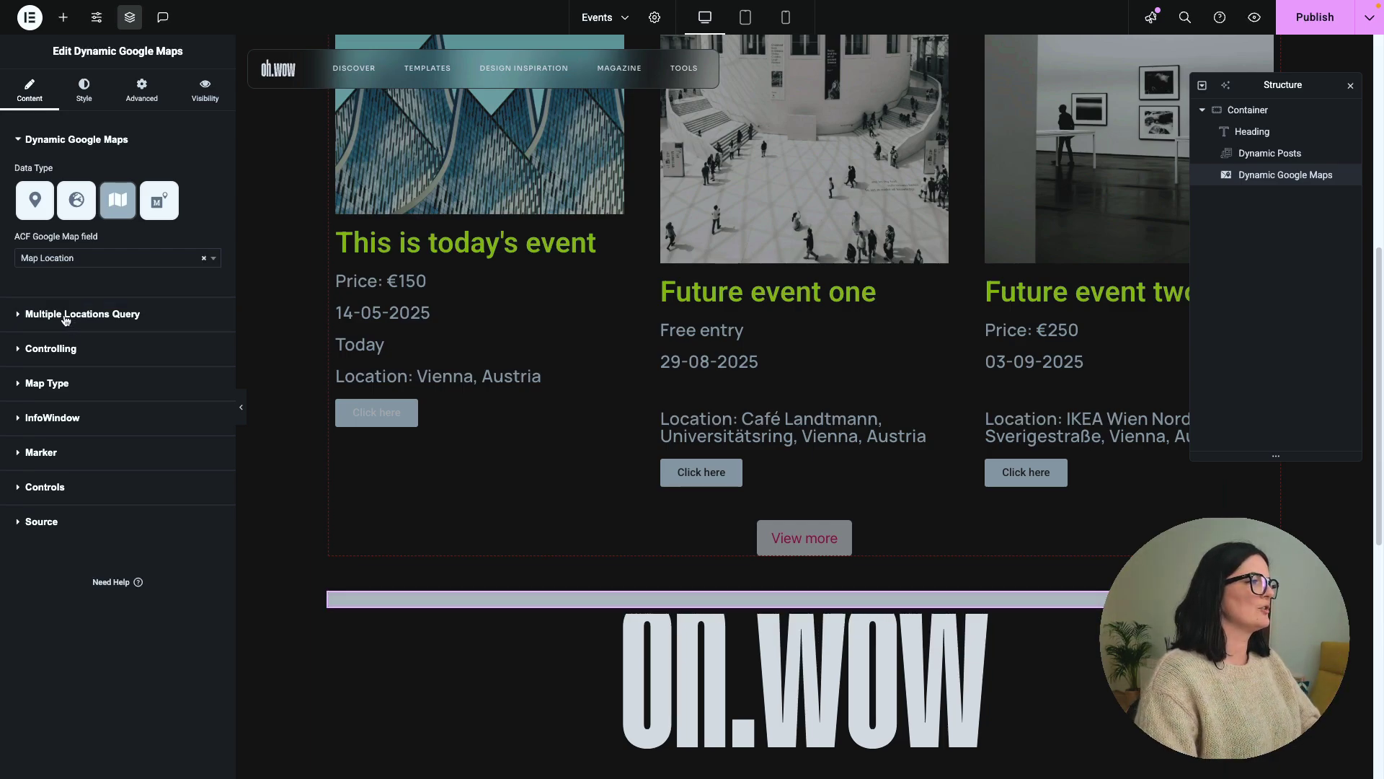
{"action": "left_click", "coordinate": [70, 315]}
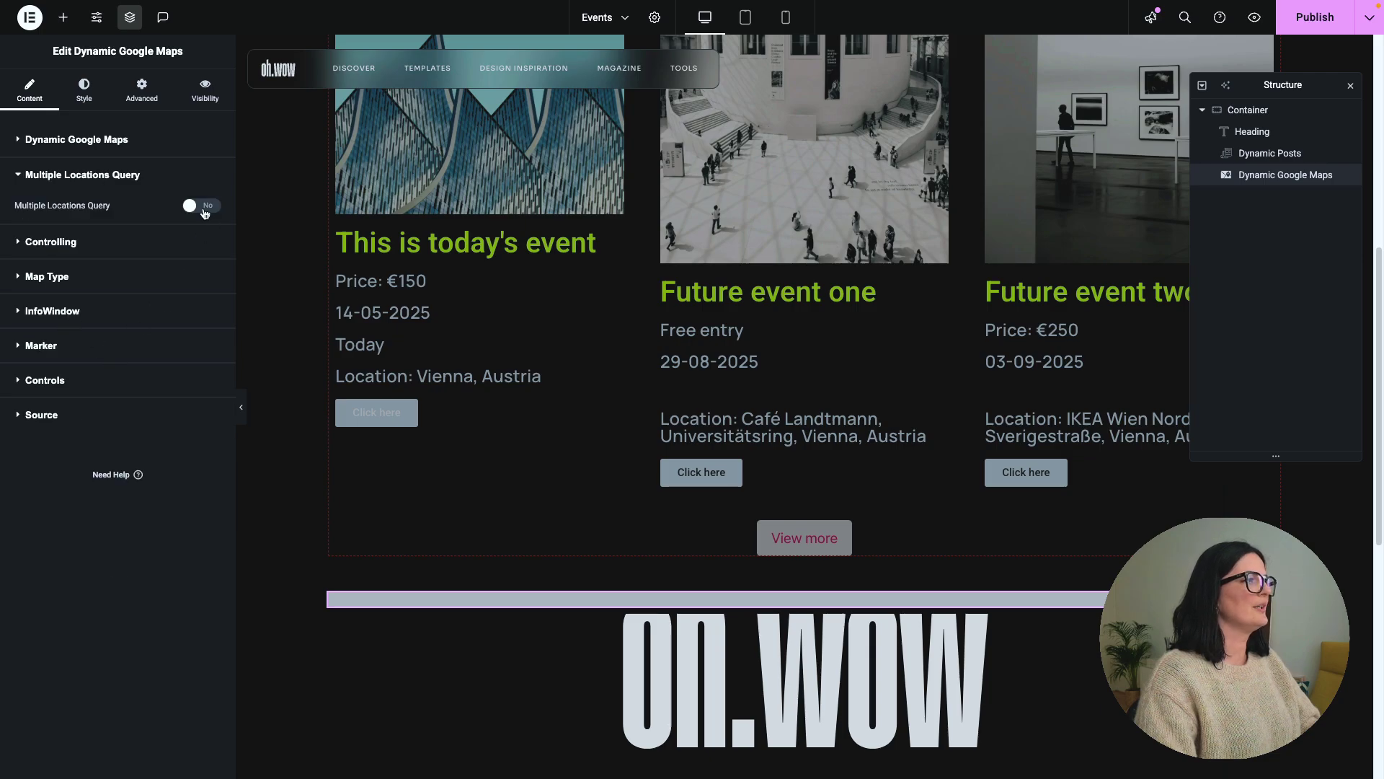
{"action": "left_click", "coordinate": [202, 207]}
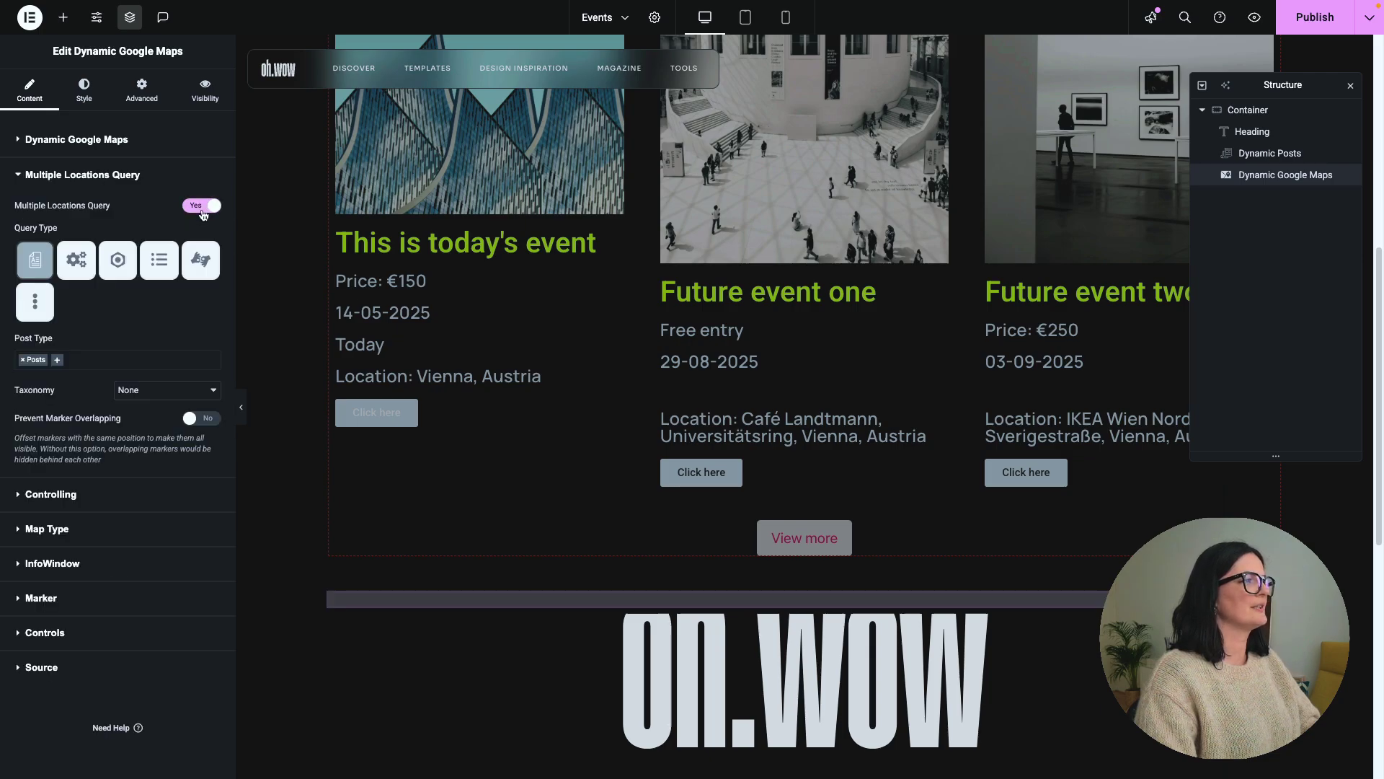
- Set the map query's post type to Events and enable Prevent Marker Overlapping
{"action": "left_click", "coordinate": [23, 360]}
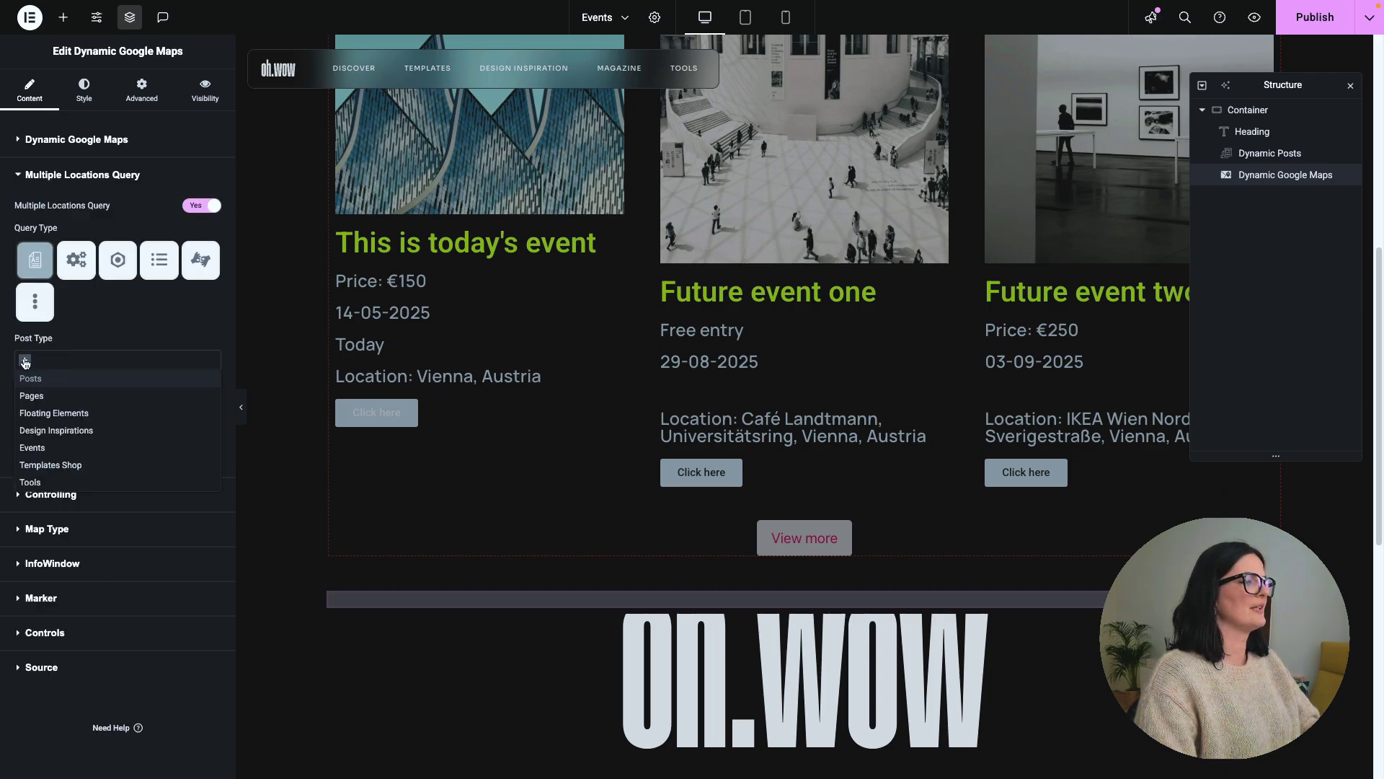
{"action": "left_click", "coordinate": [32, 448]}
{"action": "scroll", "coordinate": [1379, 310], "scroll_direction": "down", "scroll_amount": 3}
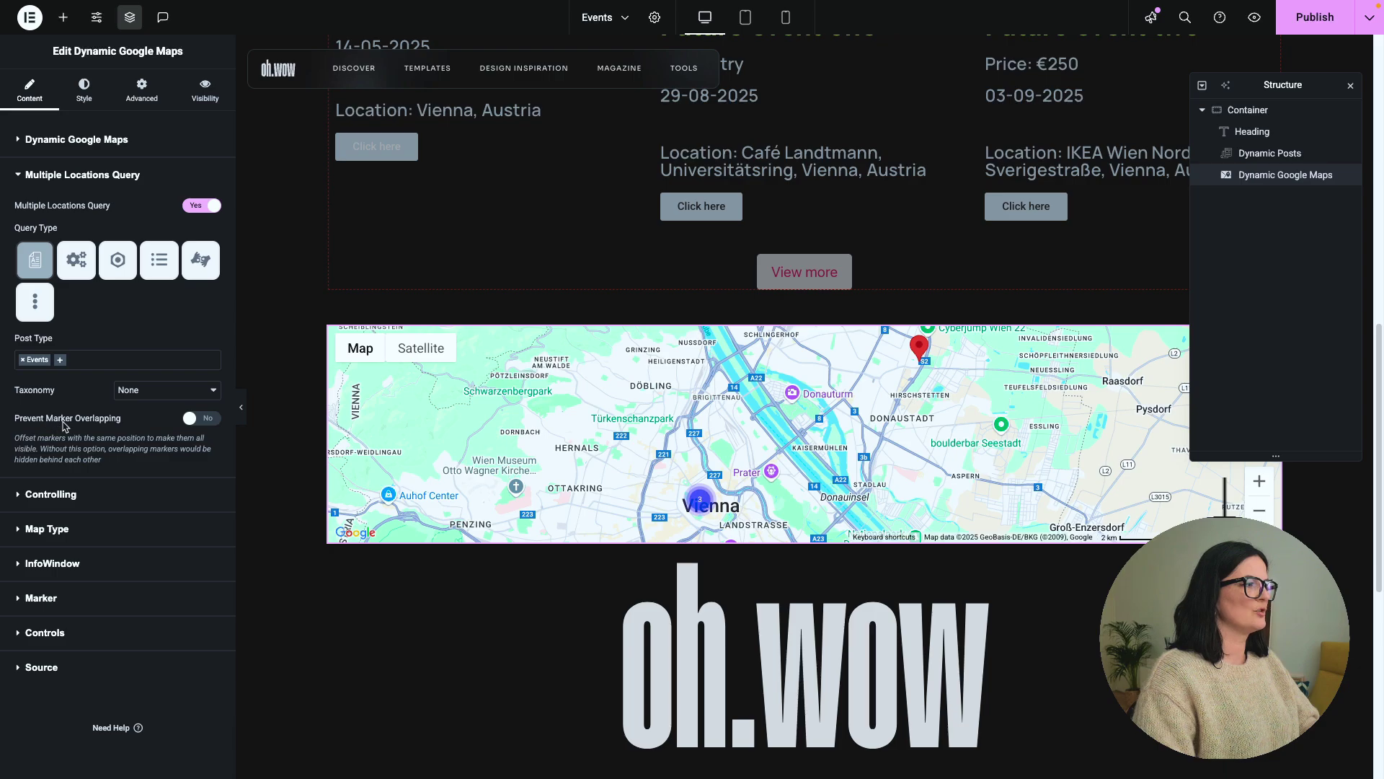
{"action": "left_click", "coordinate": [199, 422]}
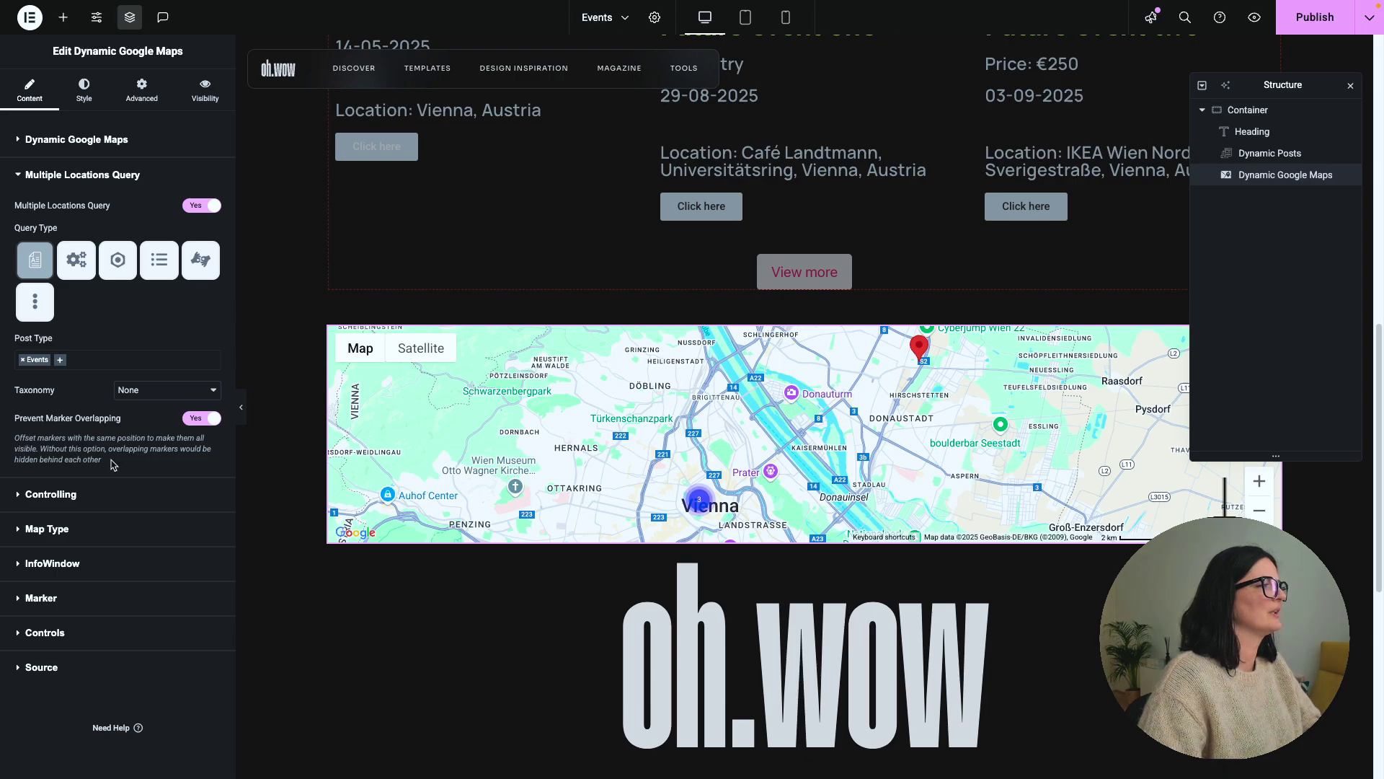
- Enable Geolocation on the map and turn on Change Zoom after Geolocation
{"action": "left_click", "coordinate": [70, 495]}
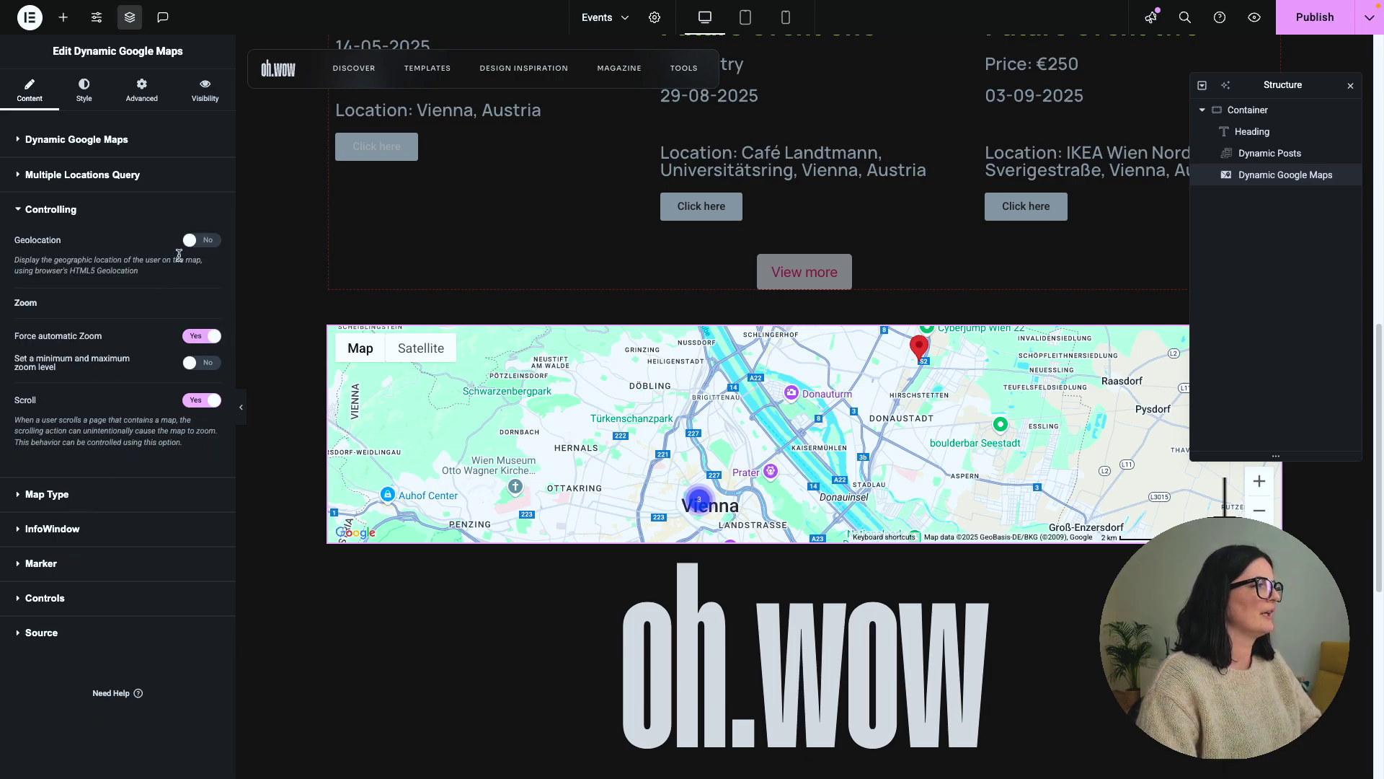
{"action": "left_click", "coordinate": [201, 240]}
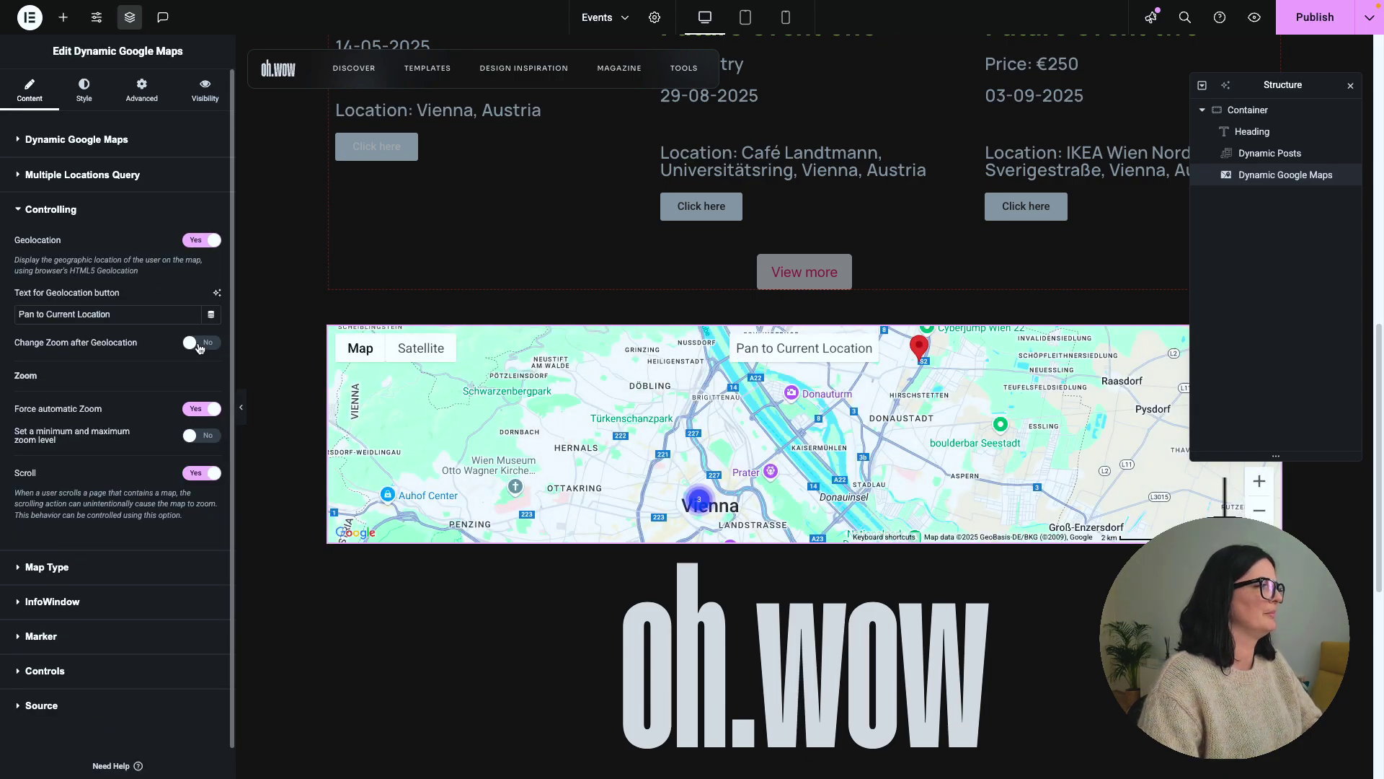
{"action": "left_click", "coordinate": [200, 343]}
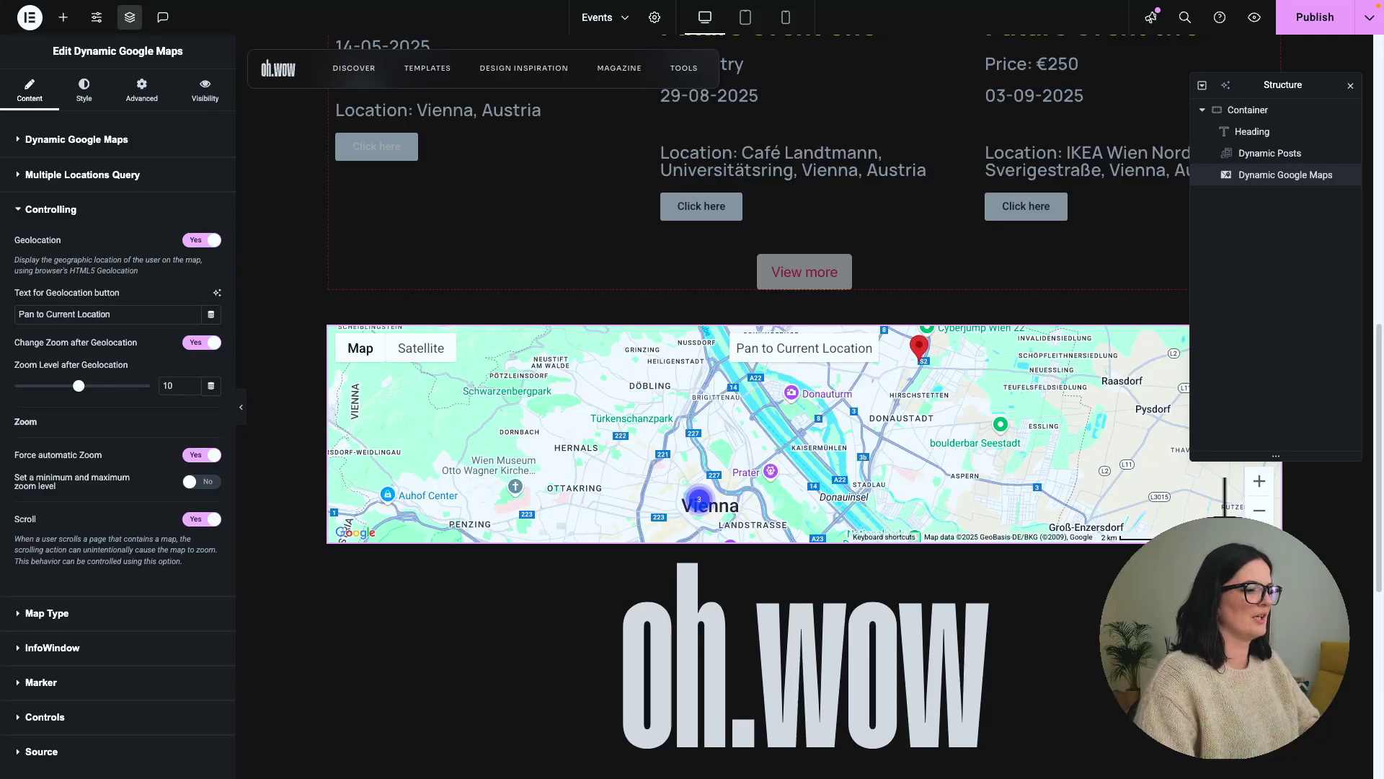
- Set the Dynamic Google Maps widget's map type to Hybrid
{"action": "left_click", "coordinate": [58, 614]}
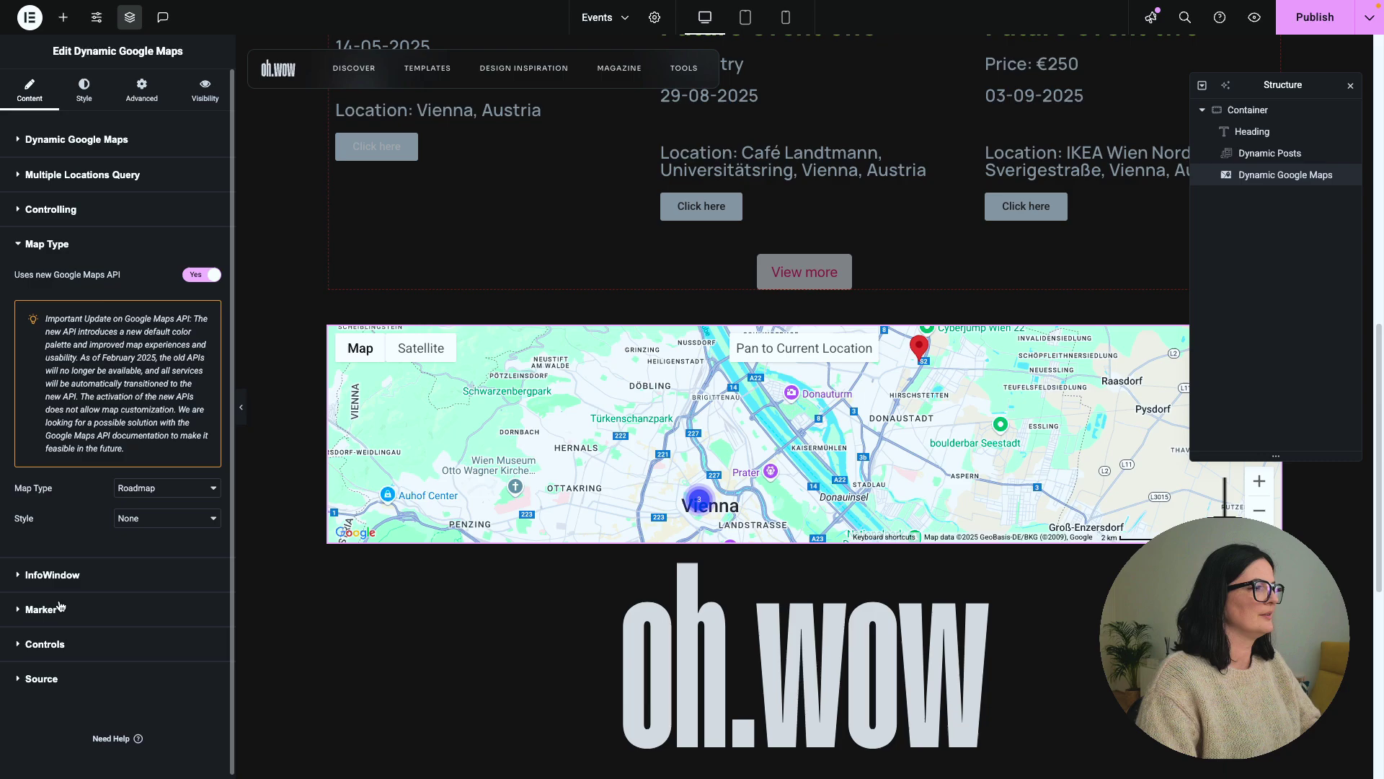
{"action": "left_click", "coordinate": [140, 490]}
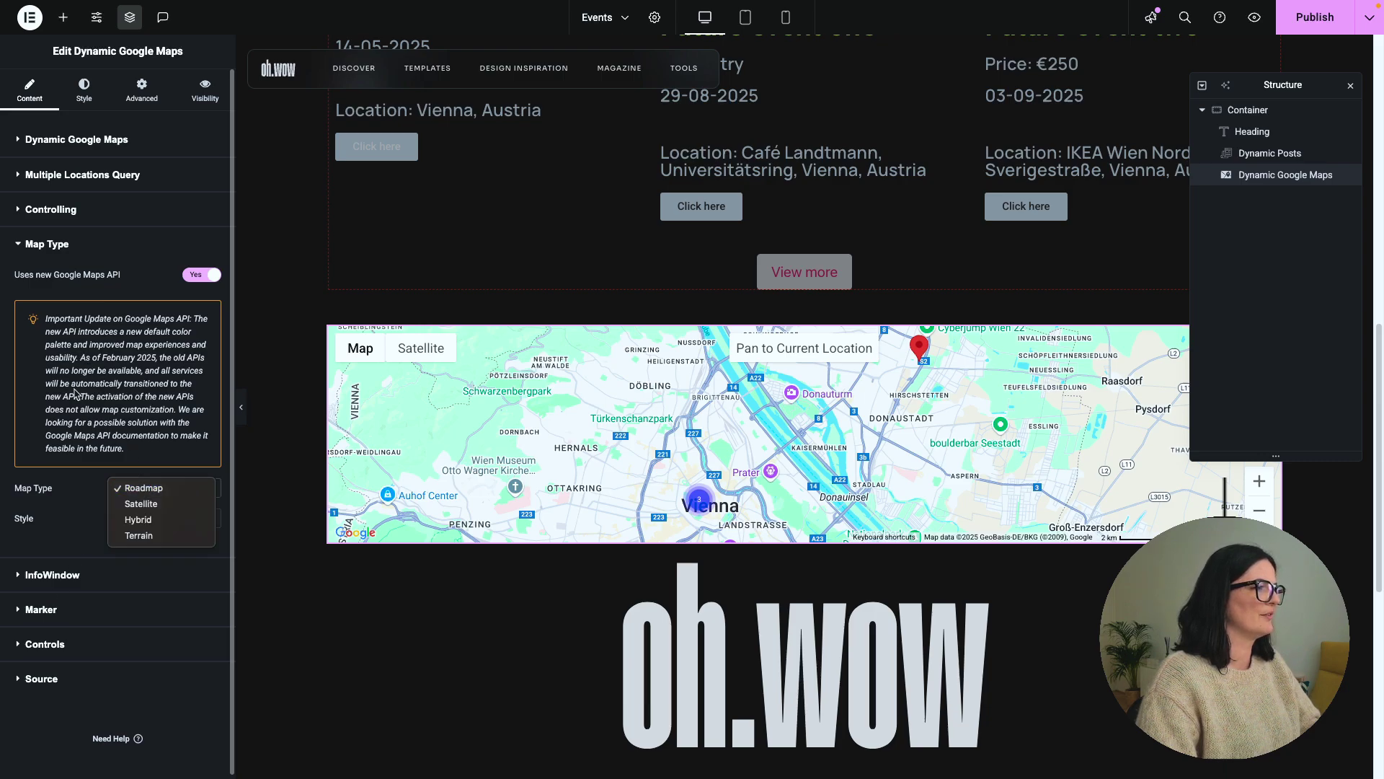
{"action": "left_click", "coordinate": [134, 519]}
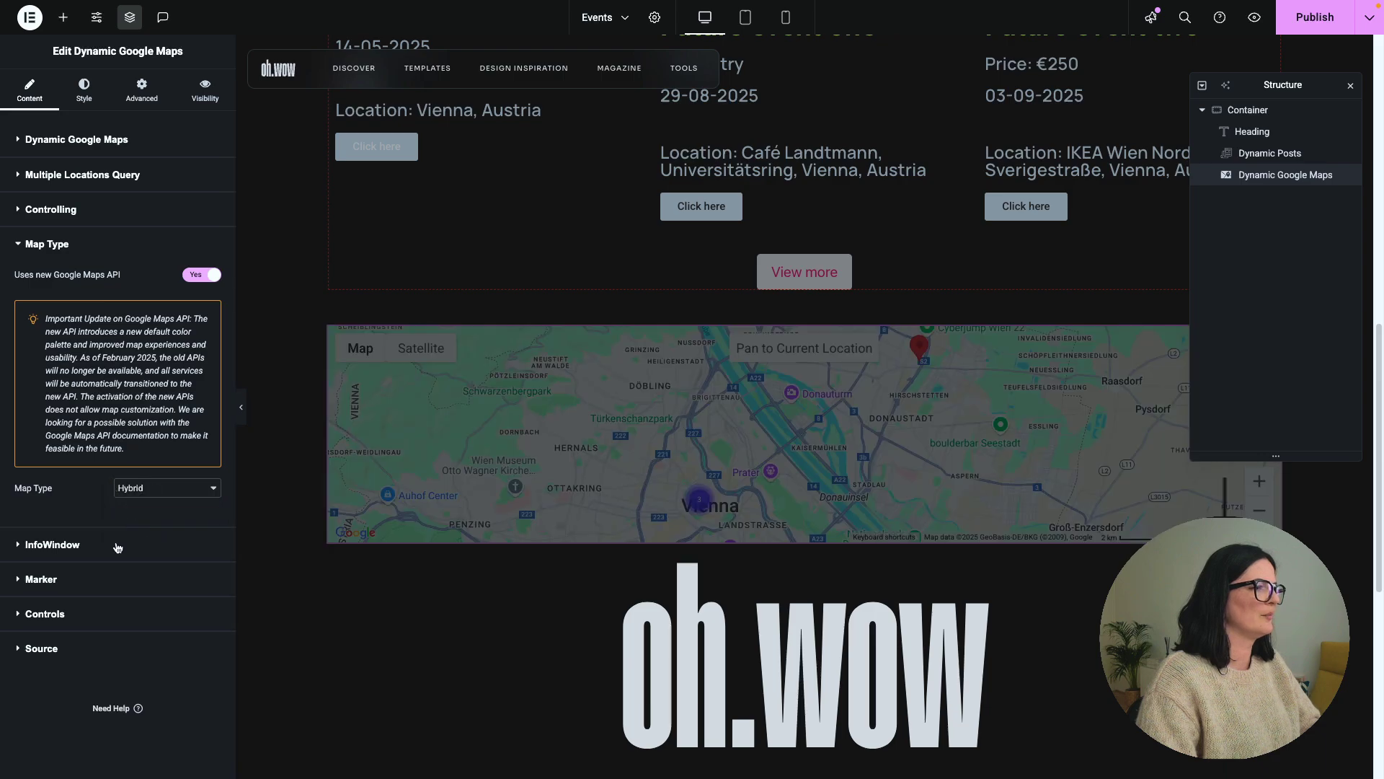
- Review the map's InfoWindow, Marker, Controls and Source settings
{"action": "left_click", "coordinate": [117, 547]}
{"action": "scroll", "coordinate": [118, 389], "scroll_direction": "down", "scroll_amount": 5}
{"action": "scroll", "coordinate": [118, 390], "scroll_direction": "up", "scroll_amount": 5}
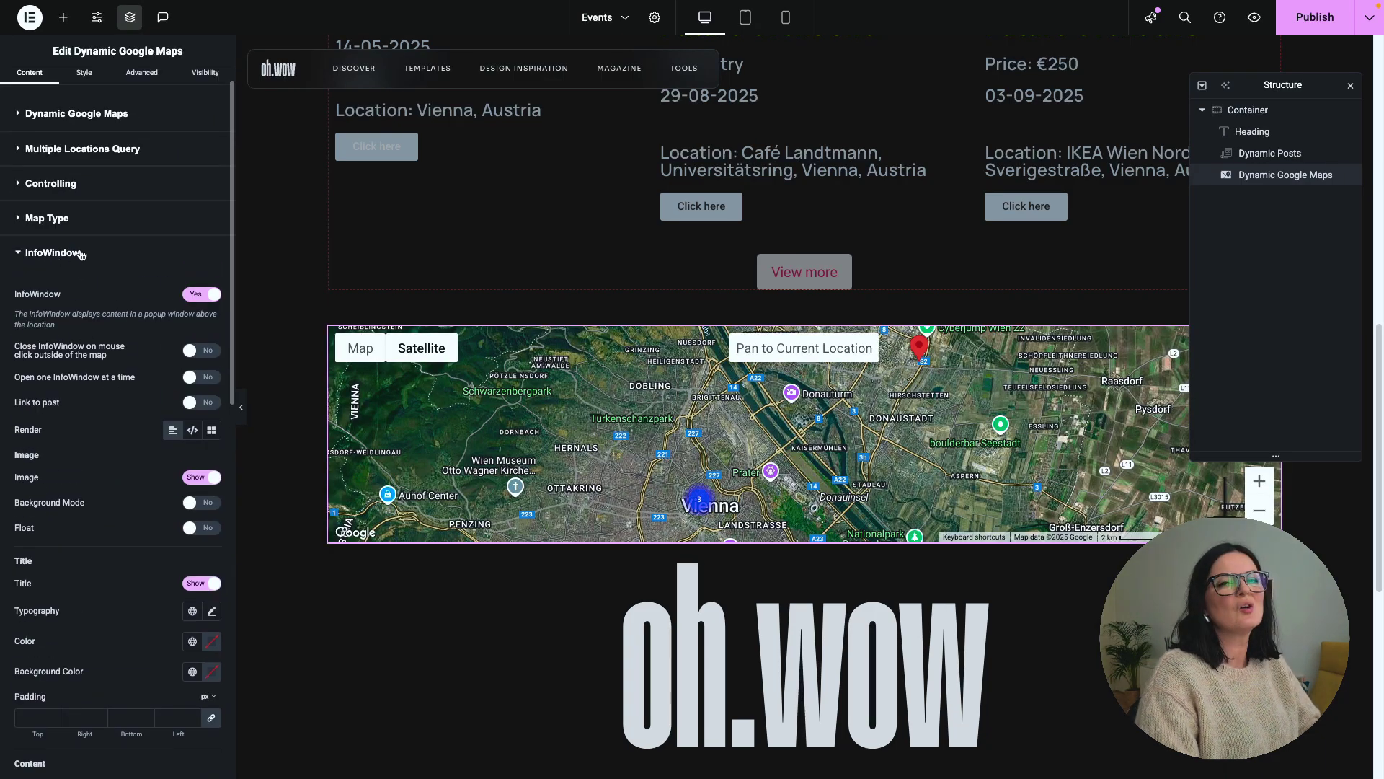
{"action": "left_click", "coordinate": [81, 254]}
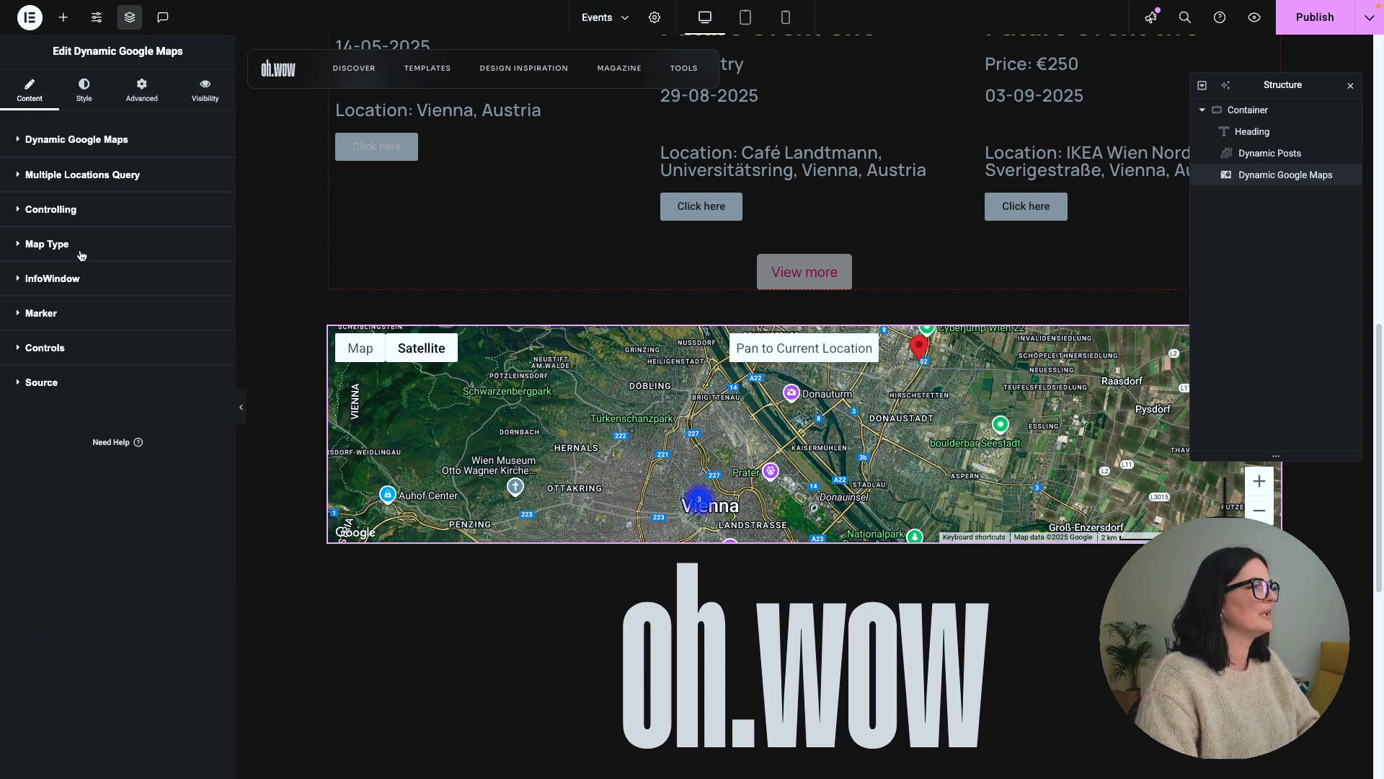
{"action": "left_click", "coordinate": [60, 317]}
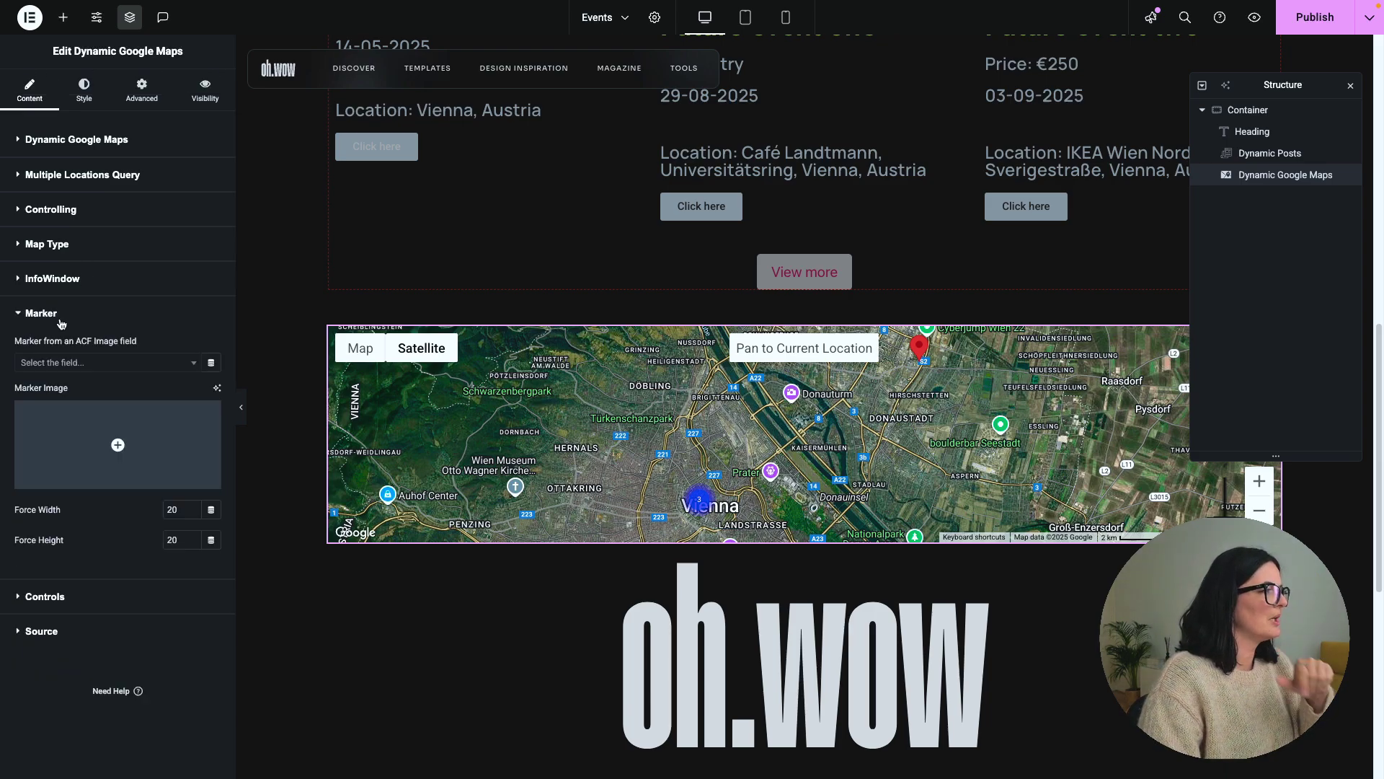
{"action": "left_click", "coordinate": [94, 366]}
{"action": "left_click", "coordinate": [123, 525]}
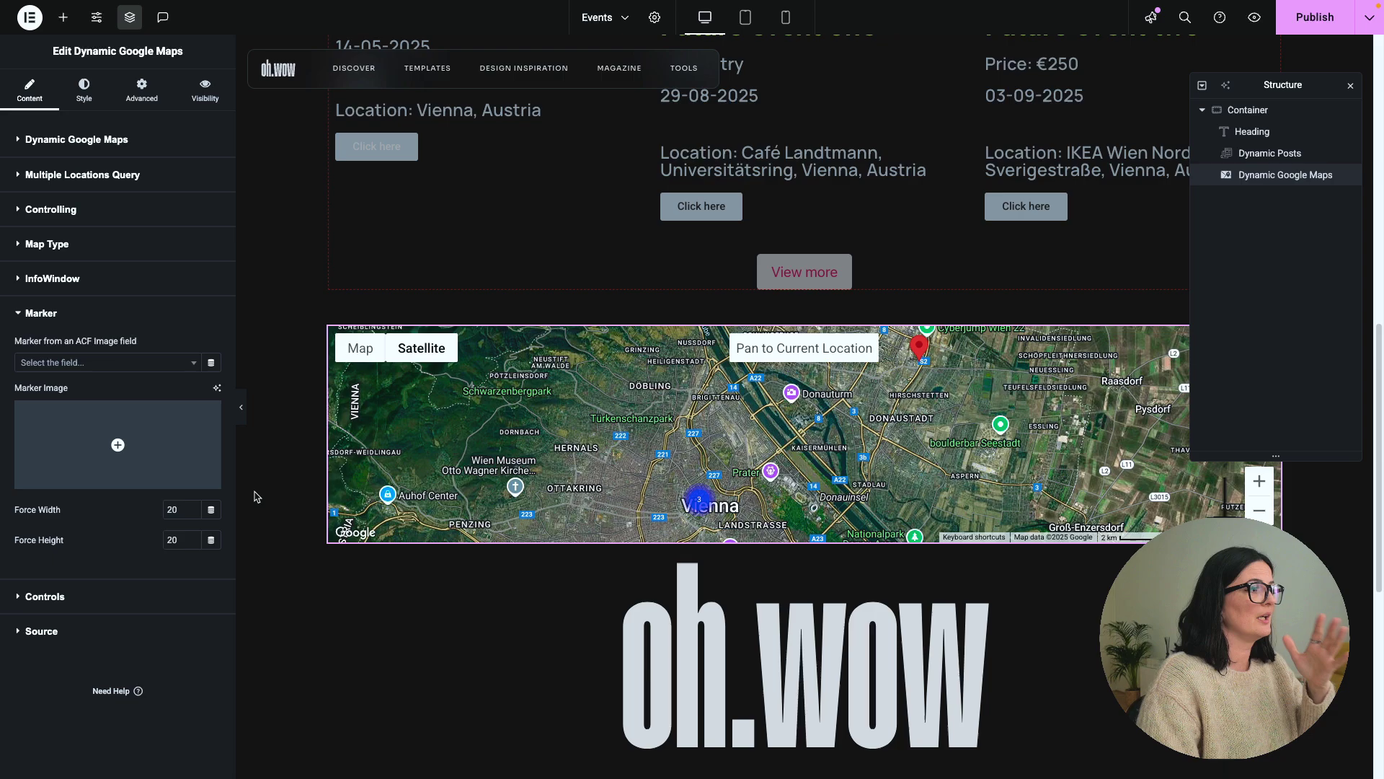
{"action": "left_click", "coordinate": [85, 603]}
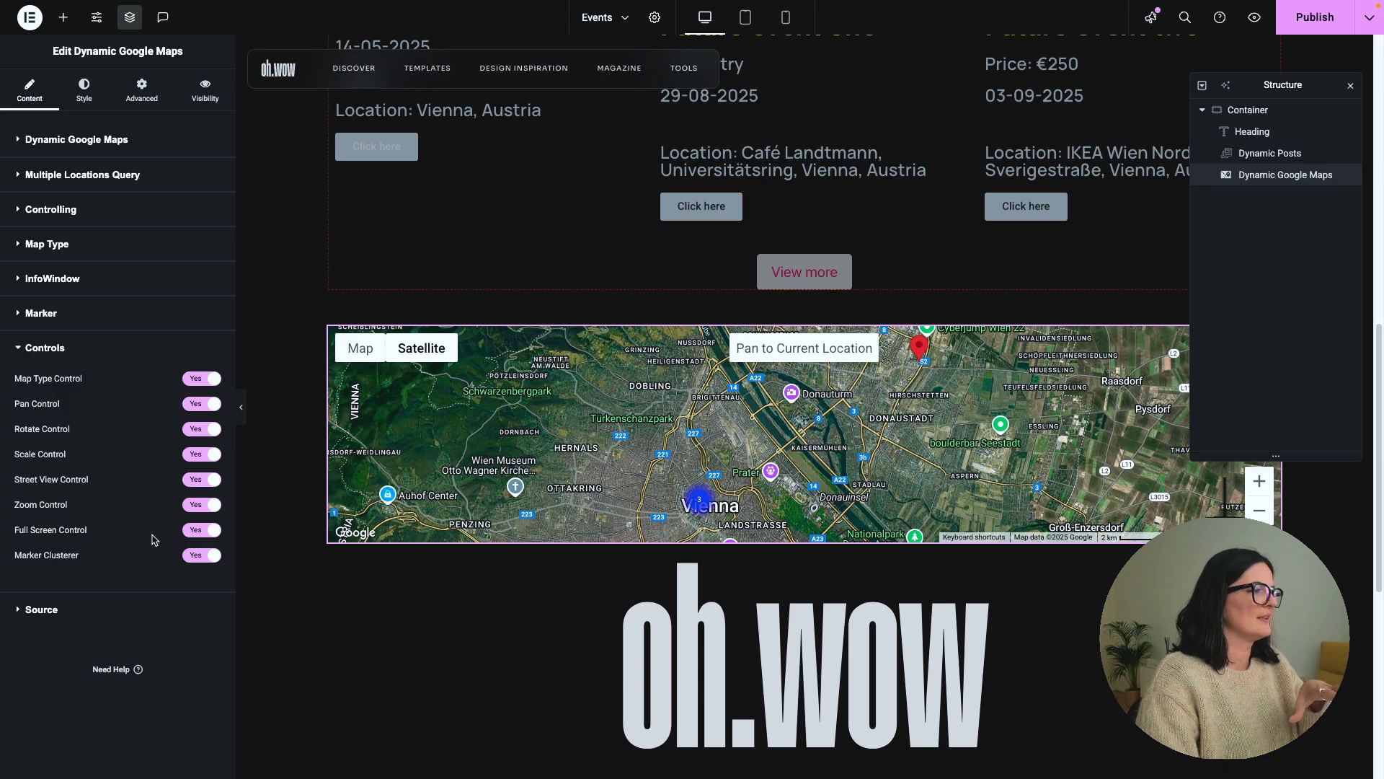
{"action": "left_click", "coordinate": [44, 347]}
{"action": "left_click", "coordinate": [53, 384]}
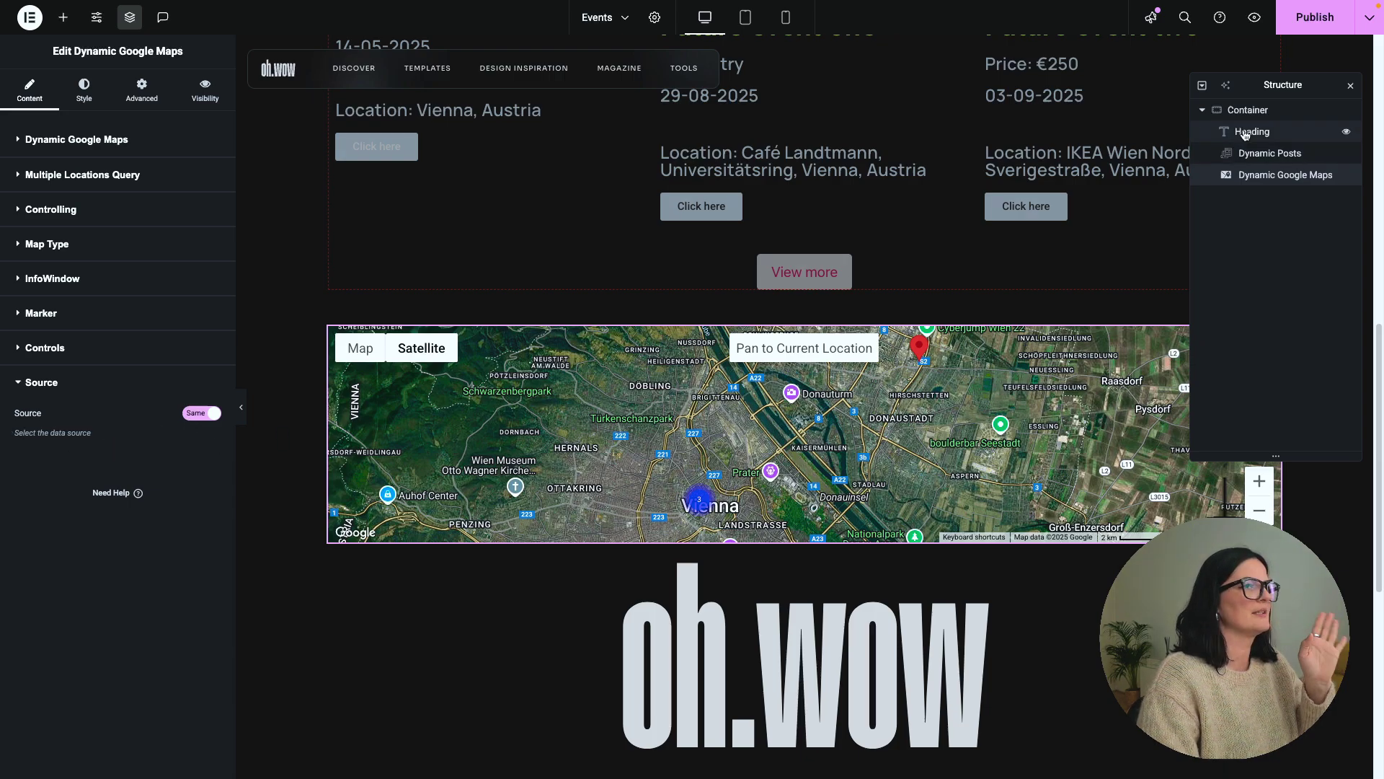
- Set the map's height to 700 and zoom in on the event markers around Vienna
{"action": "left_click", "coordinate": [1315, 17]}
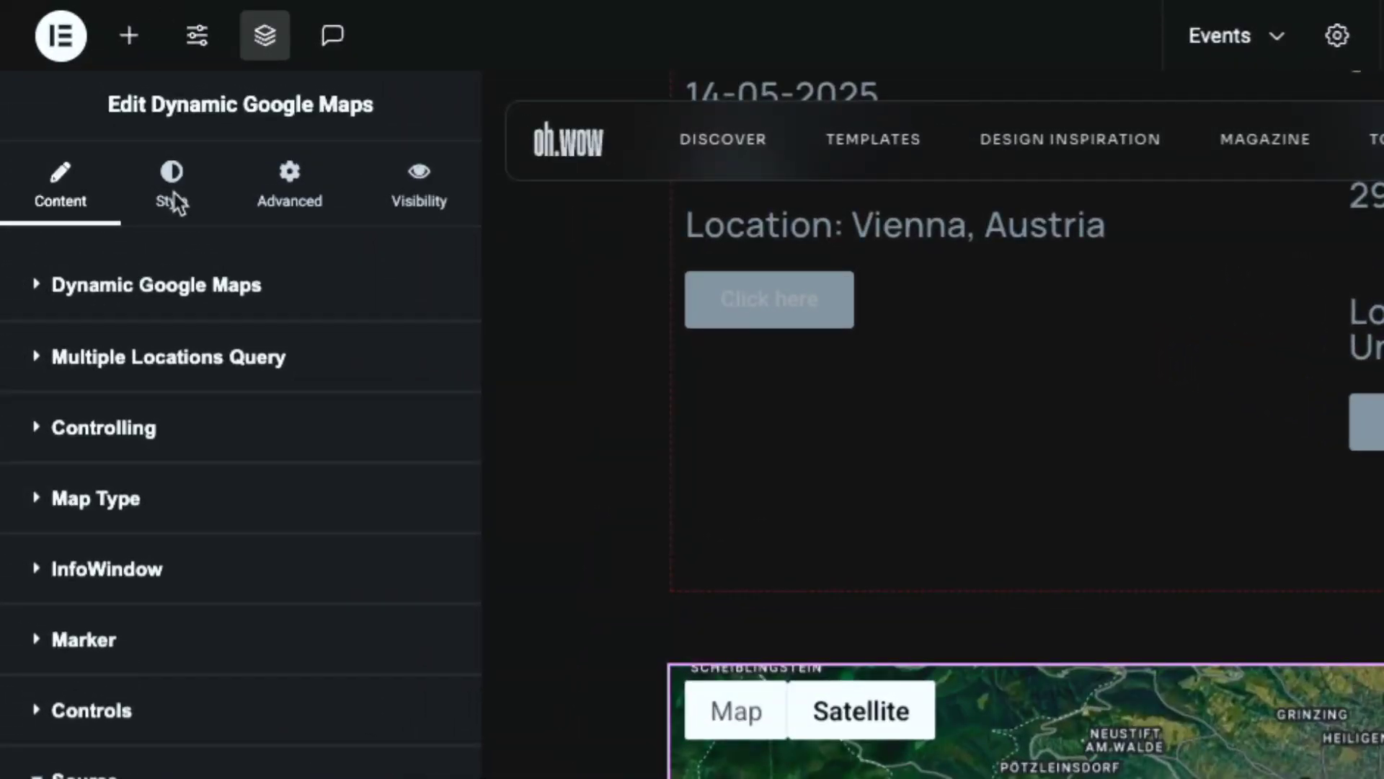
{"action": "left_click", "coordinate": [173, 202]}
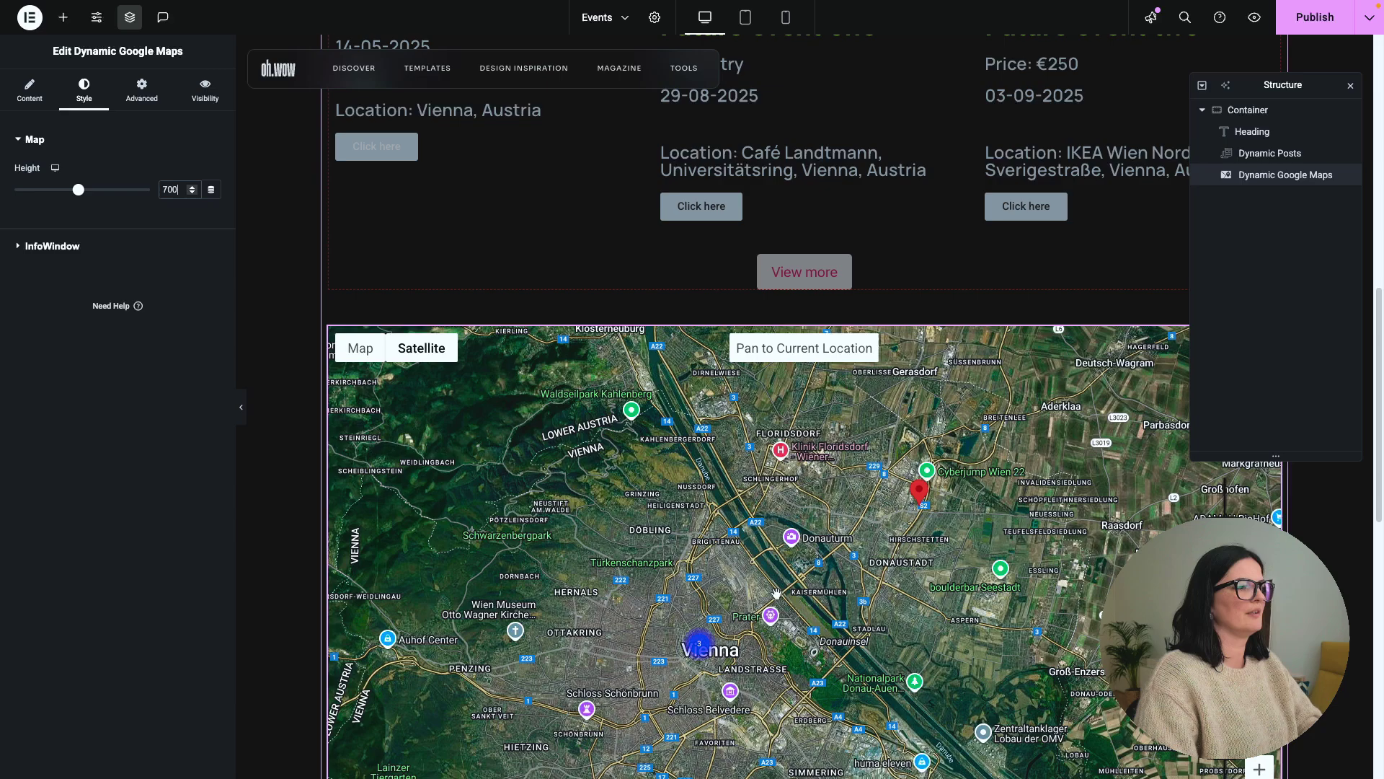
{"action": "double_click", "coordinate": [750, 603]}
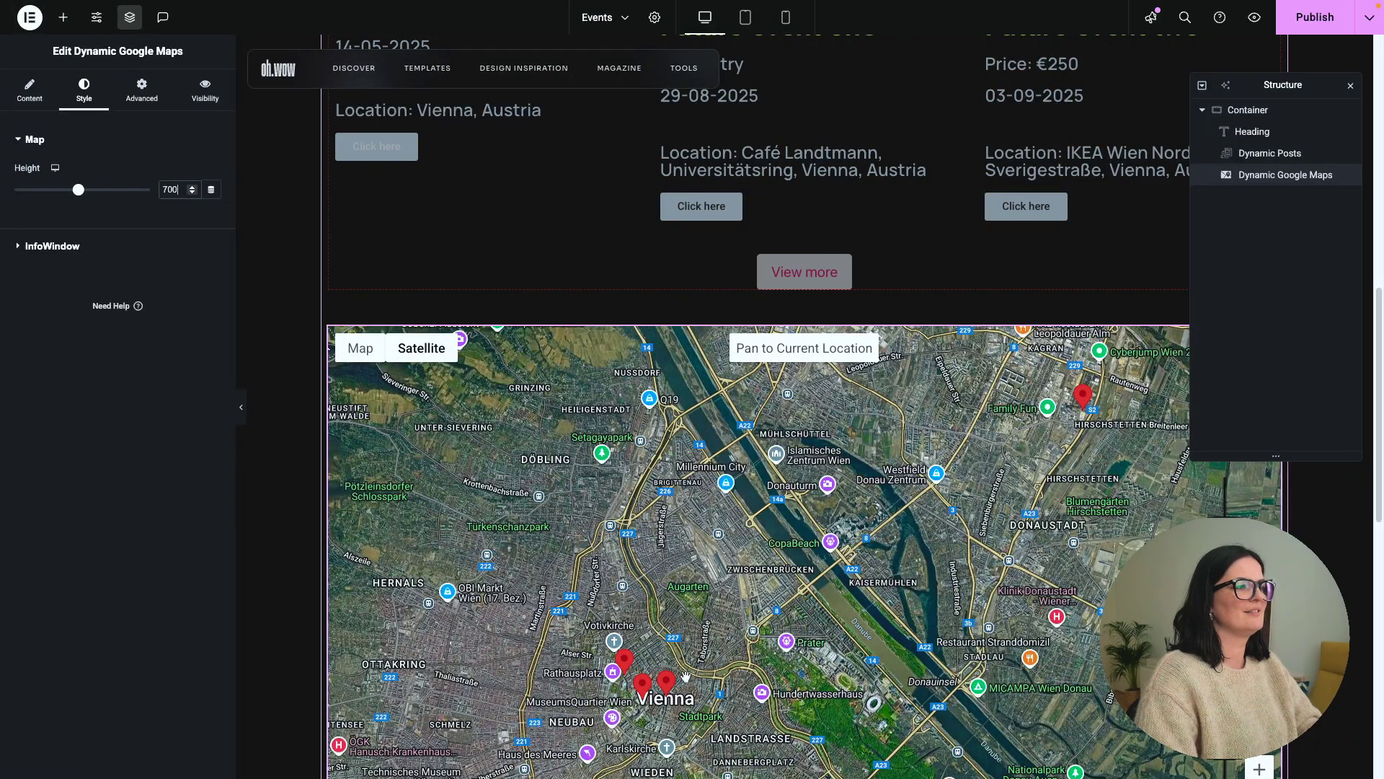
- Check the map's InfoWindow style and advanced settings, publish the Events page and preview it
{"action": "left_click", "coordinate": [85, 245]}
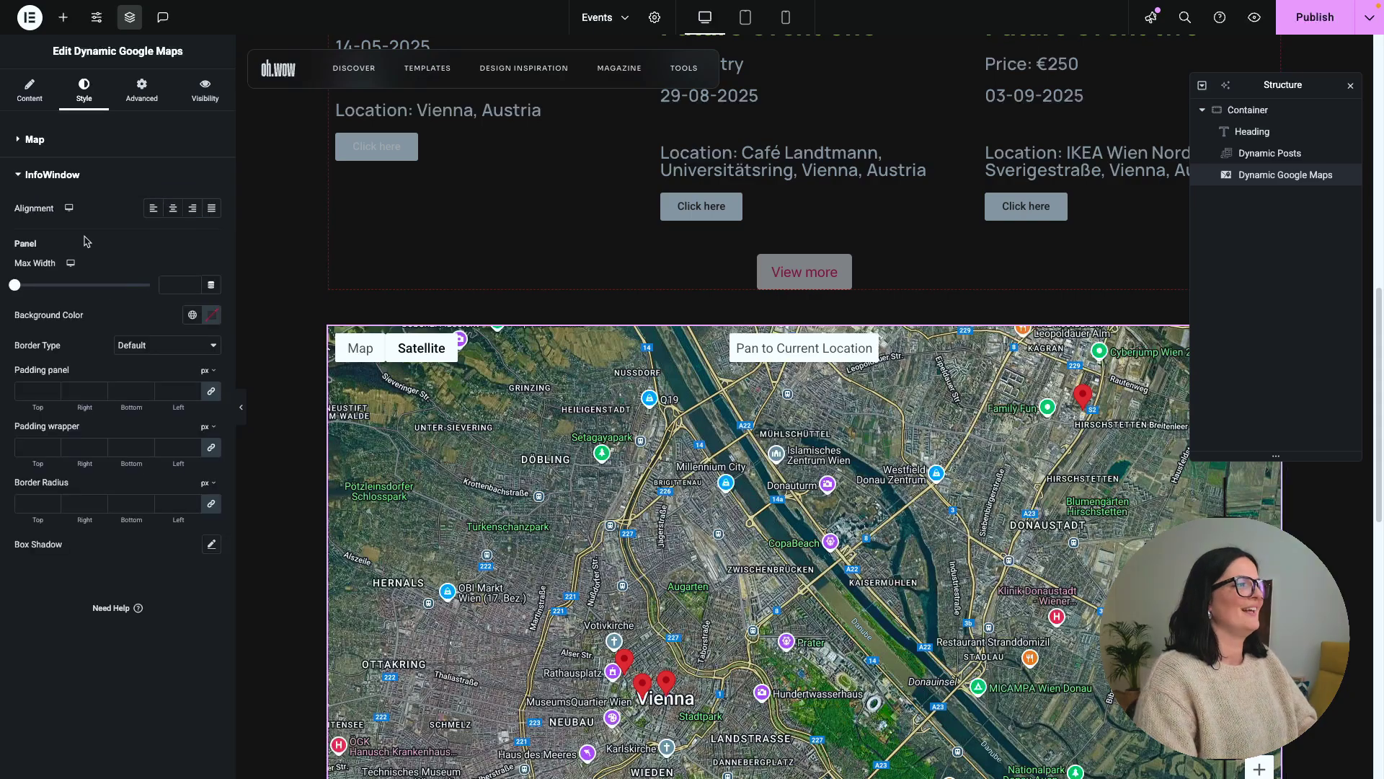
{"action": "left_click", "coordinate": [142, 90]}
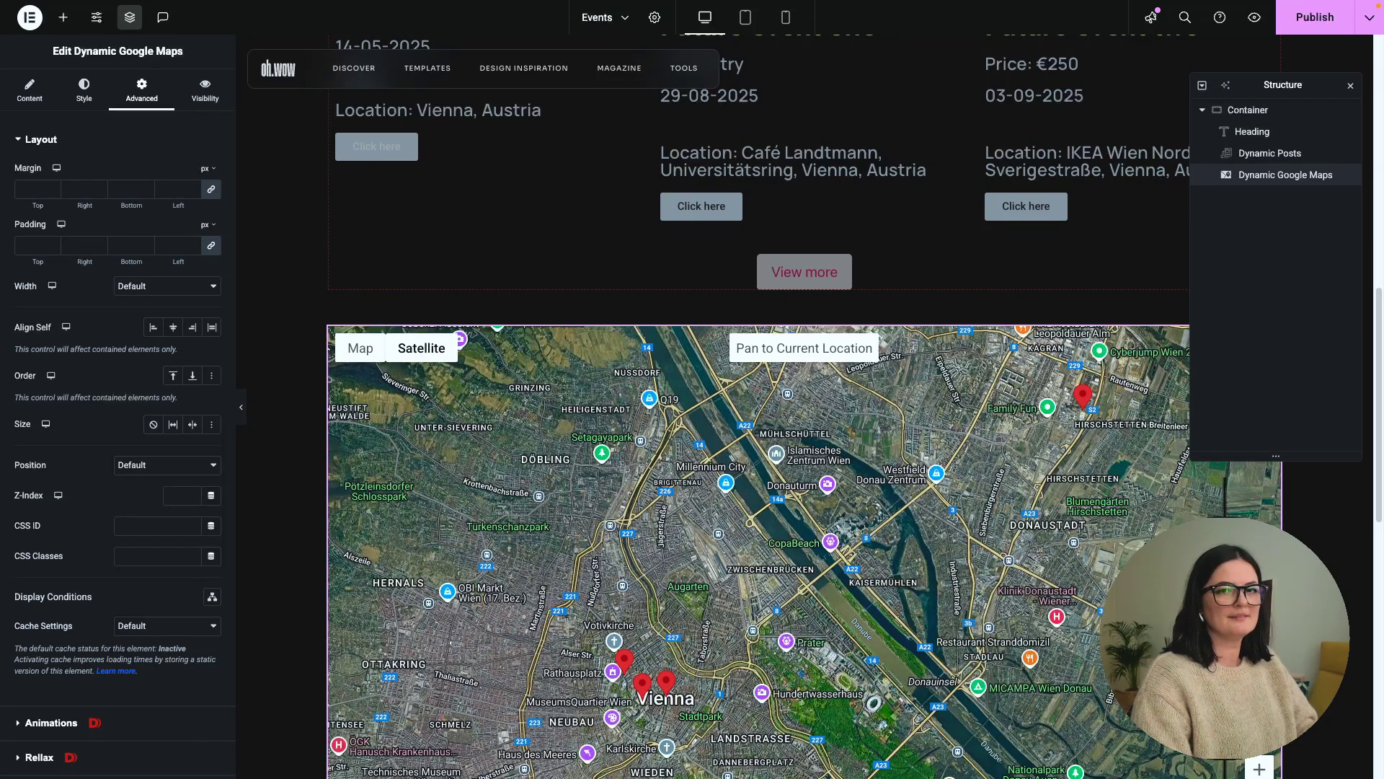
{"action": "left_click", "coordinate": [1297, 27]}
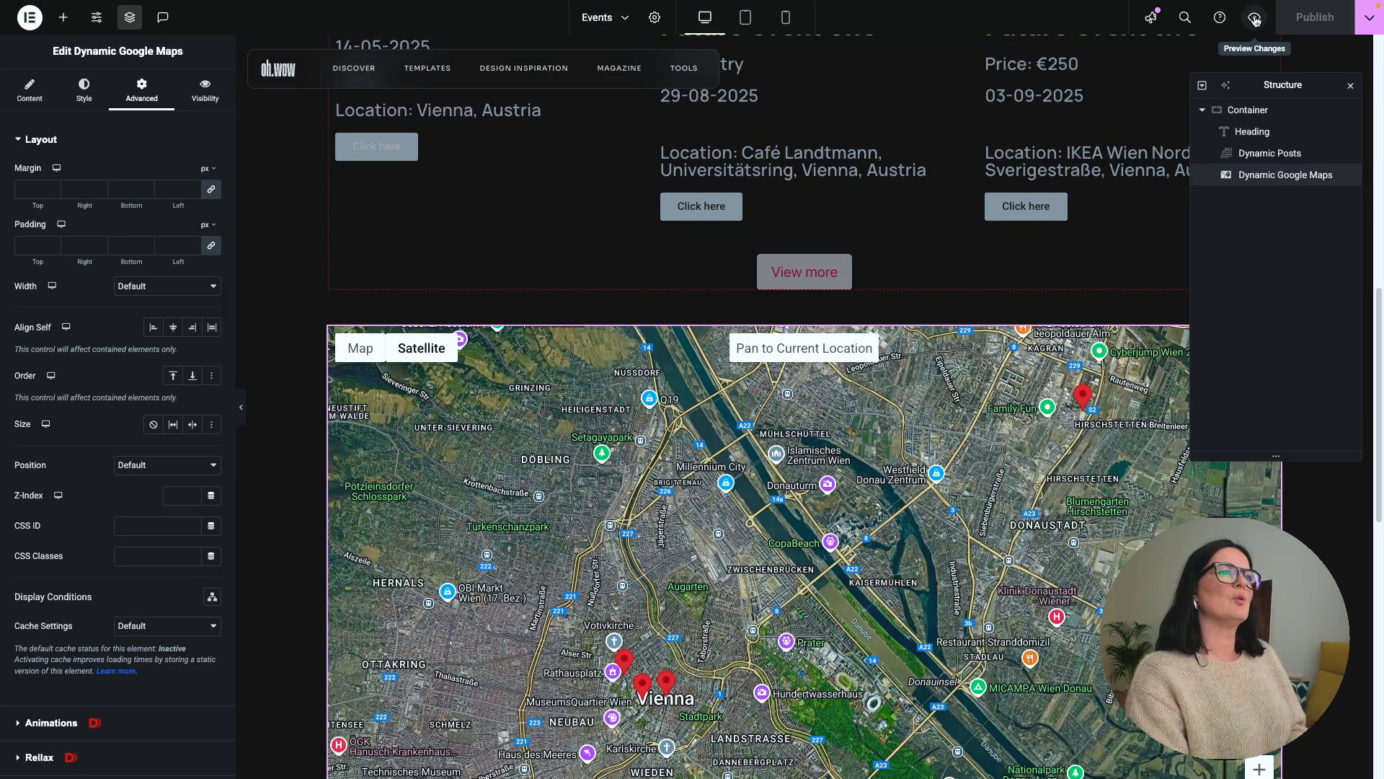
{"action": "left_click", "coordinate": [1255, 19]}
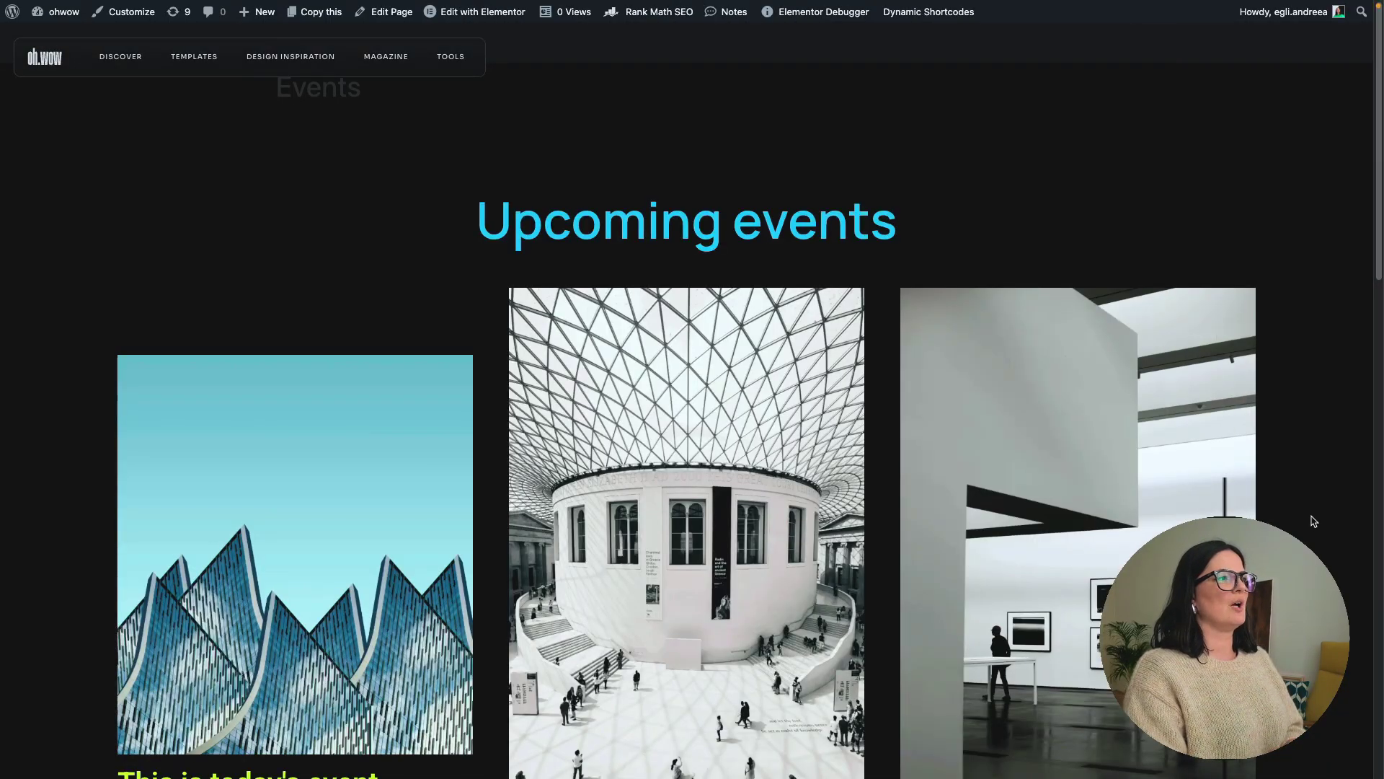
- Open the Future event one marker on the previewed map and follow its Read More link
{"action": "scroll", "coordinate": [1314, 521], "scroll_direction": "down", "scroll_amount": 10}
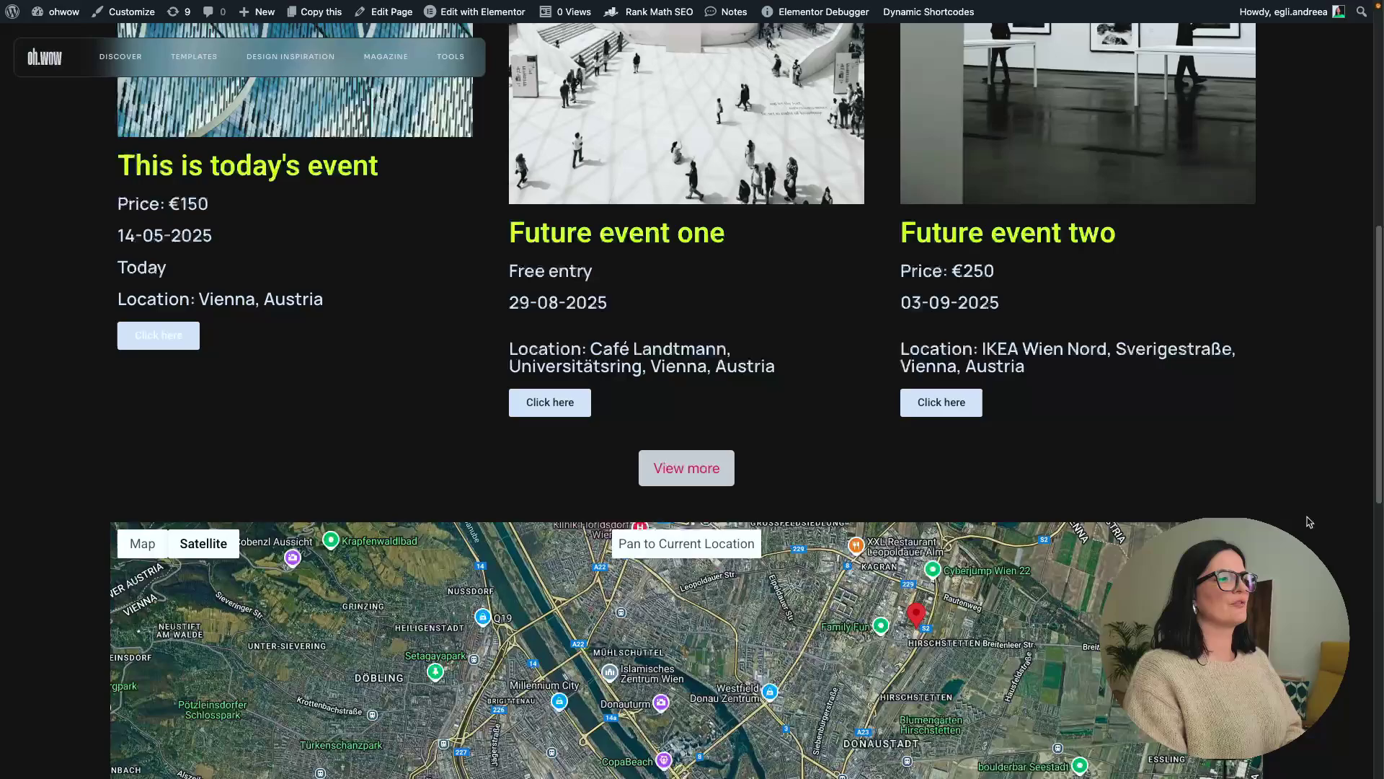
{"action": "scroll", "coordinate": [1310, 521], "scroll_direction": "down", "scroll_amount": 5}
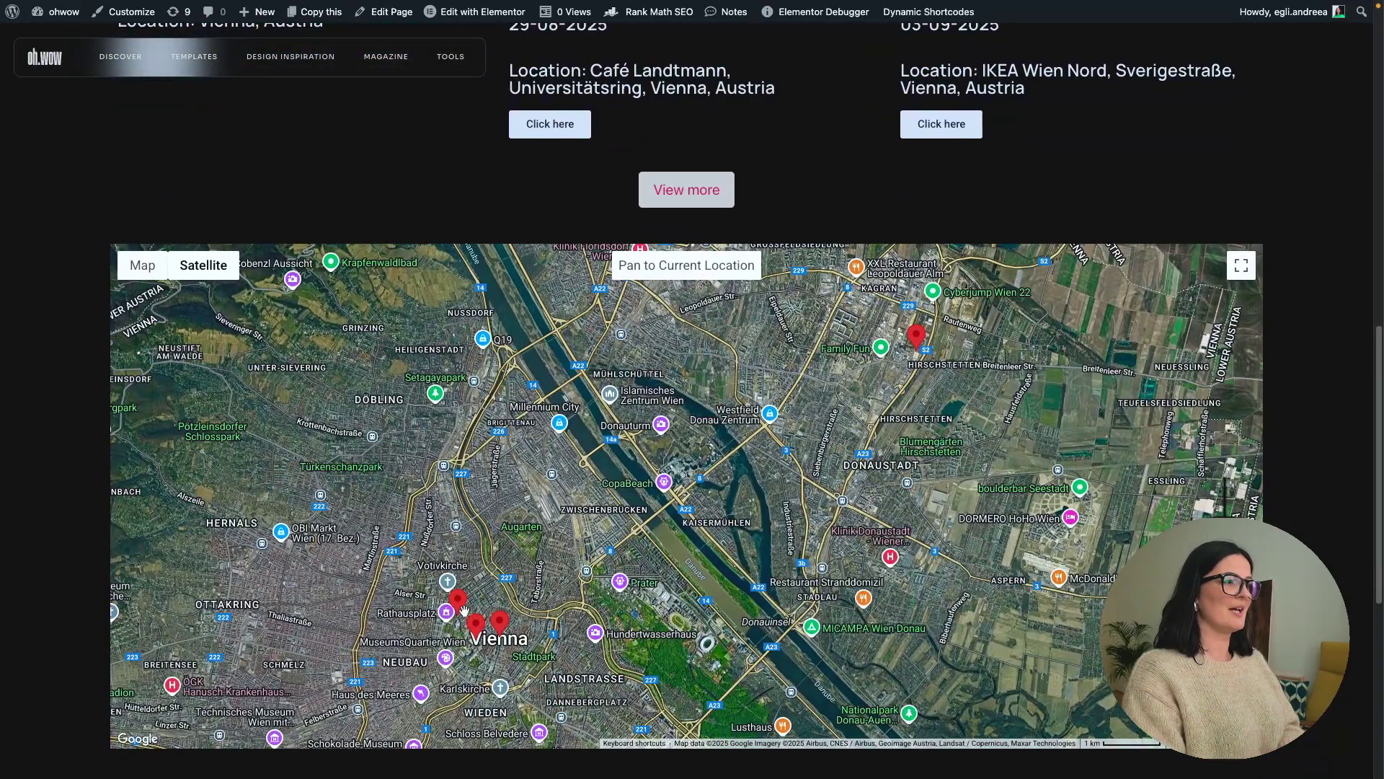
{"action": "left_click", "coordinate": [457, 600]}
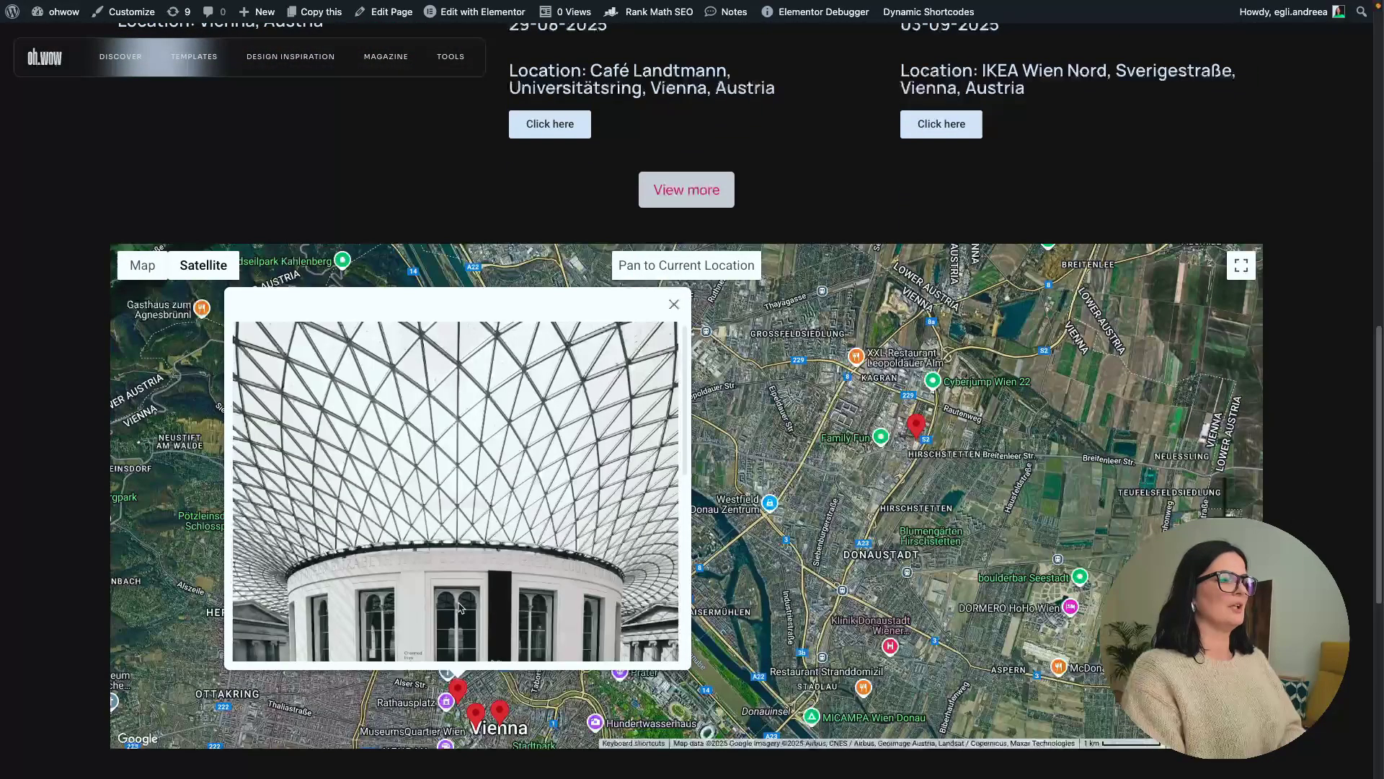
{"action": "scroll", "coordinate": [690, 290], "scroll_direction": "down", "scroll_amount": 3}
{"action": "scroll", "coordinate": [690, 290], "scroll_direction": "down", "scroll_amount": 5}
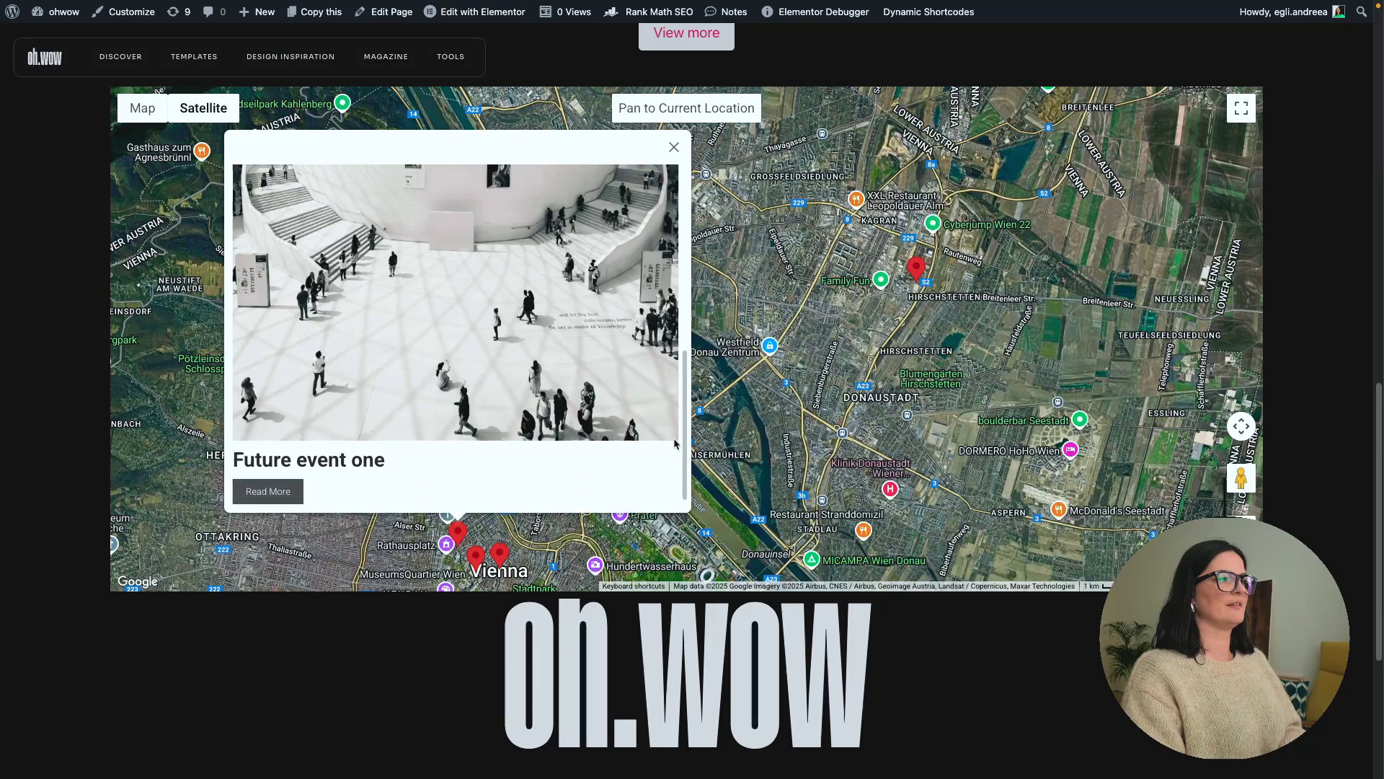
{"action": "left_click", "coordinate": [284, 494]}
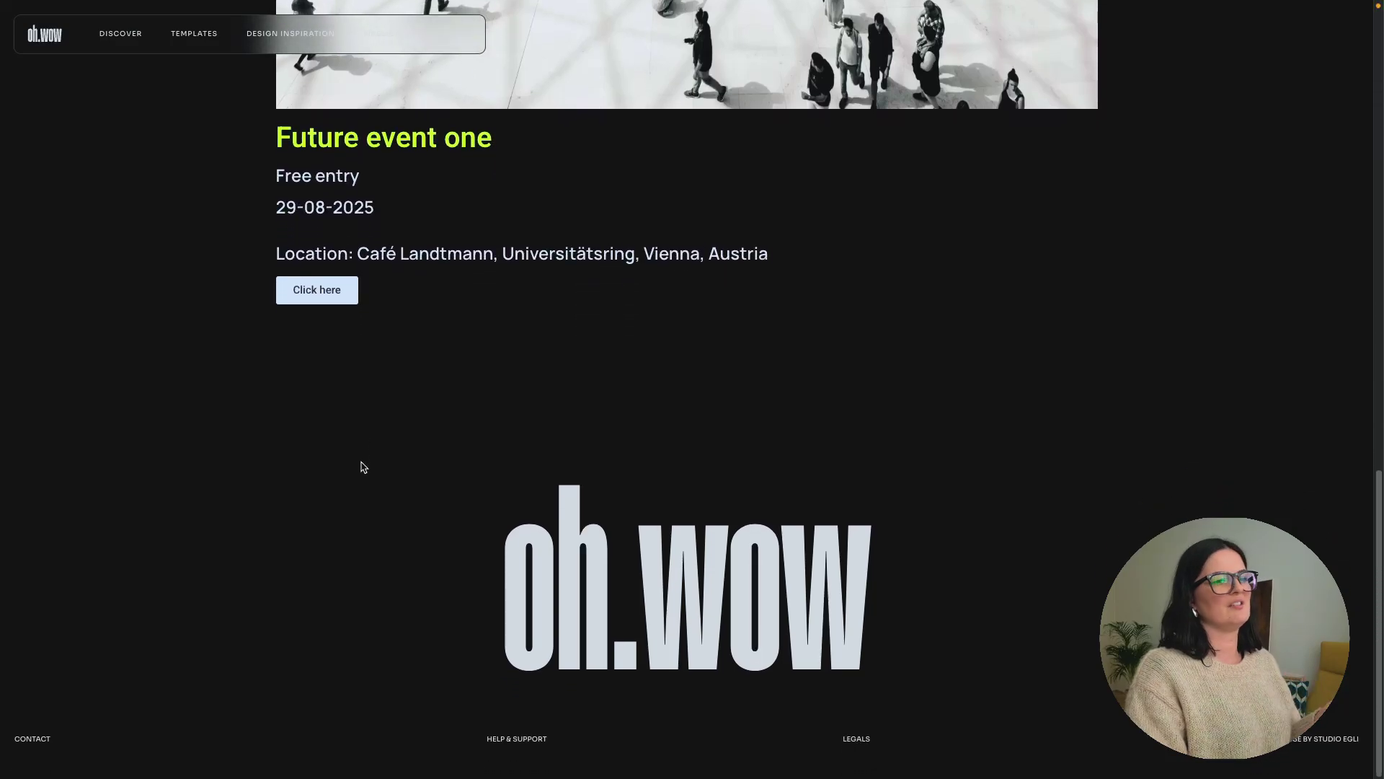
- Return to the Events page and test loading more events below the grid
{"action": "left_click", "coordinate": [58, 478]}
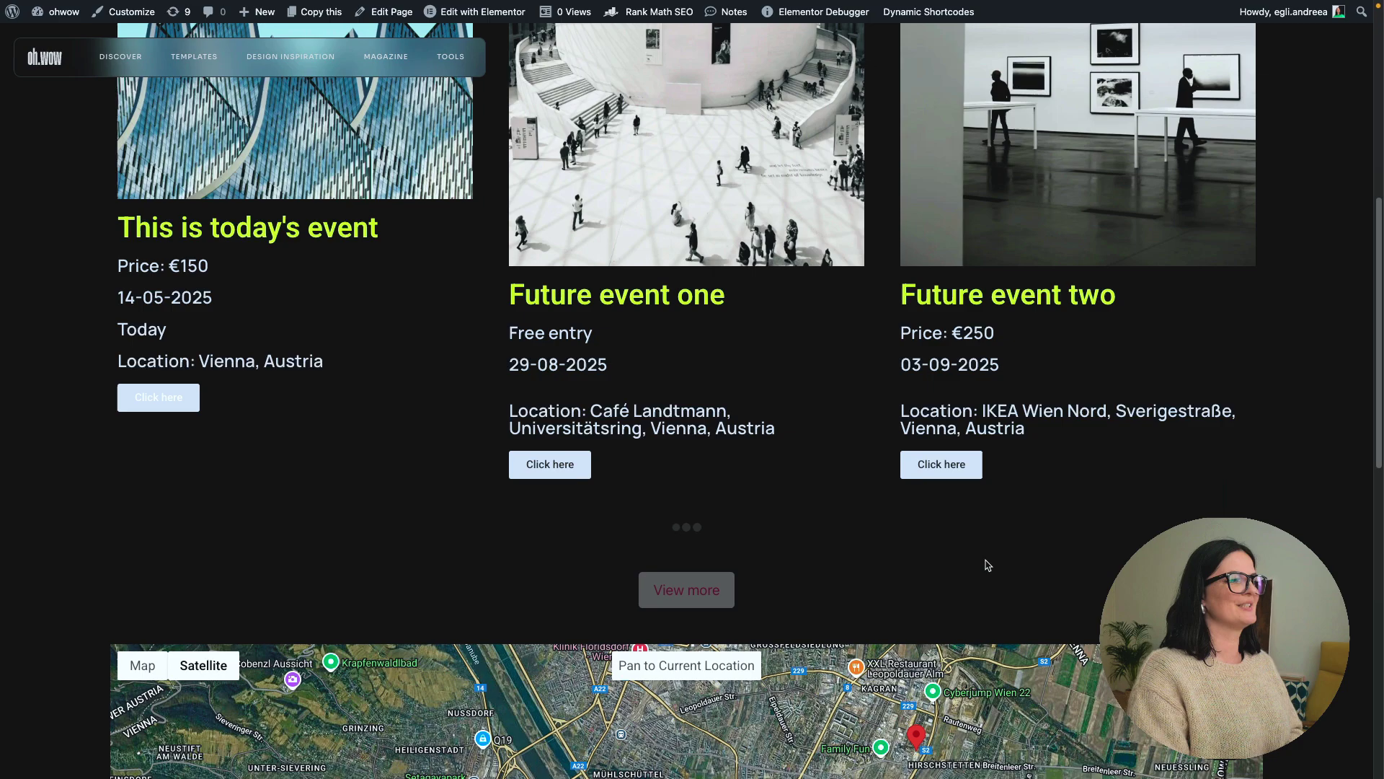
{"action": "scroll", "coordinate": [692, 394], "scroll_direction": "up", "scroll_amount": 9}
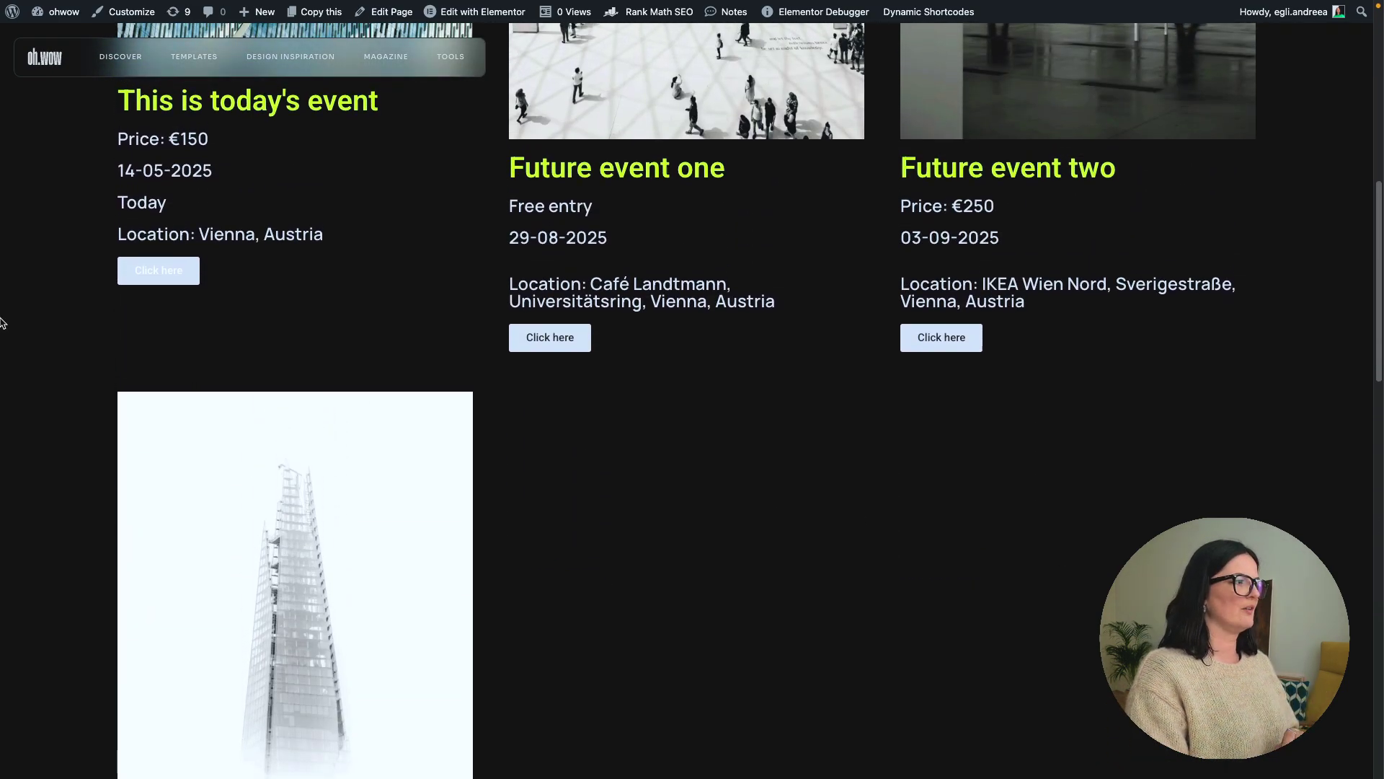
- Back in the Elementor editor, set the Dynamic Posts' infinite scroll trigger to On Scroll Page and its loading type to text
{"action": "mouse_move", "coordinate": [3, 322]}
{"action": "left_click", "coordinate": [58, 448]}
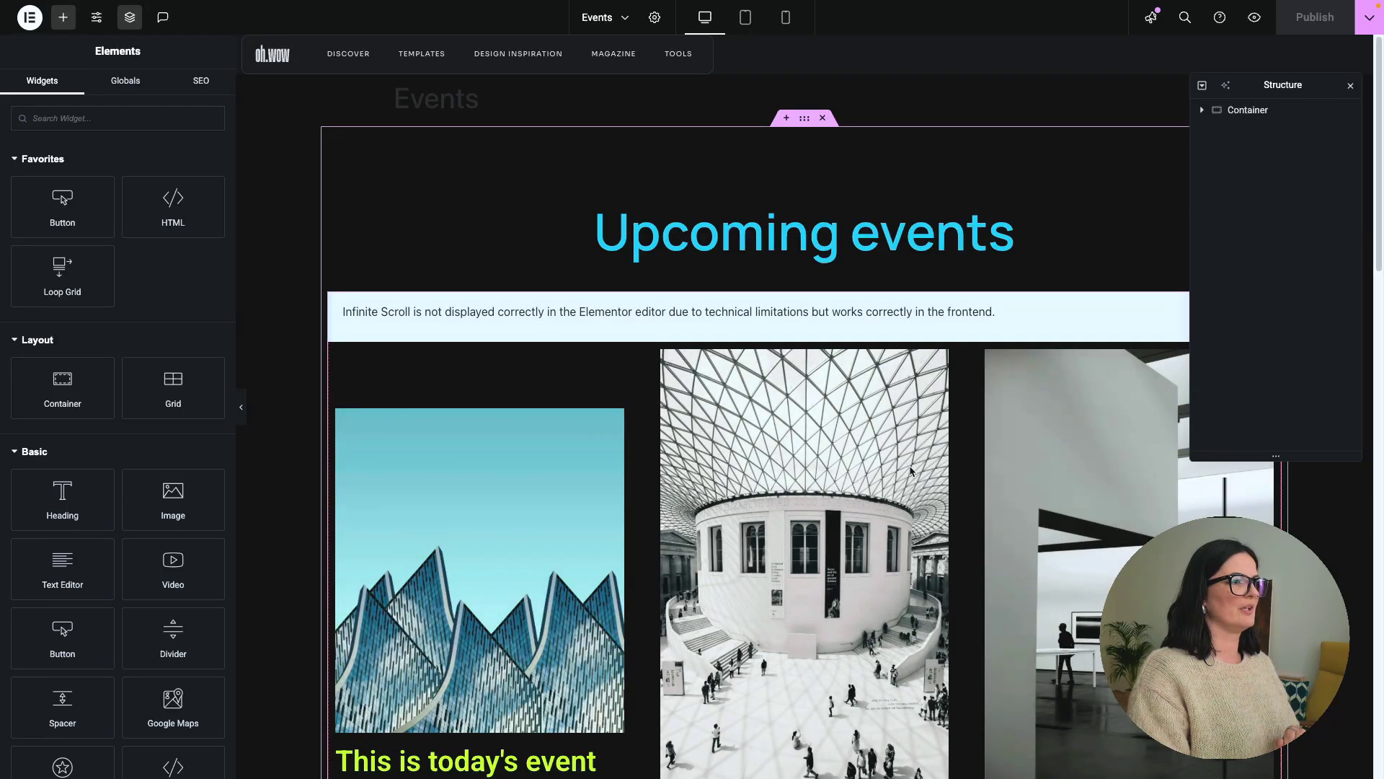
{"action": "left_click", "coordinate": [911, 470]}
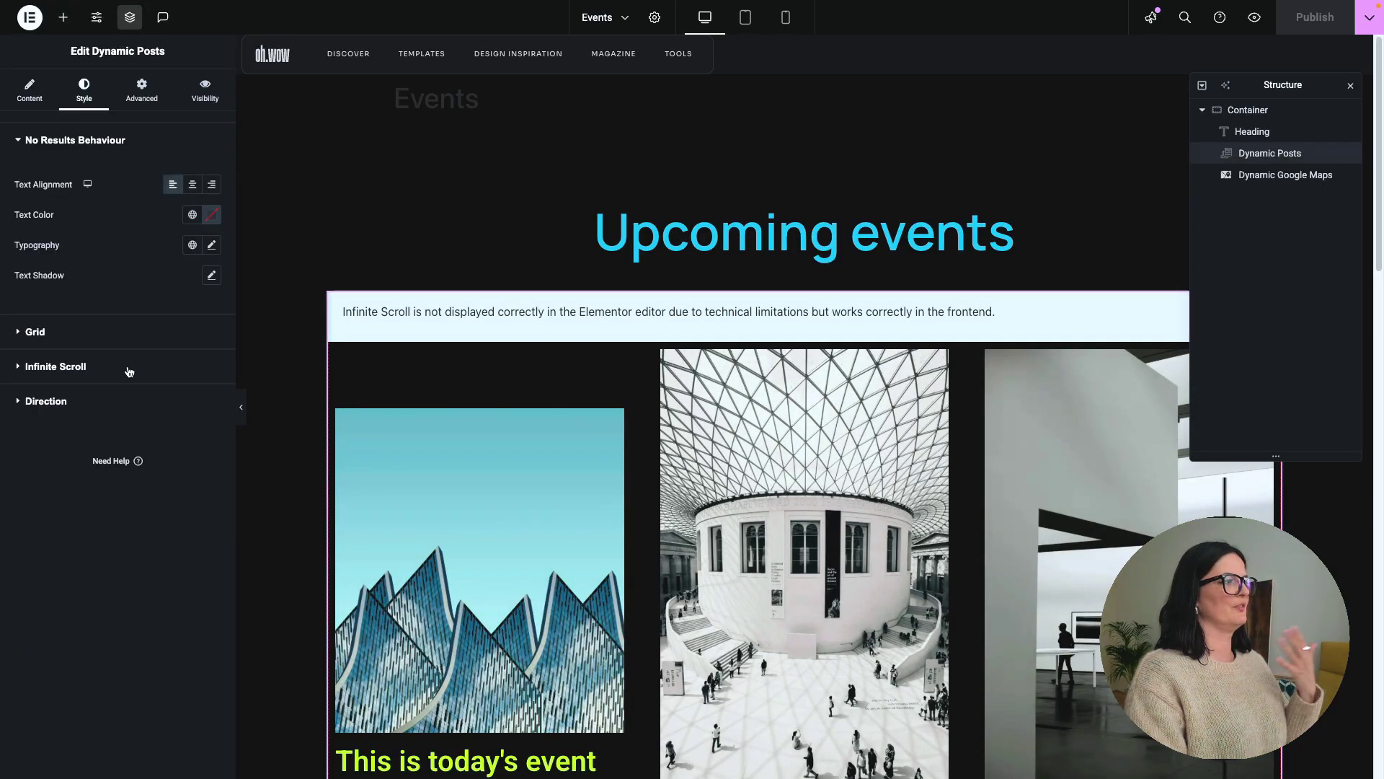
{"action": "left_click", "coordinate": [71, 336]}
{"action": "left_click", "coordinate": [41, 90]}
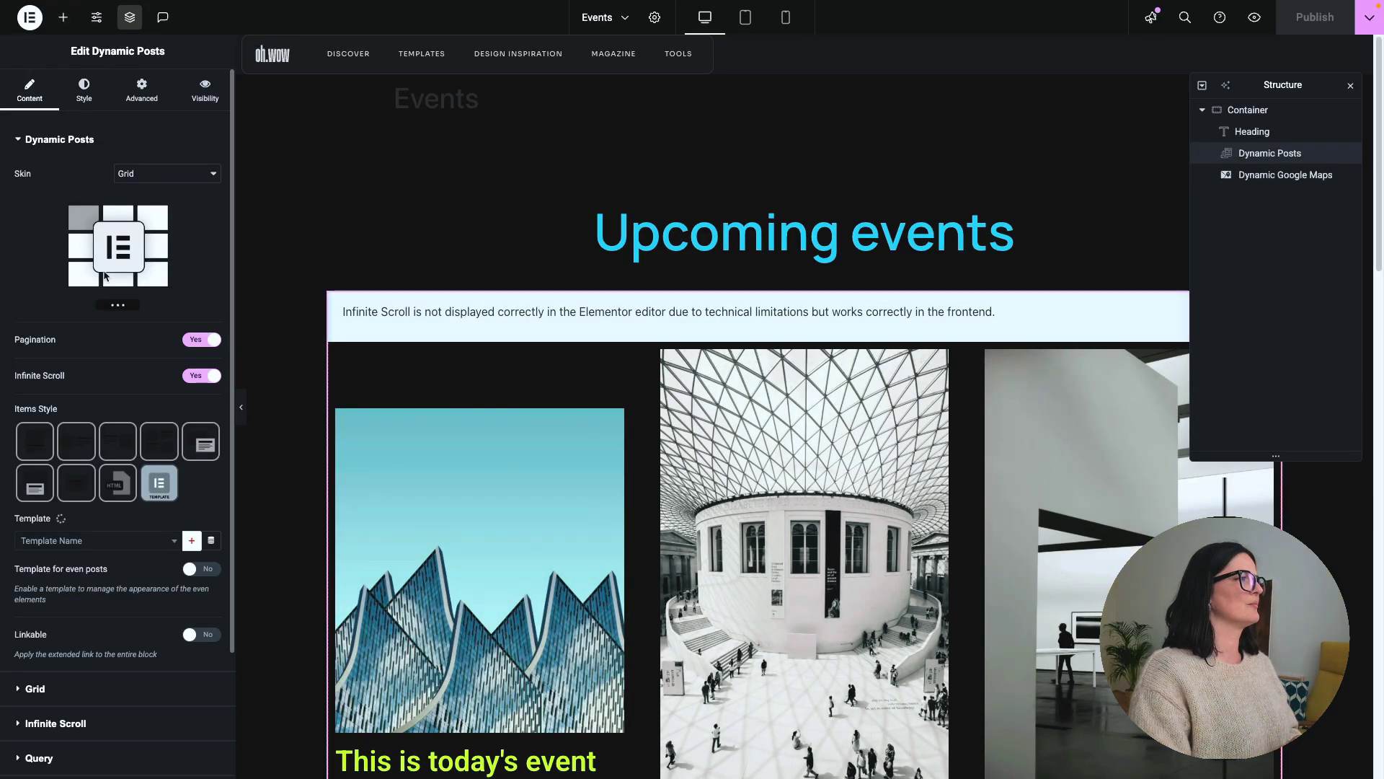
{"action": "scroll", "coordinate": [144, 469], "scroll_direction": "down", "scroll_amount": 3}
{"action": "left_click", "coordinate": [76, 577]}
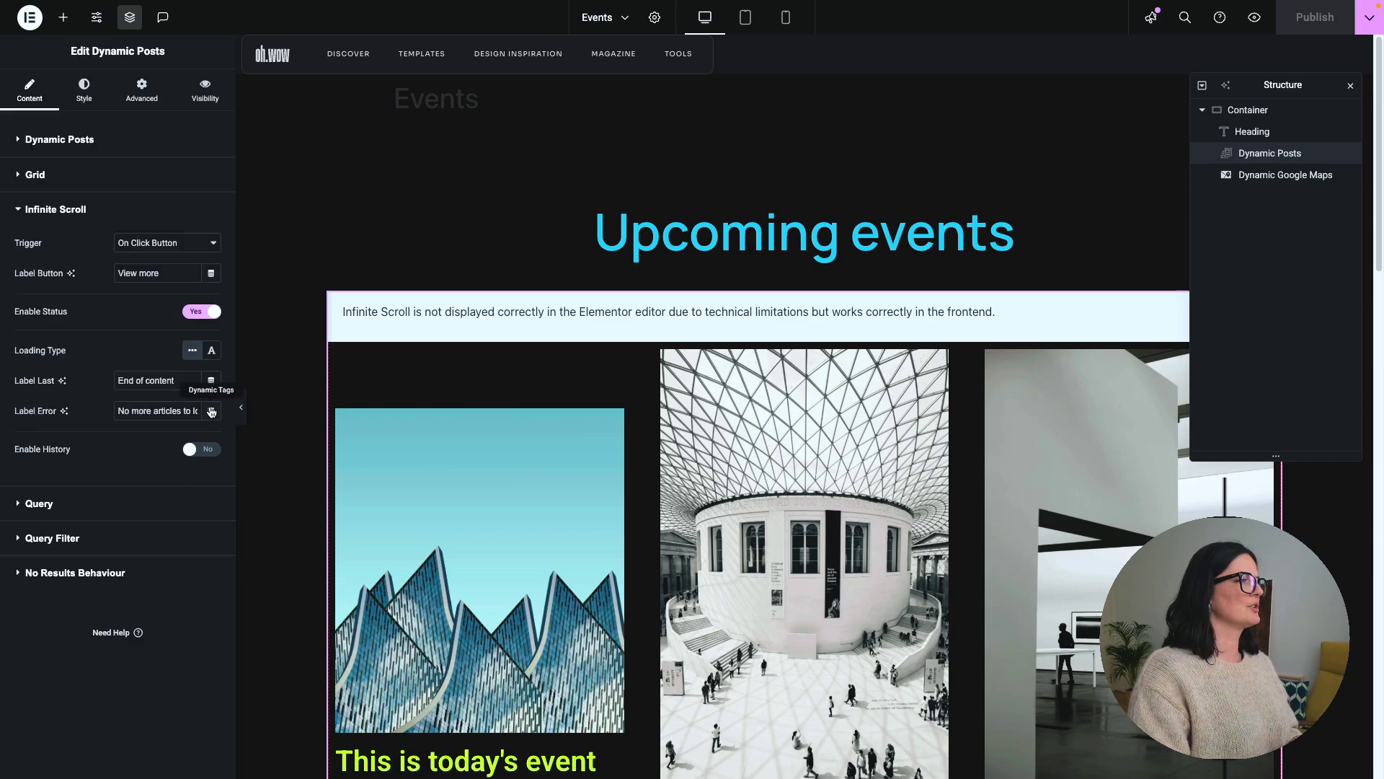
{"action": "left_click", "coordinate": [130, 244]}
{"action": "left_click", "coordinate": [137, 228]}
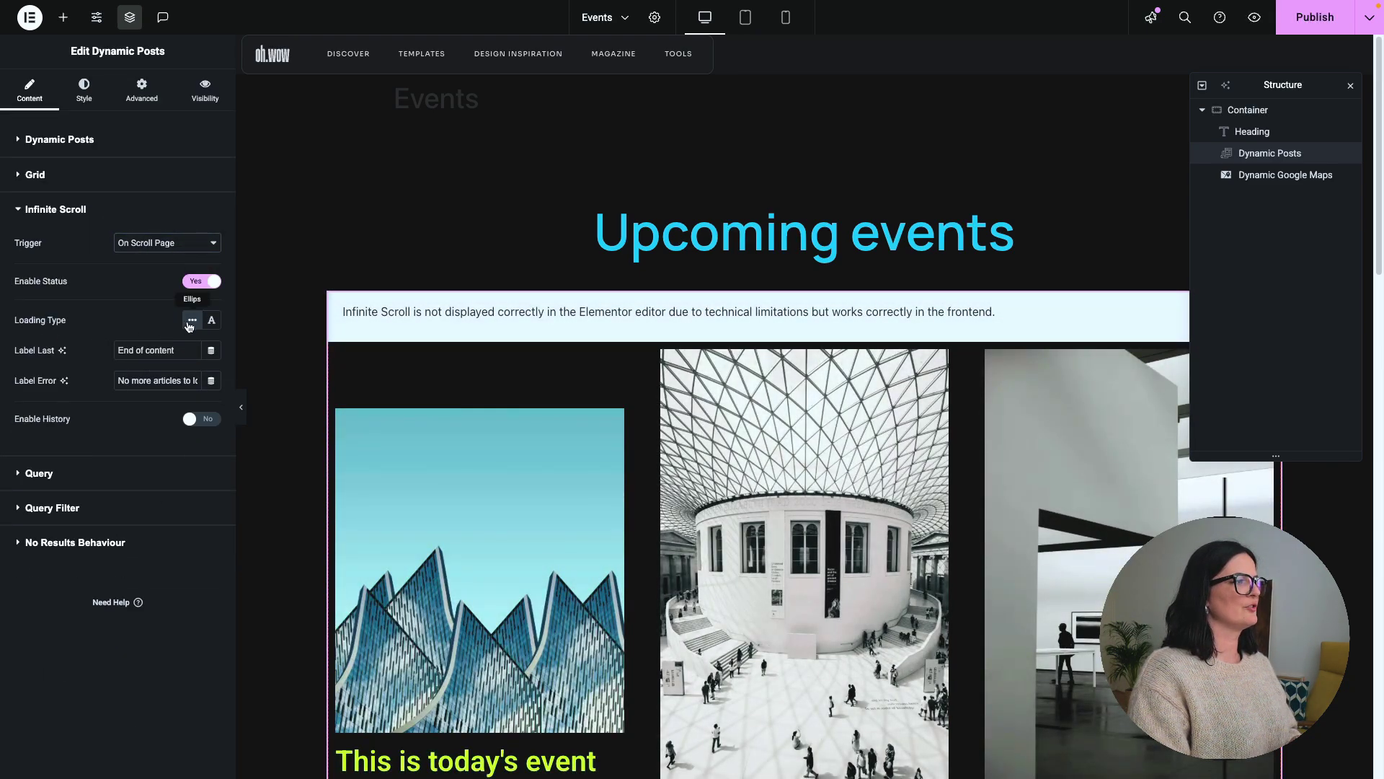
{"action": "left_click", "coordinate": [211, 319]}
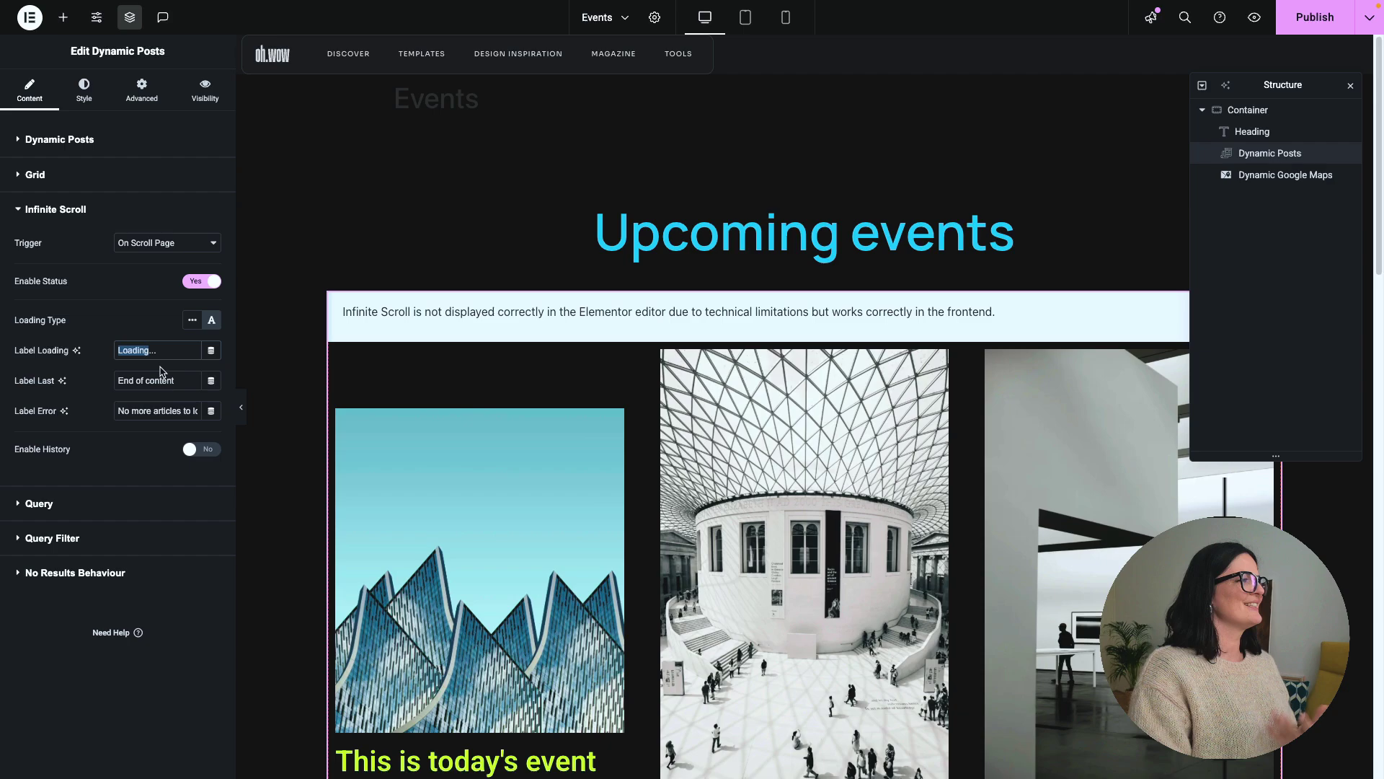
- Set the infinite scroll loading type to the ellipsis and recolour the Upcoming events heading lime green
{"action": "left_click", "coordinate": [191, 319]}
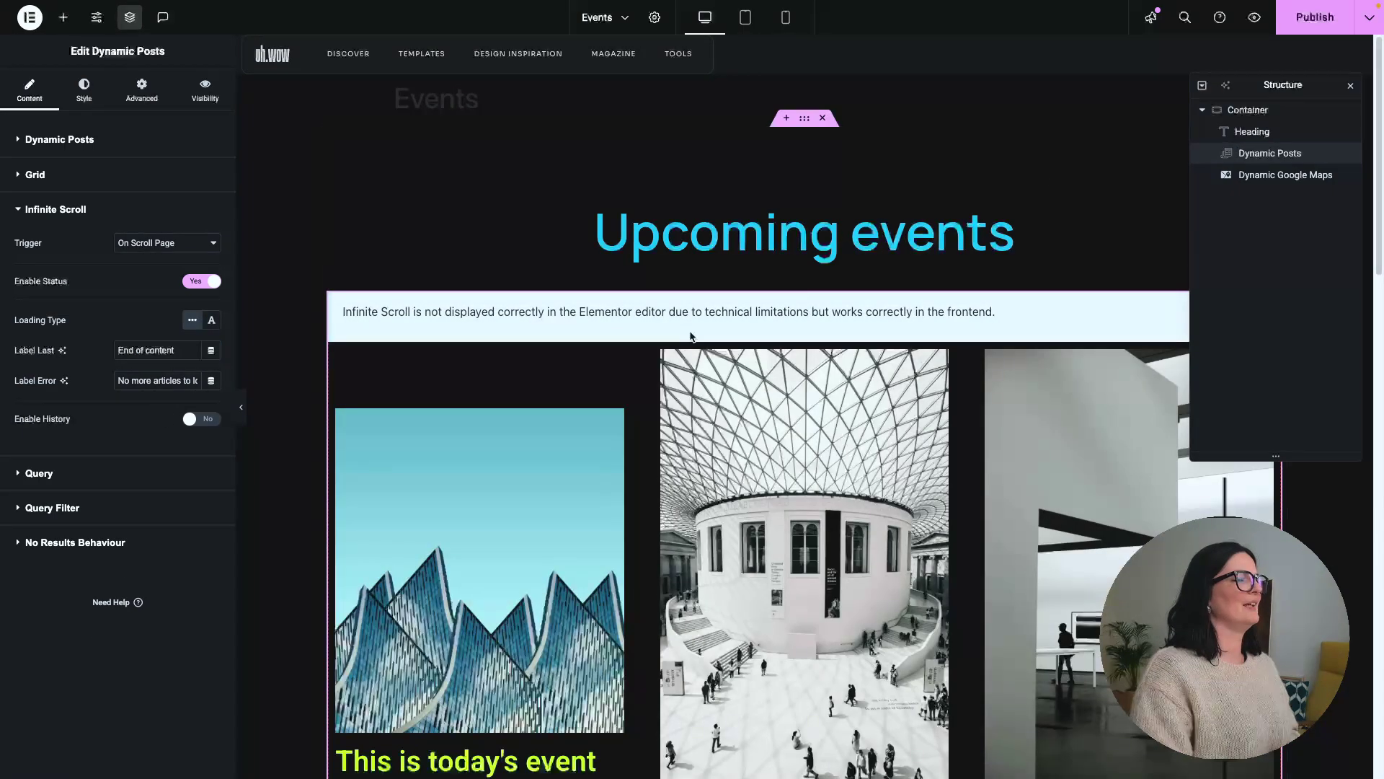
{"action": "left_click", "coordinate": [1009, 232]}
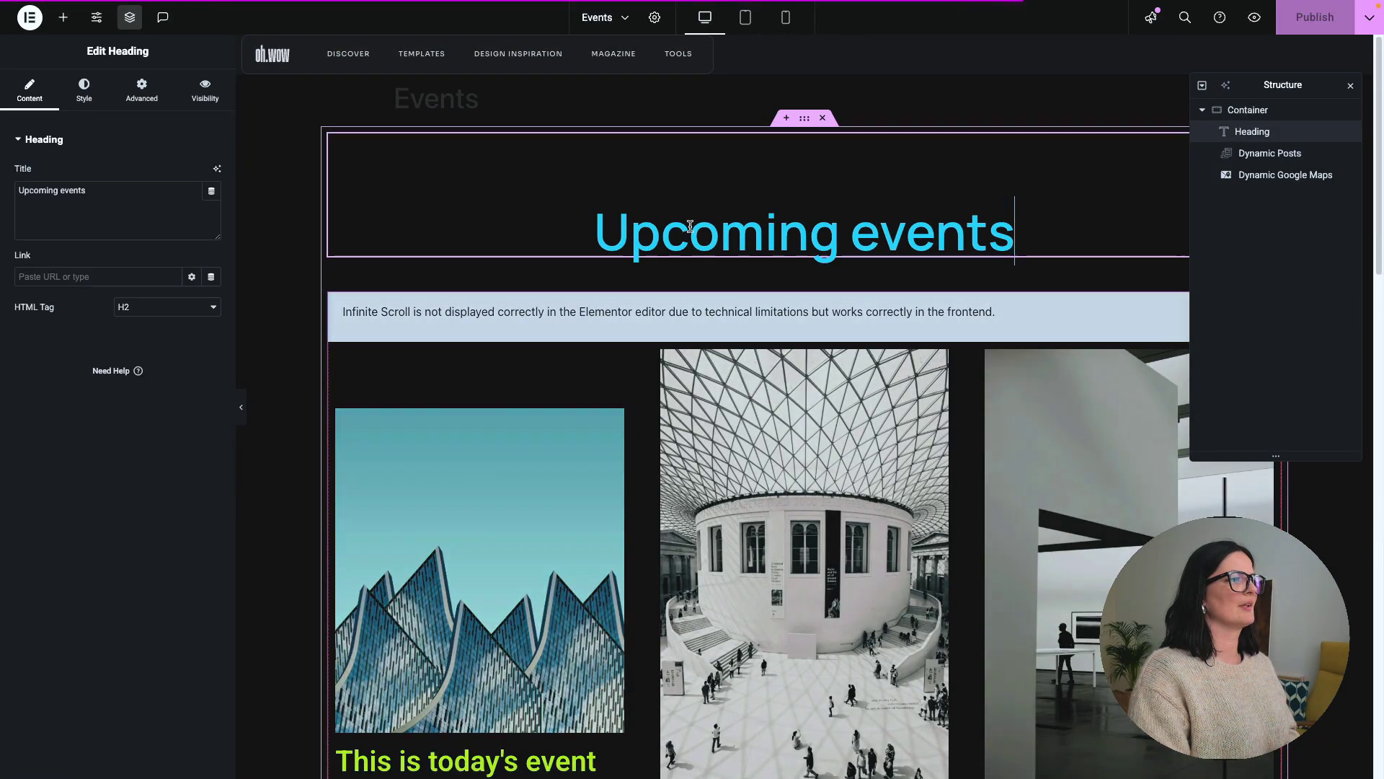
{"action": "left_click", "coordinate": [86, 92]}
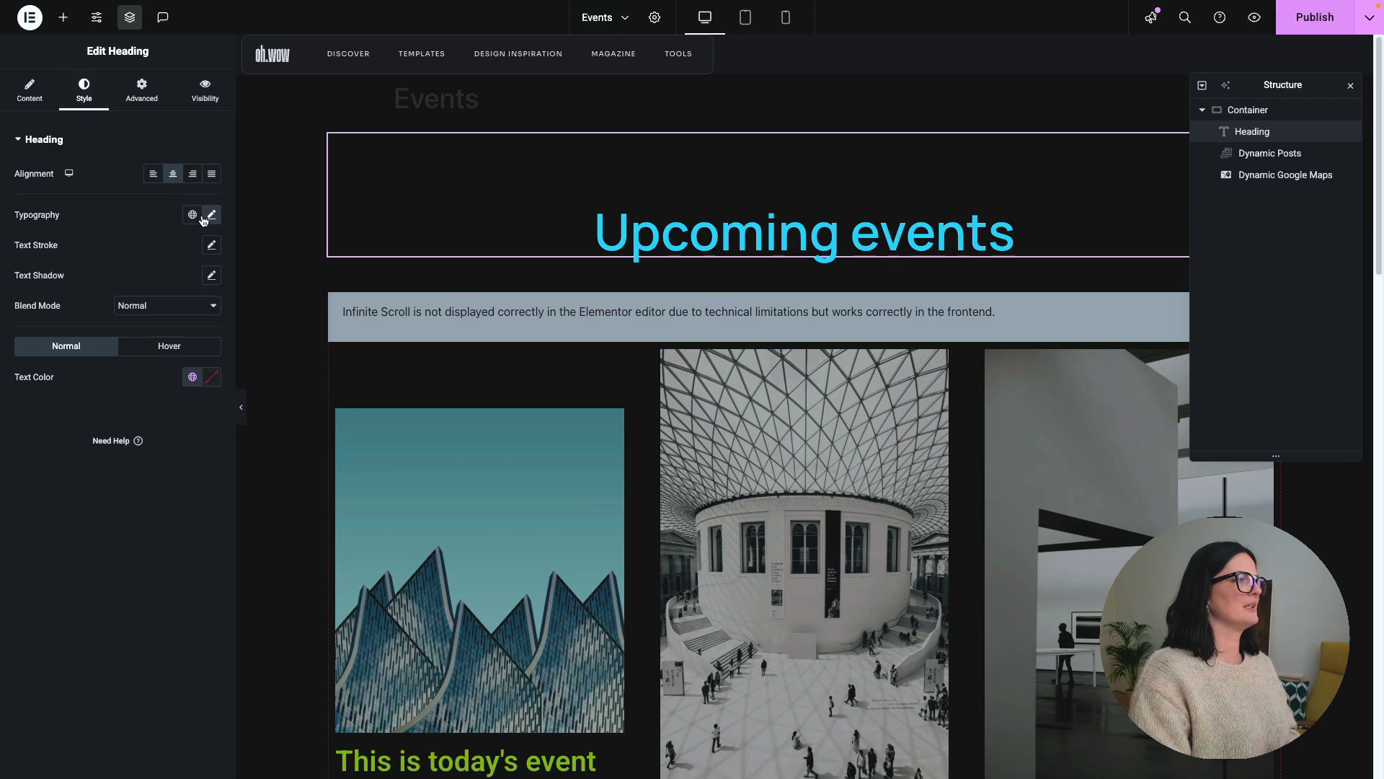
- Reload the live Events page and test the grid's infinite scroll down to the End of content label and the map
{"action": "mouse_move", "coordinate": [2, 561]}
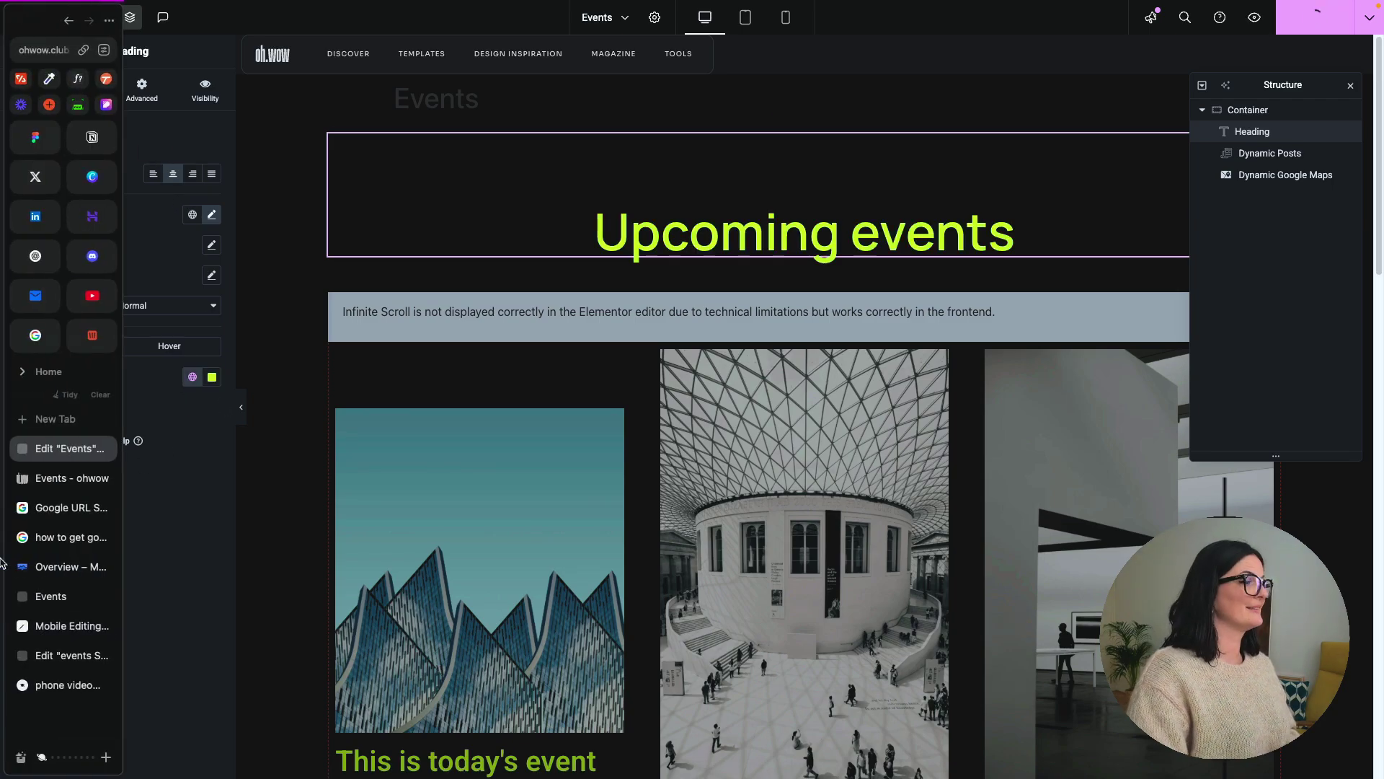
{"action": "left_click", "coordinate": [58, 478]}
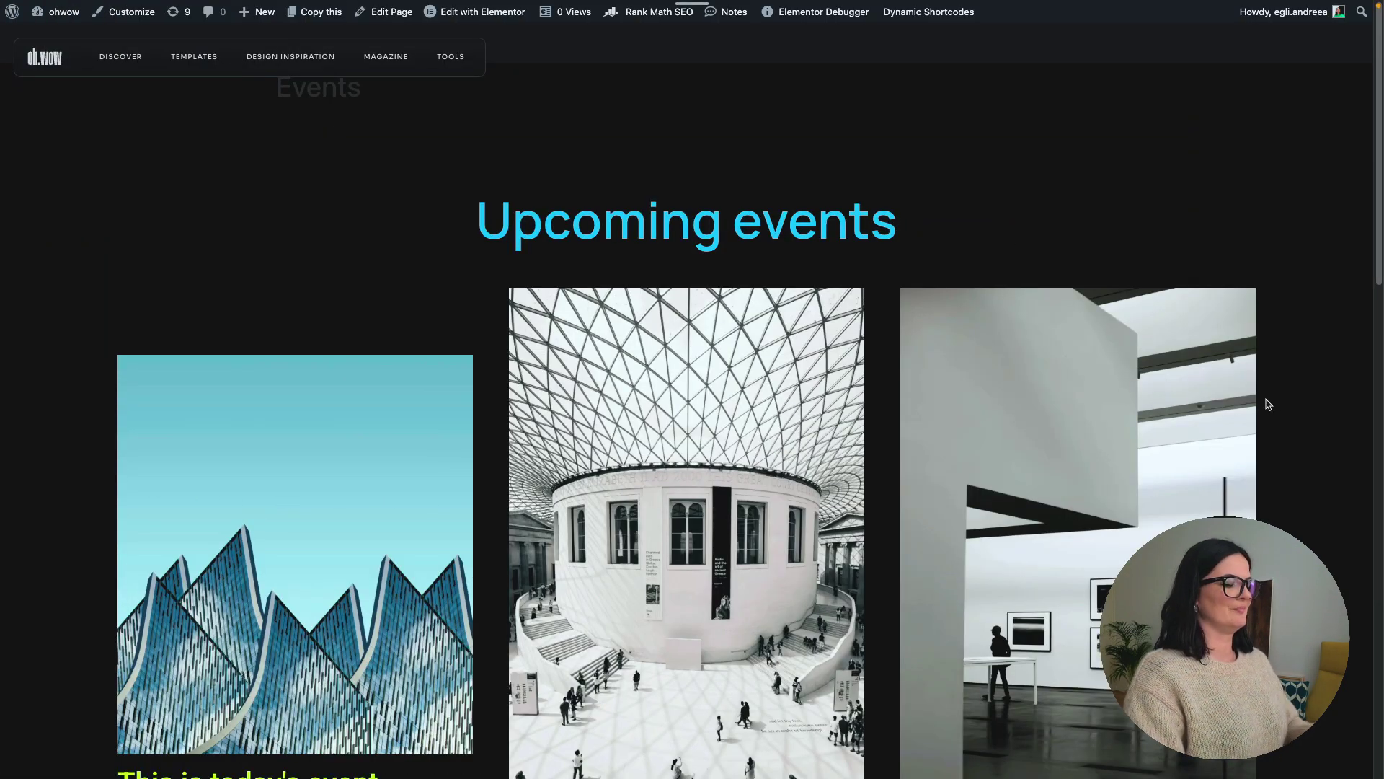
{"action": "key", "text": "super+r"}
{"action": "scroll", "coordinate": [1334, 488], "scroll_direction": "down", "scroll_amount": 10}
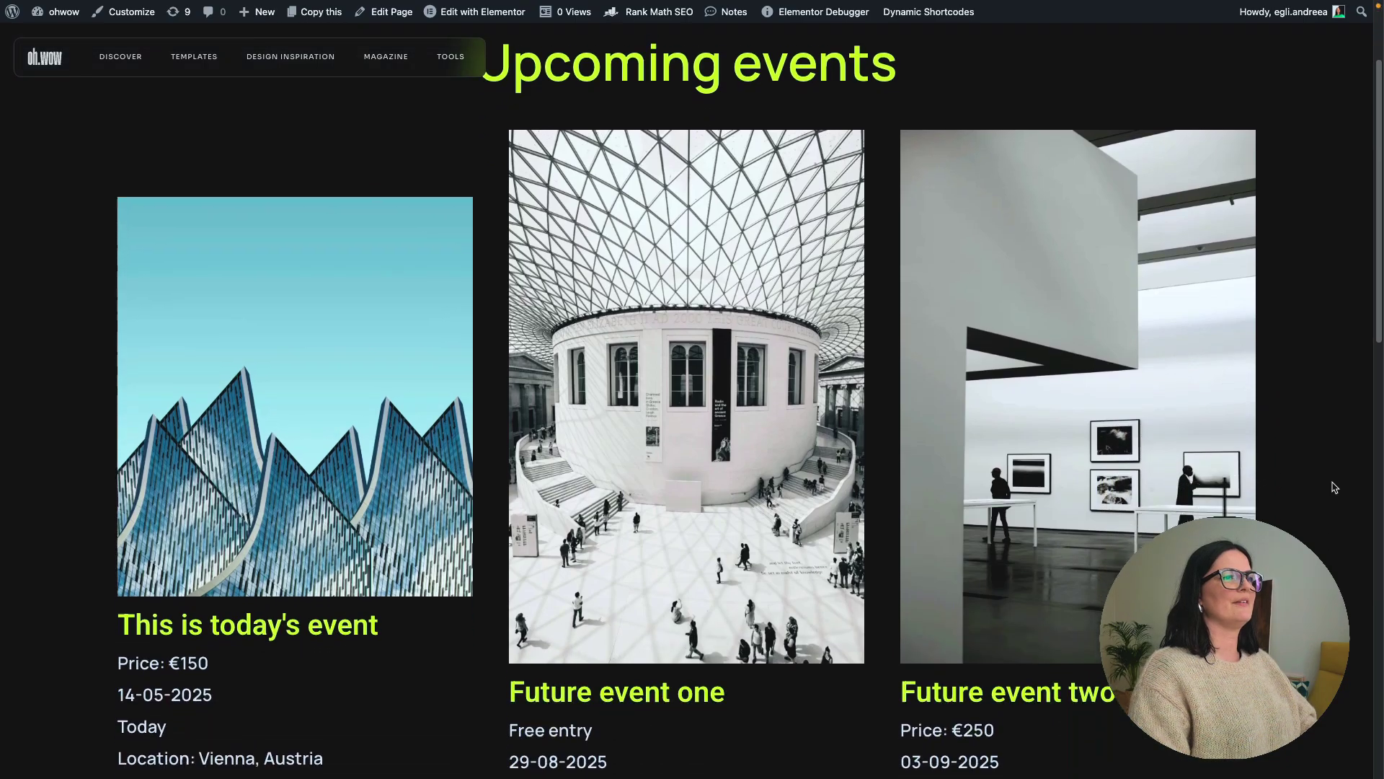
{"action": "scroll", "coordinate": [1334, 488], "scroll_direction": "down", "scroll_amount": 9}
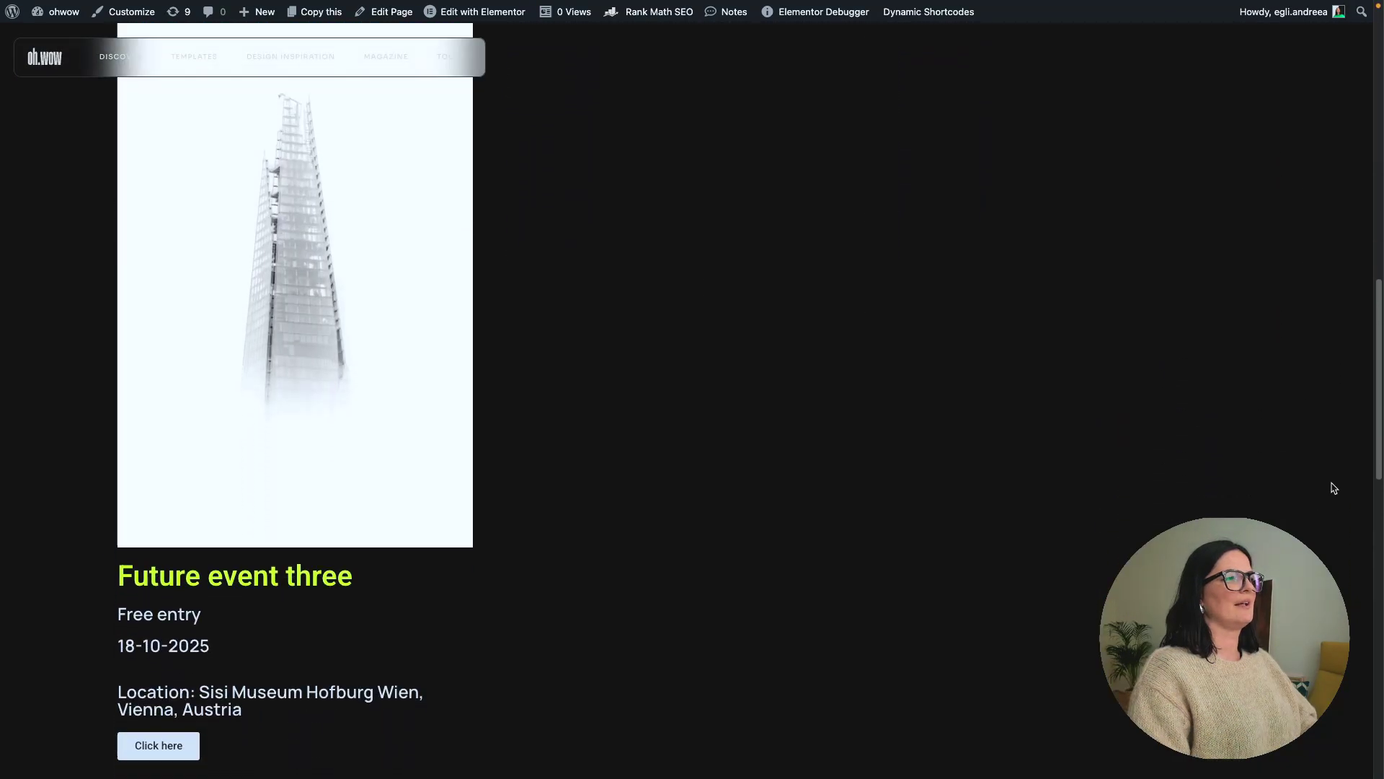
{"action": "scroll", "coordinate": [1334, 488], "scroll_direction": "down", "scroll_amount": 2}
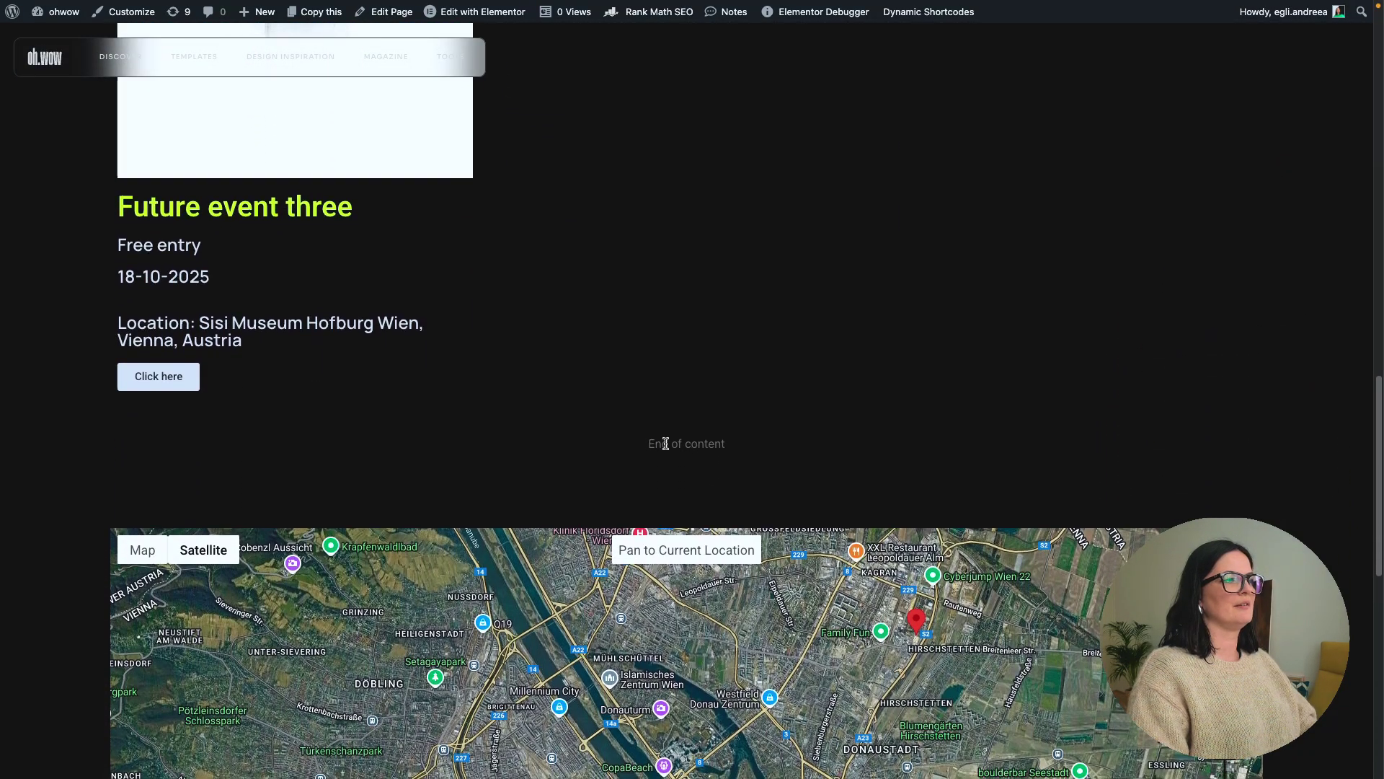
{"action": "left_click_drag", "start_coordinate": [647, 444], "coordinate": [723, 446]}
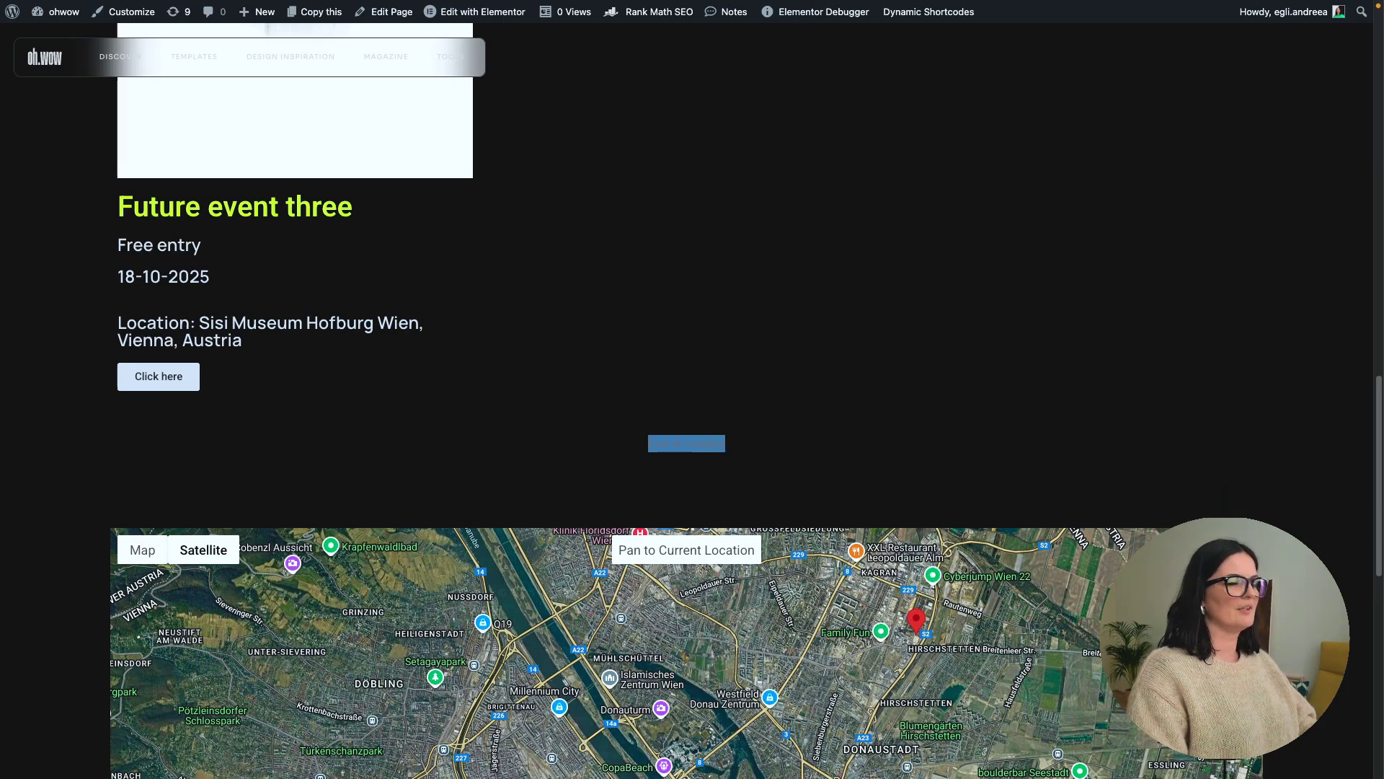
{"action": "left_click", "coordinate": [1064, 452]}
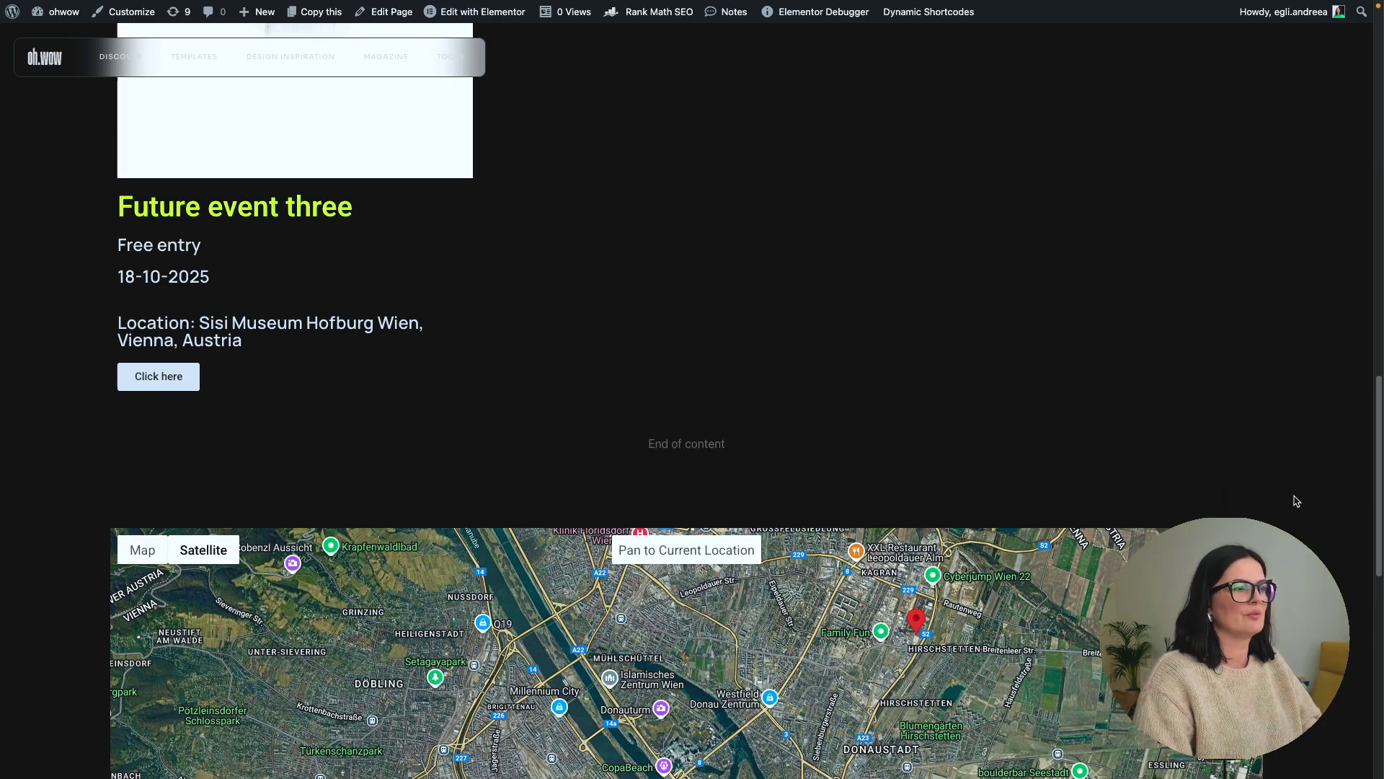
{"action": "scroll", "coordinate": [1296, 500], "scroll_direction": "down", "scroll_amount": 5}
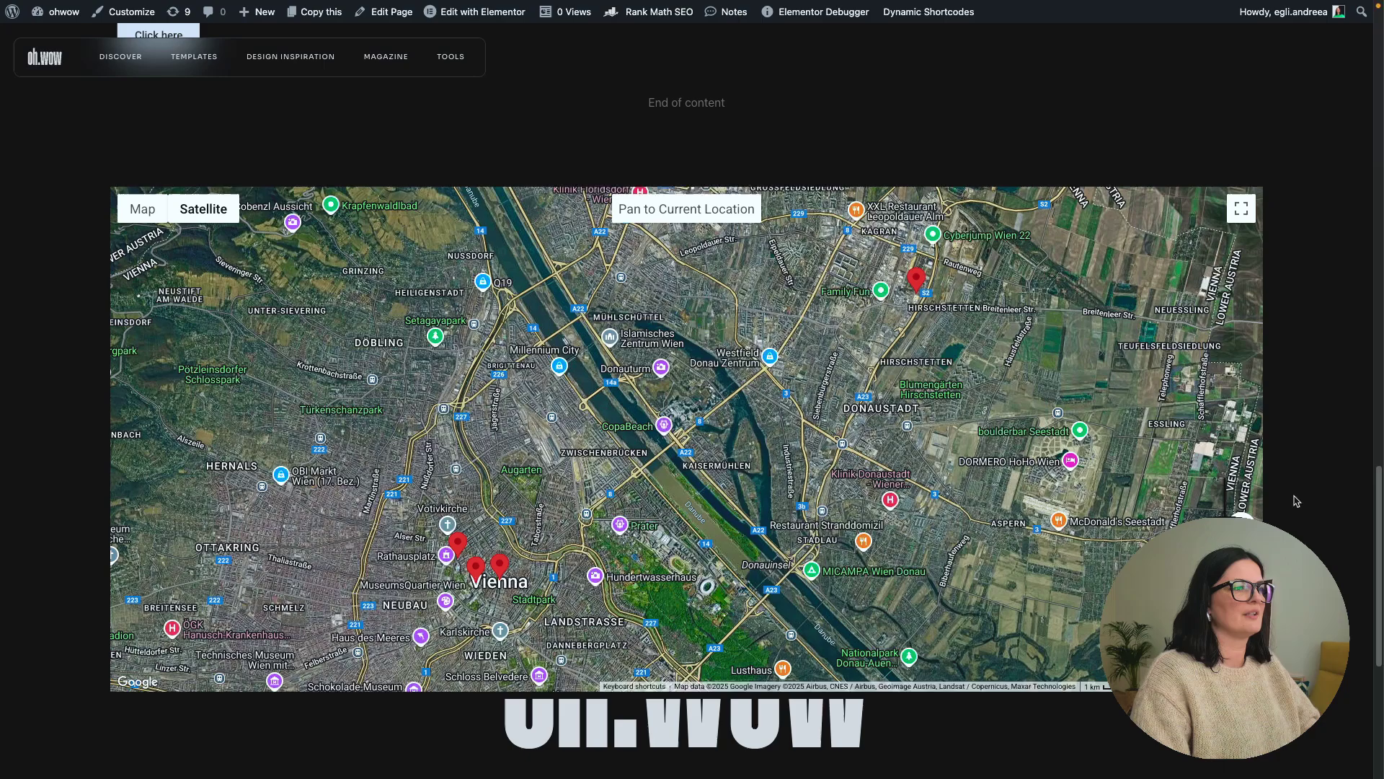
- Back in the Elementor editor, duplicate the Upcoming events heading
{"action": "mouse_move", "coordinate": [2, 245]}
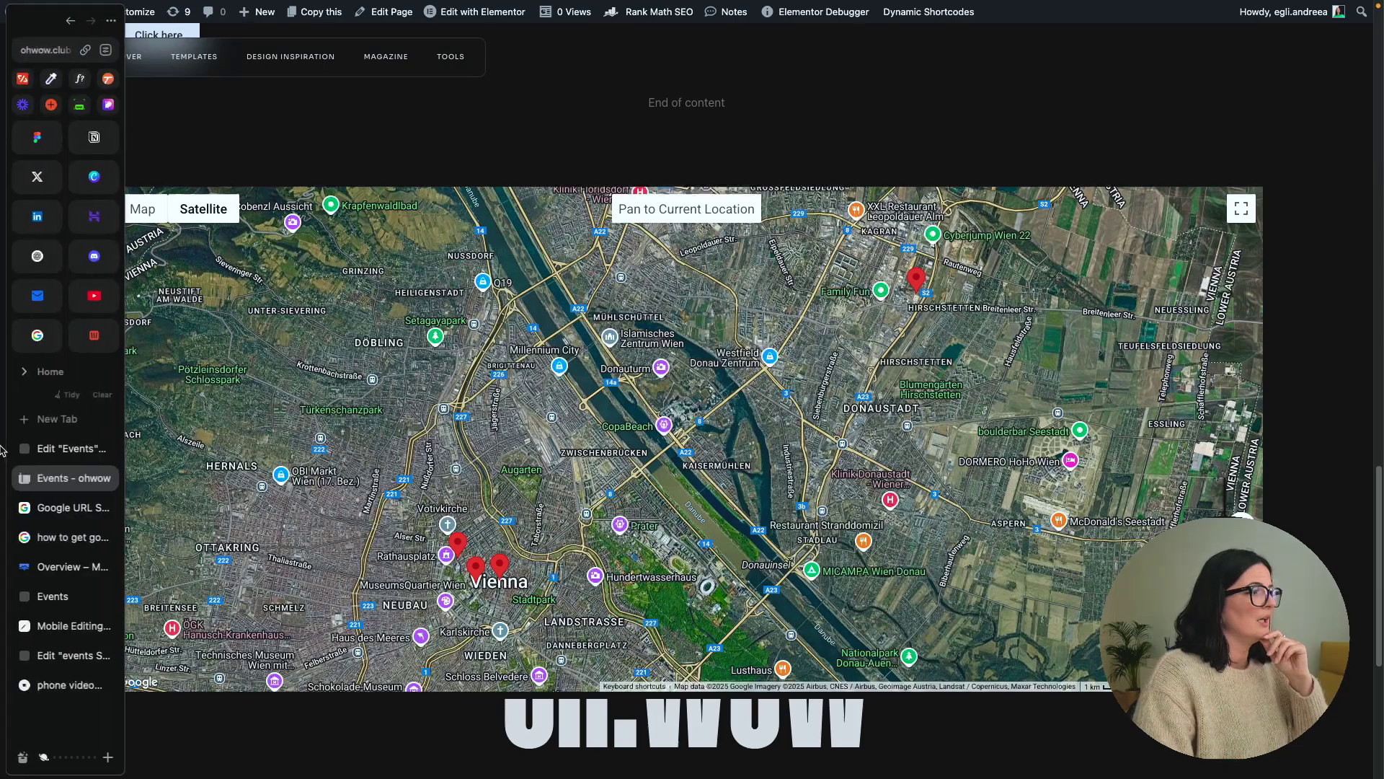
{"action": "left_click", "coordinate": [42, 448]}
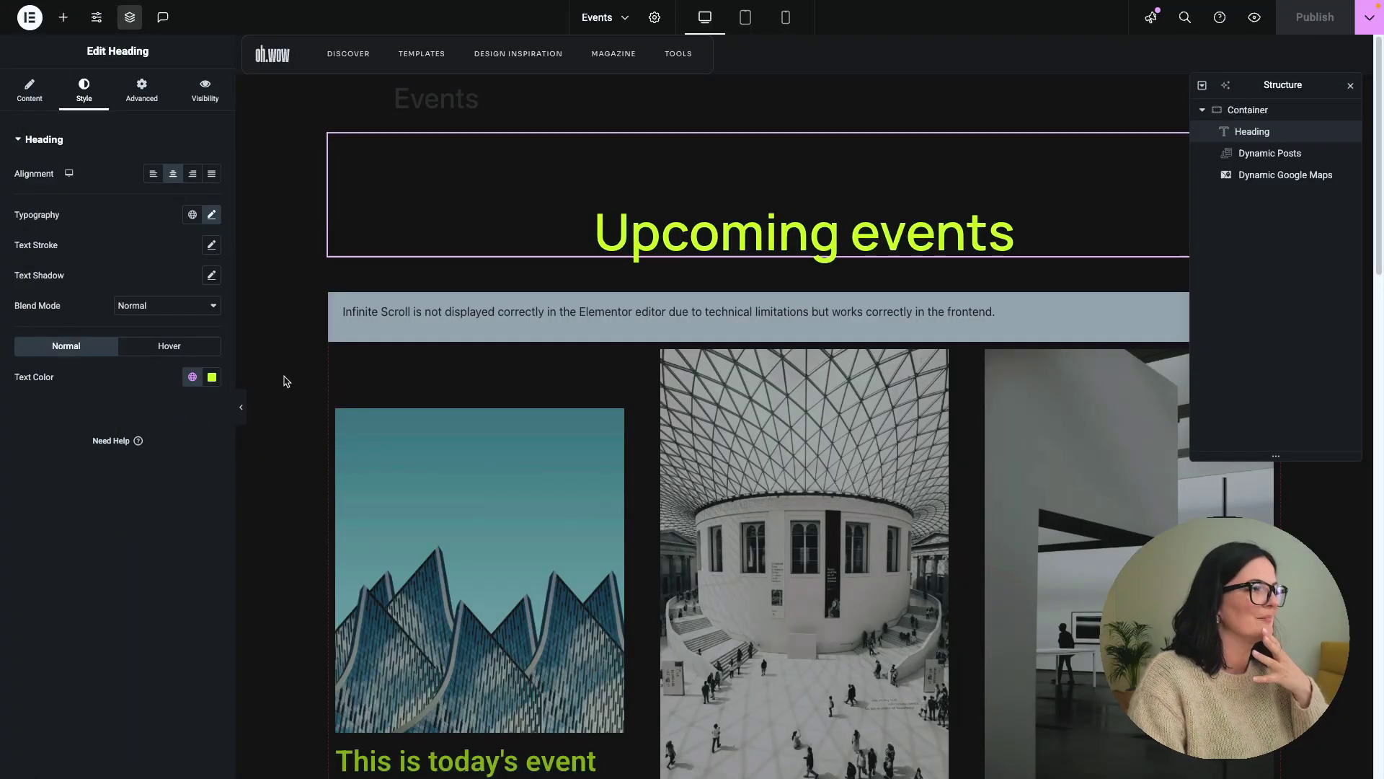
{"action": "right_click", "coordinate": [1234, 136]}
{"action": "left_click", "coordinate": [1234, 178]}
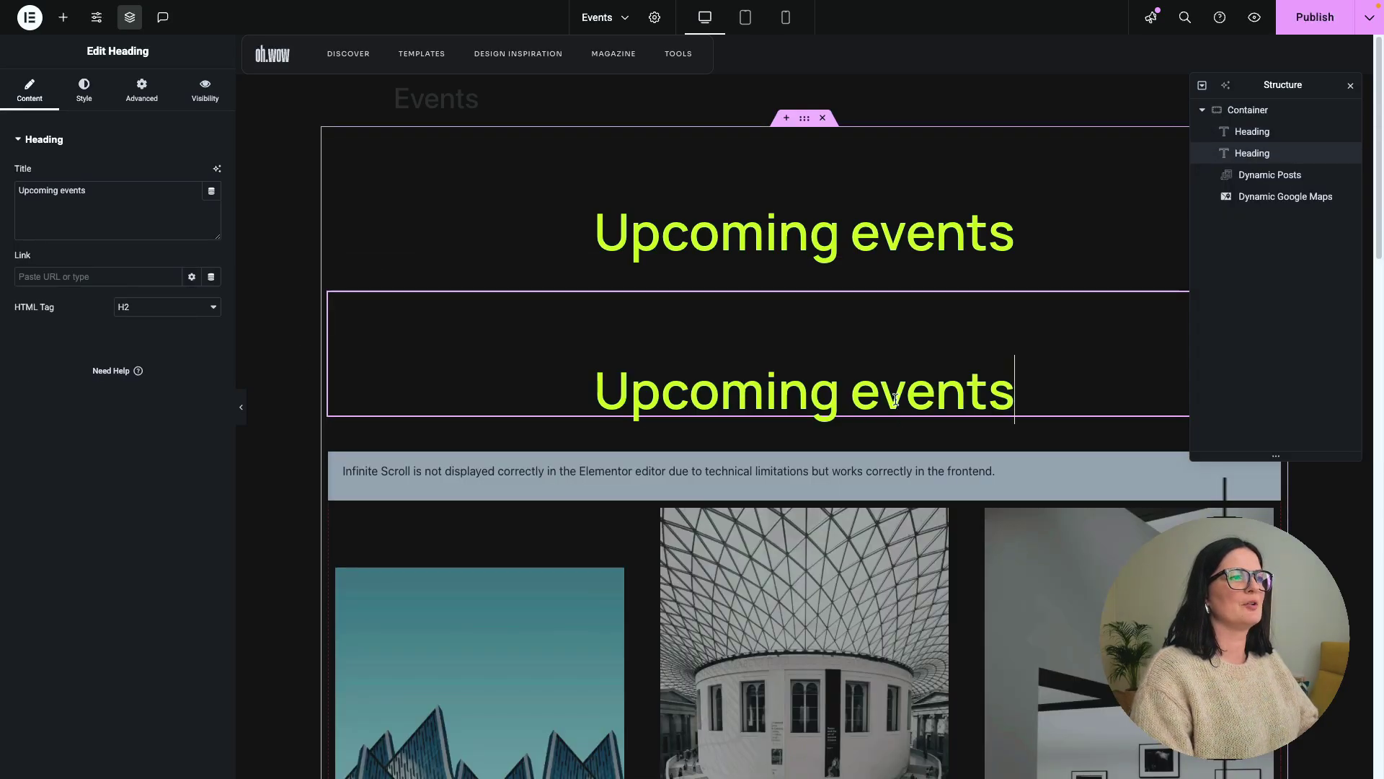
- Retitle the duplicated heading "Today's events" and move it above the Upcoming events heading
{"action": "double_click", "coordinate": [1002, 389]}
{"action": "left_click_drag", "start_coordinate": [1002, 389], "coordinate": [730, 393]}
{"action": "left_click", "coordinate": [730, 393]}
{"action": "double_click", "coordinate": [730, 393]}
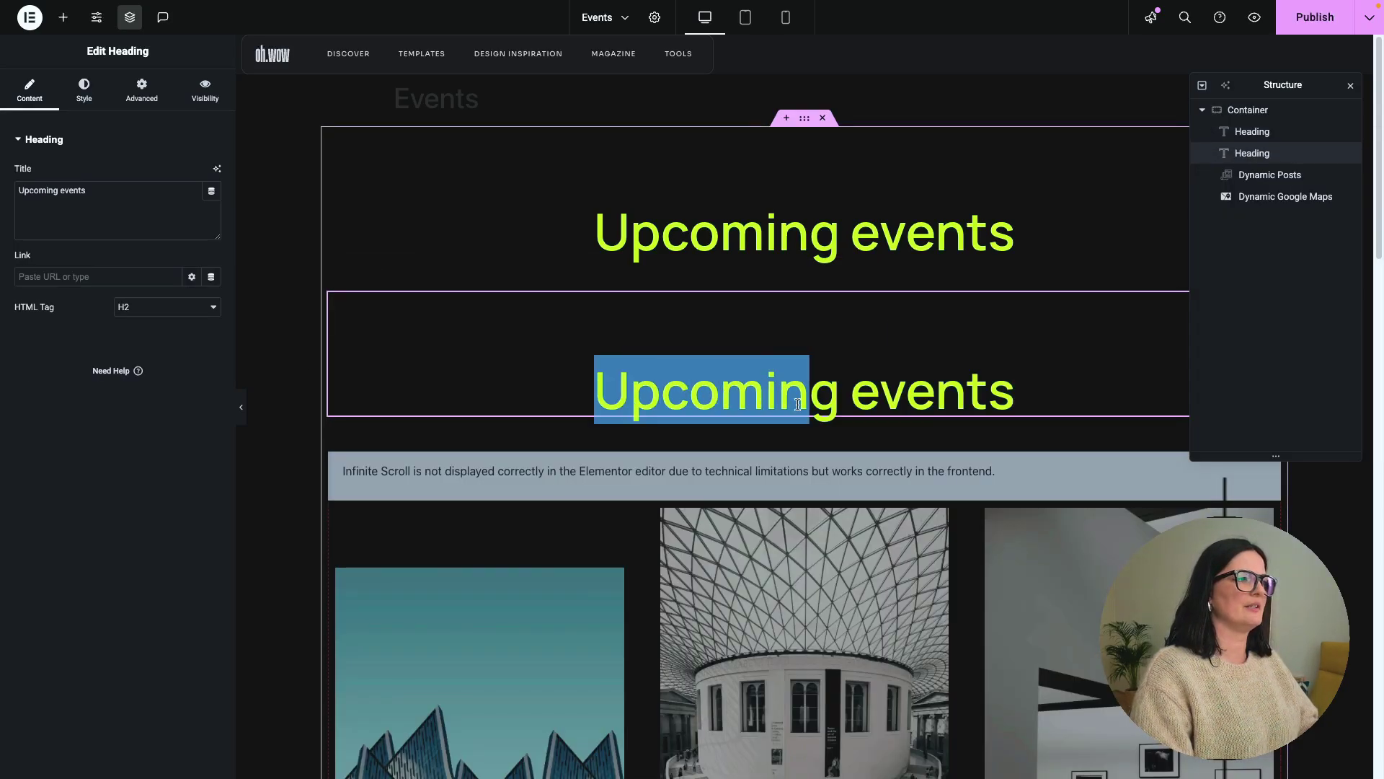
{"action": "type", "text": "Toda"}
{"action": "type", "text": "y's"}
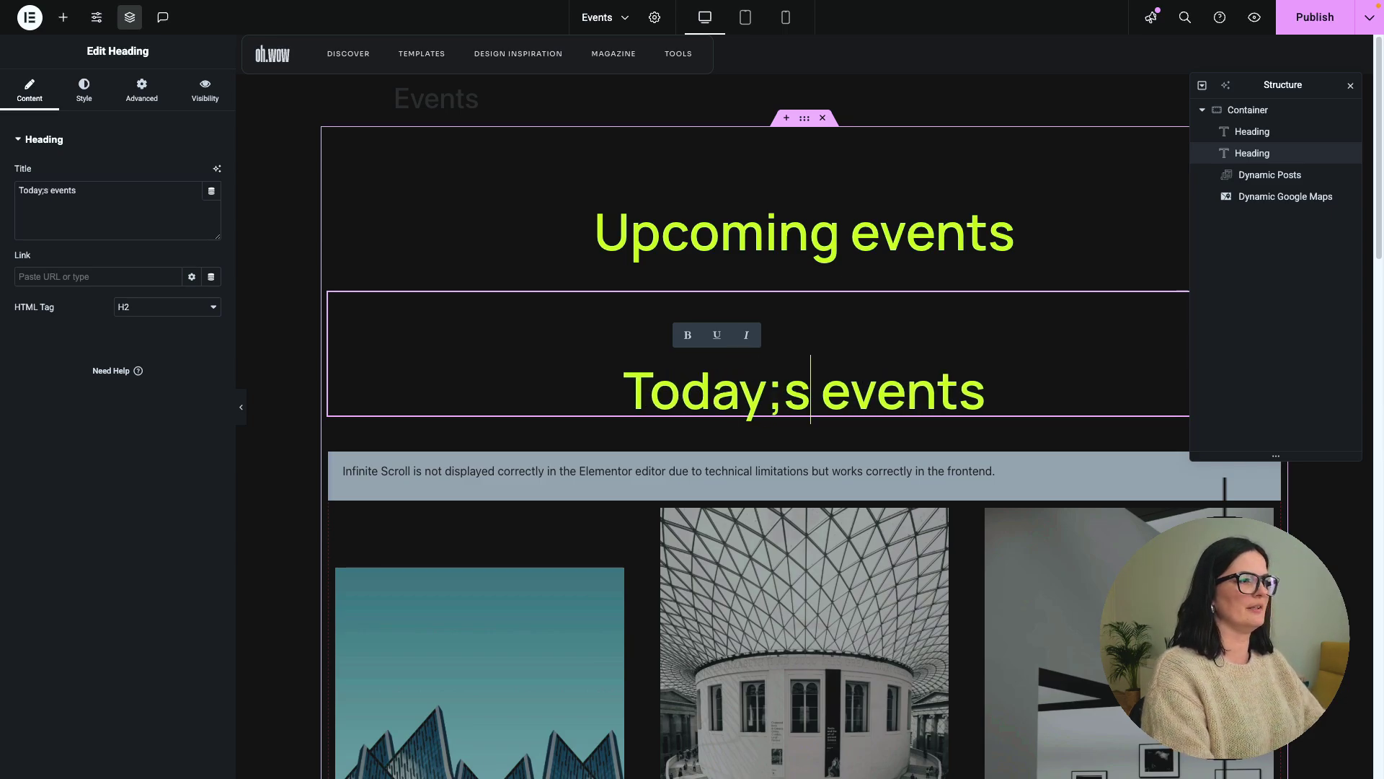
{"action": "left_click_drag", "start_coordinate": [1260, 152], "coordinate": [1253, 174]}
- Duplicate the Dynamic Posts widget and place the copy directly beneath the Today's events heading
{"action": "left_click", "coordinate": [1255, 177]}
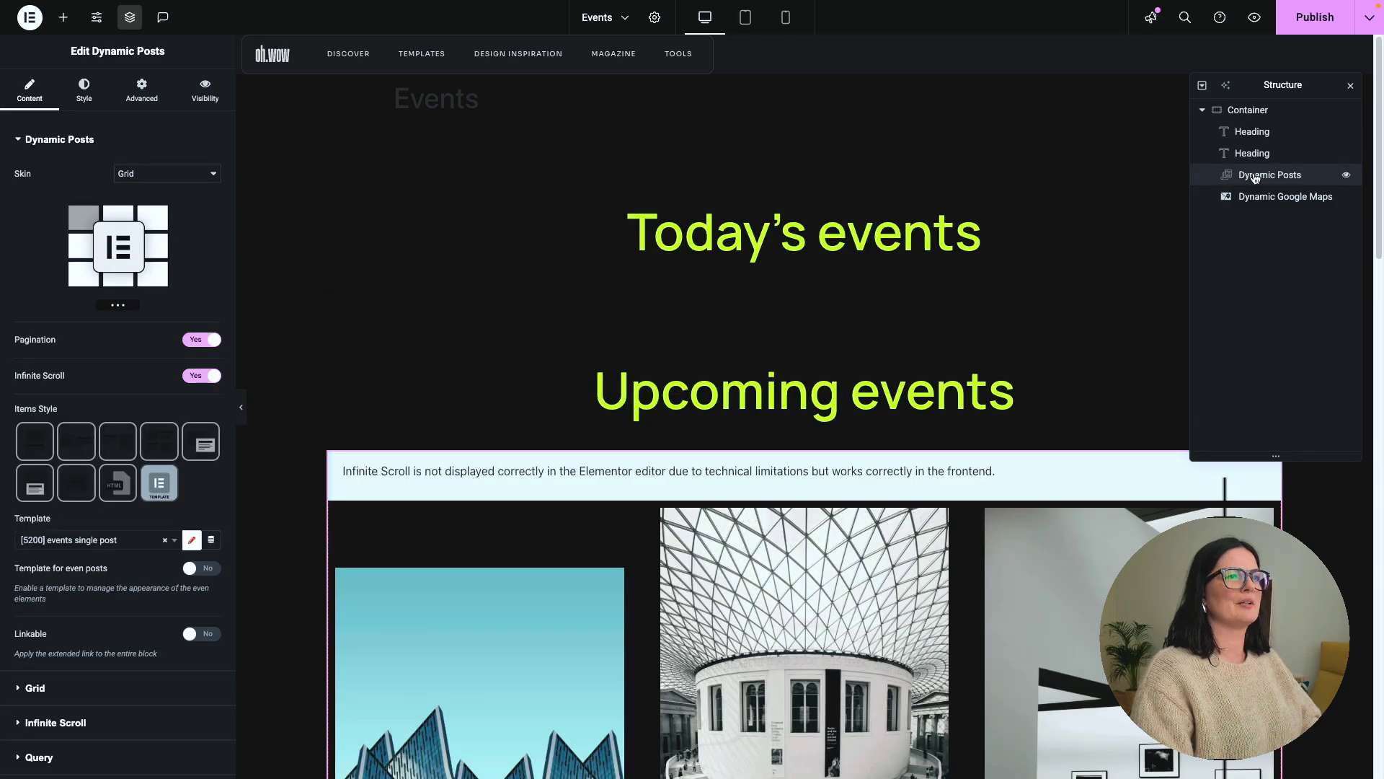
{"action": "right_click", "coordinate": [1255, 178]}
{"action": "left_click", "coordinate": [1254, 220]}
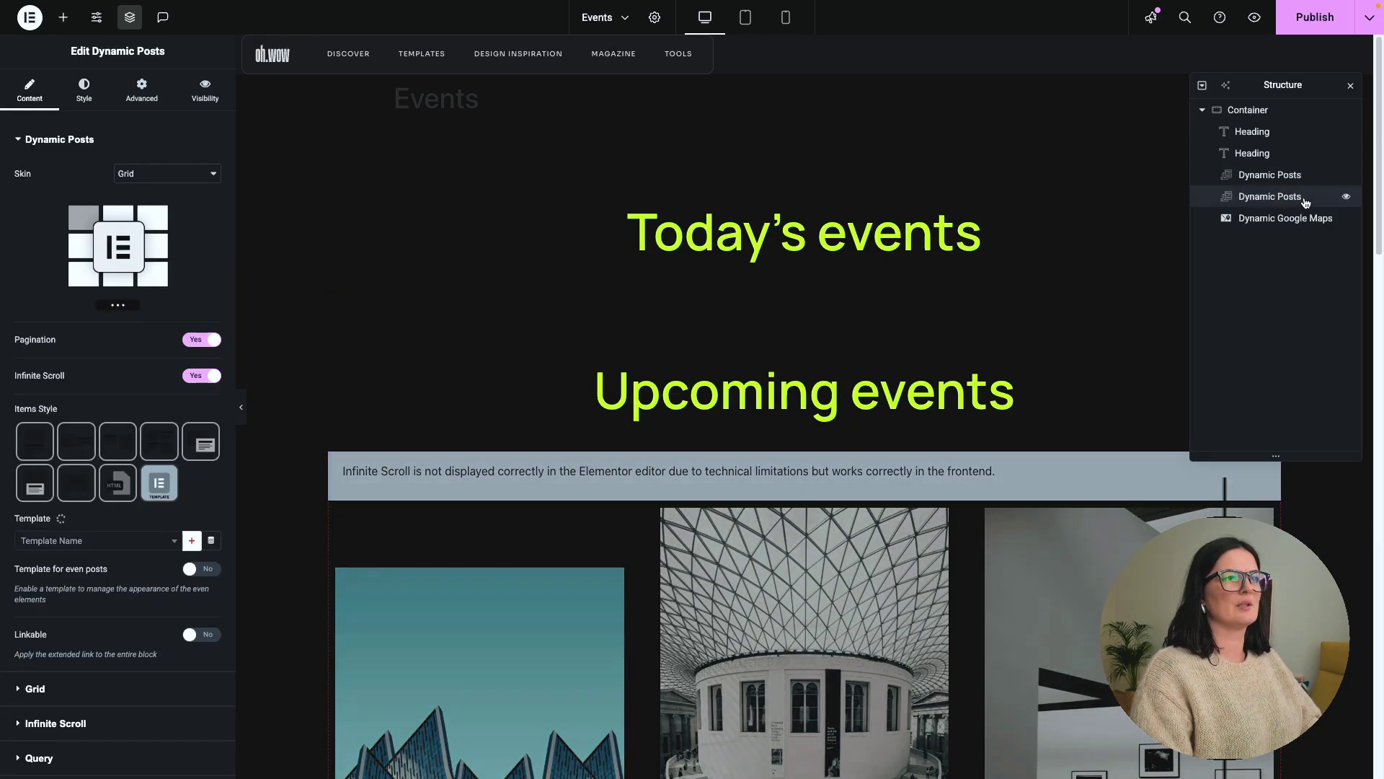
{"action": "left_click_drag", "start_coordinate": [1261, 191], "coordinate": [1254, 149]}
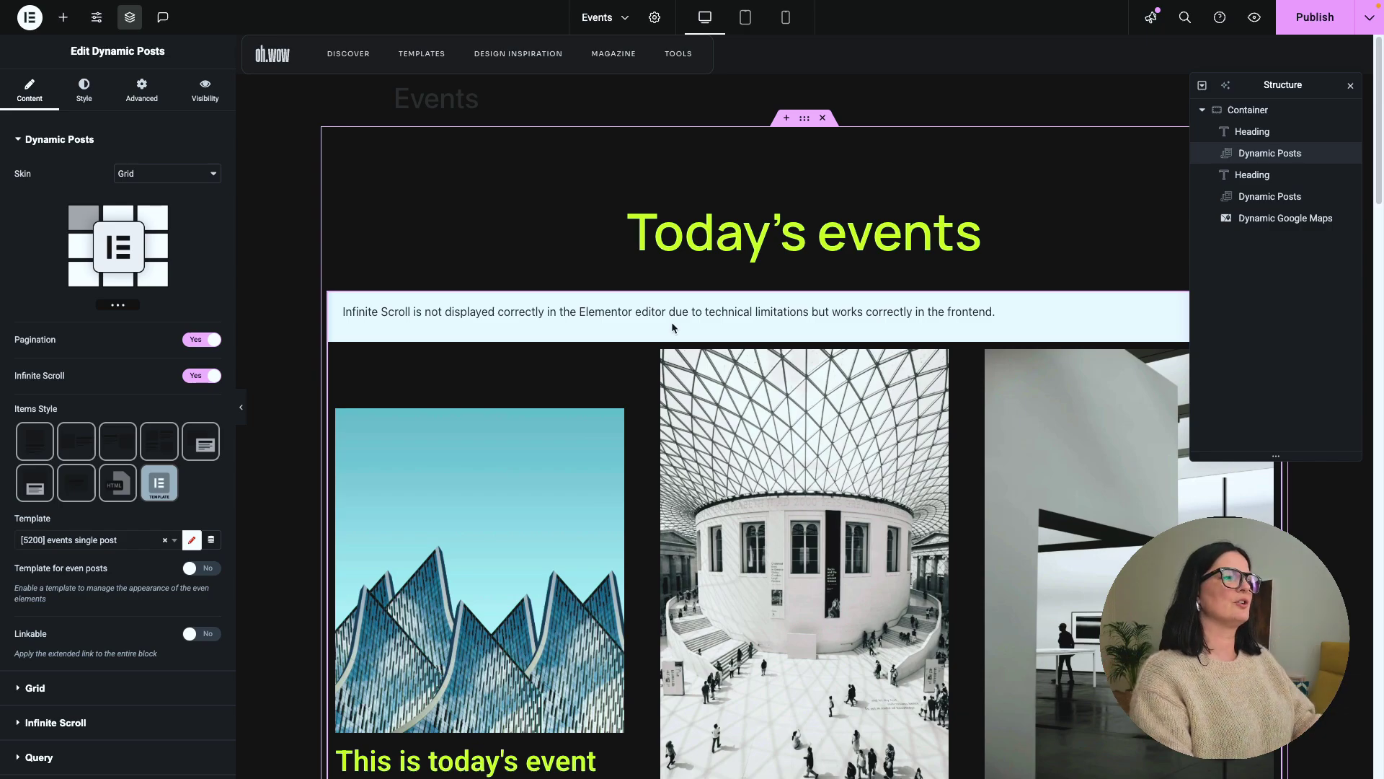
- In the query filter of the Dynamic Posts under Today's events, set the date filter to Today and the date field to Post Meta
{"action": "scroll", "coordinate": [547, 432], "scroll_direction": "down", "scroll_amount": 3}
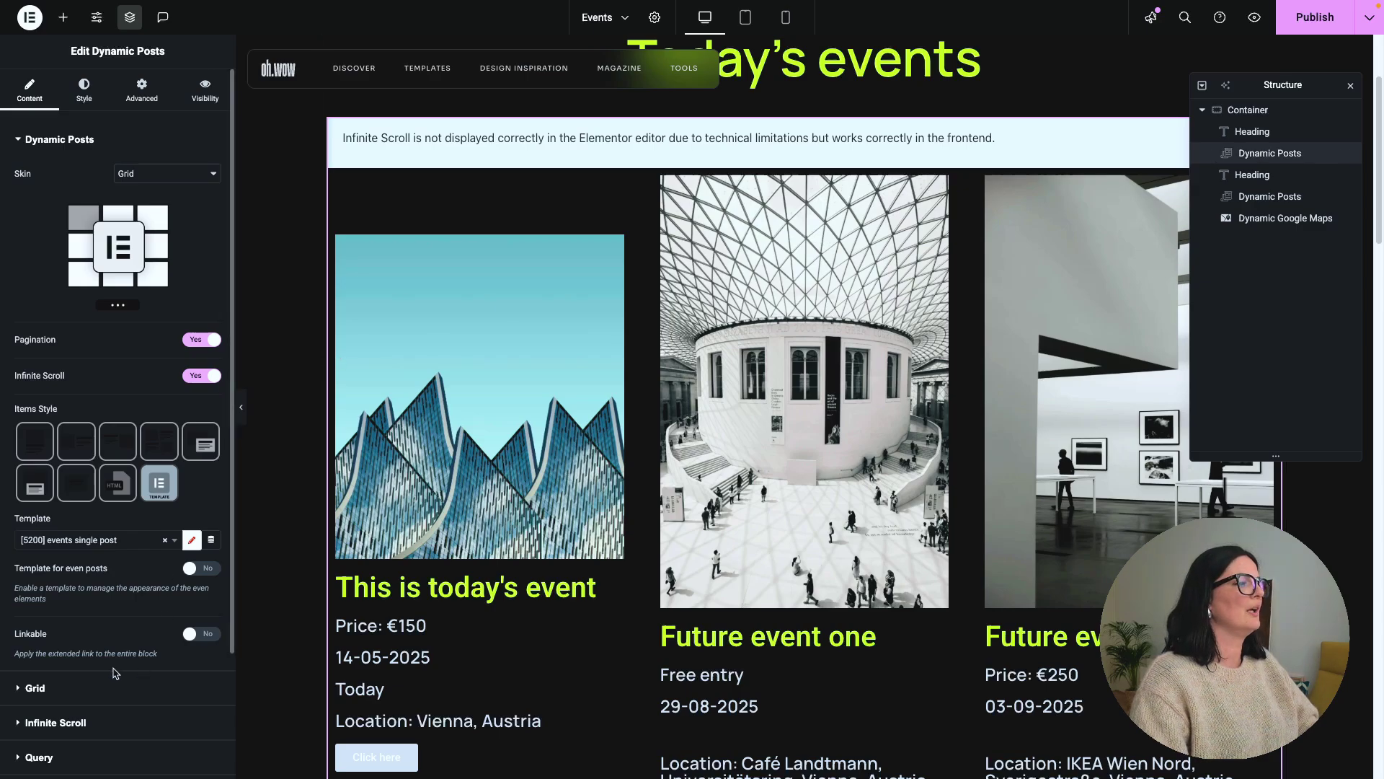
{"action": "scroll", "coordinate": [115, 674], "scroll_direction": "down", "scroll_amount": 2}
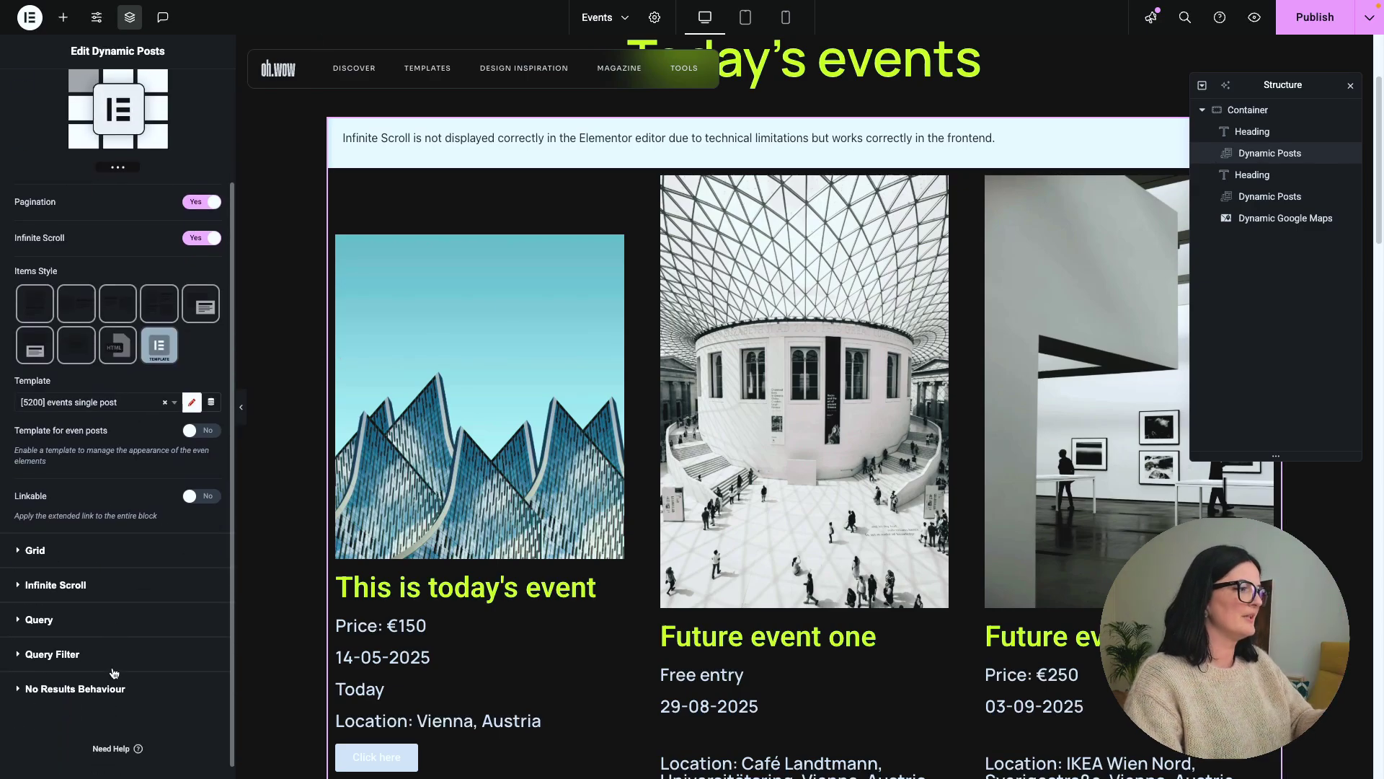
{"action": "left_click", "coordinate": [63, 655]}
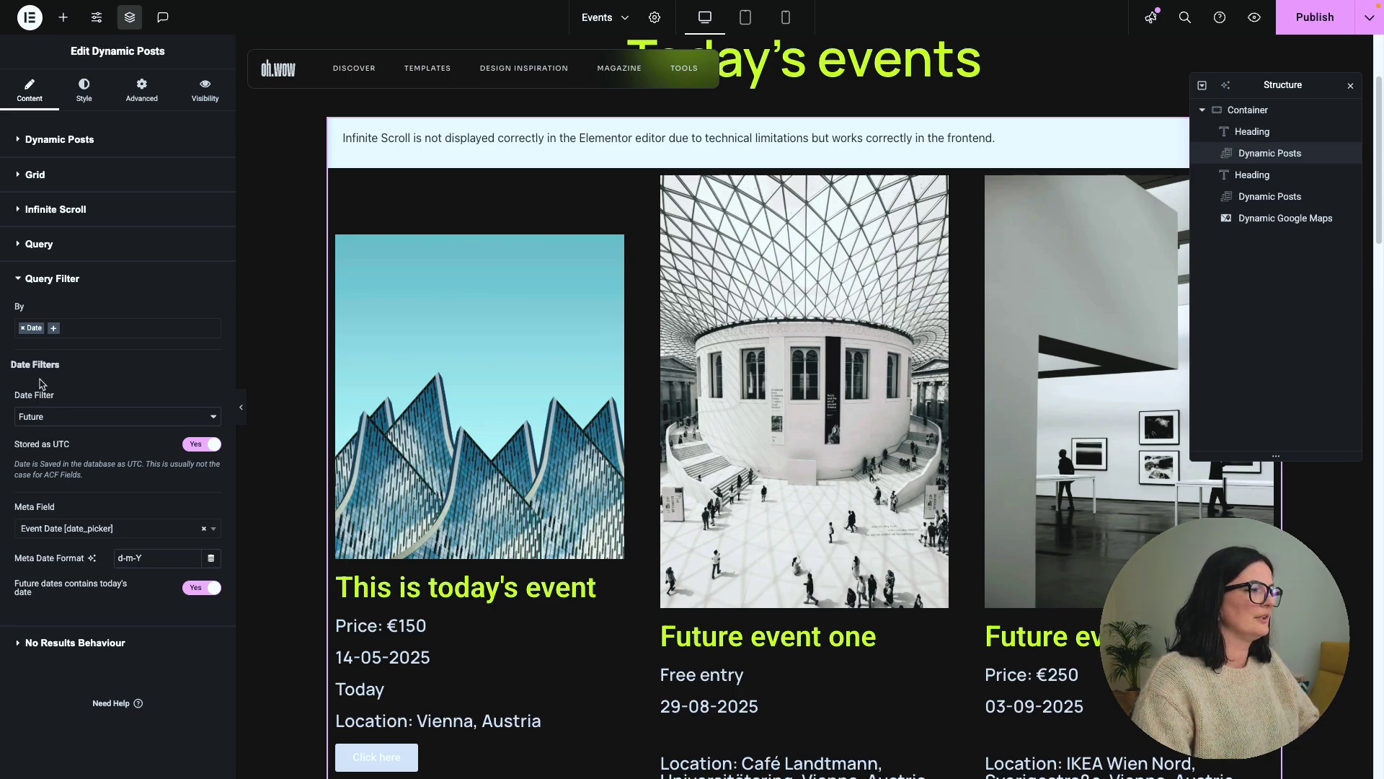
{"action": "left_click", "coordinate": [50, 418]}
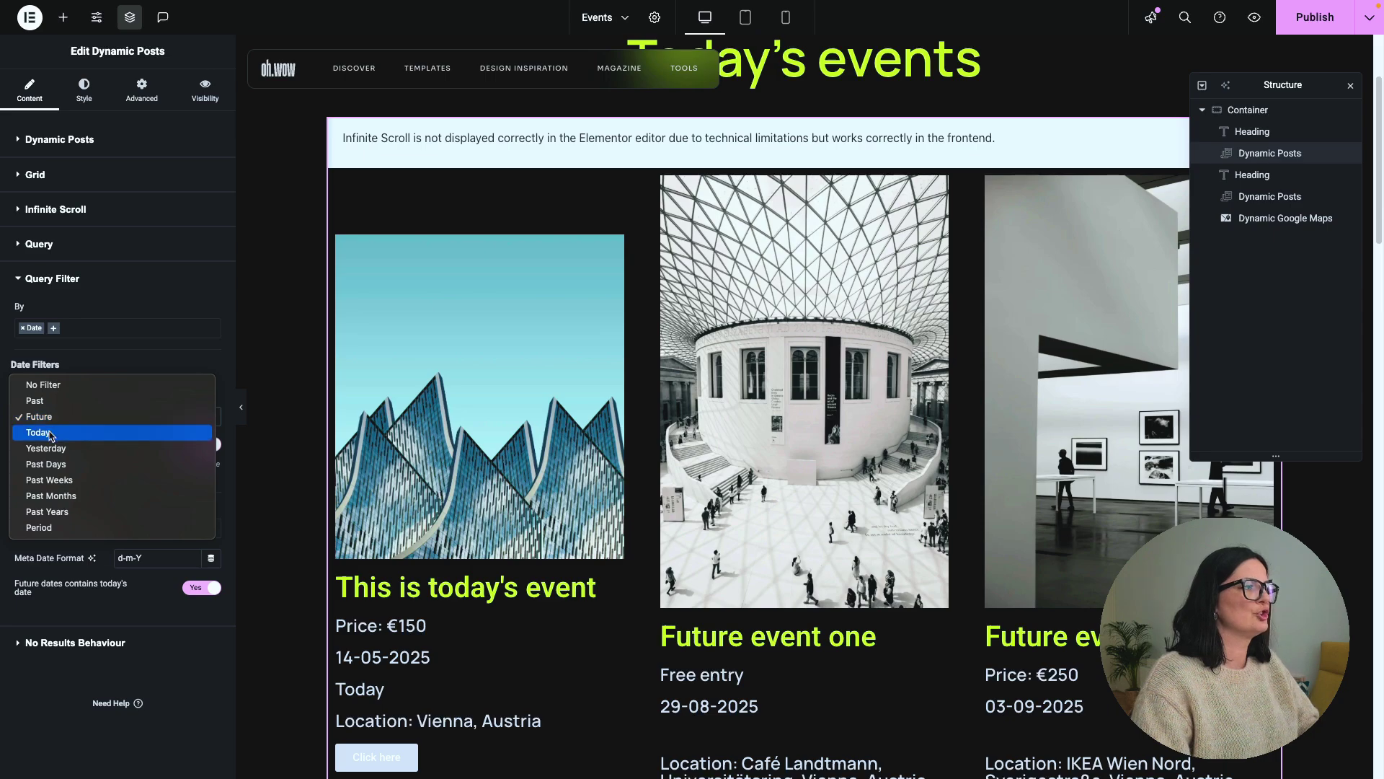
{"action": "left_click", "coordinate": [40, 433]}
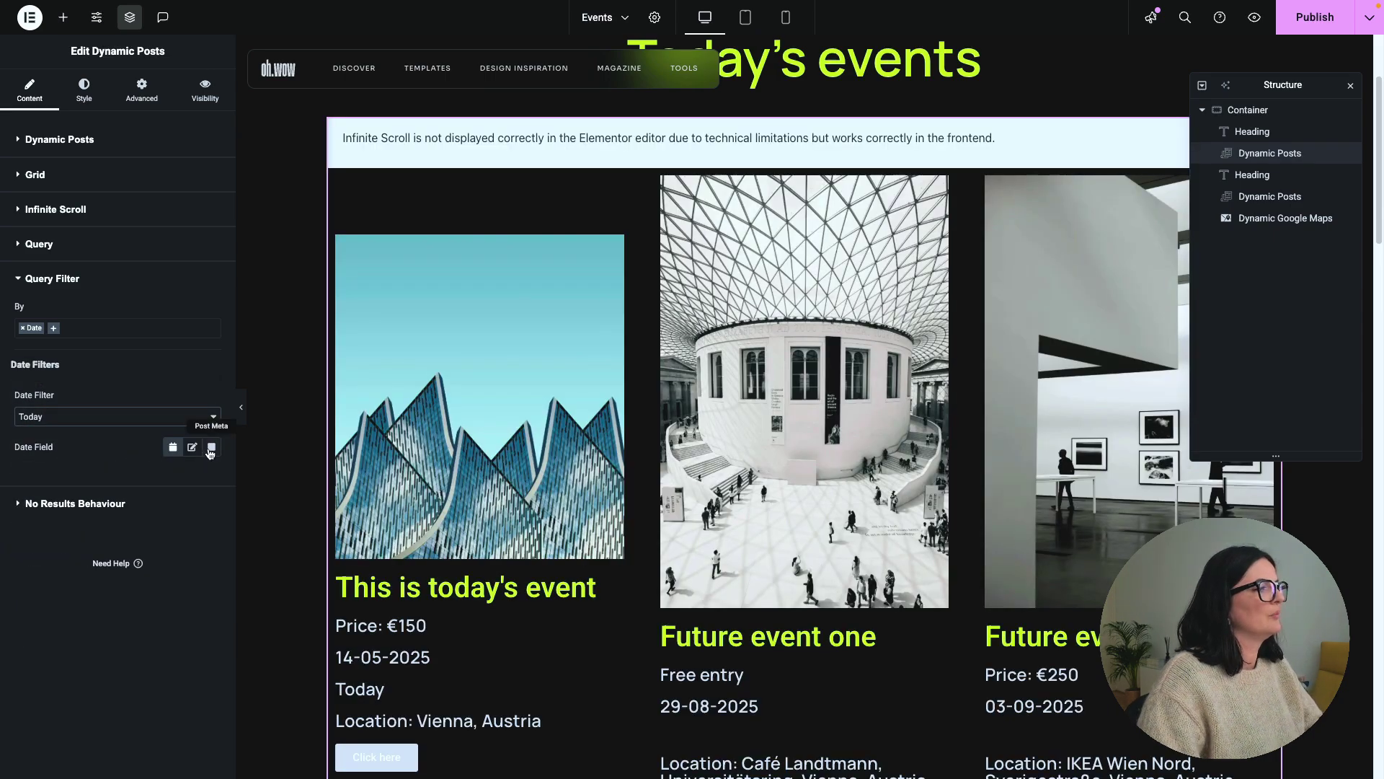
{"action": "left_click", "coordinate": [210, 448]}
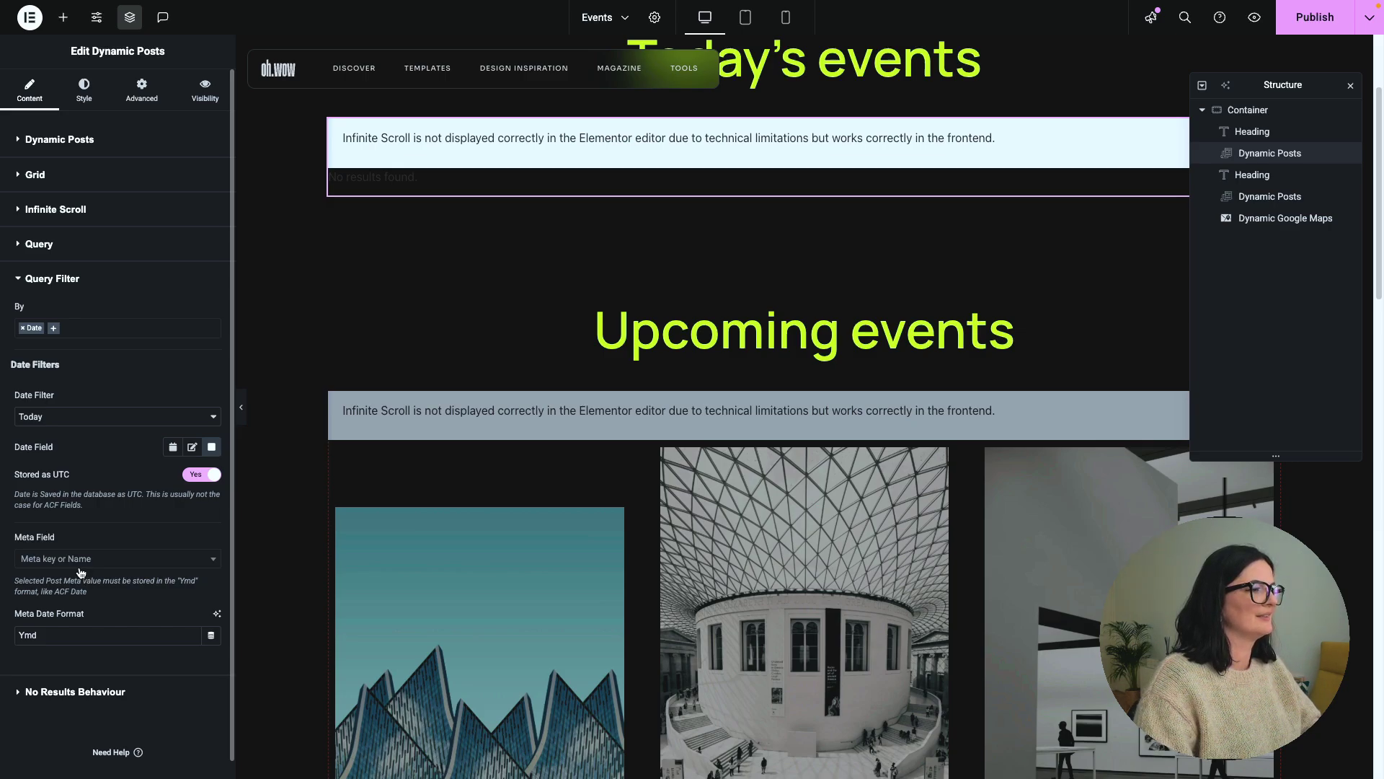
- Choose Event Date [date_picker] as the date filter's meta field and publish the page
{"action": "left_click", "coordinate": [78, 564]}
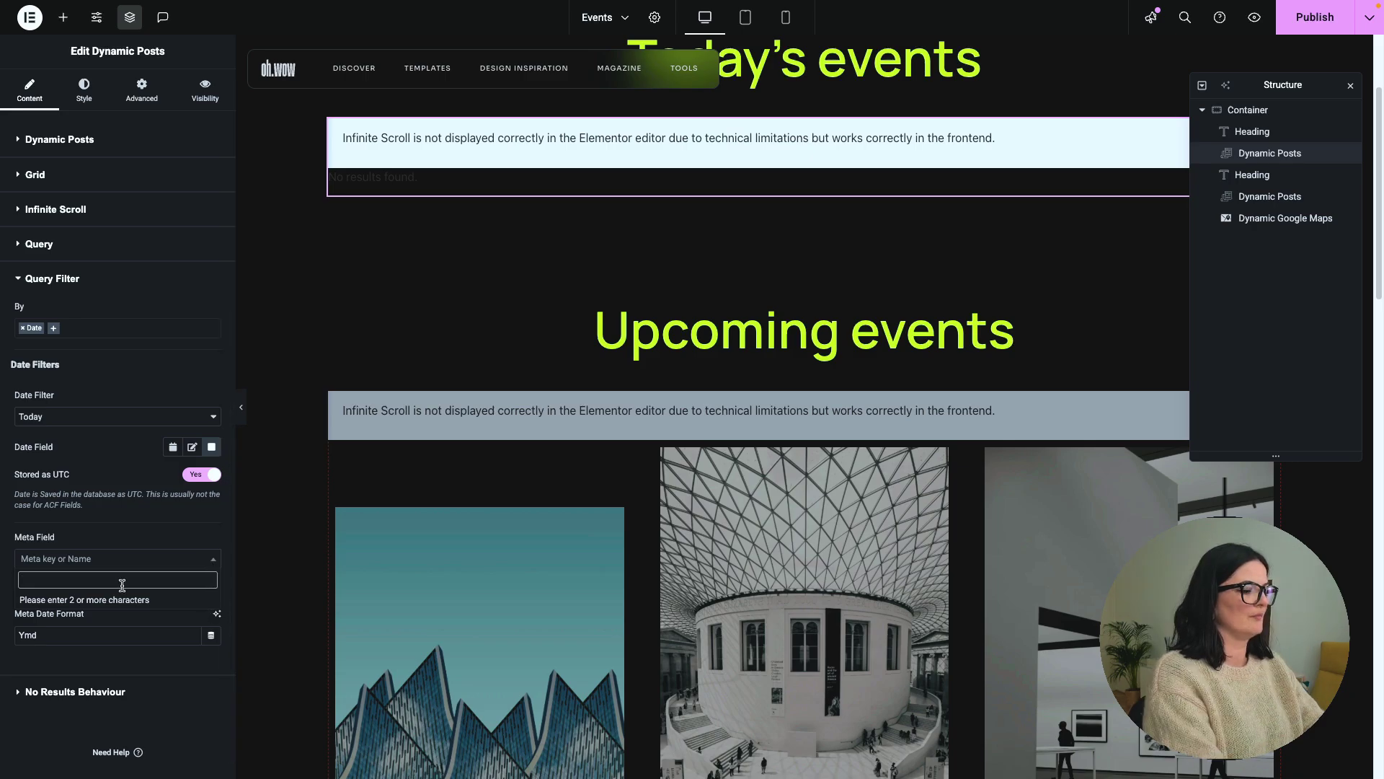
{"action": "type", "text": "di"}
{"action": "key", "text": "BackSpace"}
{"action": "key", "text": "BackSpace"}
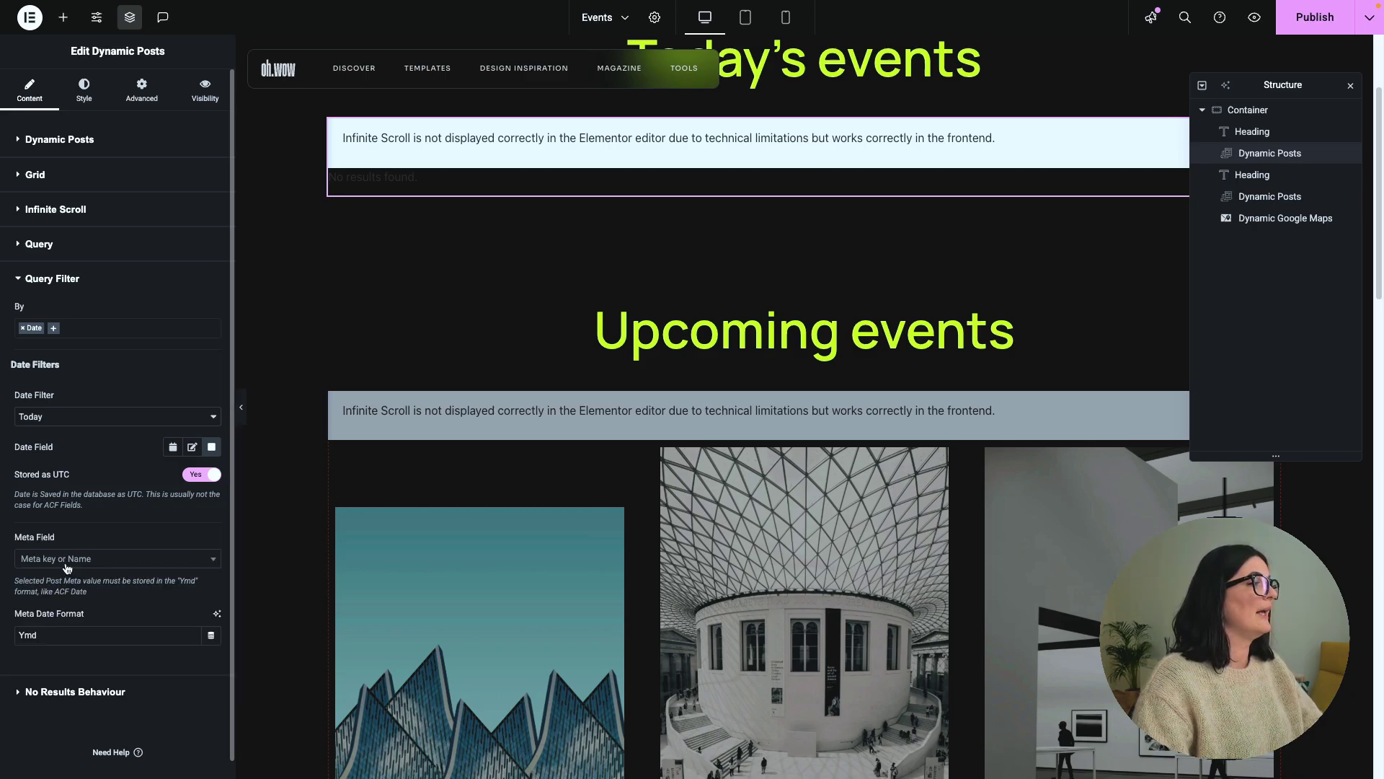
{"action": "type", "text": "eve"}
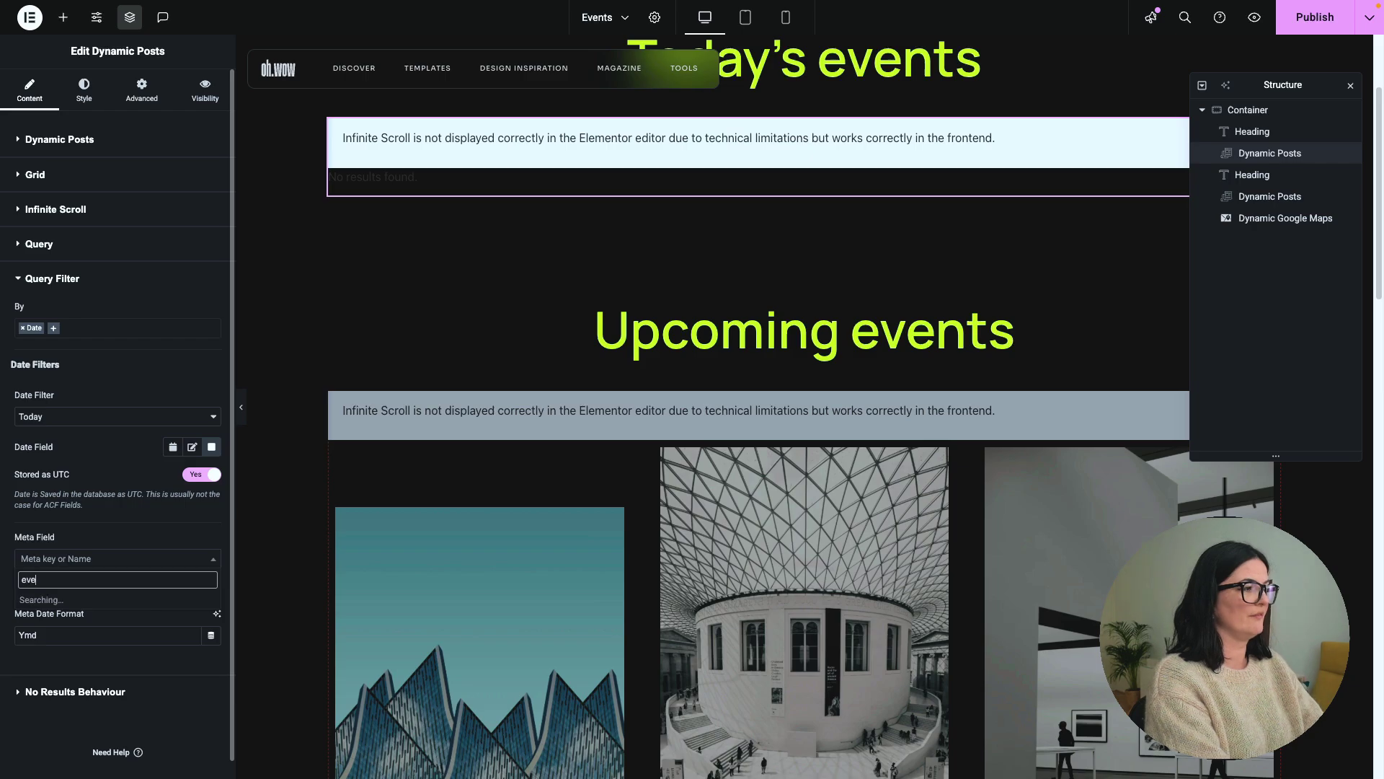
{"action": "left_click", "coordinate": [72, 617]}
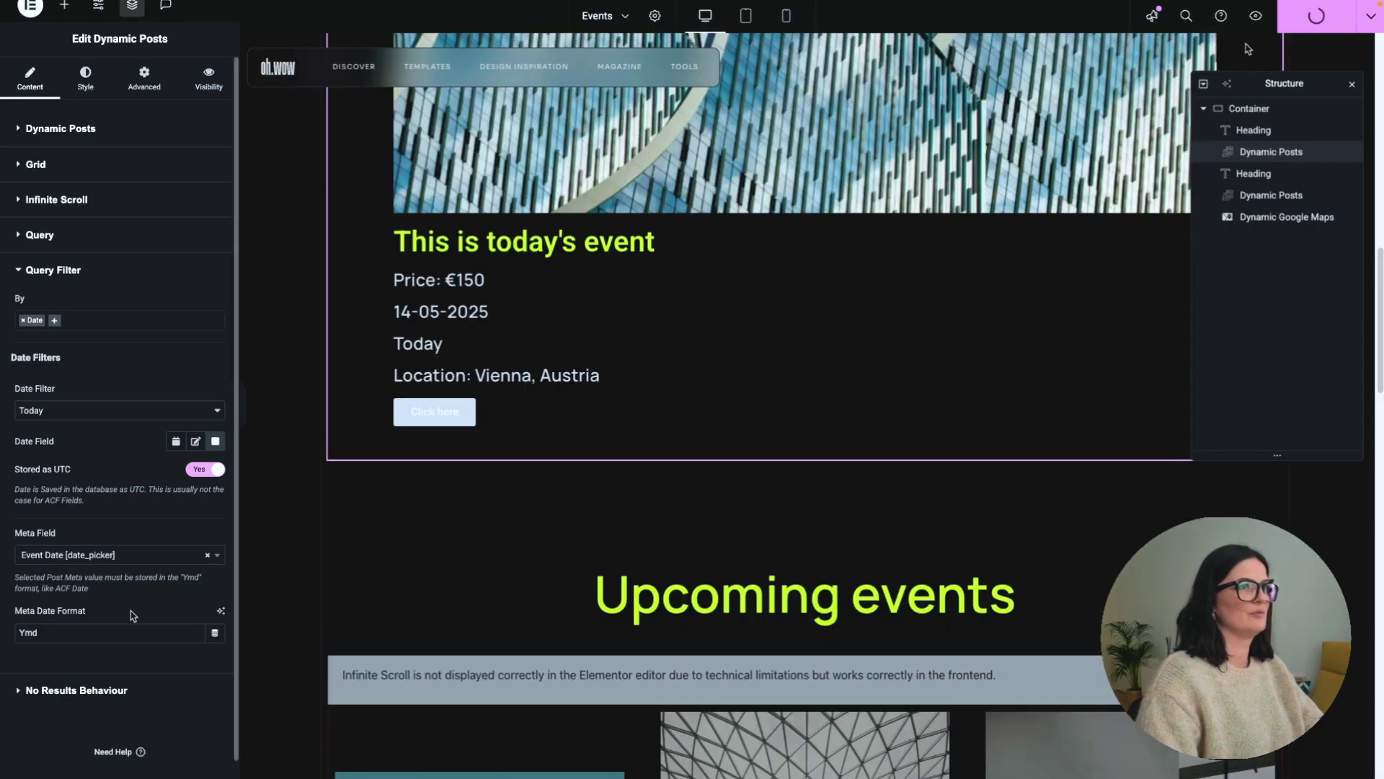
- Preview the Events page and check the Today's events and Upcoming events grids
{"action": "left_click", "coordinate": [1256, 16]}
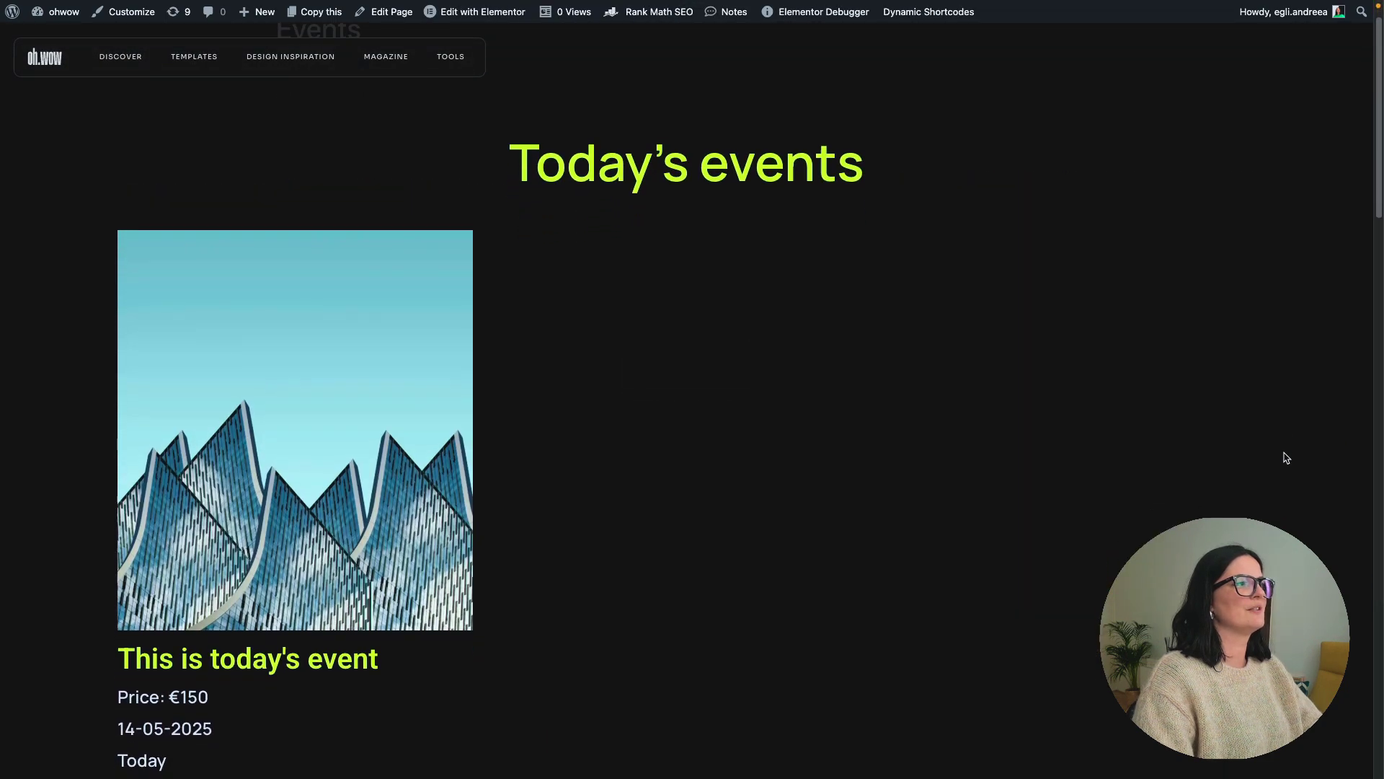
{"action": "scroll", "coordinate": [1287, 458], "scroll_direction": "down", "scroll_amount": 5}
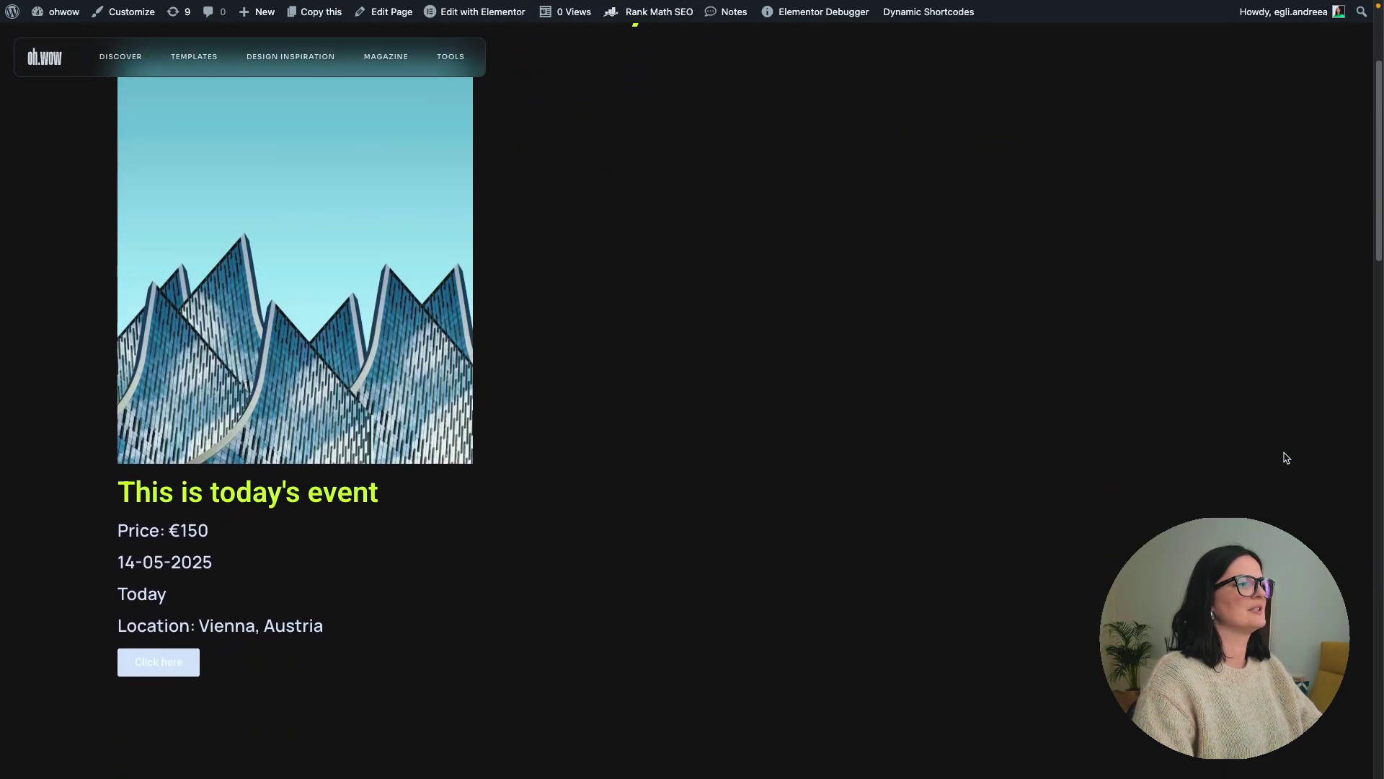
{"action": "scroll", "coordinate": [1287, 458], "scroll_direction": "down", "scroll_amount": 15}
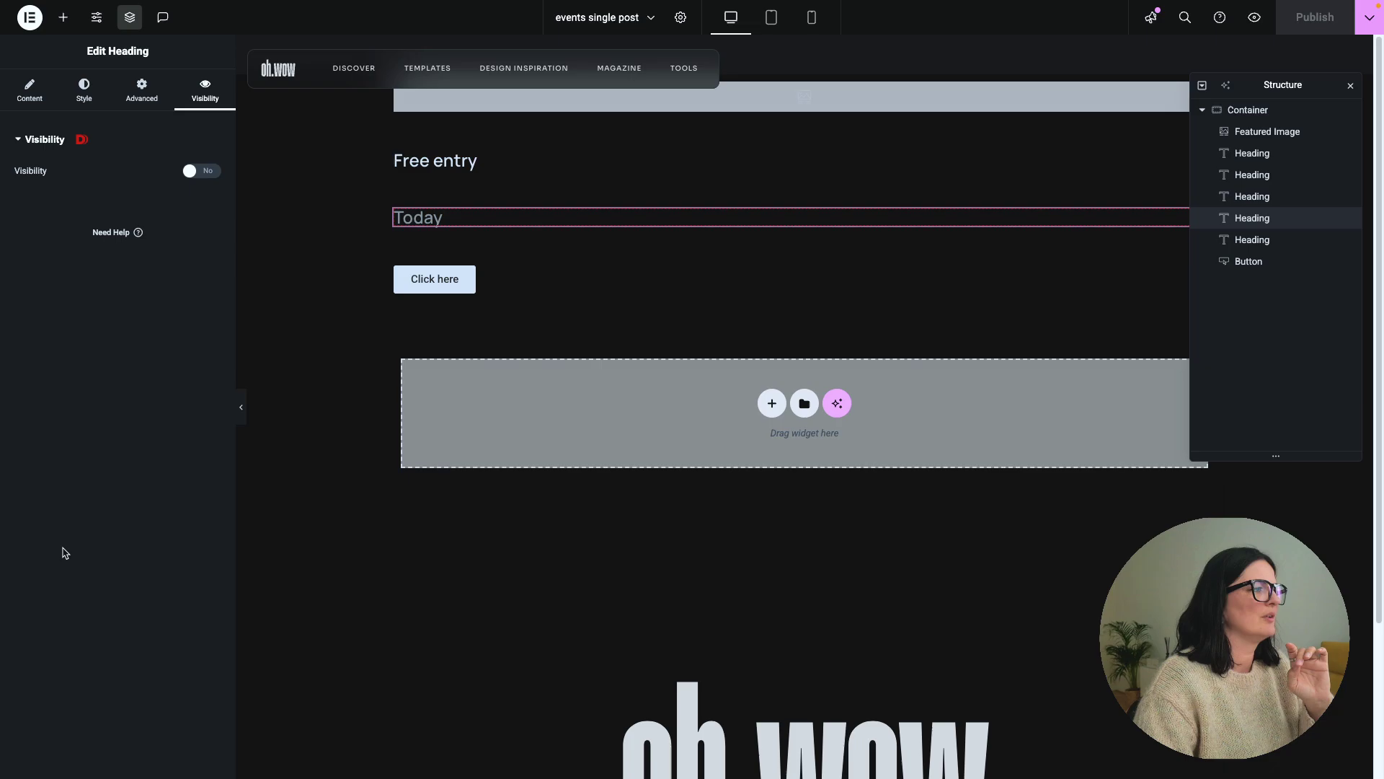
- Return to the live Events page and compare the Today label on today's event card with the future event cards
{"action": "mouse_move", "coordinate": [2, 579]}
{"action": "left_click", "coordinate": [58, 481]}
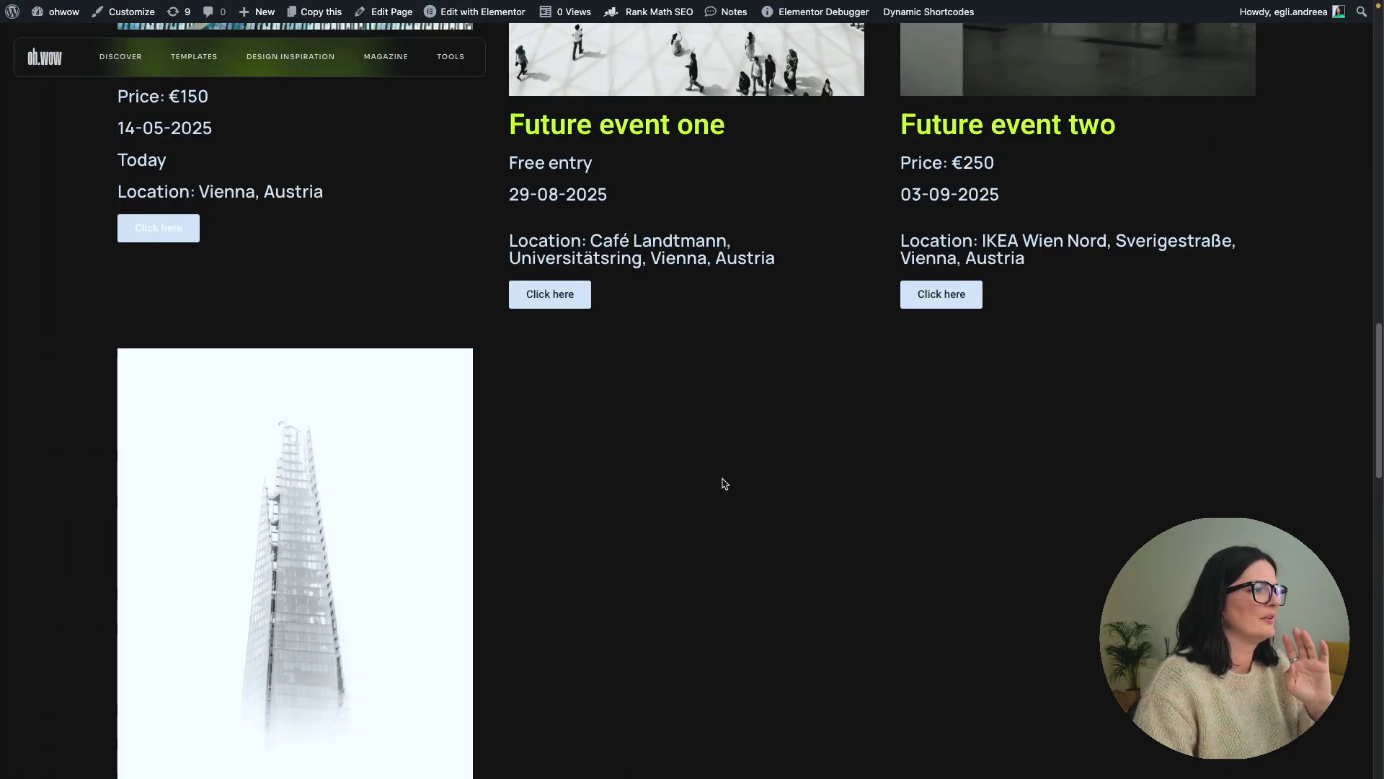
{"action": "left_click_drag", "start_coordinate": [122, 159], "coordinate": [196, 161]}
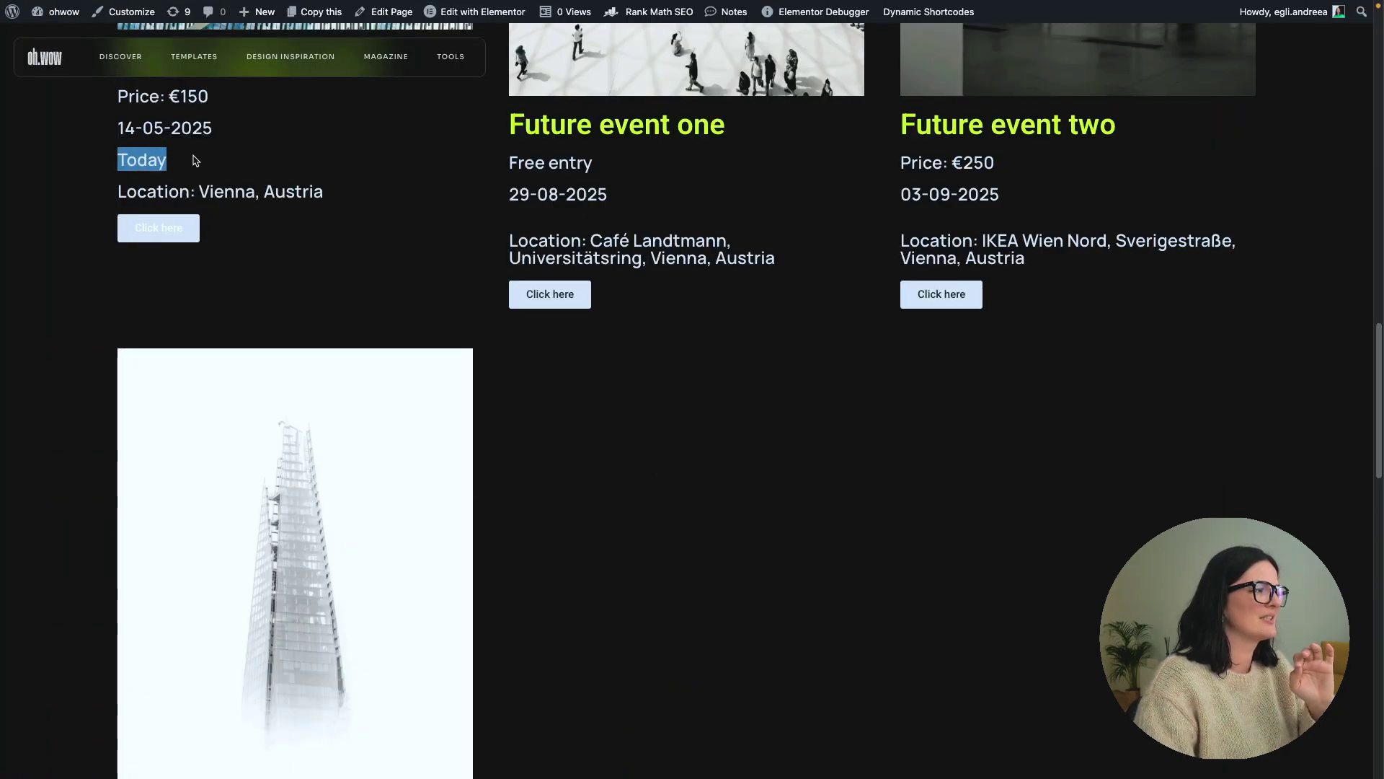
{"action": "left_click", "coordinate": [516, 220]}
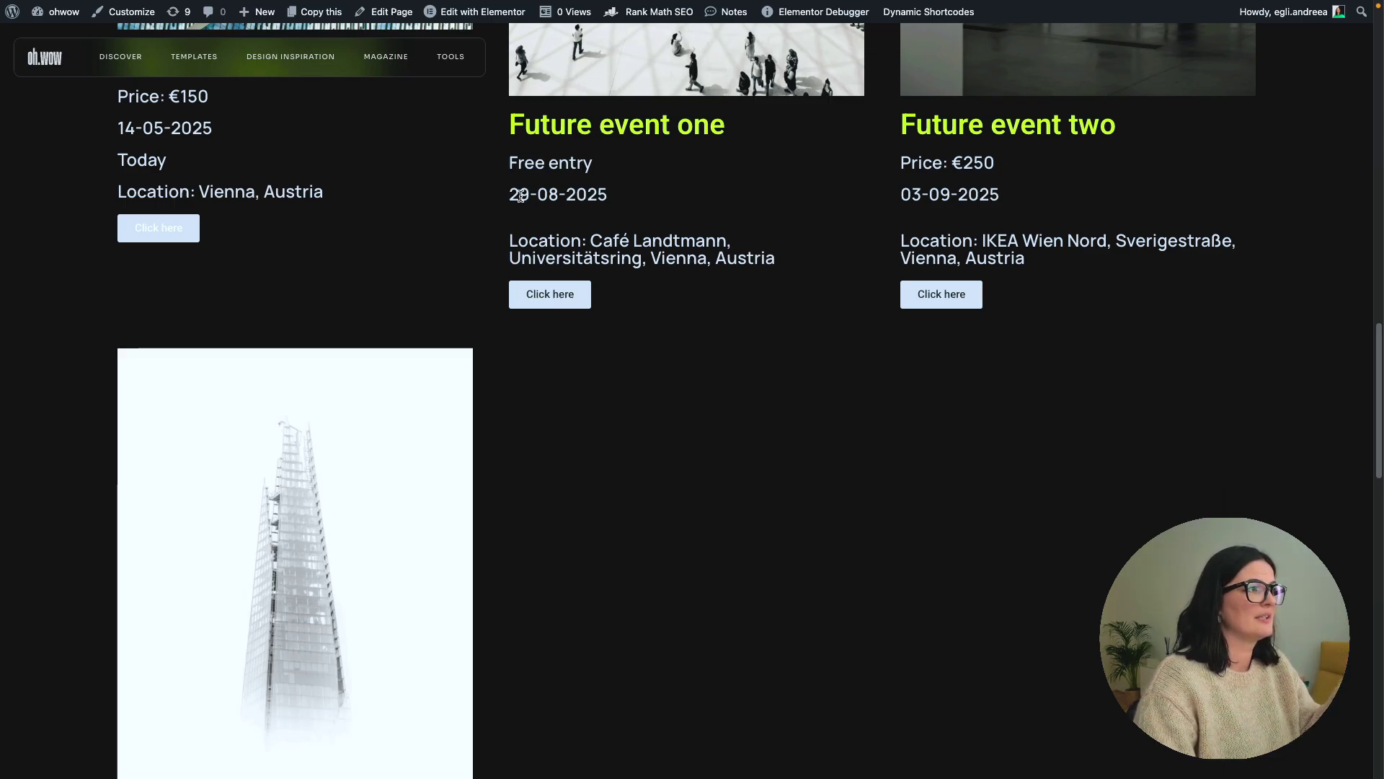
- Examine the date and Today label areas on the future event cards under Upcoming events and compare them with today's card
{"action": "left_click_drag", "start_coordinate": [509, 193], "coordinate": [610, 202]}
{"action": "left_click", "coordinate": [514, 225]}
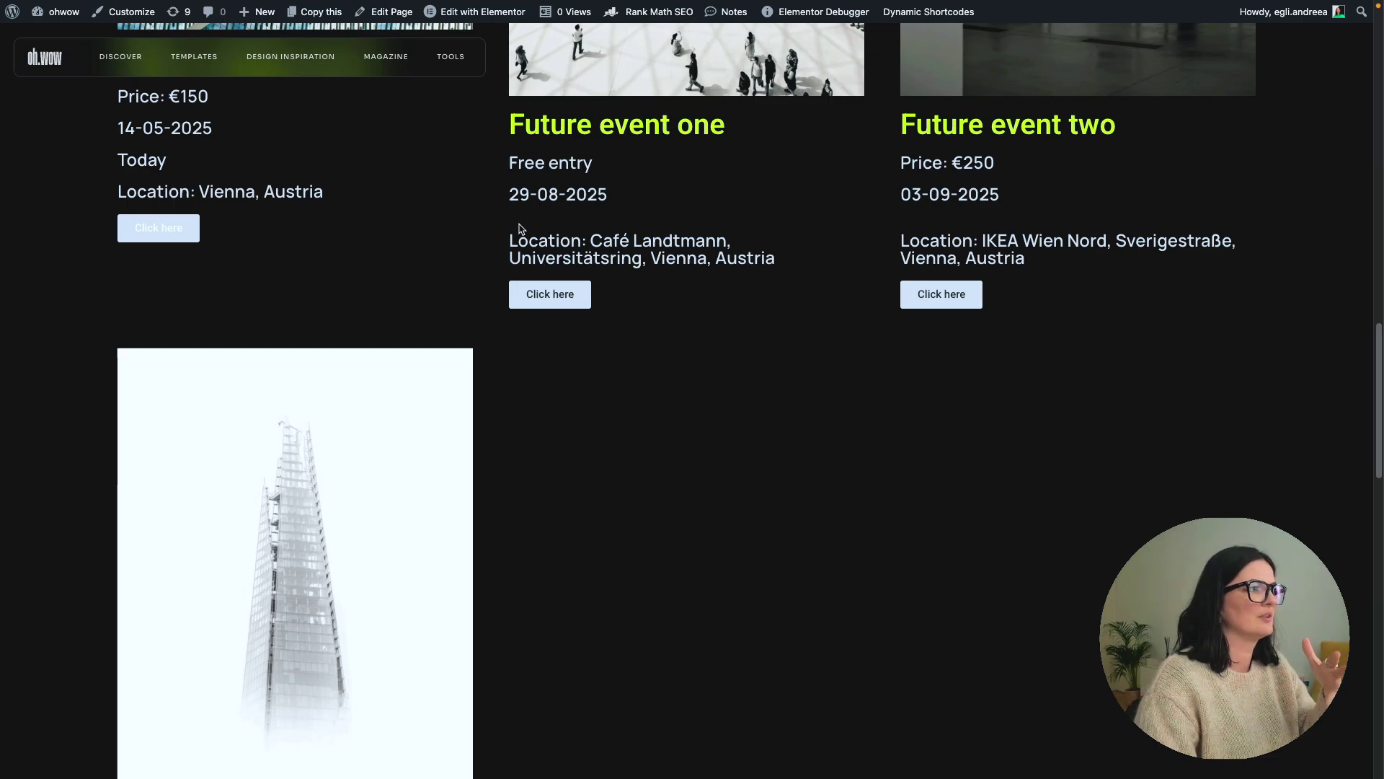
{"action": "scroll", "coordinate": [640, 386], "scroll_direction": "down", "scroll_amount": 6}
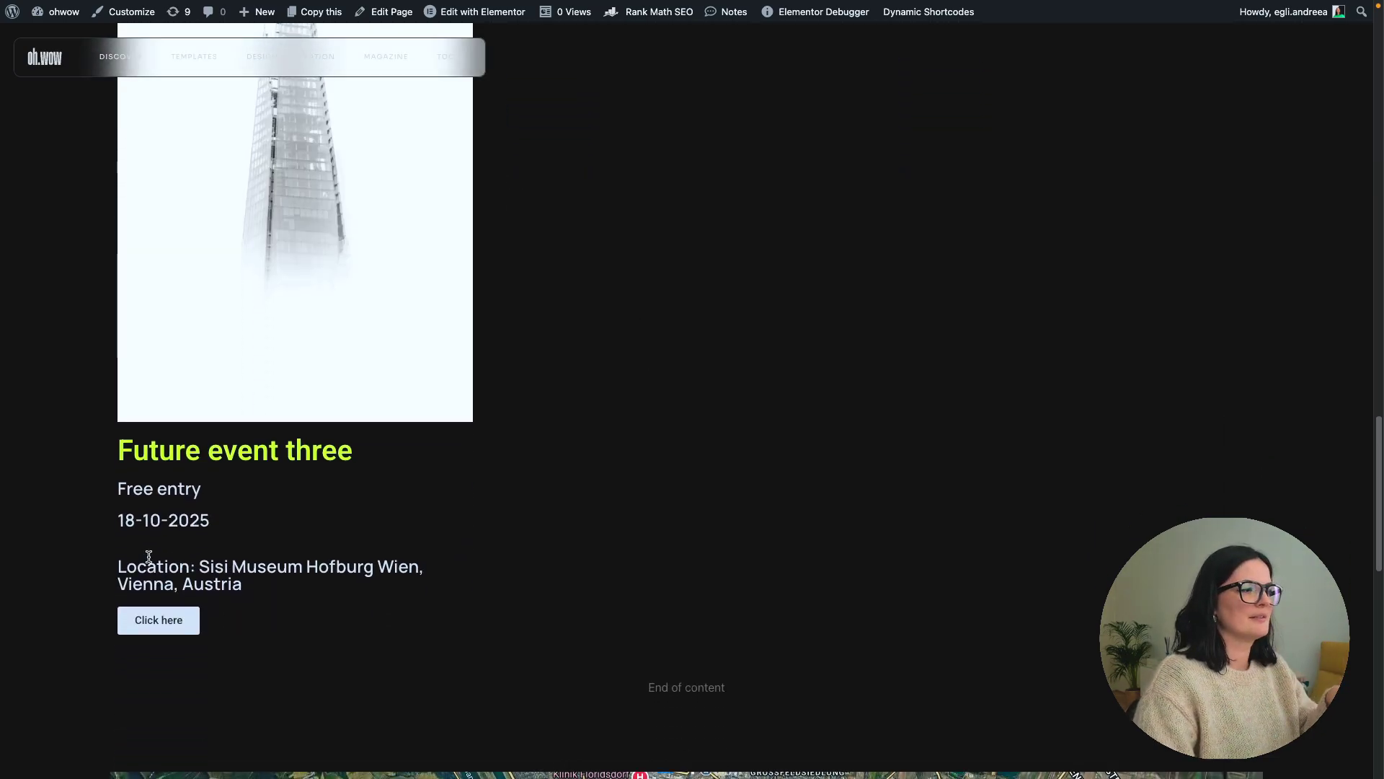
{"action": "scroll", "coordinate": [578, 408], "scroll_direction": "up", "scroll_amount": 7}
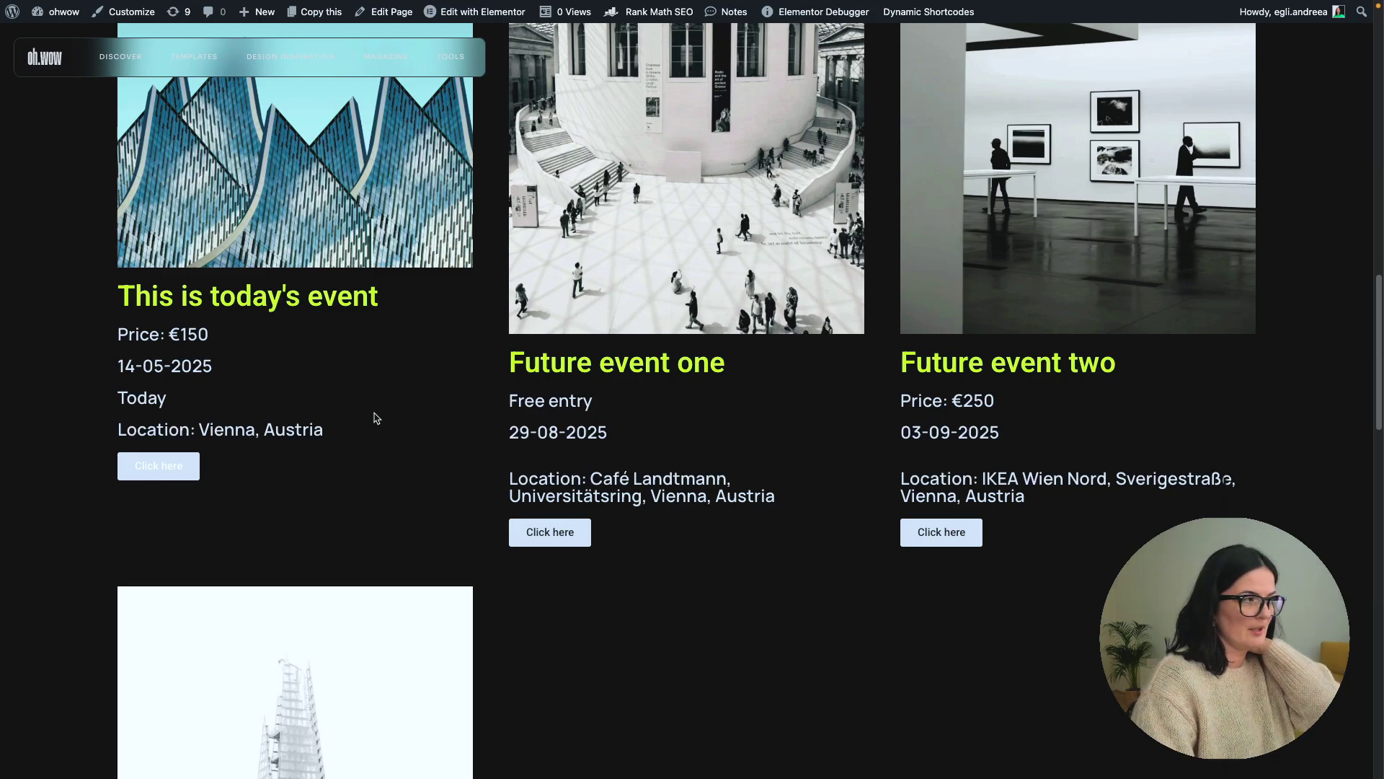
{"action": "scroll", "coordinate": [374, 418], "scroll_direction": "up", "scroll_amount": 7}
{"action": "scroll", "coordinate": [374, 418], "scroll_direction": "up", "scroll_amount": 5}
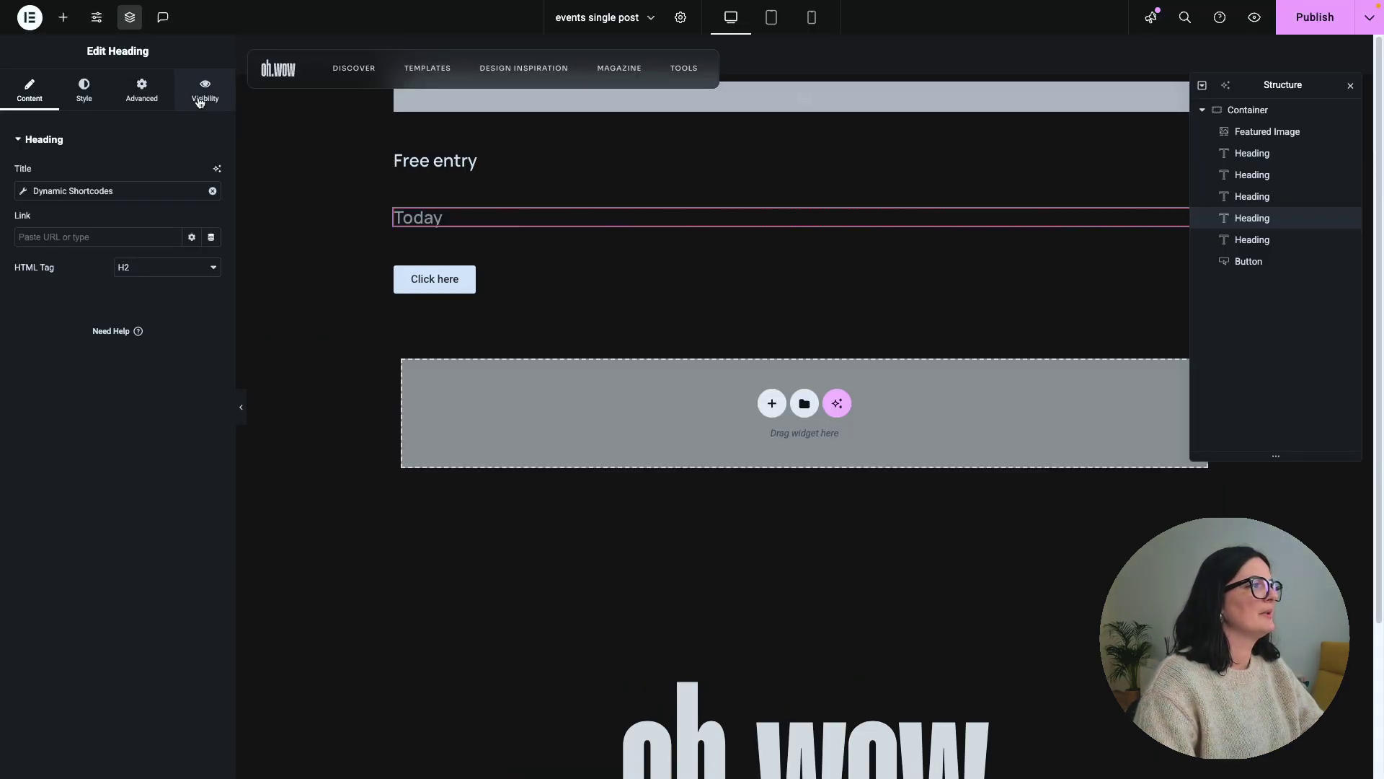
- Enable visibility conditions on the Today heading in the events single post template, keep only the Custom Condition and JS Events triggers, and publish
{"action": "left_click", "coordinate": [201, 101]}
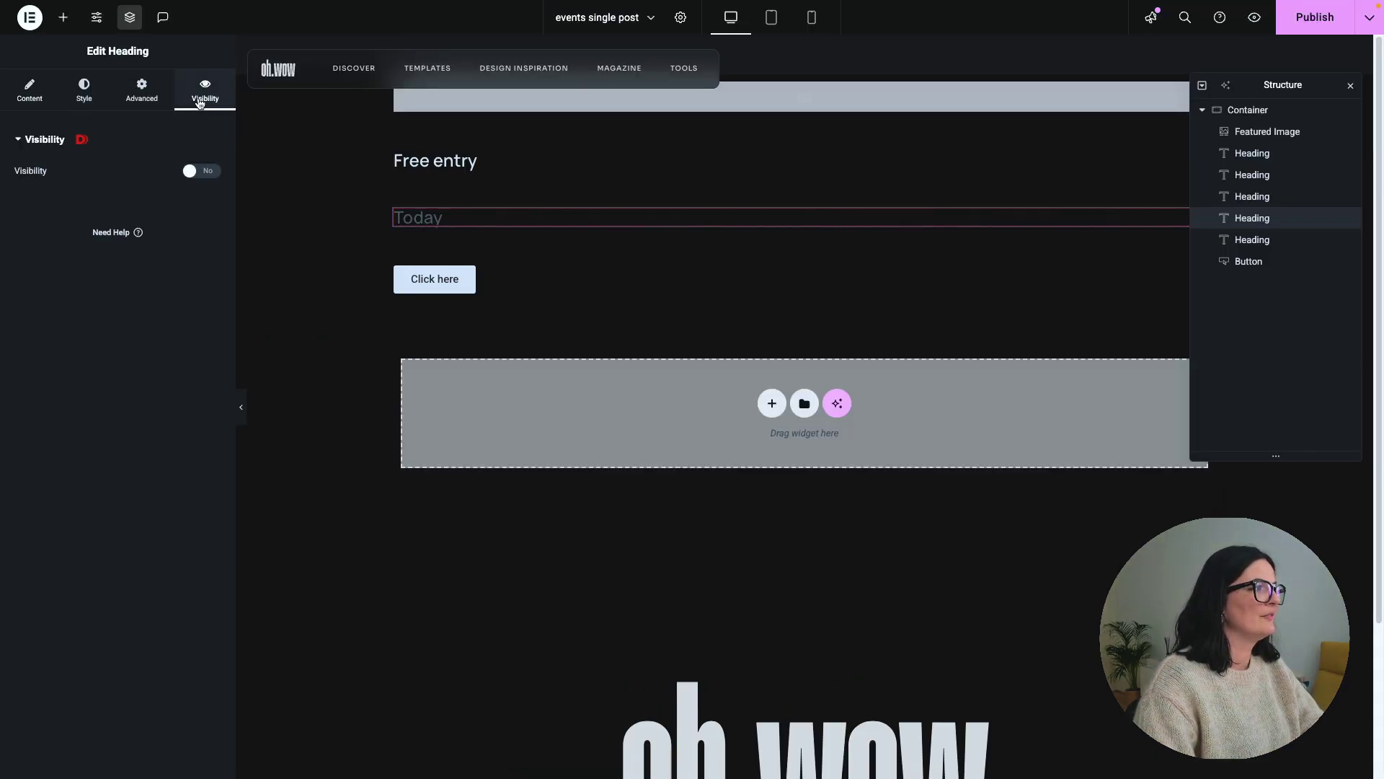
{"action": "left_click", "coordinate": [203, 180]}
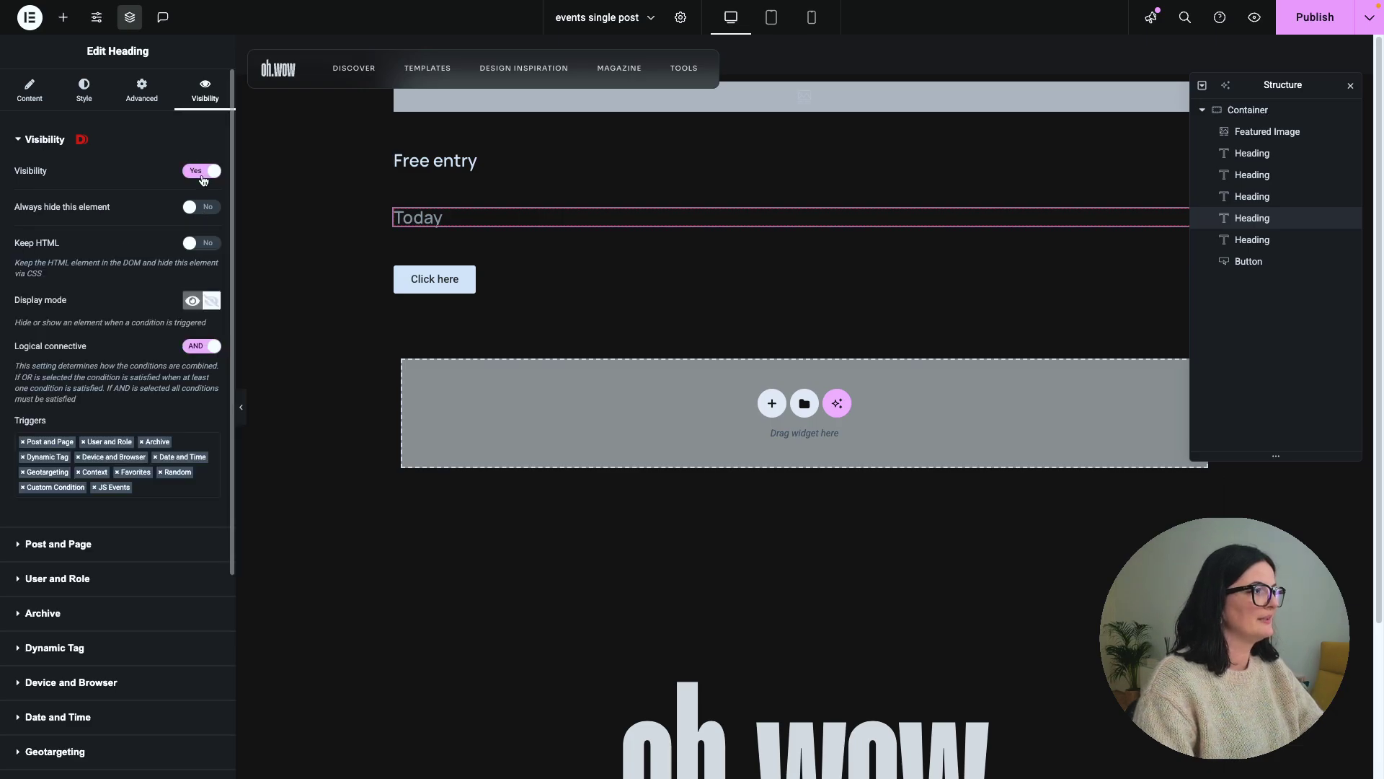
{"action": "left_click", "coordinate": [23, 442]}
{"action": "left_click", "coordinate": [23, 442]}
{"action": "left_click", "coordinate": [24, 442]}
{"action": "left_click", "coordinate": [23, 442]}
{"action": "left_click", "coordinate": [23, 442]}
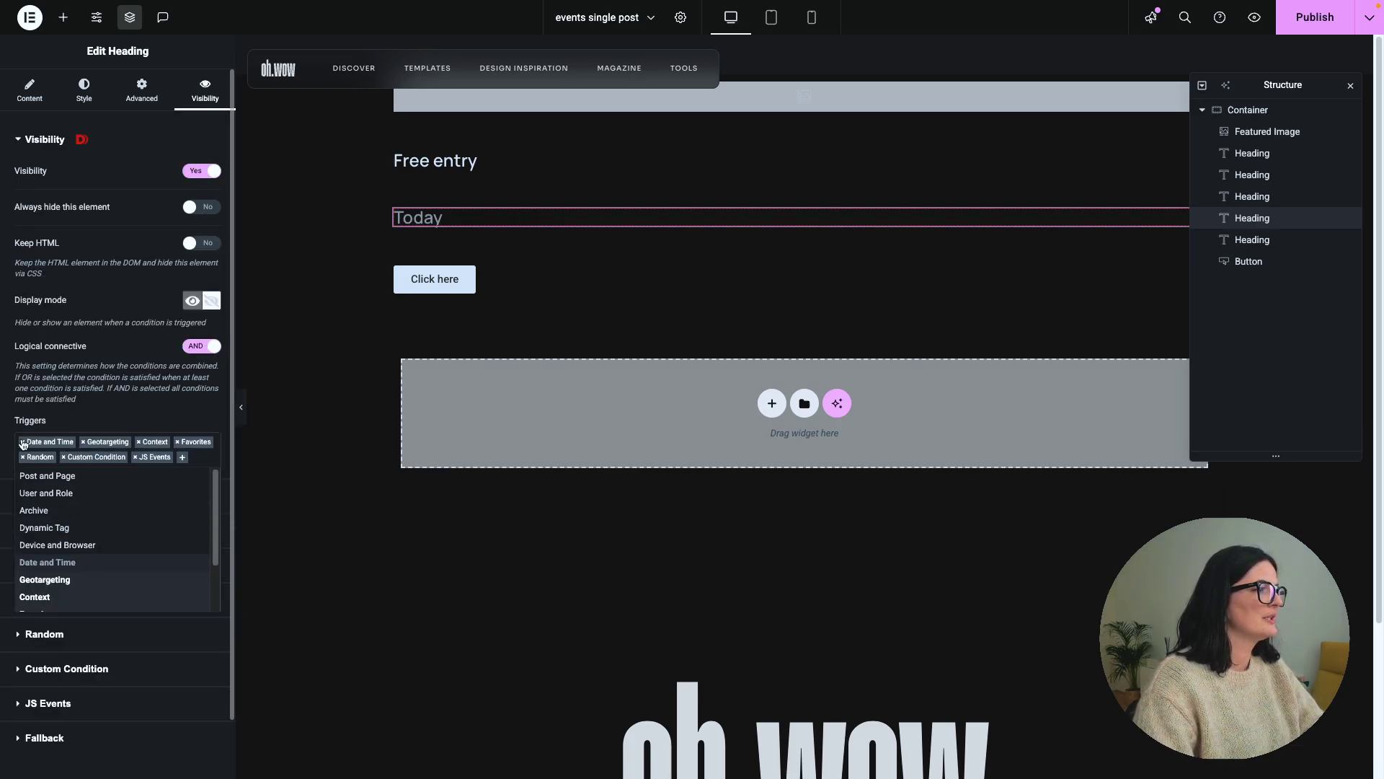
{"action": "left_click", "coordinate": [23, 442]}
{"action": "left_click", "coordinate": [23, 442]}
{"action": "left_click", "coordinate": [23, 441]}
{"action": "left_click", "coordinate": [24, 442]}
{"action": "left_click", "coordinate": [23, 442]}
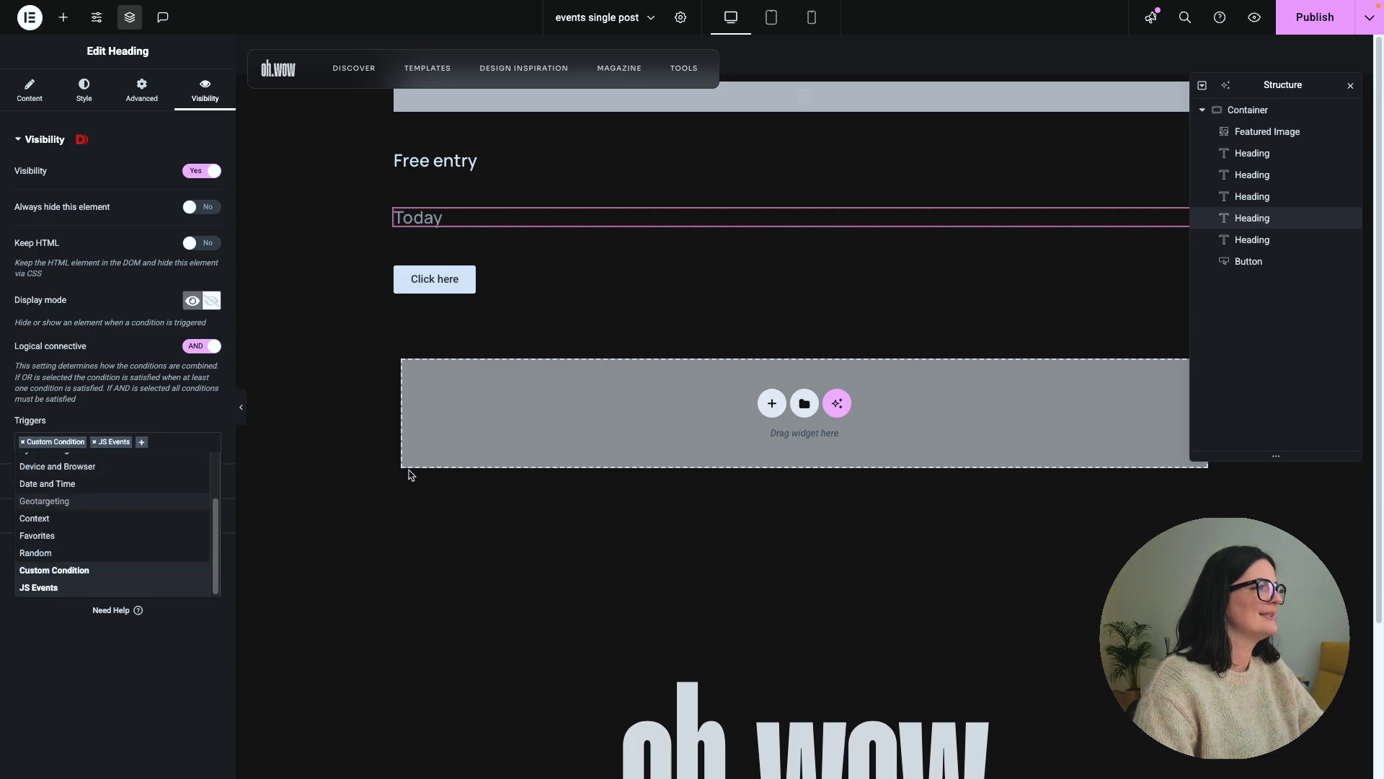
{"action": "left_click", "coordinate": [1306, 31]}
- Reload the live Events page and check the Today label on the event cards in both grids
{"action": "mouse_move", "coordinate": [2, 428]}
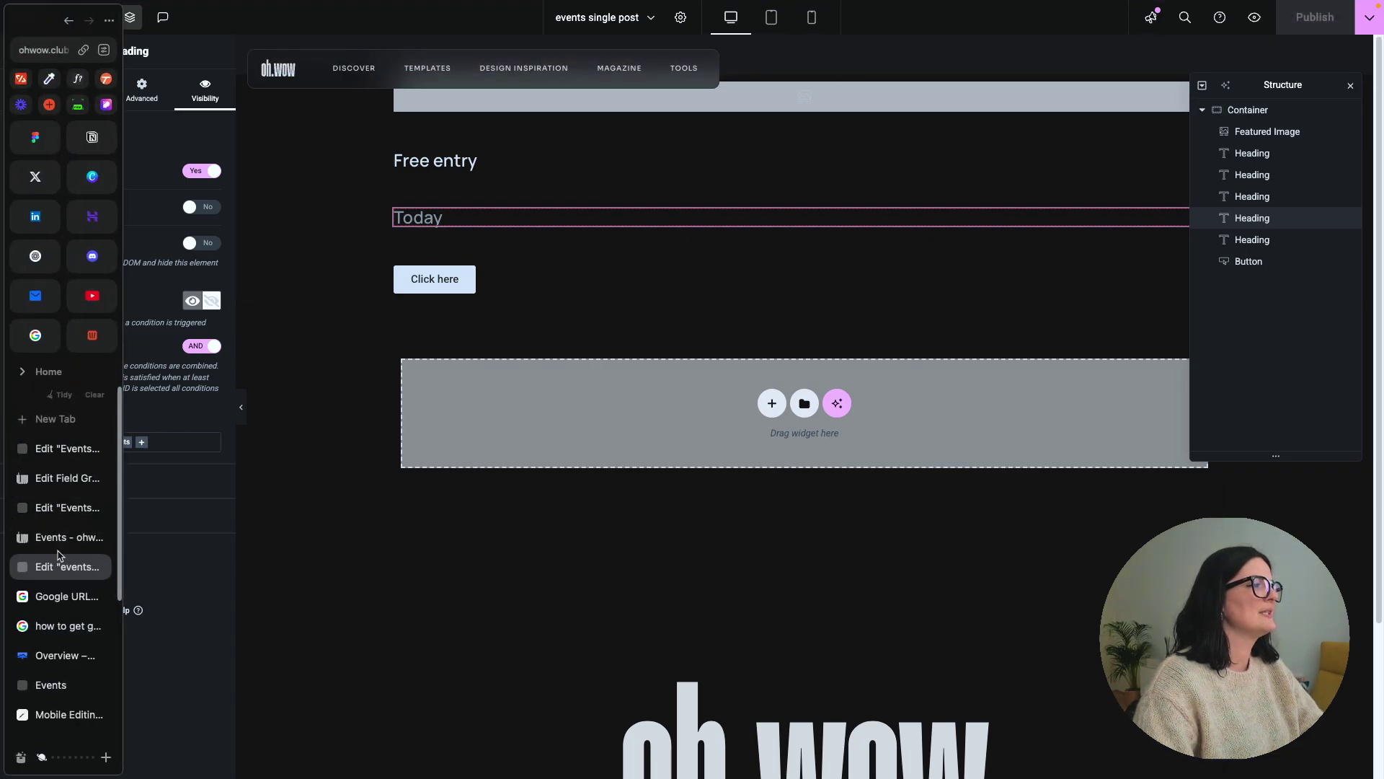
{"action": "left_click", "coordinate": [53, 543]}
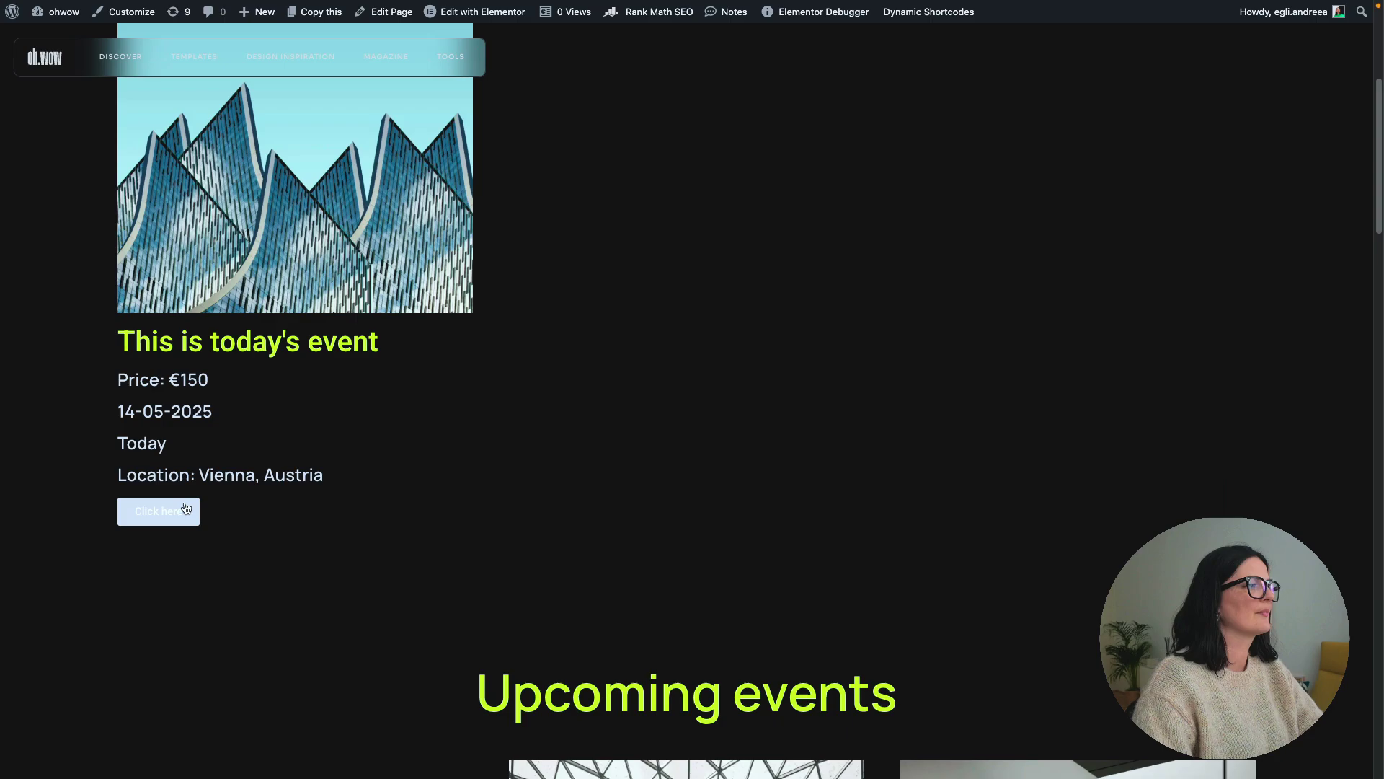
{"action": "scroll", "coordinate": [383, 658], "scroll_direction": "down", "scroll_amount": 4}
{"action": "scroll", "coordinate": [384, 658], "scroll_direction": "down", "scroll_amount": 5}
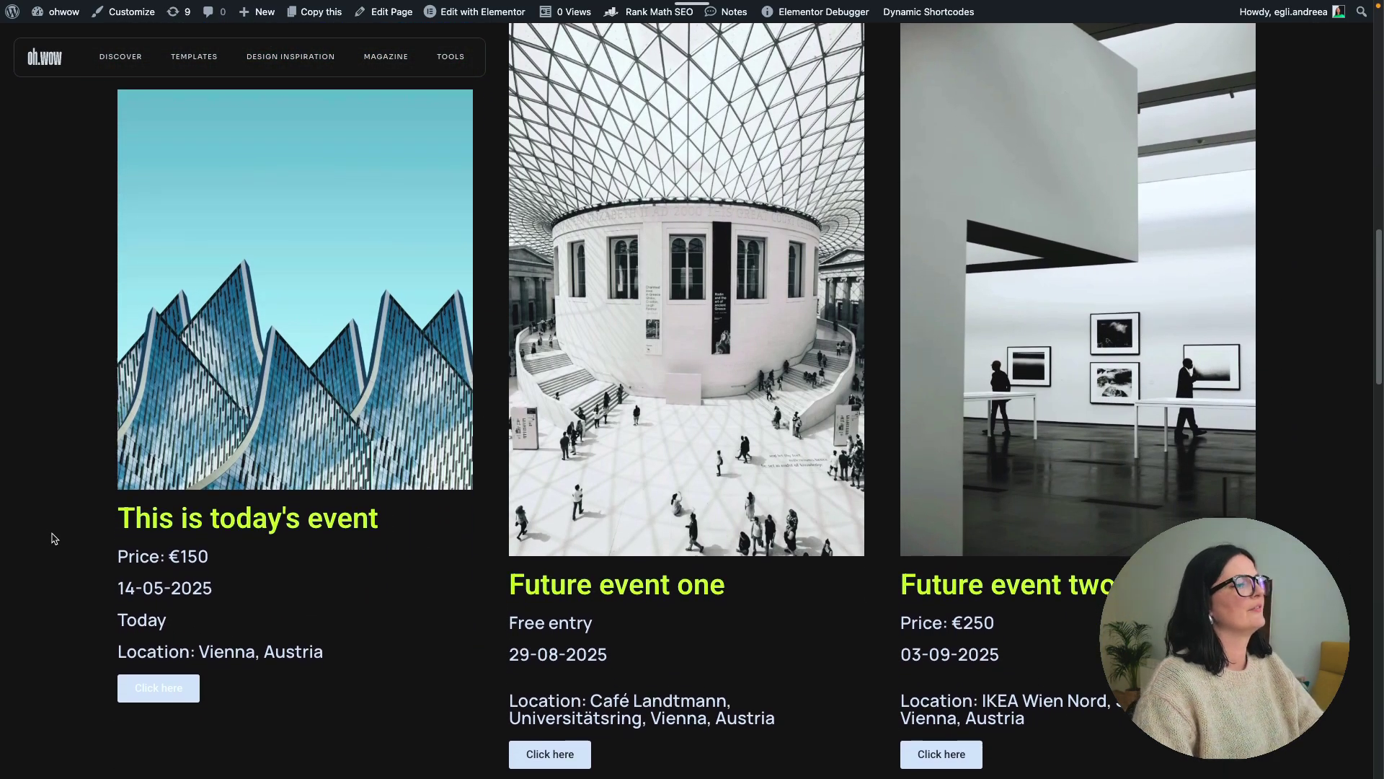
{"action": "key", "text": "super+r"}
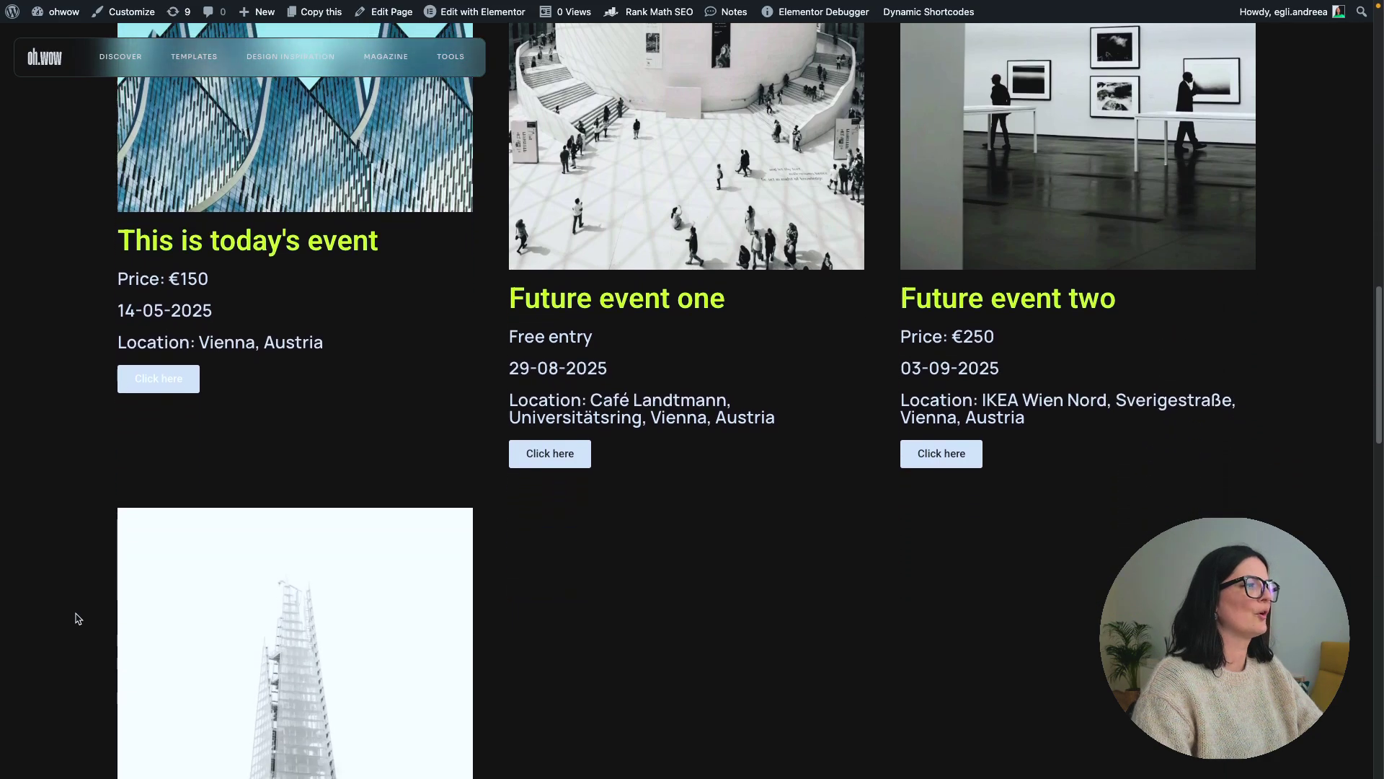
{"action": "scroll", "coordinate": [57, 618], "scroll_direction": "up", "scroll_amount": 10}
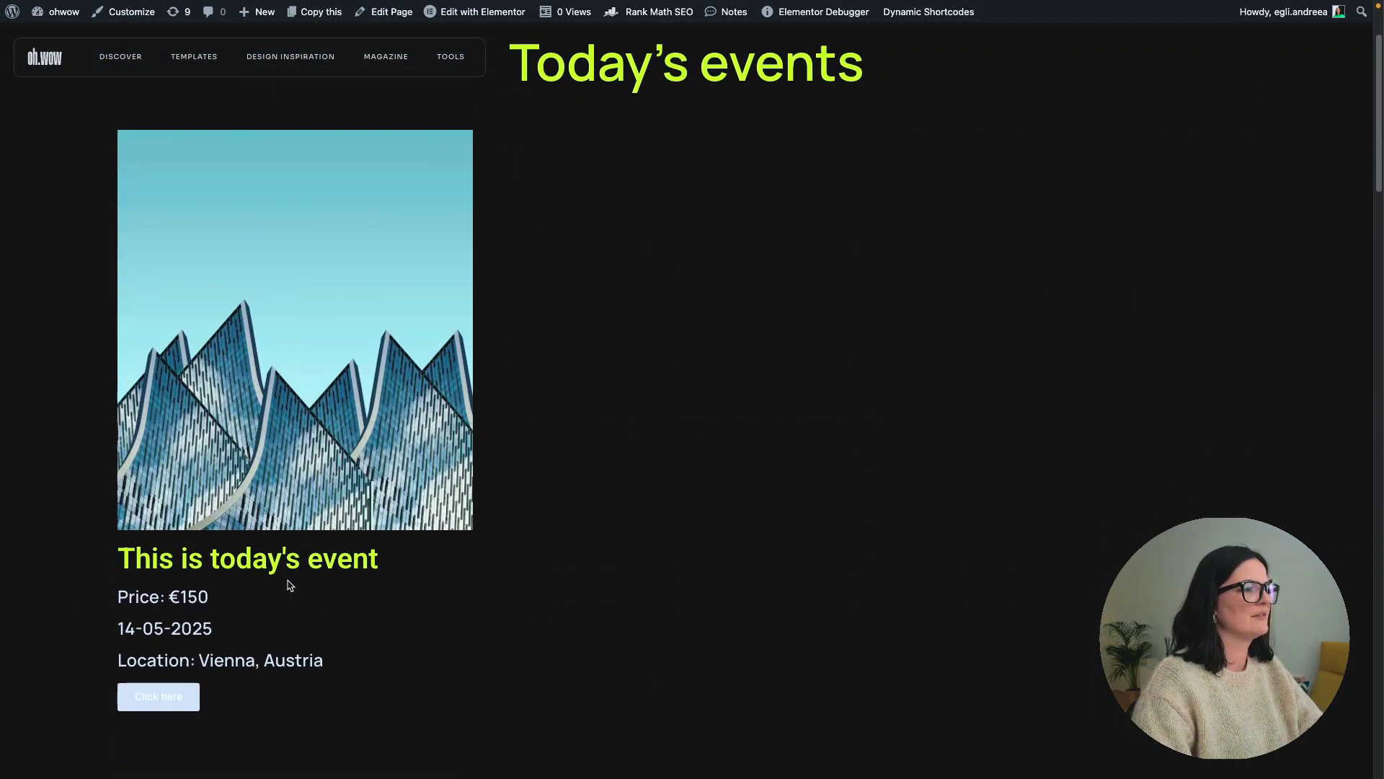
{"action": "scroll", "coordinate": [289, 585], "scroll_direction": "down", "scroll_amount": 5}
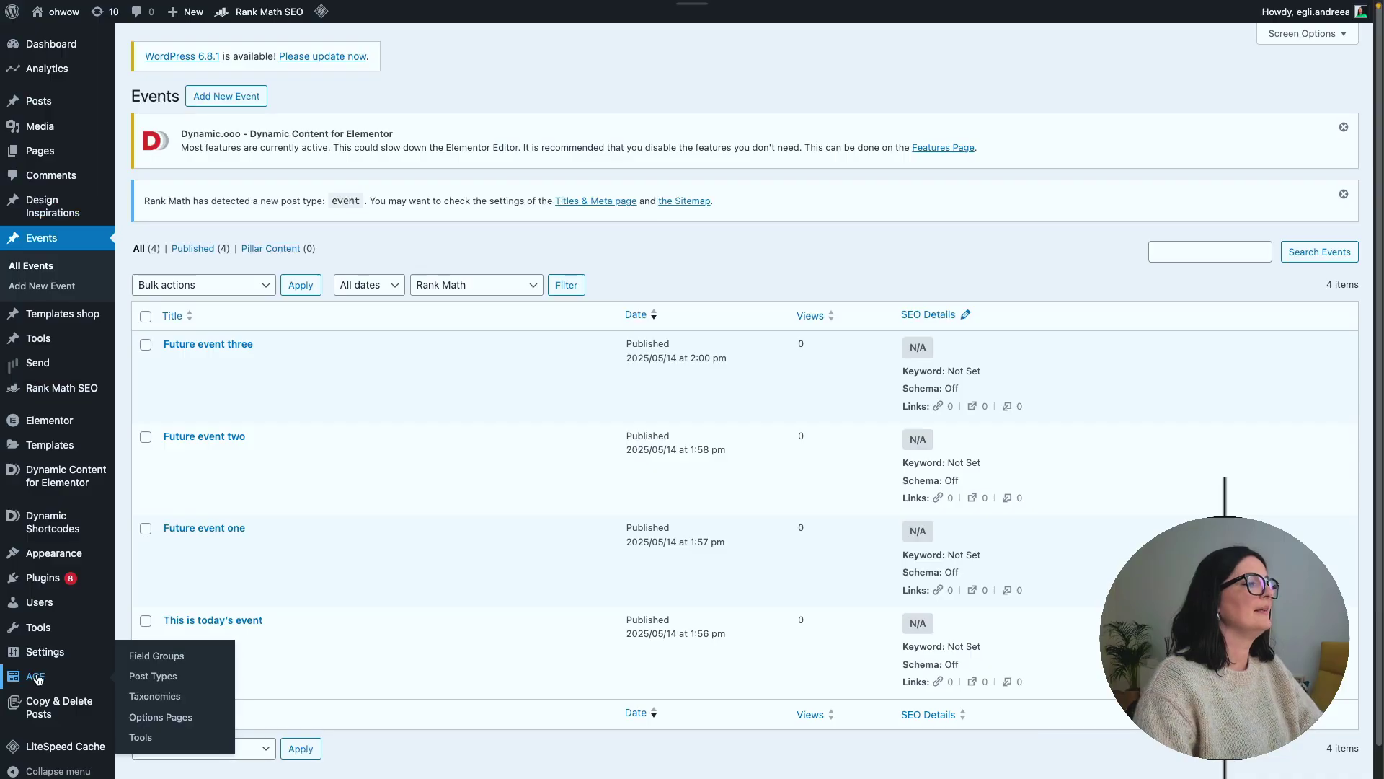
- Set the Event Date field in ACF's Event fields group to the Date Time Picker type and save the field group
{"action": "left_click", "coordinate": [39, 675]}
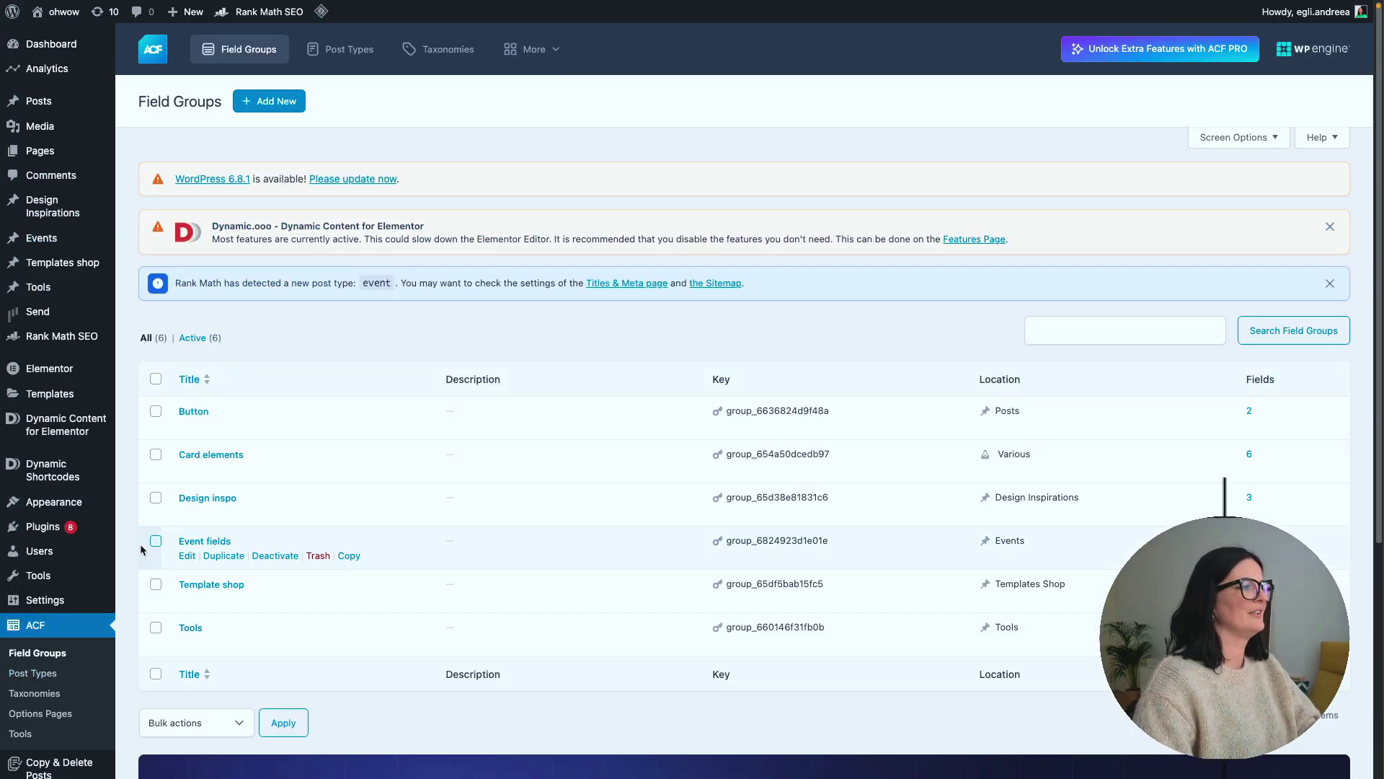
{"action": "left_click", "coordinate": [191, 558]}
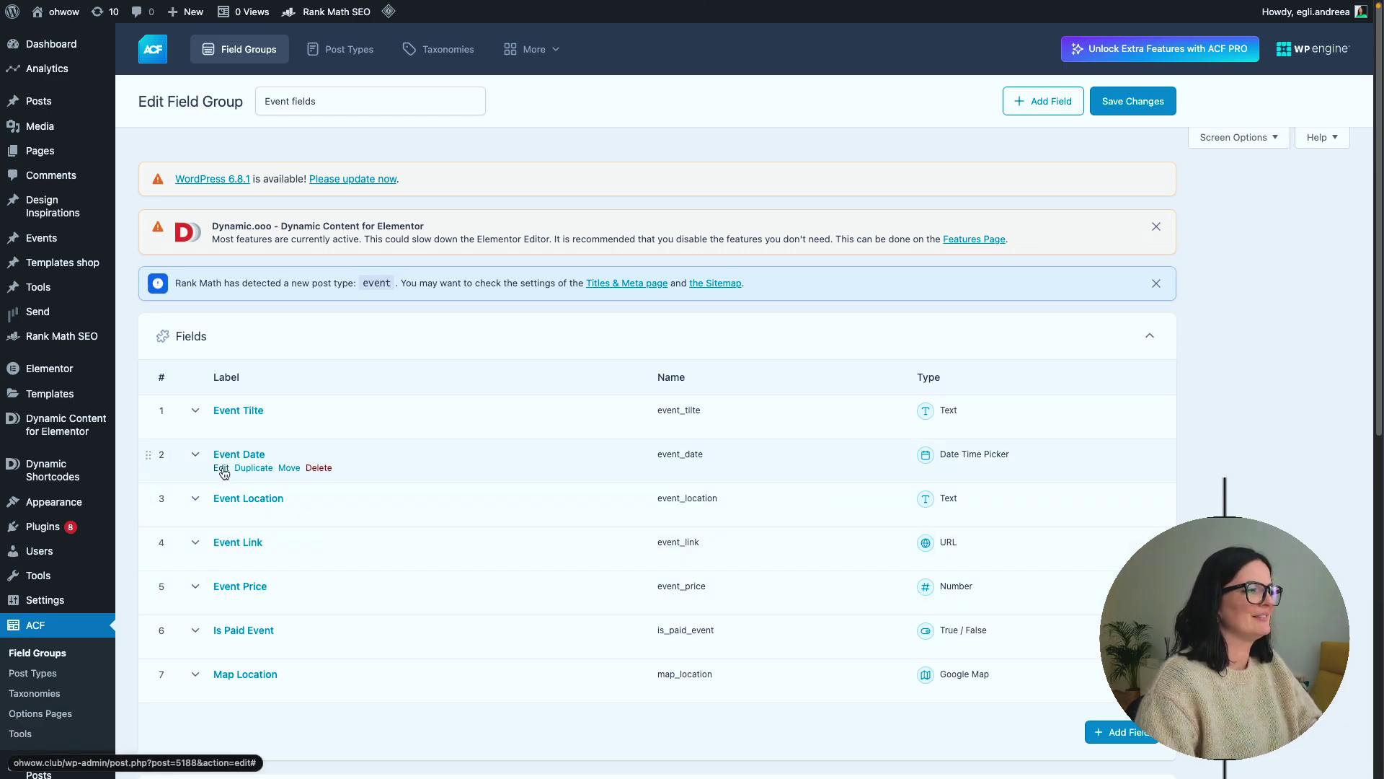
{"action": "left_click", "coordinate": [221, 467]}
{"action": "left_click", "coordinate": [254, 574]}
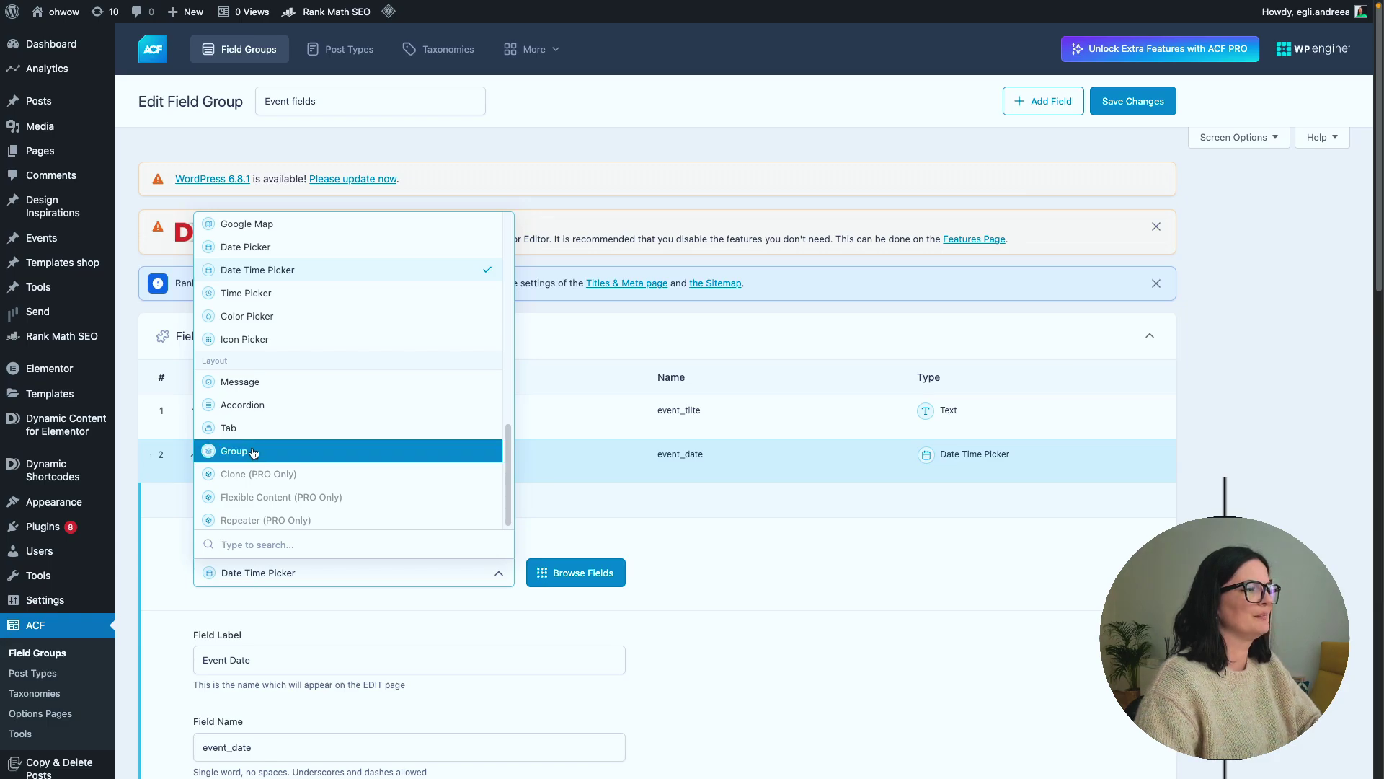
{"action": "left_click", "coordinate": [300, 599]}
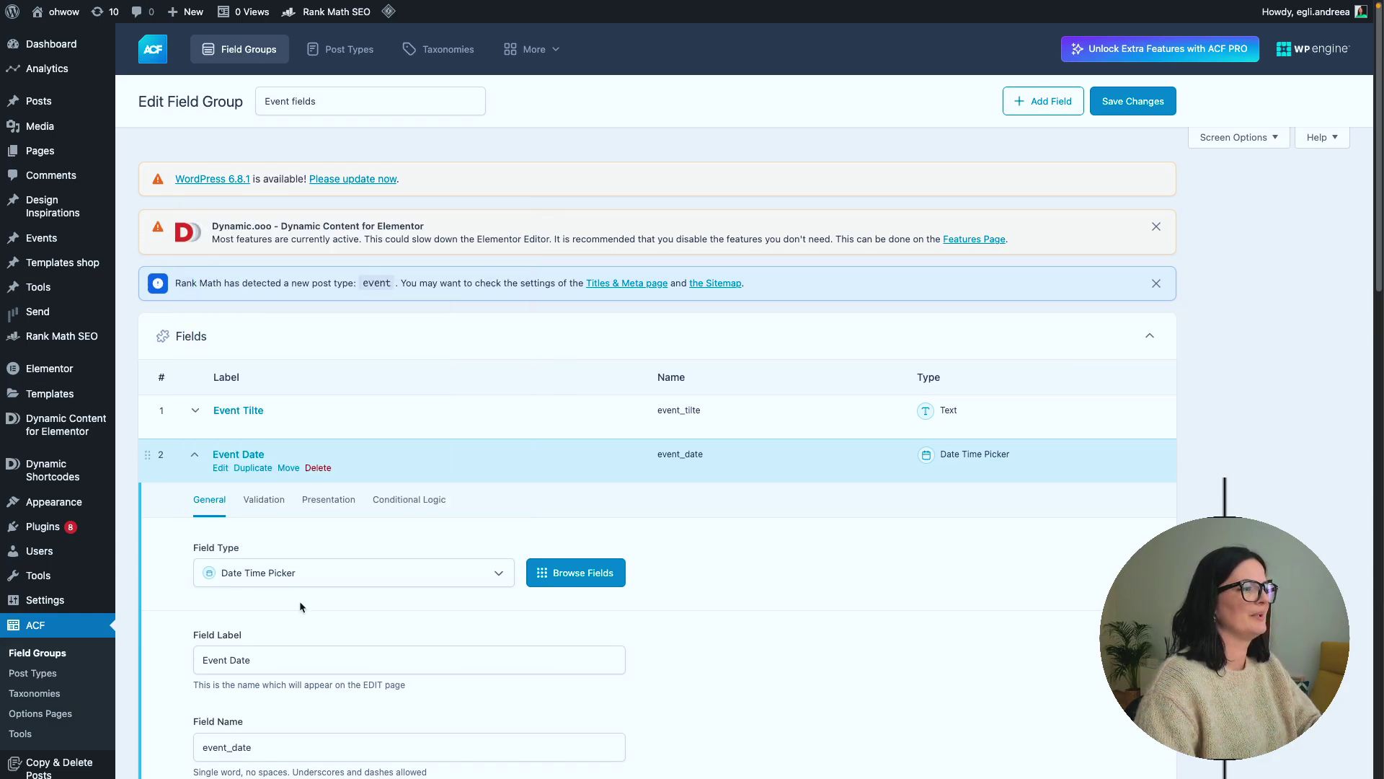
{"action": "left_click", "coordinate": [1129, 108]}
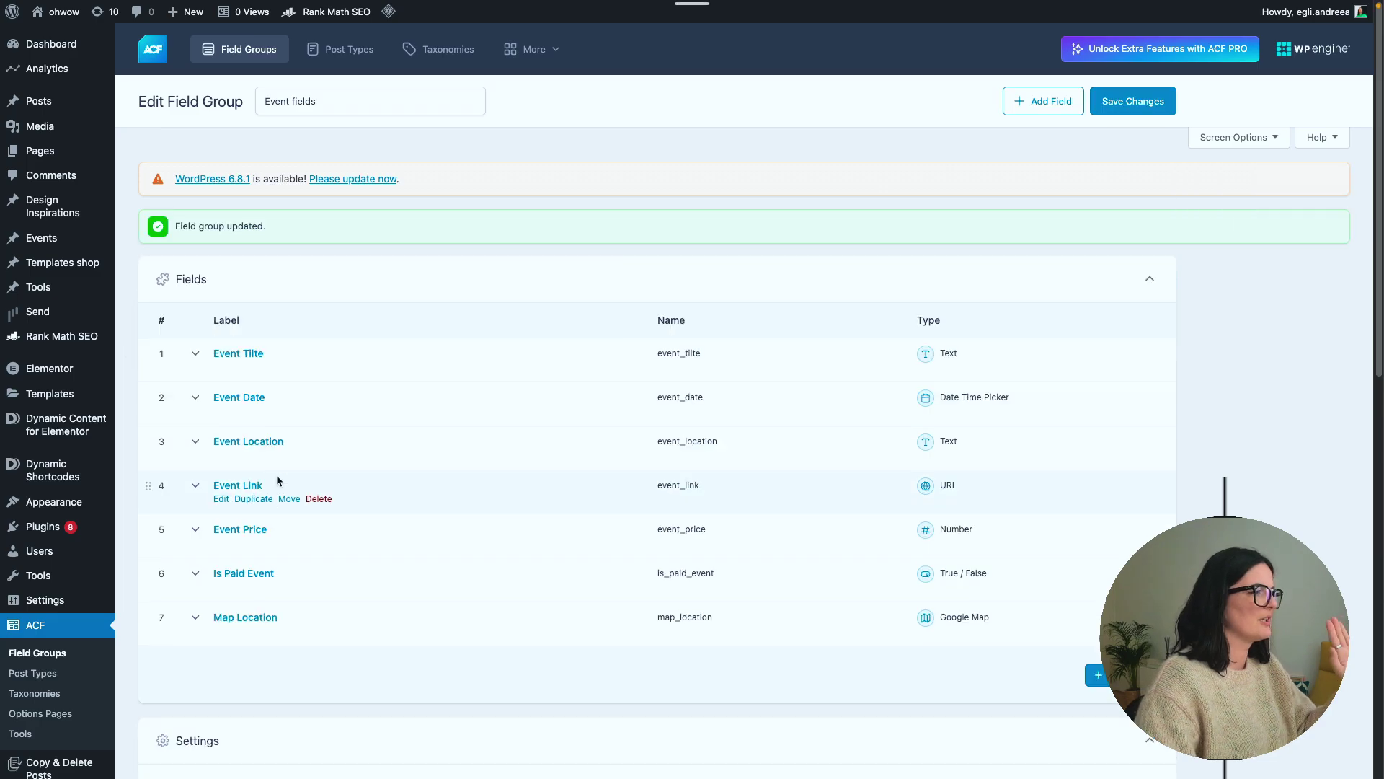
- Set the Event Date of Future event three to 18/10/2025 12:00 pm and save the event
{"action": "left_click", "coordinate": [38, 237]}
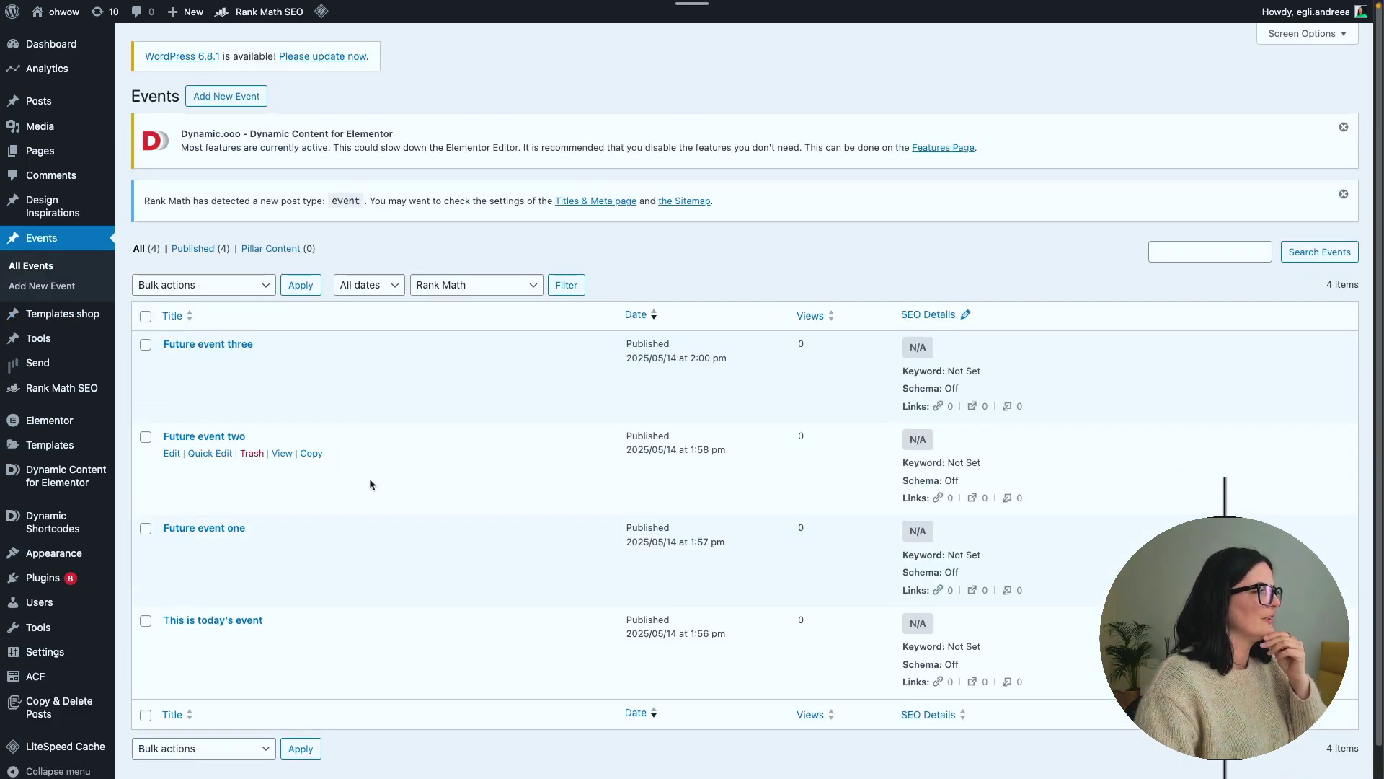
{"action": "left_click", "coordinate": [171, 363]}
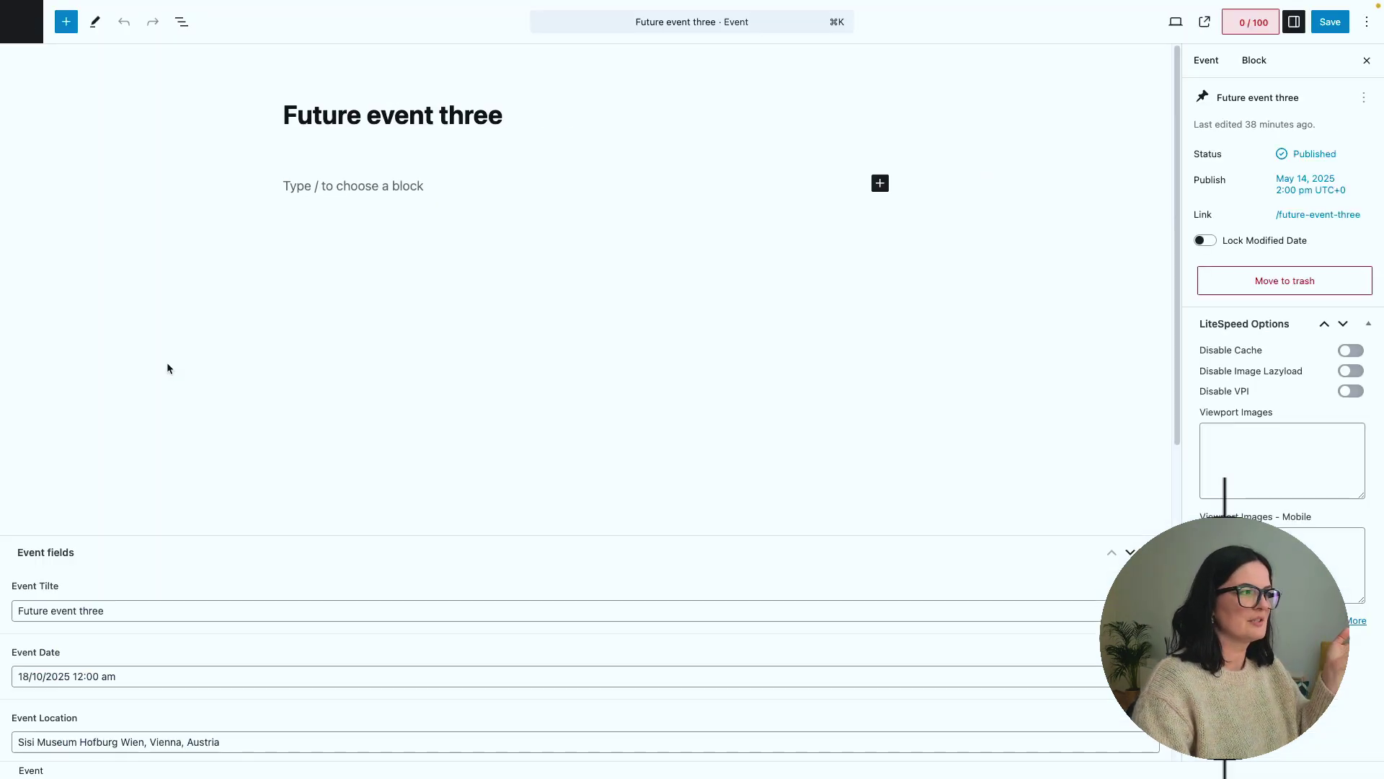
{"action": "scroll", "coordinate": [144, 591], "scroll_direction": "down", "scroll_amount": 3}
{"action": "left_click", "coordinate": [84, 568]}
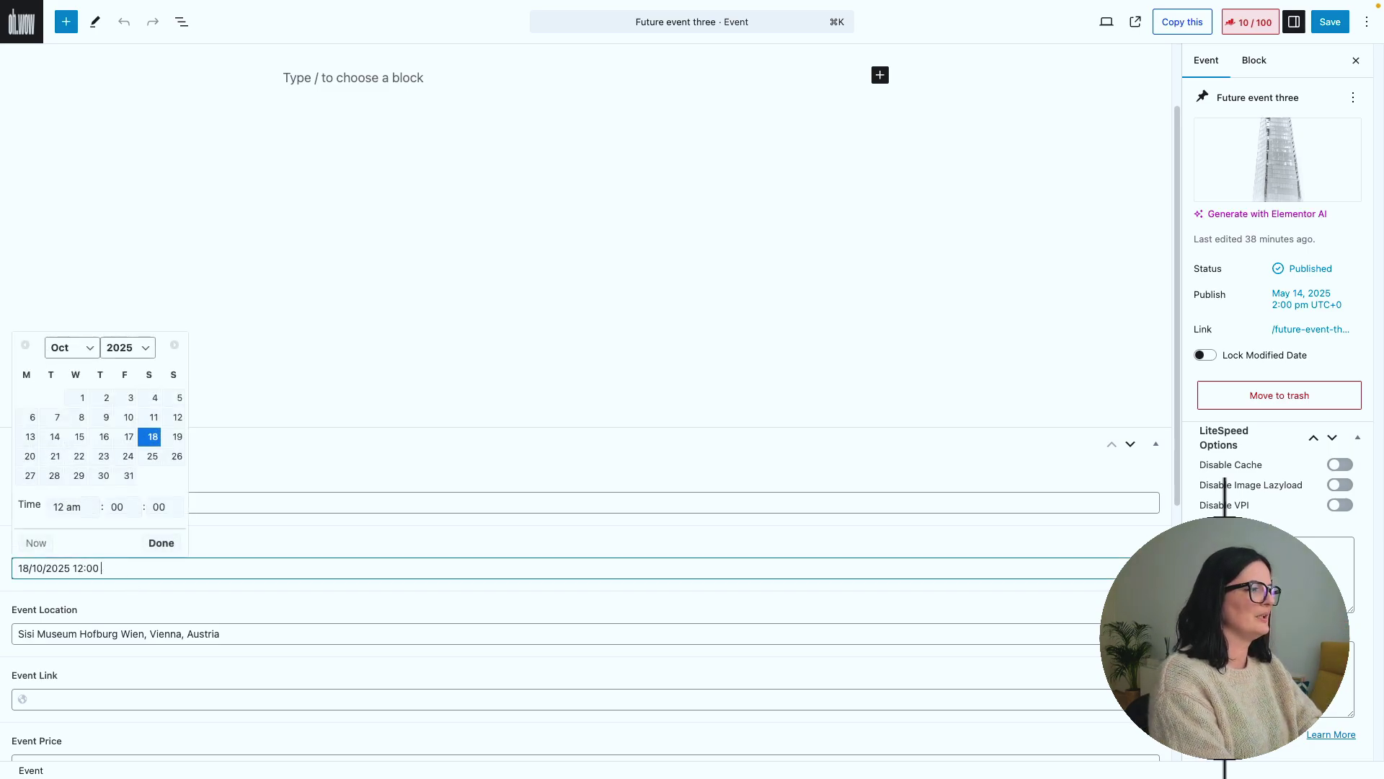
{"action": "type", "text": "pm"}
{"action": "left_click", "coordinate": [634, 296]}
{"action": "key", "text": "super+s"}
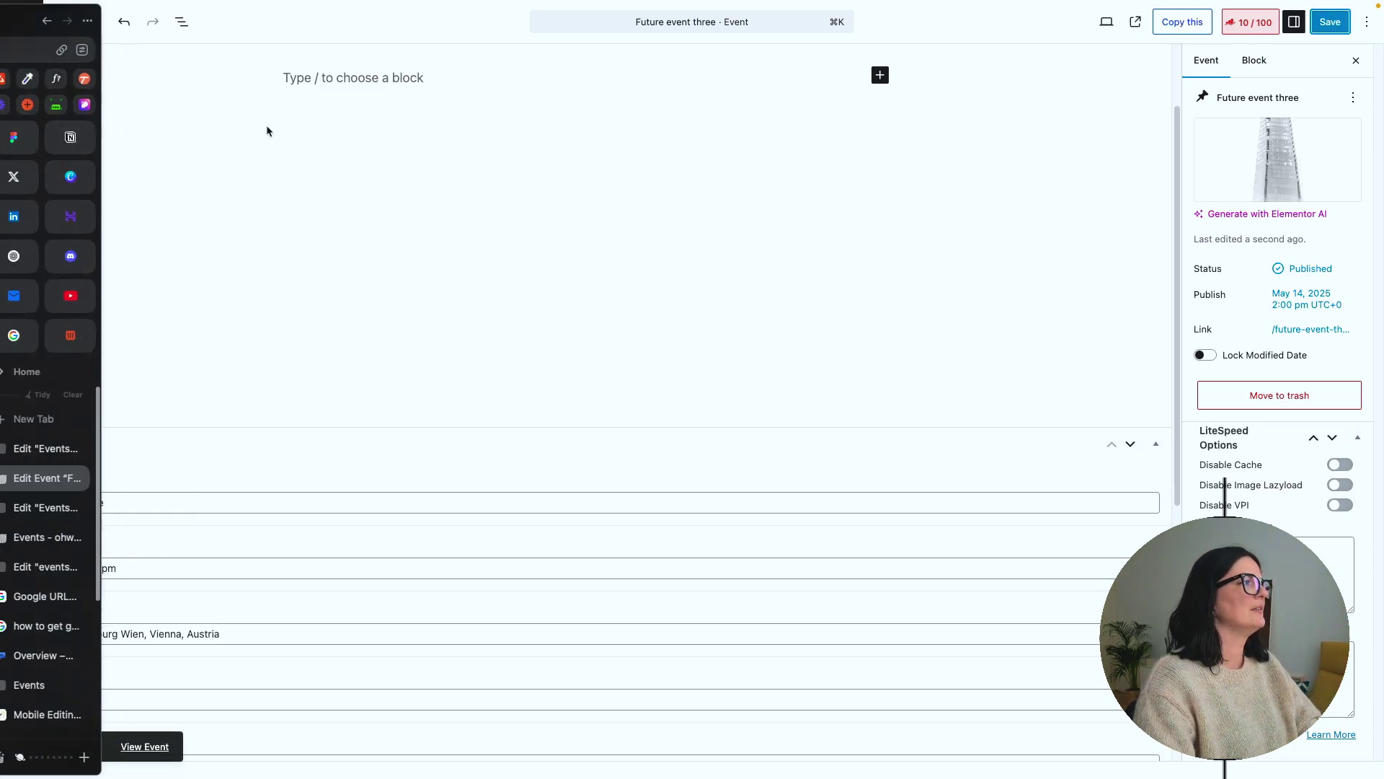
- Set the Event Date of Future event two to 03/09/2025 9:00 am and save the event
{"action": "left_click", "coordinate": [18, 20]}
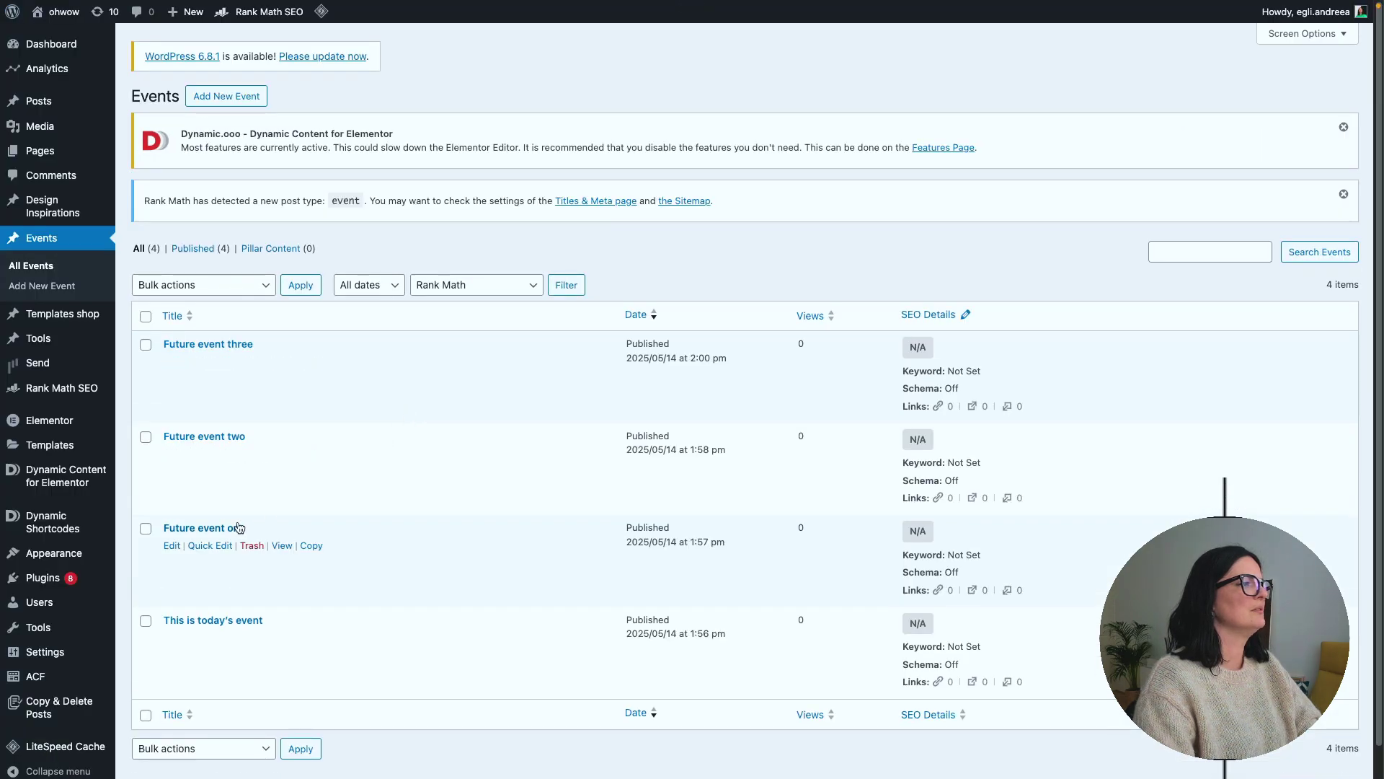
{"action": "left_click", "coordinate": [204, 436]}
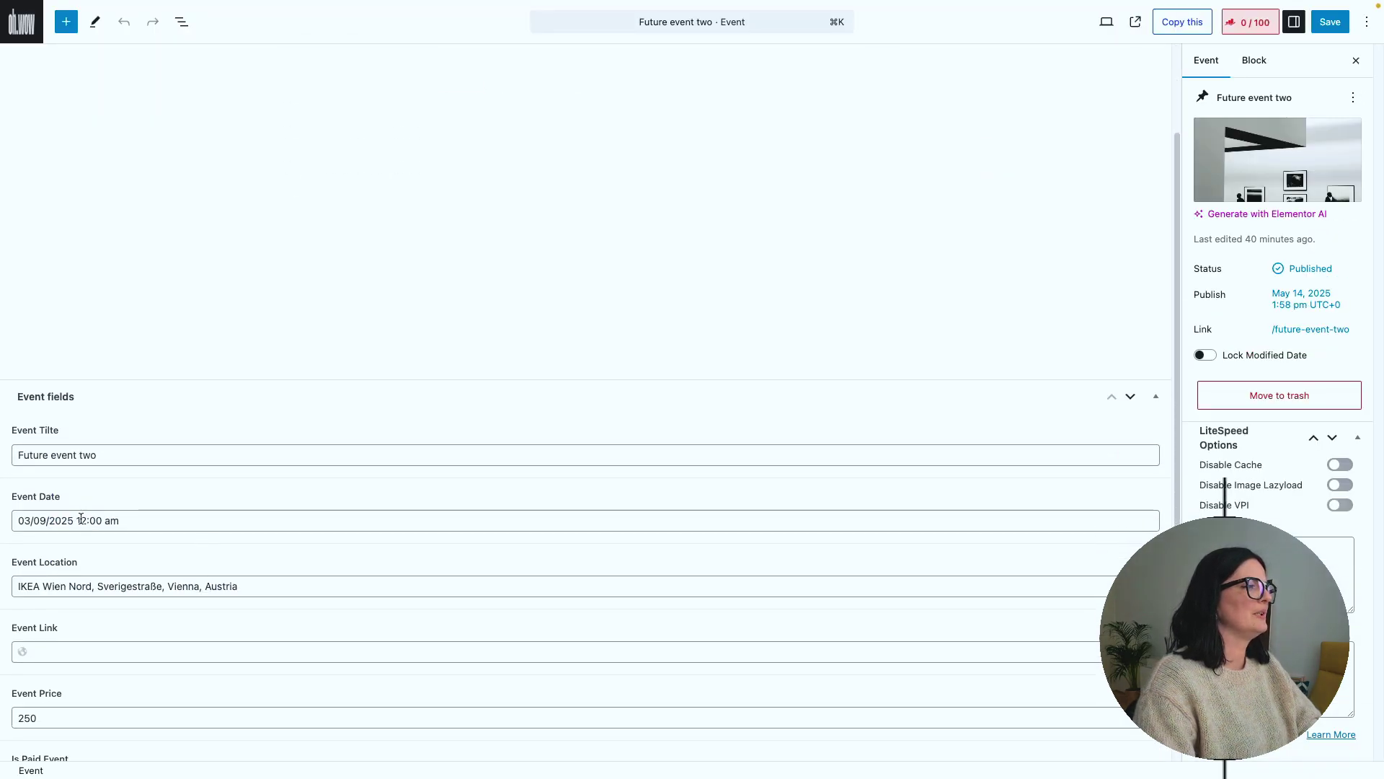
{"action": "left_click", "coordinate": [81, 520]}
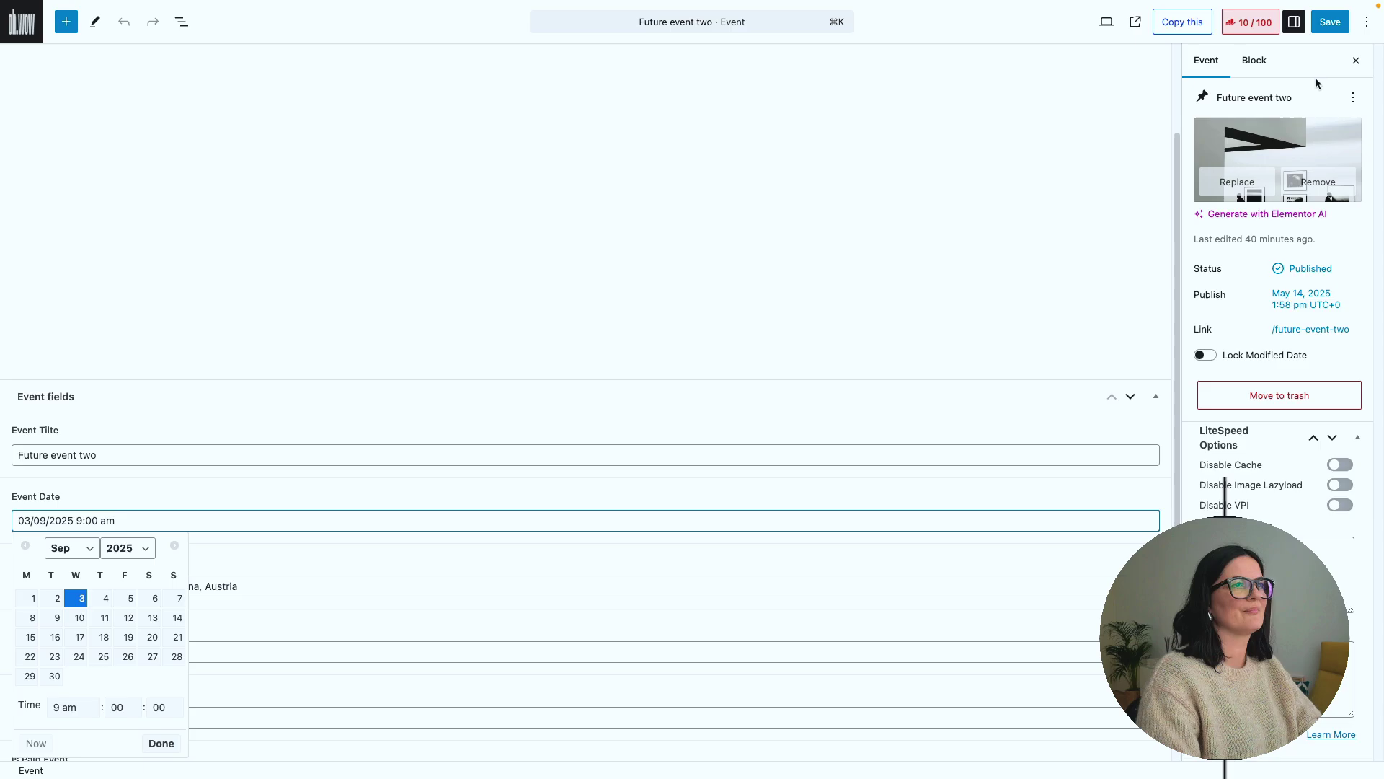
{"action": "left_click", "coordinate": [1330, 22]}
- Reload the live Events page and check the dates and times on the event cards in both grids
{"action": "mouse_move", "coordinate": [1, 563]}
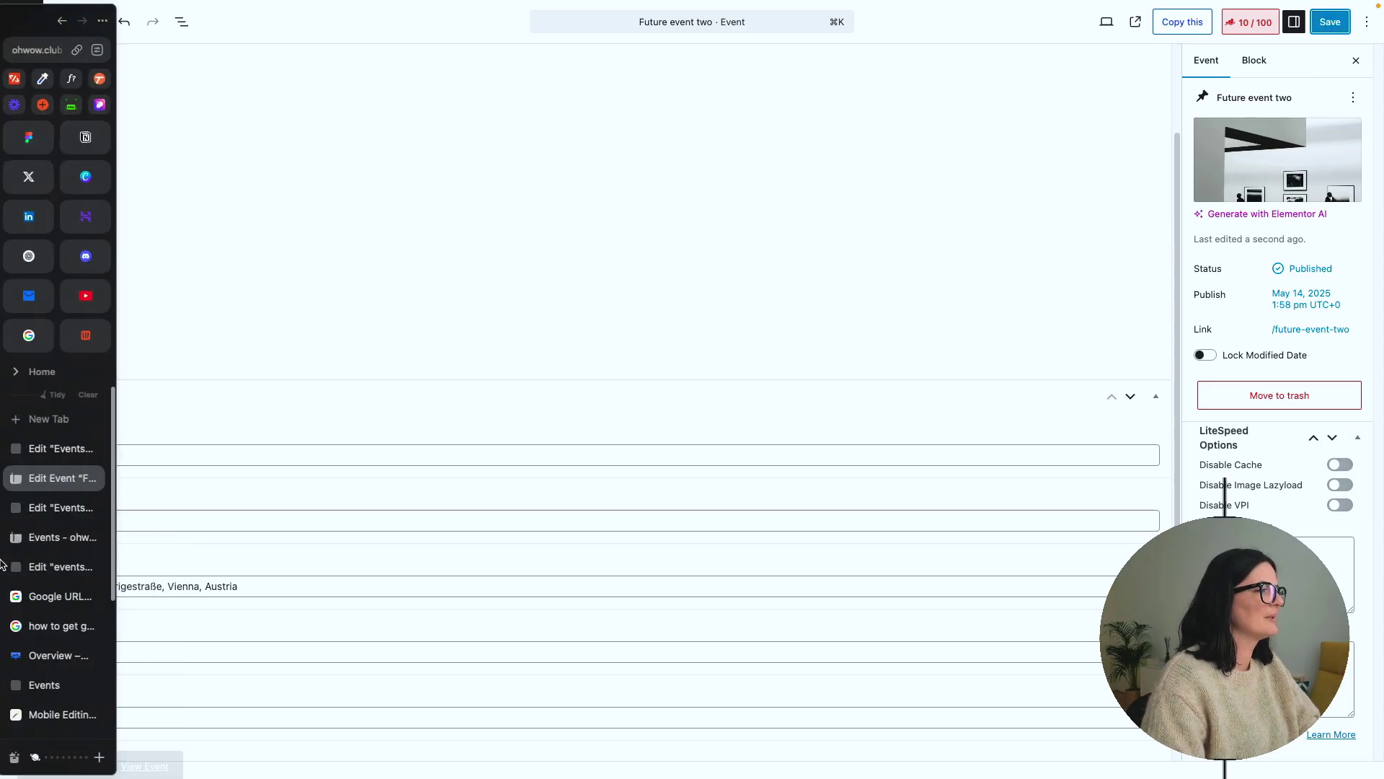
{"action": "left_click", "coordinate": [54, 537]}
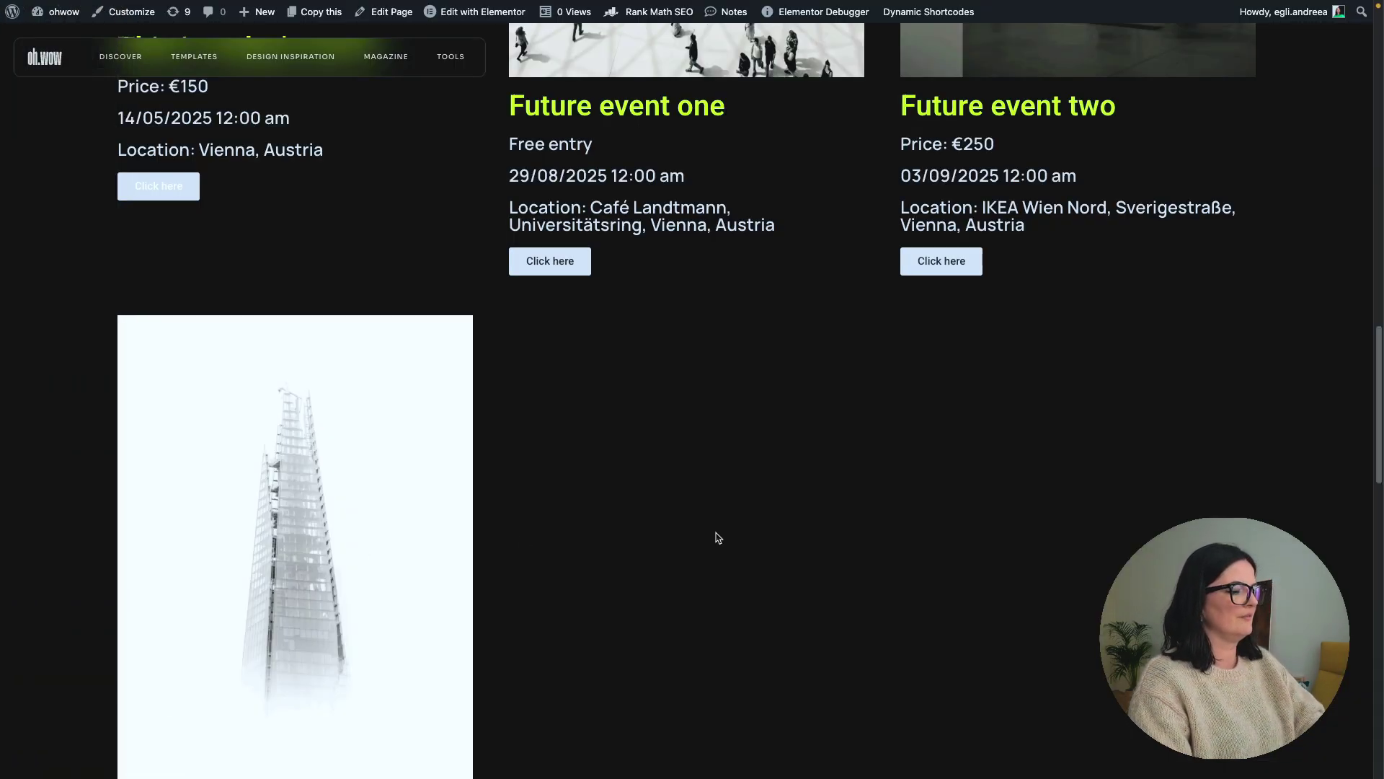
{"action": "key", "text": "super+r"}
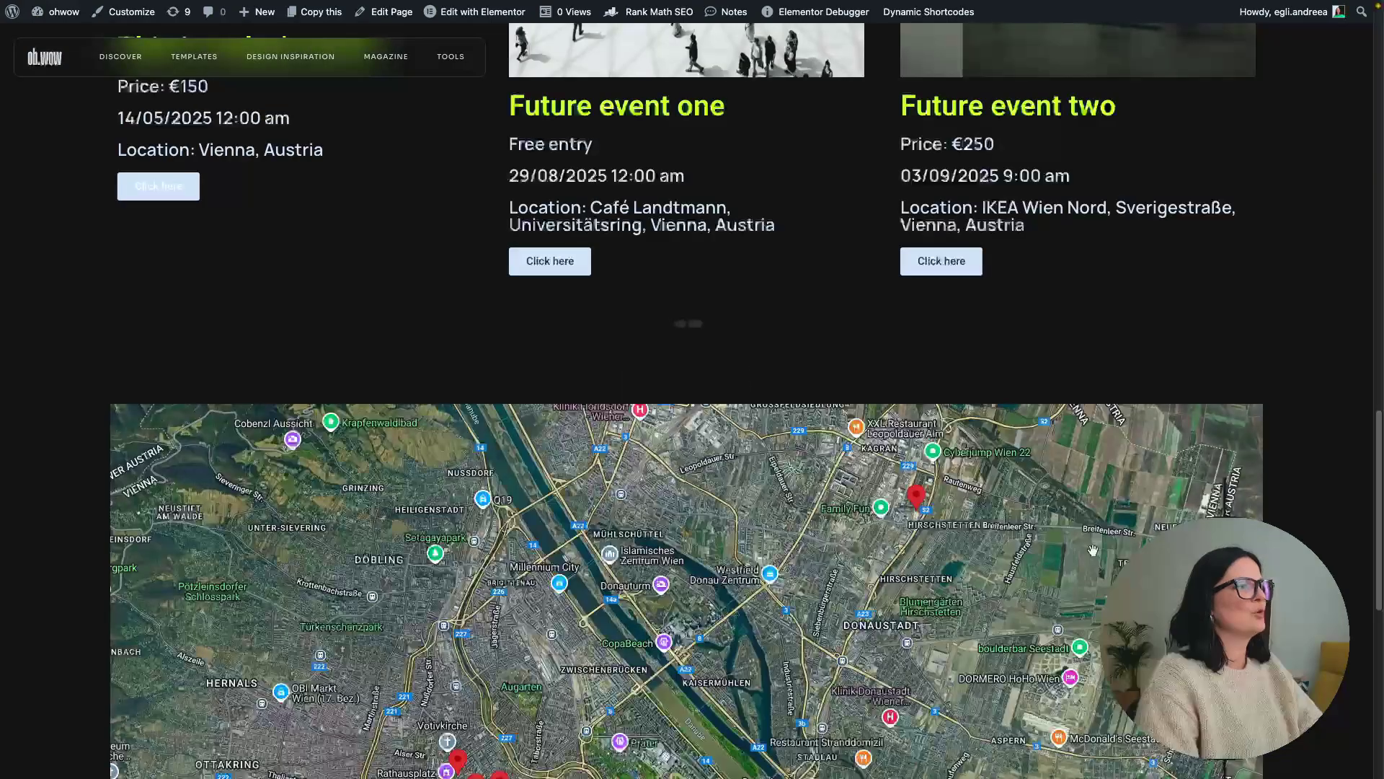
{"action": "scroll", "coordinate": [1093, 550], "scroll_direction": "up", "scroll_amount": 4}
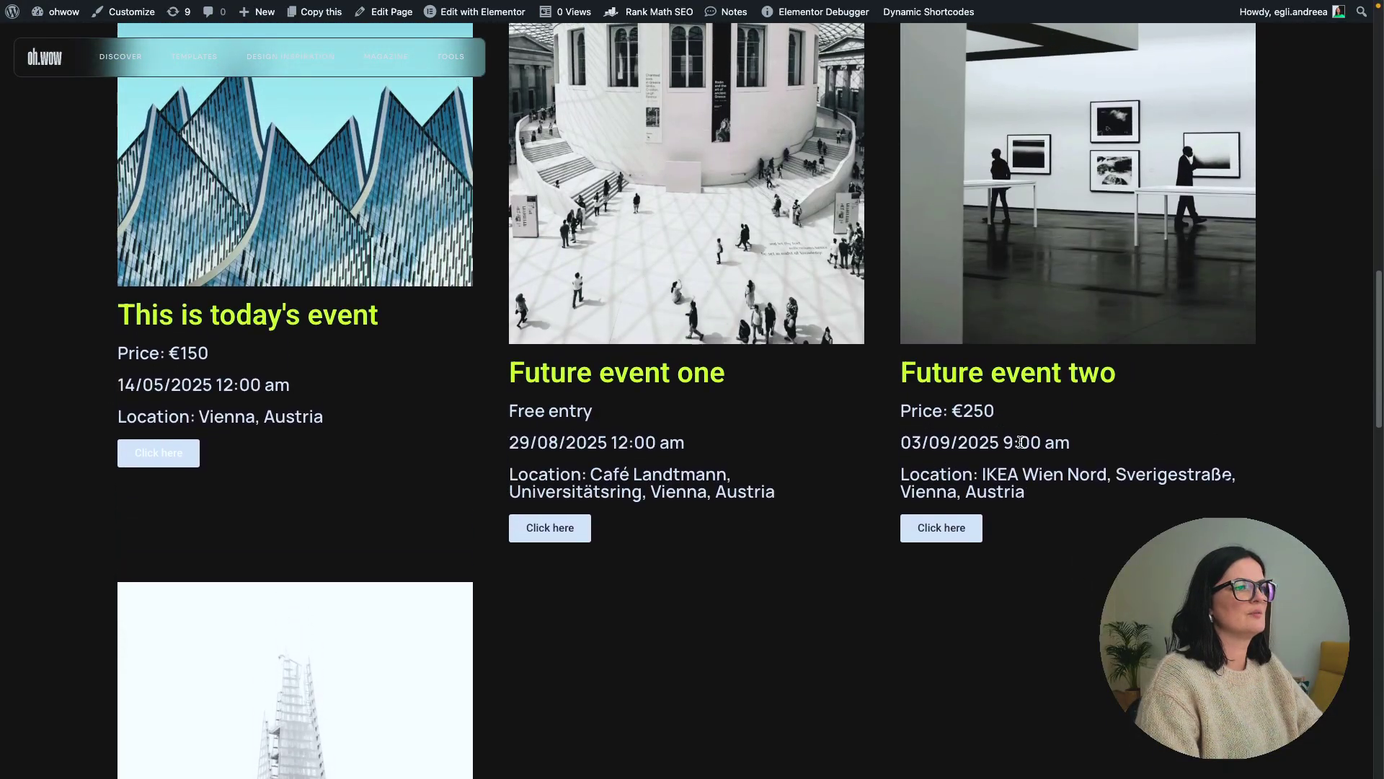
{"action": "left_click_drag", "start_coordinate": [1002, 442], "coordinate": [1085, 445]}
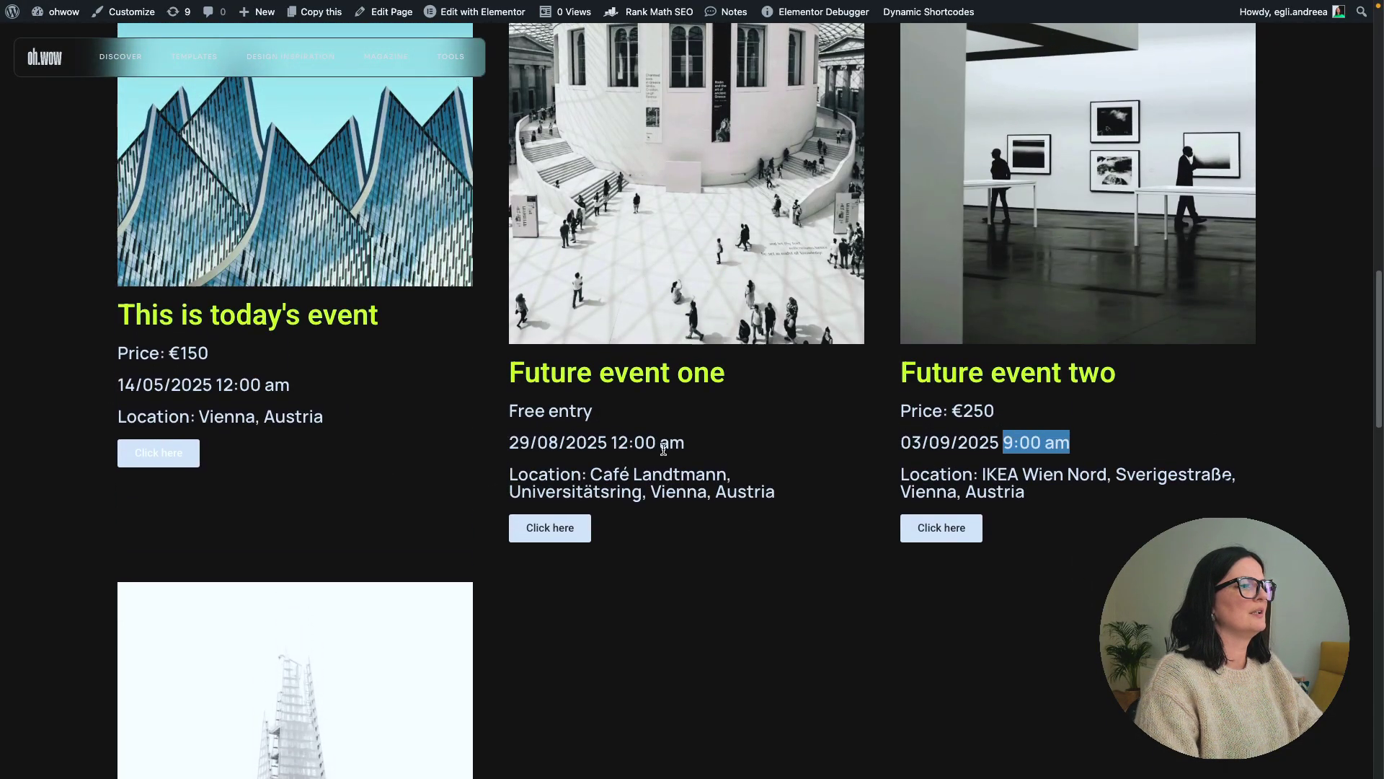
{"action": "scroll", "coordinate": [281, 439], "scroll_direction": "up", "scroll_amount": 6}
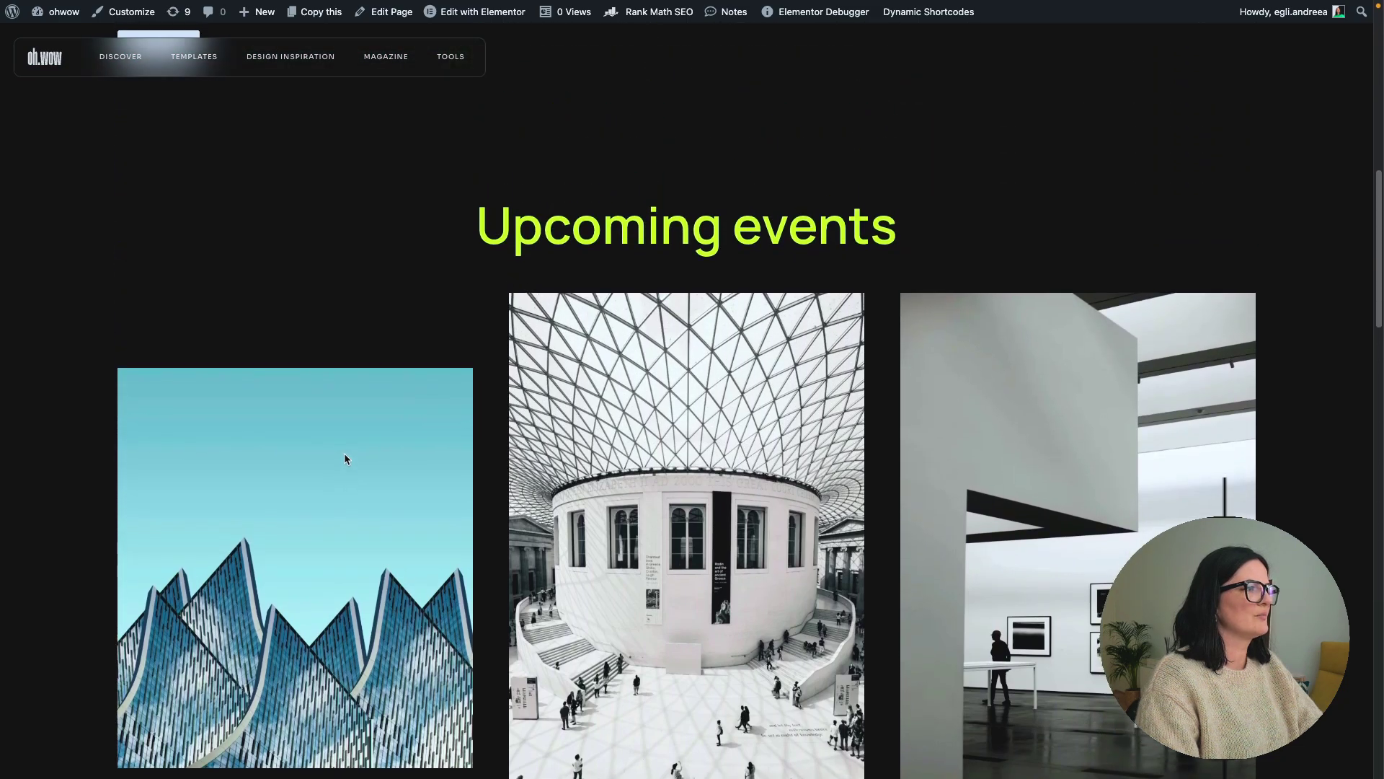
{"action": "scroll", "coordinate": [343, 455], "scroll_direction": "down", "scroll_amount": 6}
{"action": "scroll", "coordinate": [344, 458], "scroll_direction": "down", "scroll_amount": 8}
{"action": "left_click_drag", "start_coordinate": [220, 581], "coordinate": [289, 586]}
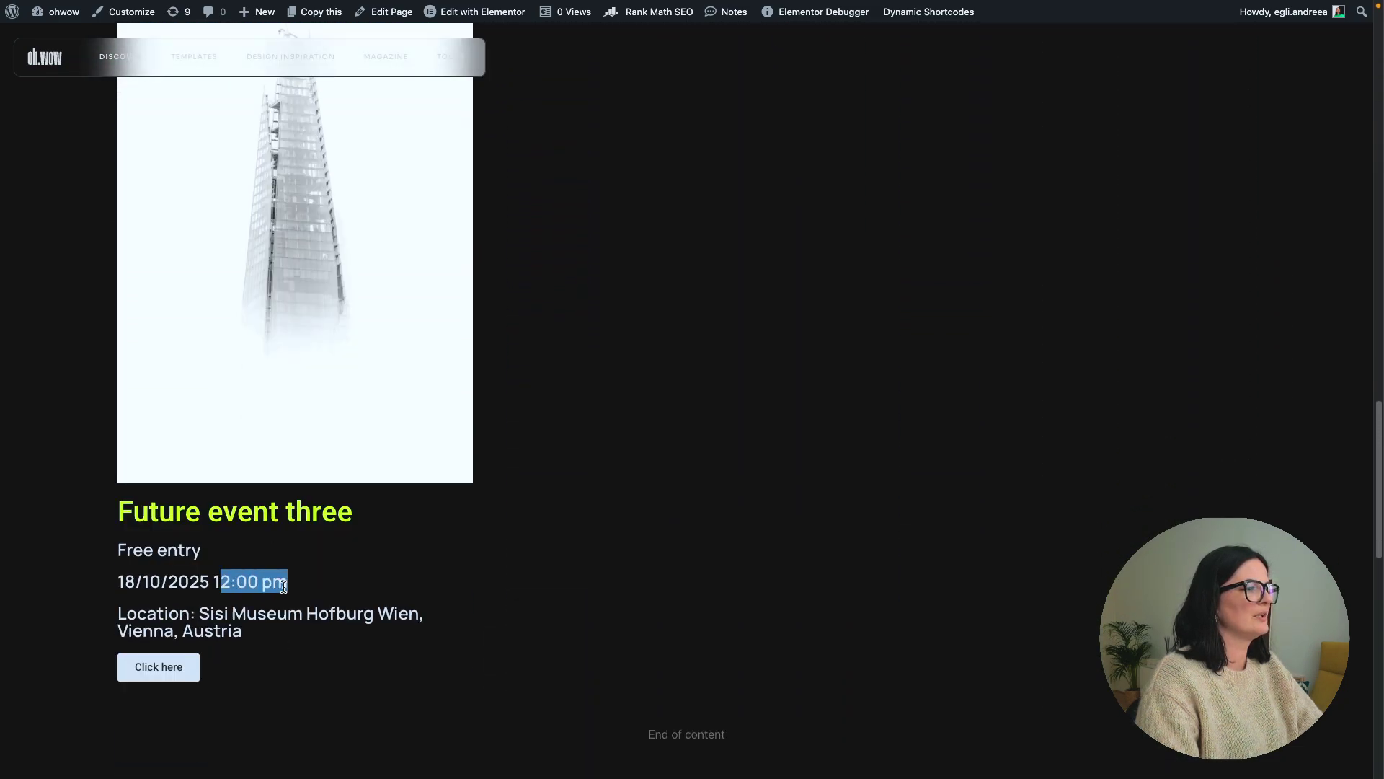
{"action": "left_click", "coordinate": [820, 579]}
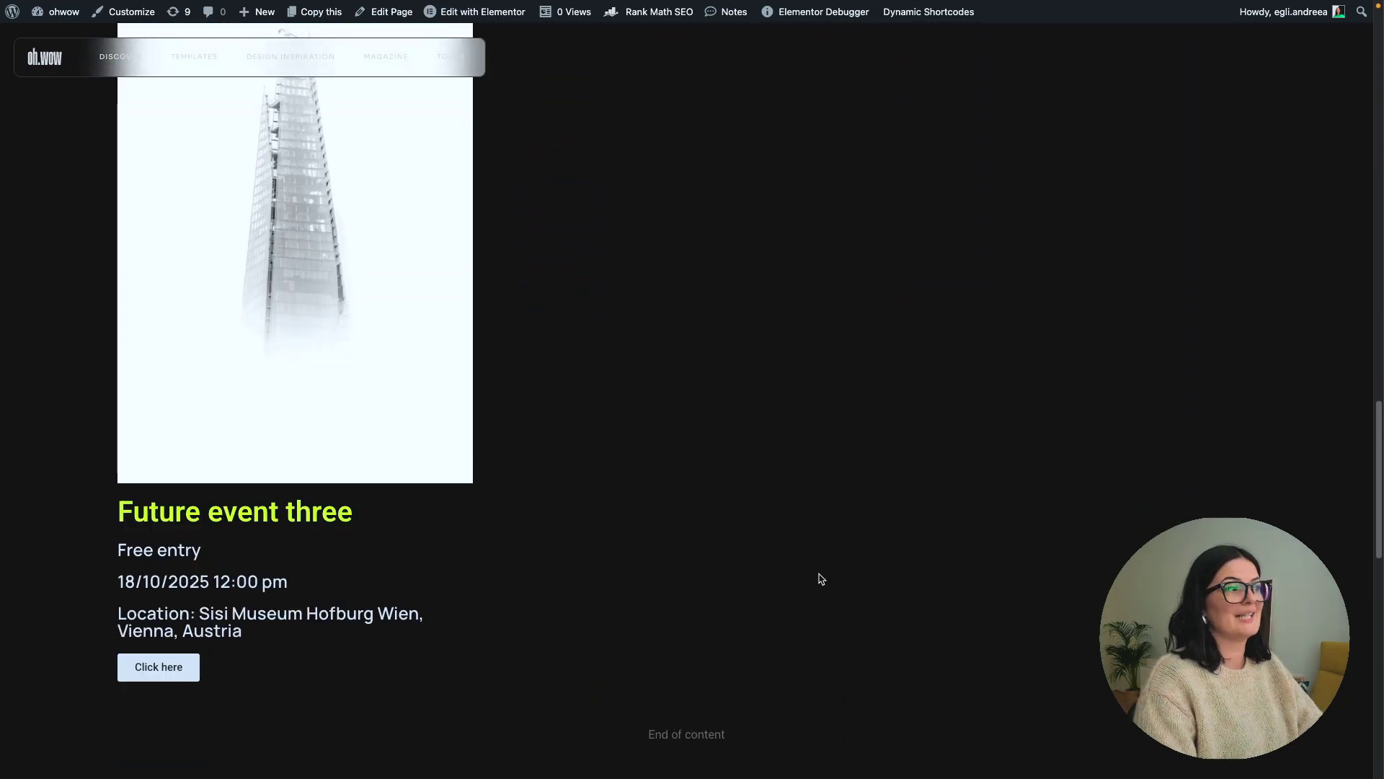
{"action": "scroll", "coordinate": [820, 579], "scroll_direction": "up", "scroll_amount": 15}
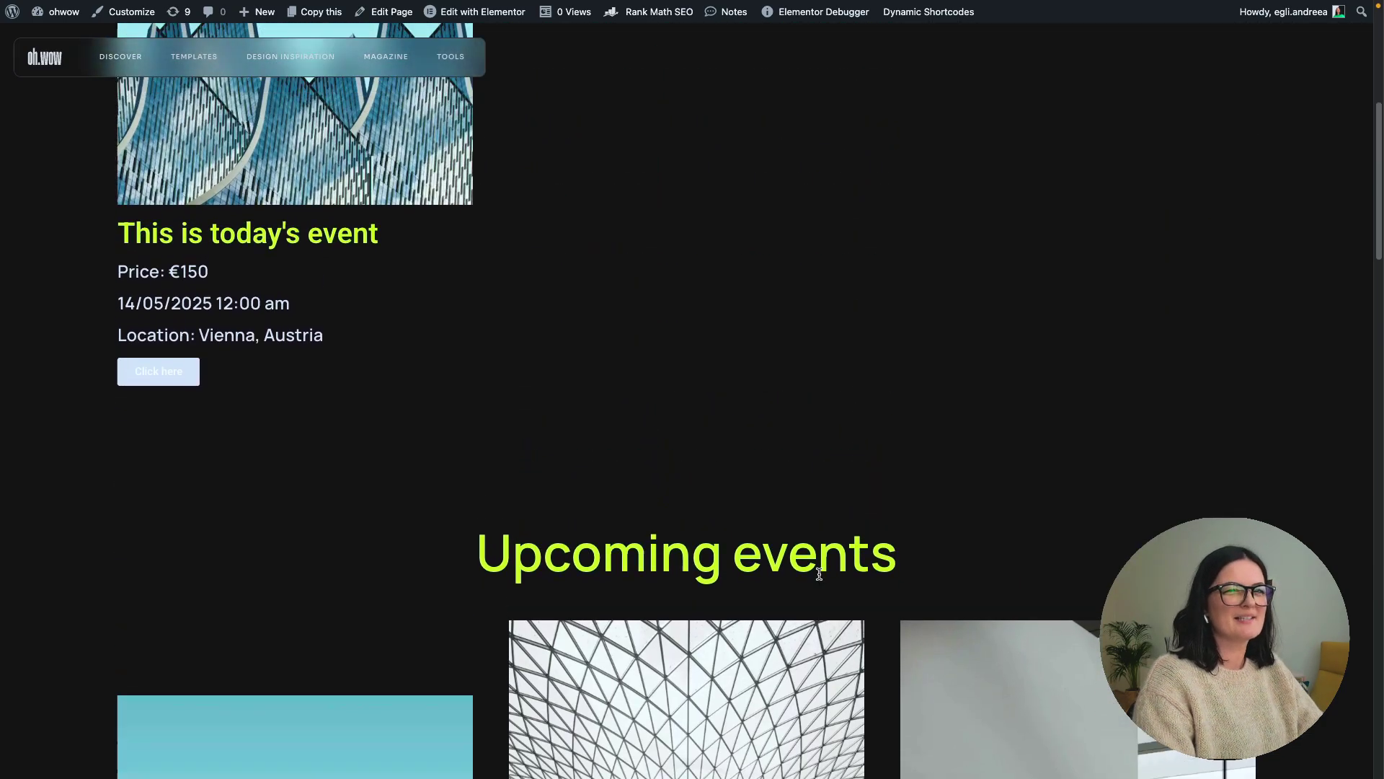
- Compare the today's event card with the cards in the Upcoming events grid on the live page, refreshing the page in between
{"action": "scroll", "coordinate": [821, 579], "scroll_direction": "down", "scroll_amount": 5}
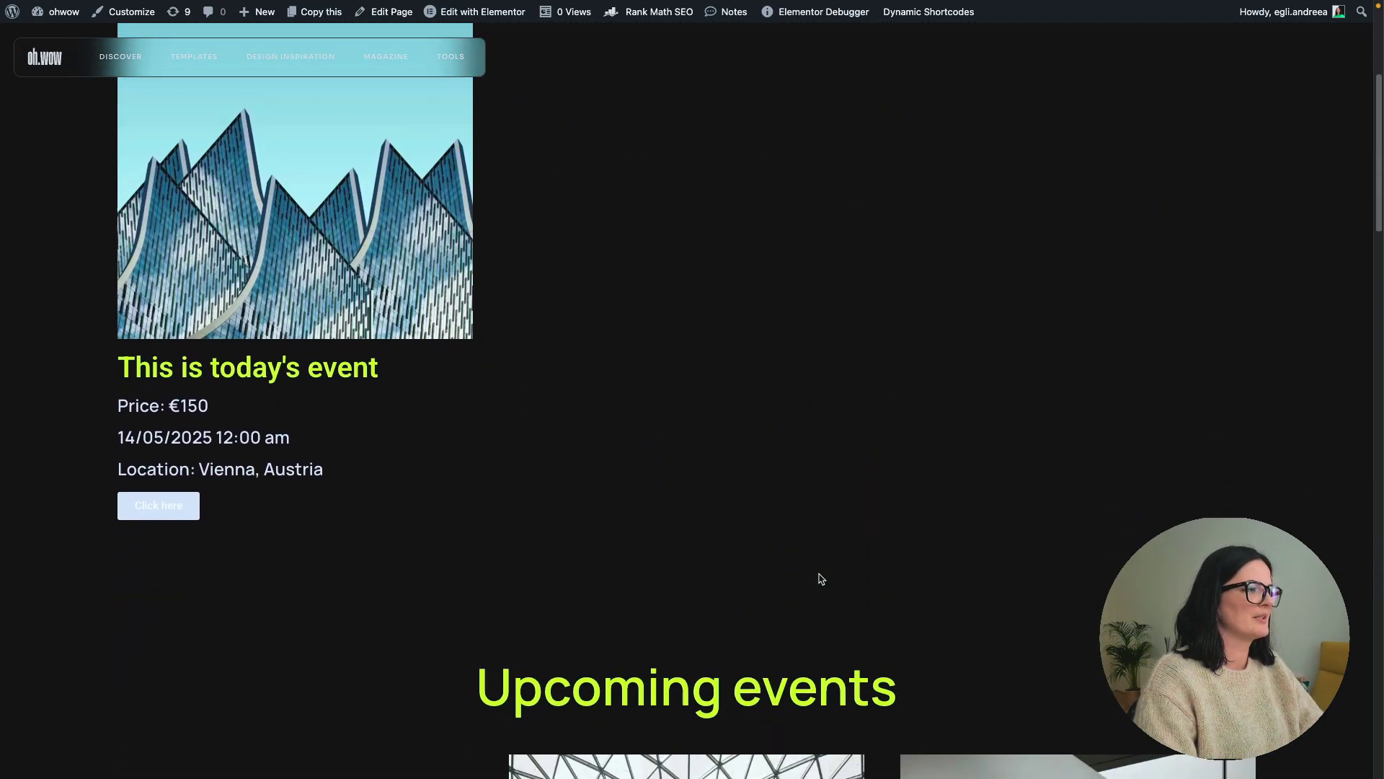
{"action": "scroll", "coordinate": [819, 577], "scroll_direction": "down", "scroll_amount": 8}
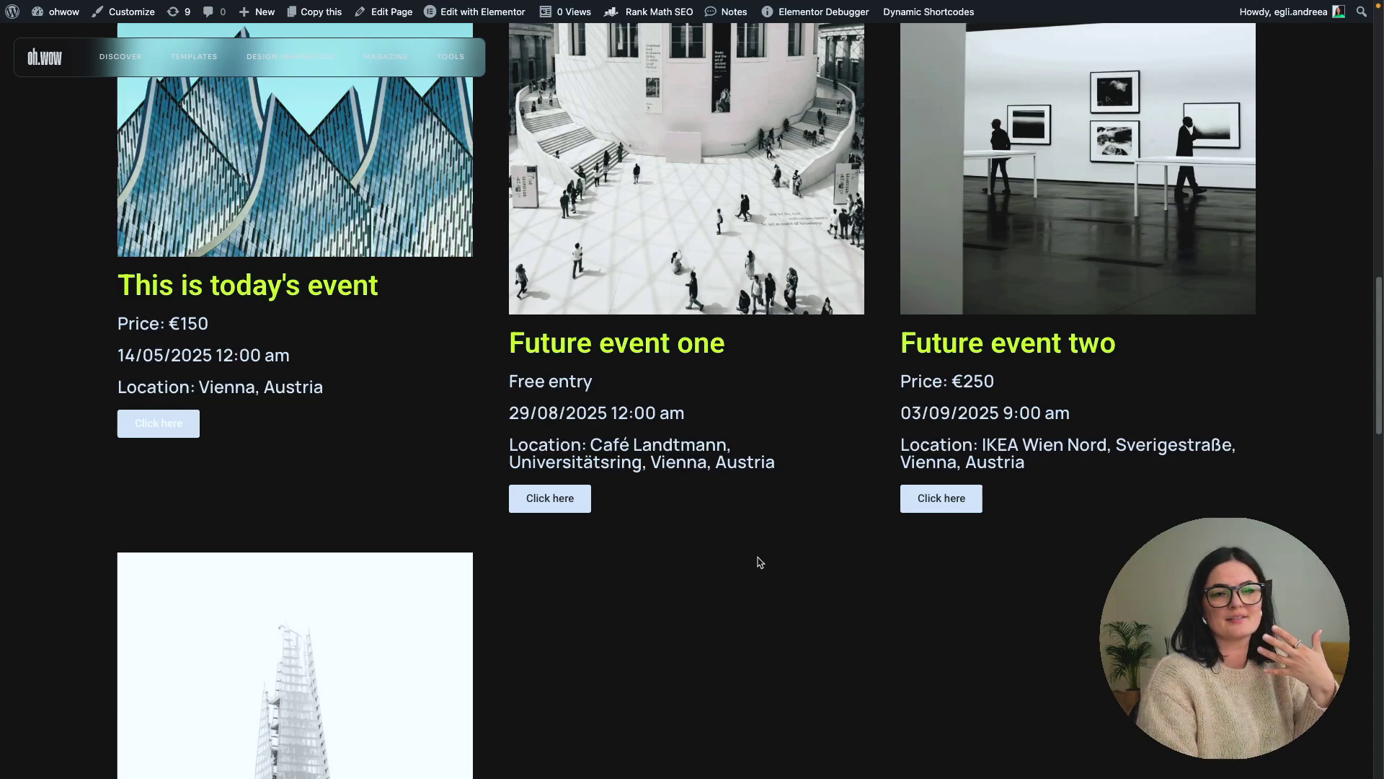
{"action": "scroll", "coordinate": [760, 569], "scroll_direction": "up", "scroll_amount": 2}
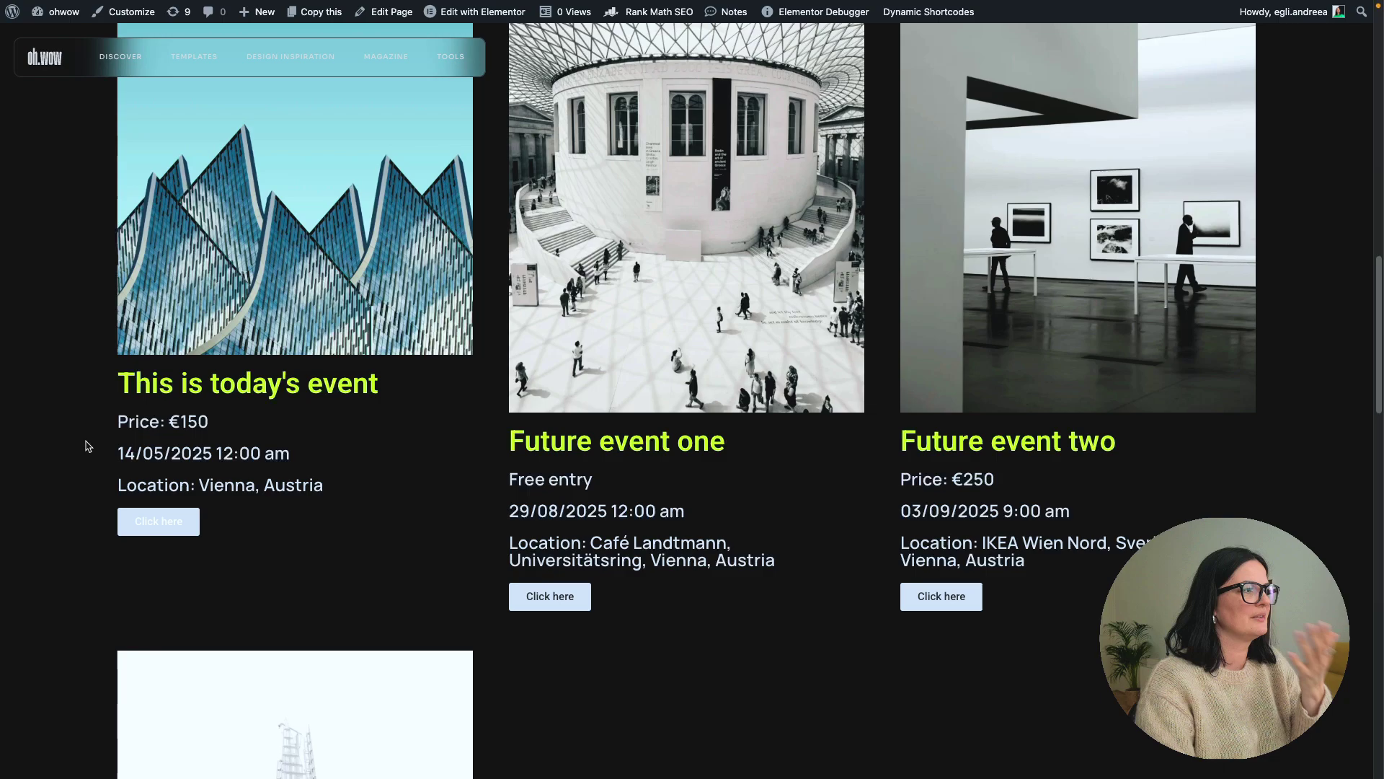
{"action": "key", "text": "super+r"}
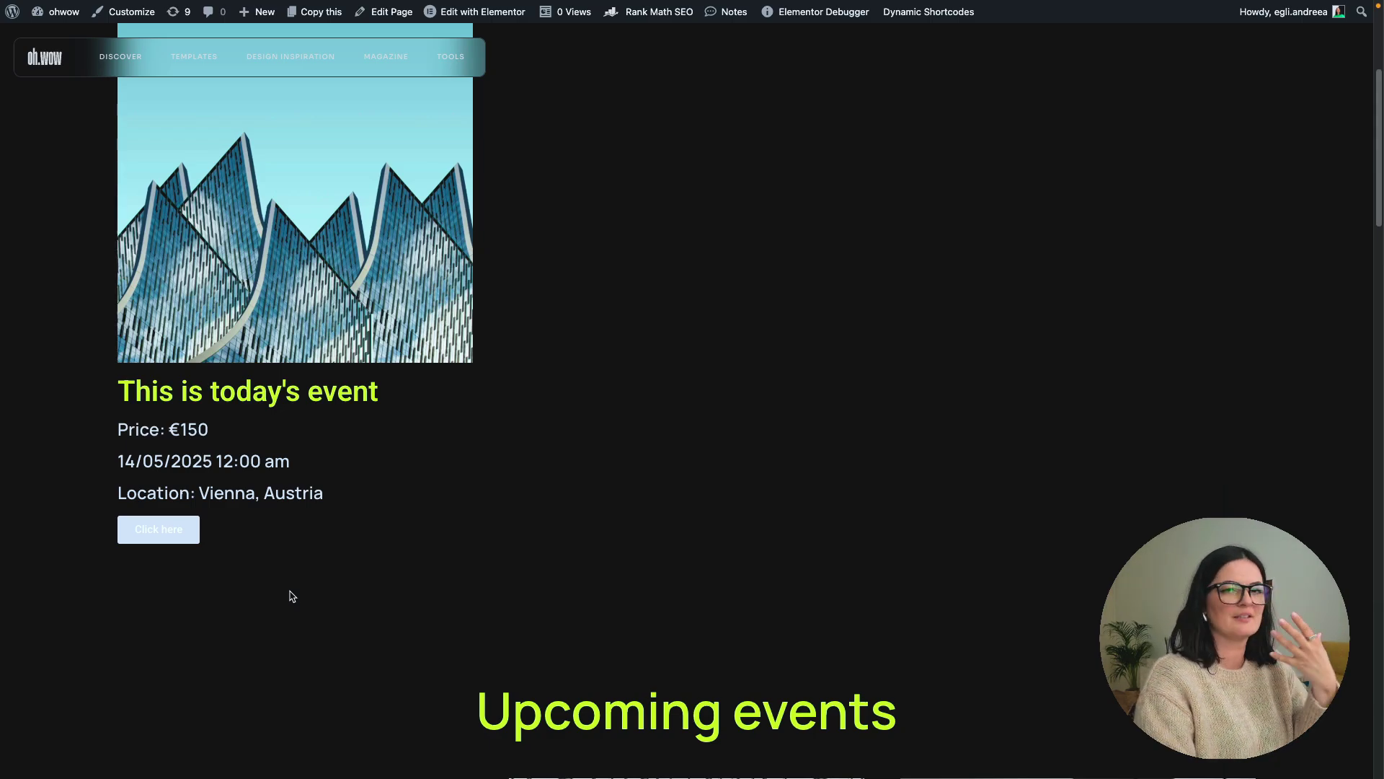
{"action": "scroll", "coordinate": [292, 595], "scroll_direction": "down", "scroll_amount": 10}
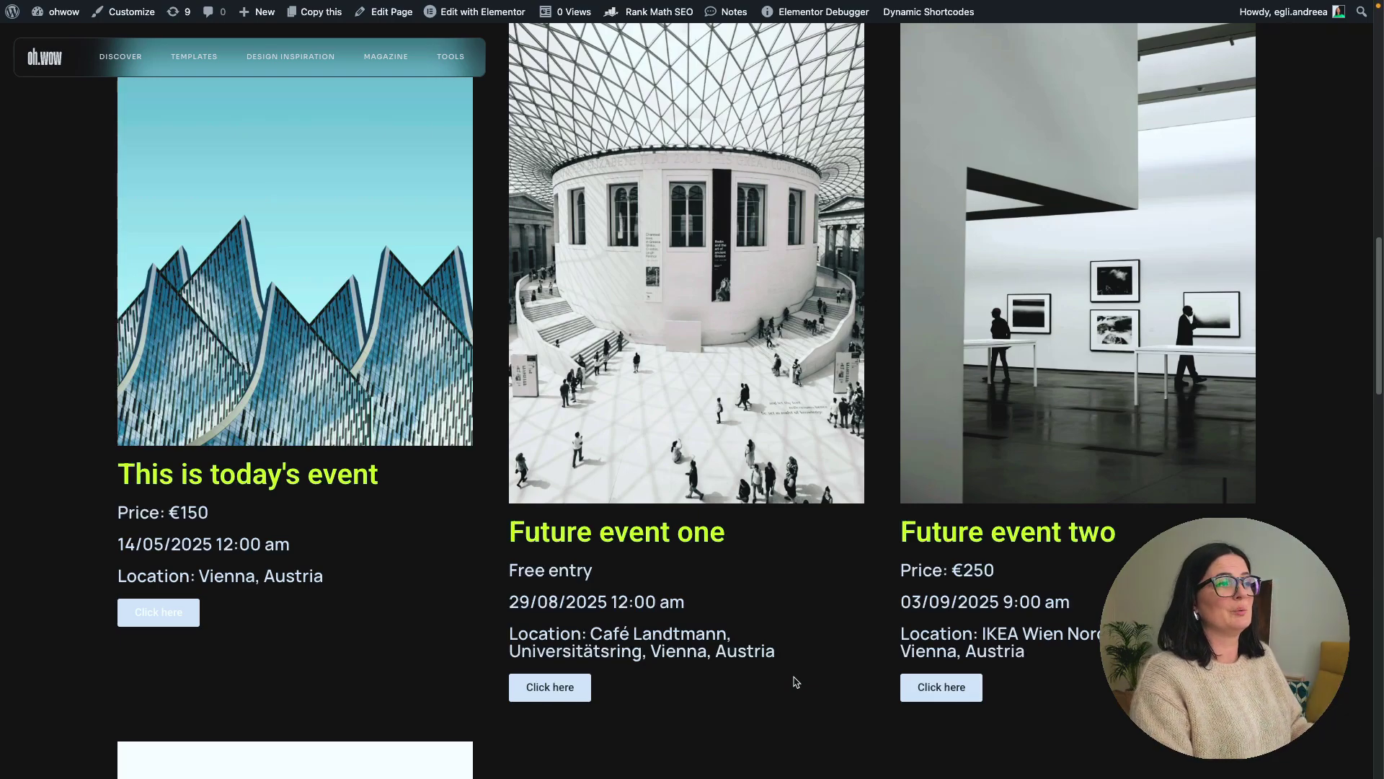
{"action": "scroll", "coordinate": [796, 682], "scroll_direction": "down", "scroll_amount": 4}
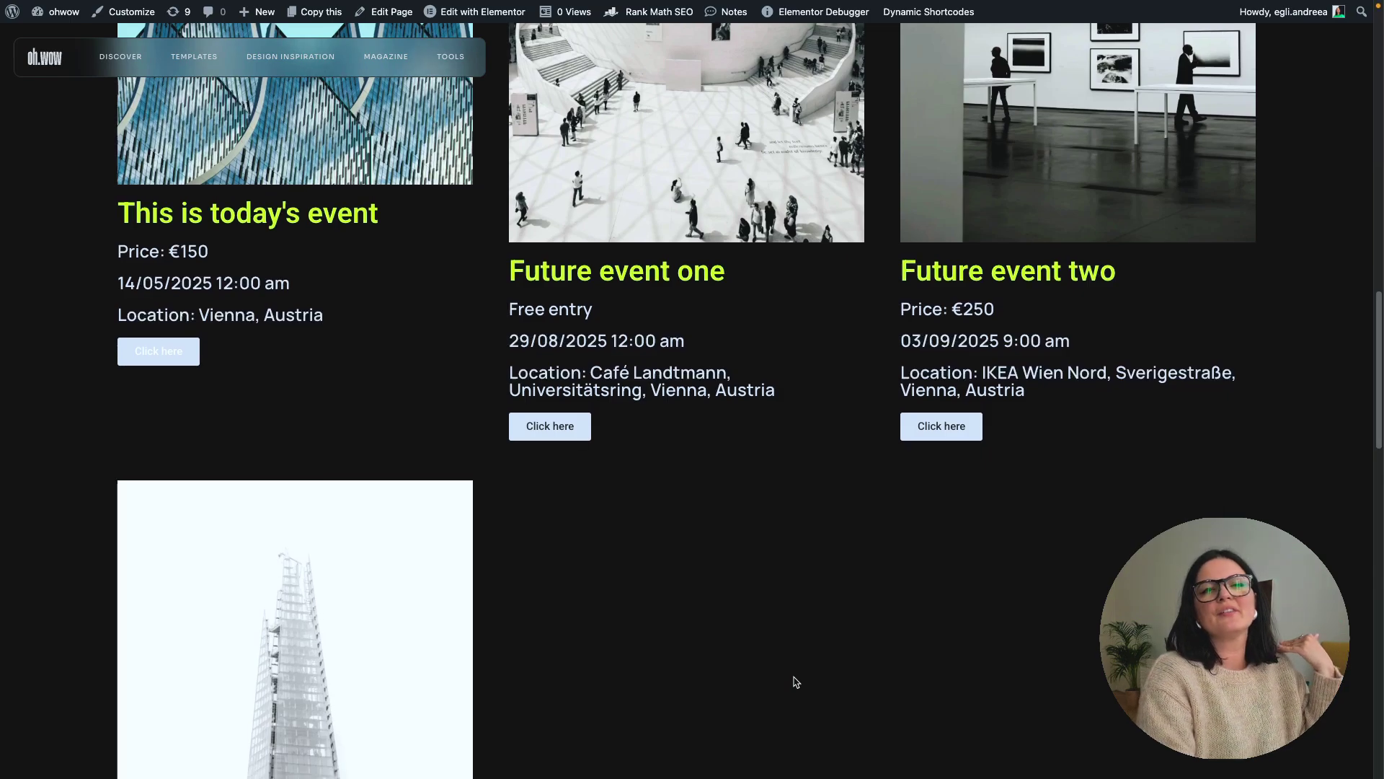